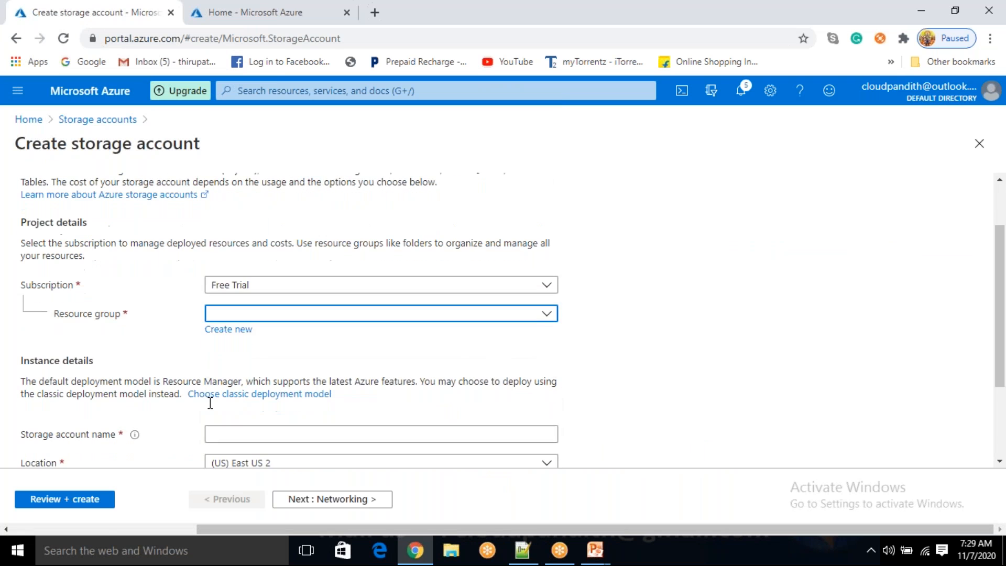
# Create a new resource group named cloudpandith-BI-Master-Program for the storage account
pyautogui.click(245, 330)
pyautogui.write('cloudpandith')
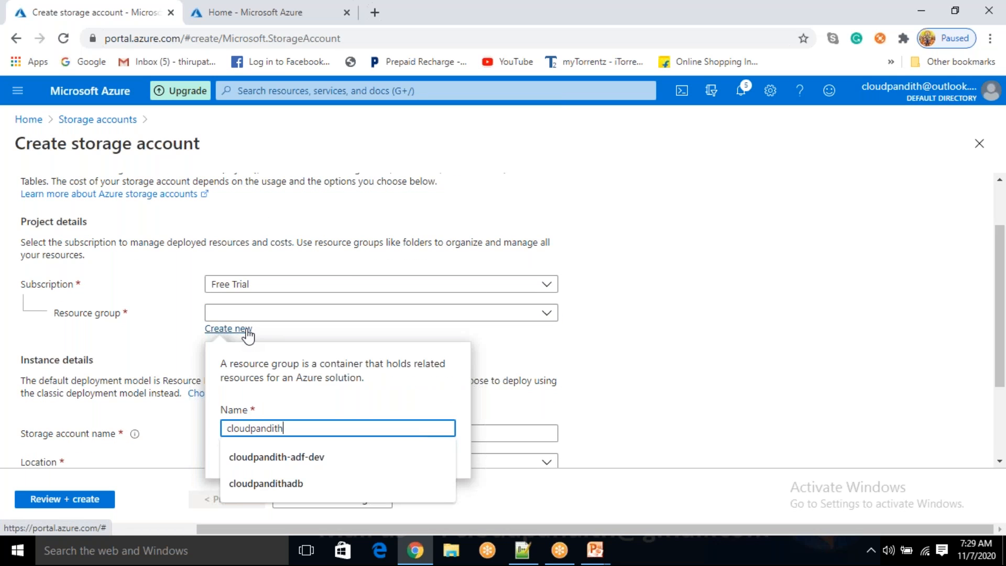
pyautogui.write('-BI-Master-Program')
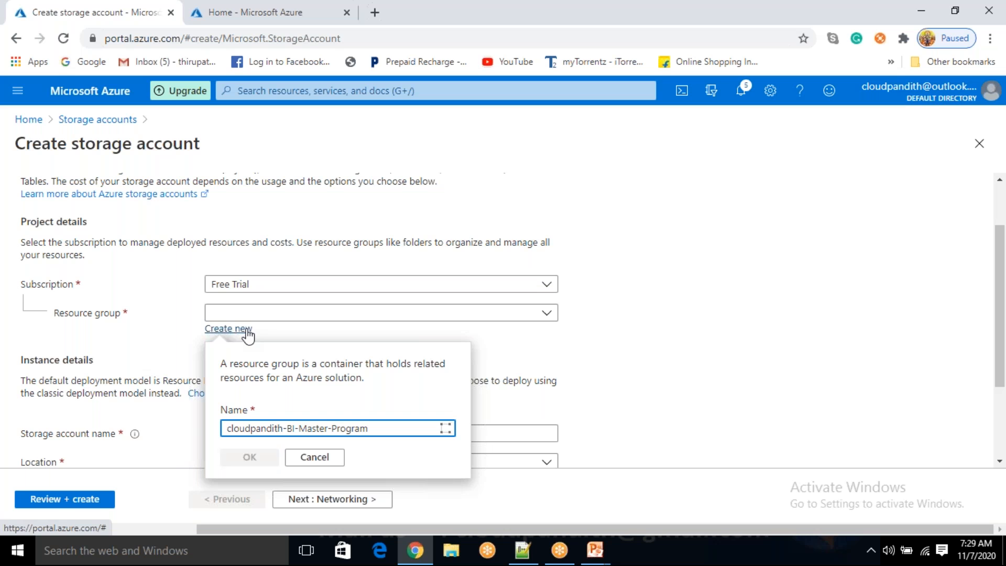
pyautogui.click(249, 456)
# Name the storage account cloudpandithcust
pyautogui.scroll(-2, 254, 350)
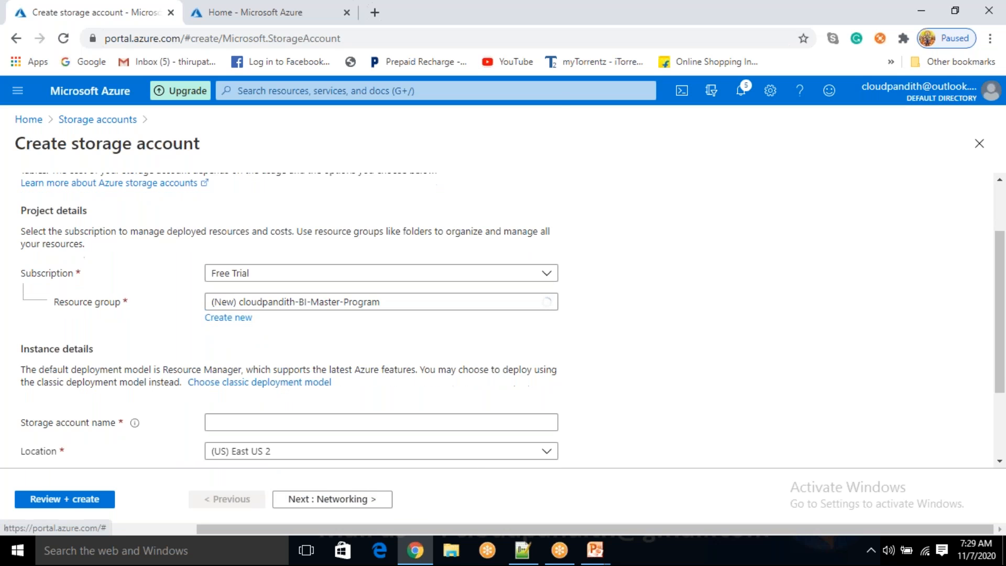
pyautogui.click(258, 310)
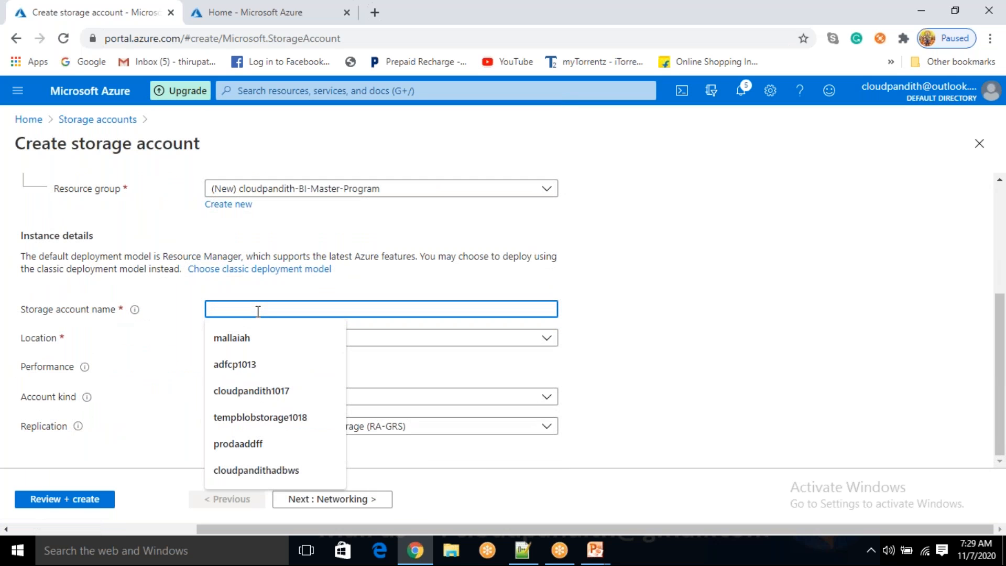
pyautogui.write('cloudpandithcust')
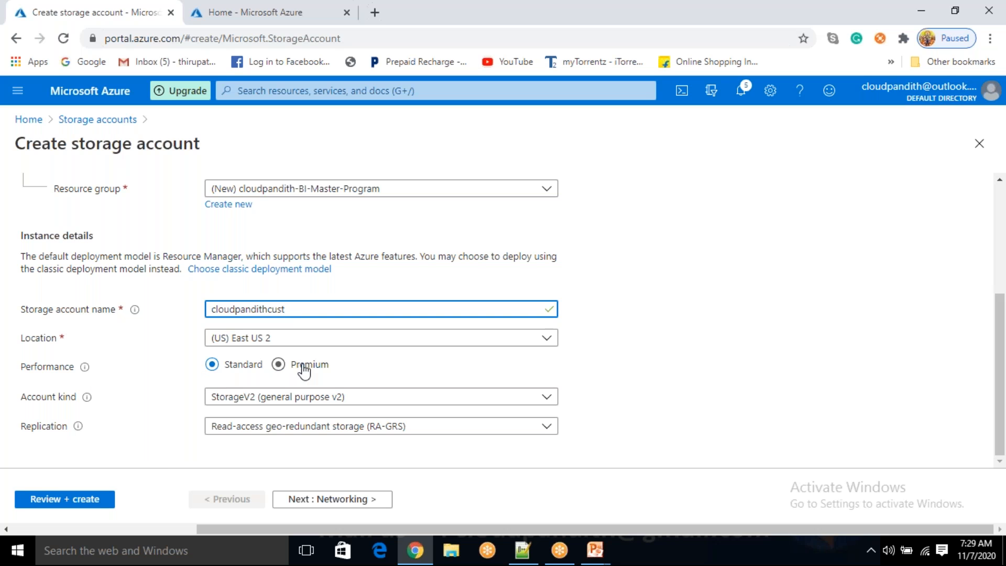
# Set the account kind to BlobStorage and choose Read-access geo-redundant storage (RA-GRS) as the replication
pyautogui.click(261, 401)
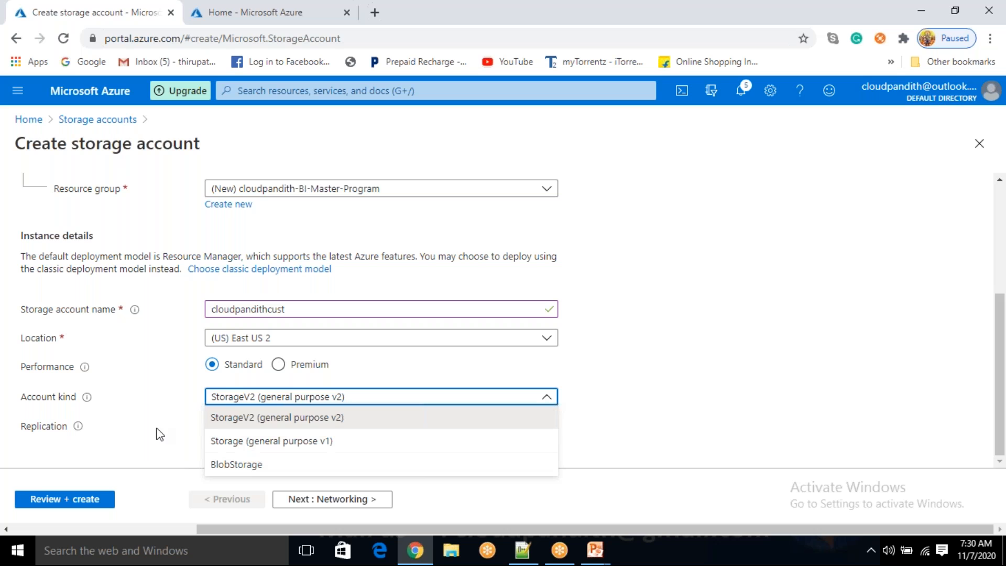
pyautogui.click(226, 466)
pyautogui.scroll(-1, 174, 434)
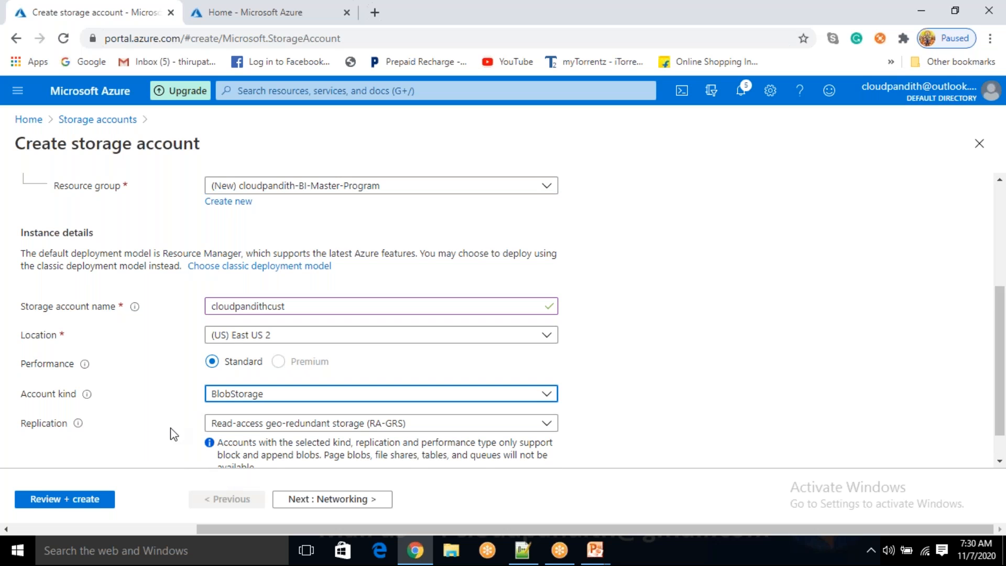
pyautogui.scroll(-2, 174, 435)
pyautogui.click(240, 392)
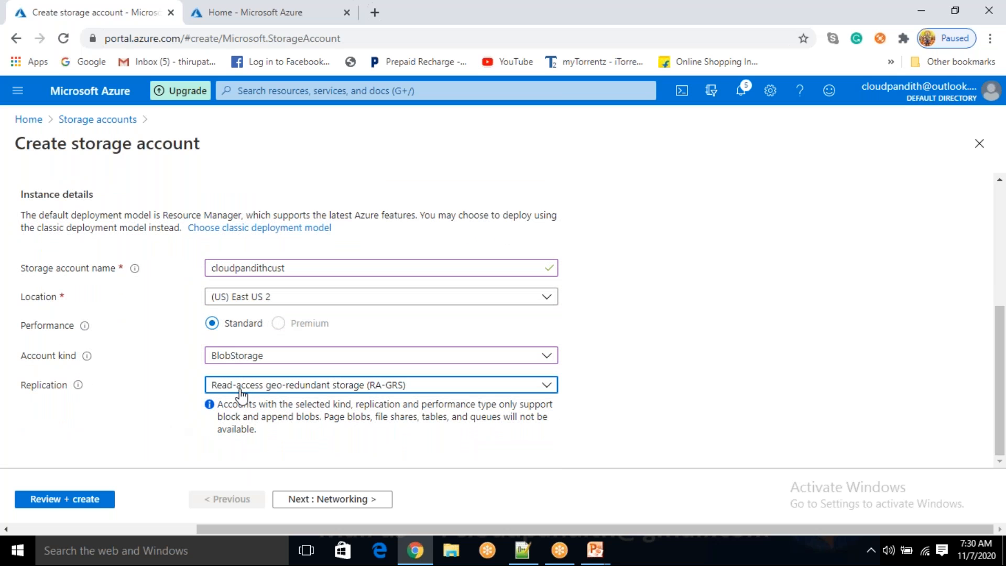
pyautogui.click(240, 390)
pyautogui.click(238, 390)
pyautogui.click(233, 392)
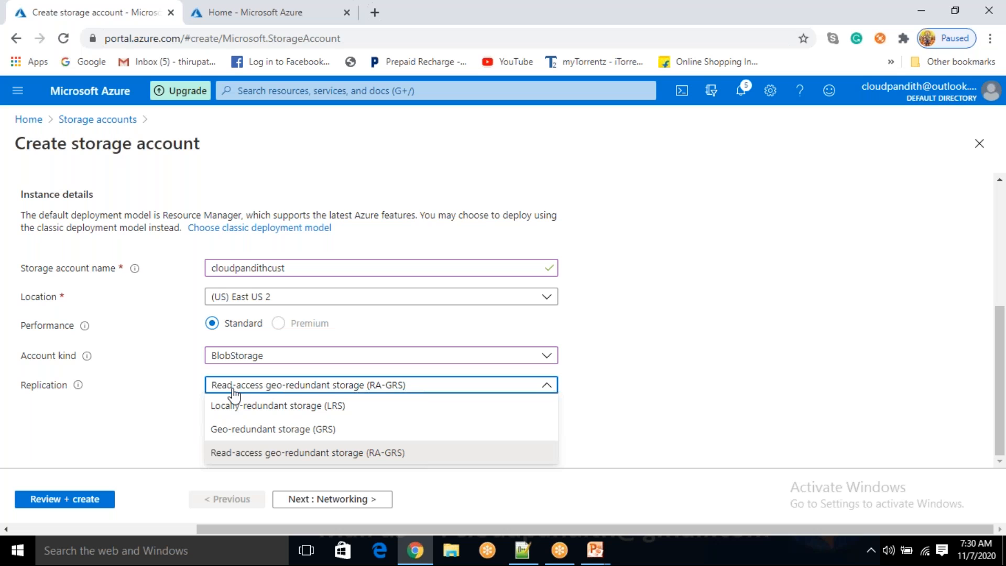
pyautogui.click(268, 449)
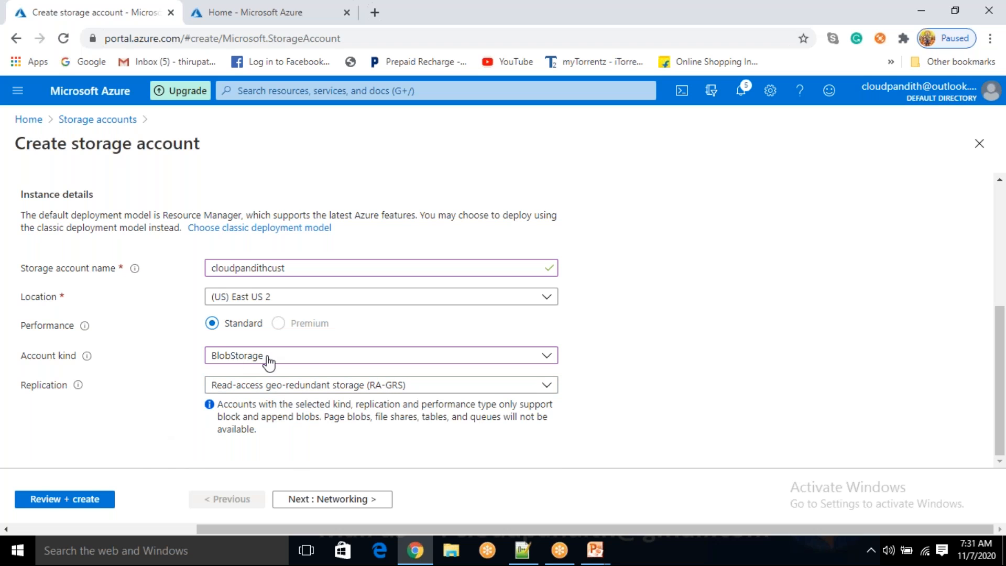
# Review the storage account settings and submit the account for creation
pyautogui.click(68, 497)
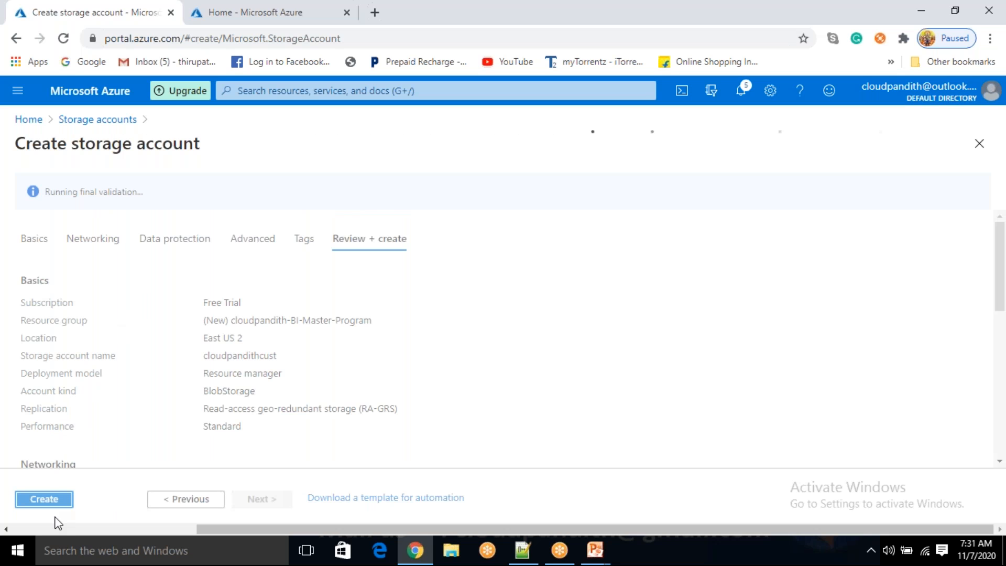
pyautogui.moveTo(143, 191); pyautogui.dragTo(72, 193)
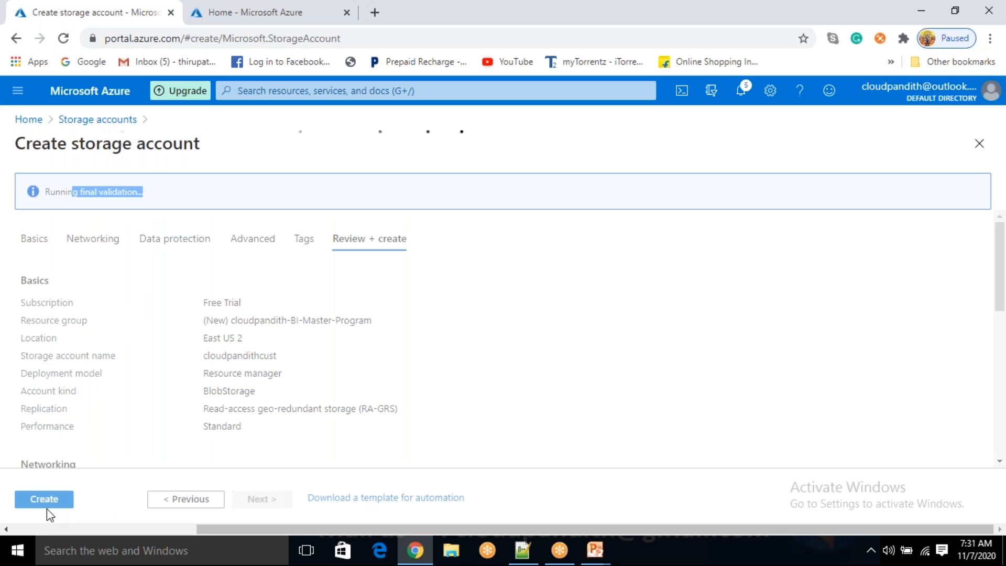
pyautogui.click(45, 501)
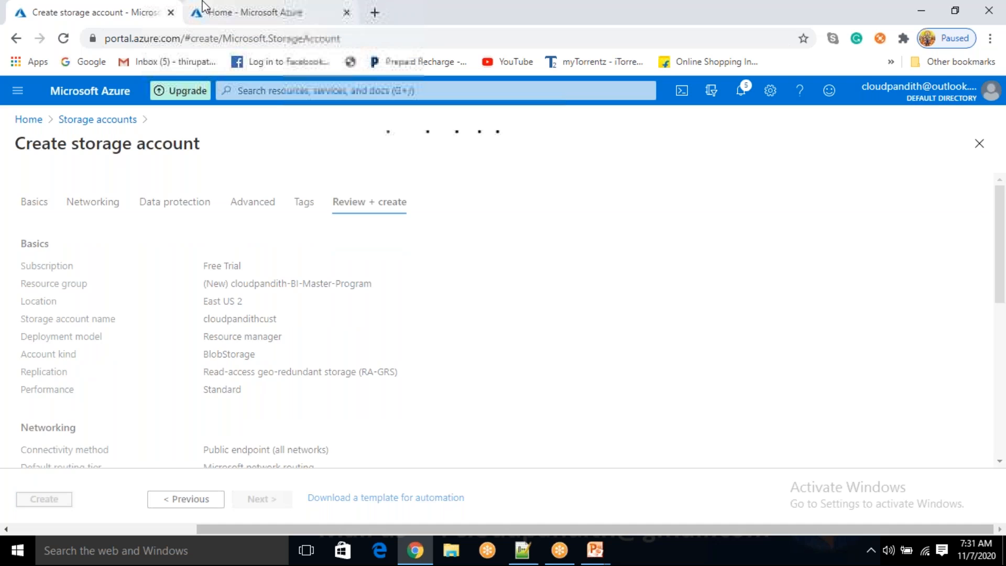
# Start a new data factory in the other Azure portal tab and assign it to the cloudpandith-BI-Master-Program resource group
pyautogui.click(204, 7)
pyautogui.click(460, 176)
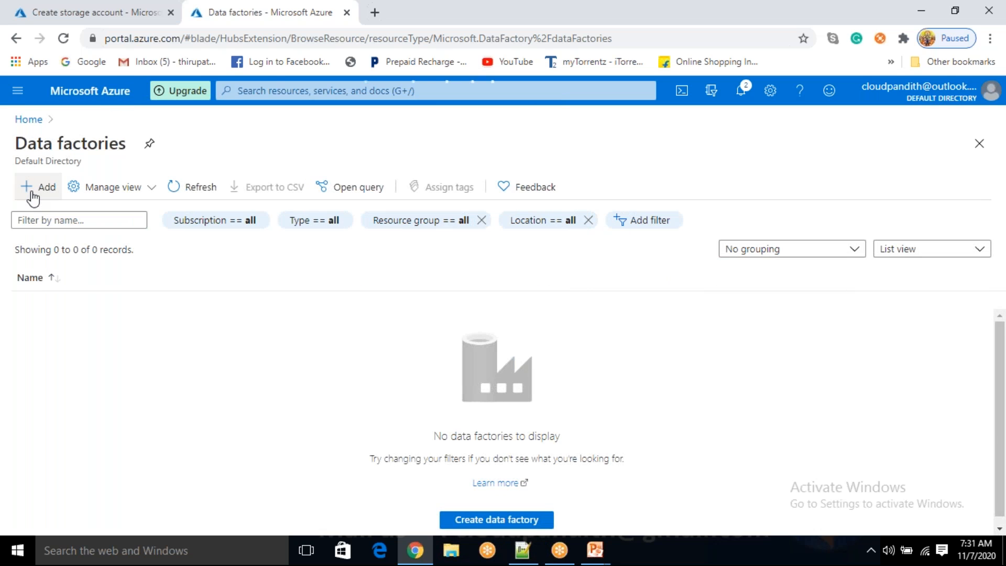
pyautogui.click(32, 198)
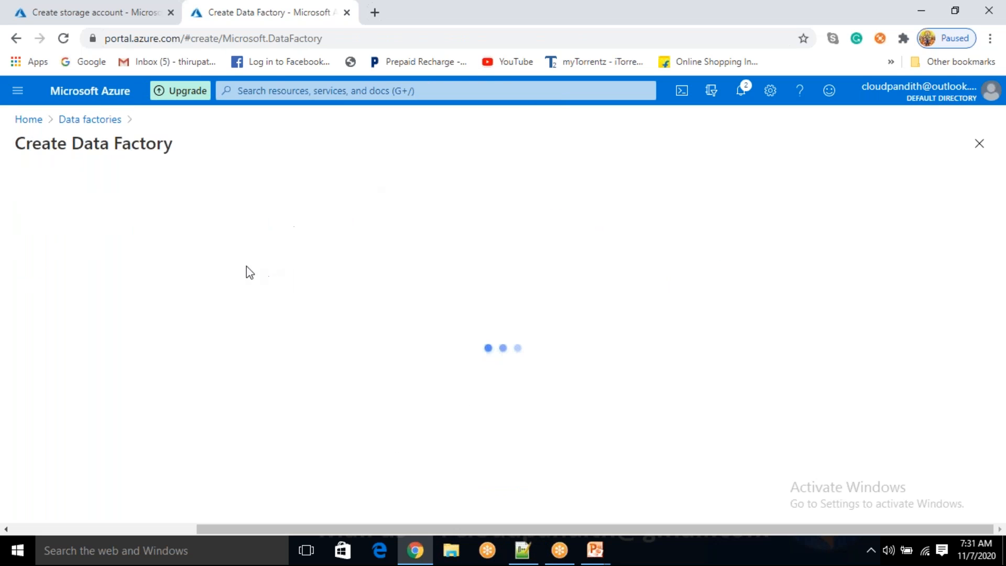
pyautogui.click(233, 324)
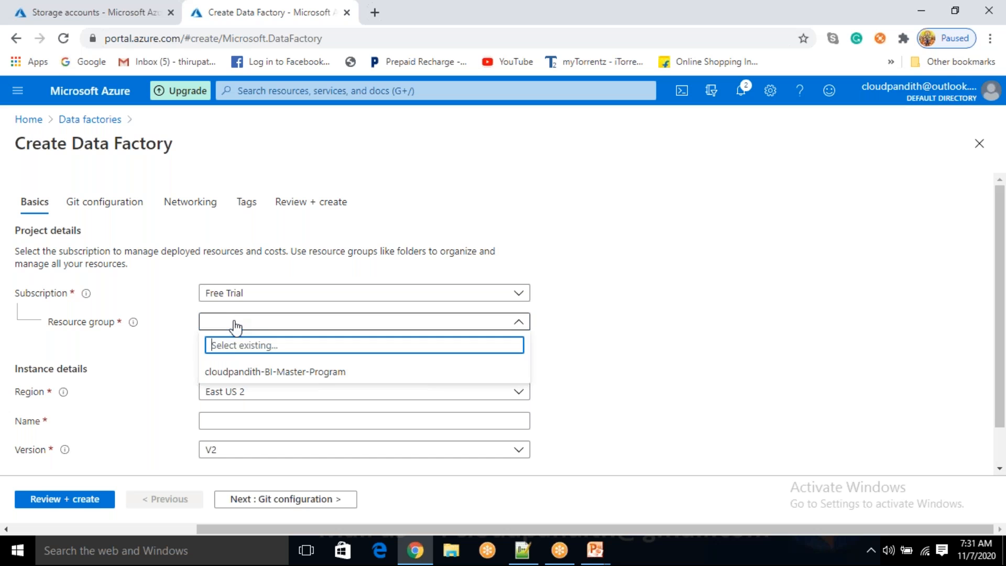
pyautogui.click(233, 372)
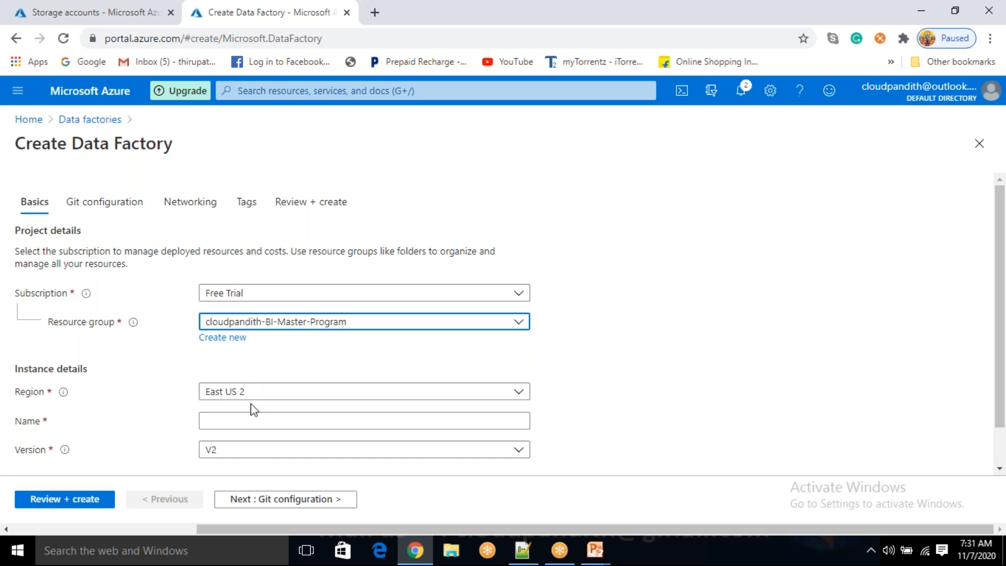
# Name the data factory cloudpandithadfv2
pyautogui.click(254, 419)
pyautogui.scroll(-1, 251, 409)
pyautogui.write('cloudpa')
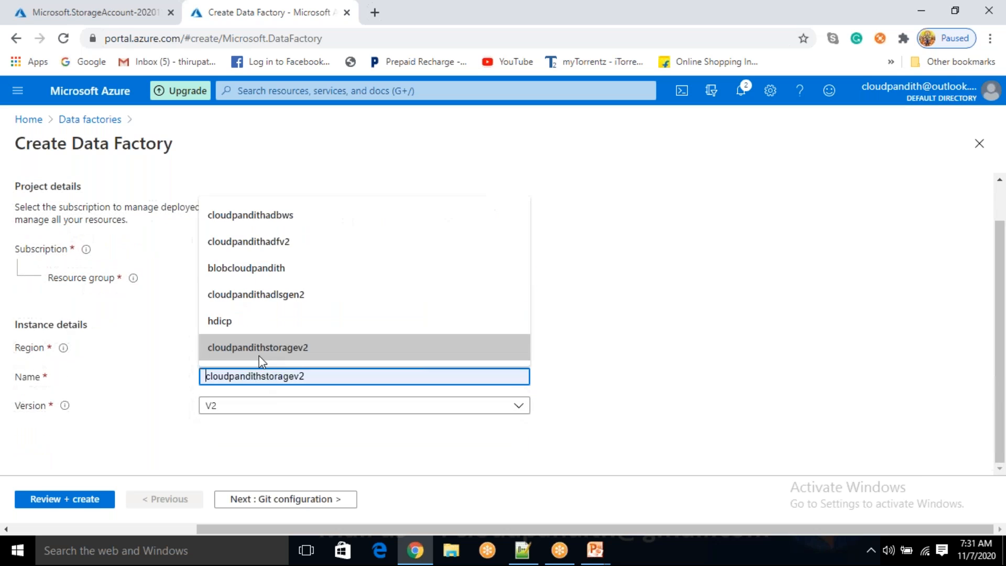
pyautogui.write('ndithad')
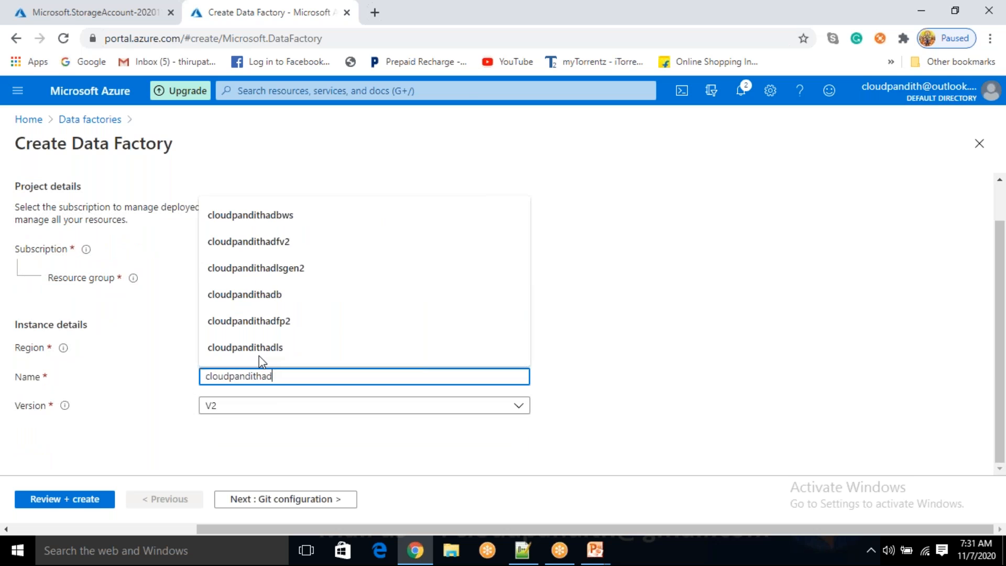
pyautogui.write('fv2')
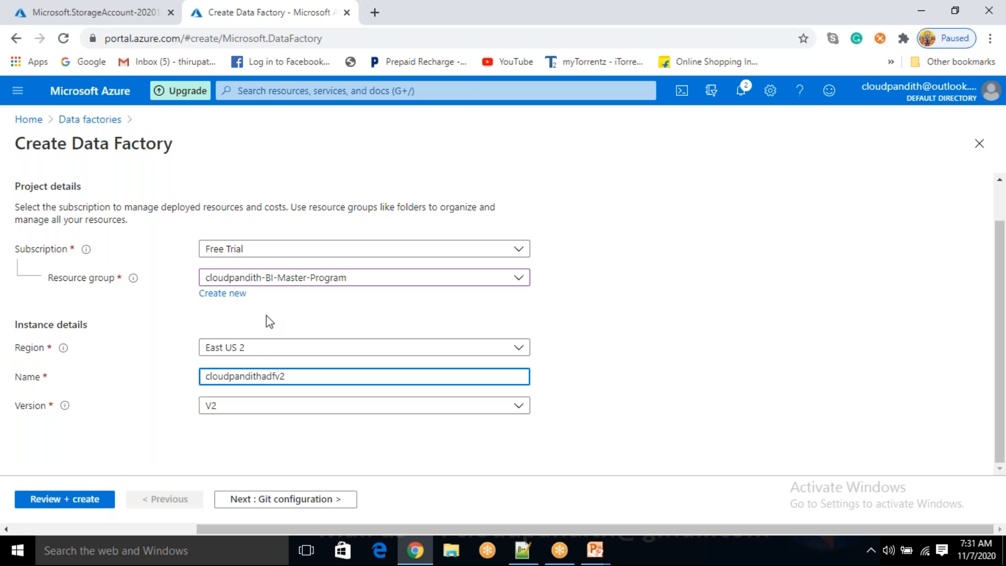
pyautogui.click(308, 451)
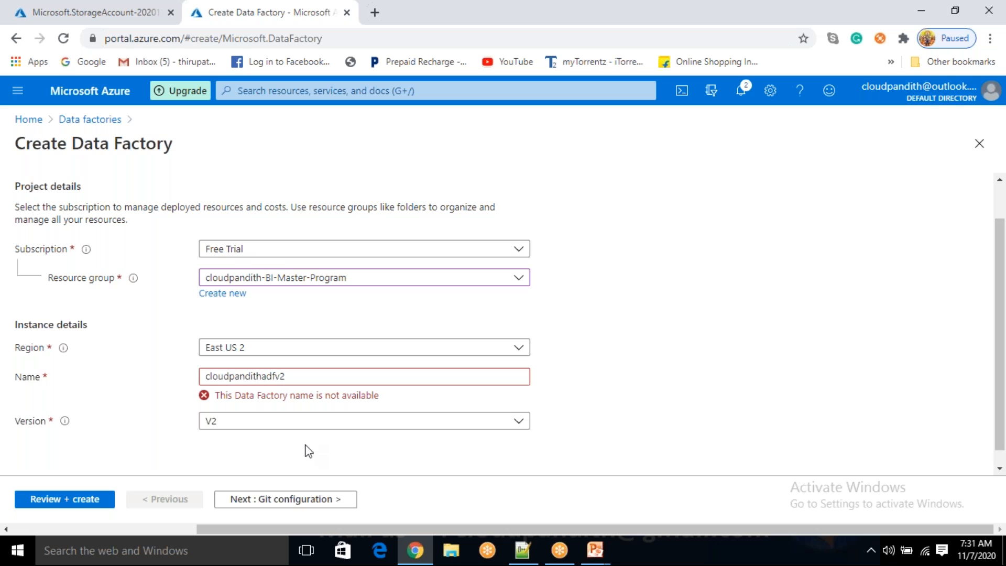
# Set the data factory to configure Git later and go through its networking settings to the tags without changes
pyautogui.click(288, 499)
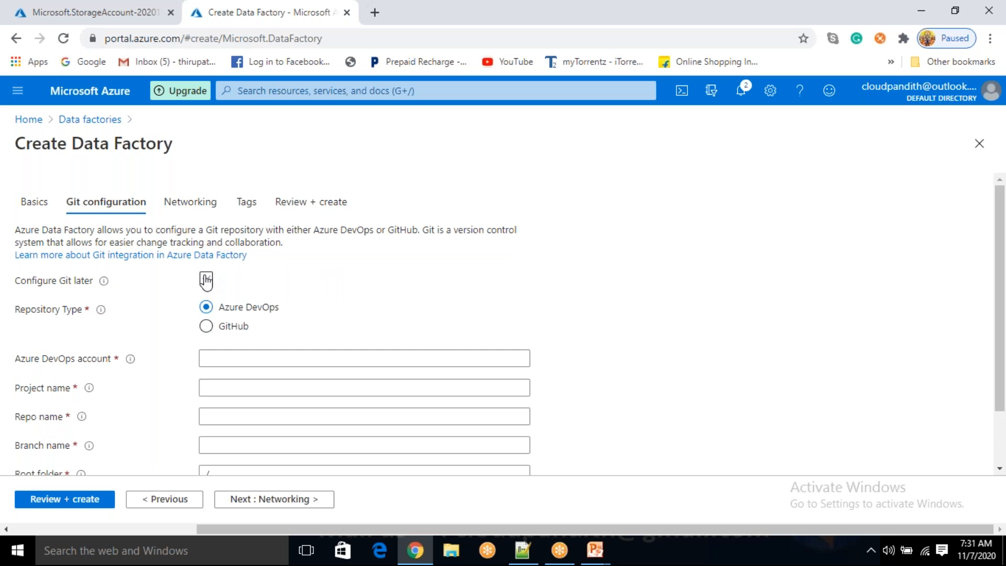
pyautogui.click(206, 280)
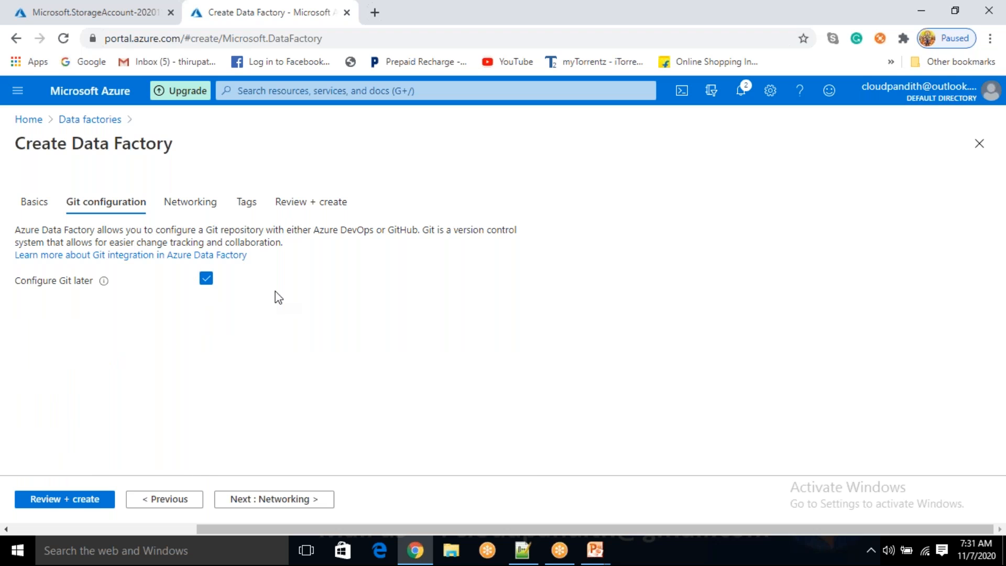
pyautogui.click(300, 504)
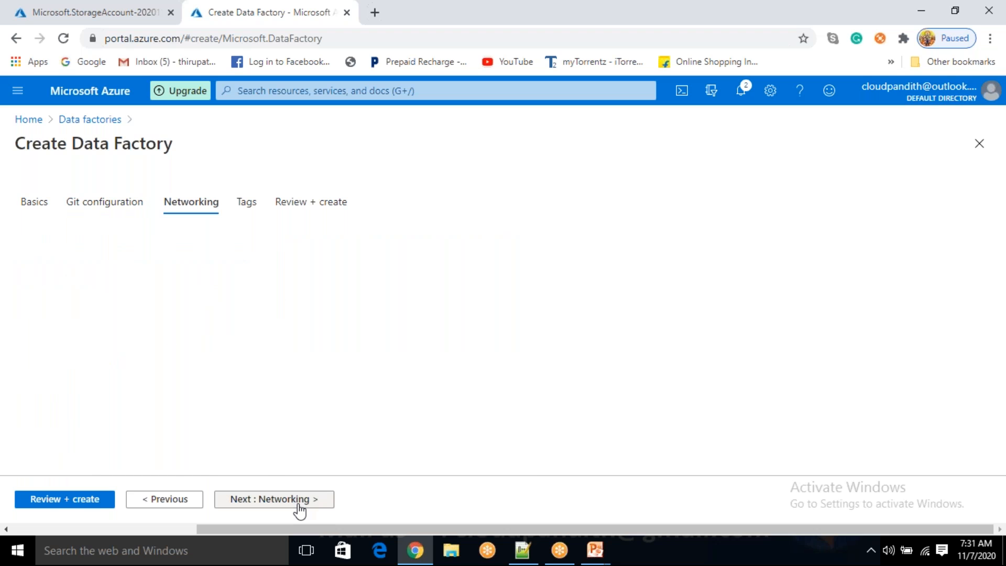
pyautogui.click(297, 505)
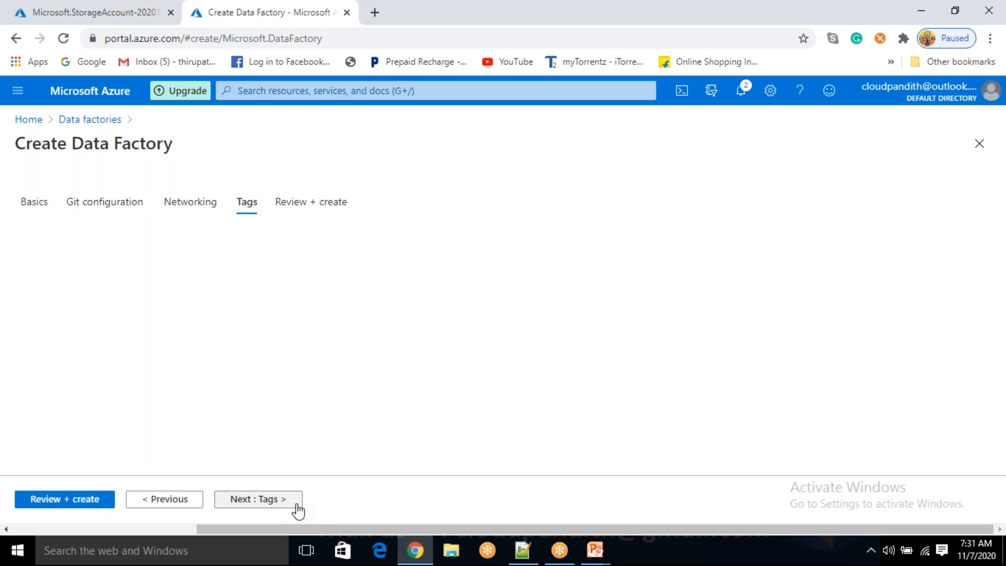
# Review the data factory settings and submit the factory for creation
pyautogui.click(61, 500)
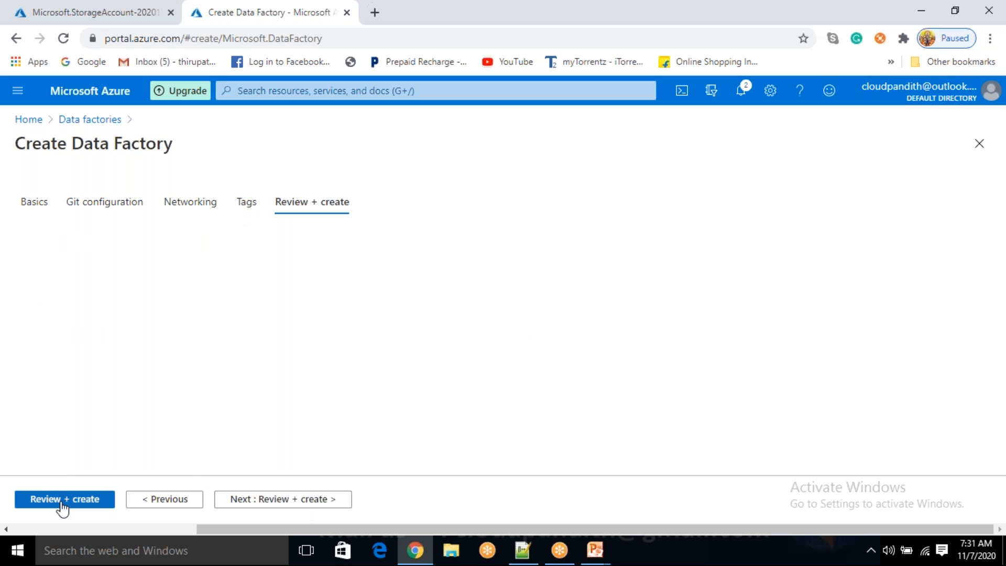
pyautogui.moveTo(72, 195); pyautogui.dragTo(129, 200)
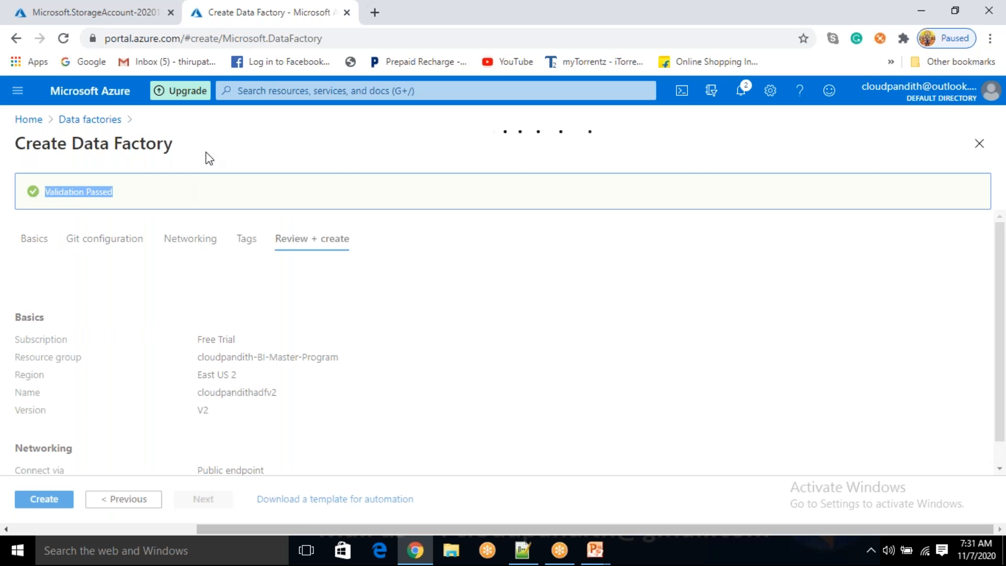
pyautogui.click(256, 128)
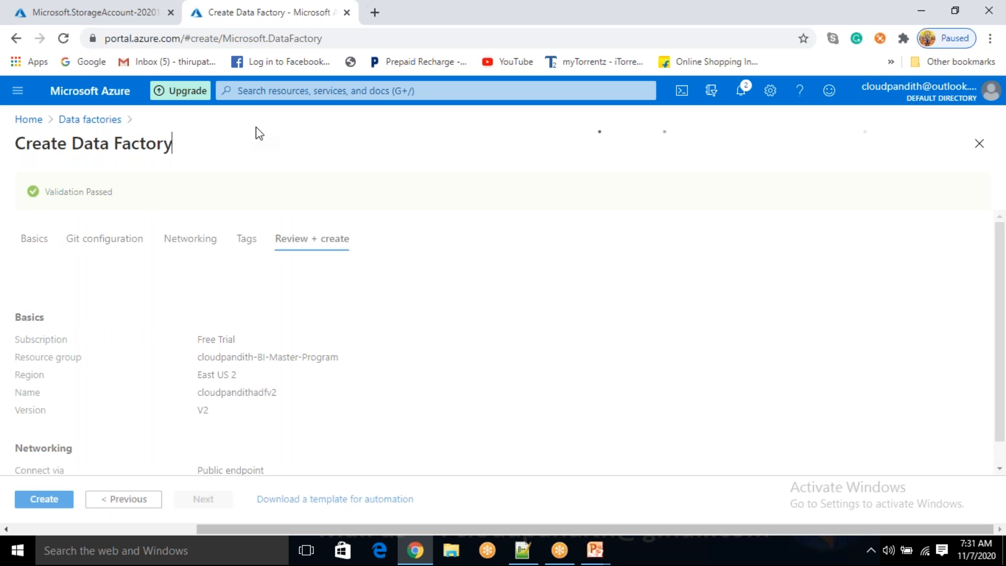
pyautogui.click(44, 499)
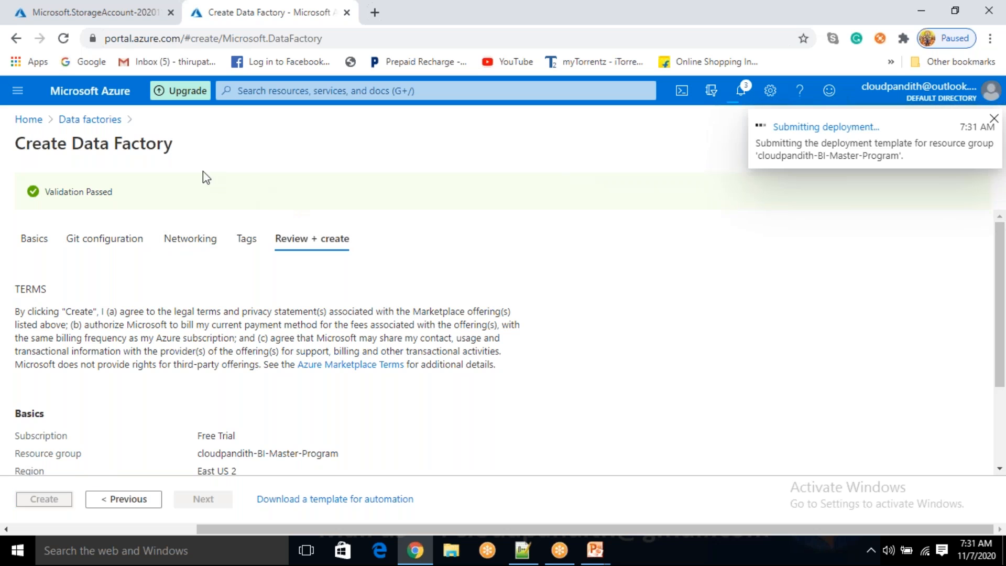
# Return to the storage account deployment and open the overview of the cloudpandithcust resource
pyautogui.click(63, 2)
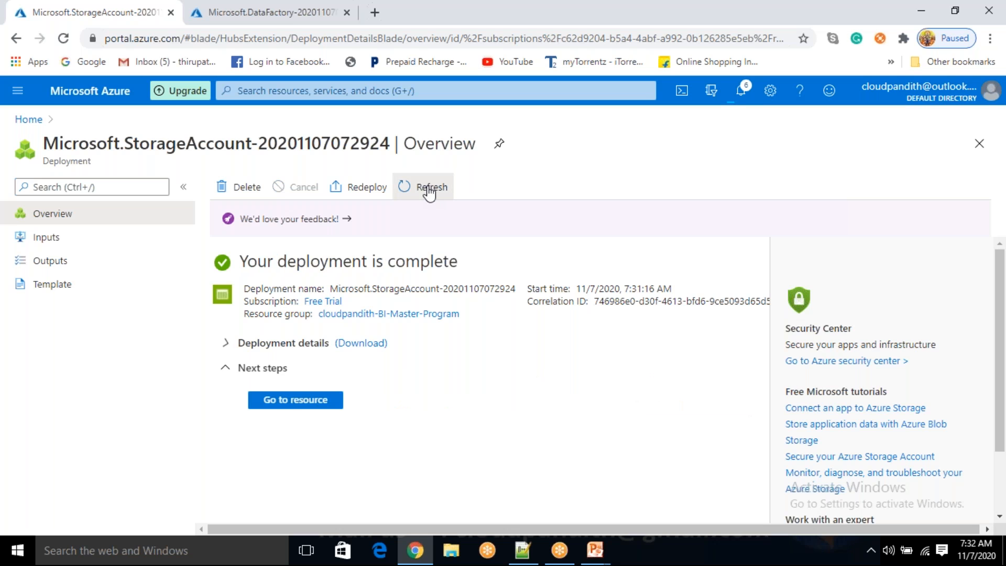
pyautogui.click(303, 400)
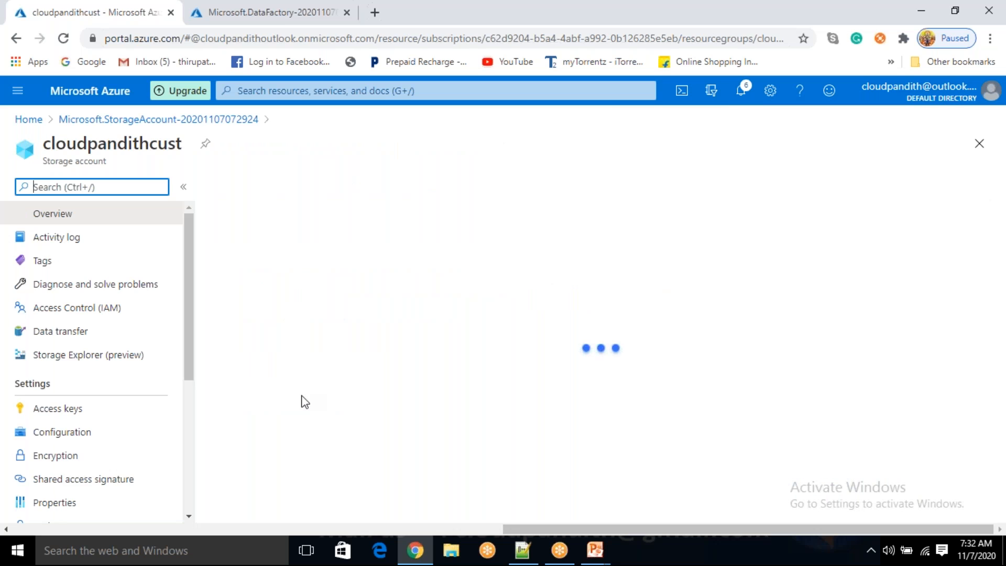
pyautogui.click(292, 445)
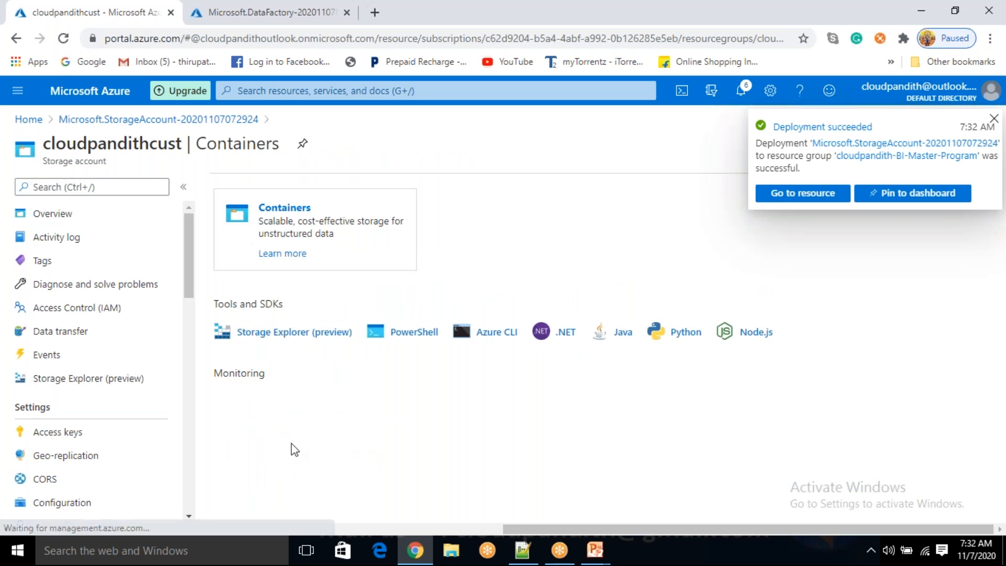
pyautogui.click(290, 119)
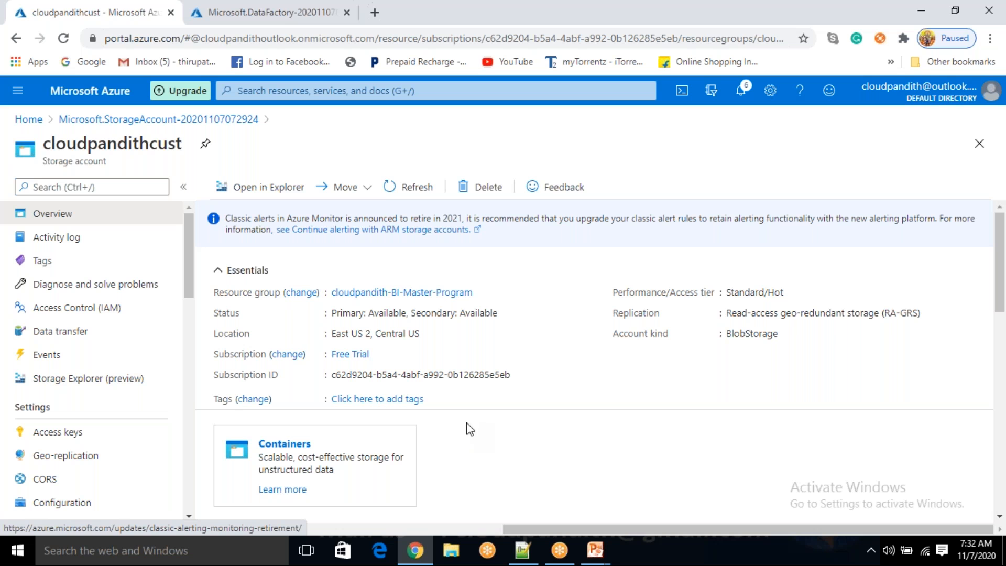
# Create a container named input with private access in the cloudpandithcust storage account
pyautogui.click(300, 457)
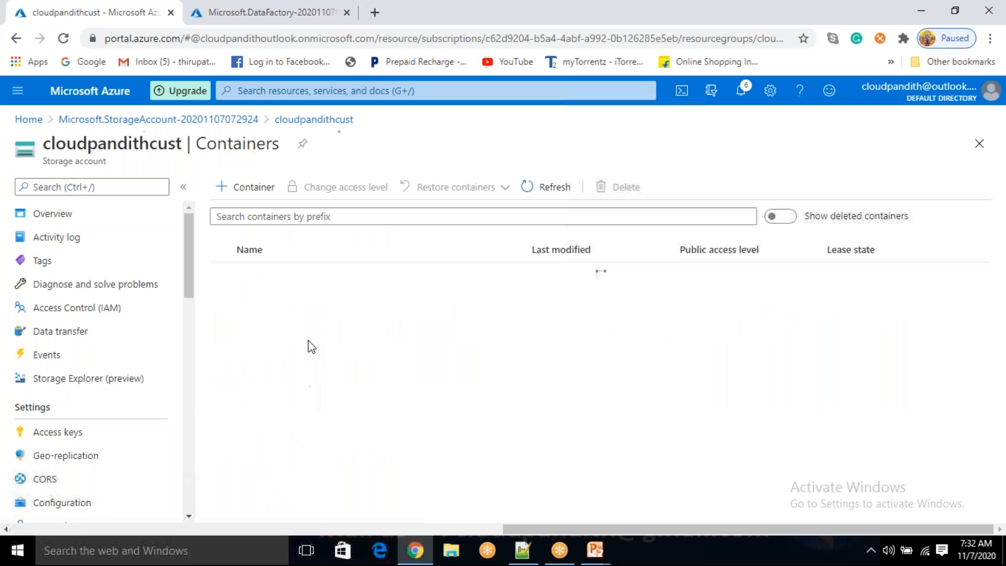
pyautogui.click(262, 189)
pyautogui.write('input')
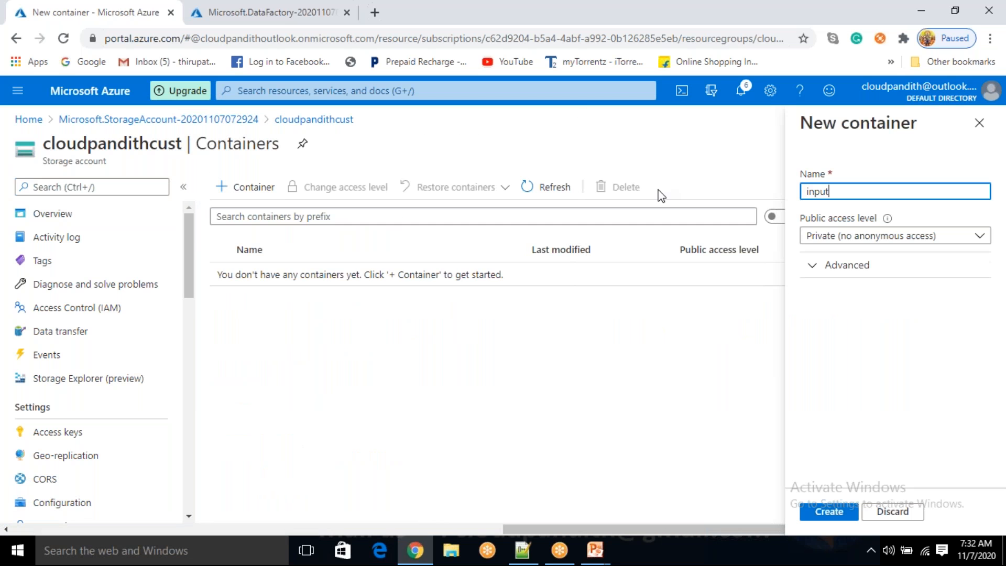
pyautogui.click(827, 511)
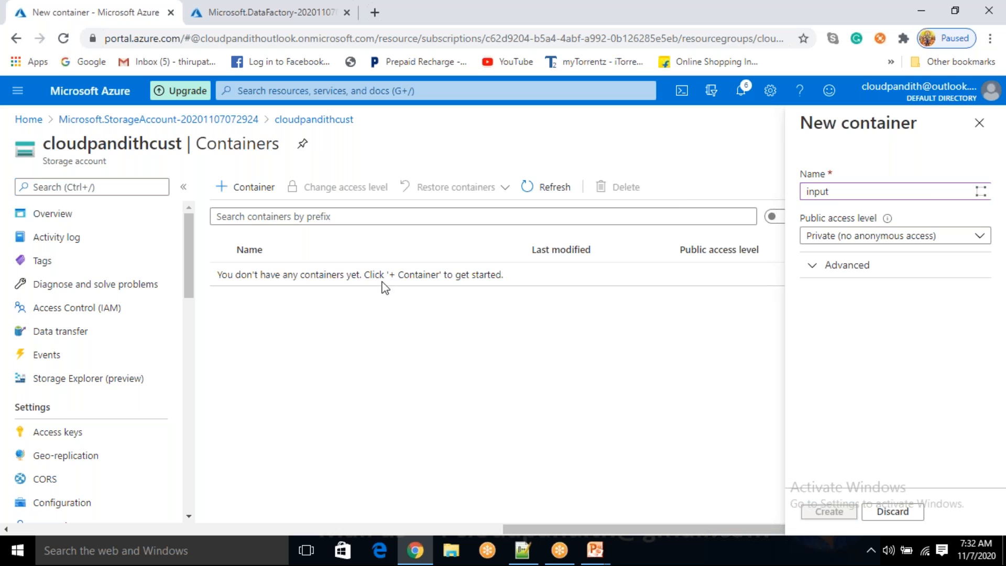
# Create a second private container named output in the same storage account
pyautogui.click(263, 196)
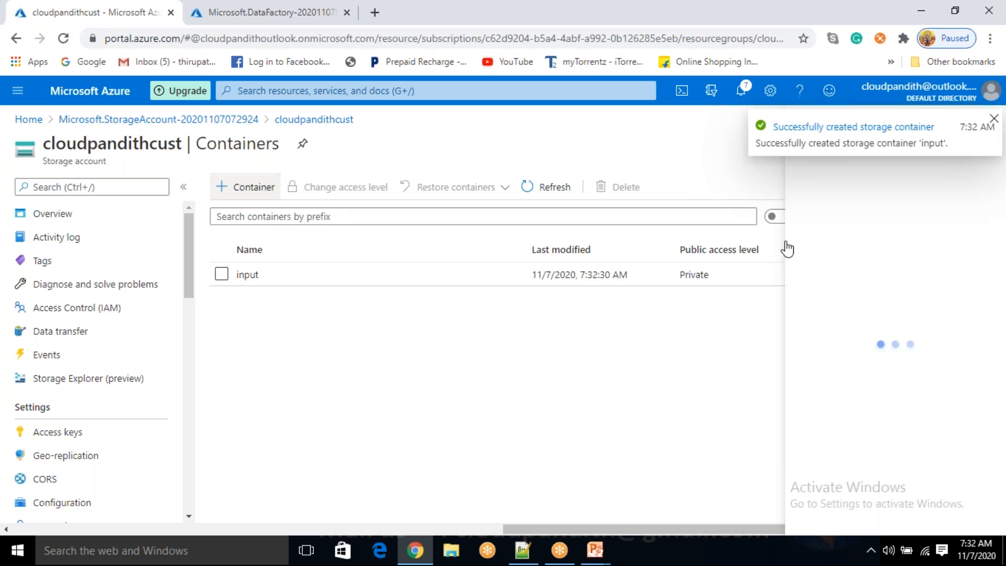
pyautogui.write('outpu')
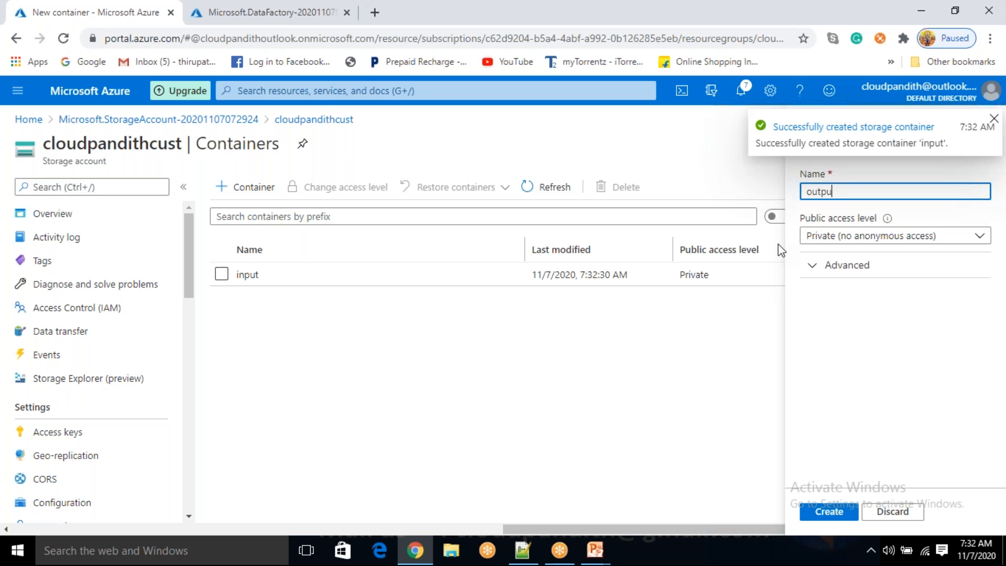
pyautogui.write('t')
pyautogui.click(828, 512)
# Open the input container and start a blob upload, browsing to the set-json folder in cloudpandith-datasets on the Desktop
pyautogui.click(262, 276)
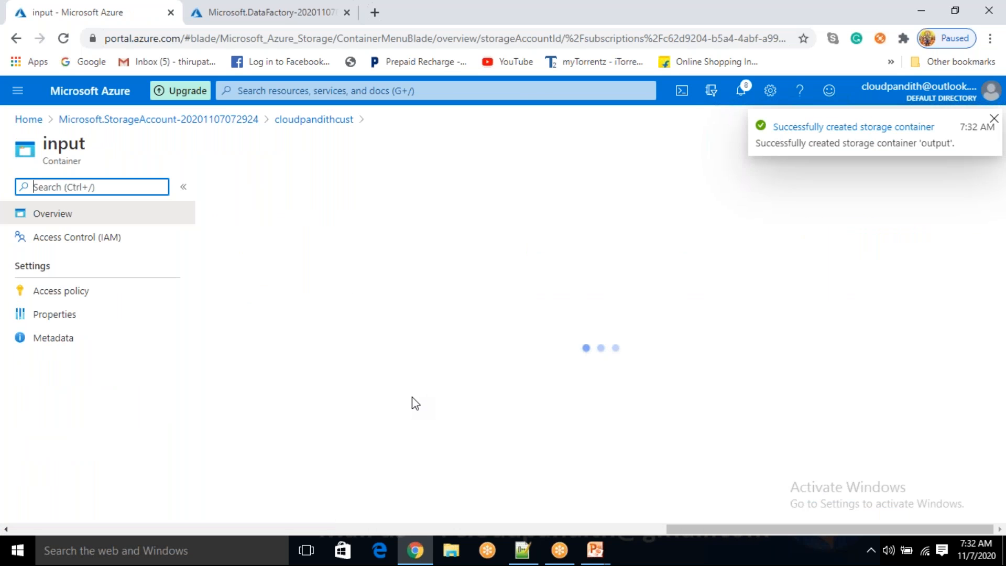
pyautogui.click(241, 187)
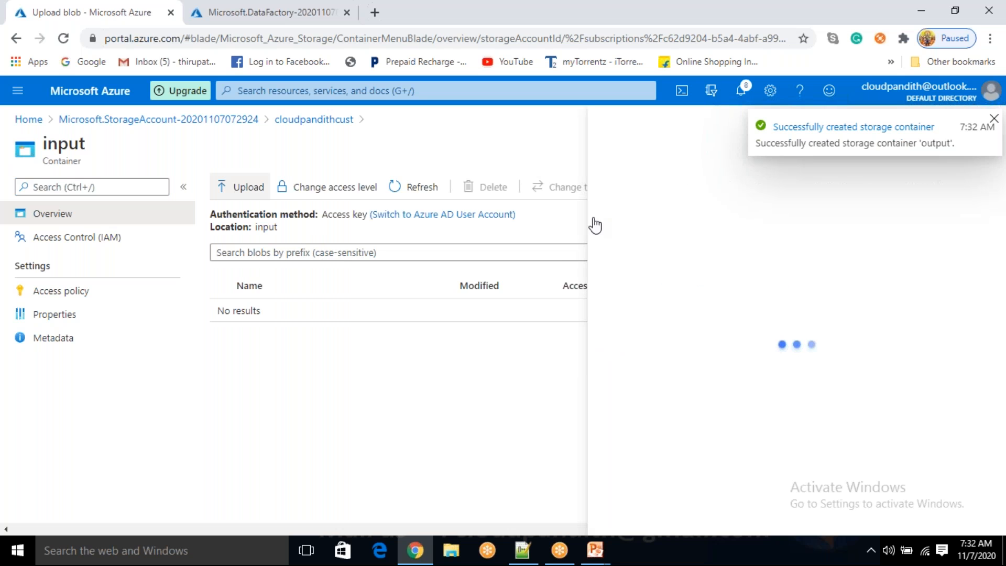
pyautogui.click(832, 182)
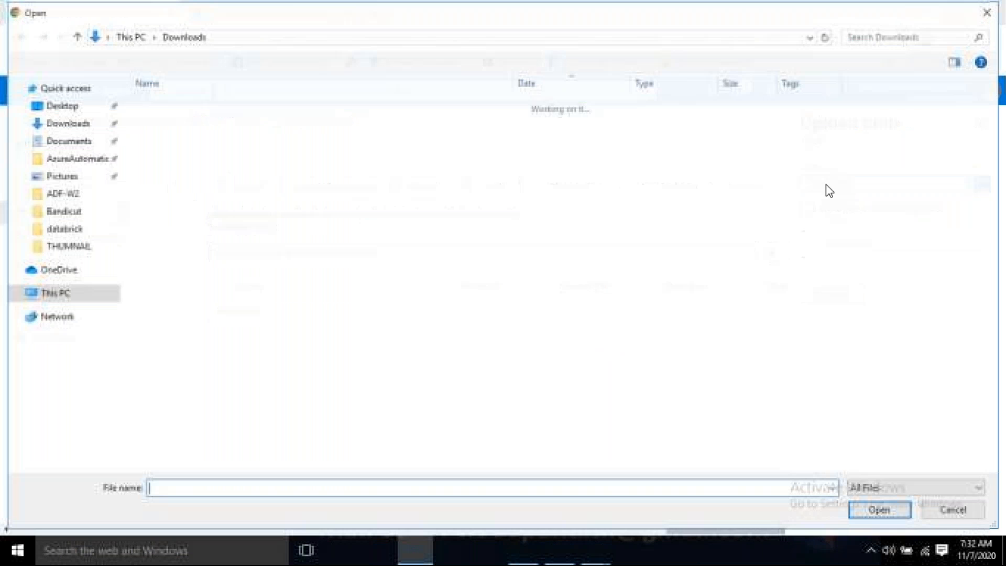
pyautogui.click(74, 108)
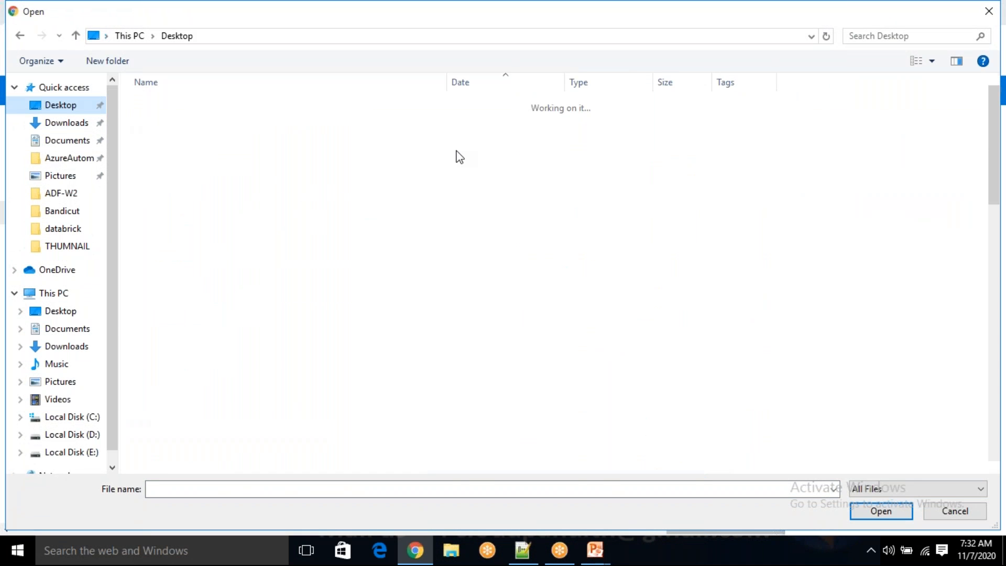
pyautogui.doubleClick(221, 183)
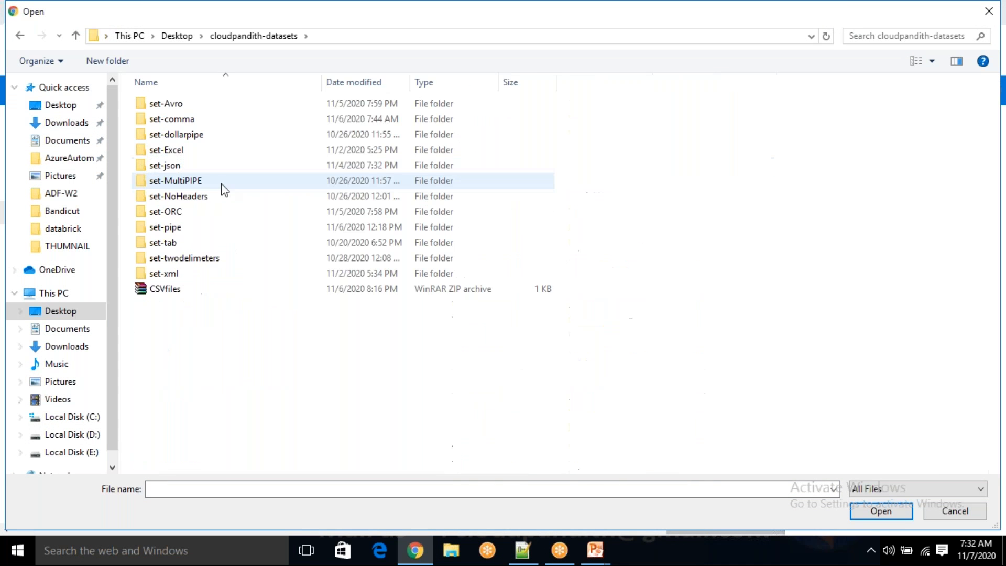
pyautogui.doubleClick(183, 165)
pyautogui.click(186, 121)
pyautogui.keyDown('ctrl'); pyautogui.click(178, 135); pyautogui.keyUp('ctrl')
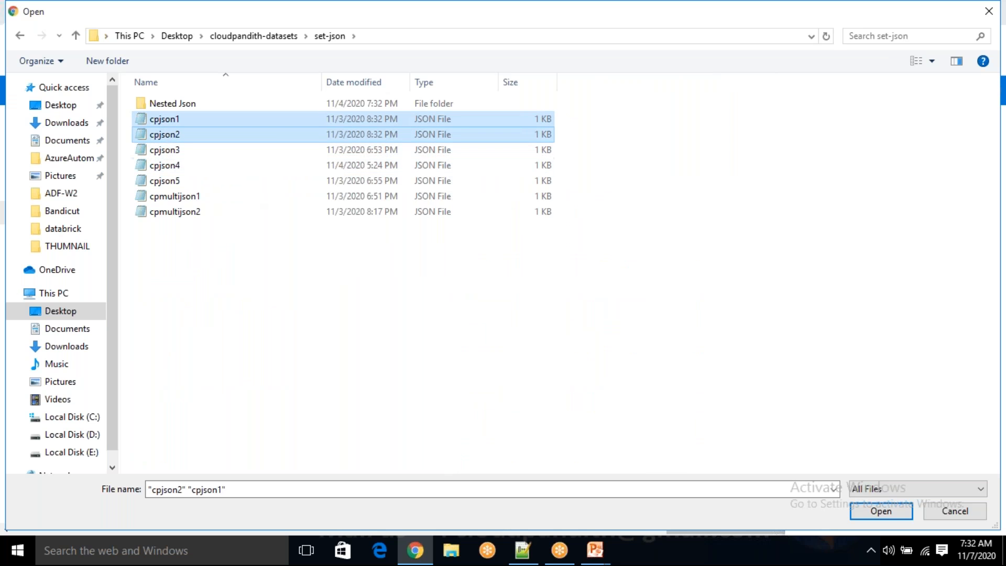
pyautogui.click(885, 514)
pyautogui.click(228, 141)
# Rename the cpjson1 file in the set-json folder to sales
pyautogui.click(211, 120)
pyautogui.rightClick(211, 121)
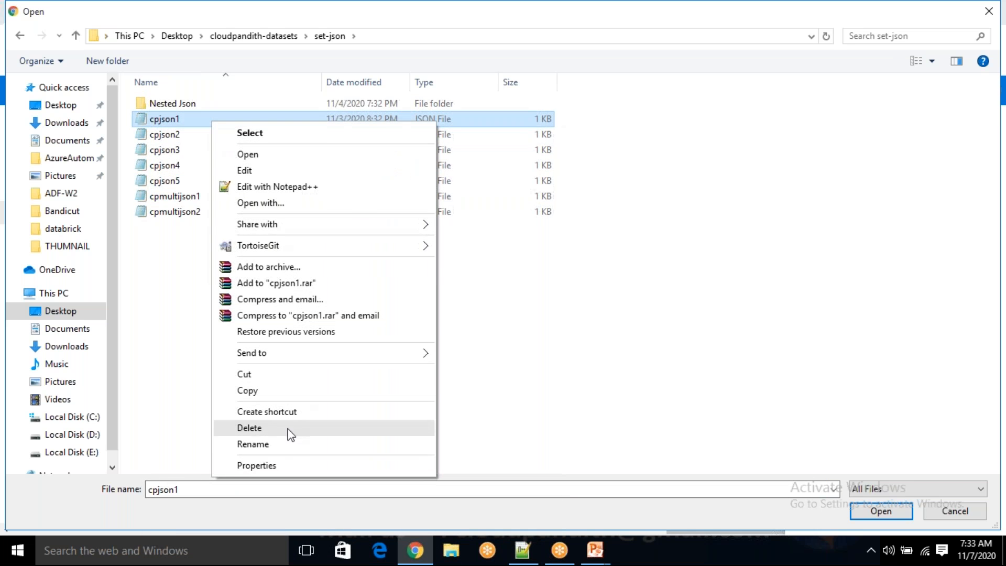
pyautogui.click(278, 445)
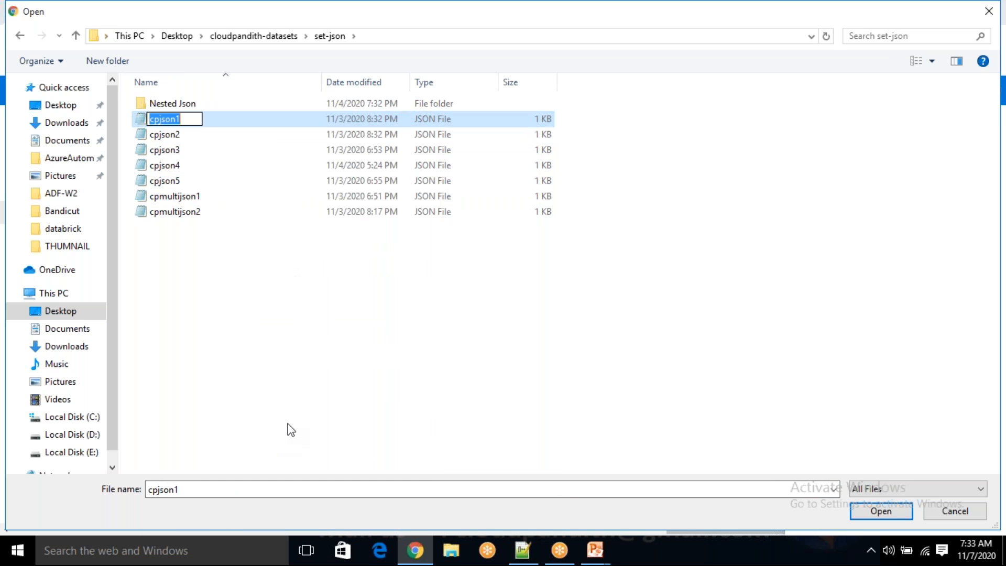
pyautogui.press('BackSpace')
pyautogui.write('sales')
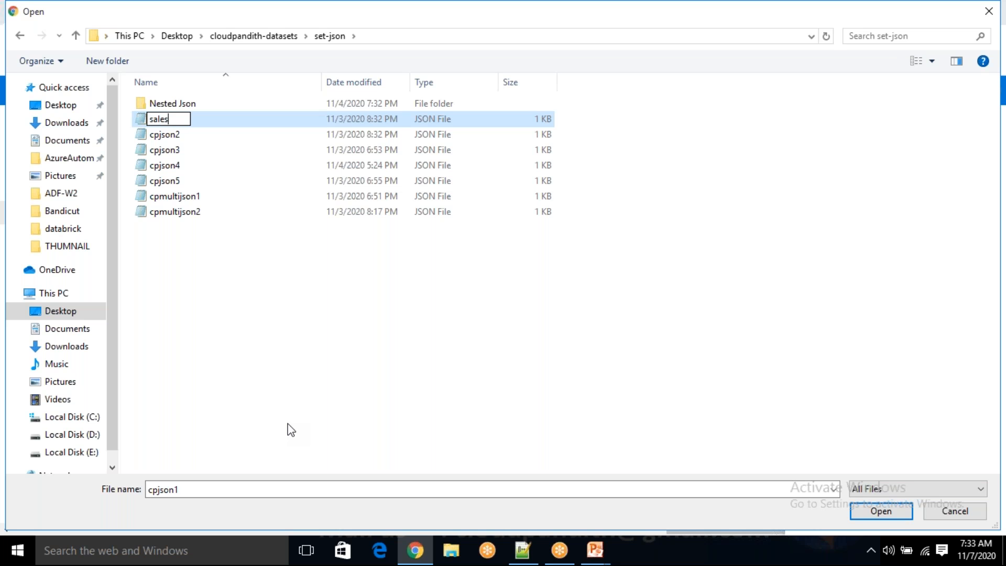
pyautogui.click(339, 391)
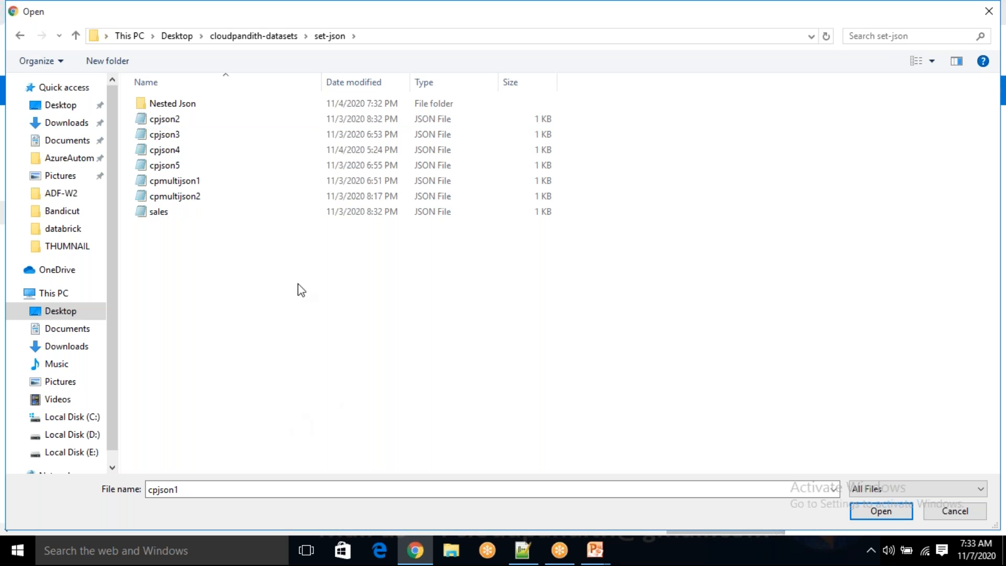
# Rename the cpjson2 file in the set-json folder to orders
pyautogui.click(173, 119)
pyautogui.rightClick(182, 122)
pyautogui.click(281, 443)
pyautogui.press('BackSpace')
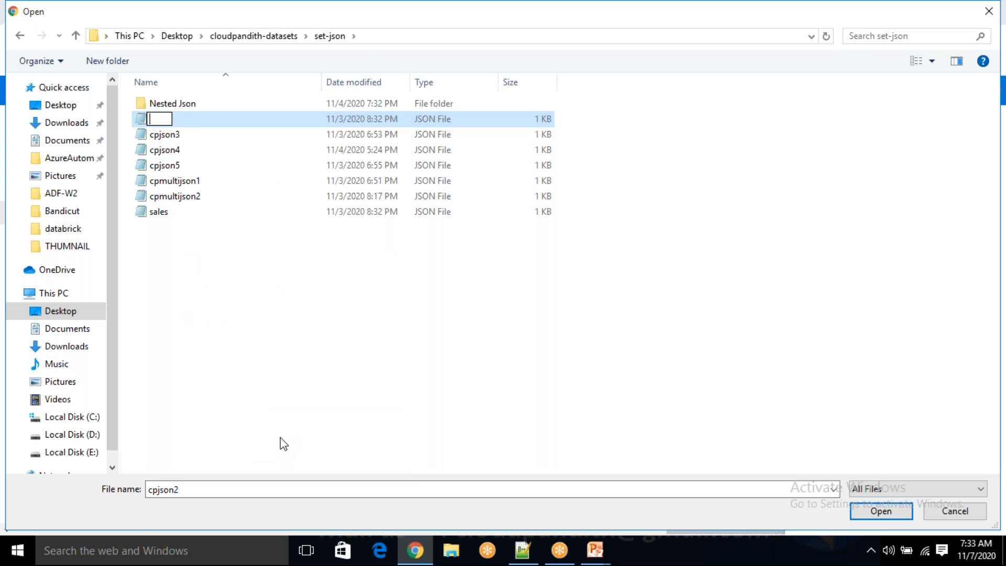
pyautogui.write('orders')
pyautogui.click(292, 407)
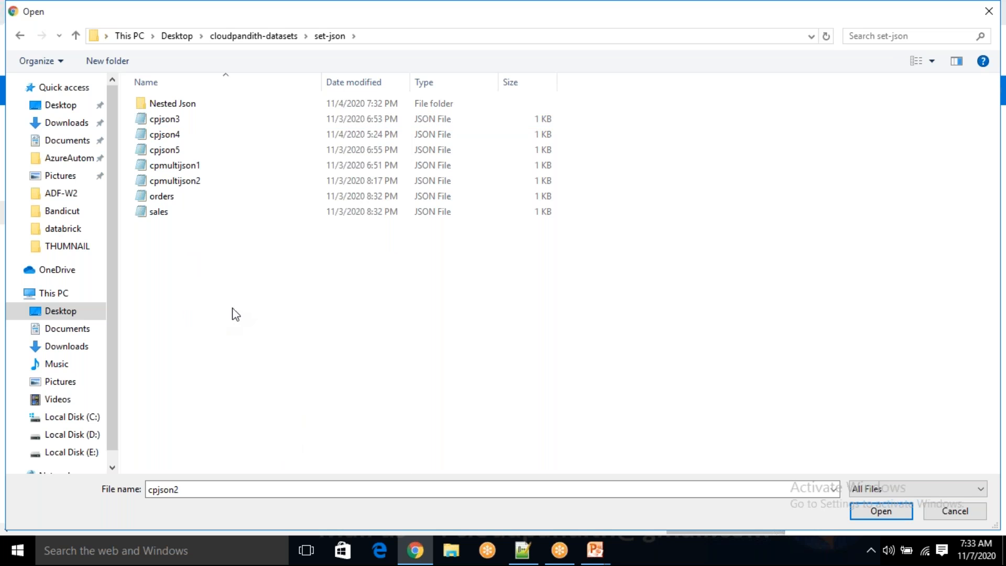
# Upload the orders and sales JSON files to the input container and dismiss the upload notifications
pyautogui.click(193, 204)
pyautogui.keyDown('ctrl'); pyautogui.click(186, 212); pyautogui.keyUp('ctrl')
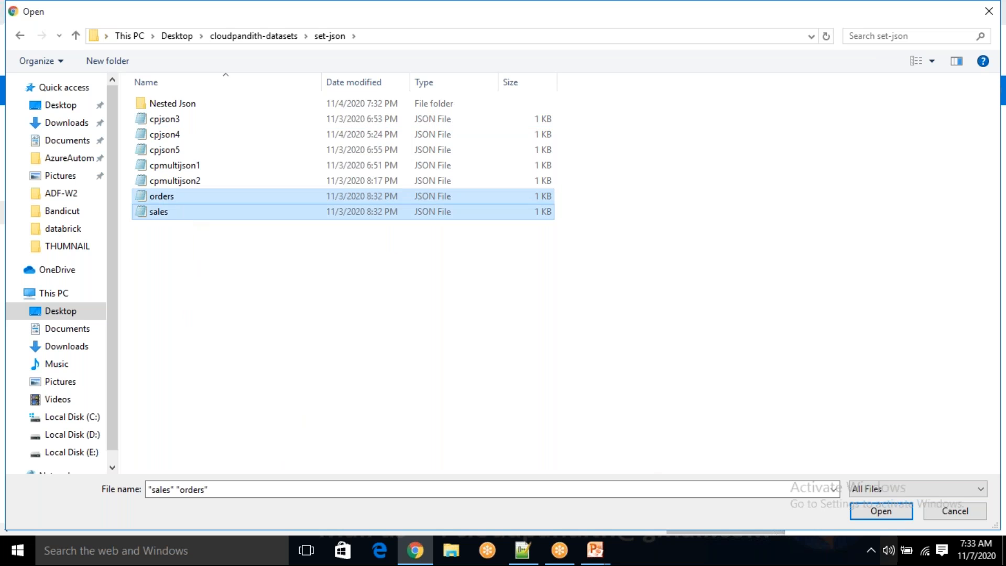
pyautogui.click(896, 512)
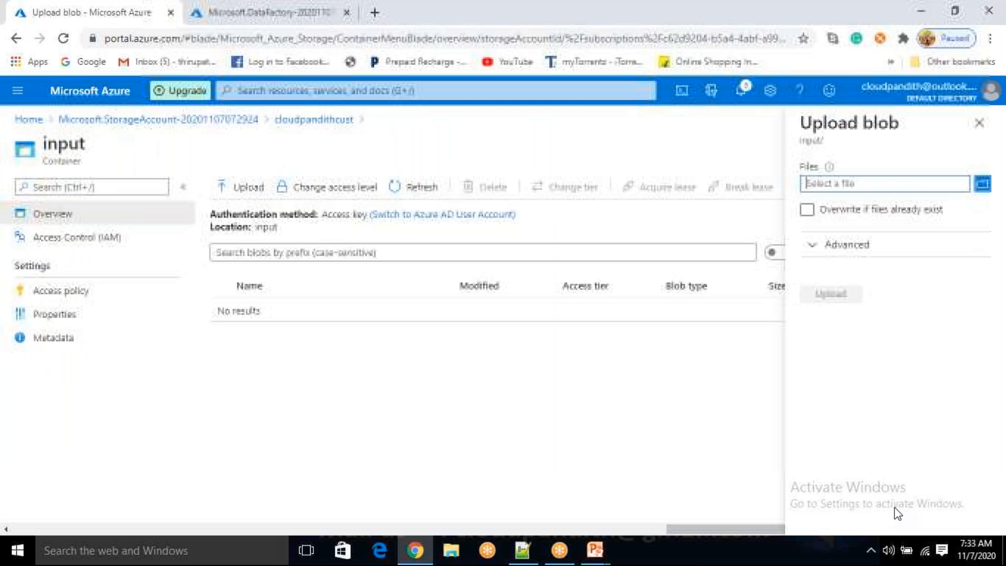
pyautogui.click(844, 294)
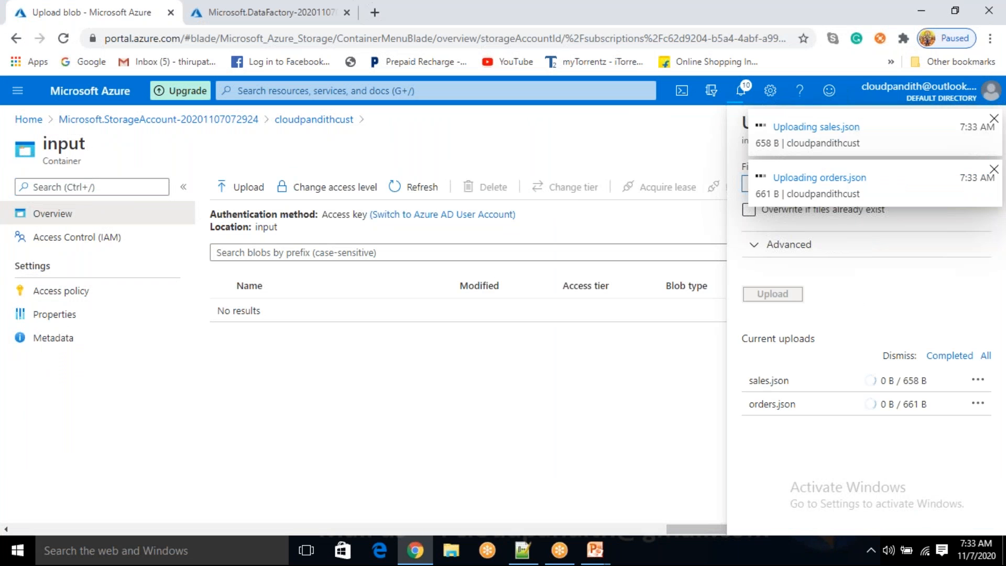
pyautogui.click(993, 174)
pyautogui.click(993, 119)
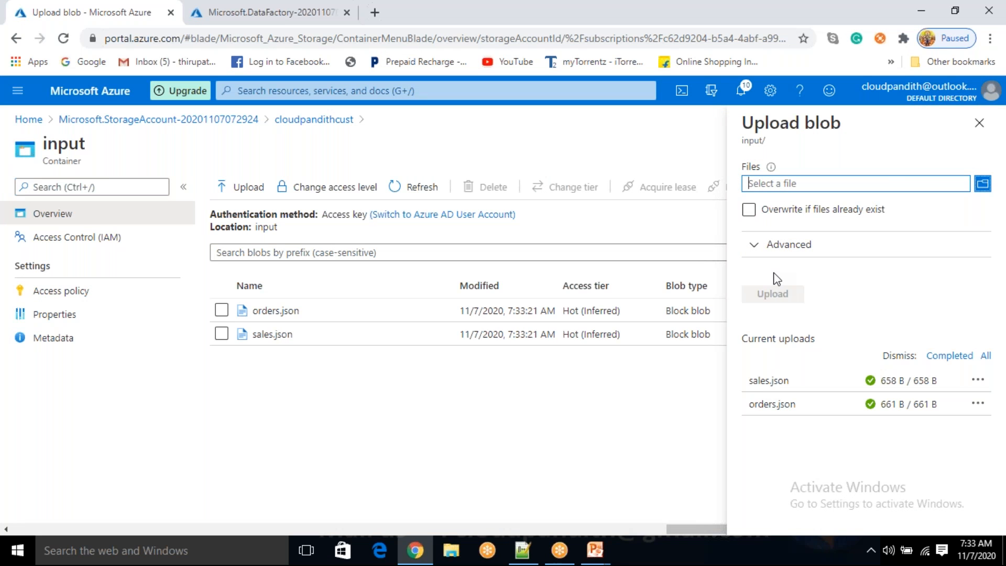
# Upload cust.csv and emp.csv from the set-comma folder to the input container and close the upload pane
pyautogui.click(981, 186)
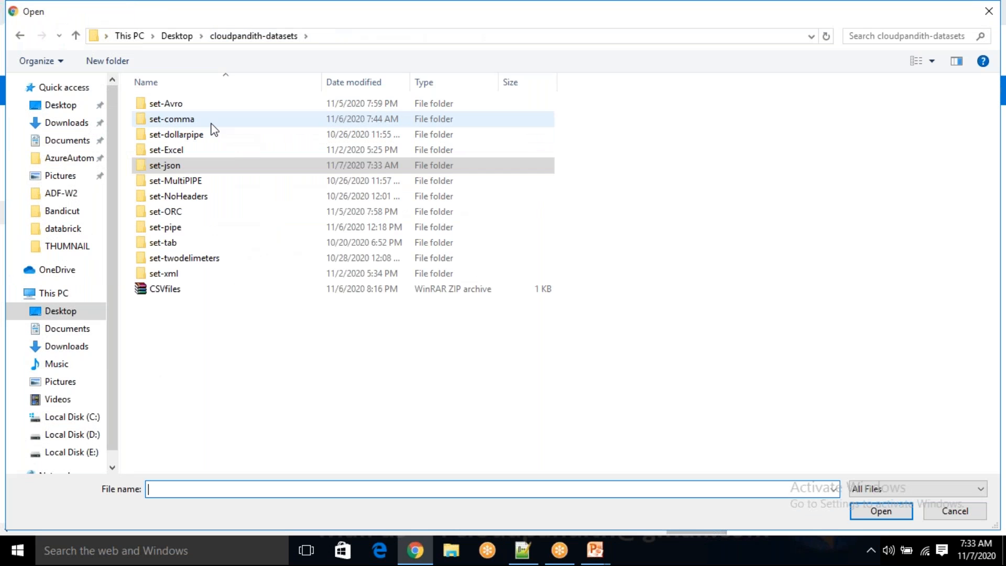
pyautogui.click(211, 124)
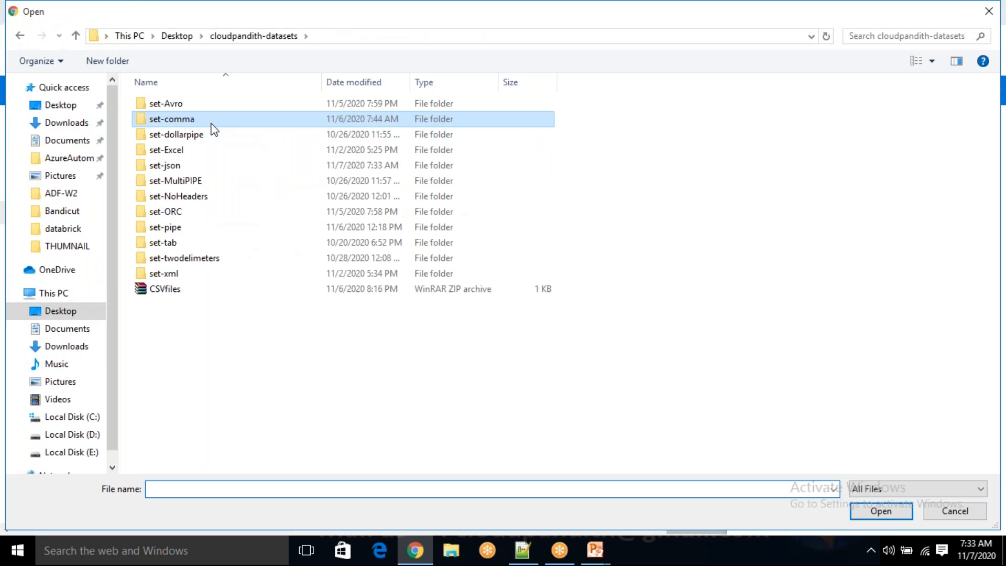
pyautogui.doubleClick(212, 124)
pyautogui.click(211, 120)
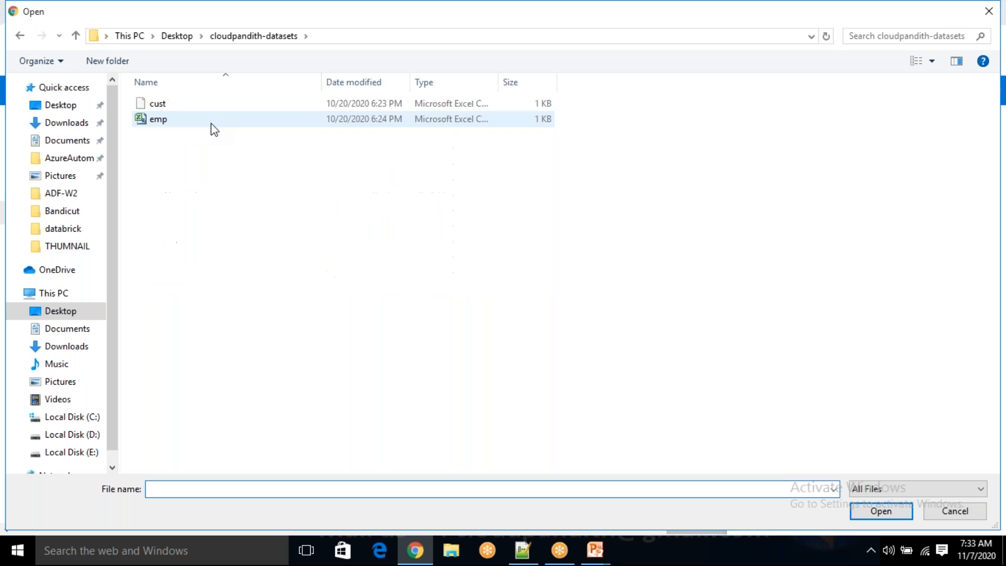
pyautogui.hotkey('ctrl', 'a')
pyautogui.click(880, 510)
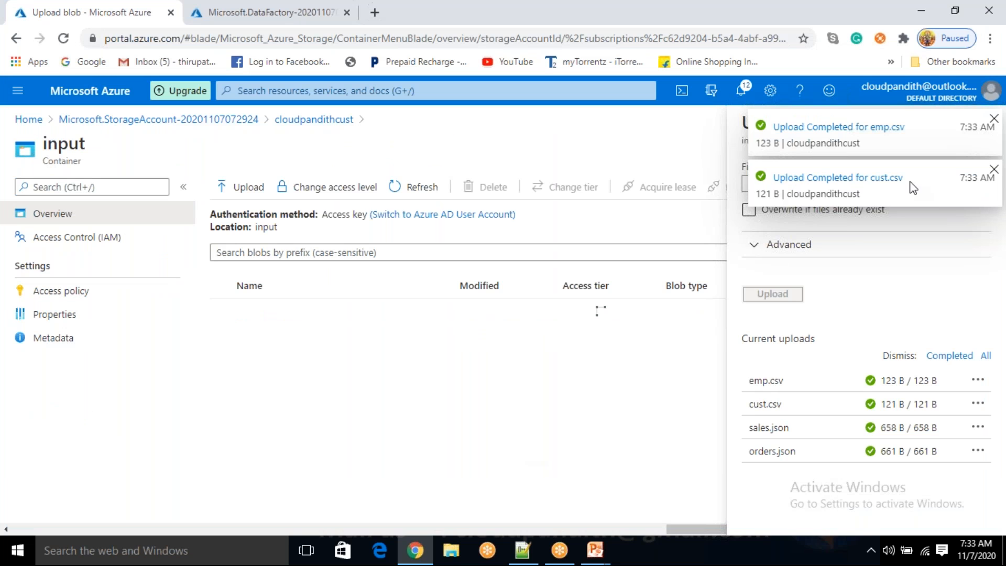
pyautogui.click(993, 168)
pyautogui.click(993, 119)
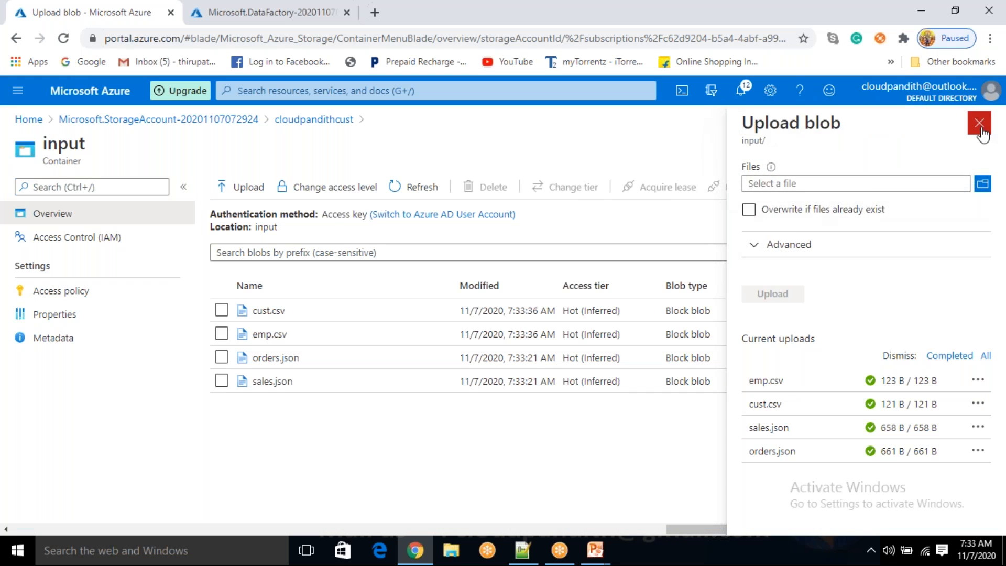
pyautogui.click(979, 126)
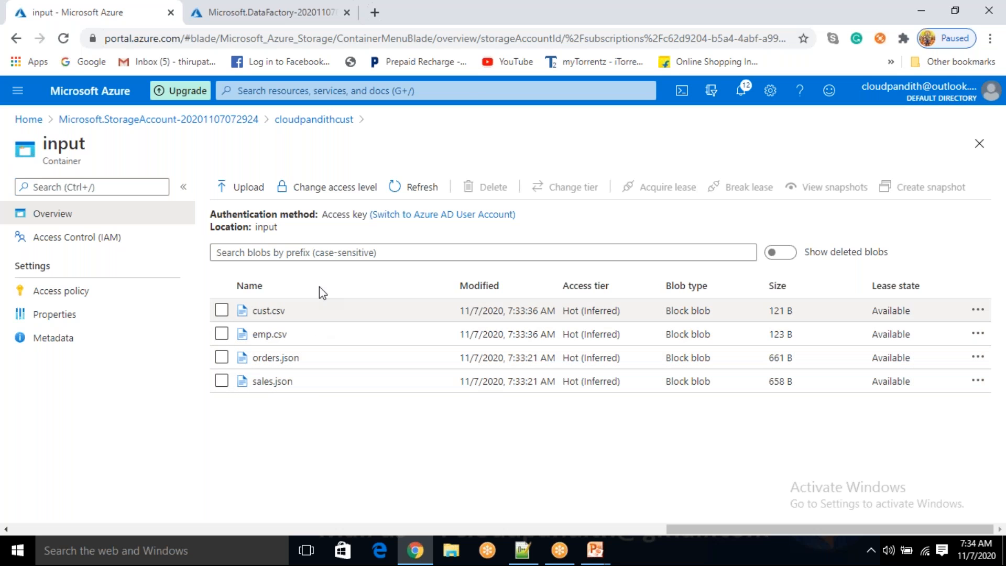
# Switch to the cloudpandithadfv2 data factory, launch its authoring environment and open the linked services management page
pyautogui.click(256, 17)
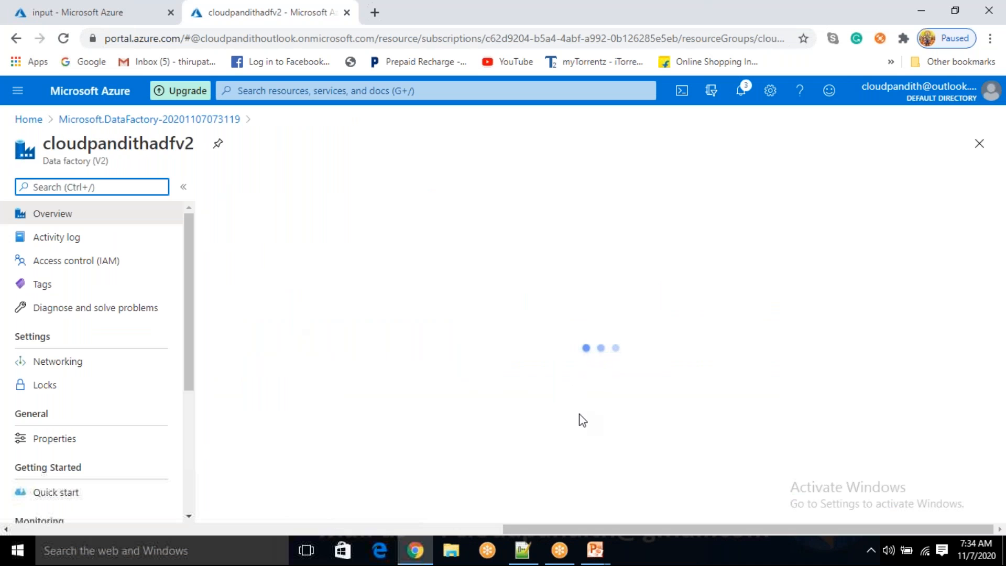
pyautogui.click(524, 312)
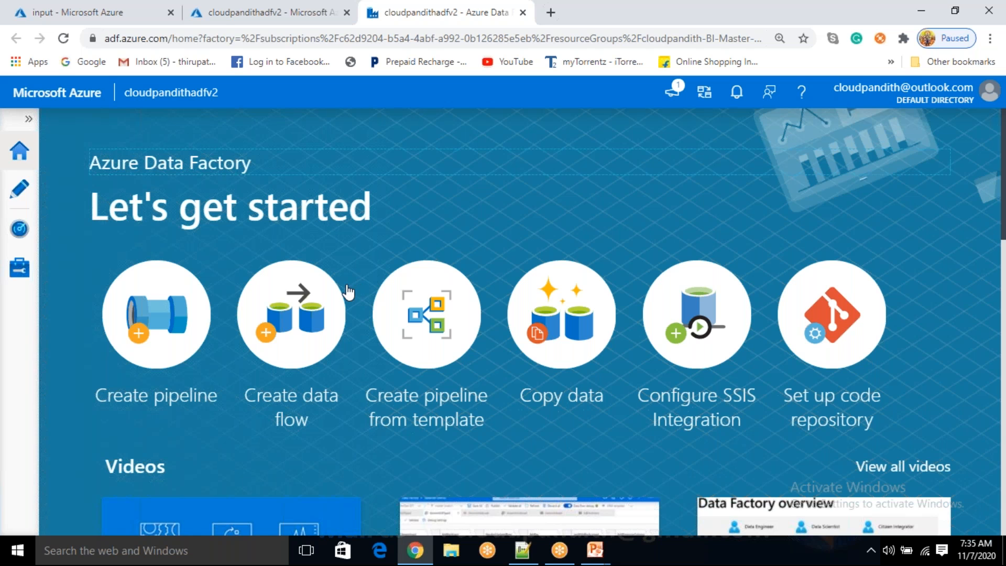
pyautogui.click(16, 276)
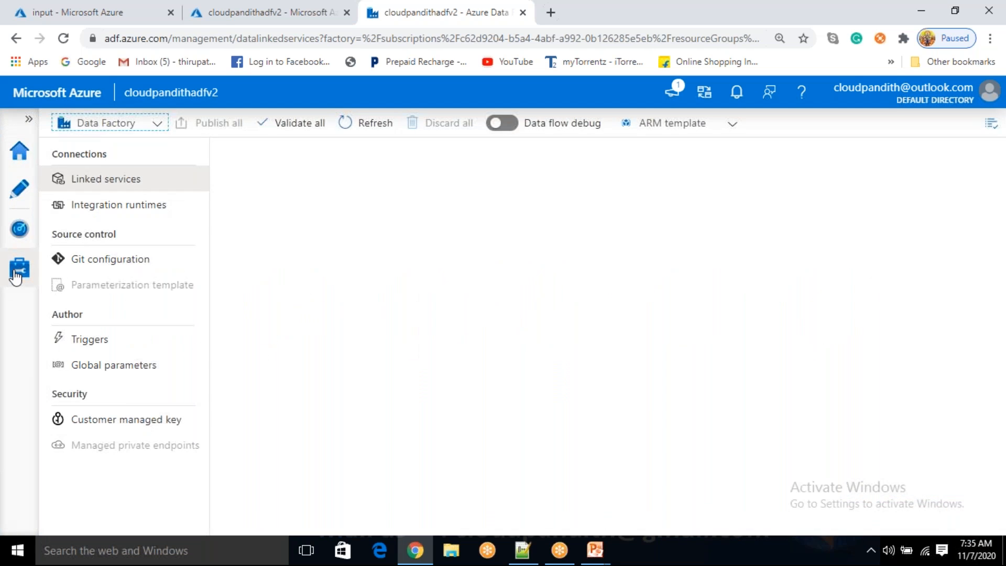
pyautogui.click(118, 204)
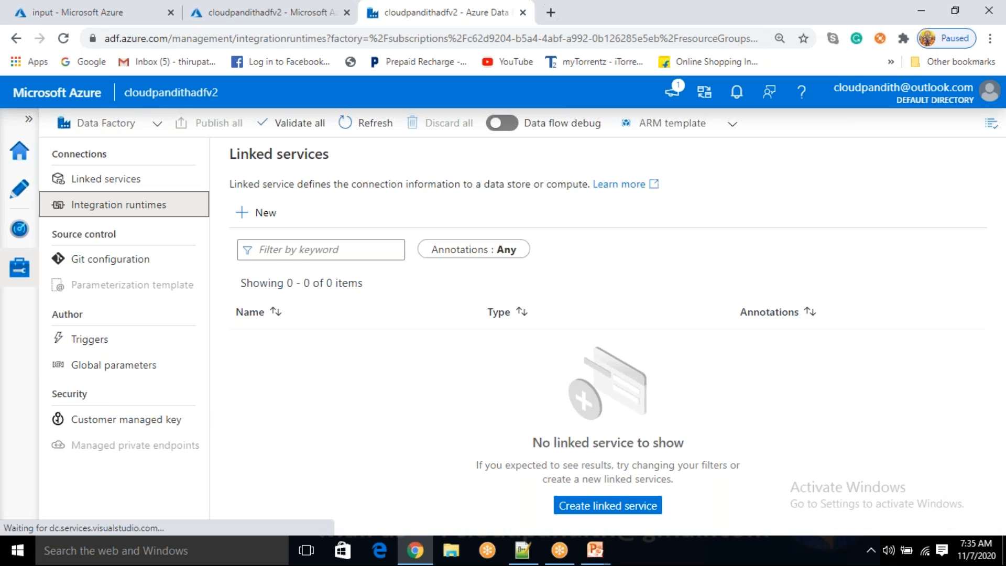
pyautogui.click(94, 184)
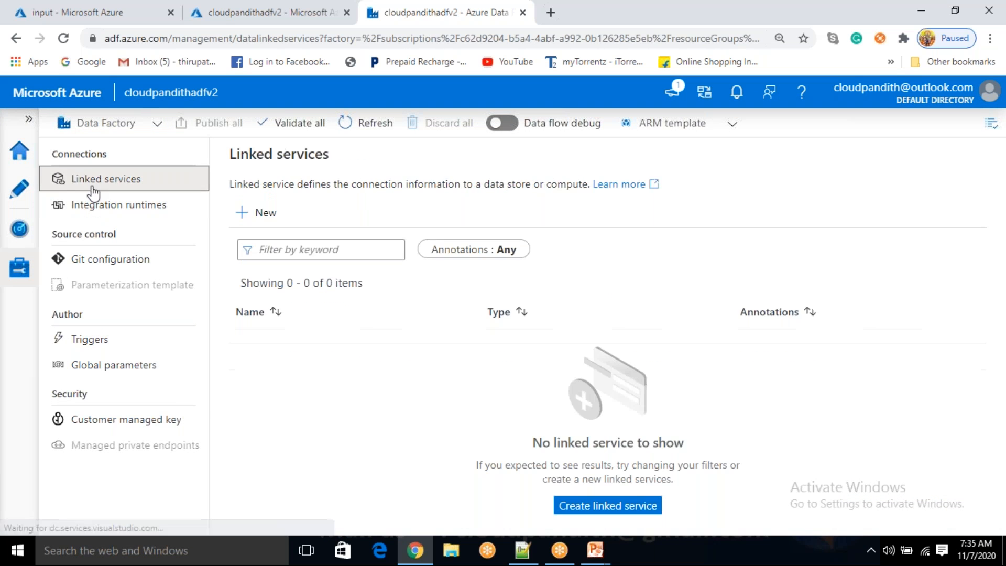
# Start a new Azure Blob Storage linked service and name it LS_ABS
pyautogui.click(278, 219)
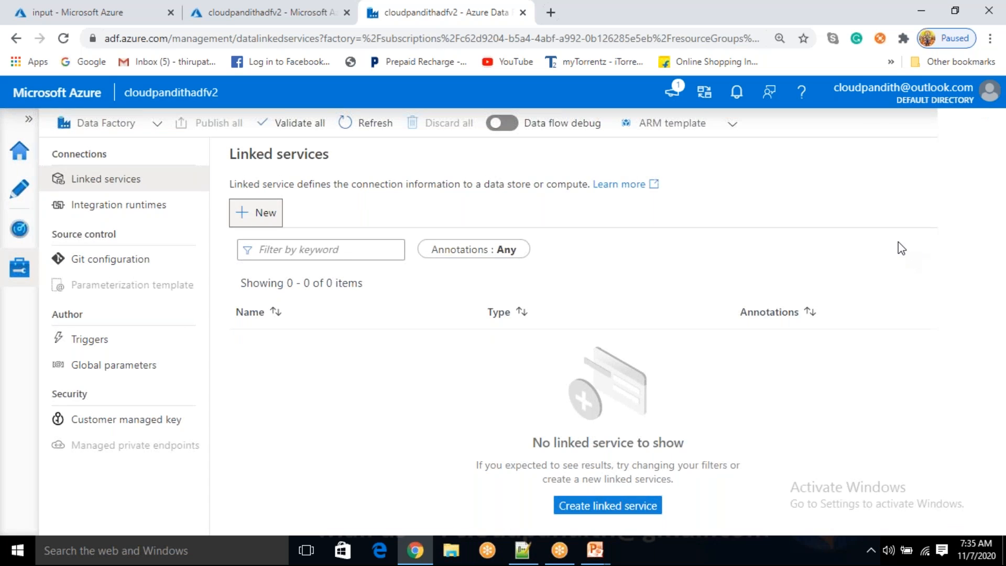
pyautogui.click(716, 464)
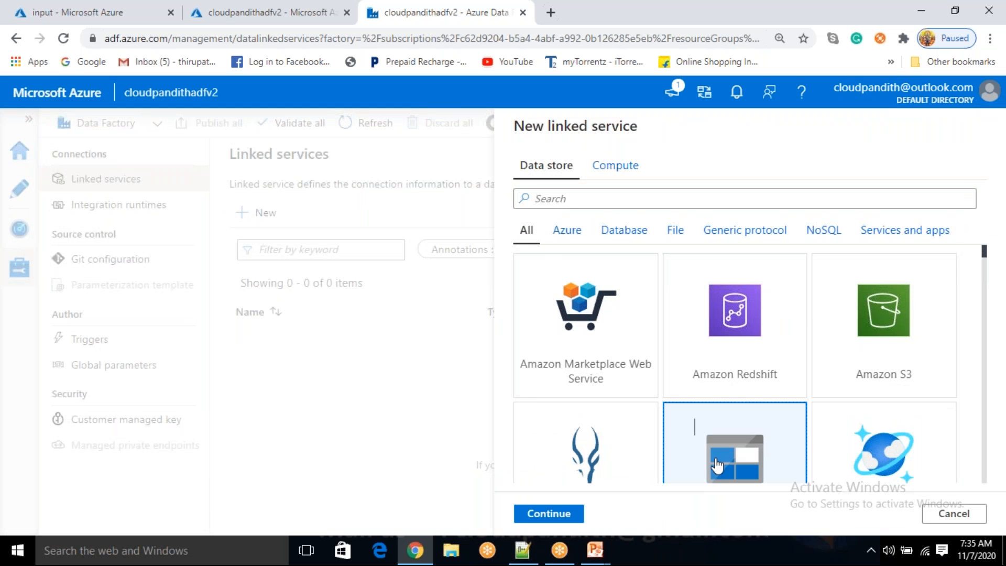
pyautogui.scroll(-1, 716, 465)
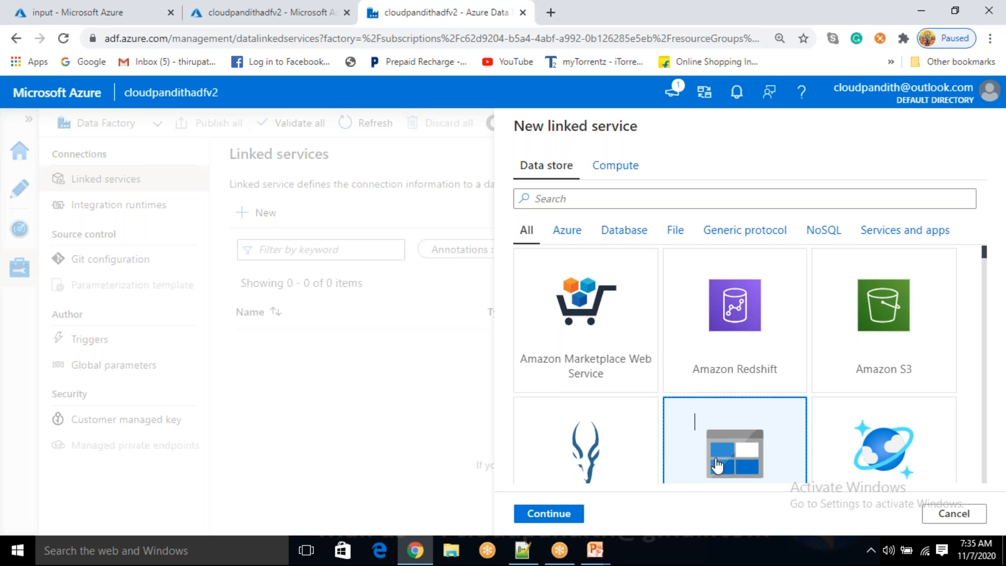
pyautogui.scroll(-2, 717, 464)
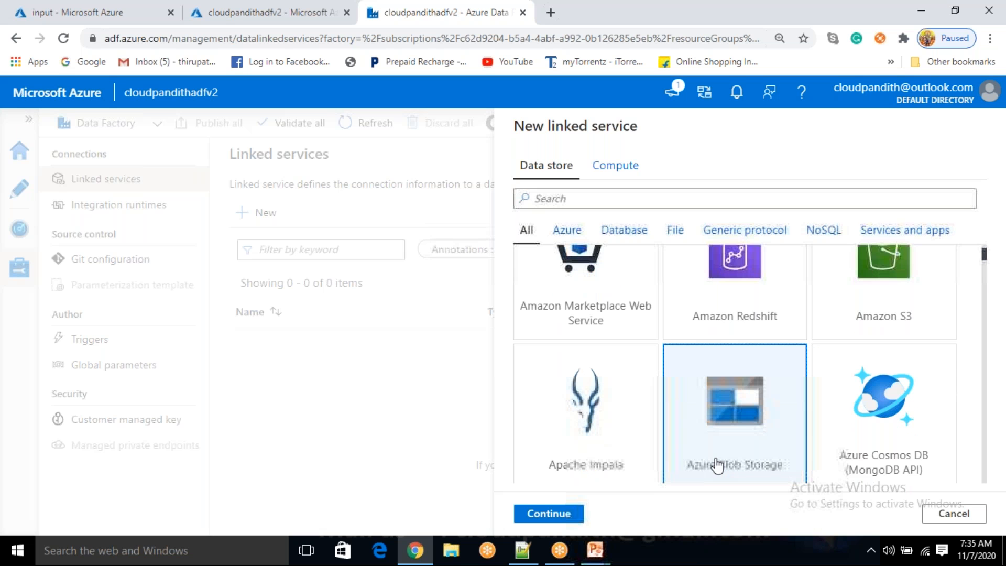
pyautogui.scroll(-1, 717, 464)
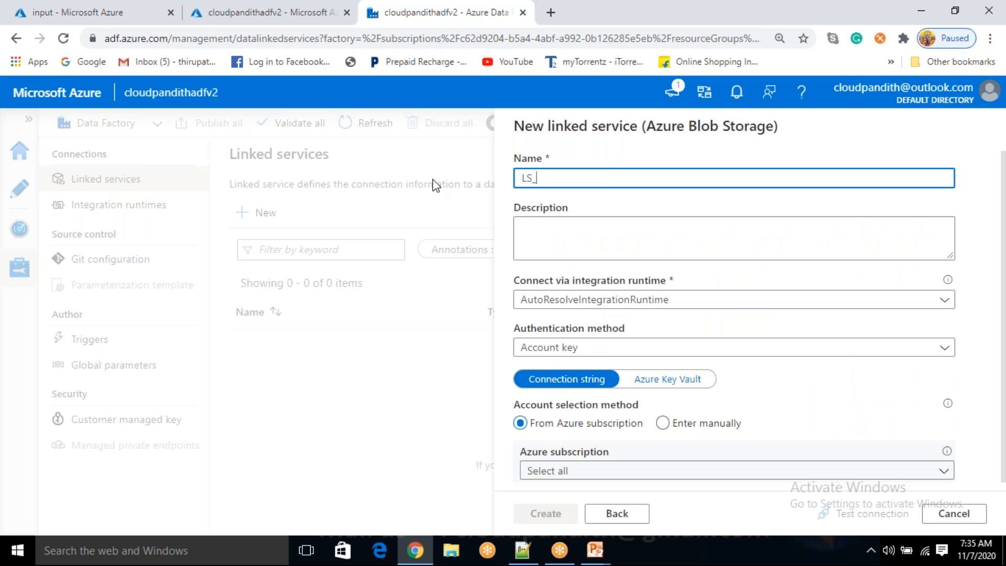
pyautogui.write('ABS')
# Create the linked service from the Free Trial subscription's cloudpandithcust storage account after testing its connection, and open the factory's authoring page
pyautogui.scroll(-1, 569, 389)
pyautogui.scroll(-3, 568, 389)
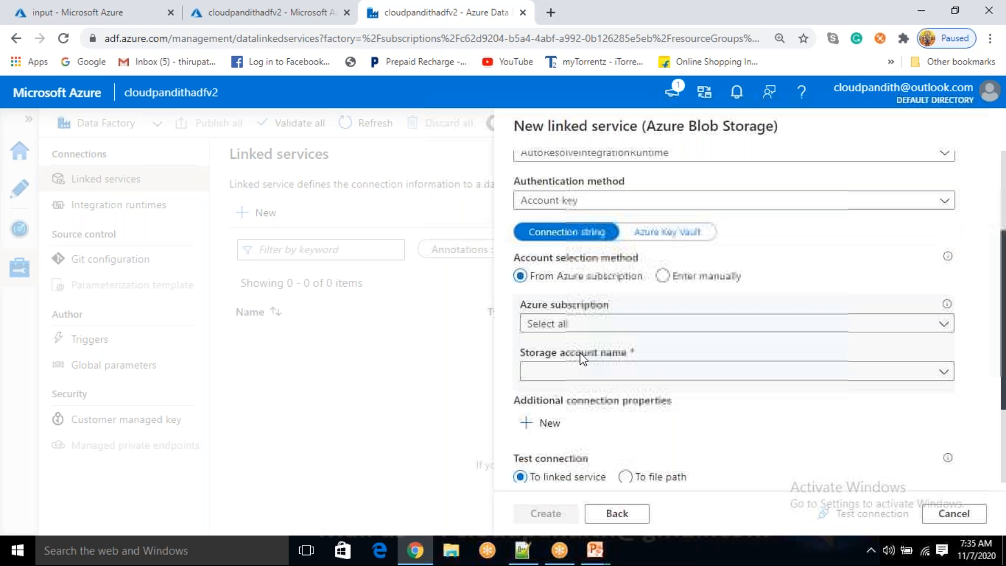
pyautogui.click(582, 328)
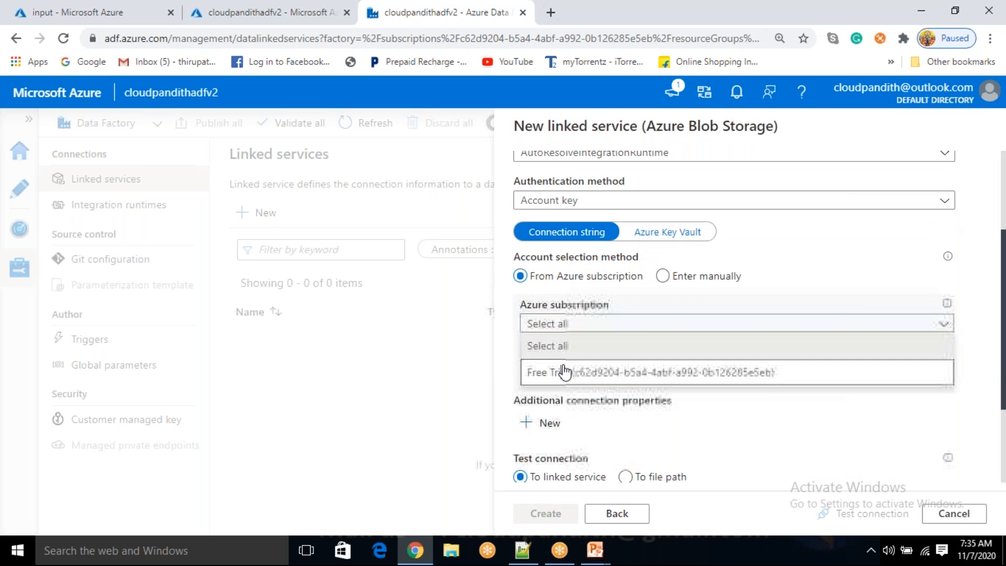
pyautogui.click(568, 374)
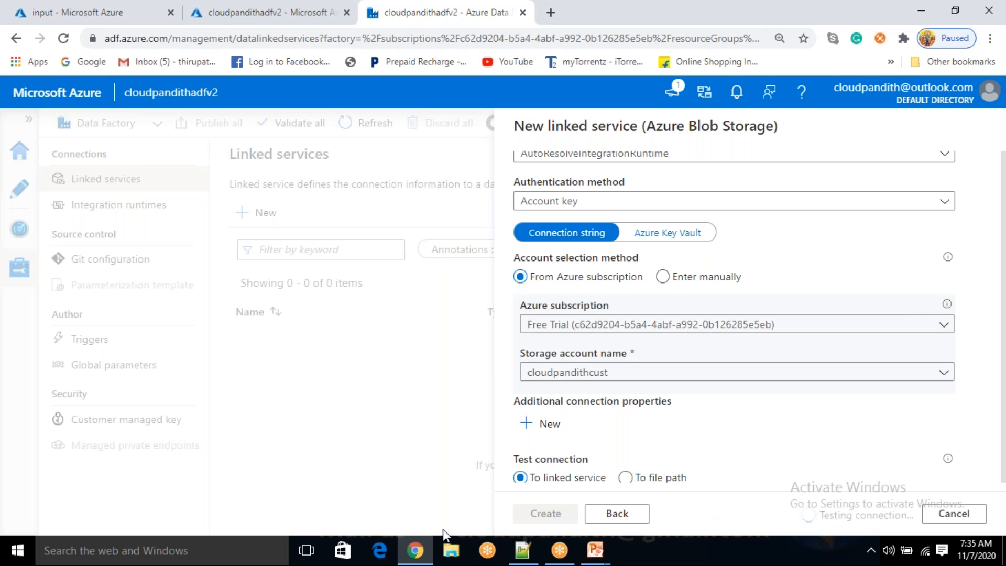
pyautogui.click(542, 513)
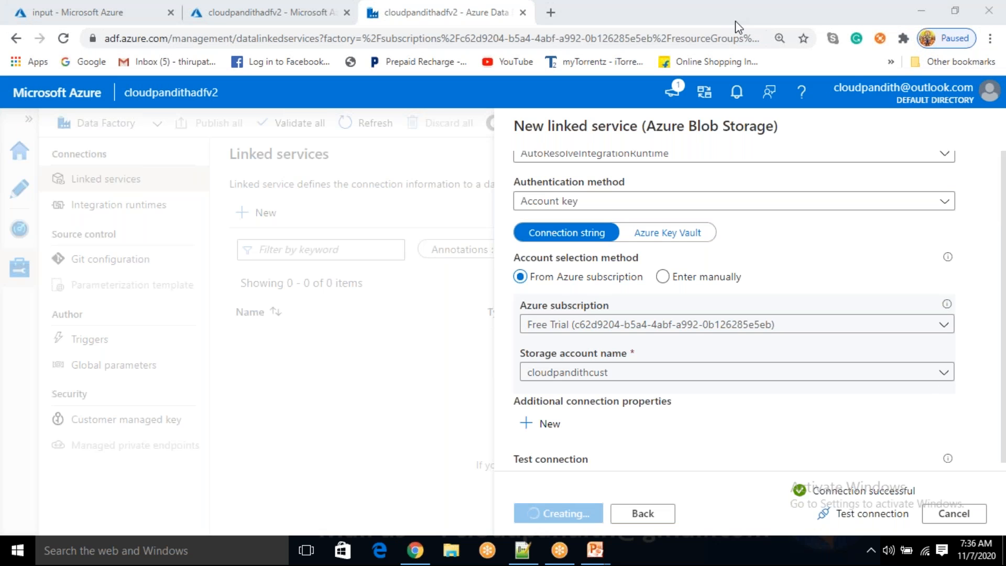
pyautogui.click(21, 198)
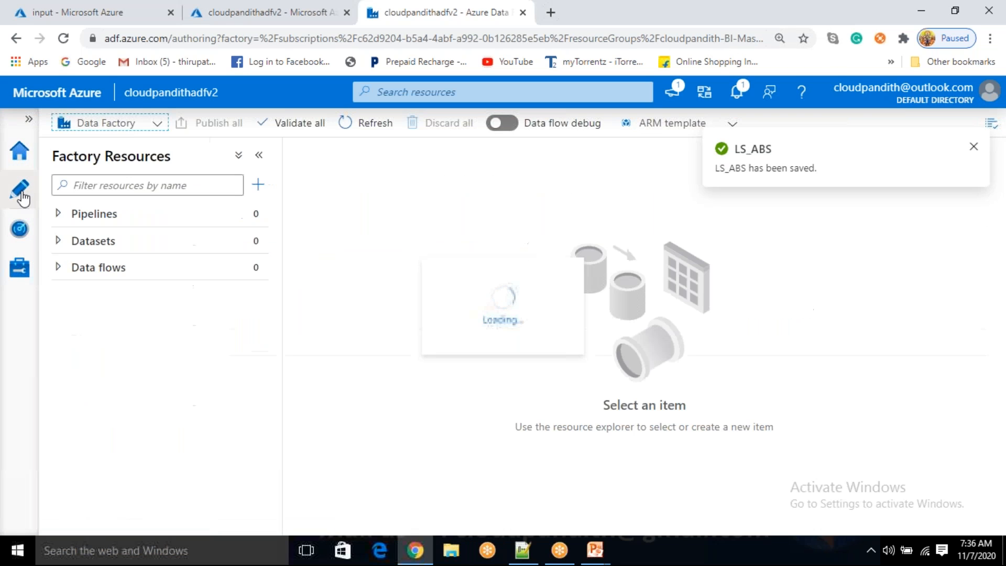
pyautogui.click(257, 239)
pyautogui.click(287, 265)
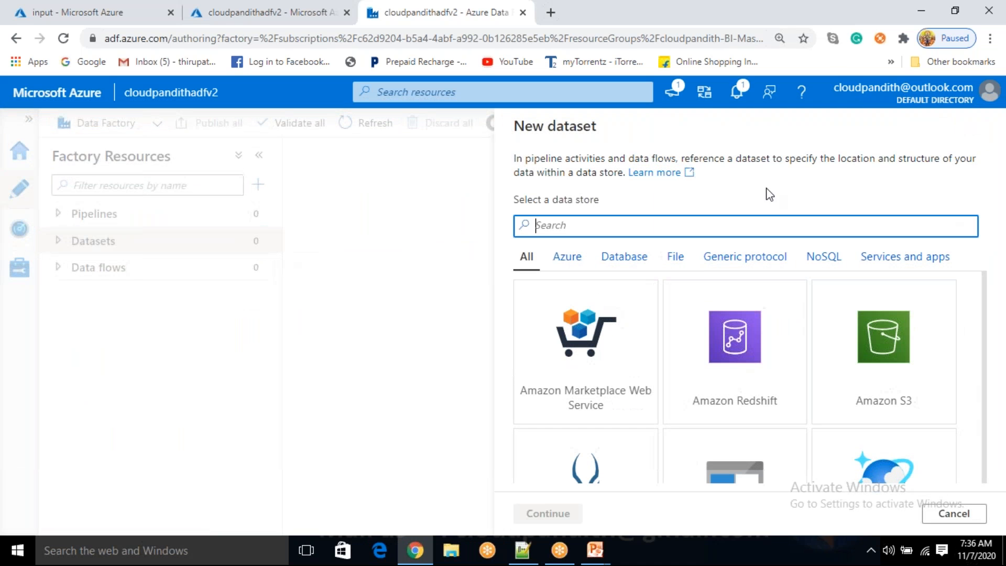
pyautogui.click(471, 325)
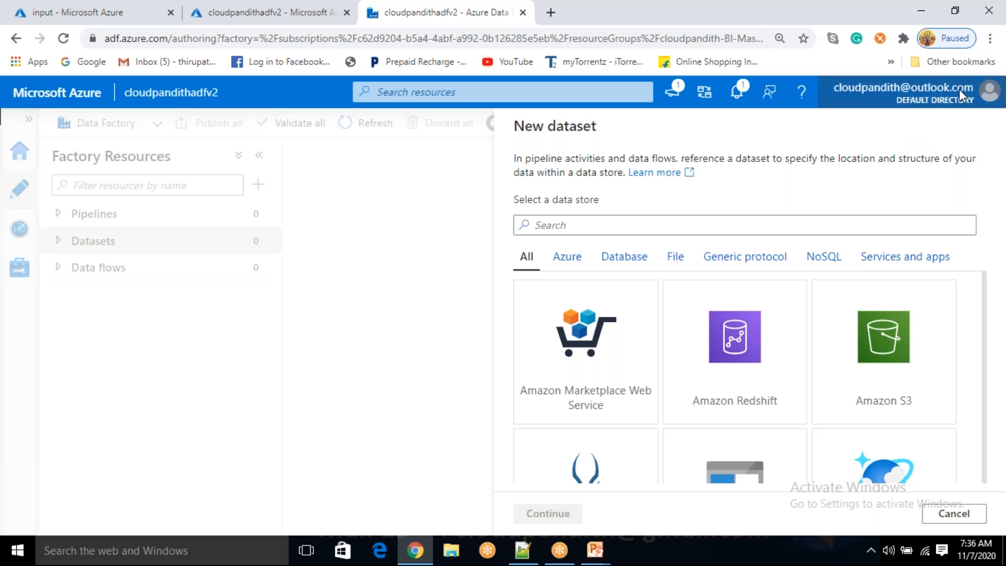
pyautogui.click(985, 98)
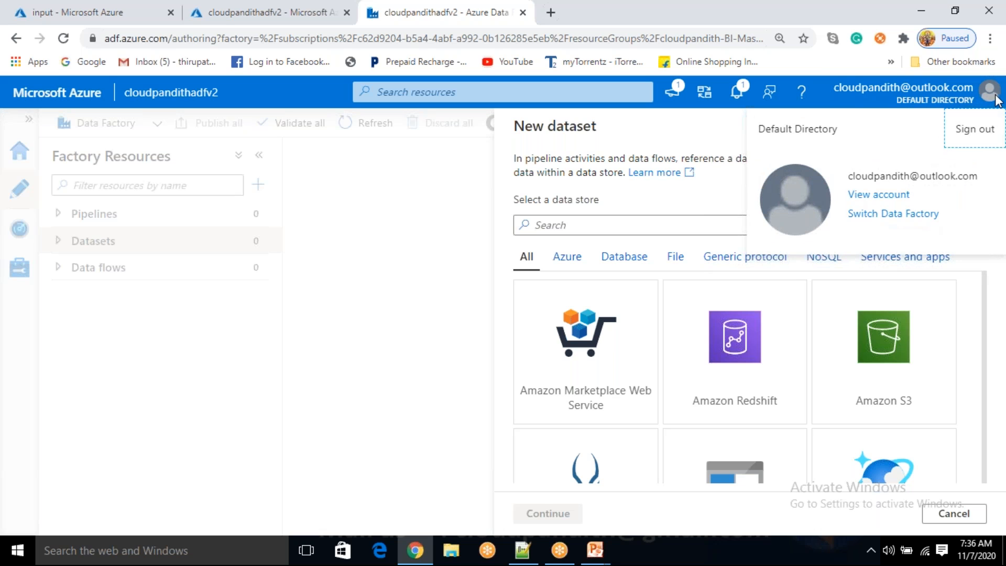
pyautogui.click(263, 307)
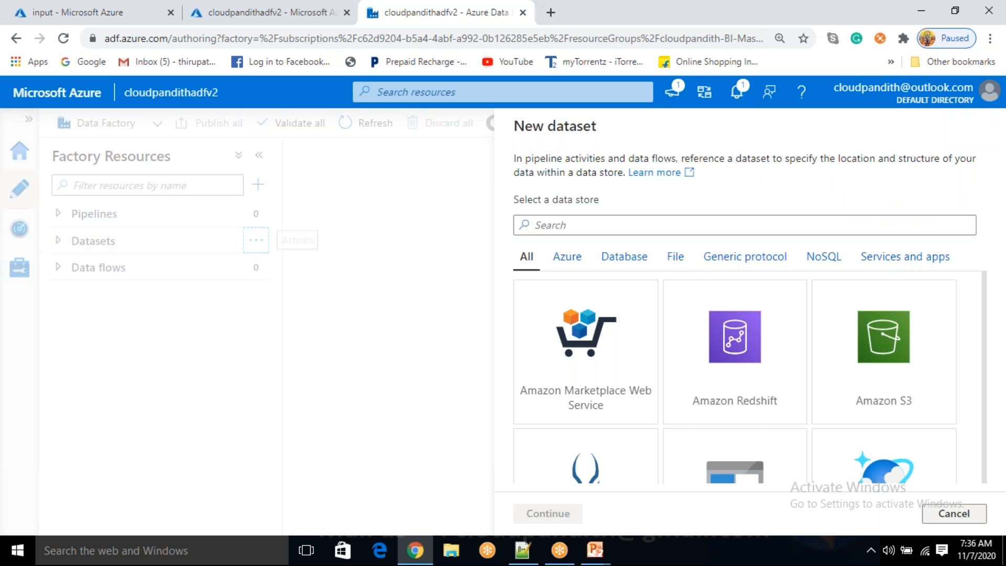
pyautogui.click(954, 513)
# Start a new dataset on Azure Blob Storage using the DelimitedText format
pyautogui.click(255, 240)
pyautogui.click(295, 270)
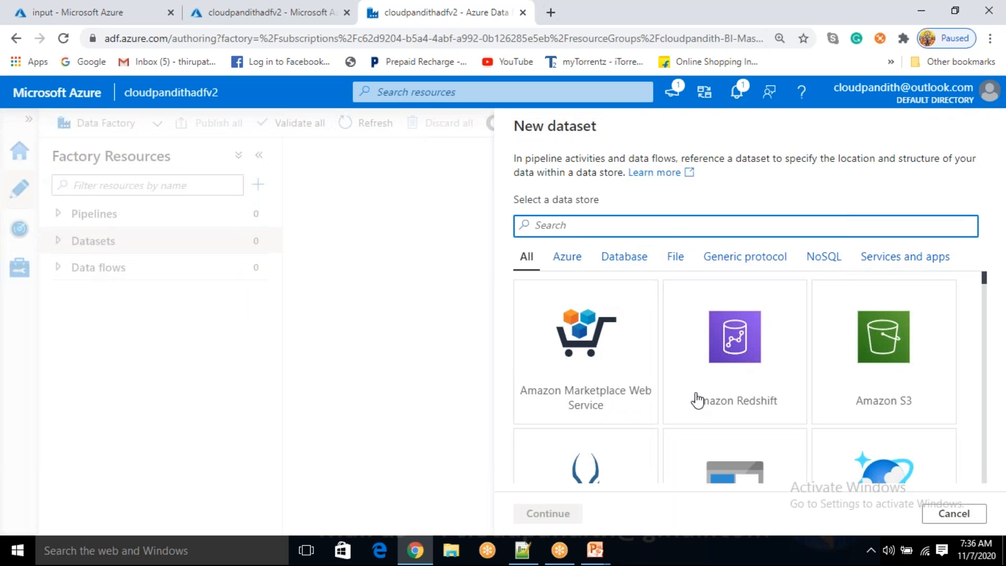
pyautogui.scroll(-1, 699, 367)
pyautogui.click(703, 341)
pyautogui.click(885, 259)
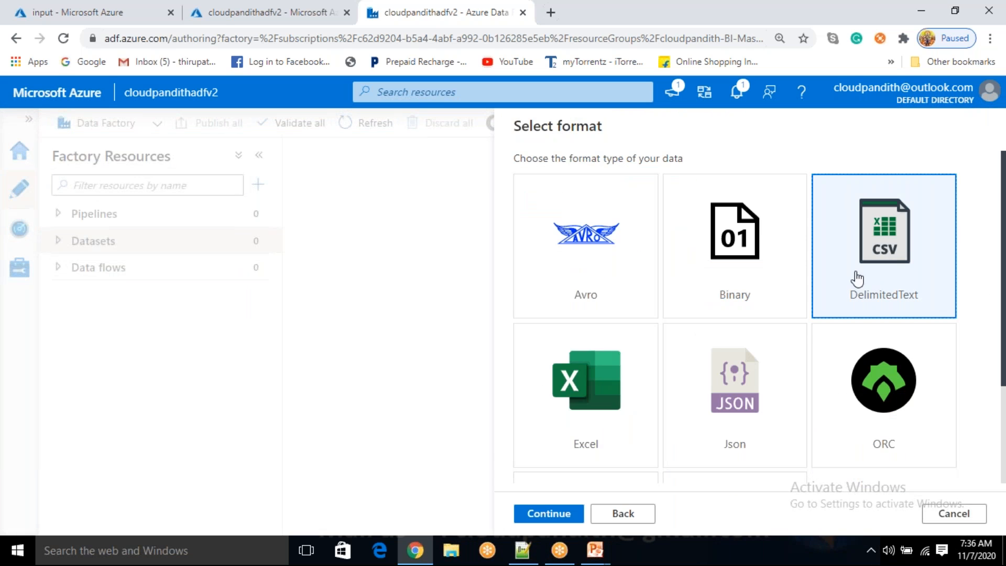
pyautogui.click(570, 515)
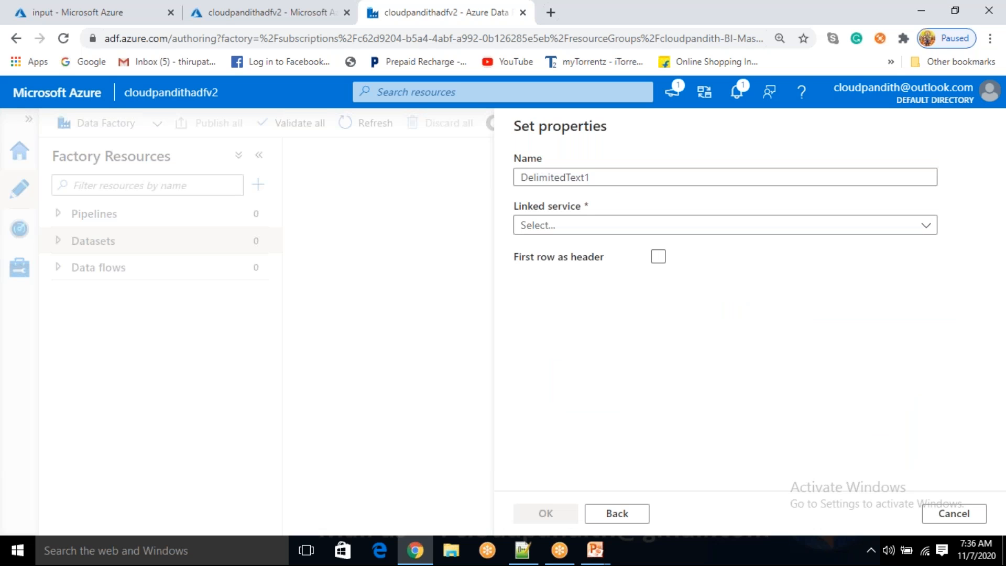
# Name the new delimited text dataset DS_ABS_Sourcecsv
pyautogui.moveTo(597, 177); pyautogui.dragTo(504, 182)
pyautogui.press('BackSpace')
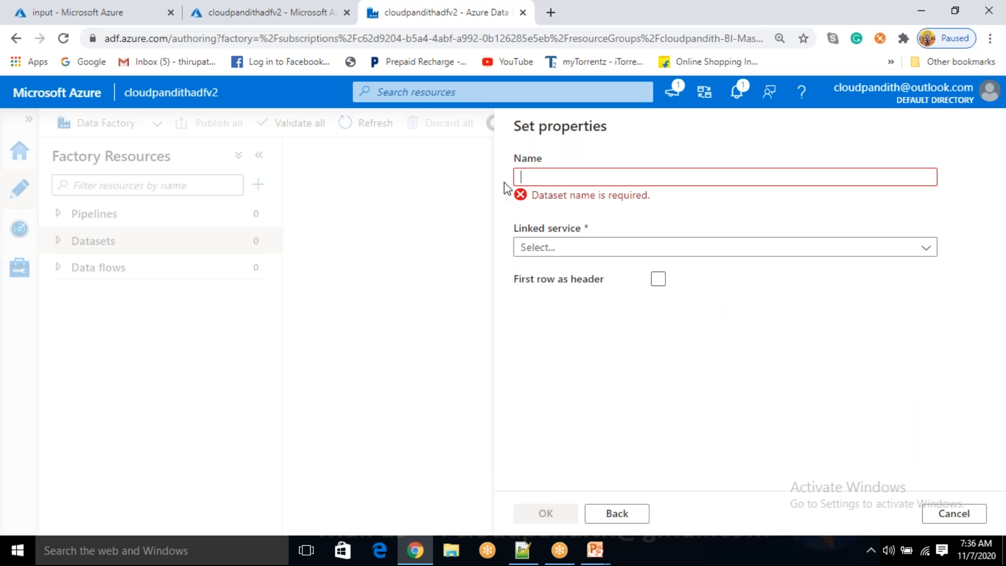
pyautogui.write('C')
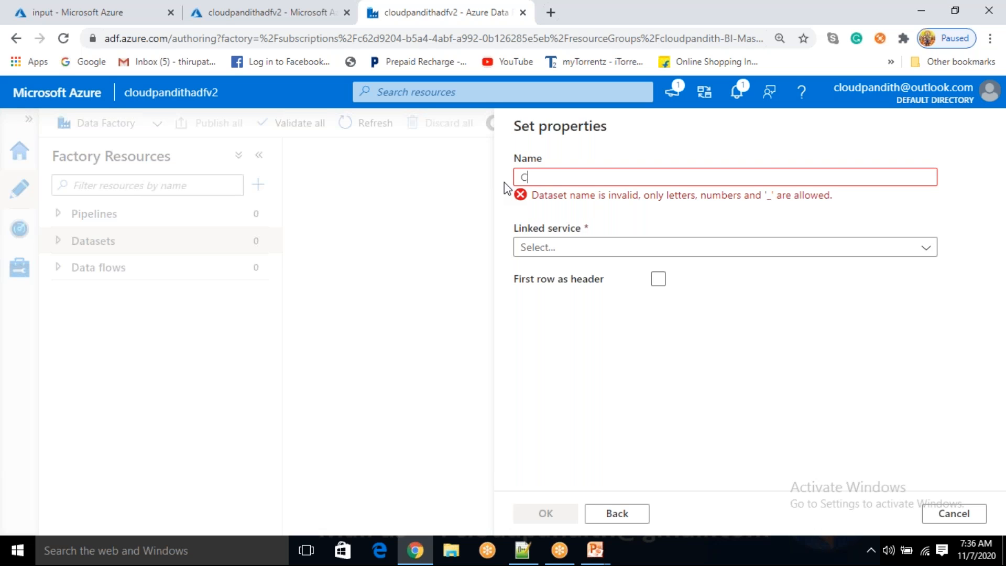
pyautogui.press('BackSpace')
pyautogui.write('DS_A')
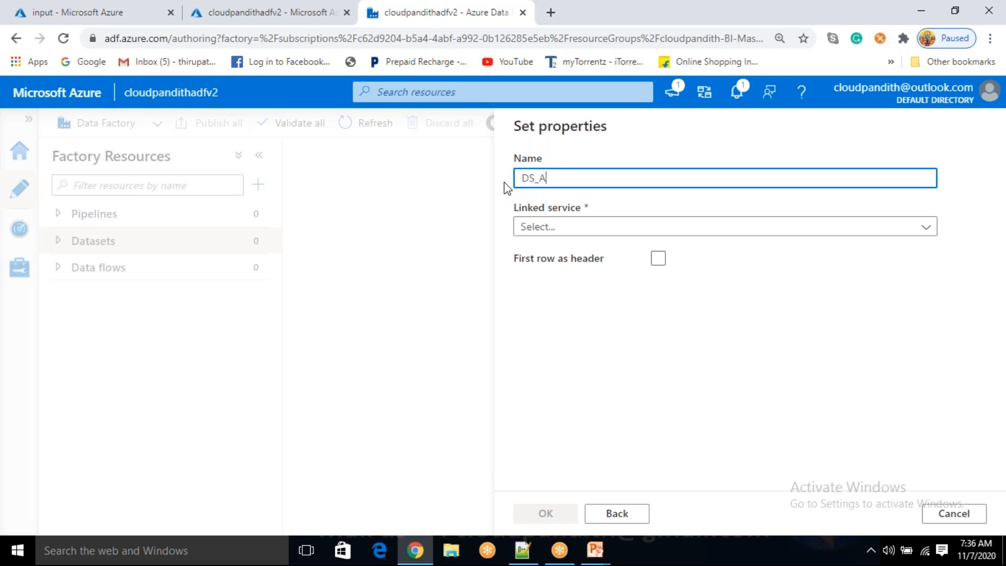
pyautogui.write('BS_Sourcecsv')
pyautogui.hotkey('ctrl', 'a')
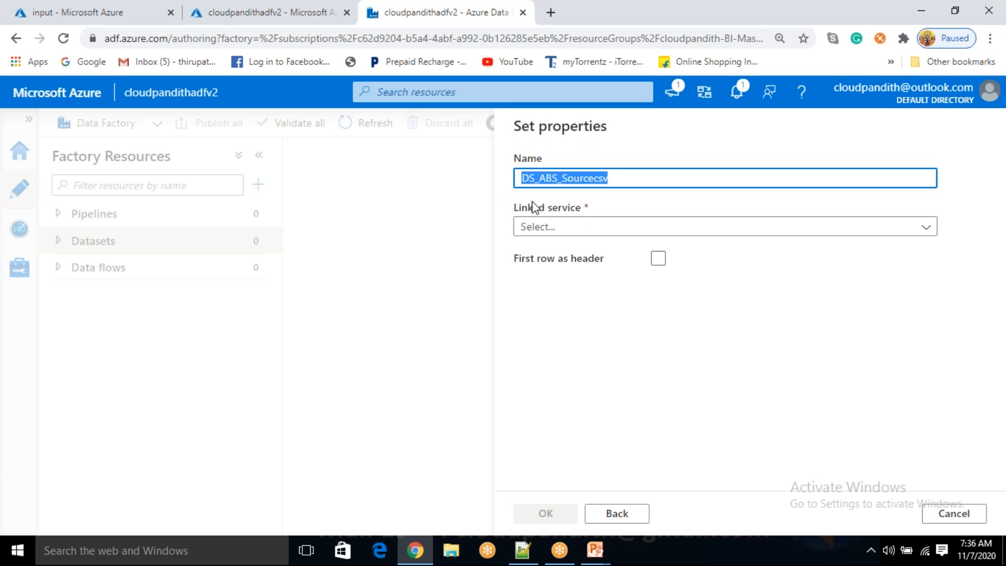
# Assign the LS_ABS linked service to the DS_ABS_Sourcecsv dataset
pyautogui.click(561, 226)
pyautogui.click(535, 331)
pyautogui.moveTo(622, 179); pyautogui.dragTo(533, 194)
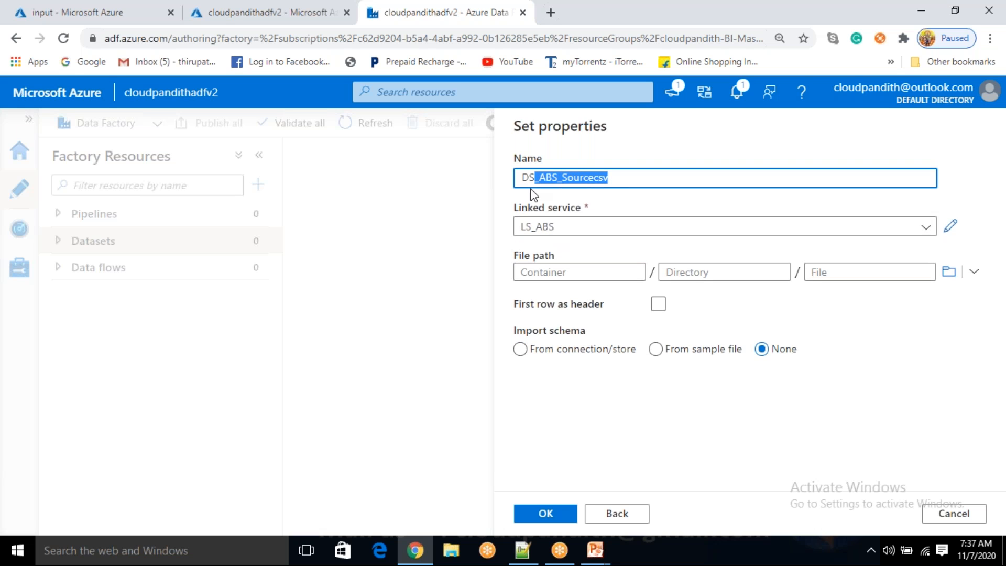
pyautogui.click(559, 234)
pyautogui.click(579, 225)
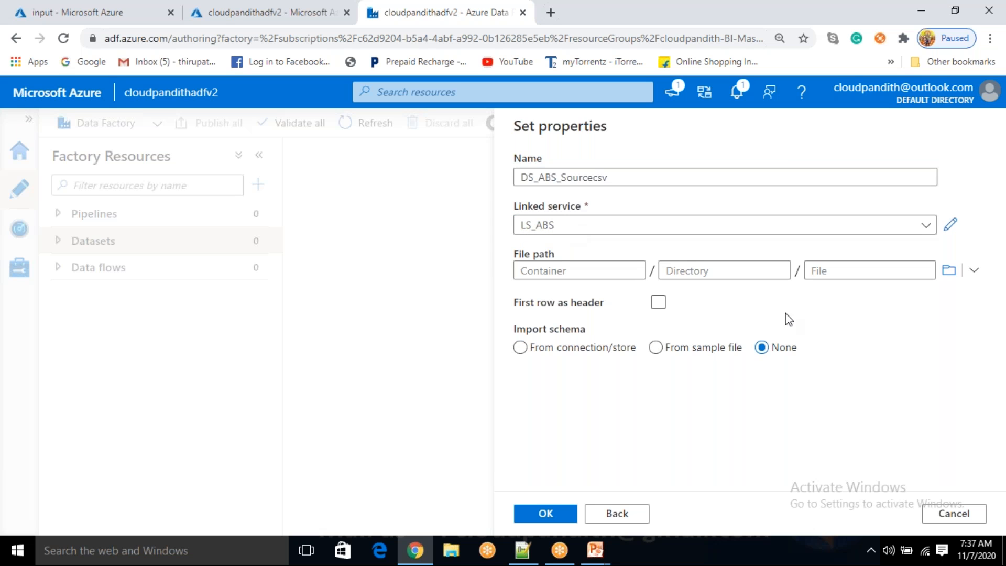
# Set the dataset's file path to the input container by browsing the storage
pyautogui.click(949, 270)
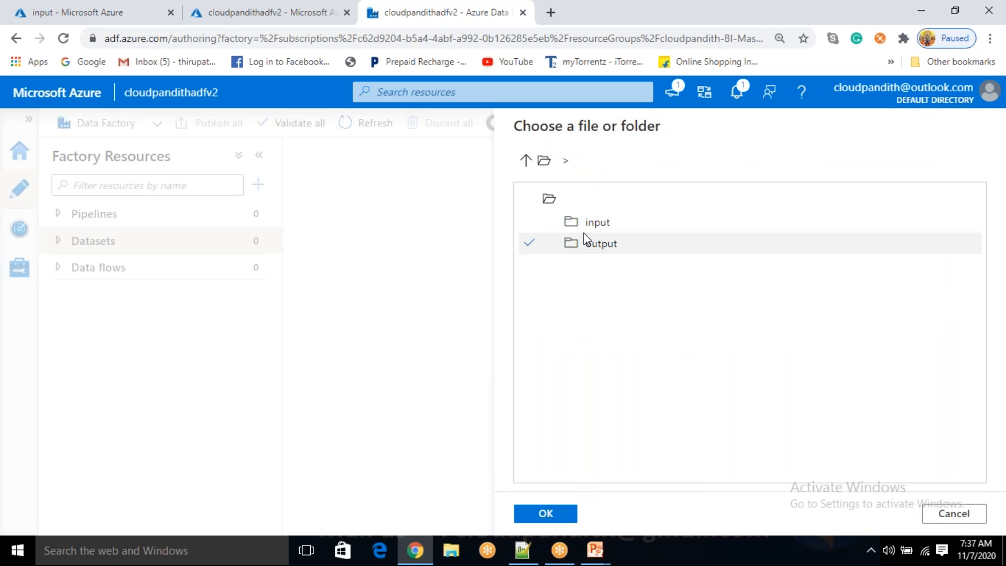
pyautogui.click(589, 229)
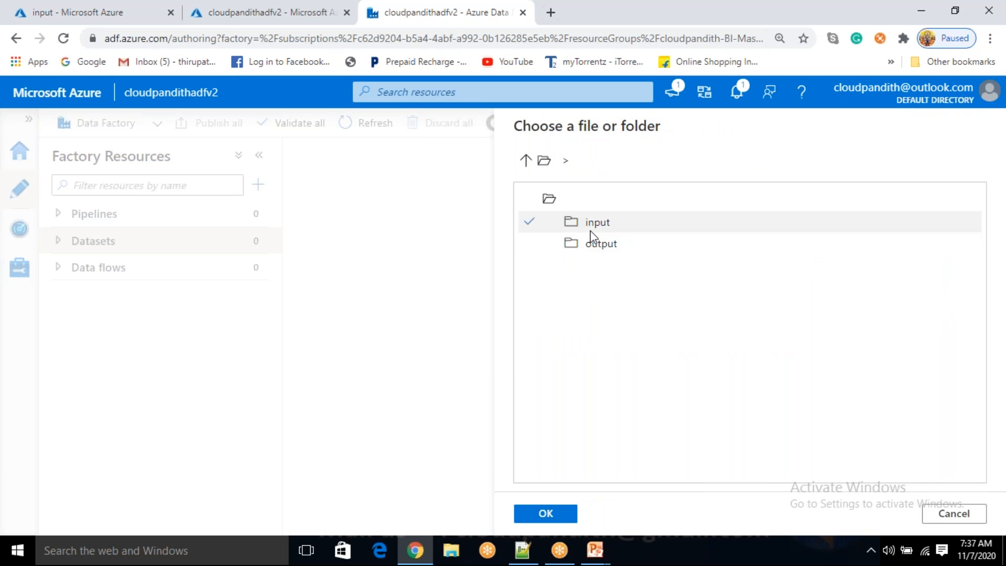
pyautogui.click(589, 229)
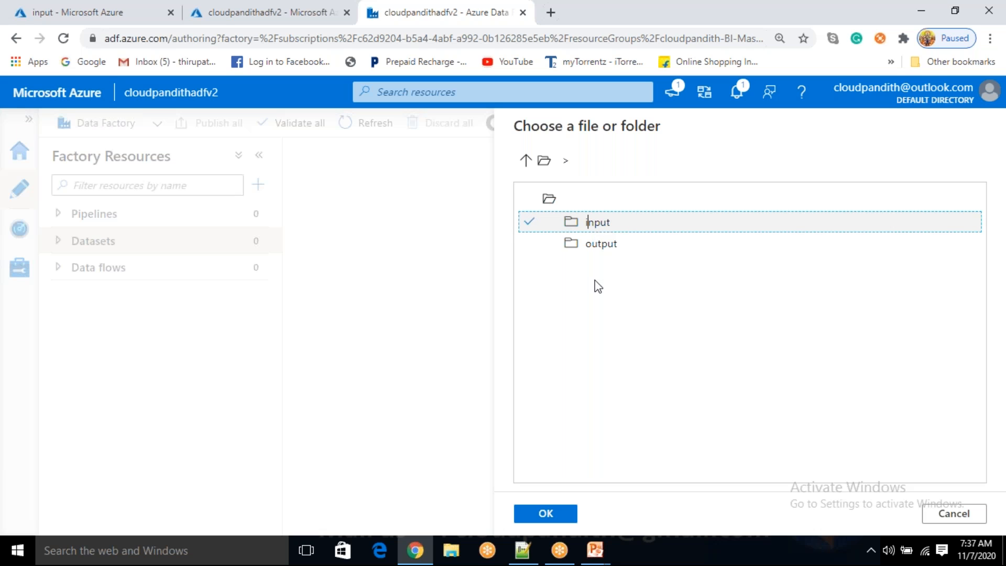
pyautogui.click(555, 514)
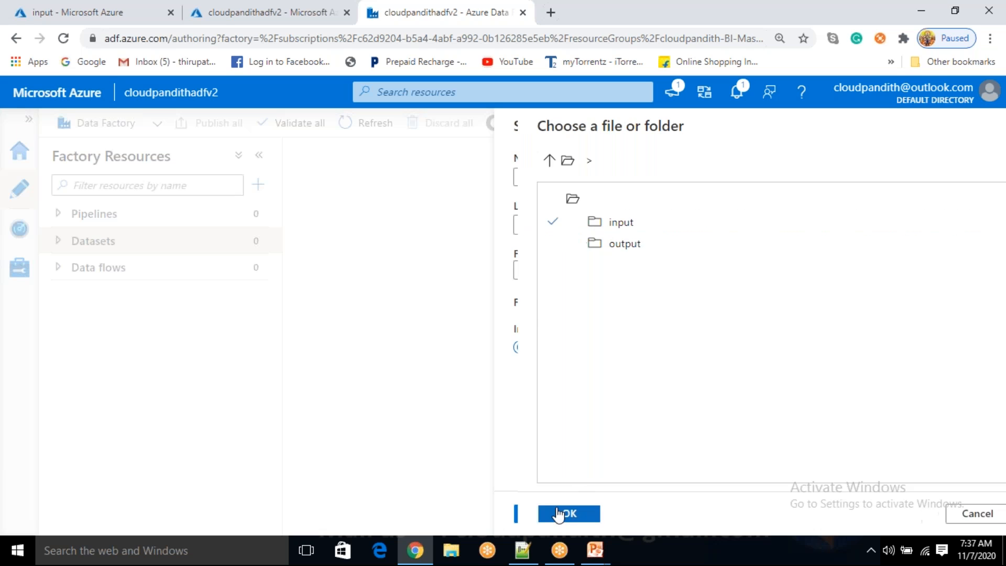
# Treat the first row as header, leave directory and file empty, and create the source dataset
pyautogui.click(658, 302)
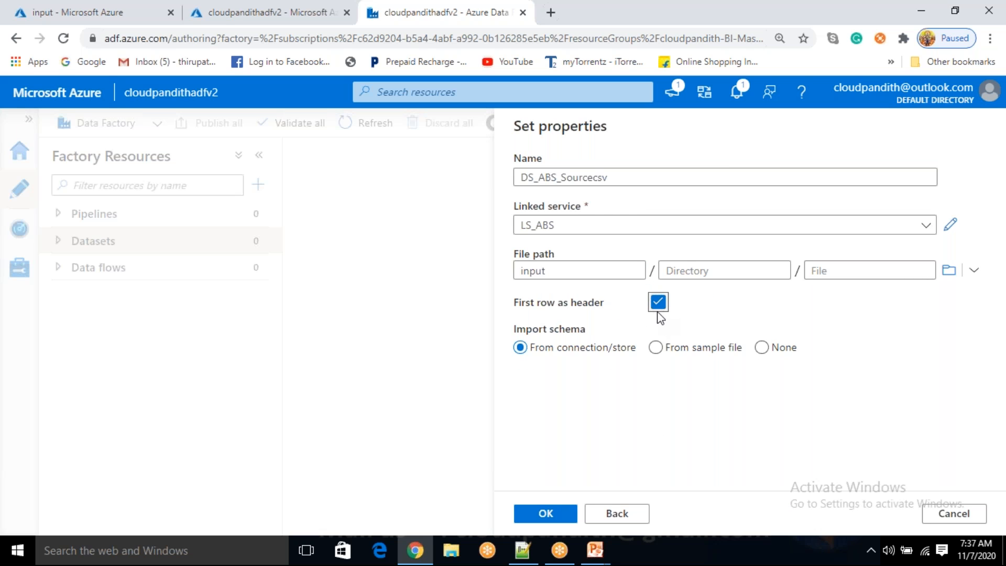
pyautogui.doubleClick(516, 273)
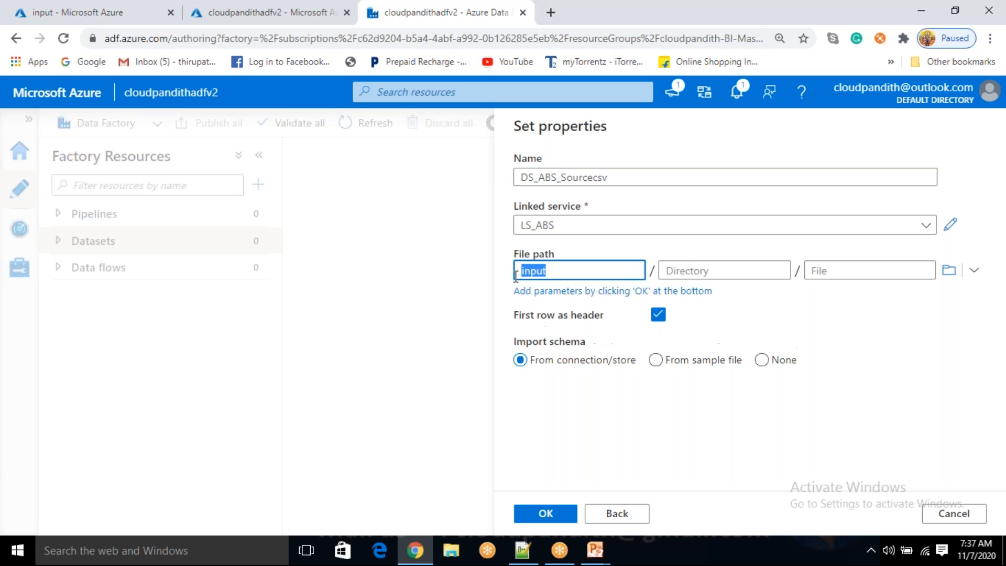
pyautogui.click(837, 271)
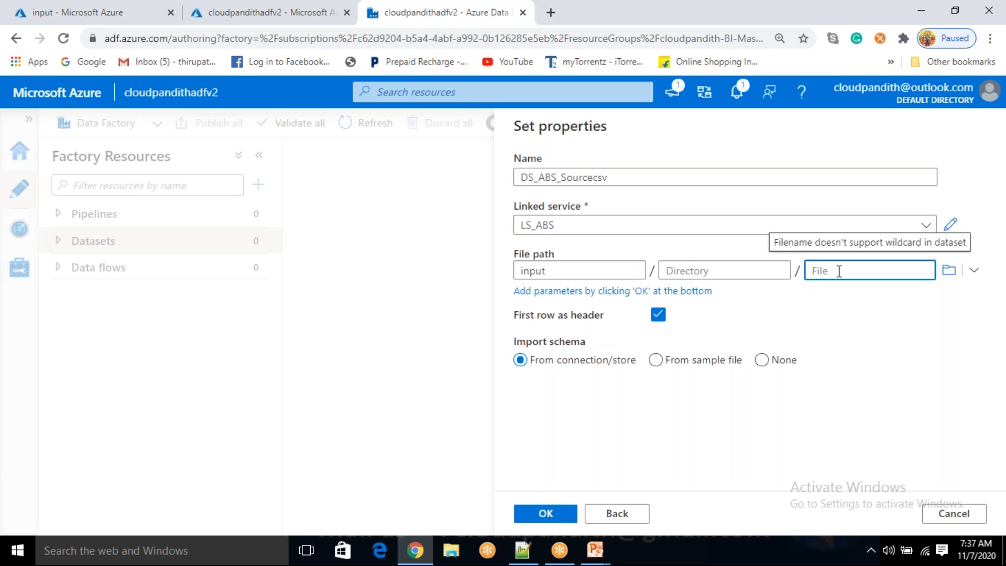
pyautogui.click(555, 518)
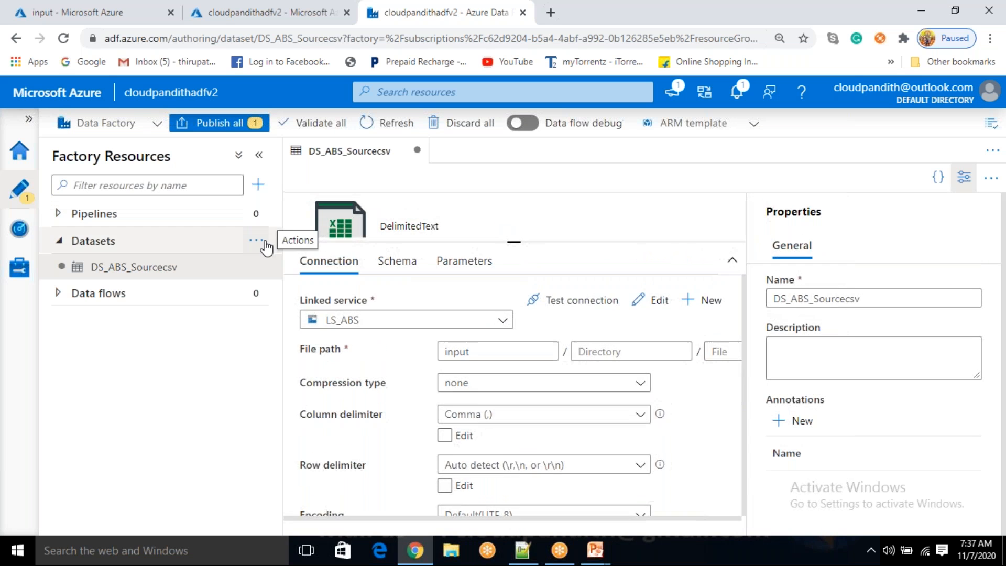
# Start a new dataset on the Azure Blob Storage data store using the DelimitedText format
pyautogui.click(265, 242)
pyautogui.click(293, 266)
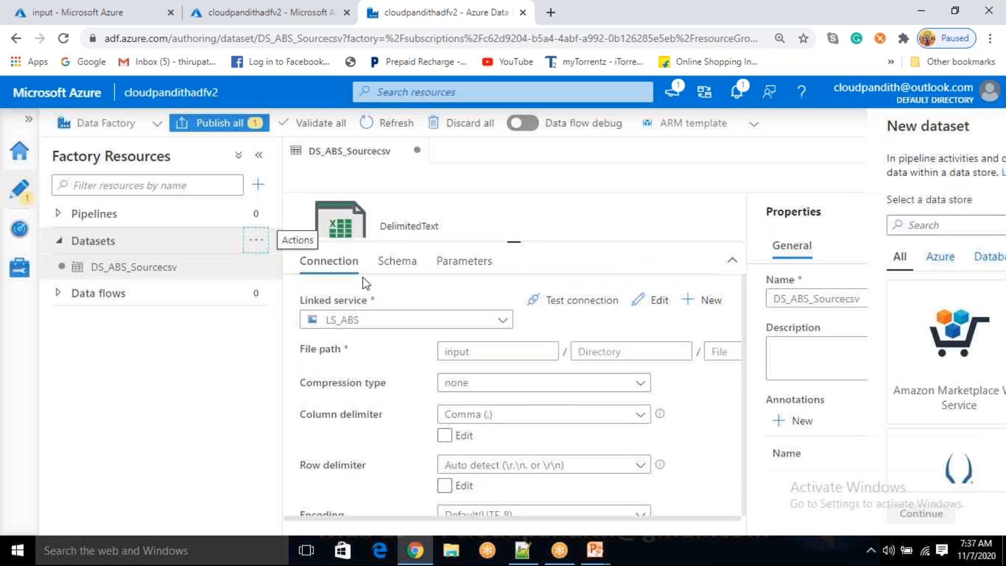
pyautogui.scroll(-3, 726, 435)
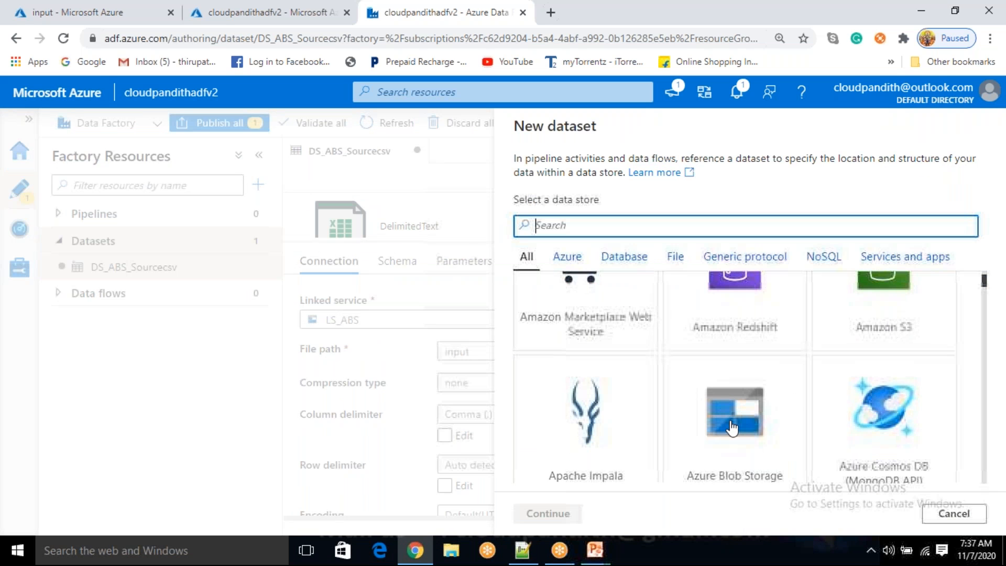
pyautogui.click(732, 428)
pyautogui.click(550, 513)
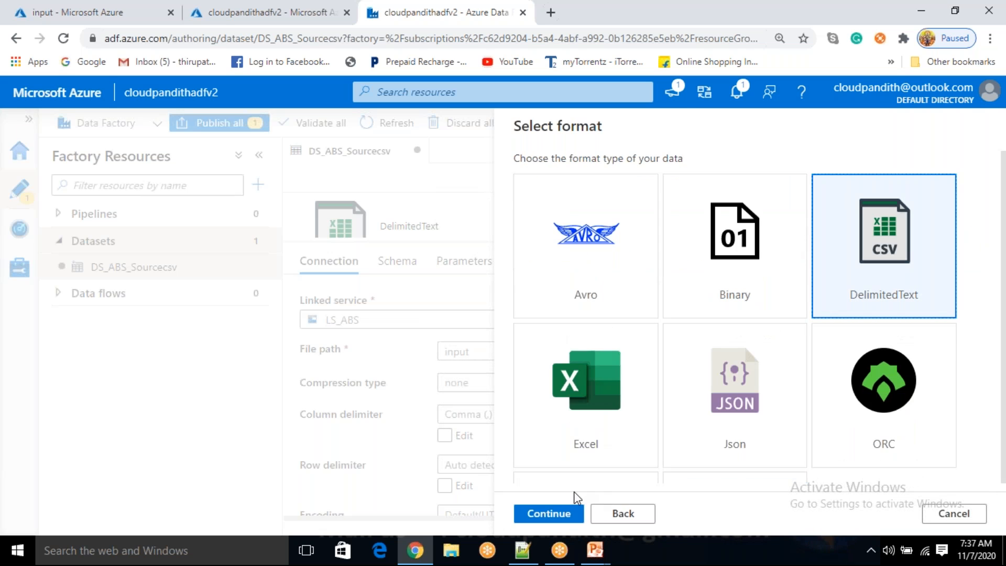
pyautogui.click(550, 514)
# Name the new delimited text dataset DS_ABS_Sinkcsv
pyautogui.doubleClick(559, 174)
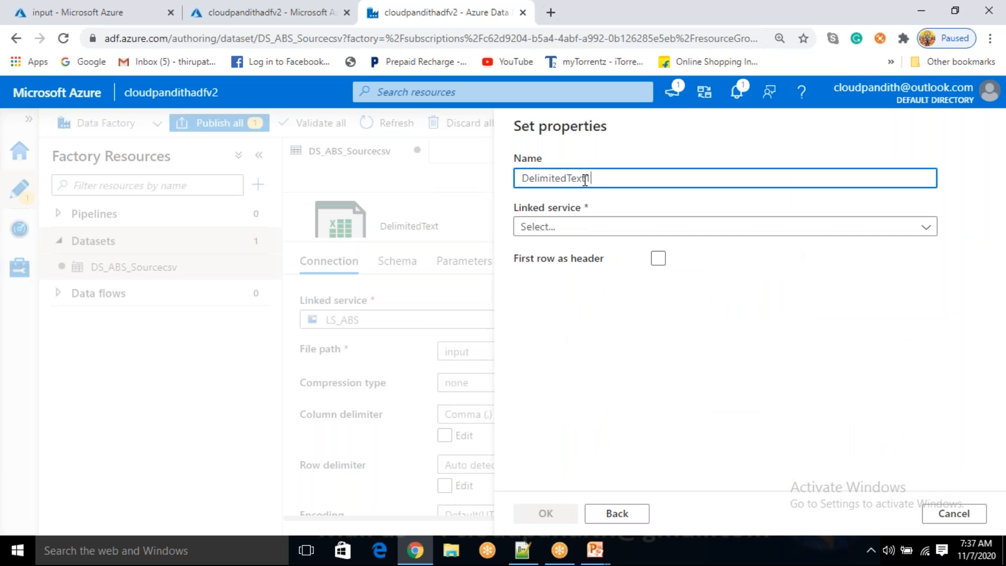
pyautogui.press('BackSpace')
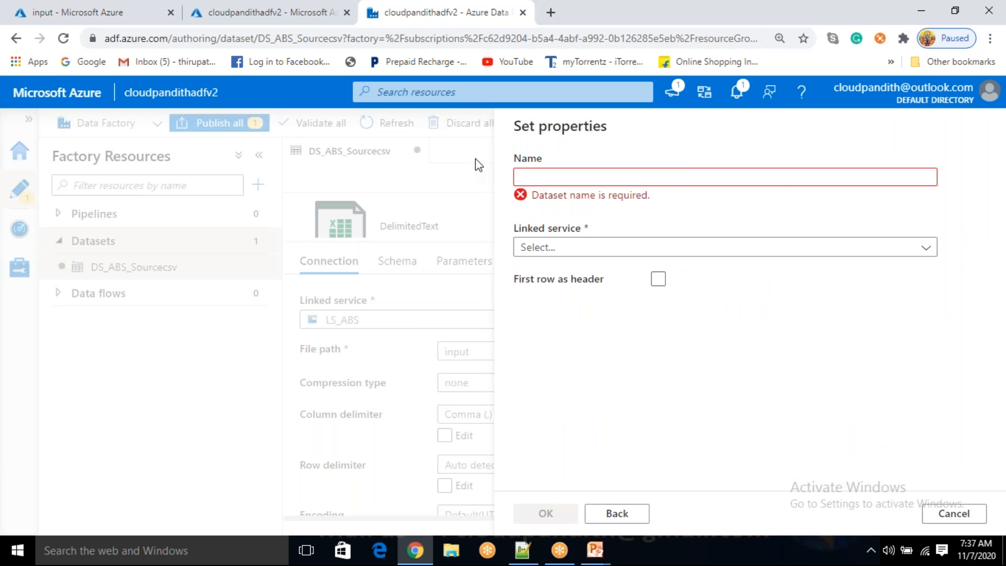
pyautogui.write('DS_')
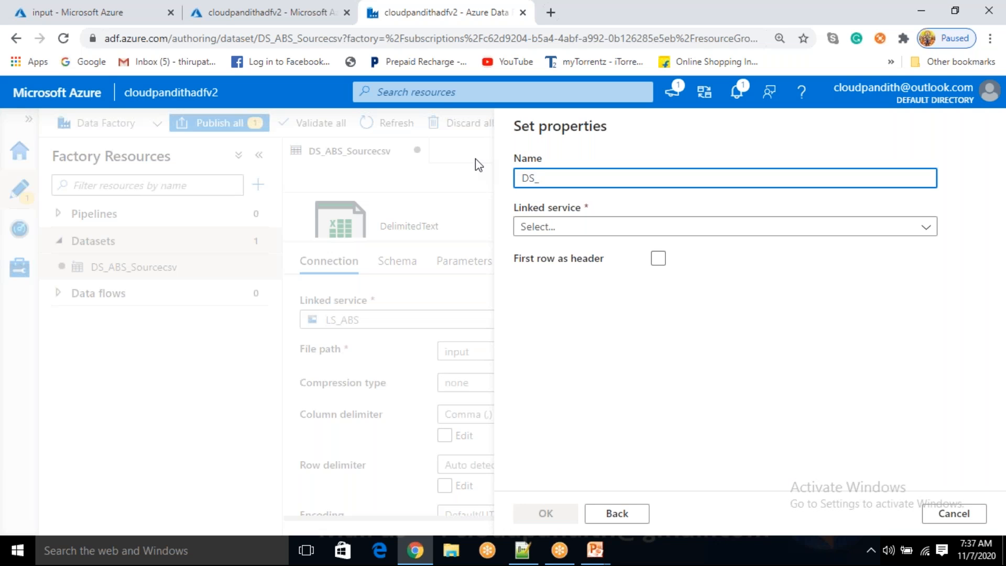
pyautogui.write('ABS_Sinkcsv')
# Assign the LS_ABS linked service to DS_ABS_Sinkcsv and browse its file path to the output container
pyautogui.click(886, 226)
pyautogui.click(885, 328)
pyautogui.click(949, 269)
pyautogui.click(655, 247)
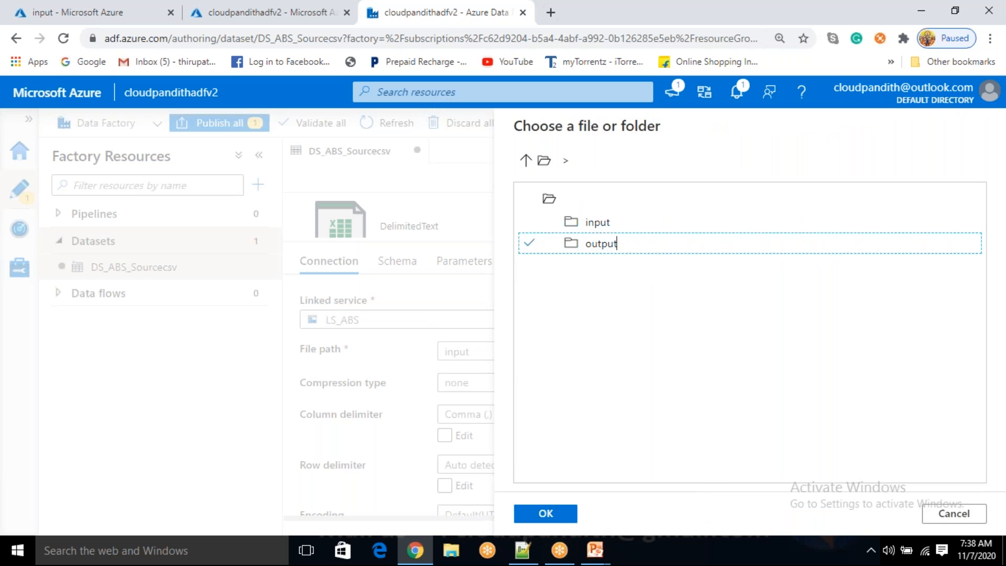
pyautogui.click(563, 514)
# Treat the first row as header, create the sink dataset, and hide its properties pane
pyautogui.click(658, 303)
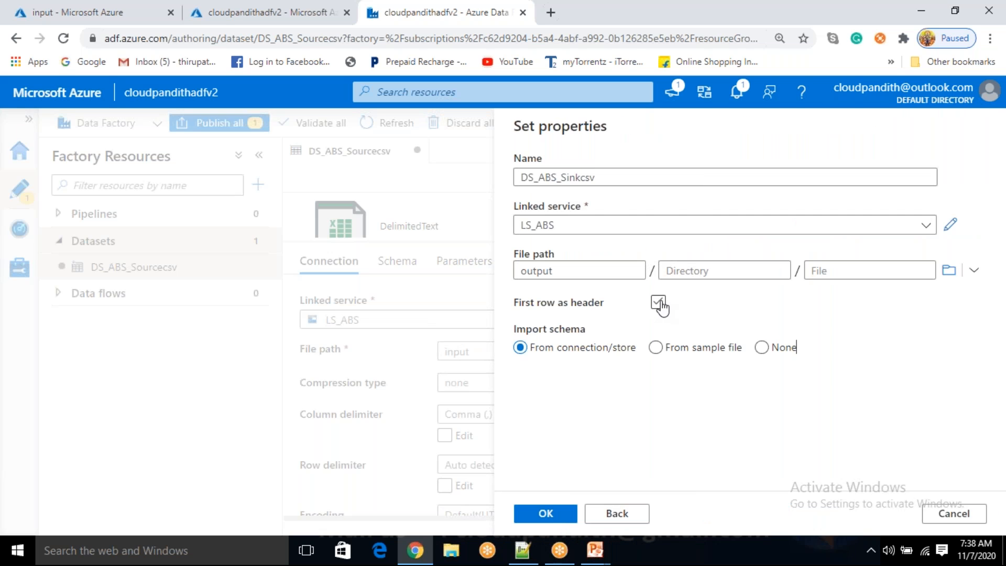
pyautogui.click(556, 516)
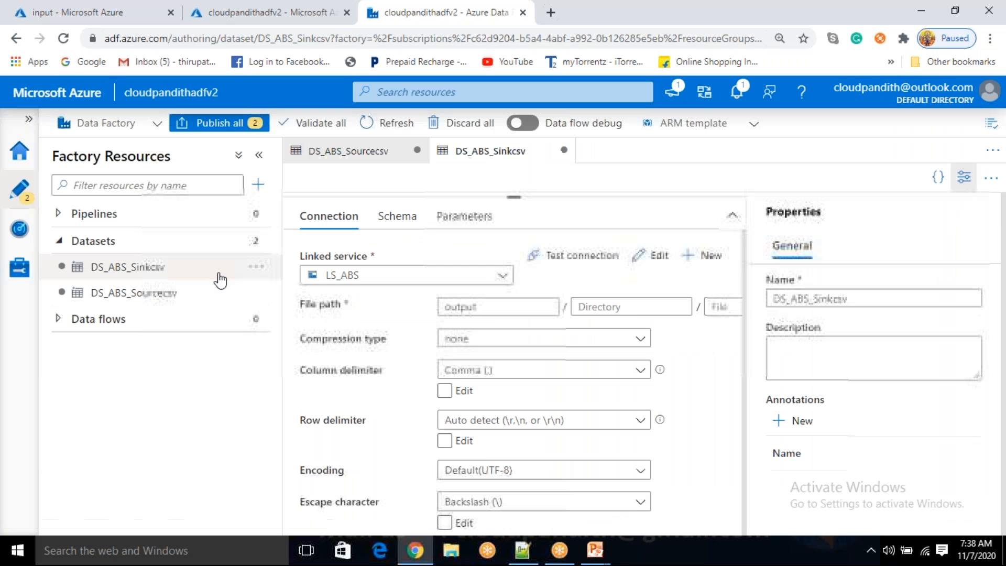
pyautogui.click(966, 183)
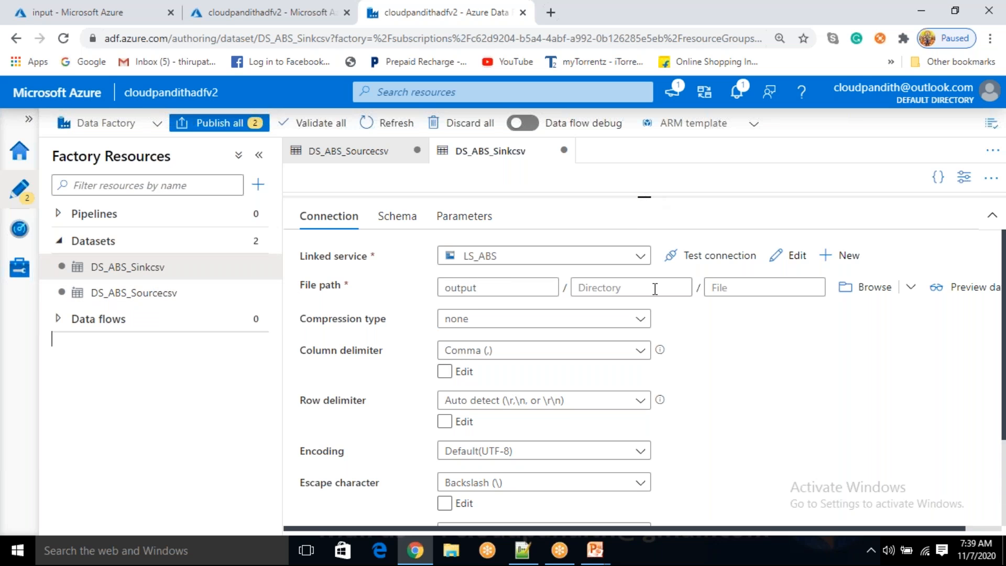
# Add a String parameter named sourcecsvfile to the DS_ABS_Sourcecsv dataset
pyautogui.scroll(1, 655, 287)
pyautogui.click(202, 297)
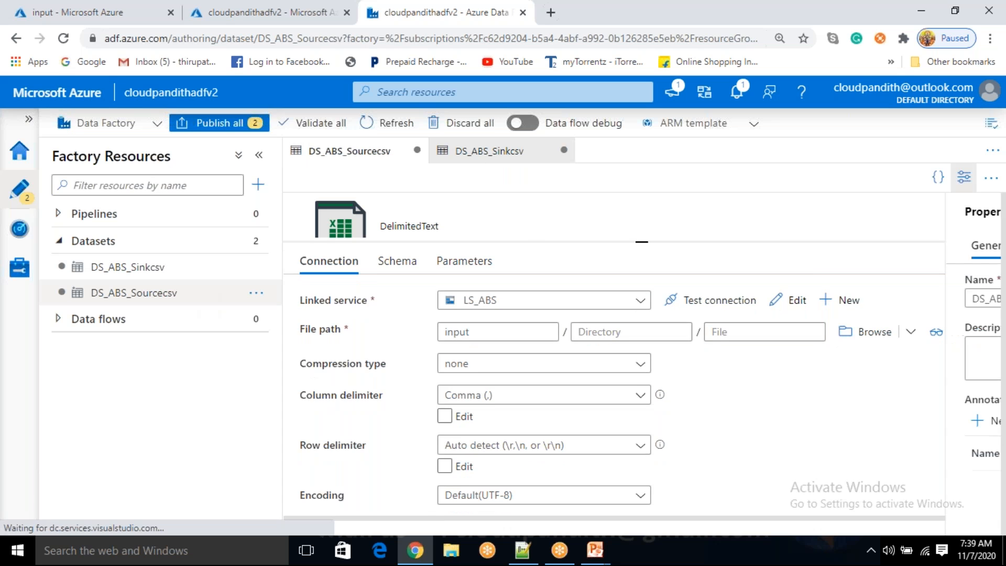
pyautogui.click(459, 269)
pyautogui.click(352, 303)
pyautogui.click(376, 363)
pyautogui.write('sourcecsvfile')
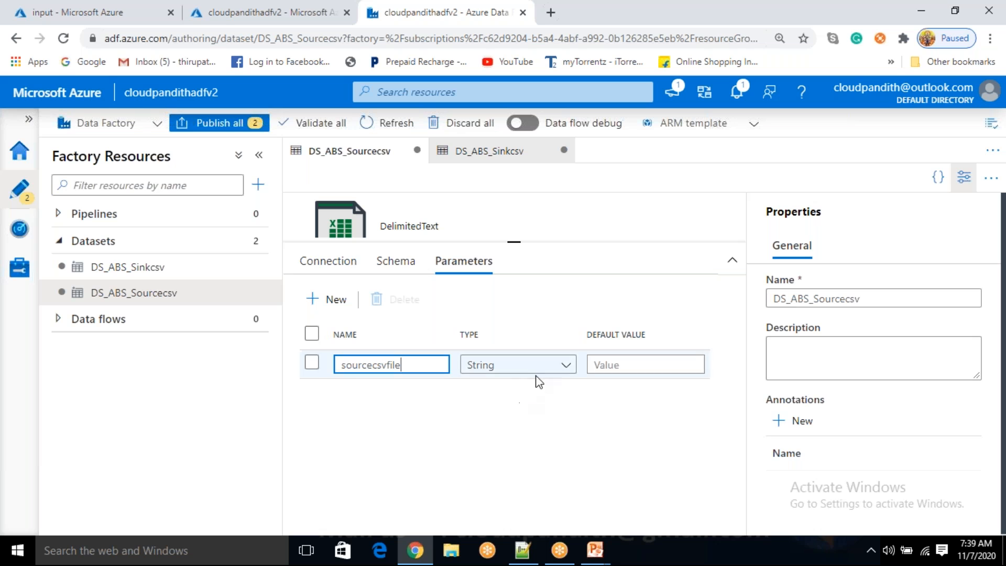
pyautogui.click(329, 262)
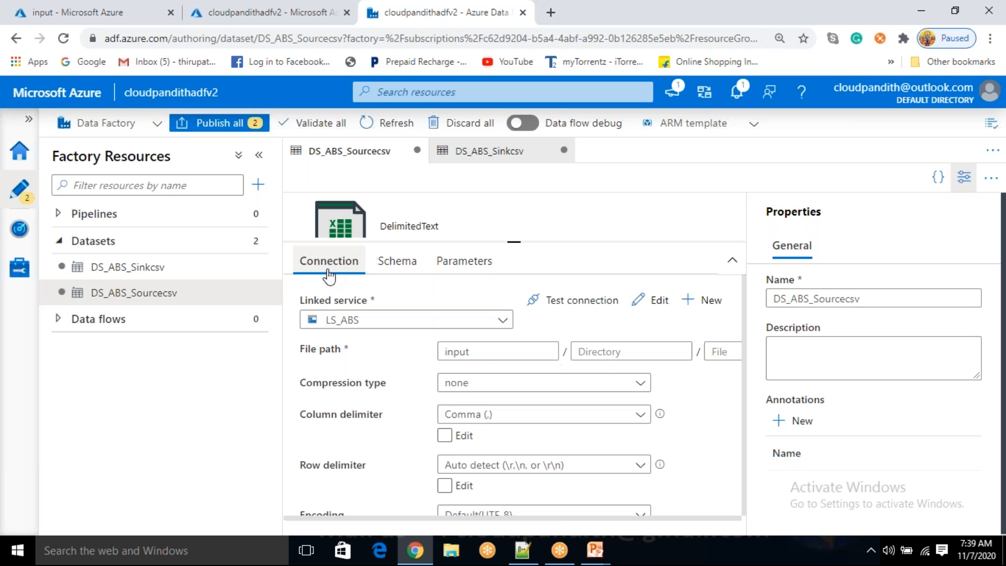
pyautogui.click(959, 182)
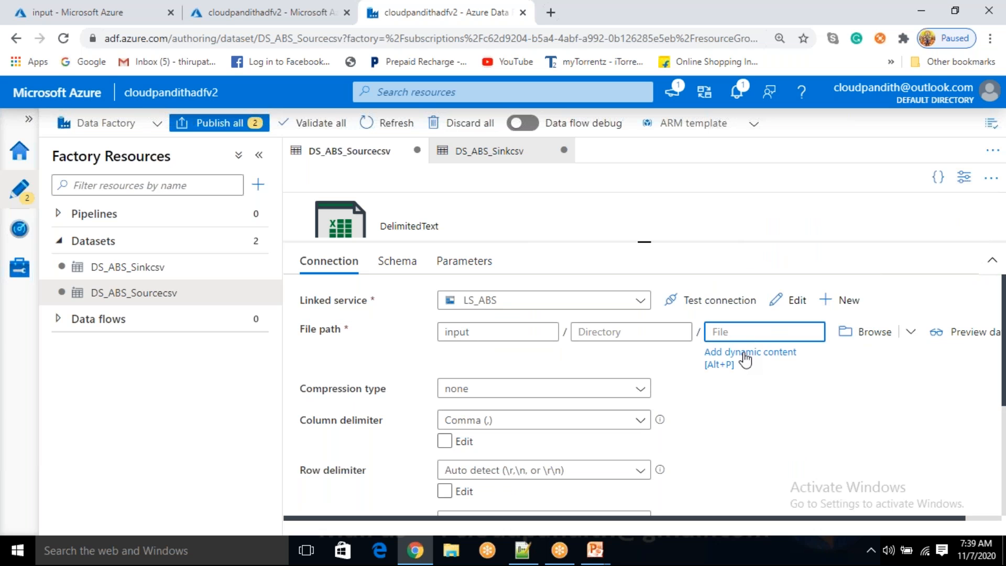
pyautogui.click(746, 358)
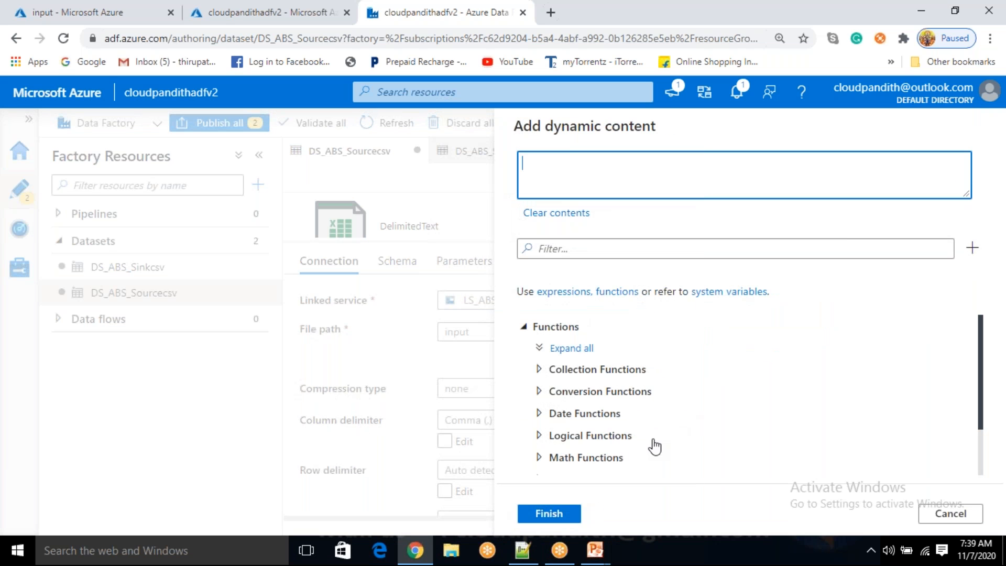
pyautogui.scroll(-4, 655, 446)
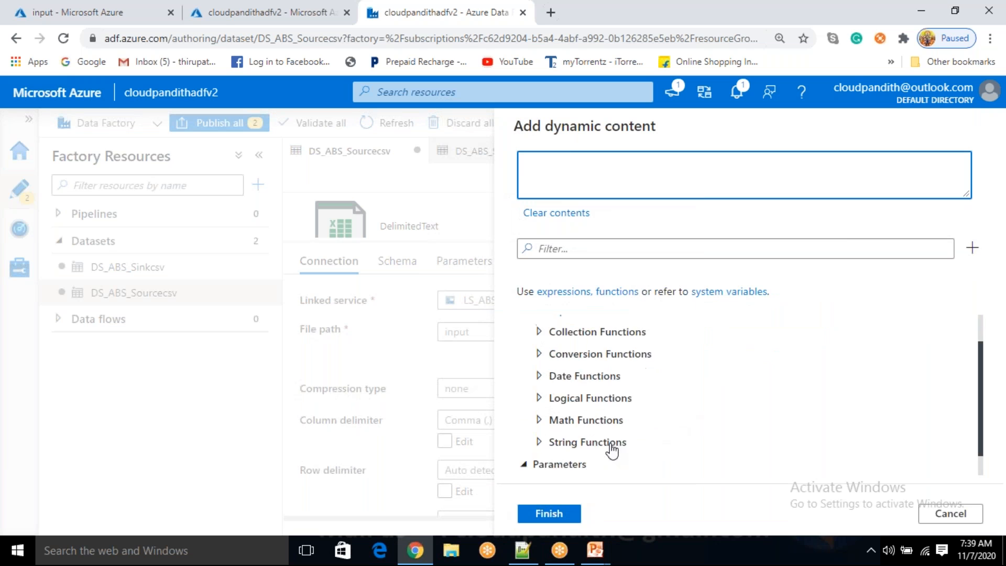
pyautogui.click(574, 464)
pyautogui.click(557, 512)
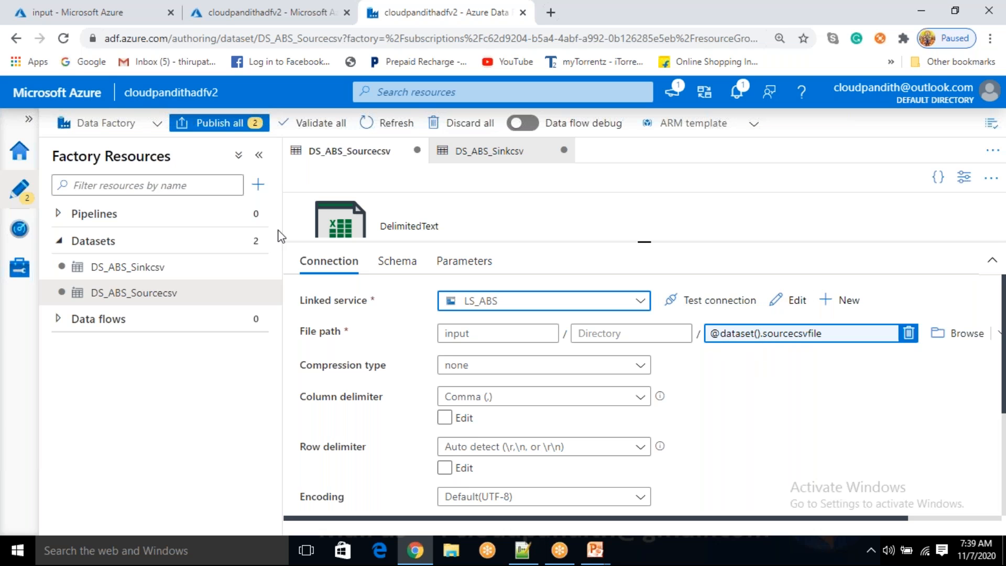
# Add a String parameter named sinkcsvfile to the DS_ABS_Sinkcsv dataset
pyautogui.click(164, 274)
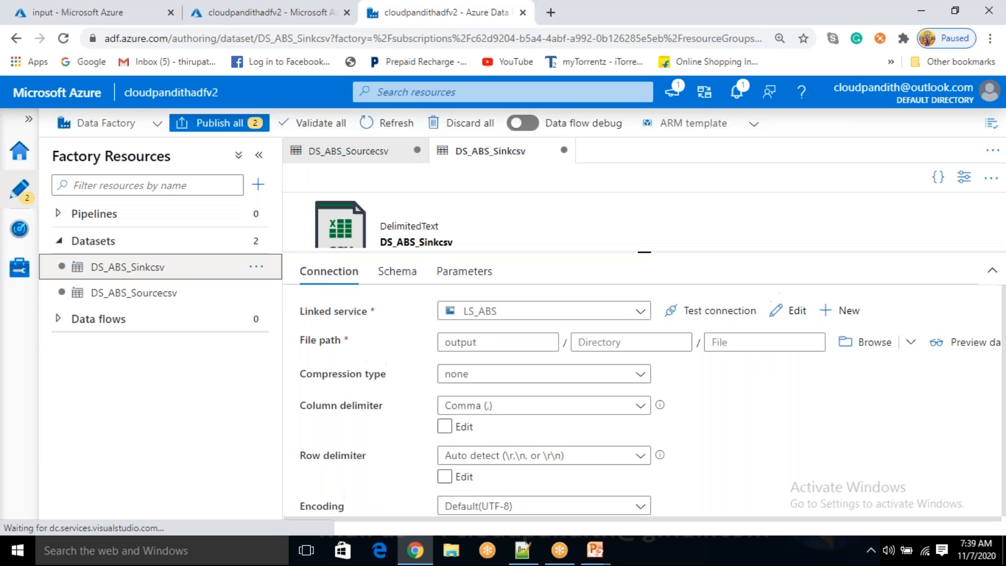
pyautogui.click(470, 282)
pyautogui.click(325, 309)
pyautogui.write('sinkc')
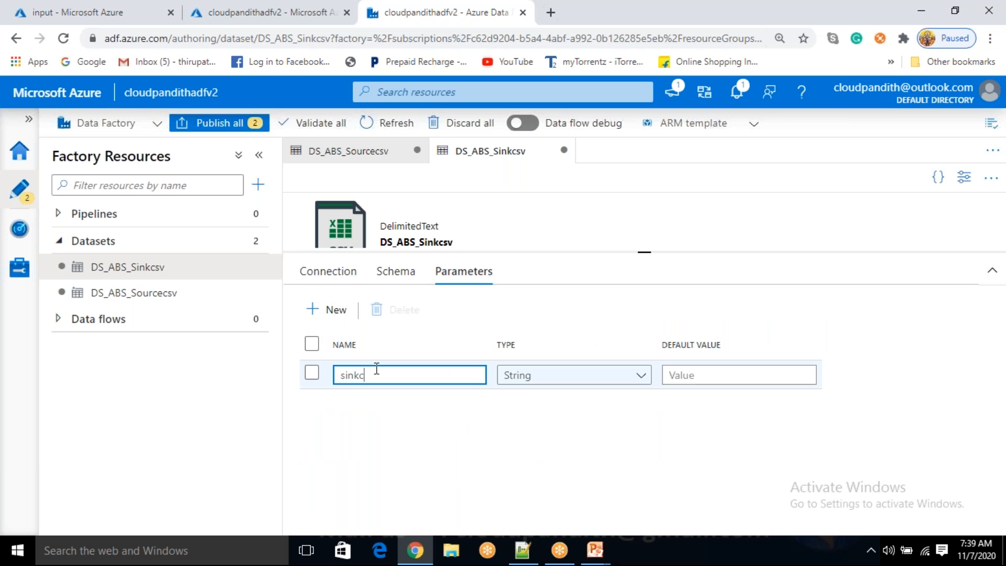
pyautogui.write('svfile')
pyautogui.click(336, 271)
pyautogui.click(746, 340)
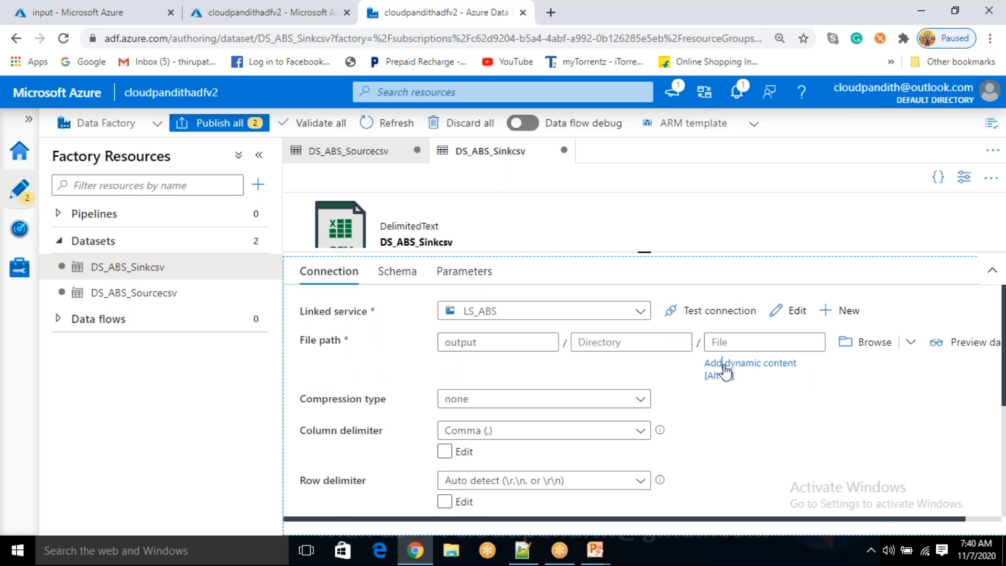
pyautogui.click(725, 373)
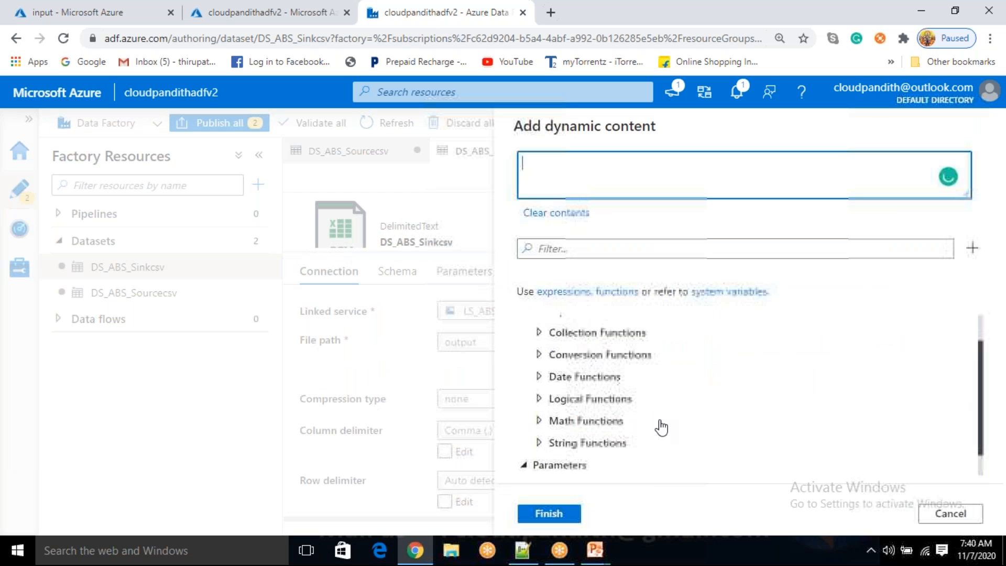
pyautogui.click(608, 463)
pyautogui.click(554, 521)
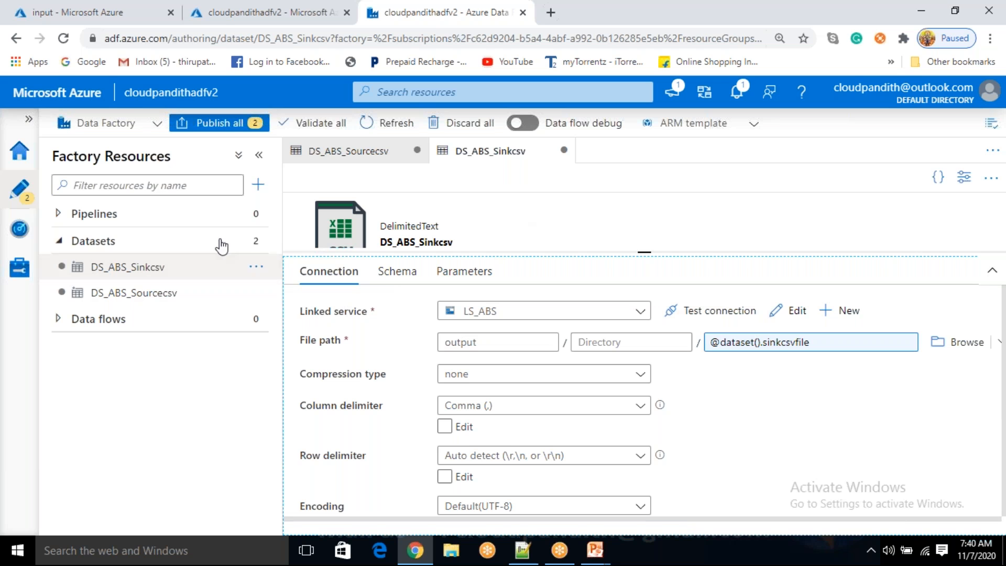
# Create a new pipeline and name it PL_Data_DS_ABS_Sourcecsv_to_DS_ABS_Sourcecsv
pyautogui.click(257, 185)
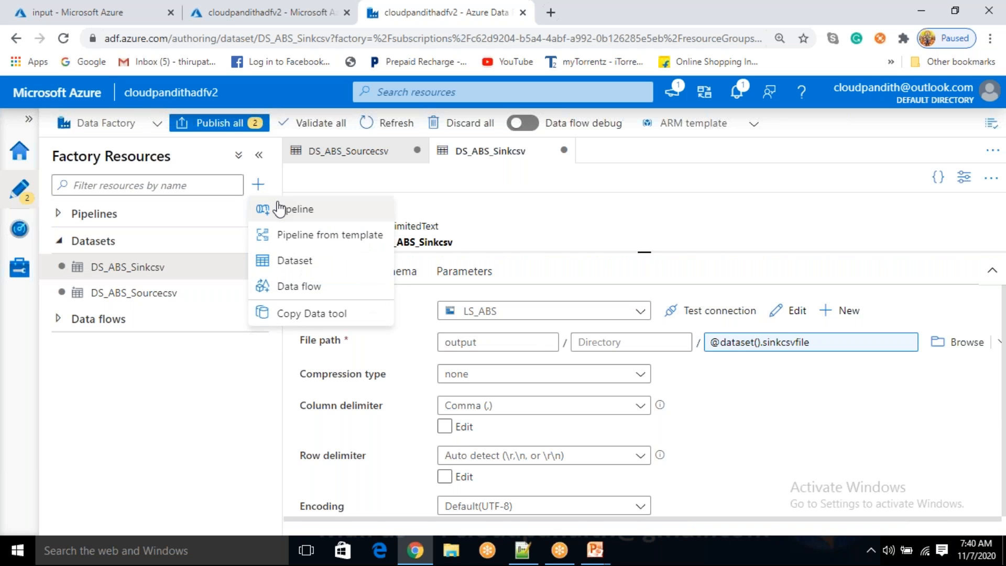
pyautogui.click(279, 208)
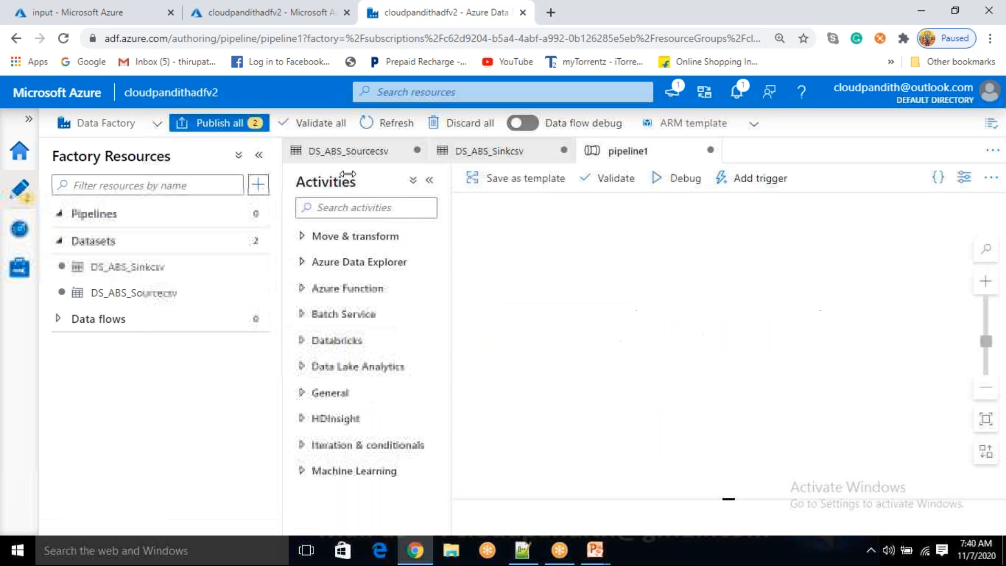
pyautogui.click(375, 239)
pyautogui.click(375, 239)
pyautogui.moveTo(819, 299); pyautogui.dragTo(764, 306)
pyautogui.press('BackSpace')
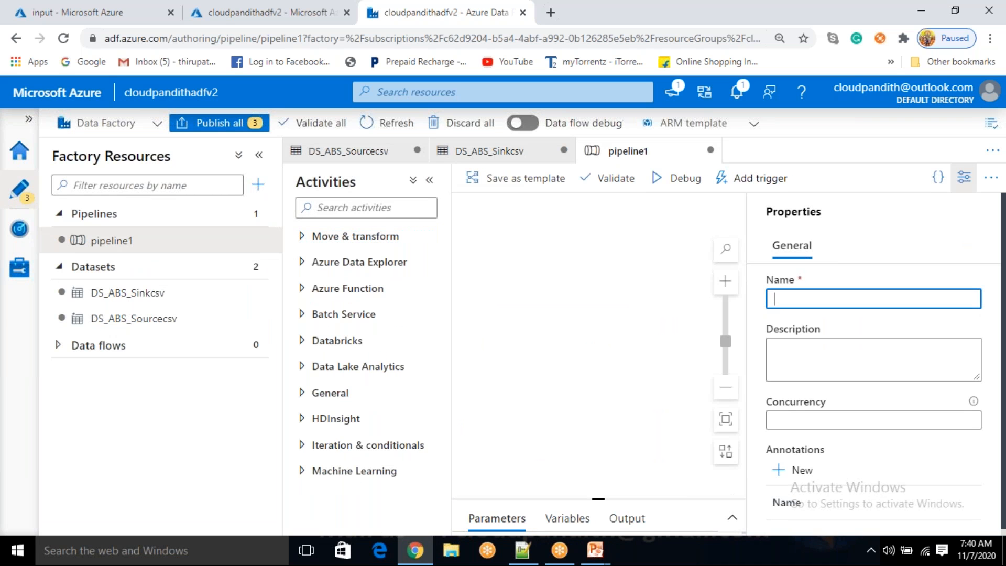
pyautogui.write('PL_D')
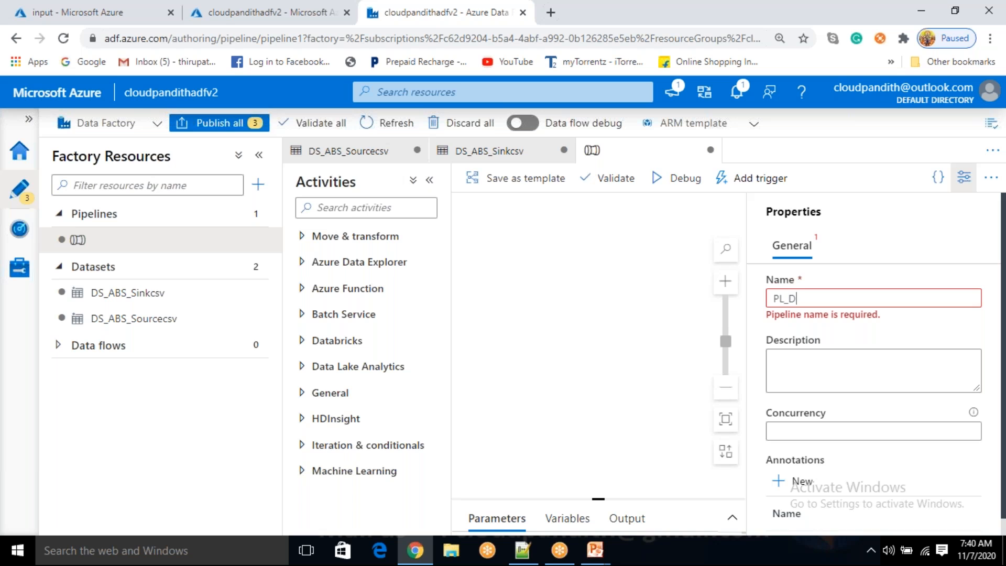
pyautogui.write('ata')
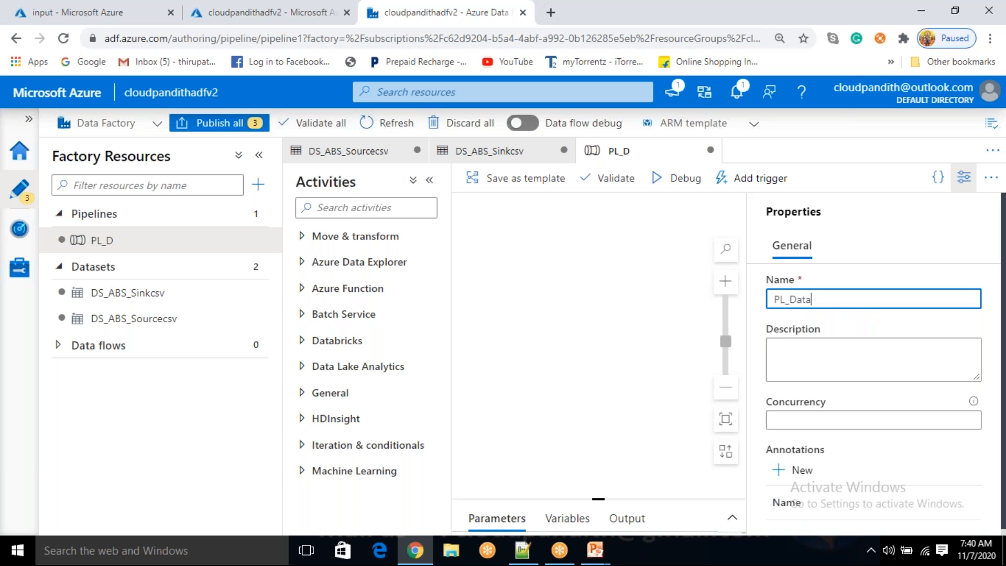
pyautogui.write('_DS_ABS_Sourcecsv')
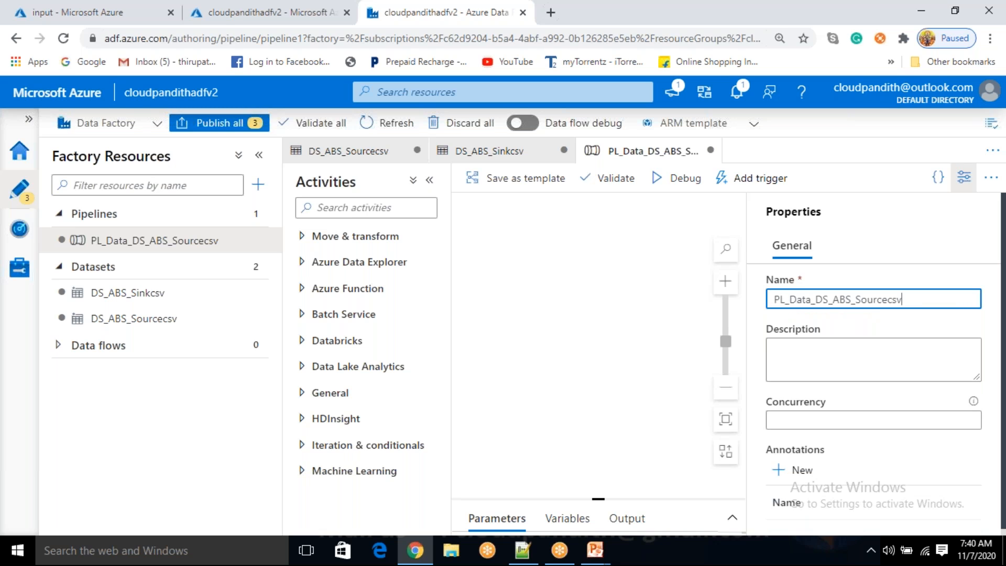
pyautogui.write(')to')
pyautogui.press('BackSpace')
pyautogui.press('BackSpace')
pyautogui.press('BackSpace')
pyautogui.write('_to')
pyautogui.write('_DS_ABS_Sourcecsv')
# Edit the end of the pipeline name to read PL_Data_DS_ABS_Sourcecsv_to_DS_ABS_Sinkcsv, and hide the properties pane
pyautogui.press('Left')
pyautogui.press('Left')
pyautogui.press('Left')
pyautogui.press('Left')
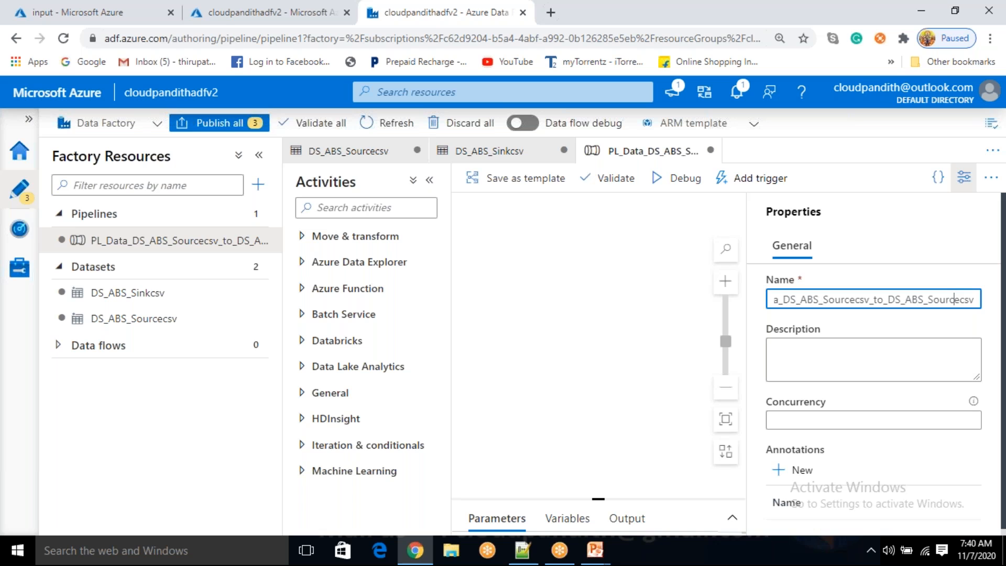
pyautogui.press('BackSpace')
pyautogui.press('BackSpace')
pyautogui.press('BackSpace')
pyautogui.press('BackSpace')
pyautogui.press('BackSpace')
pyautogui.press('BackSpace')
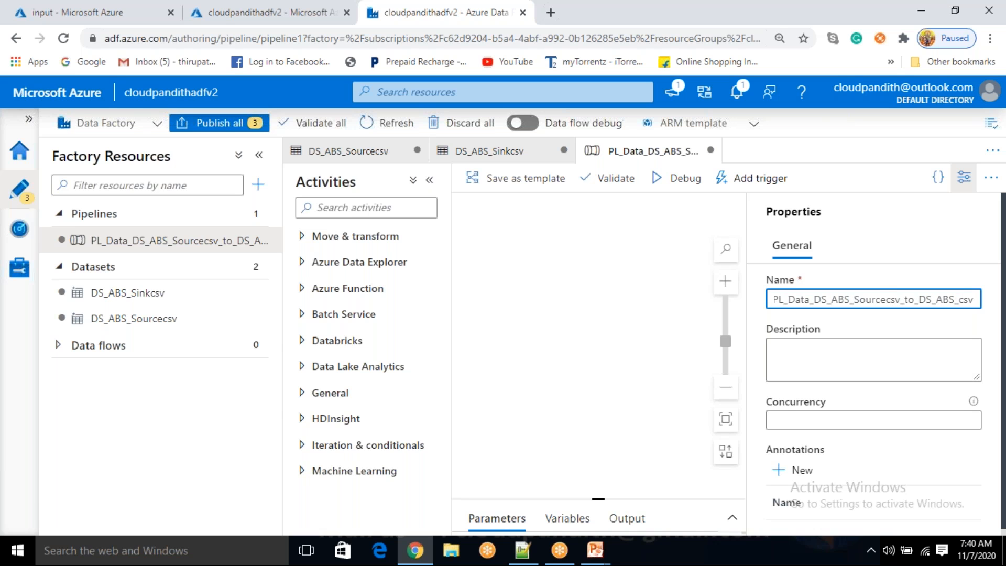
pyautogui.write('Sik')
pyautogui.press('BackSpace')
pyautogui.write('nk')
pyautogui.press('End')
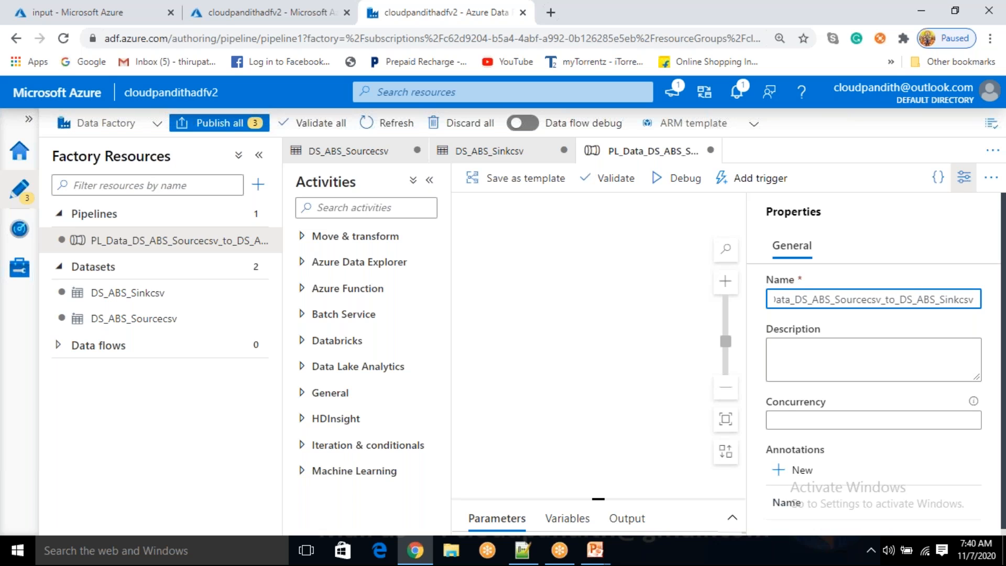
pyautogui.click(961, 179)
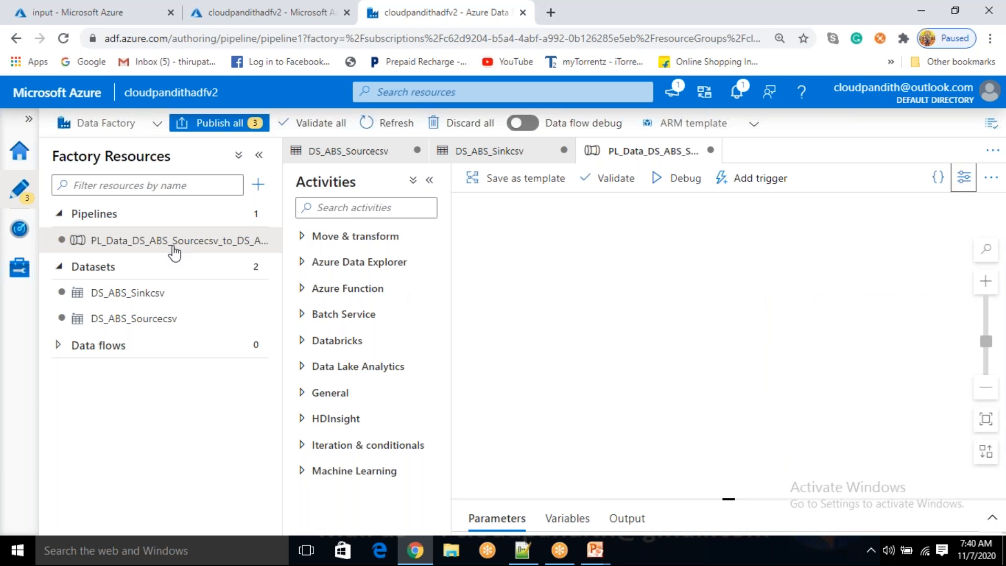
# Add a Copy data activity to the pipeline canvas and name it Copy_DS_ABS_Sourcecsv
pyautogui.click(322, 236)
pyautogui.moveTo(336, 265); pyautogui.dragTo(600, 246)
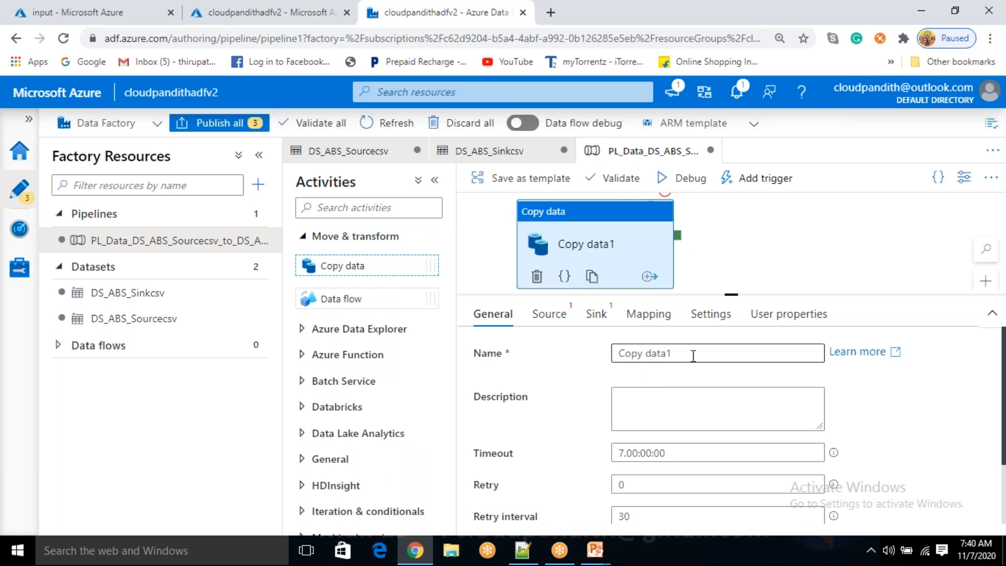
pyautogui.moveTo(691, 352); pyautogui.dragTo(631, 340)
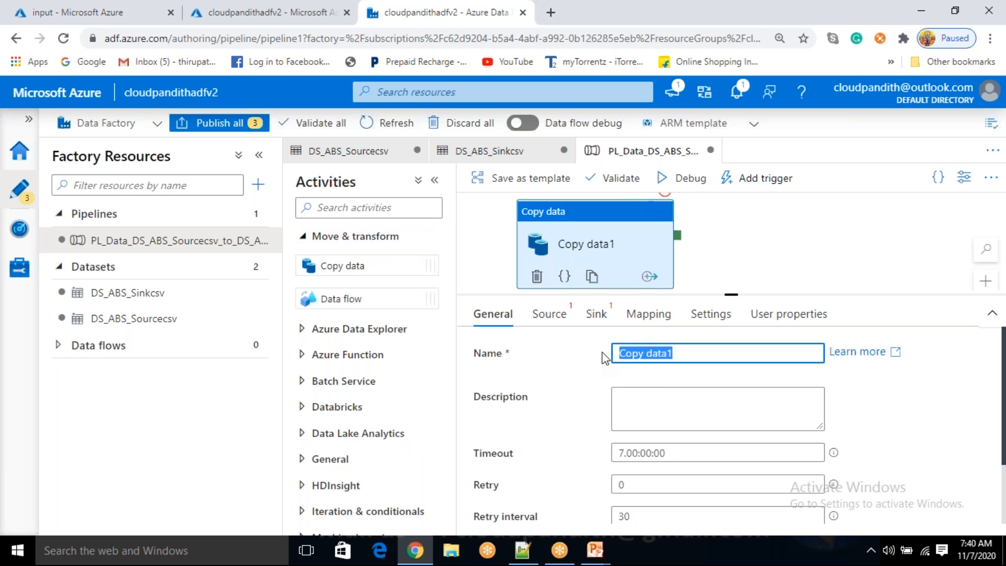
pyautogui.press('BackSpace')
pyautogui.write('Copy')
pyautogui.press('BackSpace')
pyautogui.write('y_')
pyautogui.write('DS_ABS_Sourcecsv')
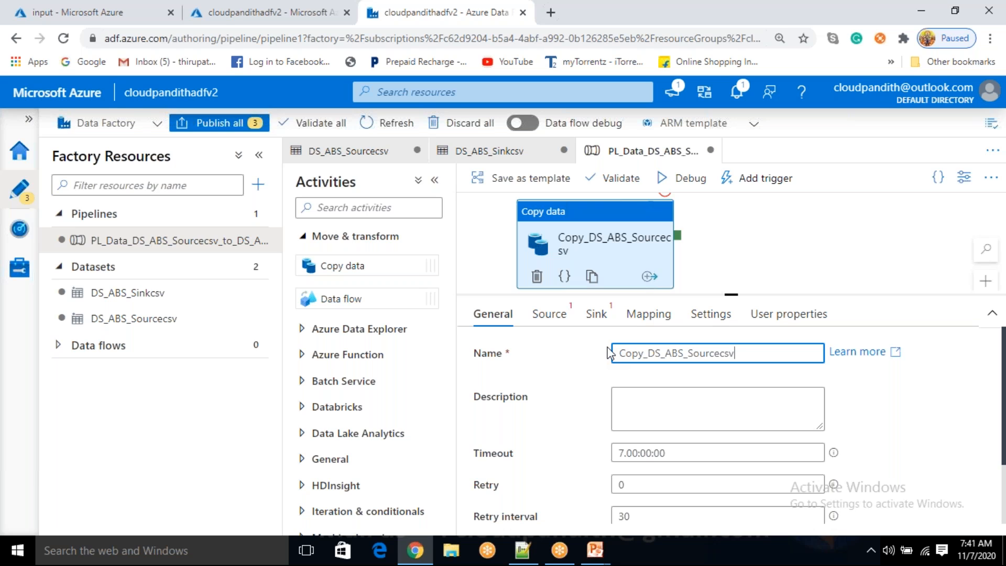
# Complete the Copy data activity's name so that it reads Copy_DS_ABS_Sourcecsv_to_DS_ABS_Sinkcsv
pyautogui.write('_to_')
pyautogui.write('DS_ABS_Sourcecsv')
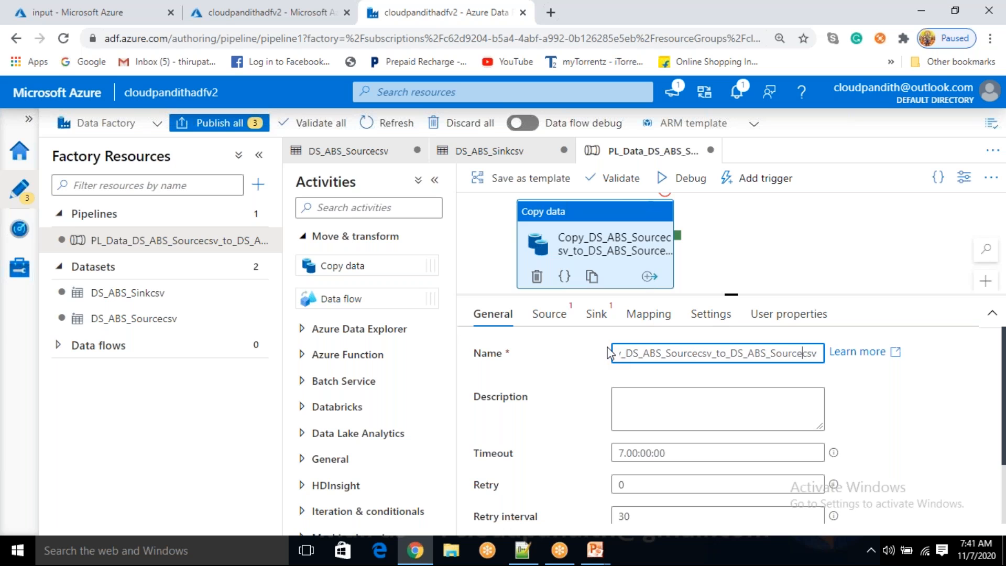
pyautogui.press('BackSpace')
pyautogui.press('BackSpace')
pyautogui.press('BackSpace')
pyautogui.press('BackSpace')
pyautogui.press('BackSpace')
pyautogui.press('BackSpace')
pyautogui.write('Sink')
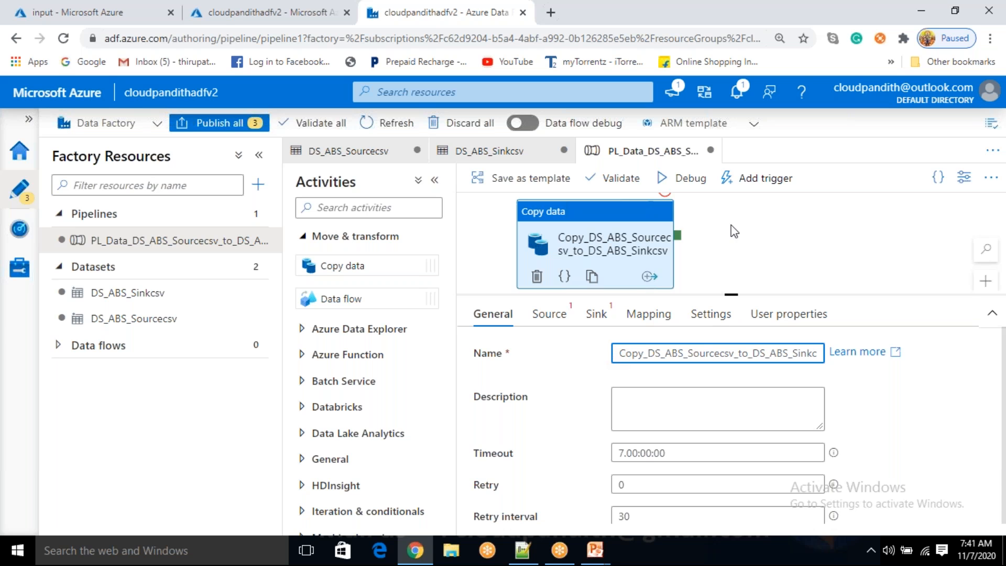
pyautogui.click(795, 234)
pyautogui.click(609, 237)
# Assign DS_ABS_Sourcecsv as the source dataset and DS_ABS_Sinkcsv as the sink dataset of the copy activity
pyautogui.click(549, 313)
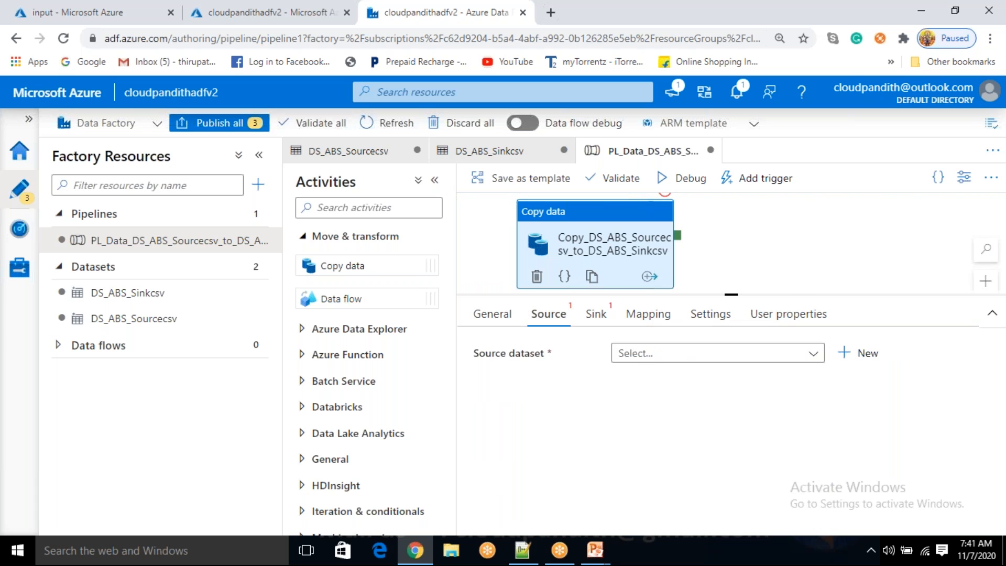
pyautogui.click(628, 359)
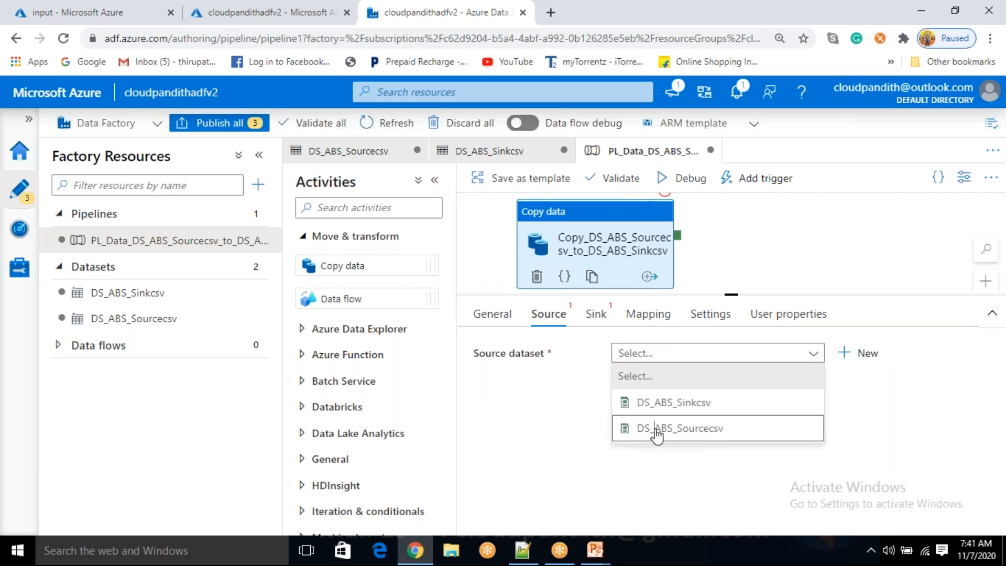
pyautogui.click(658, 430)
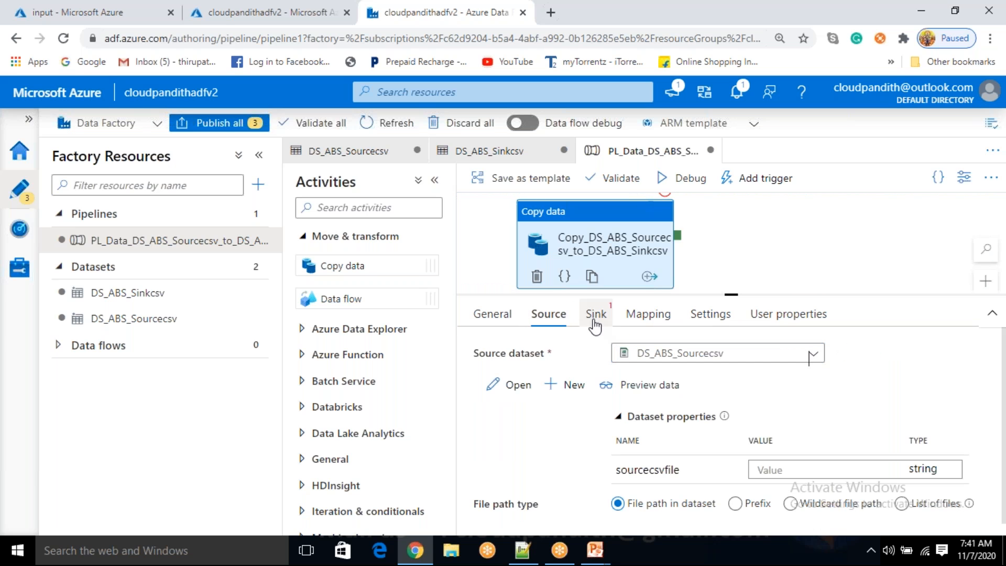
pyautogui.click(595, 315)
pyautogui.click(647, 354)
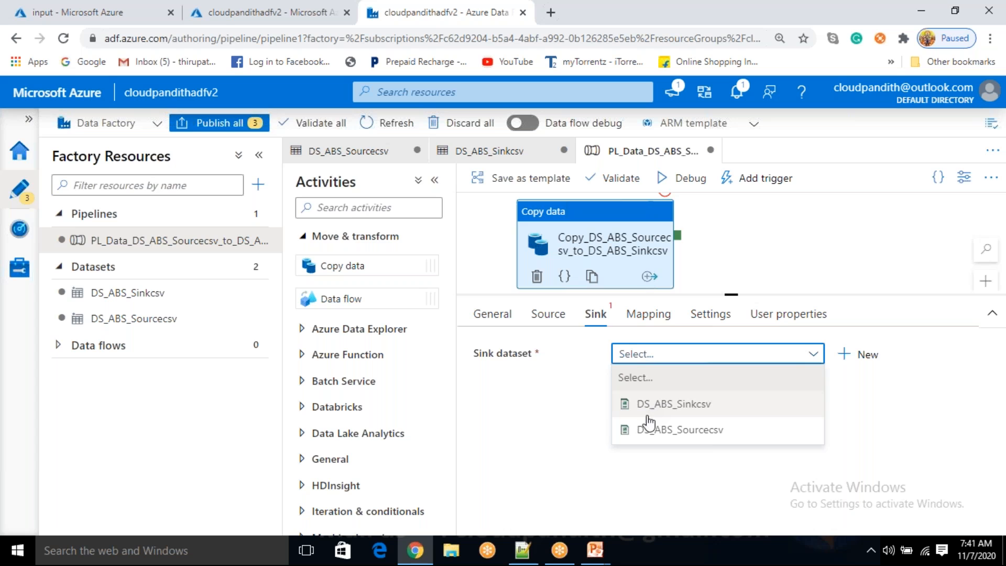
pyautogui.click(651, 418)
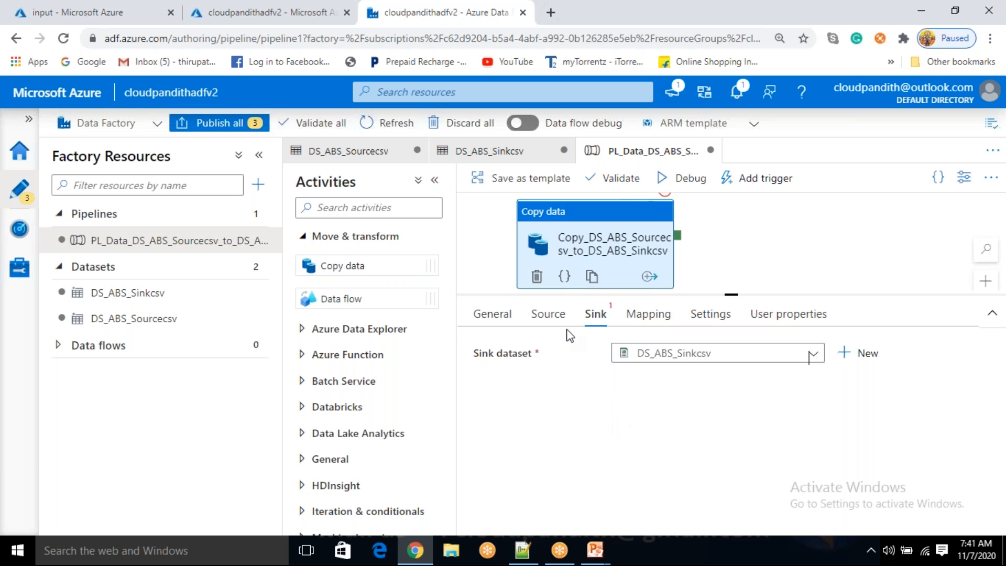
# Set the sourcecsvfile parameter of the copy activity's source dataset to cust.csv
pyautogui.click(550, 316)
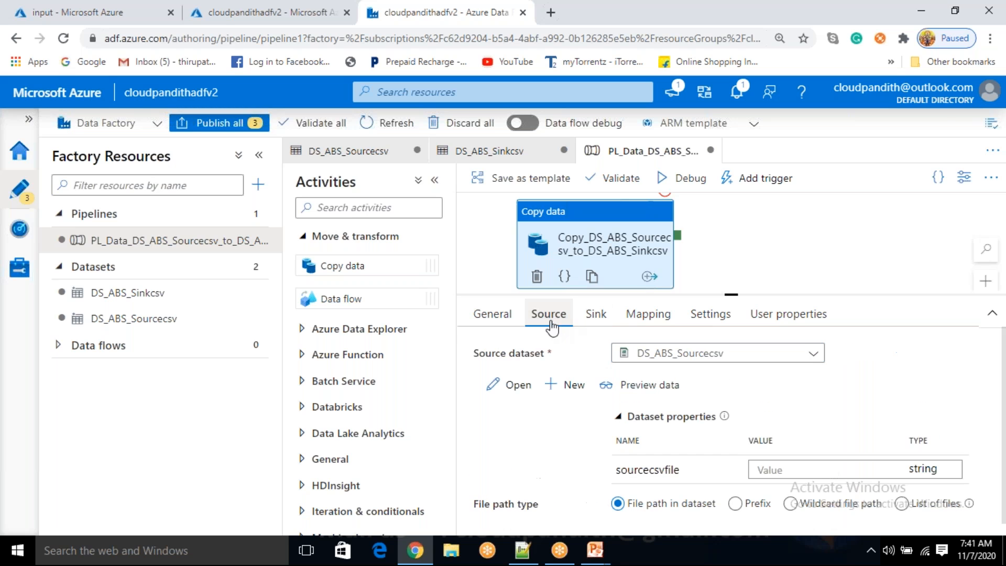
pyautogui.click(788, 468)
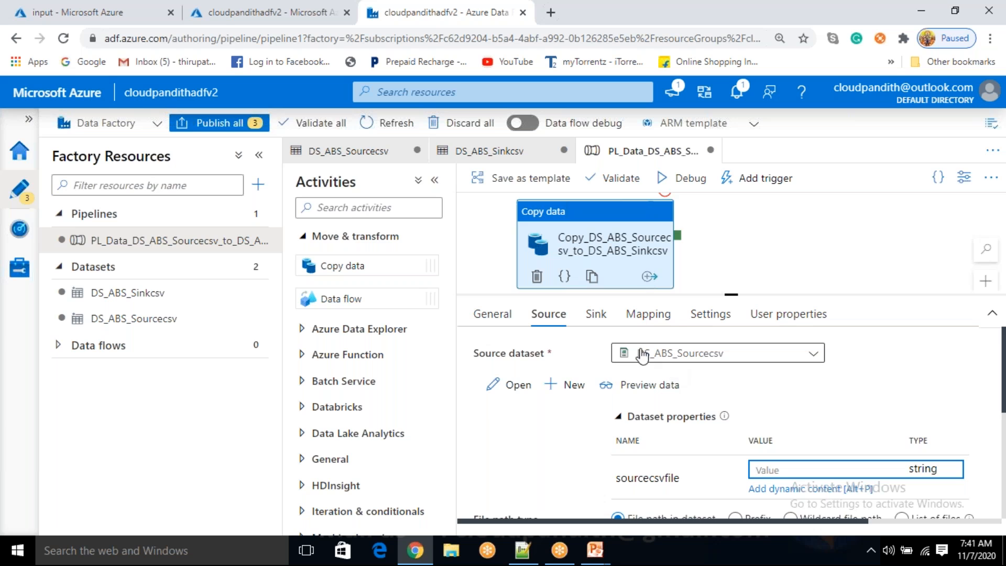
pyautogui.click(596, 314)
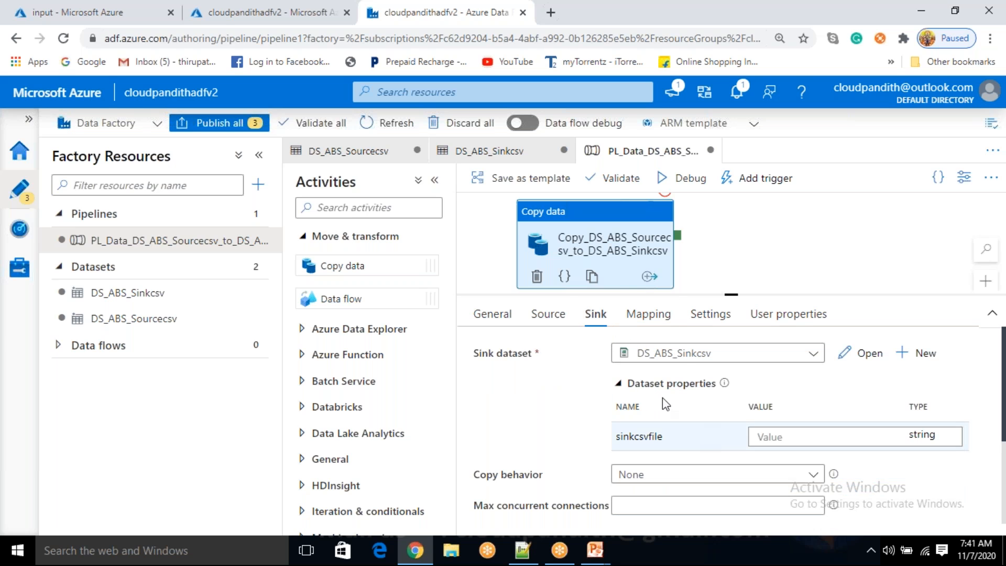
pyautogui.click(558, 320)
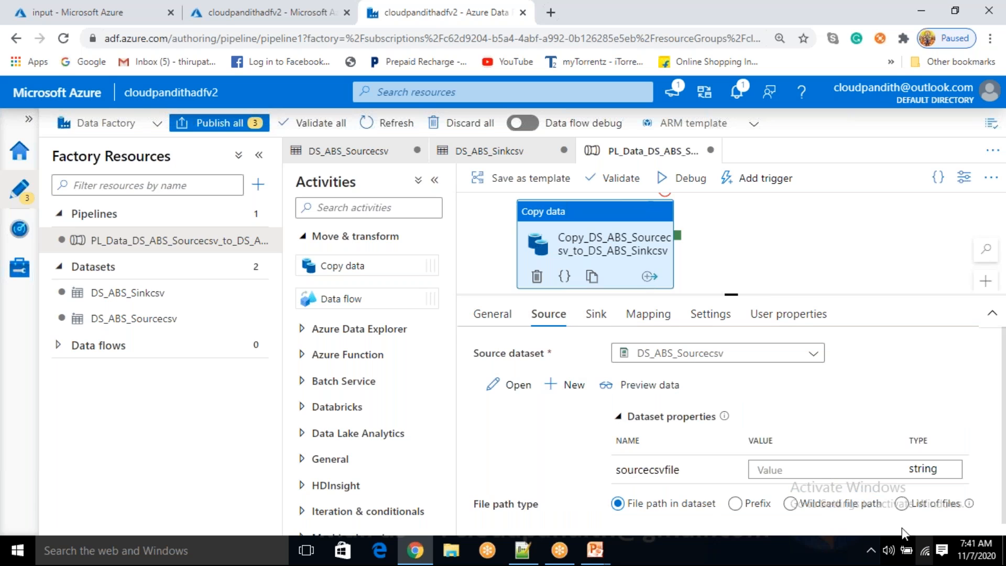
pyautogui.click(793, 472)
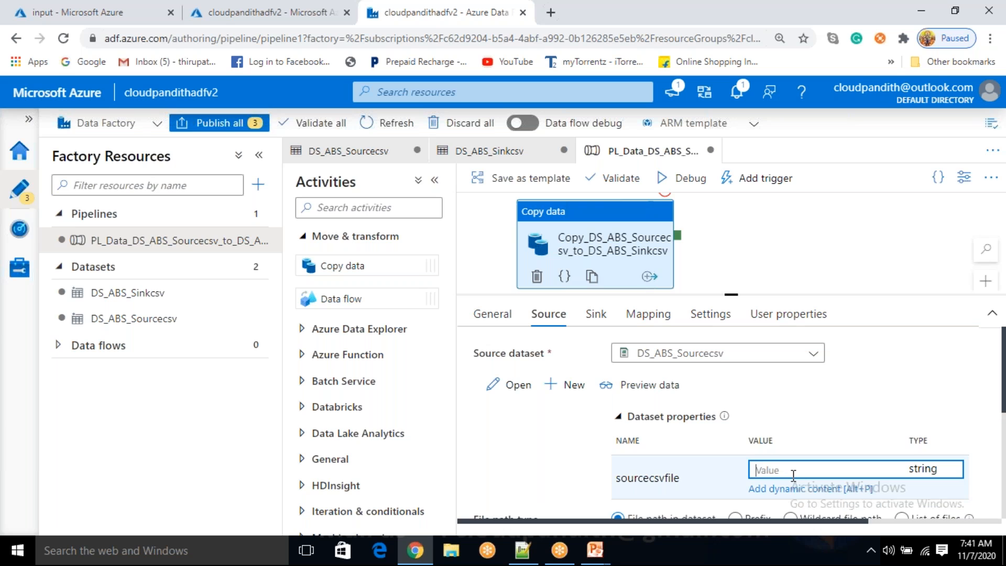
pyautogui.write('cust.csv')
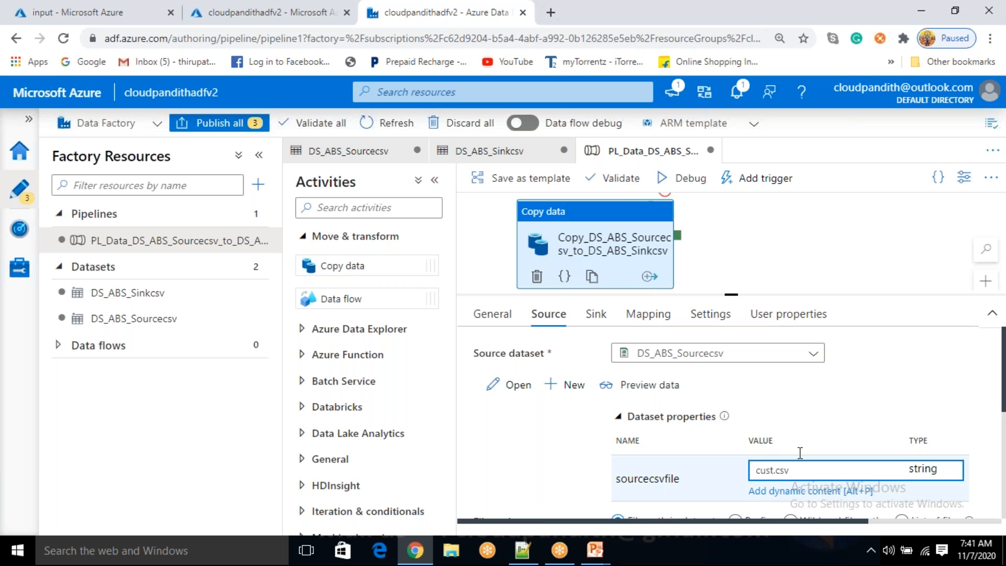
pyautogui.moveTo(794, 473); pyautogui.dragTo(746, 479)
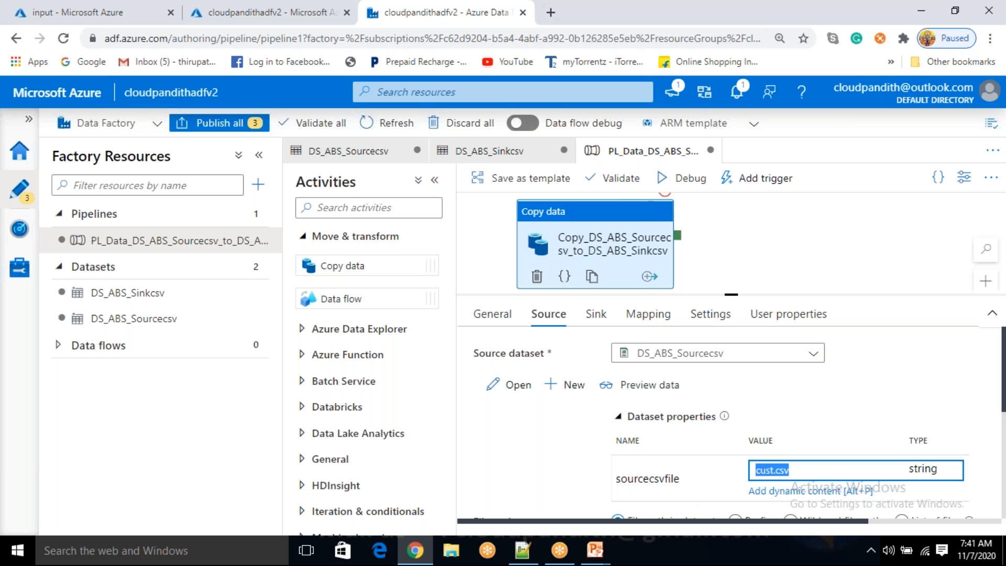
# Set the sinkcsvfile parameter of the copy activity's sink dataset to cust.csv
pyautogui.click(602, 319)
pyautogui.click(780, 437)
pyautogui.write('cust.csv')
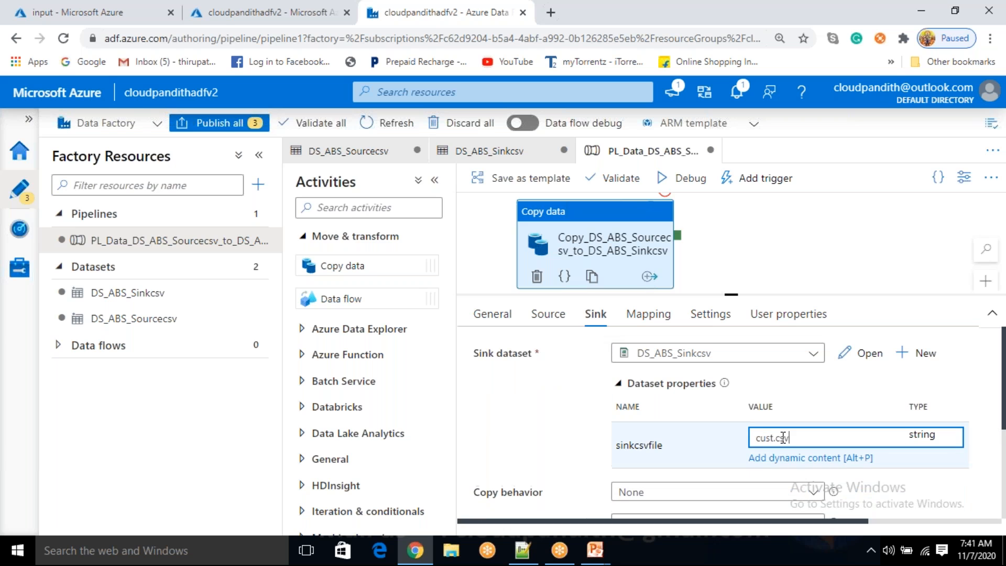
pyautogui.click(560, 415)
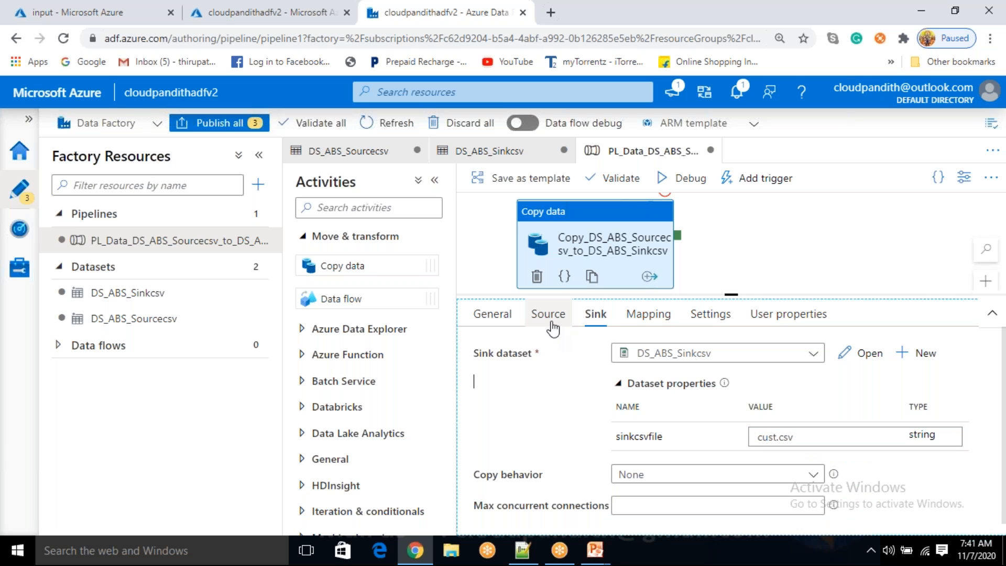
# Review the file name values passed to the source and sink datasets of the copy activity
pyautogui.click(548, 315)
pyautogui.click(595, 314)
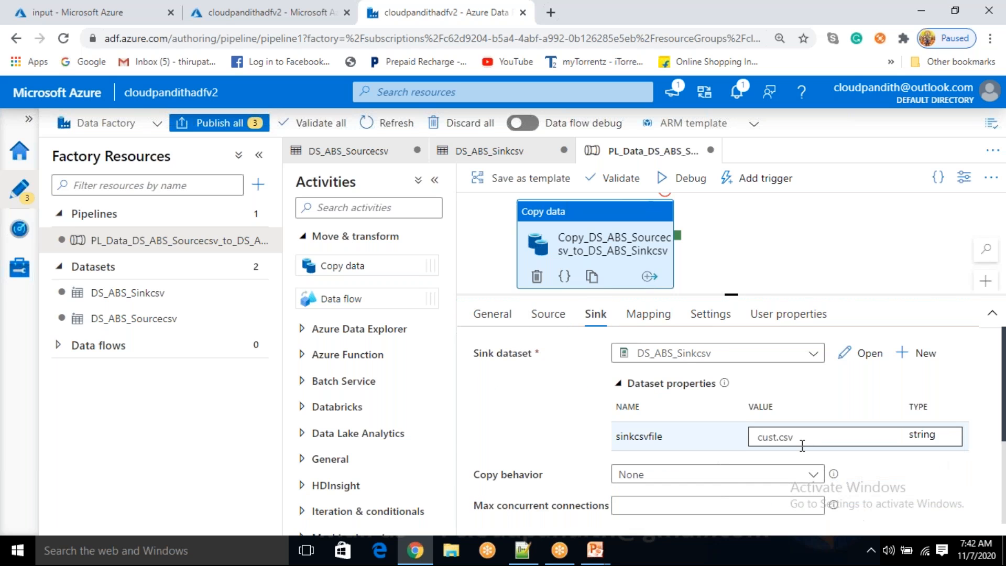
pyautogui.click(775, 437)
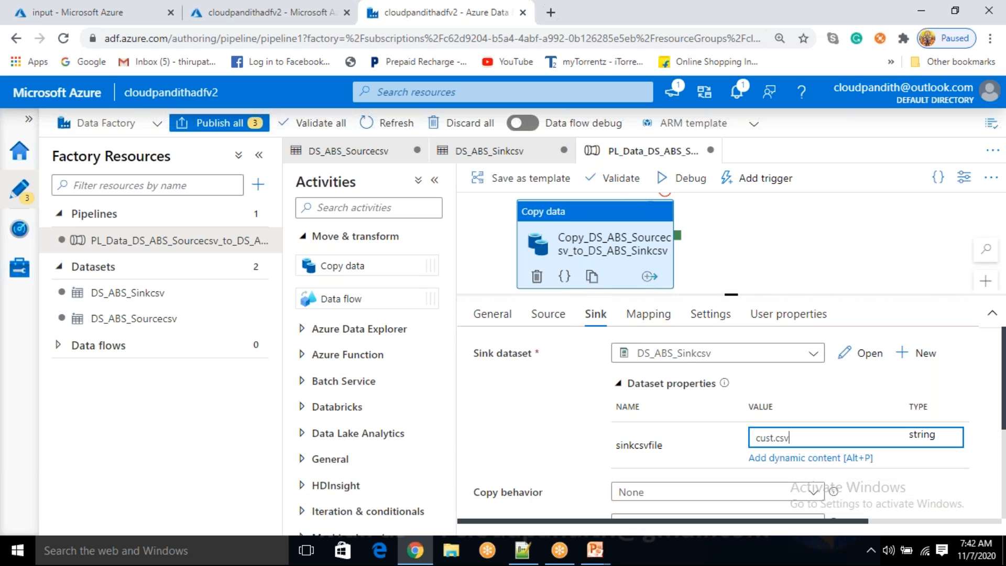
pyautogui.click(551, 314)
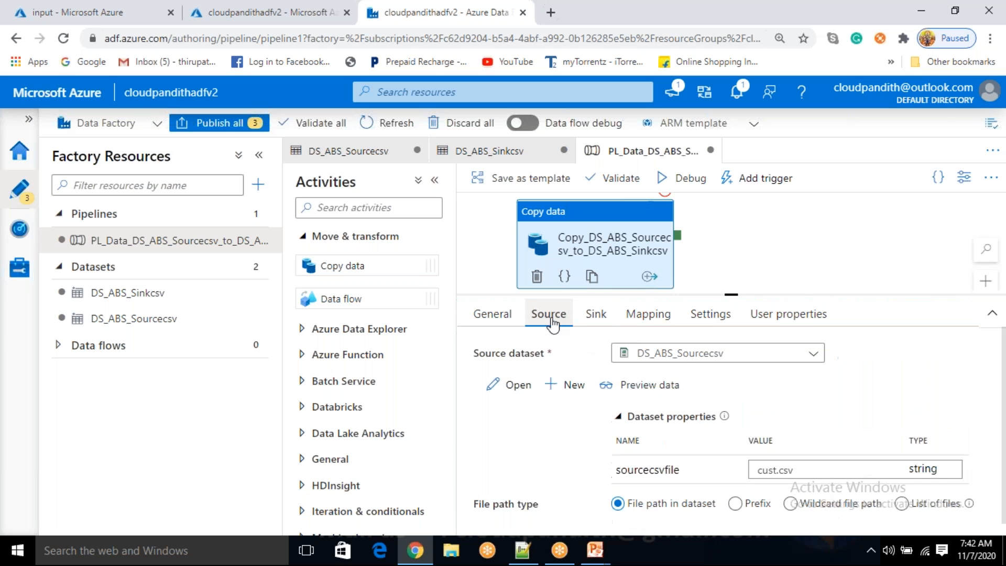
pyautogui.doubleClick(779, 476)
pyautogui.click(597, 315)
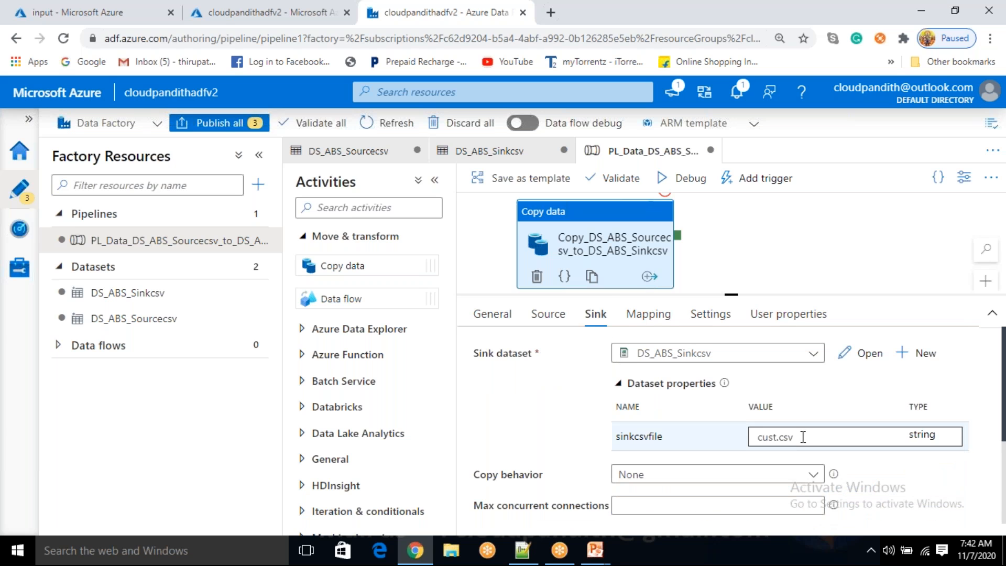
pyautogui.click(783, 436)
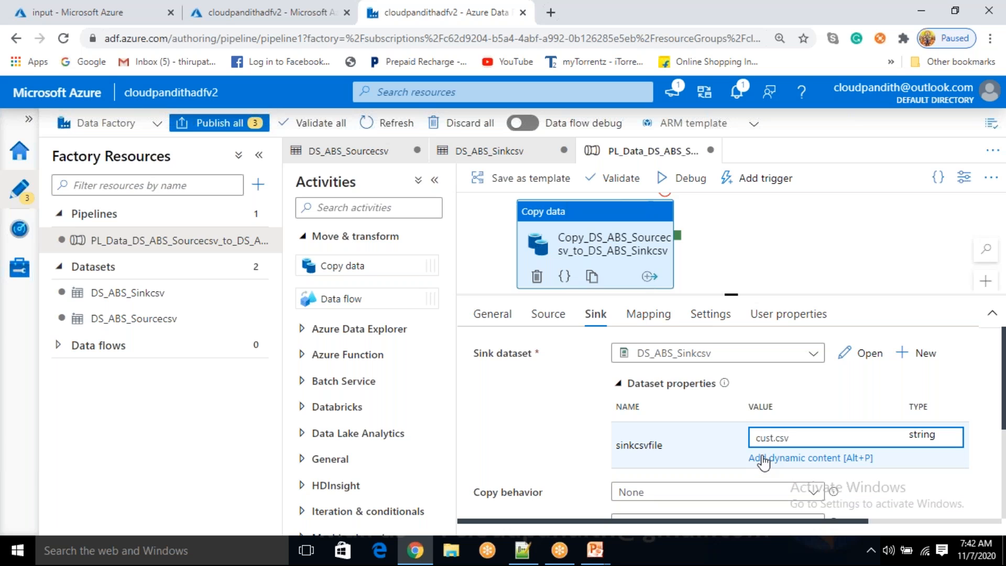
pyautogui.moveTo(733, 296); pyautogui.dragTo(731, 343)
pyautogui.moveTo(642, 236); pyautogui.dragTo(660, 256)
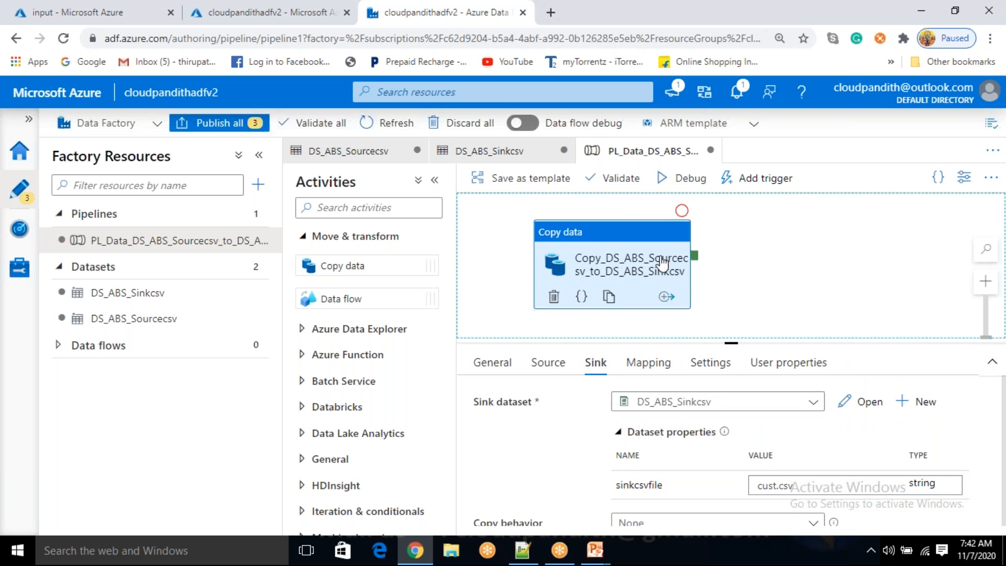
# Check the contents of the output container in the Azure portal and return to the data factory pipeline
pyautogui.click(87, 16)
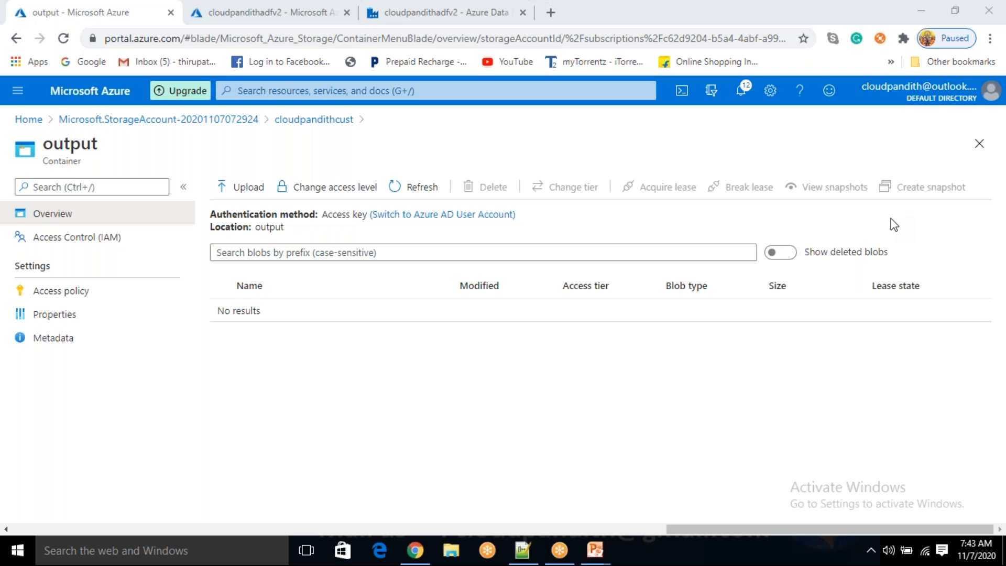
pyautogui.click(249, 15)
pyautogui.click(369, 15)
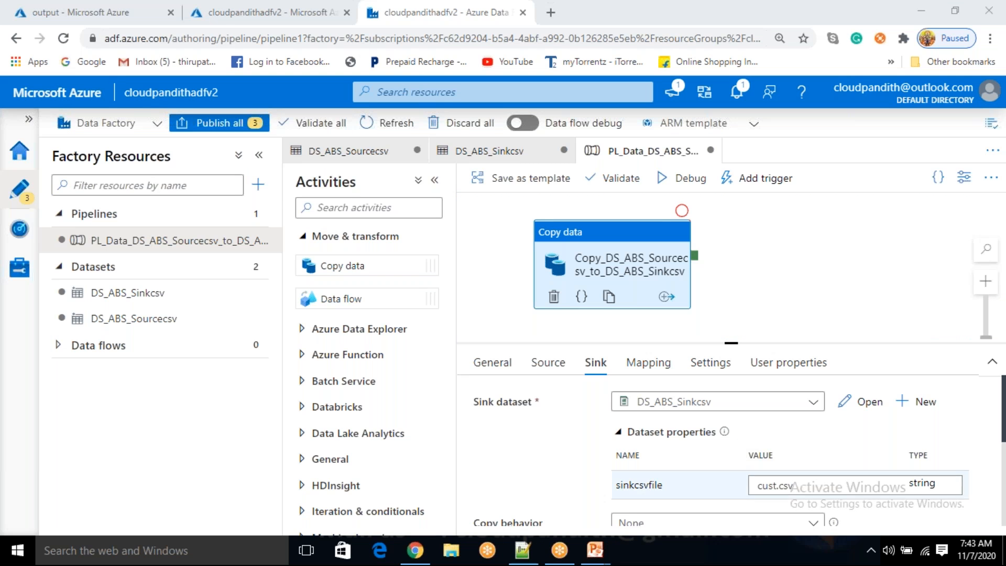
# Recheck the copy activity's file parameters and open its source dataset to examine the container in the file path
pyautogui.click(756, 484)
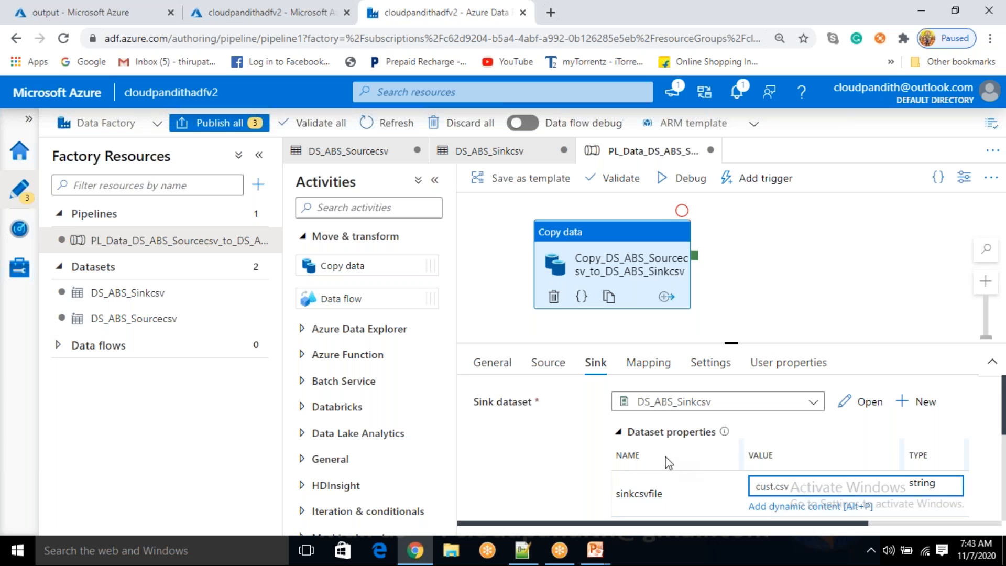
pyautogui.click(557, 366)
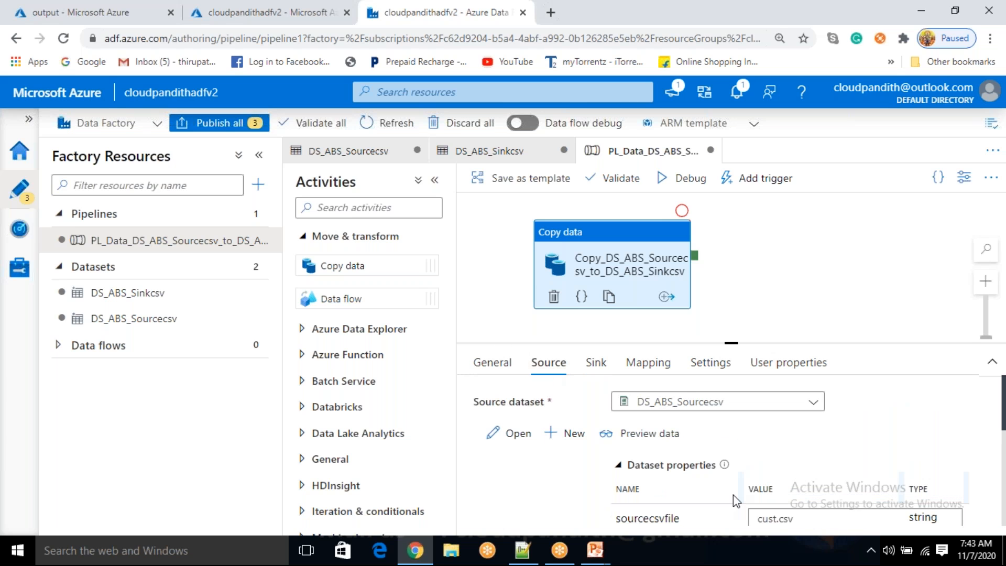
pyautogui.doubleClick(780, 520)
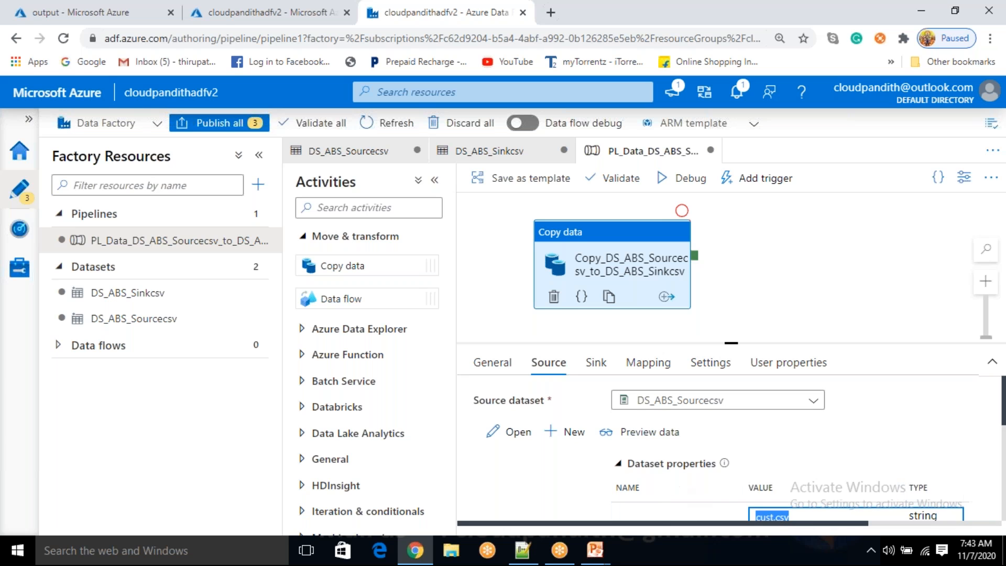
pyautogui.click(519, 432)
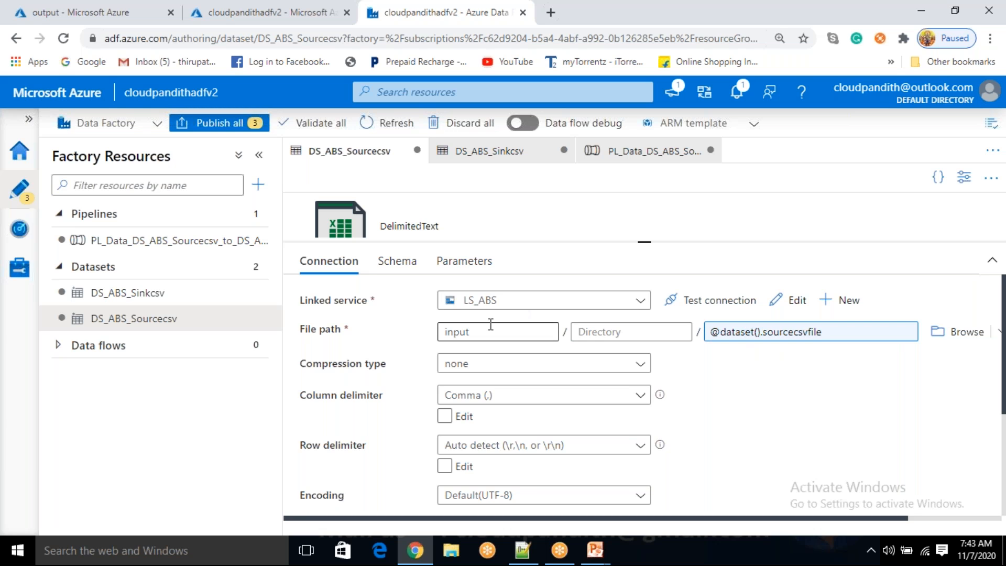
pyautogui.click(481, 330)
pyautogui.moveTo(474, 330); pyautogui.dragTo(444, 330)
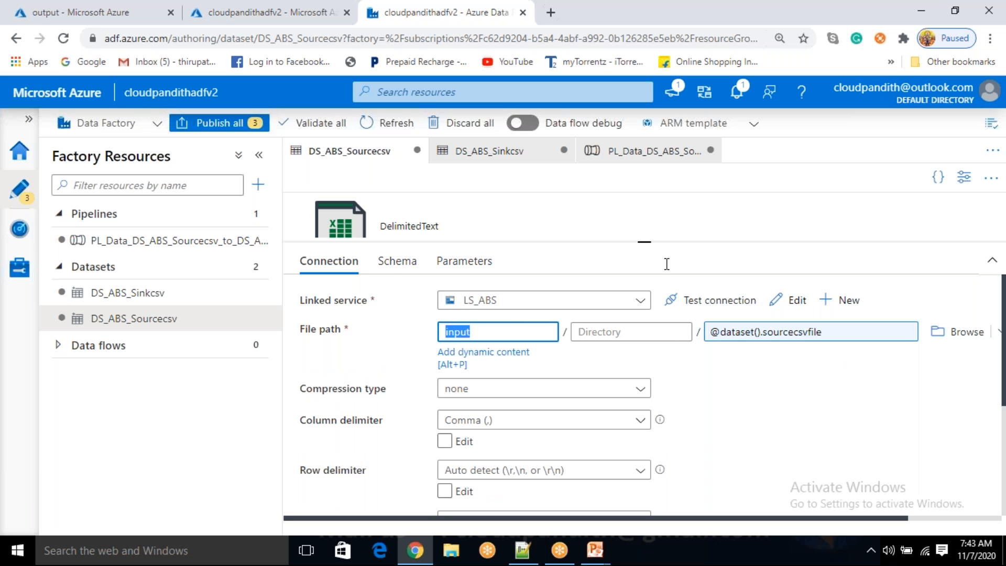
pyautogui.click(642, 152)
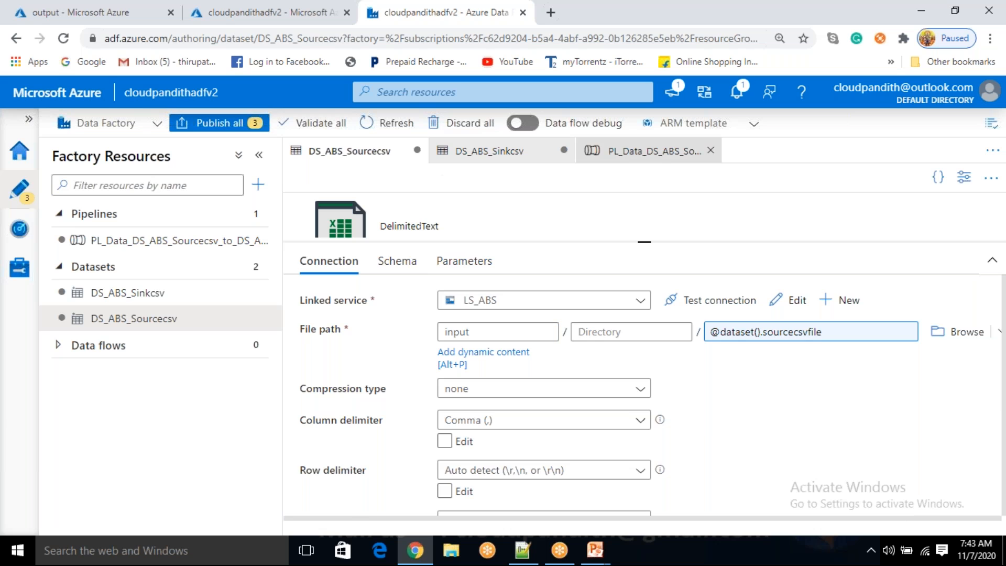
# Open the copy activity's sink dataset to examine the container in its file path, and return to the pipeline
pyautogui.click(597, 363)
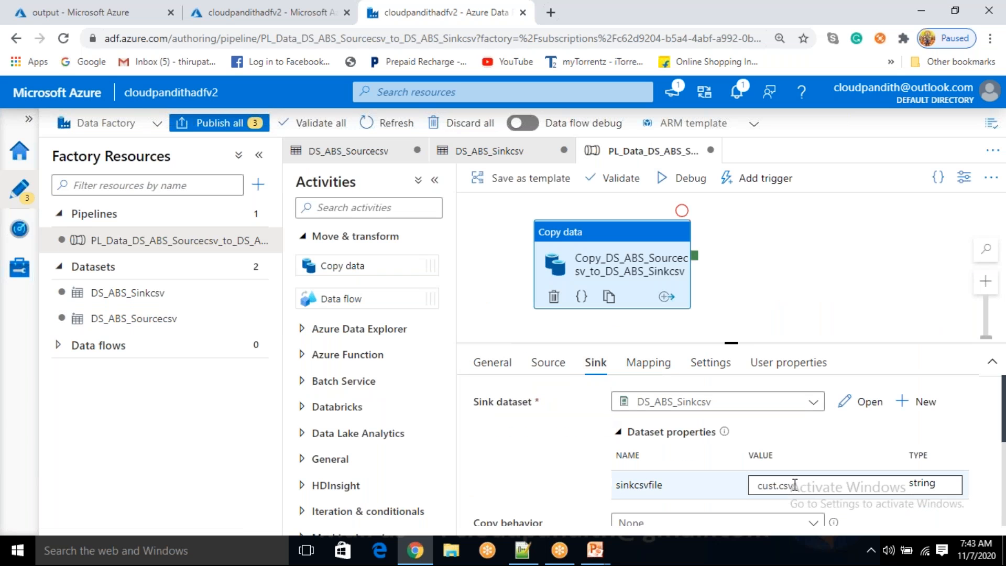
pyautogui.click(760, 485)
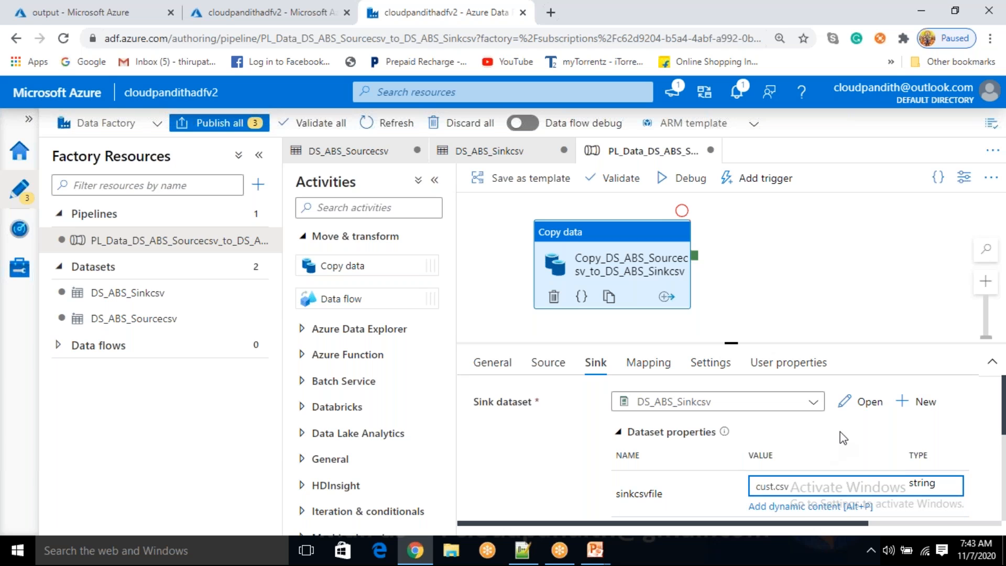
pyautogui.click(862, 402)
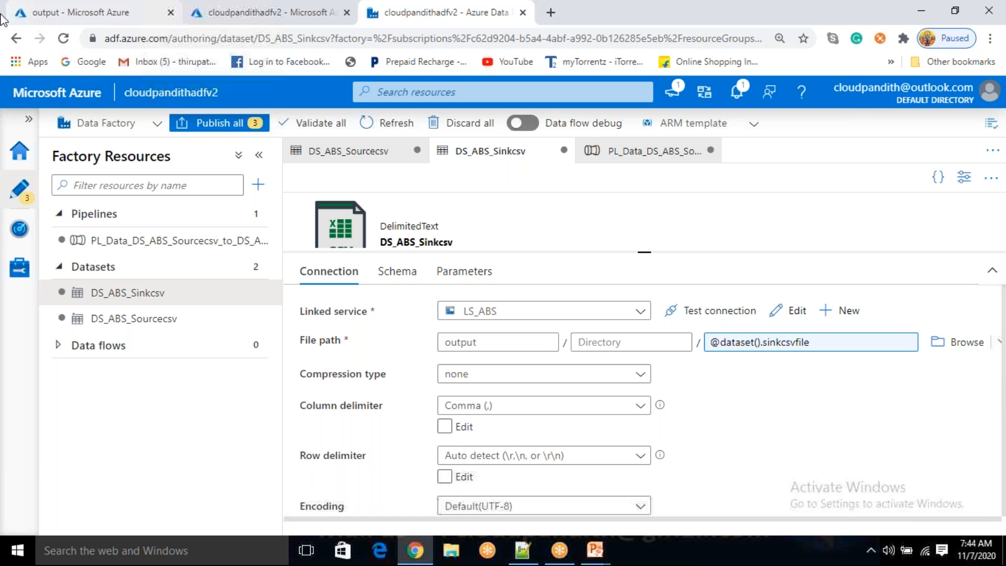
pyautogui.doubleClick(473, 345)
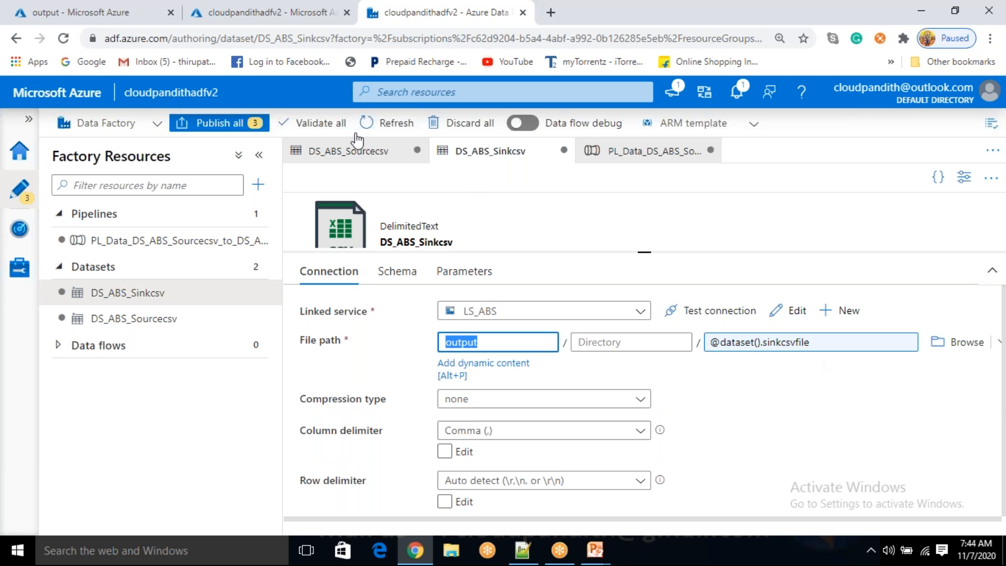
pyautogui.click(627, 157)
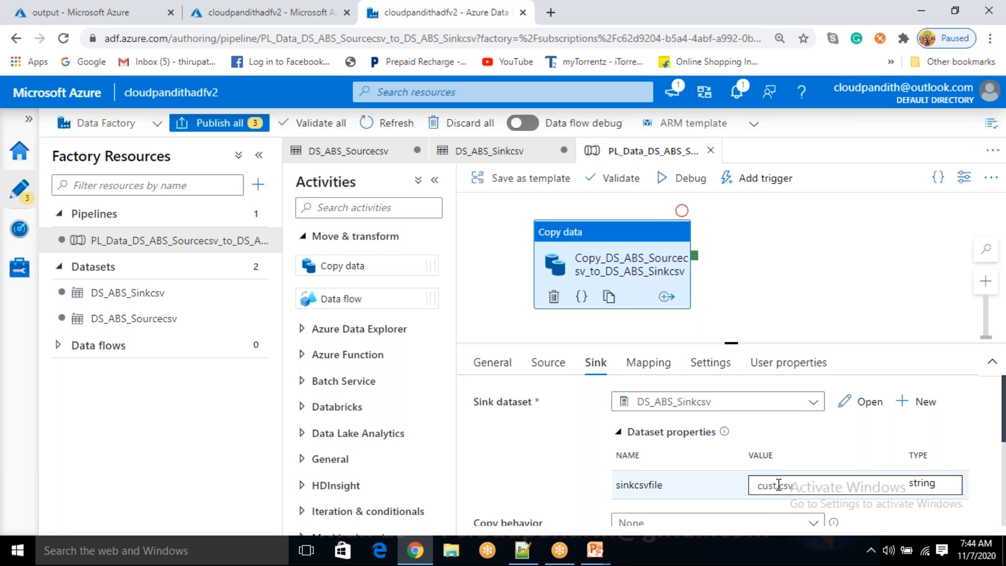
# Start a debug run of the copy pipeline, glance at the output container, and refresh the run's status
pyautogui.click(691, 183)
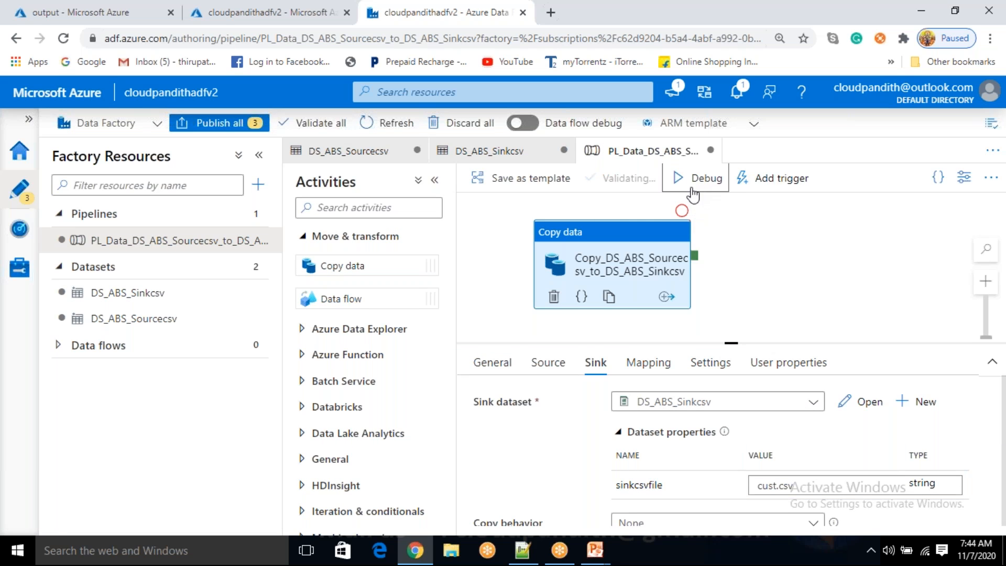
pyautogui.click(757, 283)
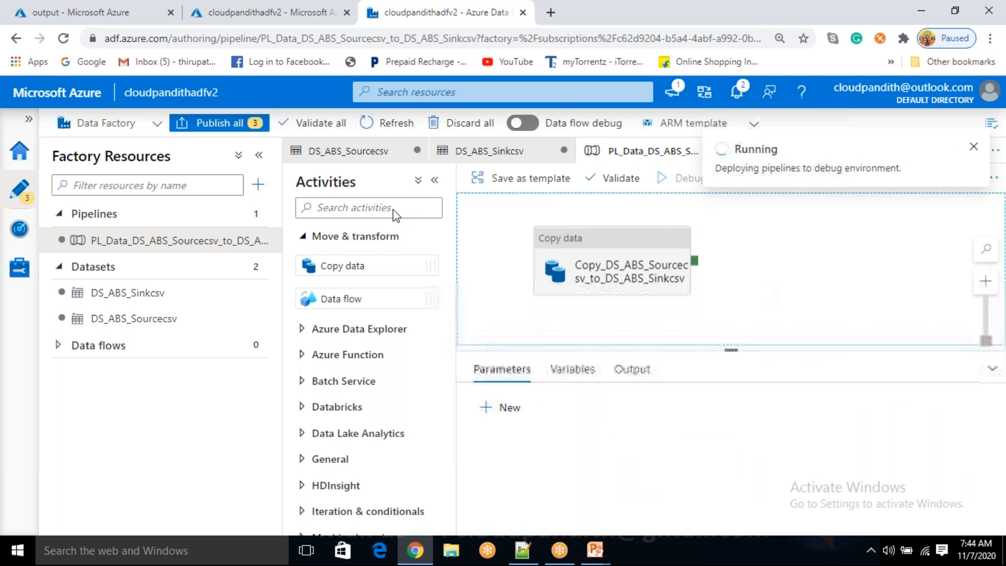
pyautogui.click(92, 4)
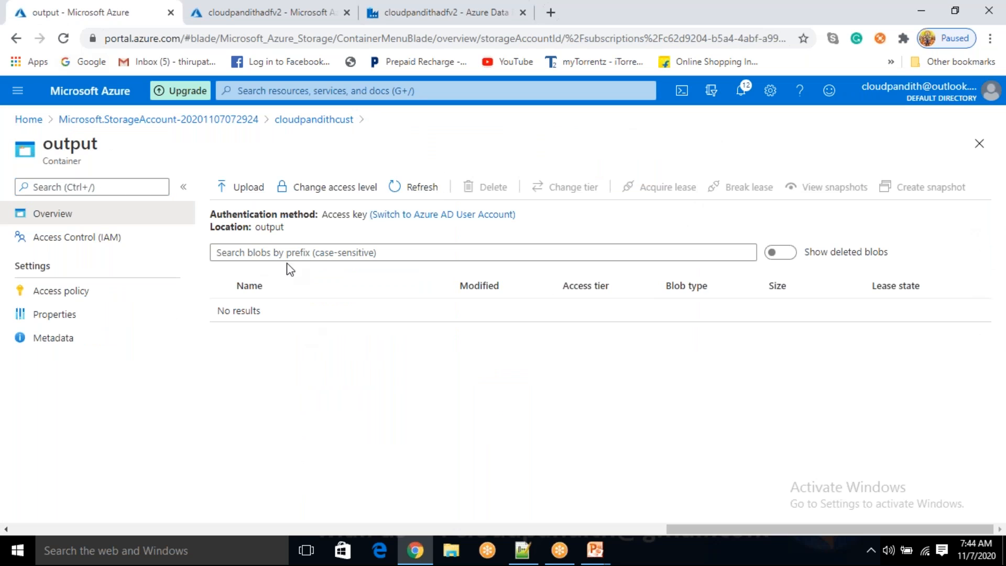
pyautogui.click(435, 23)
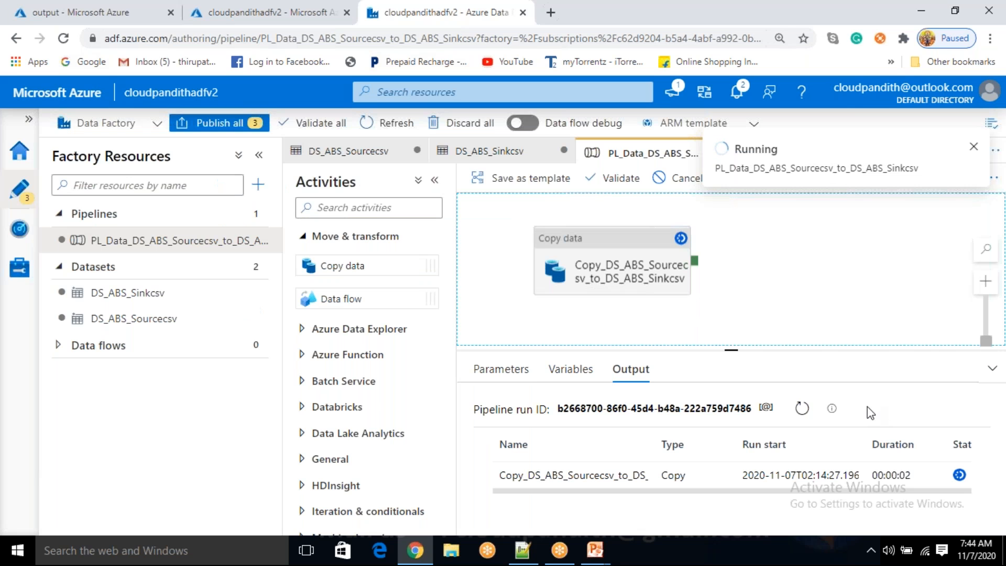
pyautogui.click(801, 408)
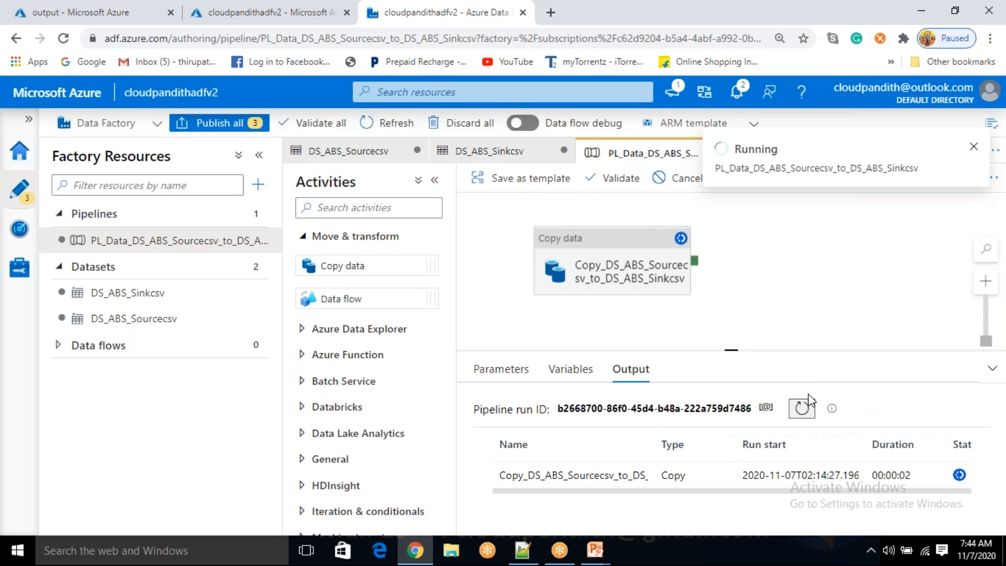
# Open the copied cust.csv in the output container, examine its rows, and close the file
pyautogui.click(116, 12)
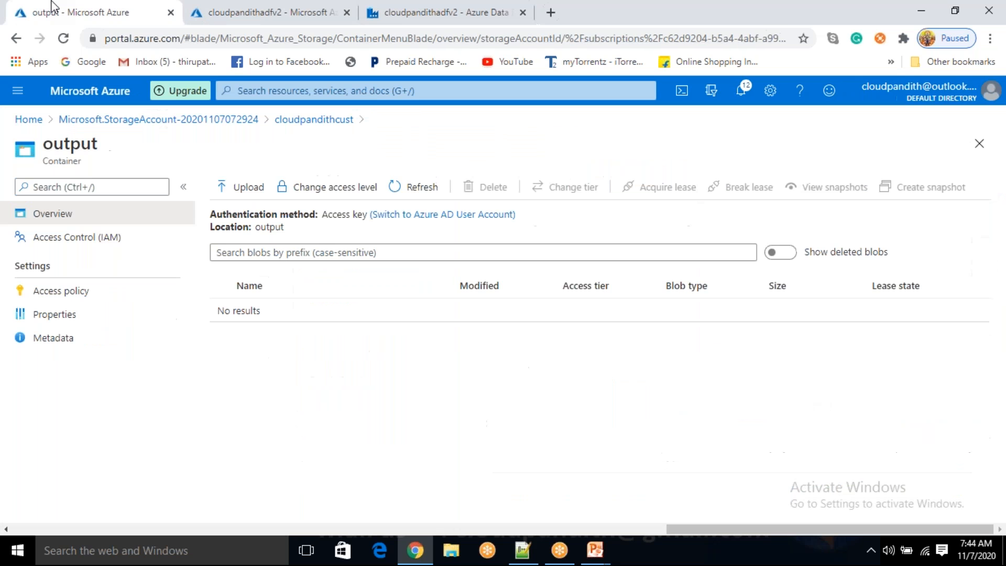
pyautogui.click(281, 313)
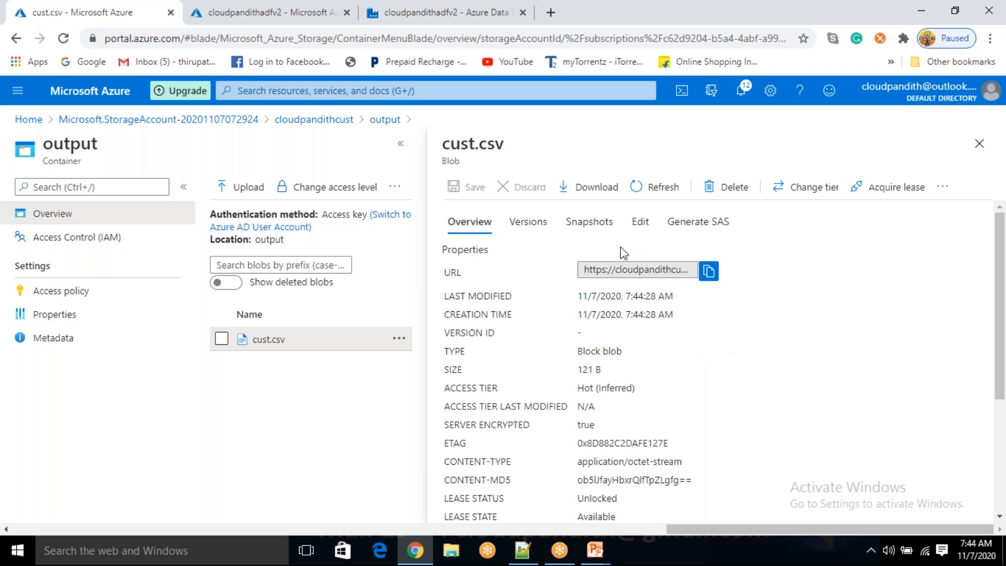
pyautogui.click(639, 230)
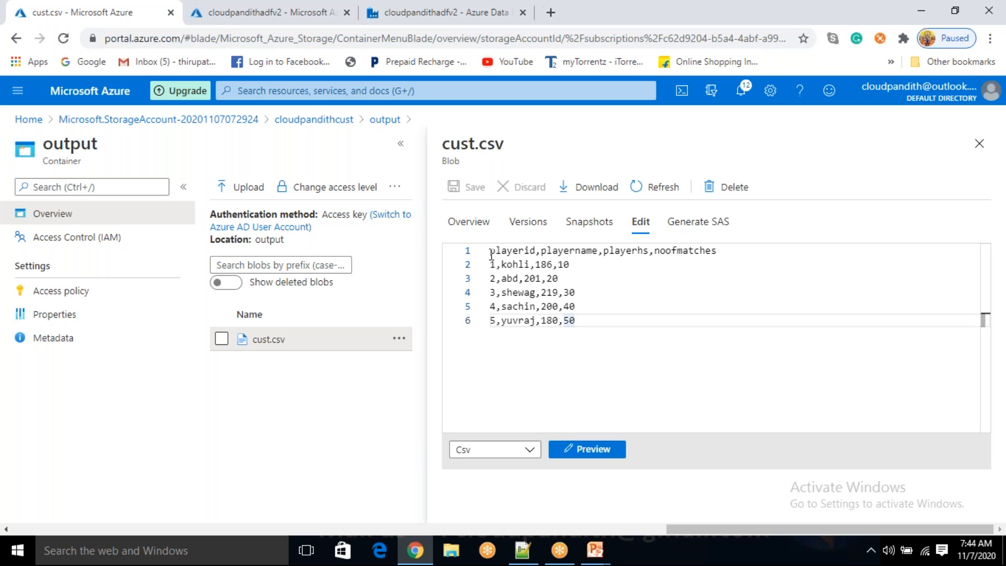
pyautogui.moveTo(491, 254); pyautogui.dragTo(571, 323)
pyautogui.moveTo(574, 322); pyautogui.dragTo(490, 256)
pyautogui.click(628, 356)
pyautogui.click(979, 144)
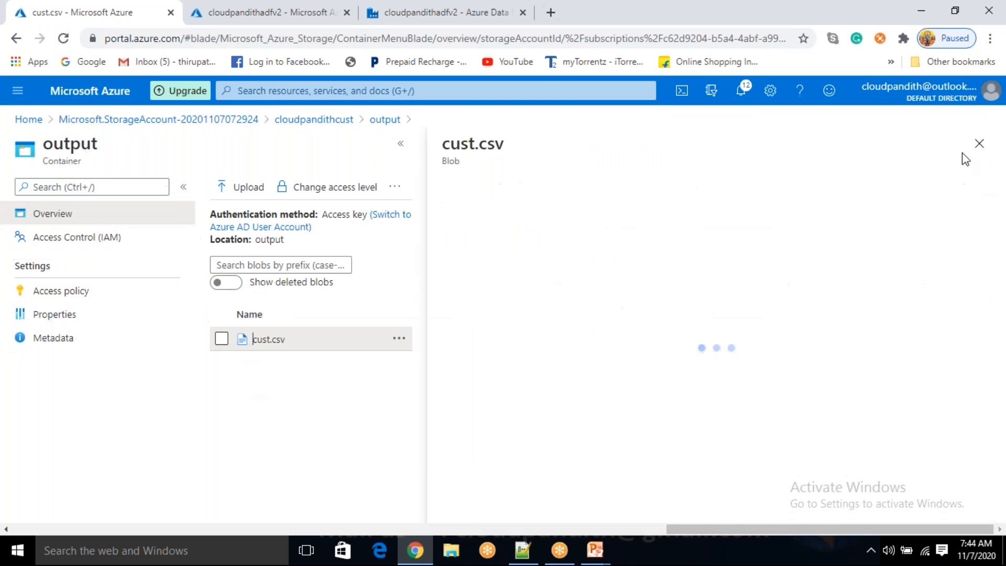
pyautogui.click(978, 145)
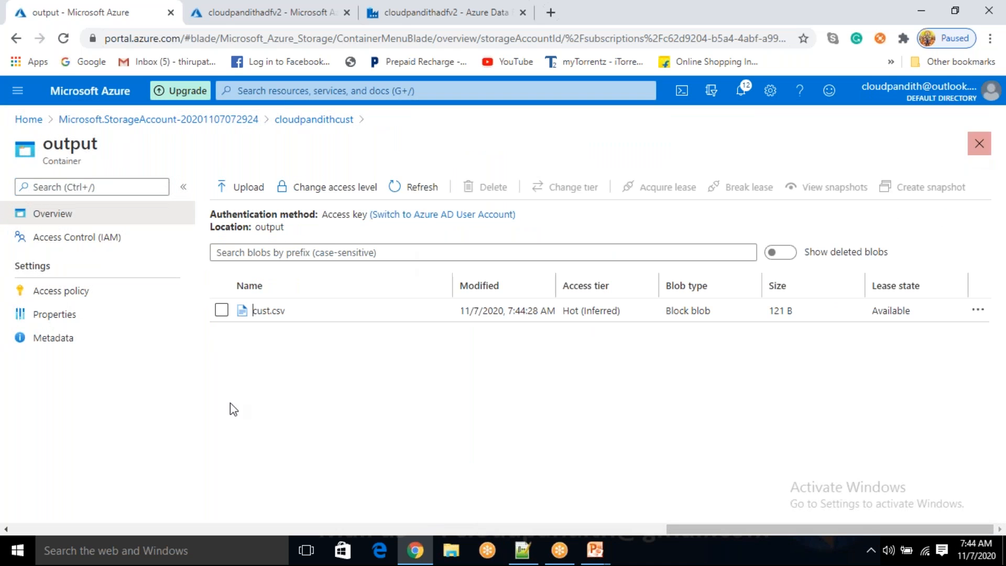
# Delete cust.csv from the output container and confirm the deletion
pyautogui.click(222, 310)
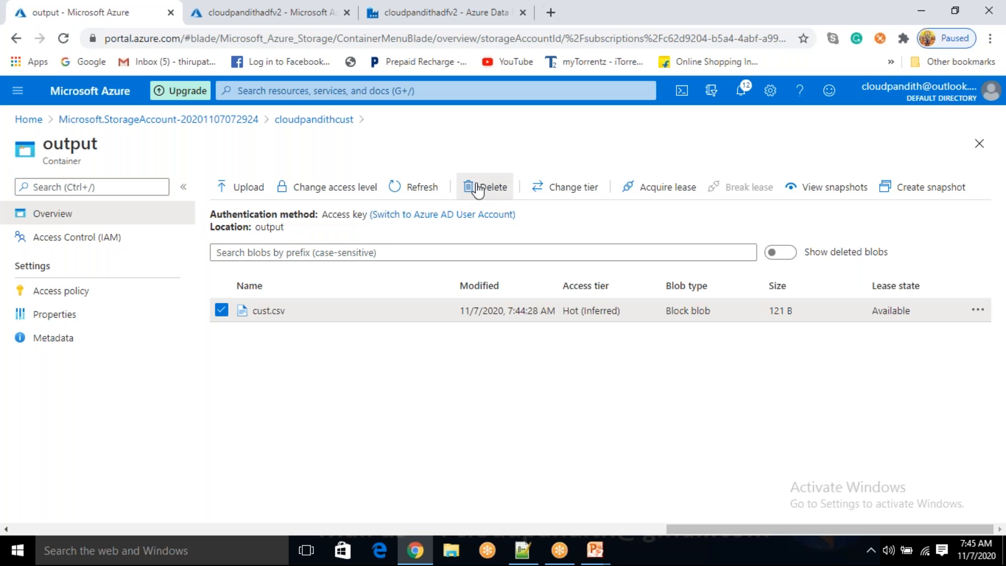
pyautogui.click(485, 187)
pyautogui.click(238, 384)
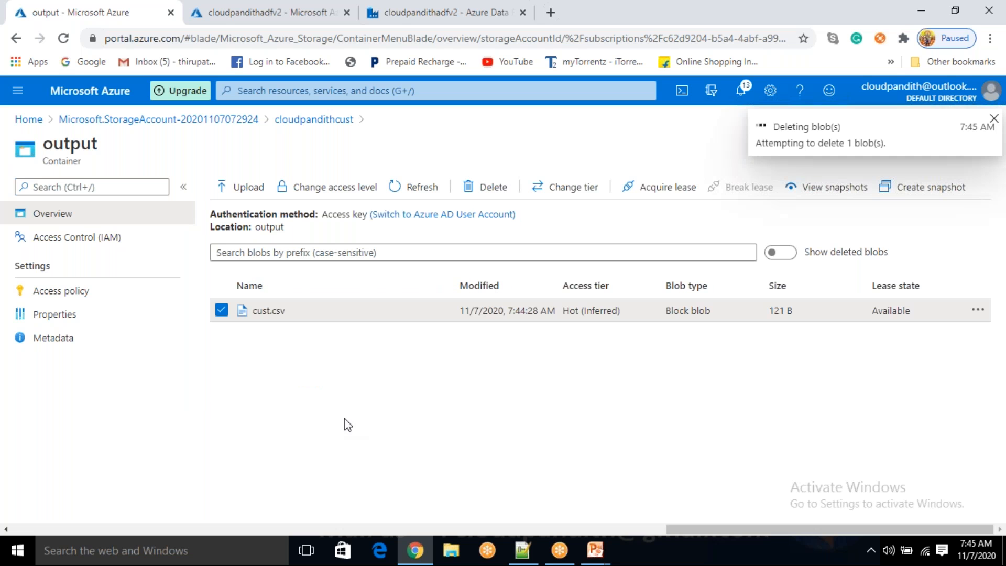
# Open cust.csv in the input container of the storage account and examine its source rows
pyautogui.click(336, 121)
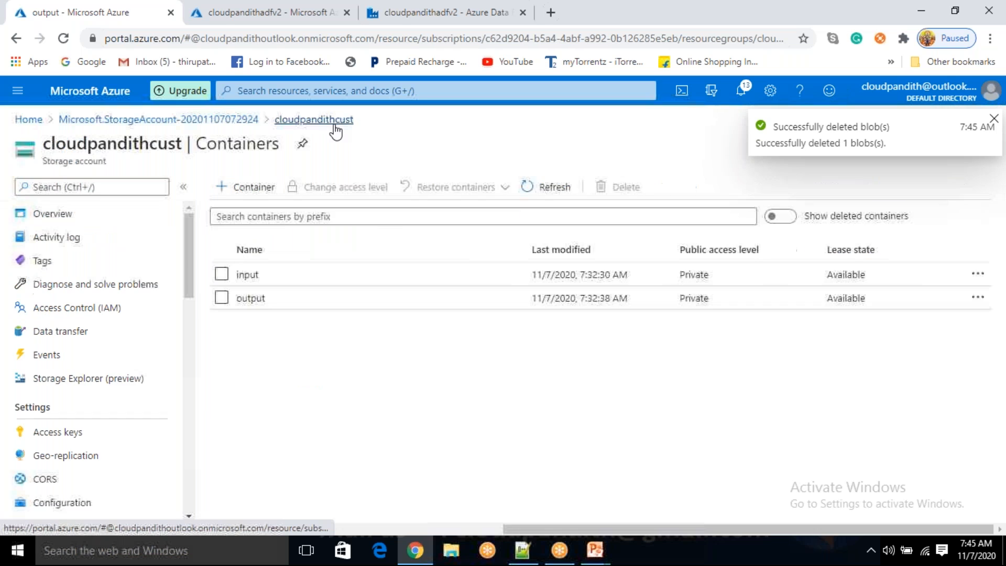
pyautogui.click(247, 275)
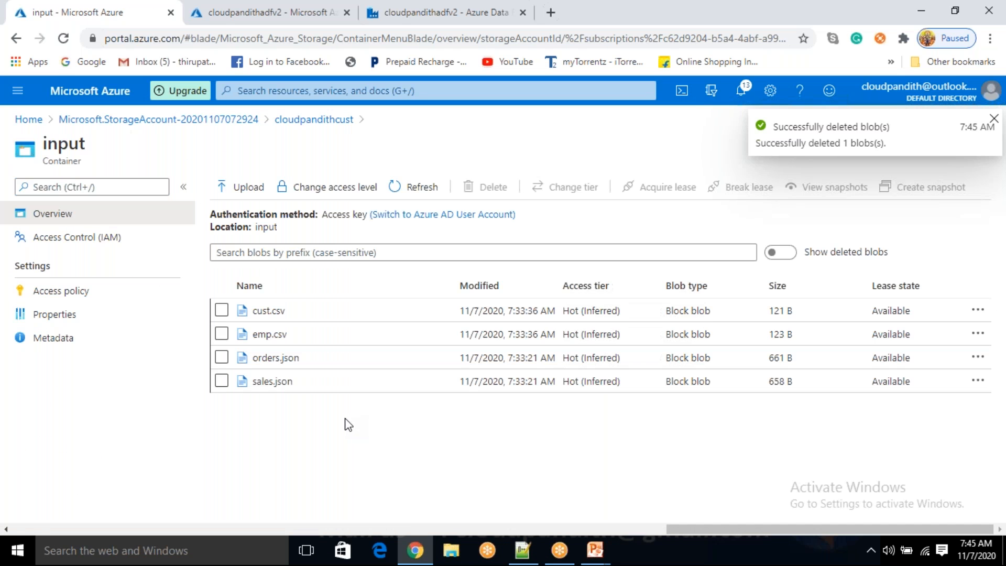
pyautogui.click(283, 332)
pyautogui.click(381, 120)
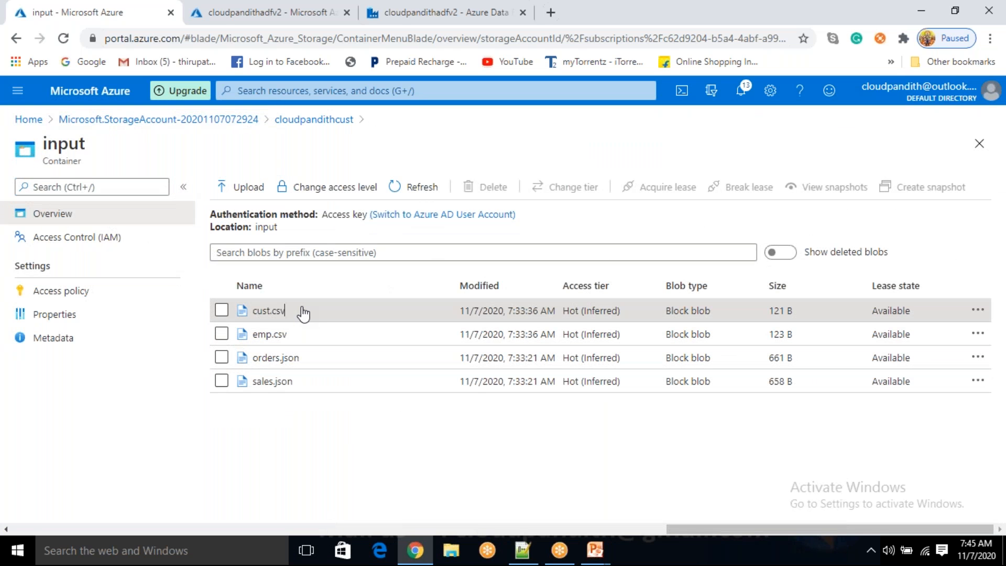
pyautogui.click(303, 313)
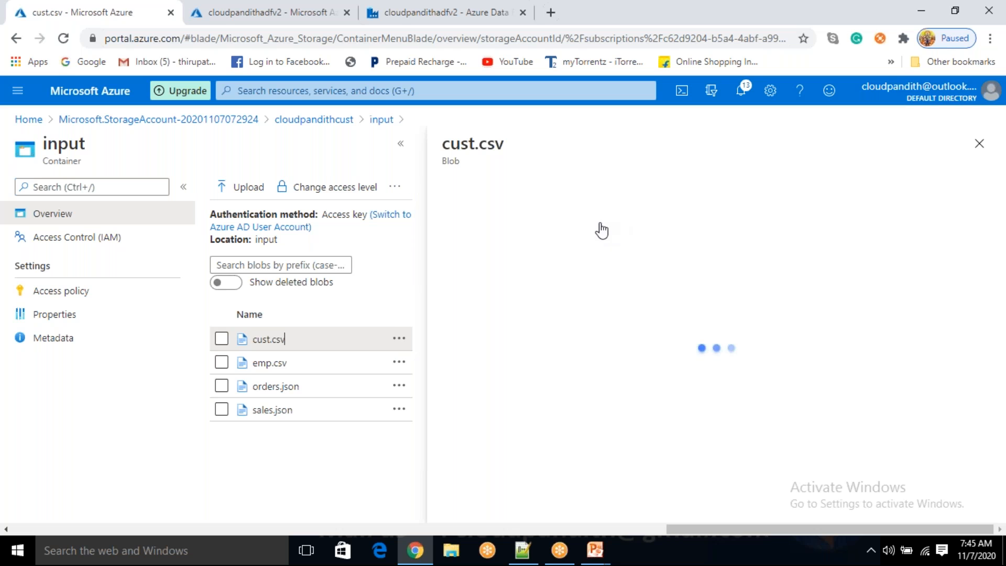
pyautogui.click(597, 227)
pyautogui.click(638, 230)
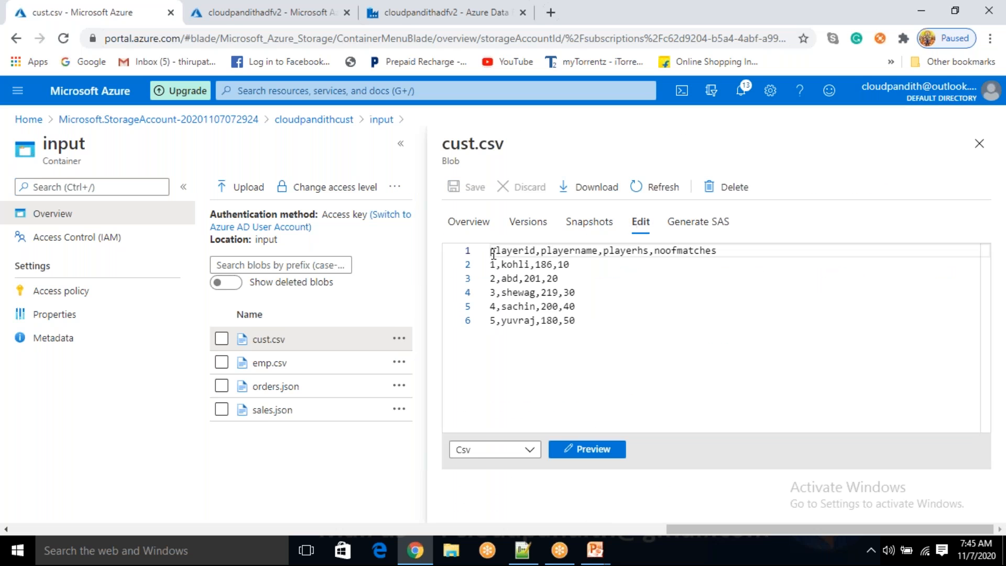
pyautogui.moveTo(493, 255); pyautogui.dragTo(602, 322)
pyautogui.click(602, 323)
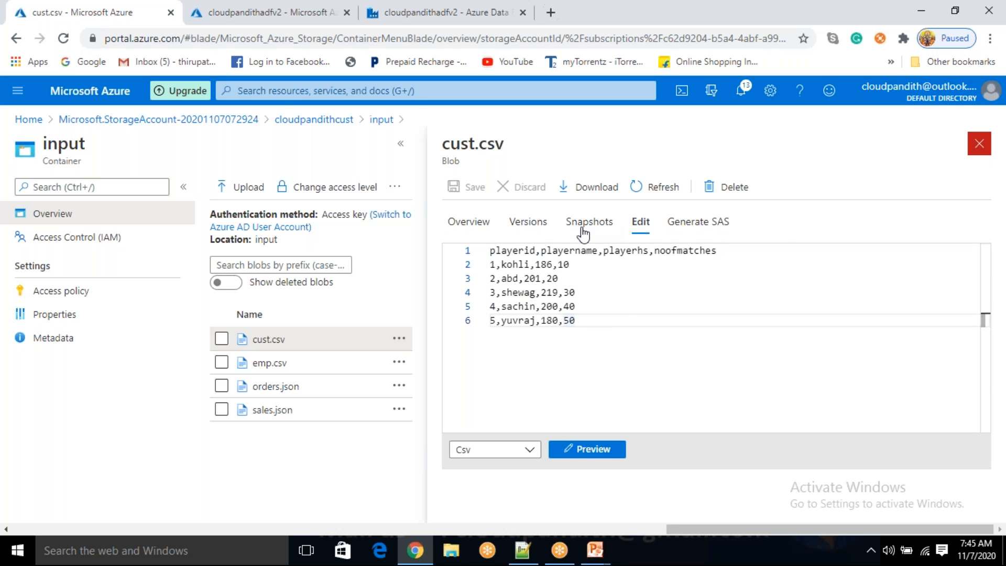
# Check the output container of the storage account and return to the data factory pipeline
pyautogui.click(332, 121)
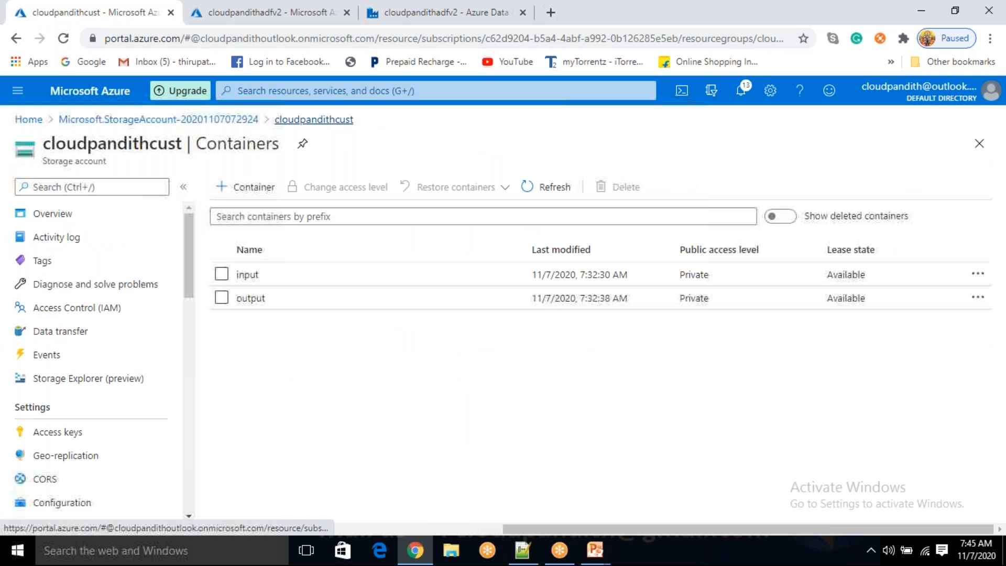
pyautogui.click(250, 298)
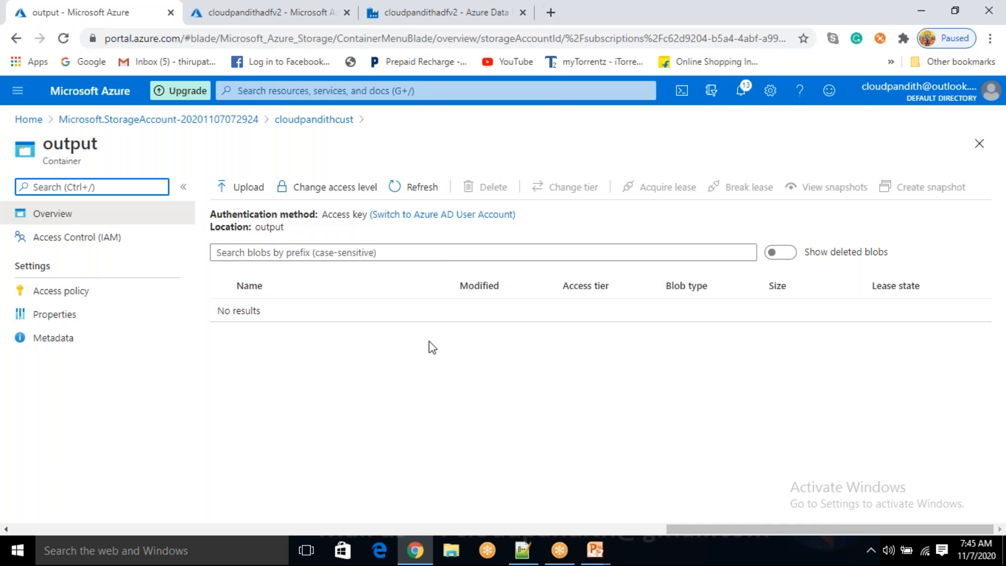
pyautogui.click(441, 24)
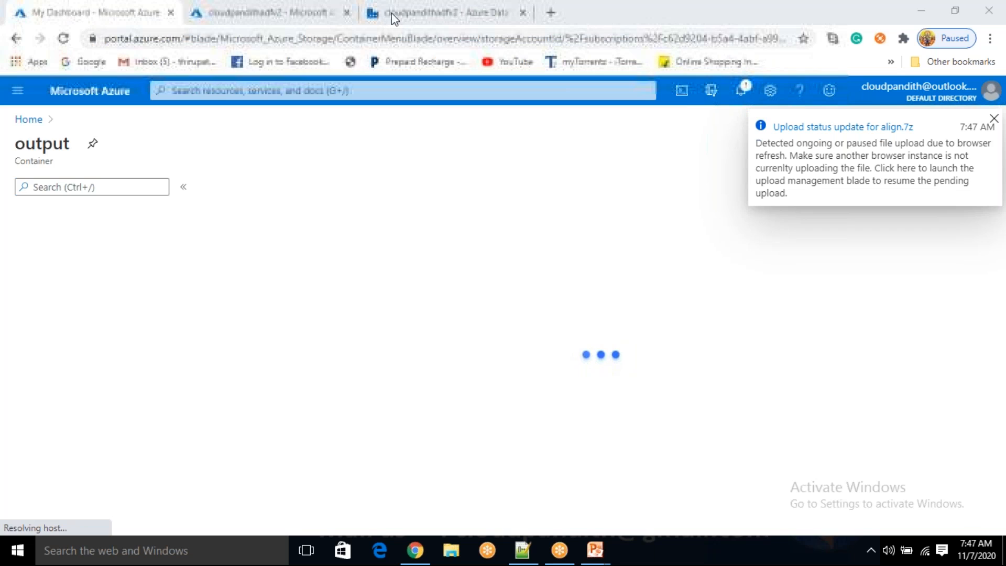
pyautogui.click(407, 23)
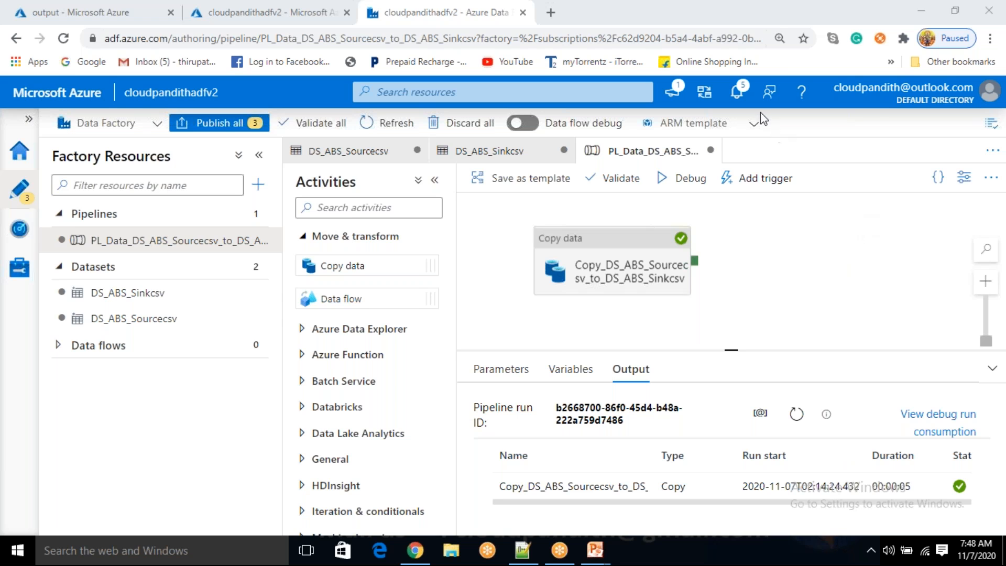
# Review the sinkcsvfile value in the copy activity's sink settings and check the output container in the Azure portal
pyautogui.click(630, 260)
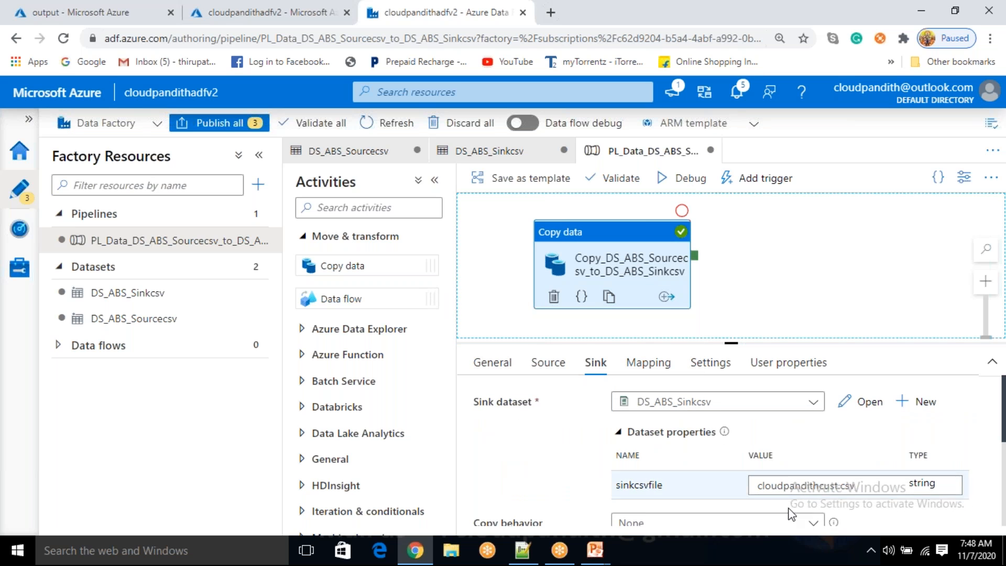
pyautogui.moveTo(593, 265); pyautogui.dragTo(602, 266)
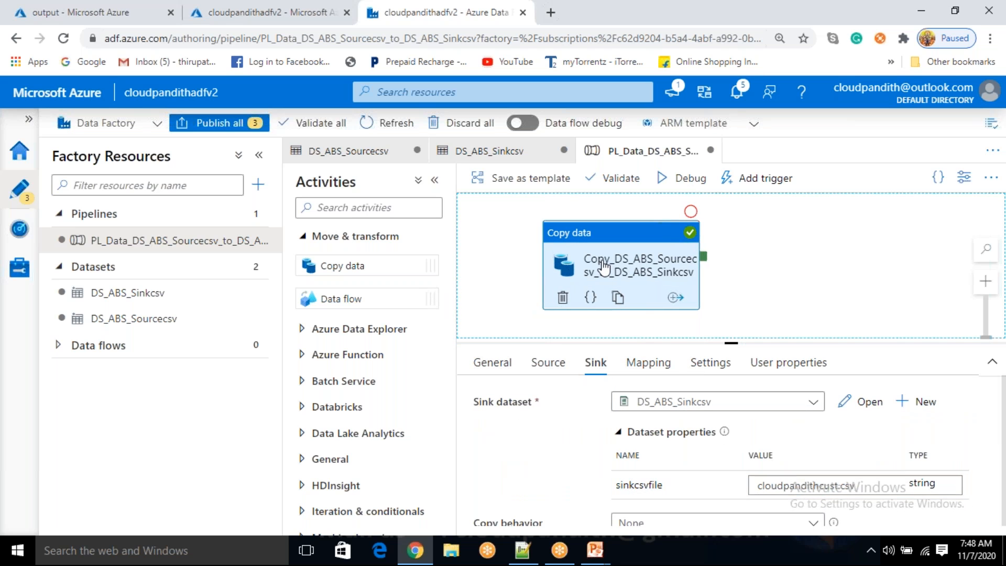
pyautogui.click(812, 485)
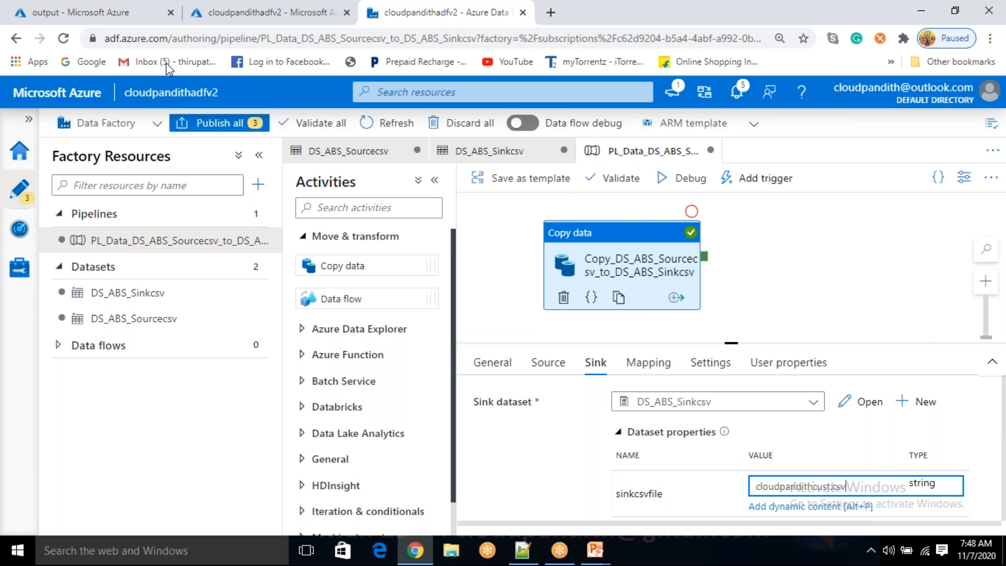
pyautogui.click(47, 7)
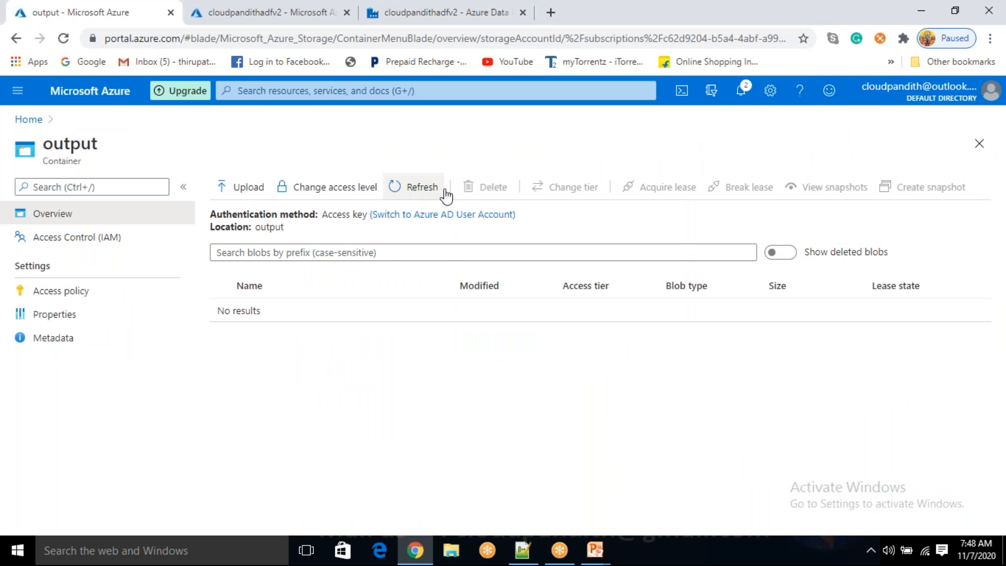
# Return to the pipeline, debug it with cloudpandithcust.csv as the sink file name, and refresh the run's status
pyautogui.click(474, 21)
pyautogui.click(664, 178)
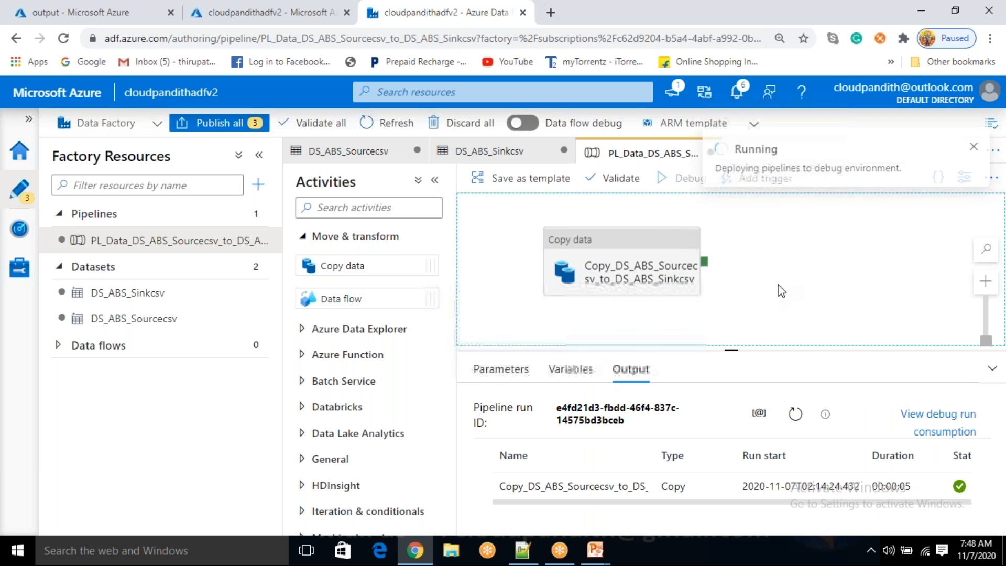
pyautogui.click(796, 412)
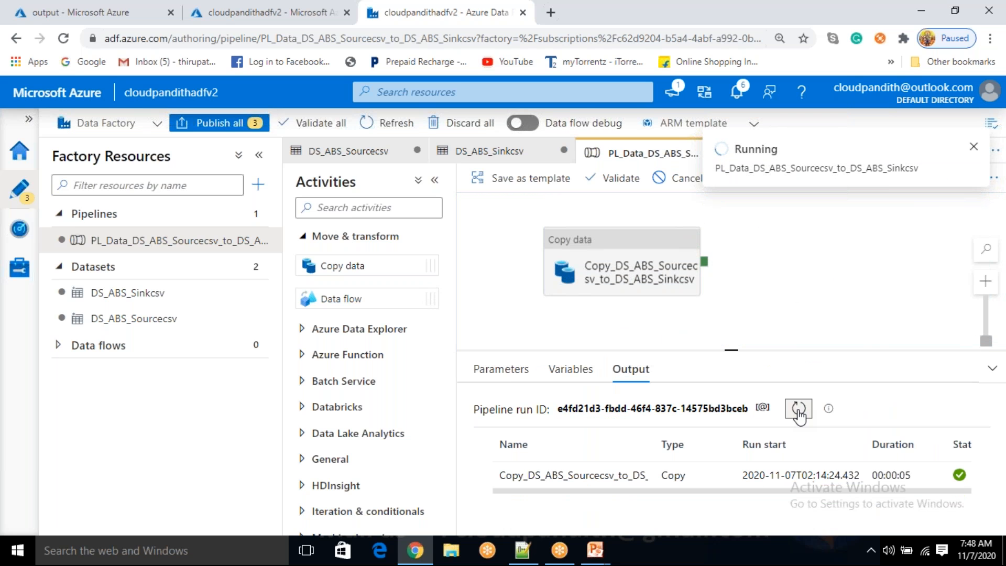
pyautogui.click(798, 417)
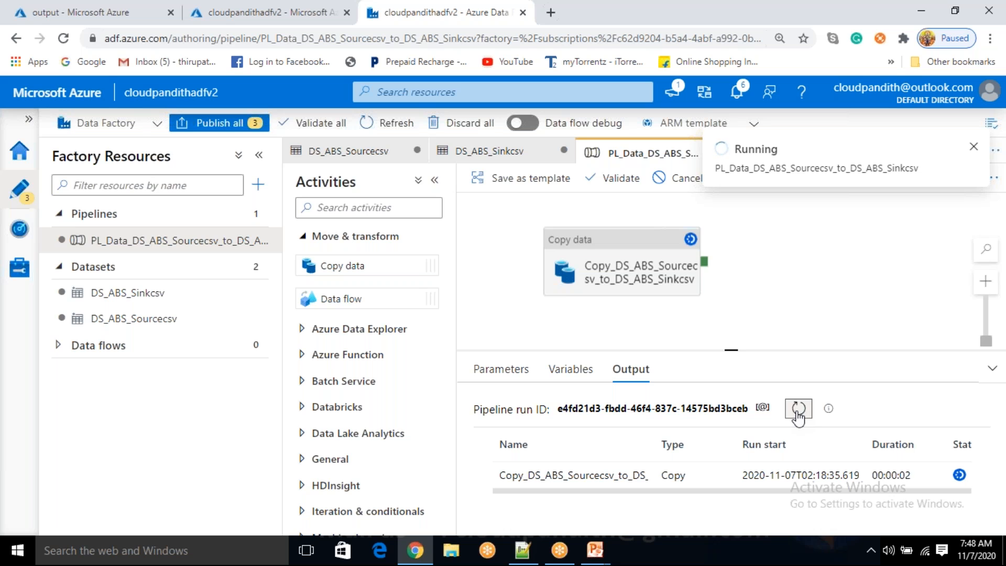
pyautogui.click(798, 418)
# Refresh the output container, open cloudpandithcust.csv to examine its contents, and close the file
pyautogui.click(116, 13)
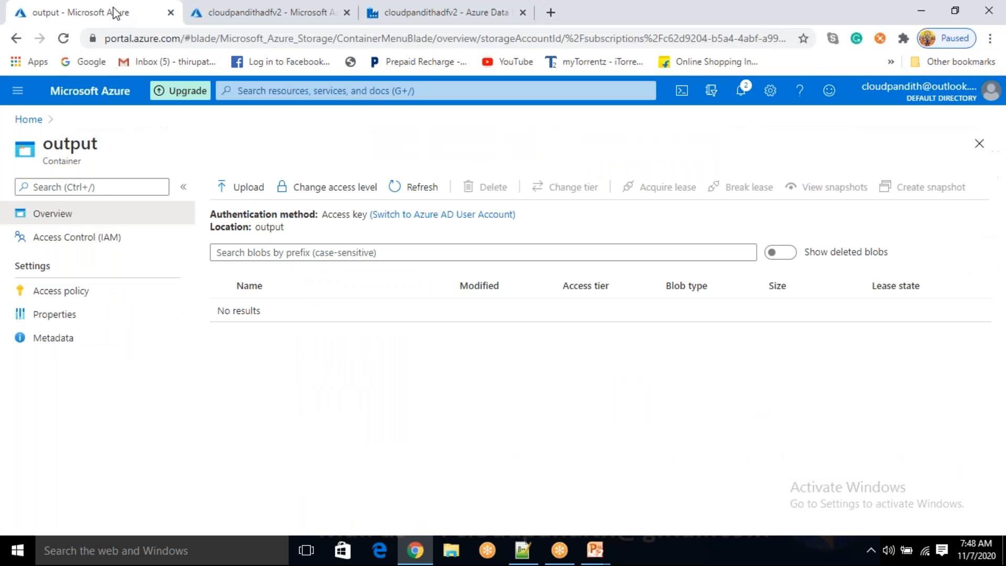
pyautogui.click(425, 188)
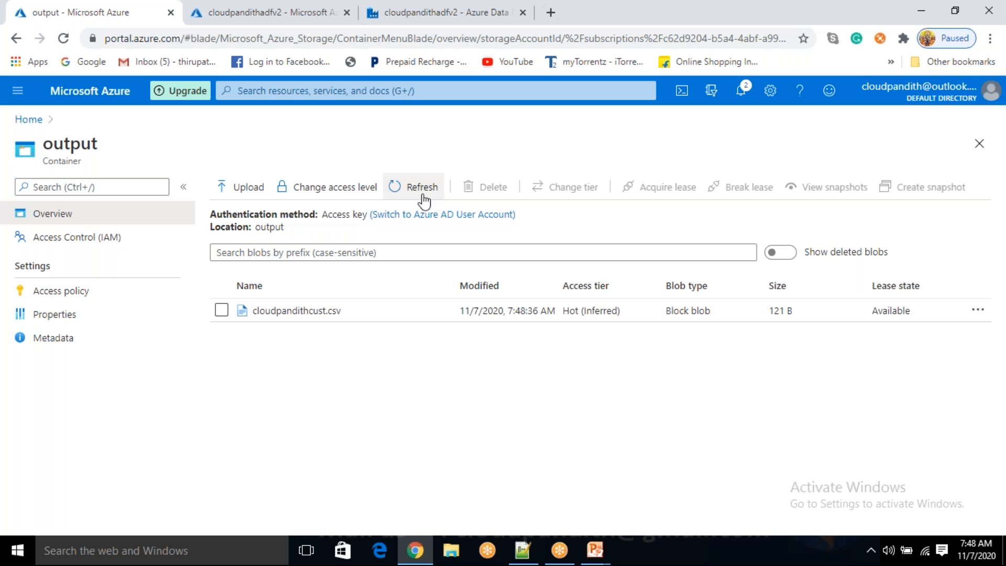
pyautogui.click(330, 312)
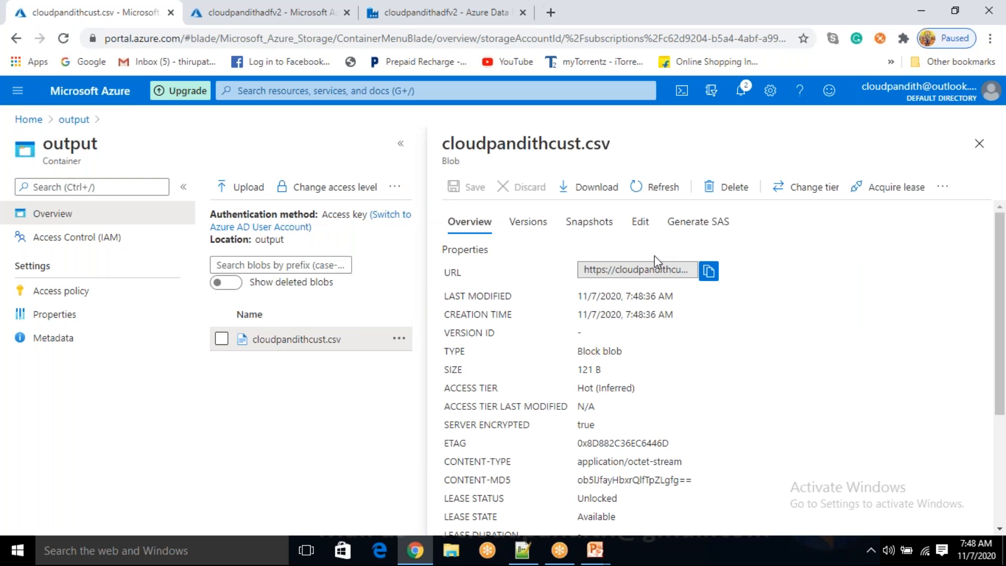
pyautogui.click(637, 224)
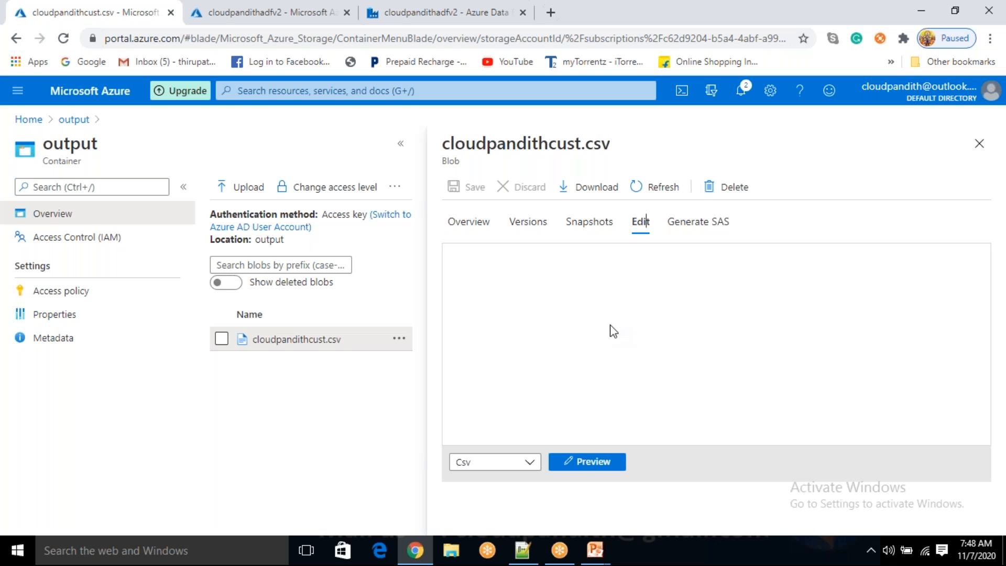
pyautogui.click(591, 318)
pyautogui.hotkey('ctrl', 'Home')
pyautogui.hotkey('ctrl', 'a')
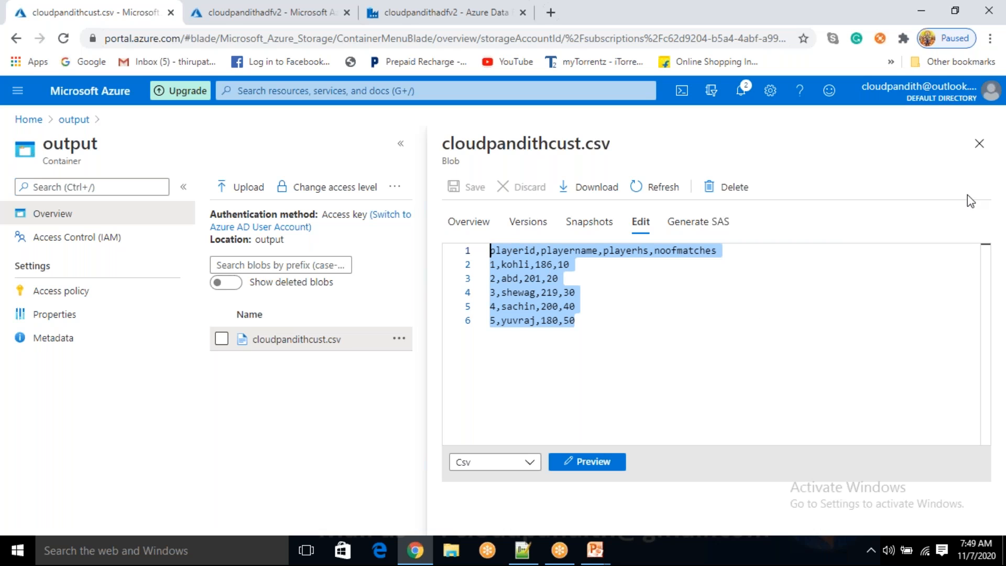
pyautogui.click(985, 149)
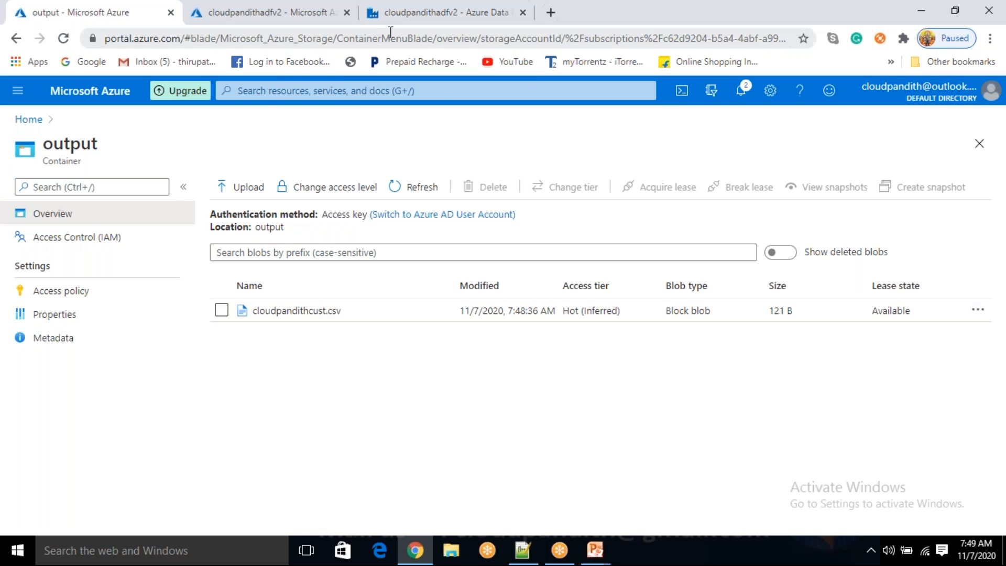
# Return to the data factory pipeline, dismiss the run notification, and review the copy activity's sink settings
pyautogui.click(409, 23)
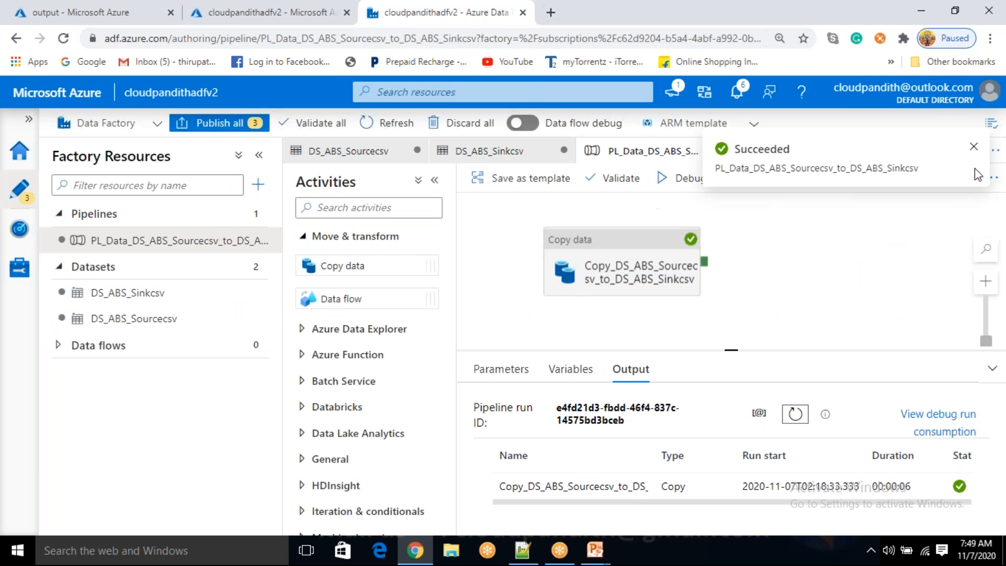
pyautogui.click(974, 147)
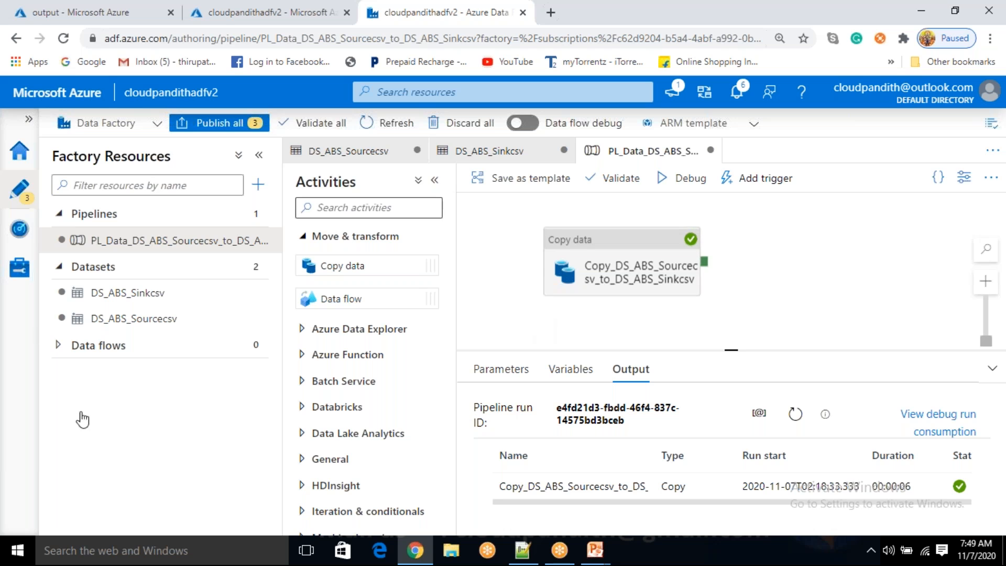
pyautogui.click(649, 268)
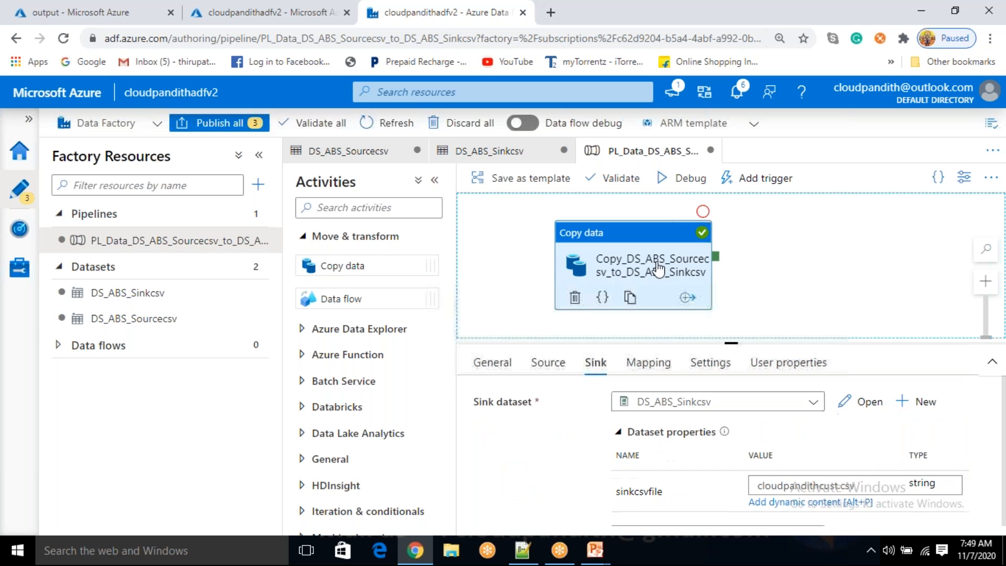
pyautogui.click(775, 288)
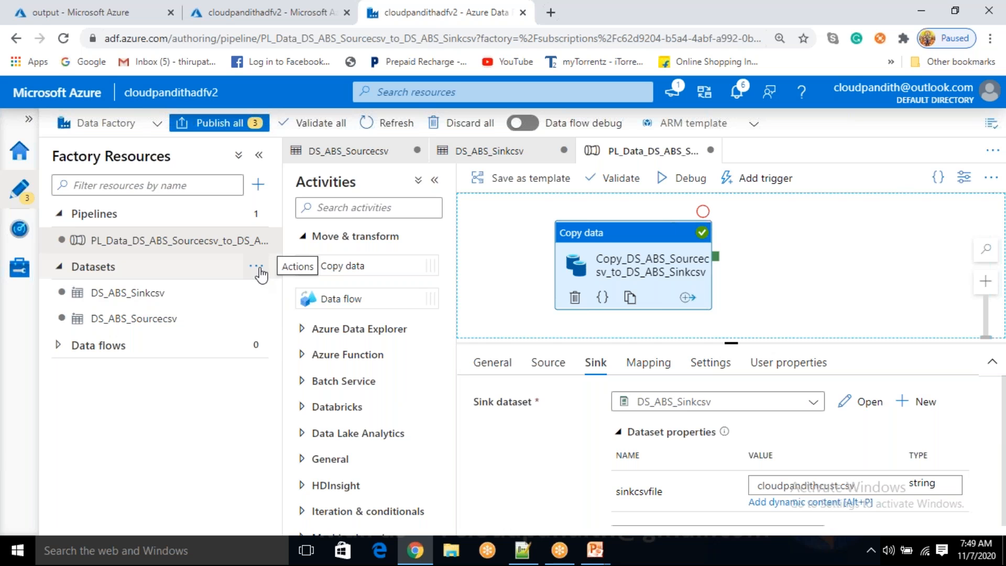
# Start a new dataset that uses Azure Blob Storage as the data store and Json as the format
pyautogui.click(256, 266)
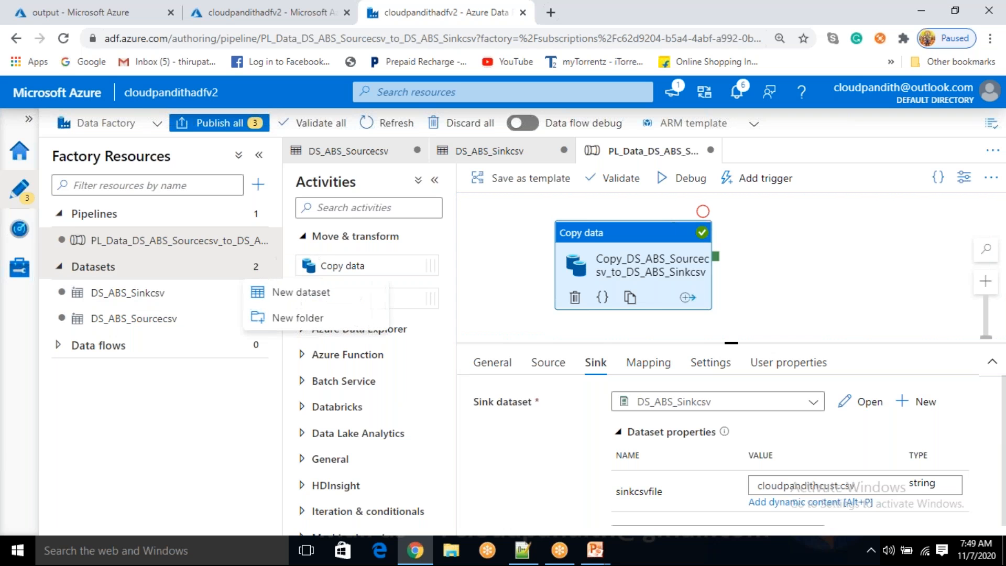
pyautogui.click(298, 293)
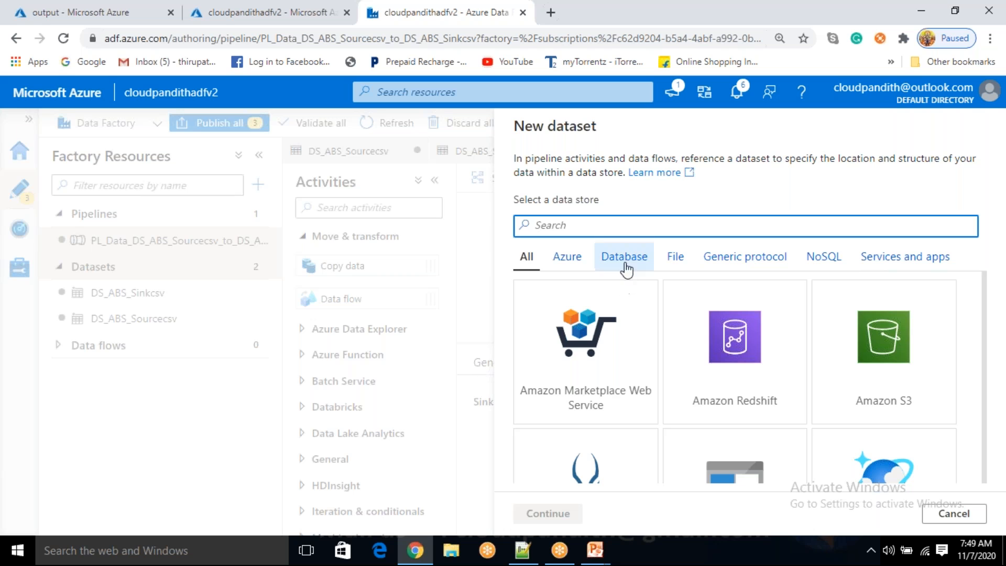
pyautogui.scroll(-3, 768, 404)
pyautogui.click(743, 384)
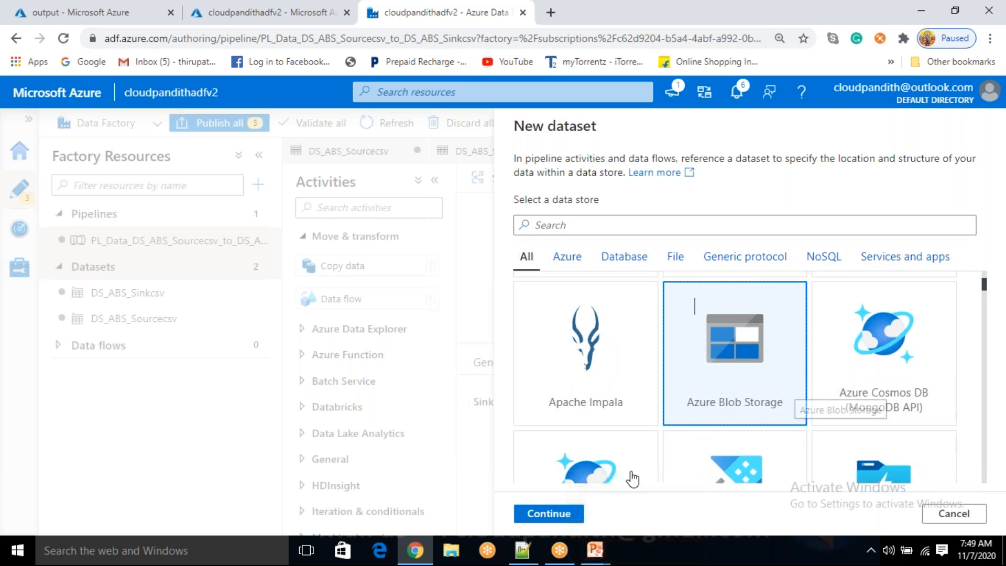
pyautogui.click(557, 513)
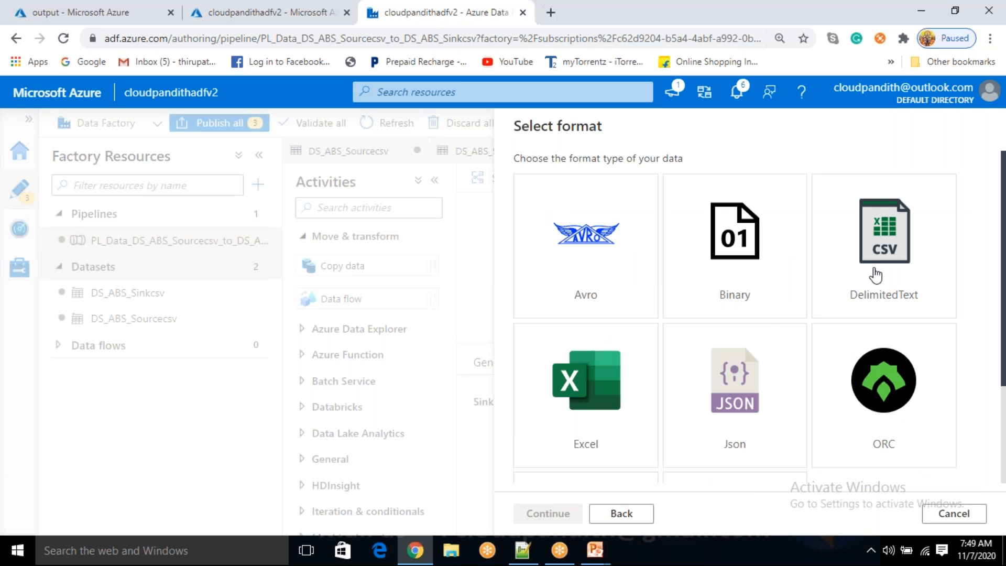
pyautogui.click(748, 395)
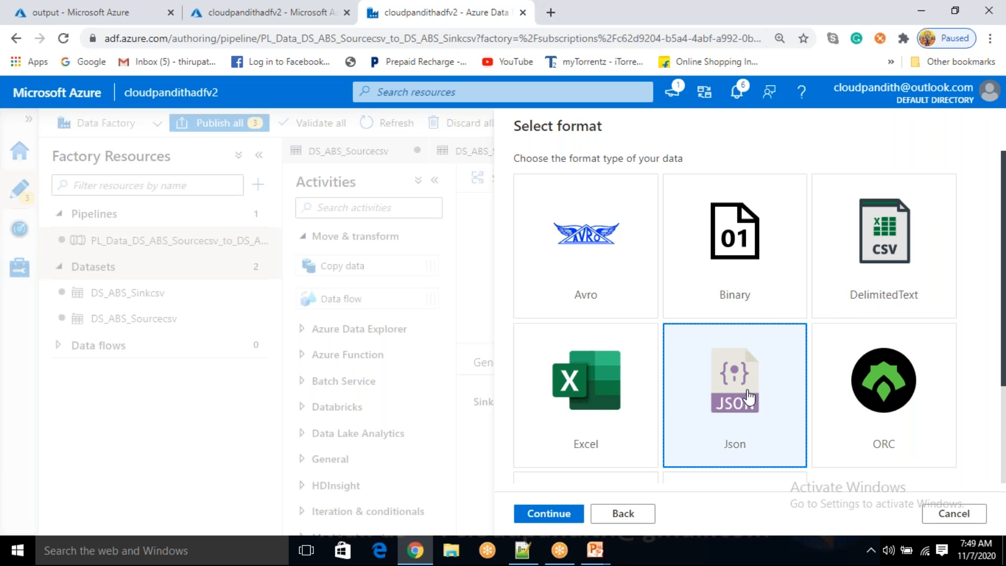
pyautogui.scroll(-2, 748, 391)
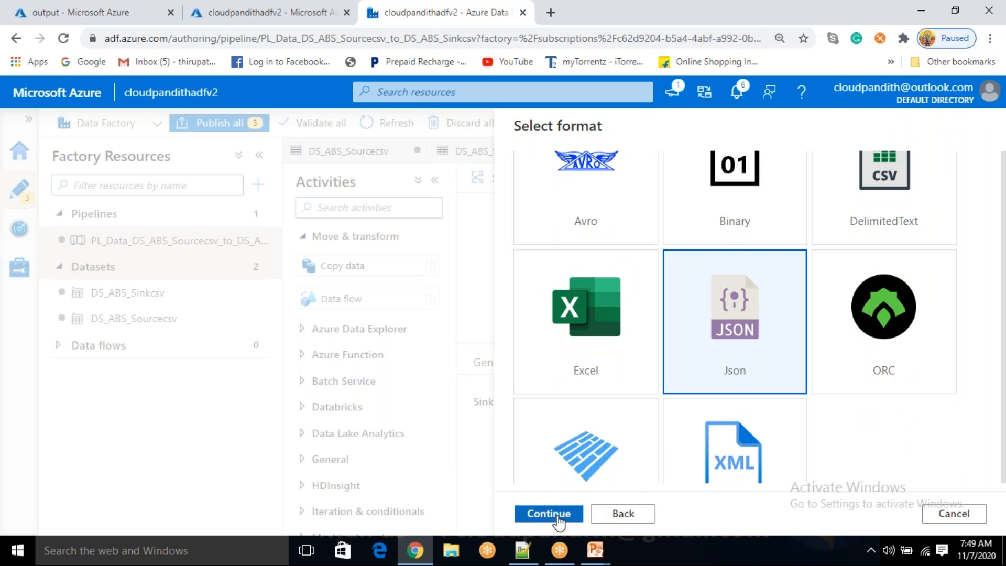
pyautogui.click(542, 514)
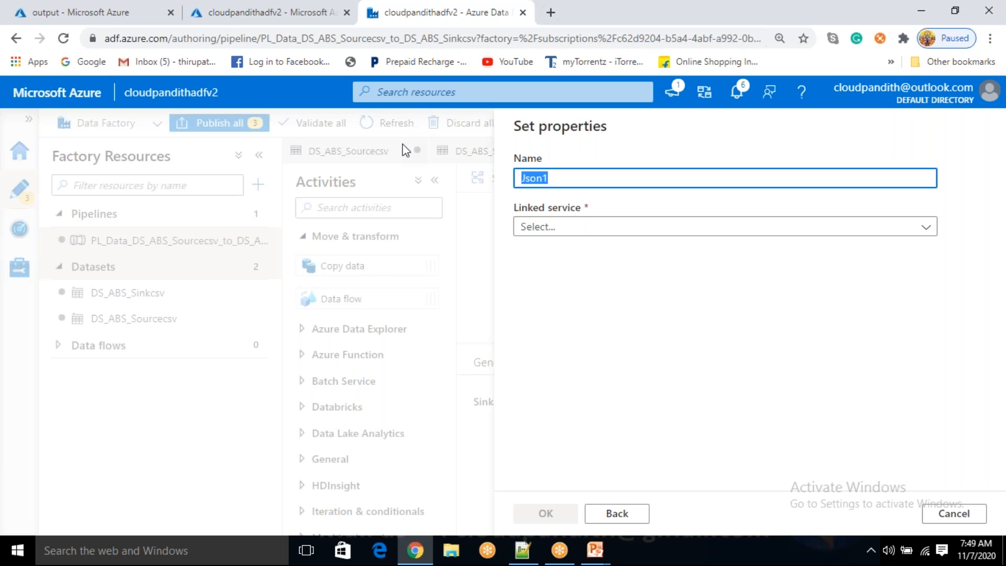
# Name the new dataset DS_ABS_Sourcejson and assign it the LS_ABS linked service
pyautogui.press('BackSpace')
pyautogui.write('DS_ABS_Sourcejson')
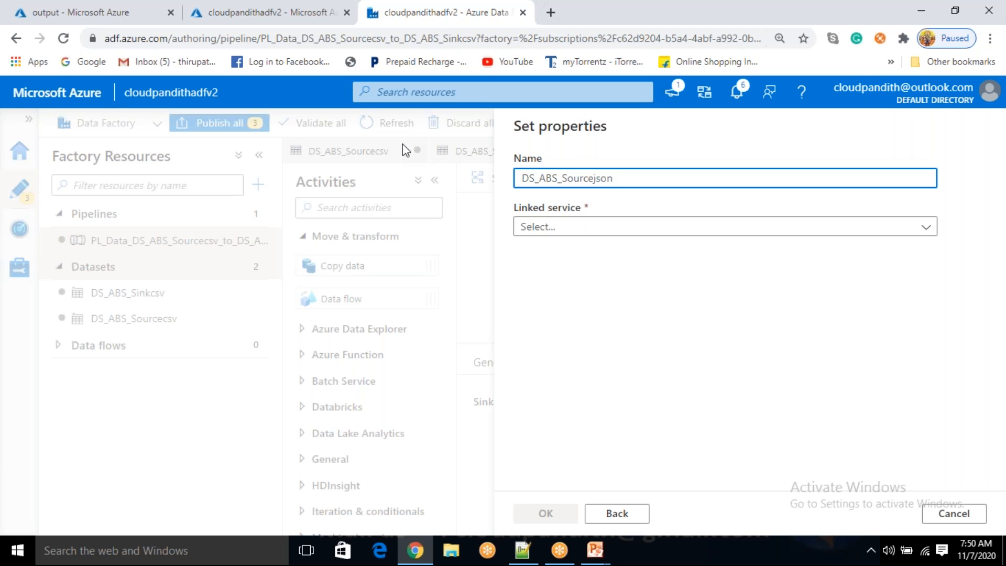
pyautogui.click(584, 234)
pyautogui.click(545, 330)
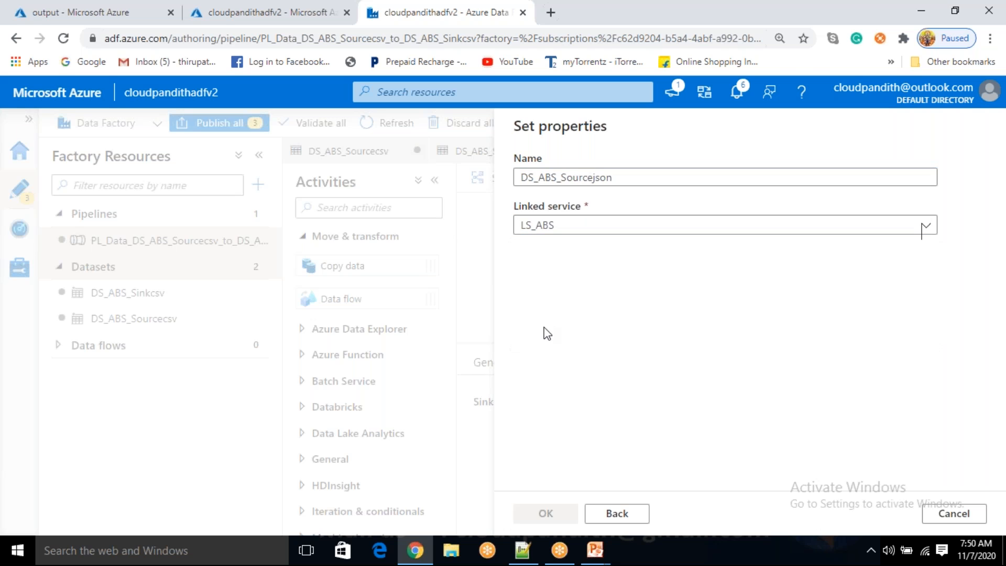
pyautogui.click(569, 275)
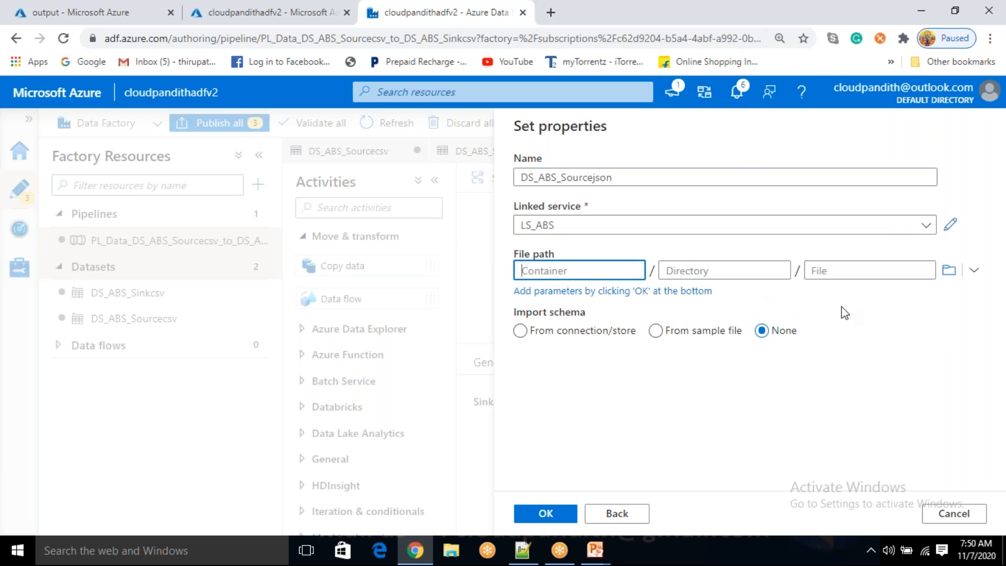
# Set the dataset's file path to the input container without a file name, create the dataset, and hide its properties
pyautogui.click(948, 269)
pyautogui.click(676, 231)
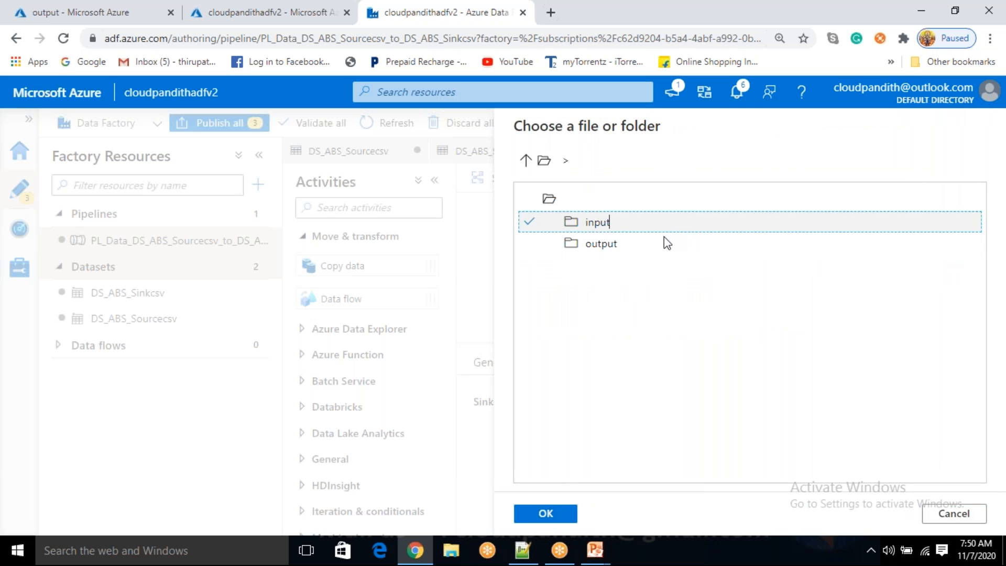
pyautogui.click(536, 516)
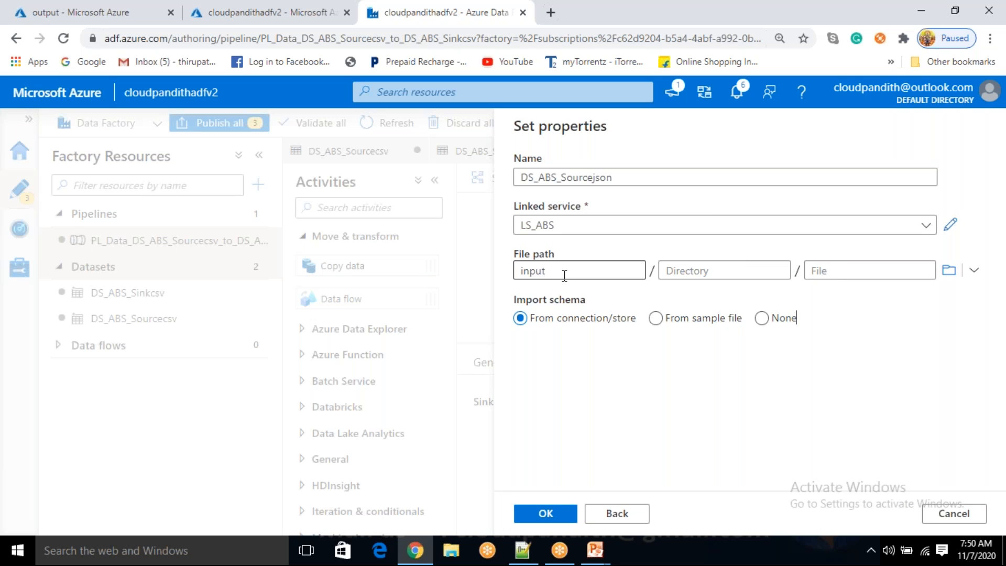
pyautogui.click(841, 268)
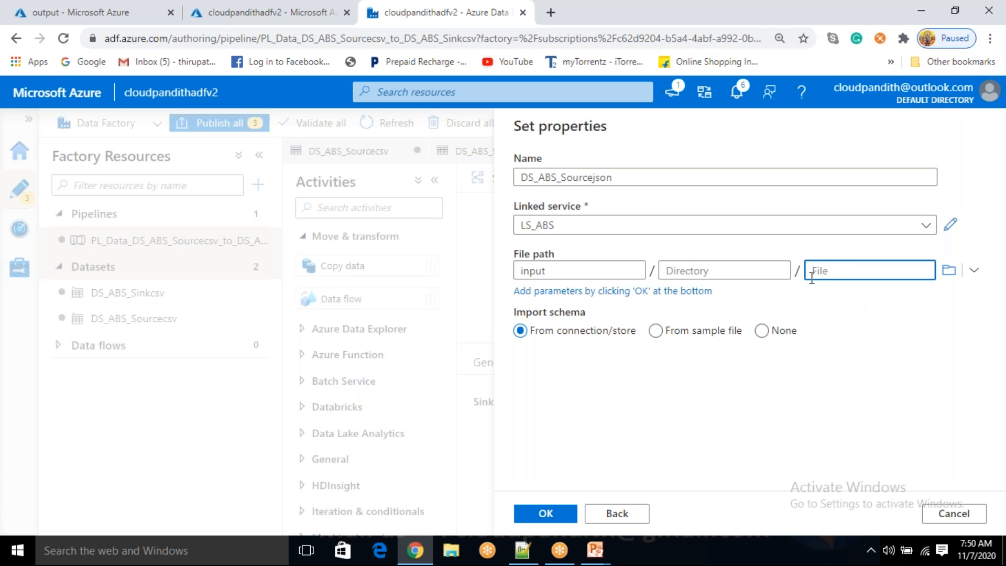
pyautogui.click(545, 516)
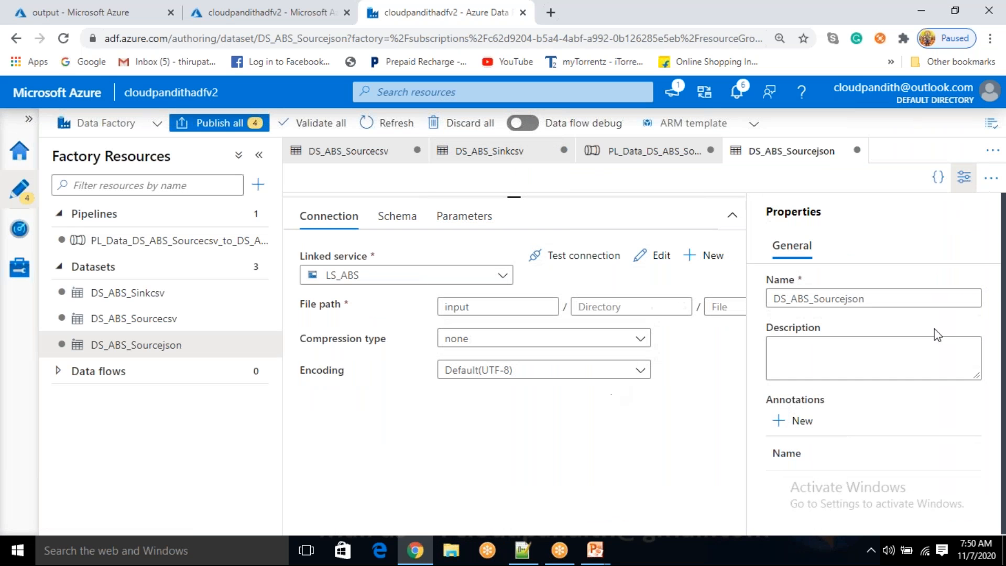
pyautogui.click(964, 178)
pyautogui.click(645, 196)
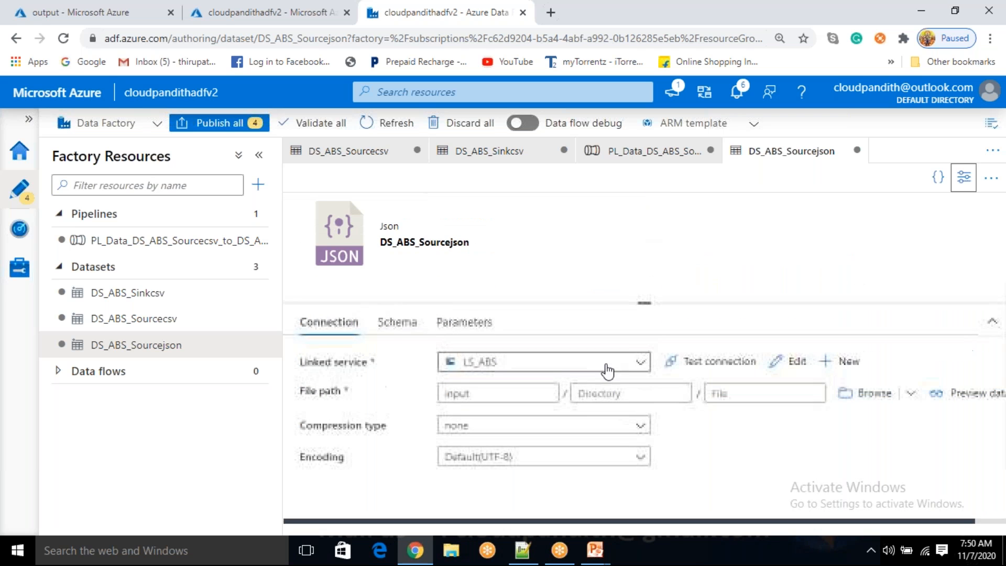
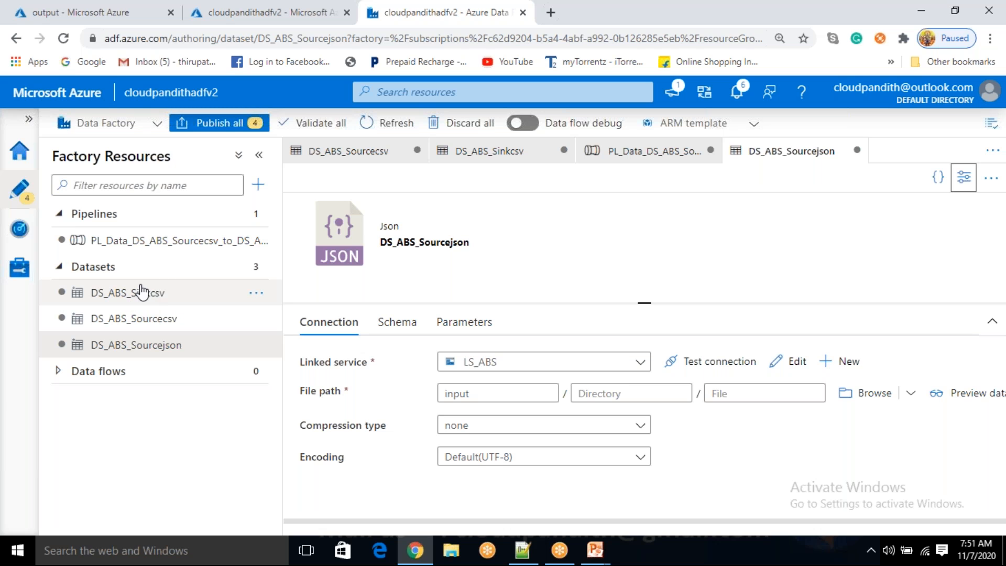
# Create a new pipeline and add a Copy data activity to its canvas
pyautogui.click(258, 189)
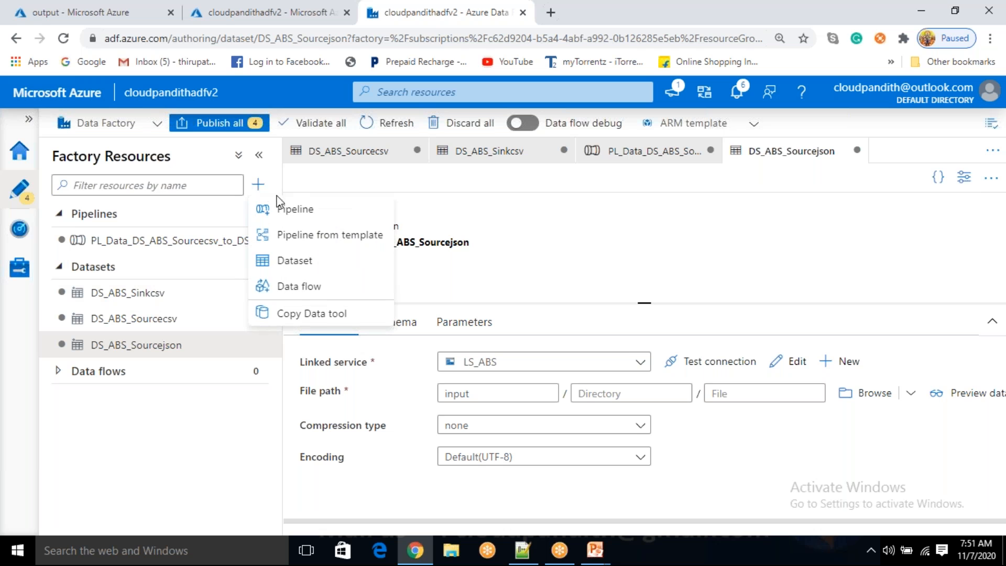
pyautogui.click(286, 210)
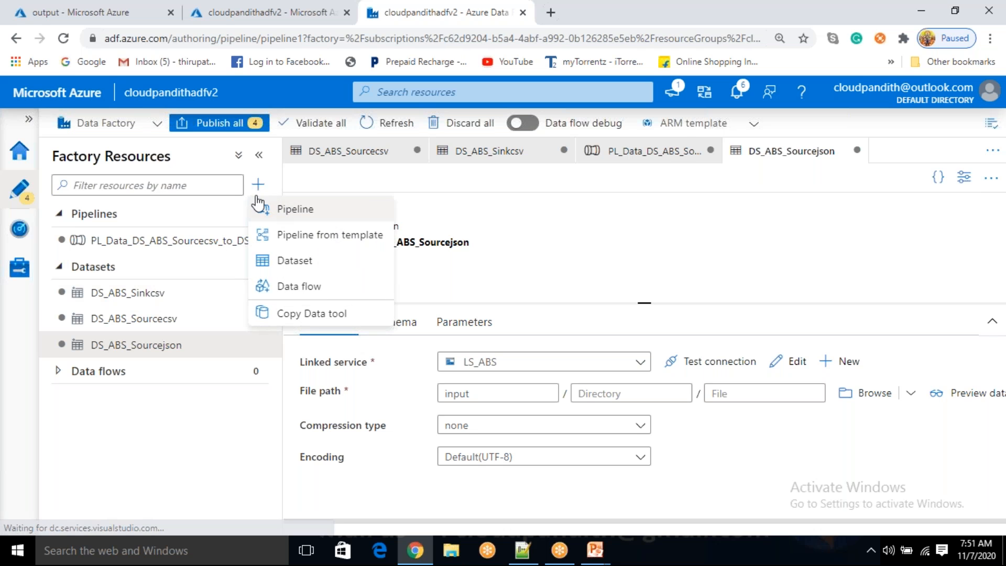
pyautogui.click(343, 238)
pyautogui.moveTo(336, 265); pyautogui.dragTo(524, 267)
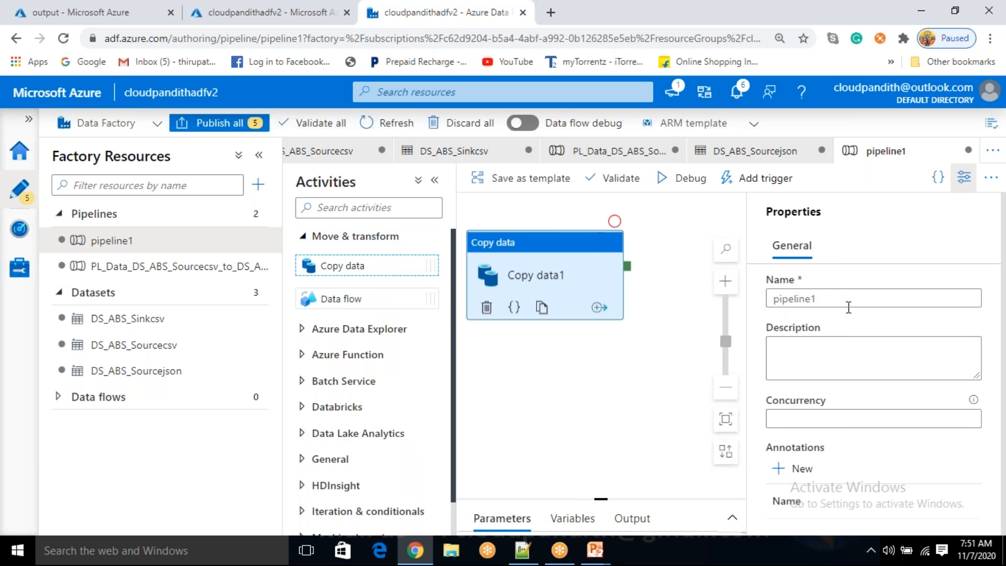
# Rename the new pipeline as PL_Data_DS_ABS_Sourcejson_to_DS_ABS_Sinkcsv and hide its properties
pyautogui.moveTo(849, 297); pyautogui.dragTo(768, 327)
pyautogui.press('BackSpace')
pyautogui.write('cust.csv')
pyautogui.hotkey('ctrl', 'a')
pyautogui.press('BackSpace')
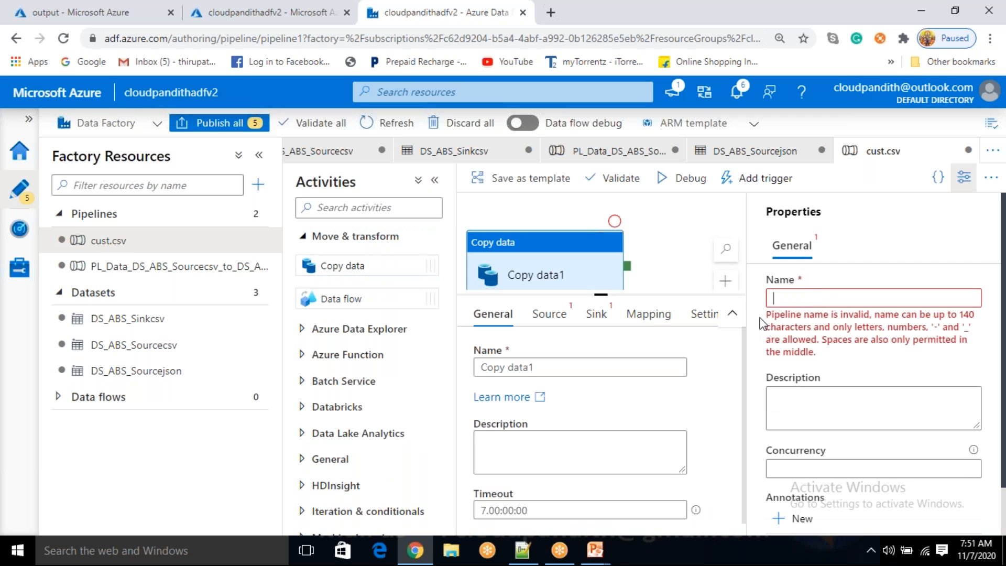
pyautogui.write('PL_D')
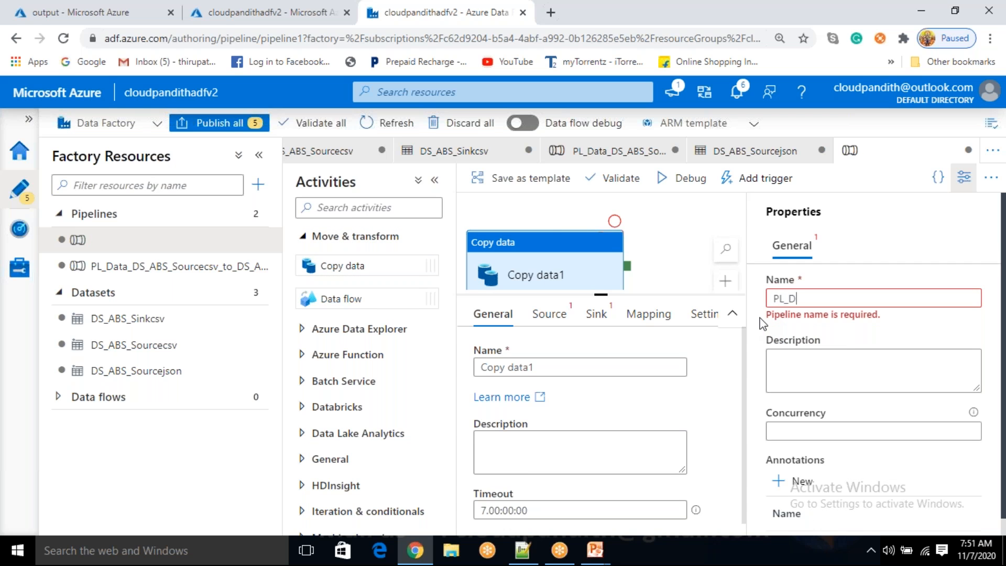
pyautogui.write('ata_')
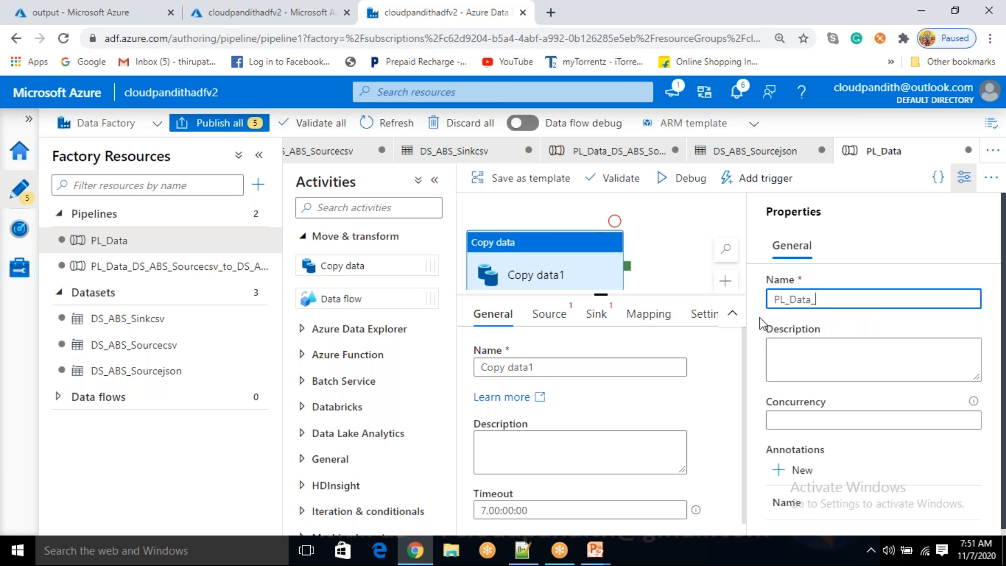
pyautogui.write('DS_ABS')
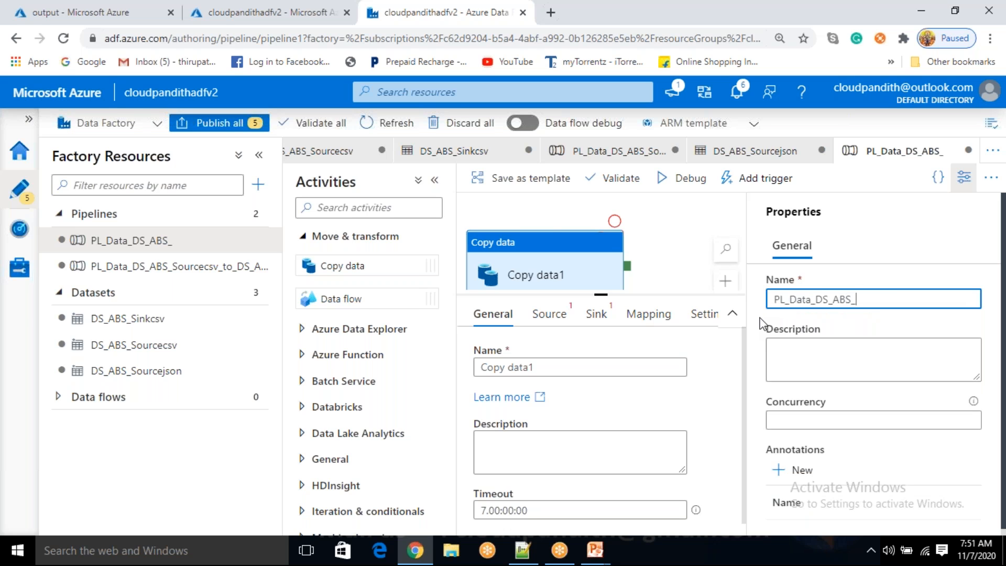
pyautogui.write('_Sourcejons_')
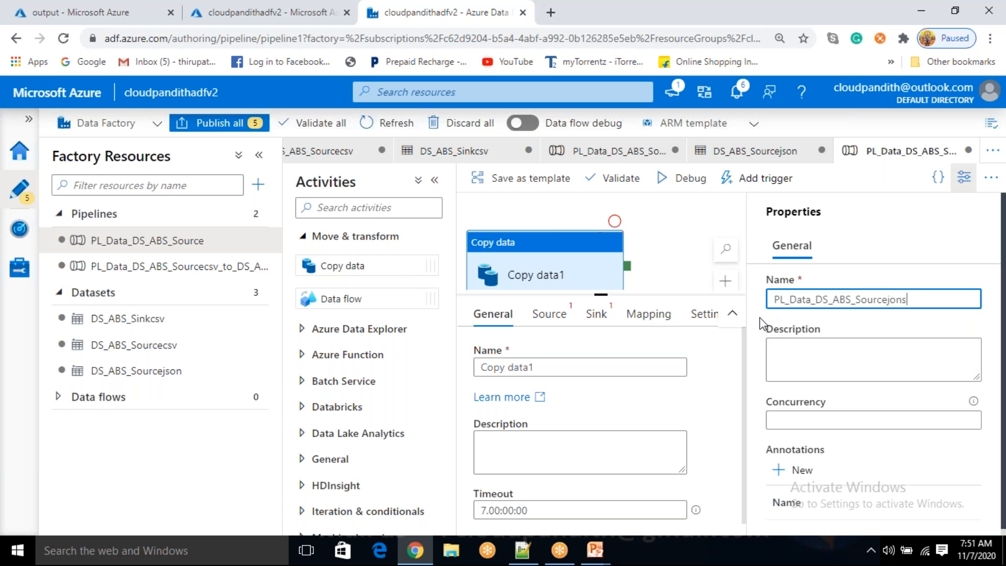
pyautogui.press('BackSpace')
pyautogui.press('BackSpace')
pyautogui.press('BackSpace')
pyautogui.press('BackSpace')
pyautogui.write('son_to_DS_ABS_')
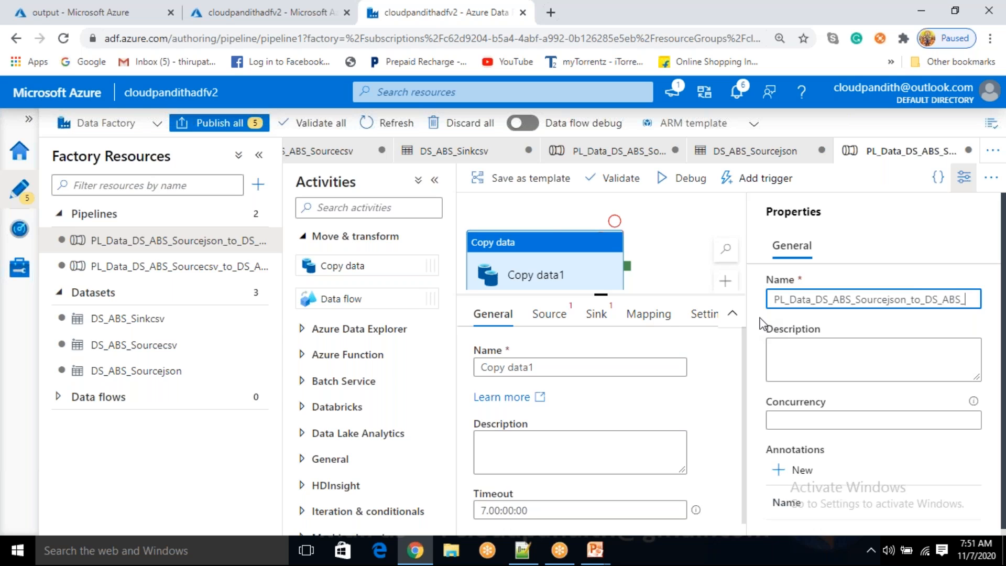
pyautogui.write('sINK')
pyautogui.press('BackSpace')
pyautogui.press('BackSpace')
pyautogui.press('BackSpace')
pyautogui.write('SinkCsv')
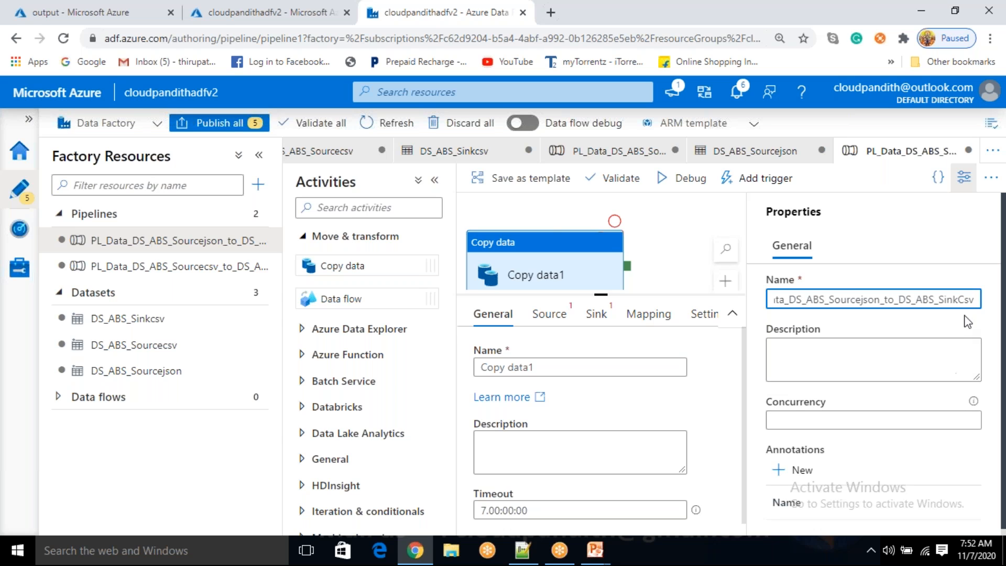
pyautogui.click(961, 296)
pyautogui.press('BackSpace')
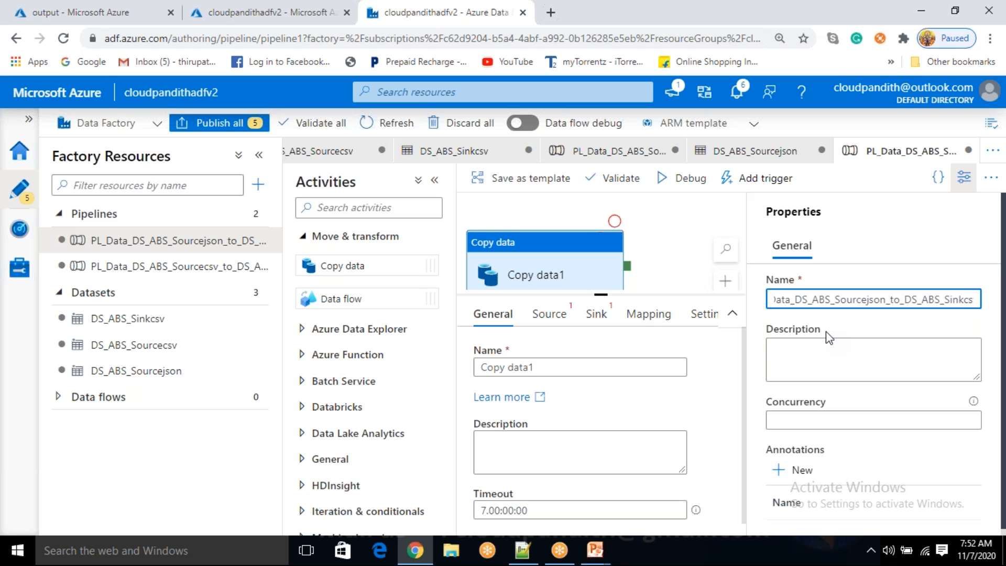
pyautogui.write('v')
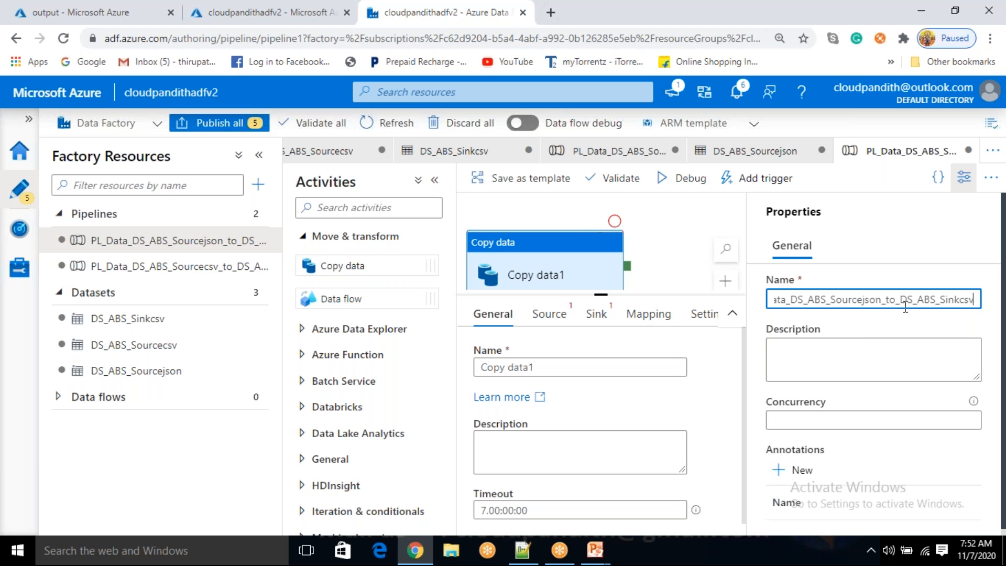
pyautogui.moveTo(898, 301); pyautogui.dragTo(937, 305)
pyautogui.click(968, 178)
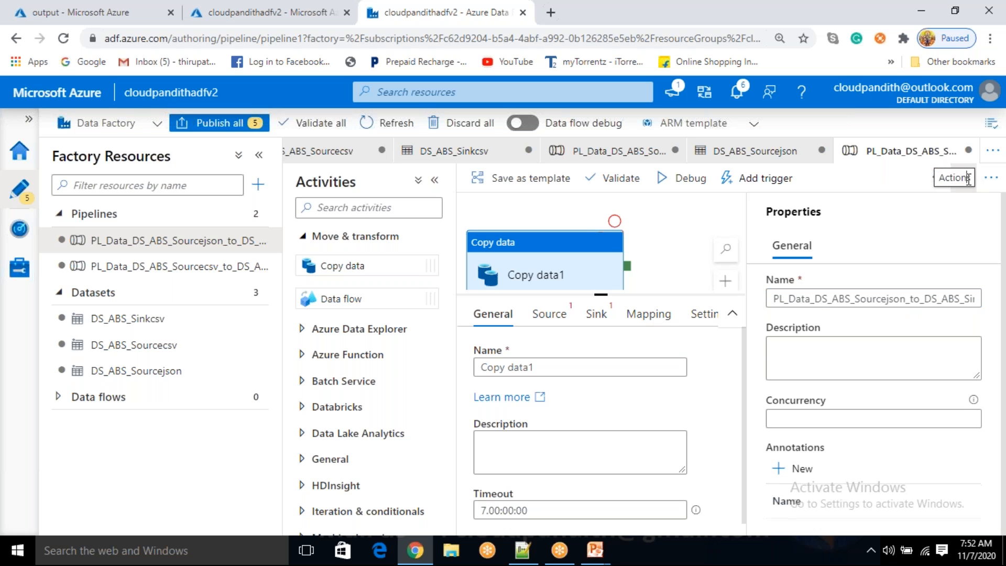
pyautogui.click(964, 177)
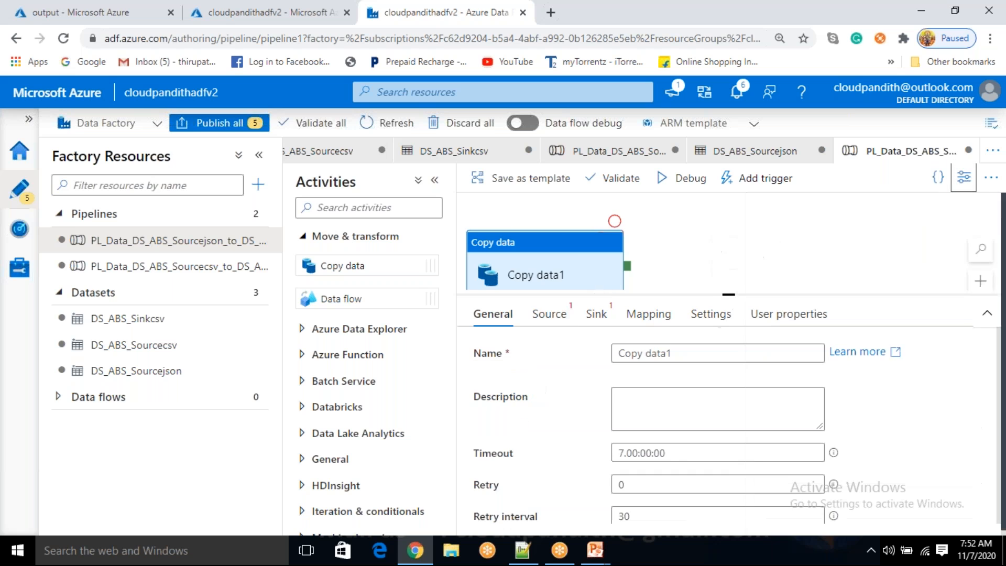
# Set the Copy data activity's source dataset to DS_ABS_Sourcejson and its sink dataset to DS_ABS_Sinkcsv
pyautogui.moveTo(579, 262); pyautogui.dragTo(681, 242)
pyautogui.click(549, 314)
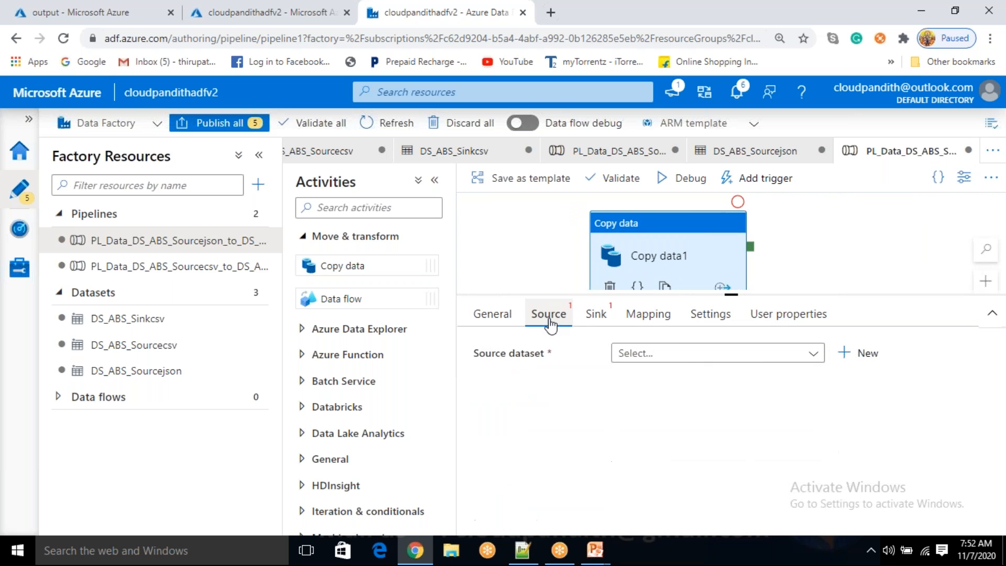
pyautogui.click(679, 351)
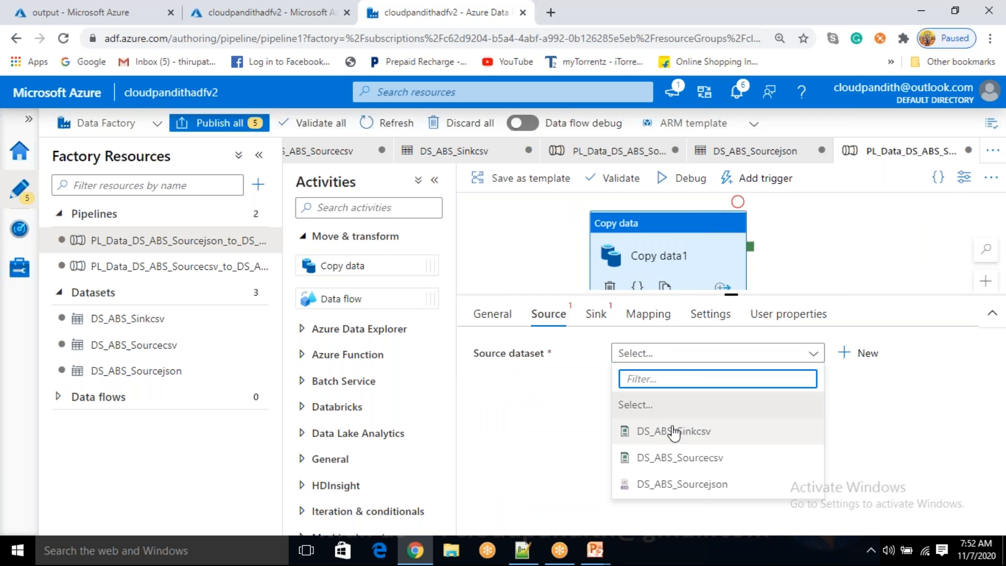
pyautogui.click(673, 484)
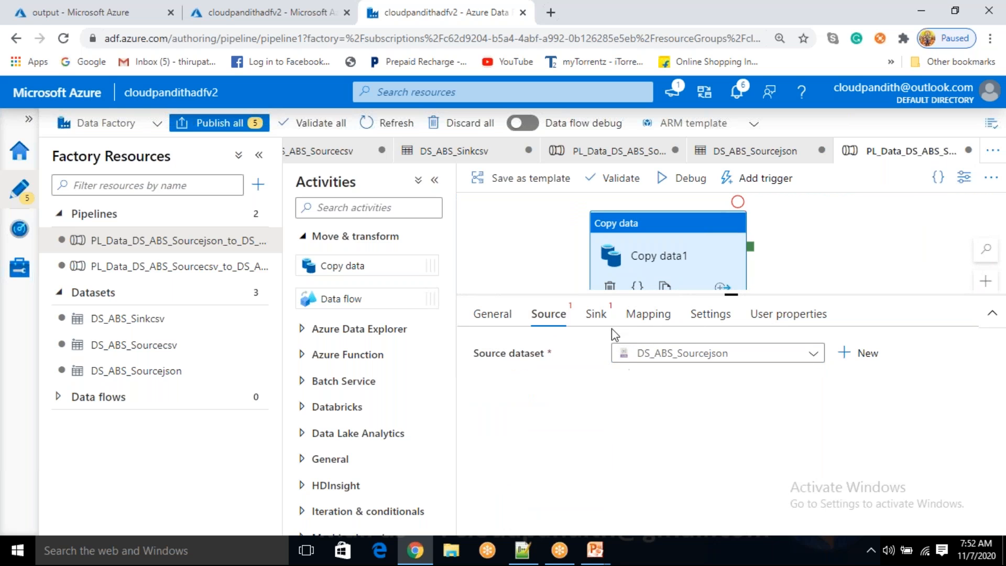
pyautogui.click(597, 316)
pyautogui.click(644, 354)
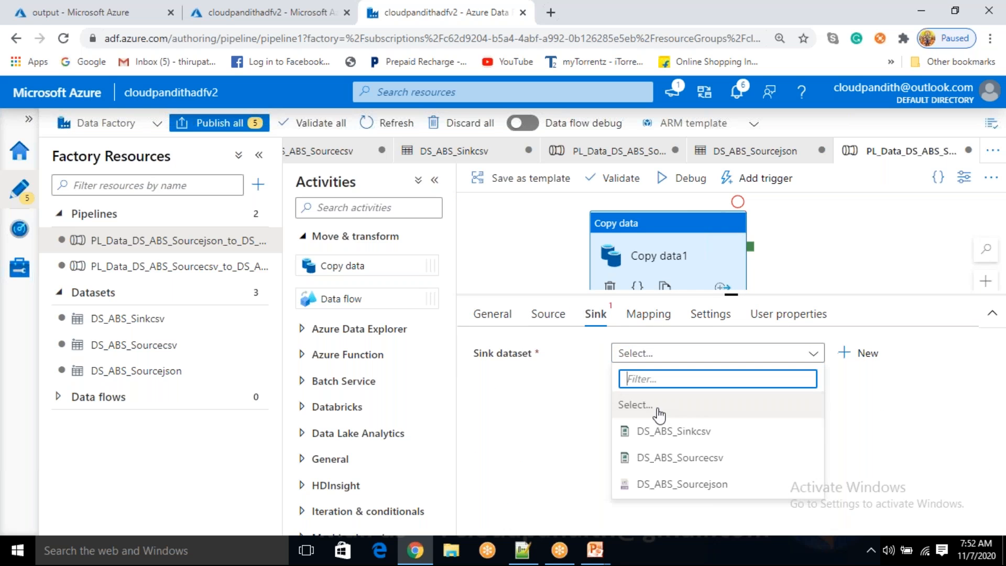
pyautogui.click(661, 432)
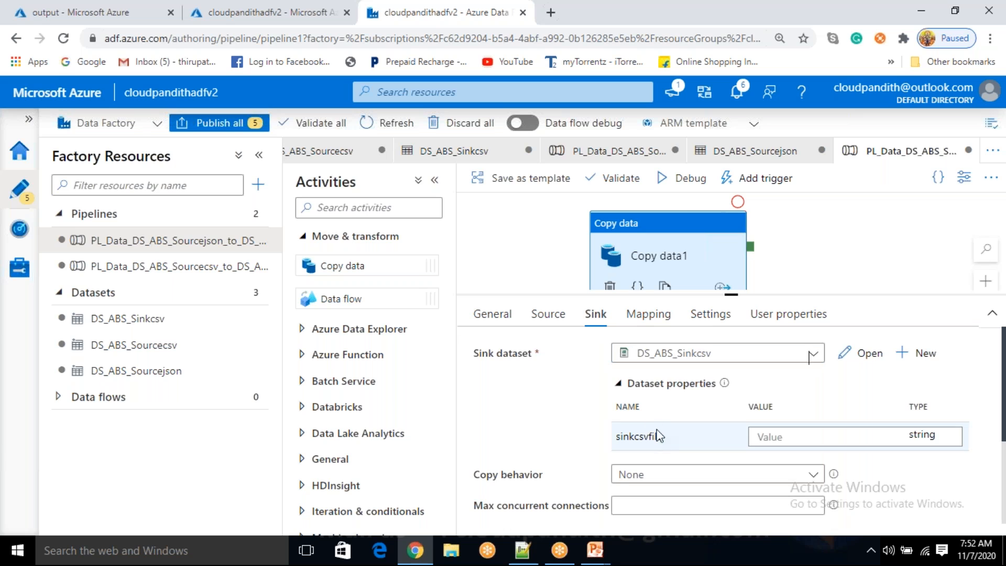
pyautogui.click(769, 439)
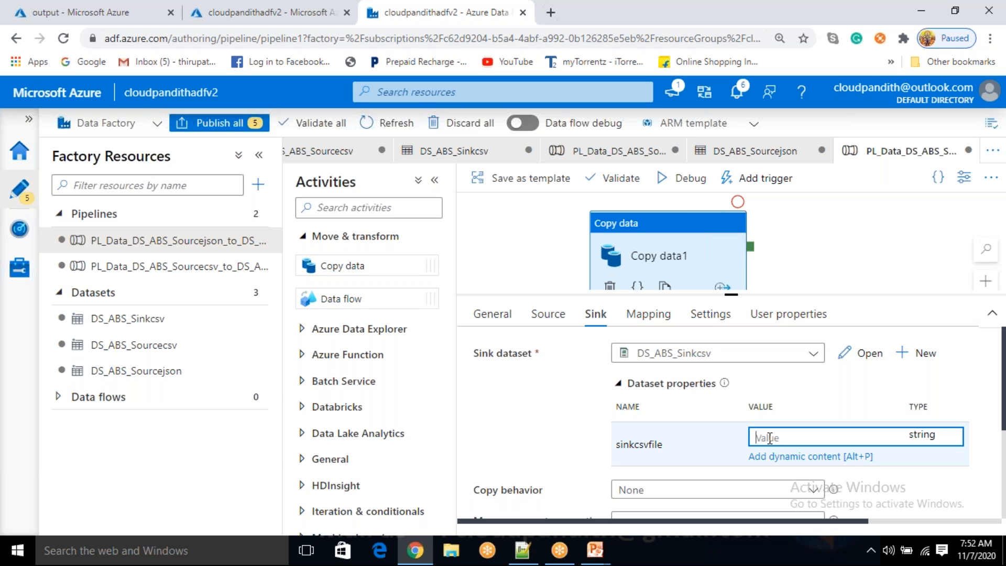
# Add a string parameter named sourcejsonfile to the DS_ABS_Sourcejson dataset
pyautogui.click(546, 315)
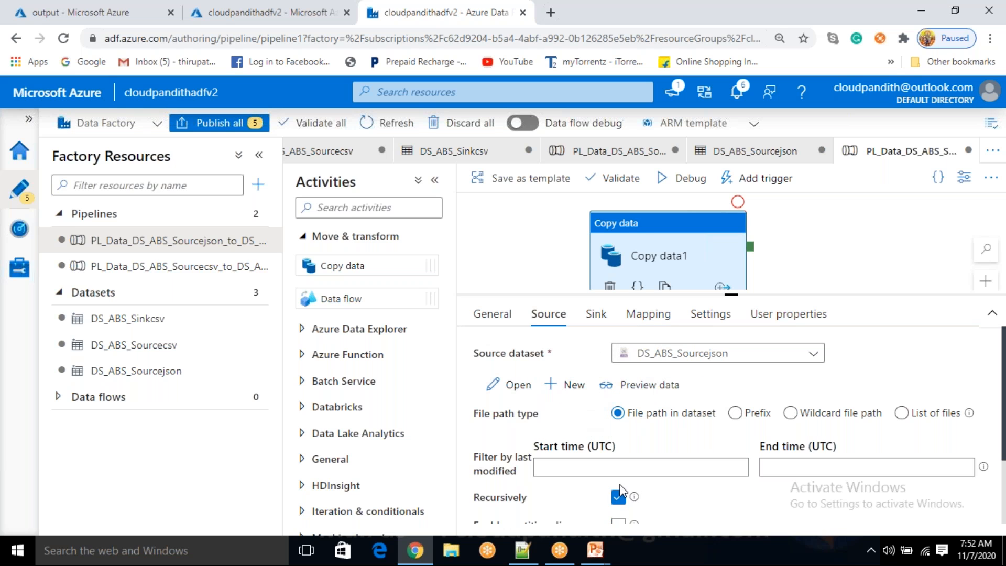
pyautogui.click(166, 372)
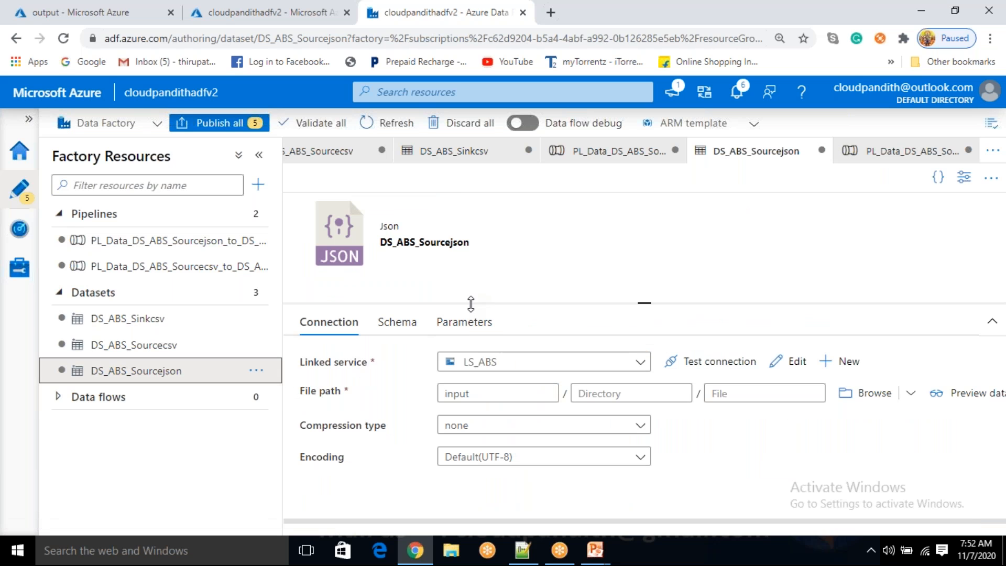
pyautogui.click(470, 321)
pyautogui.click(334, 367)
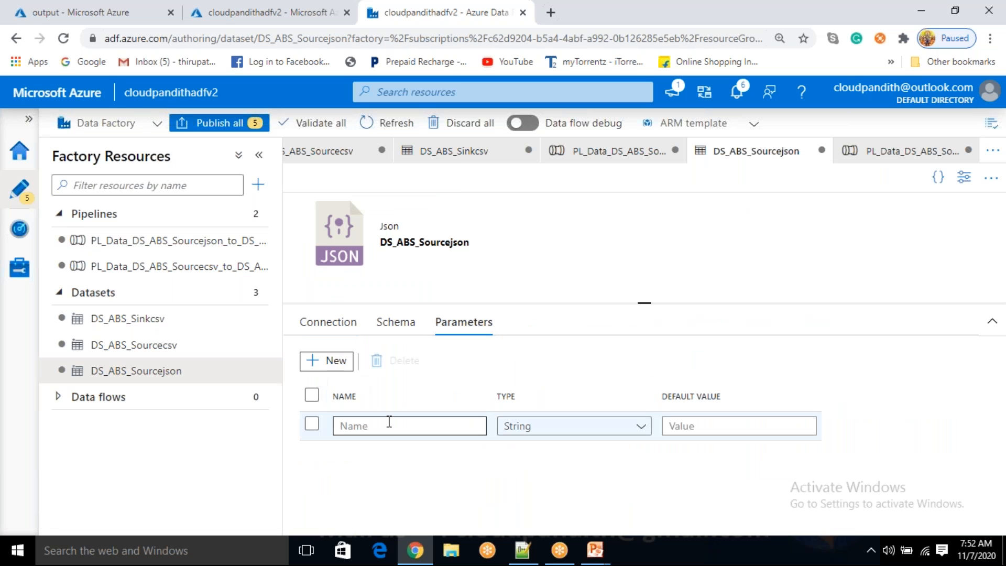
pyautogui.click(389, 421)
pyautogui.write('sourcejson')
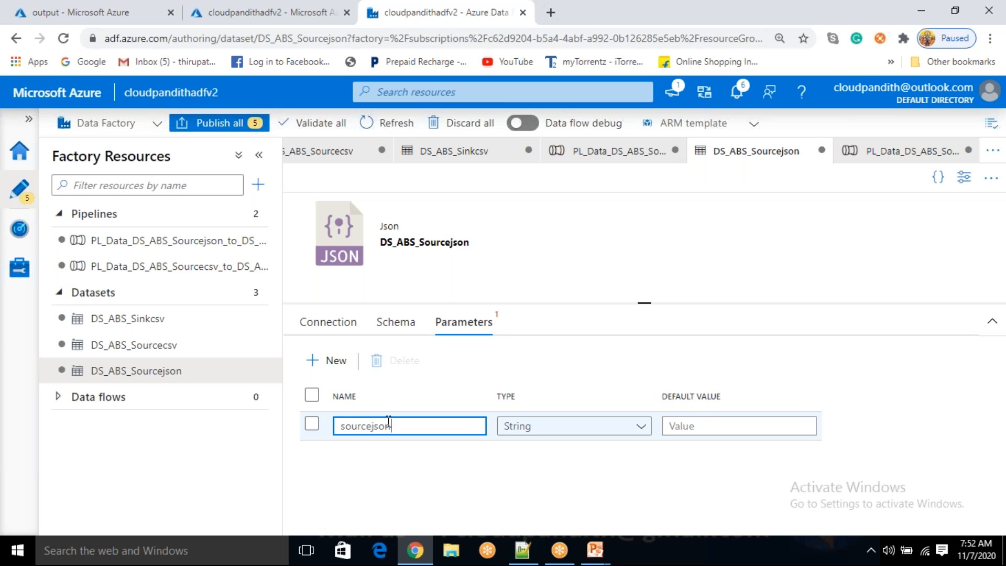
pyautogui.write('file')
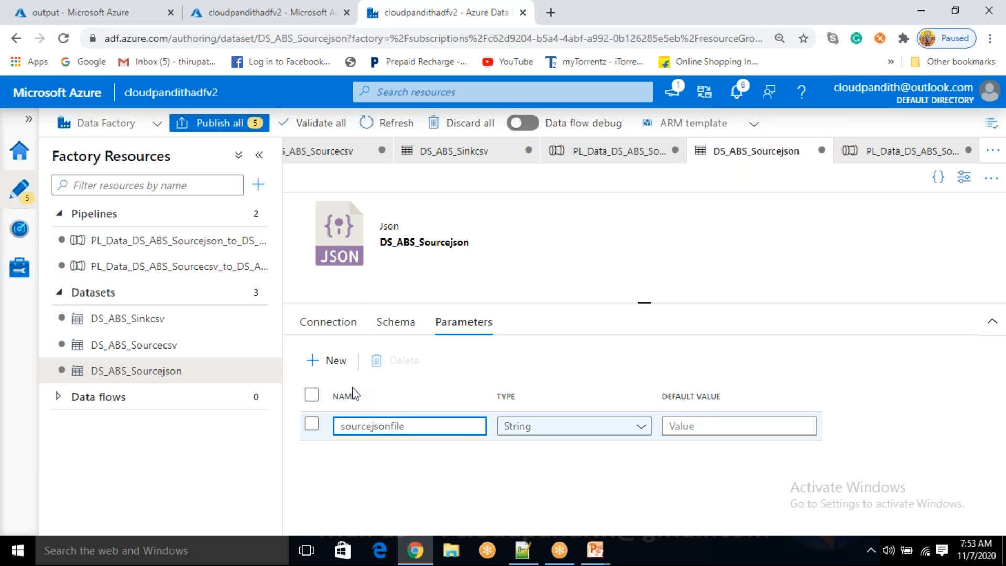
pyautogui.click(328, 321)
pyautogui.click(710, 393)
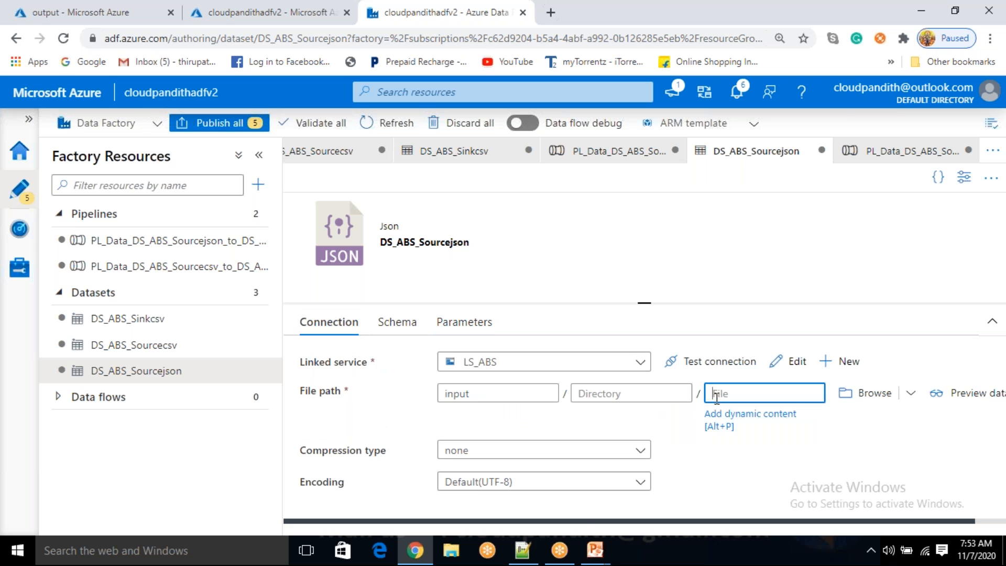
pyautogui.click(719, 418)
pyautogui.scroll(-2, 671, 426)
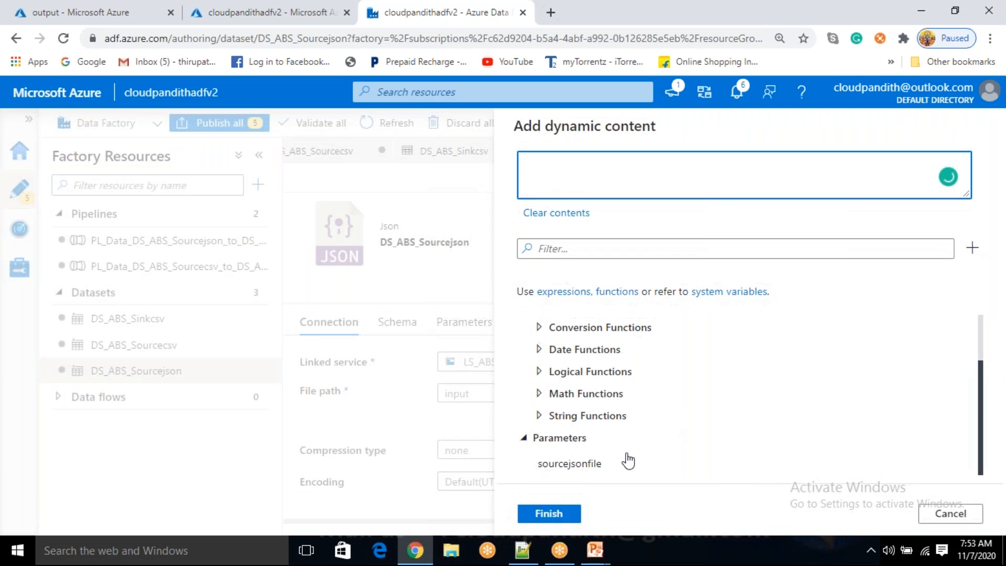
pyautogui.click(611, 468)
pyautogui.click(548, 513)
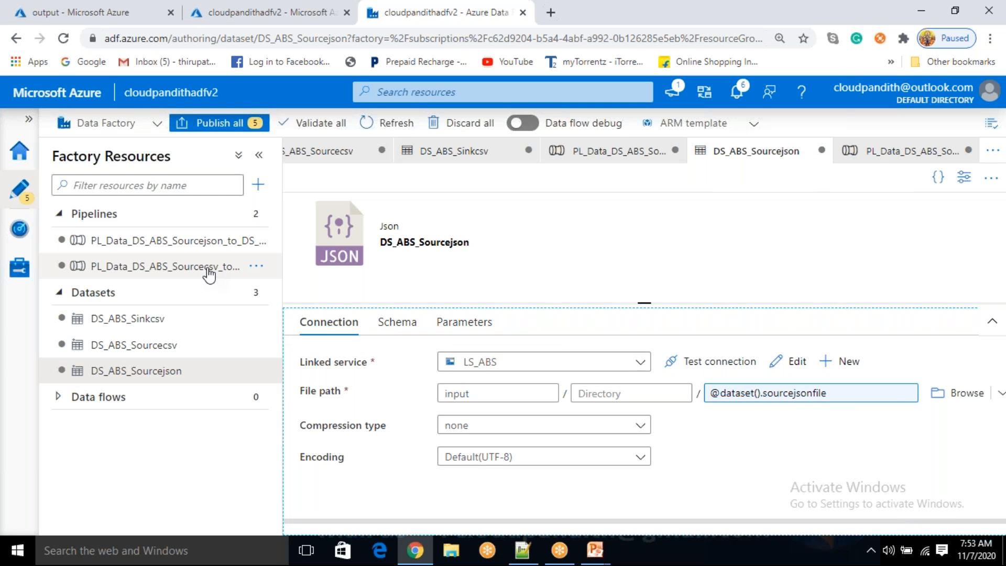
pyautogui.click(207, 242)
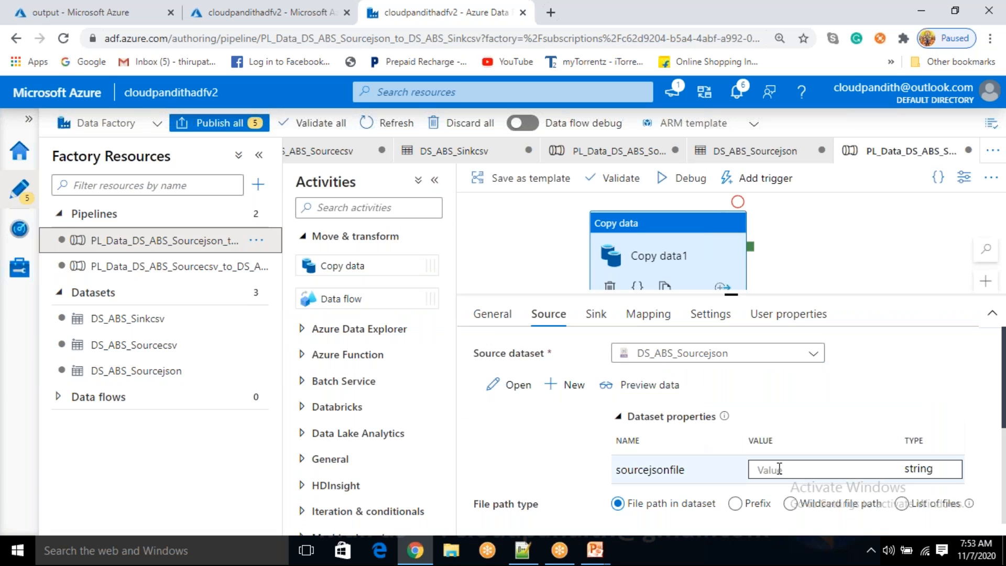
pyautogui.click(780, 469)
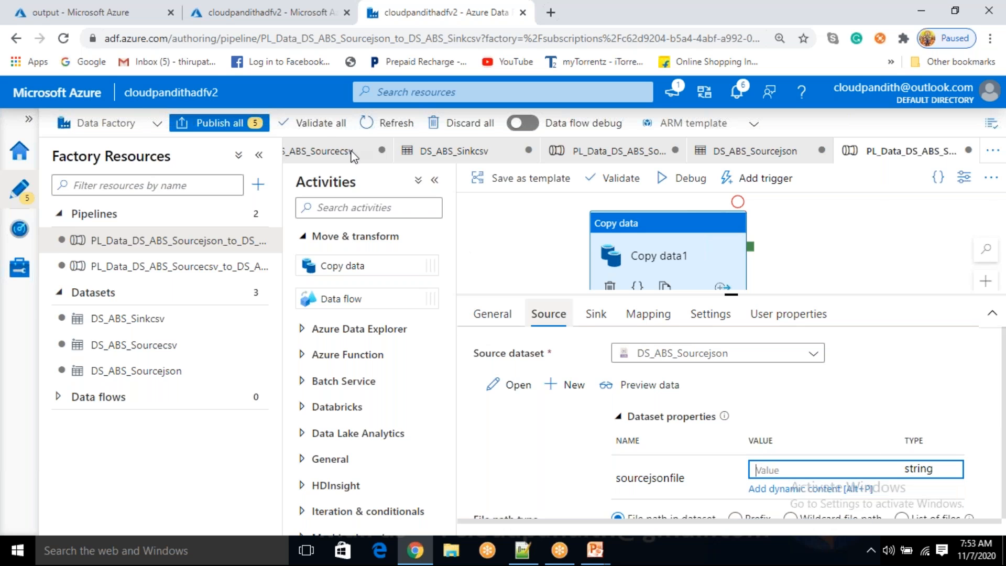
# Switch to the Azure portal and delete the blob cloudpandithcust.csv from the output container
pyautogui.click(78, 11)
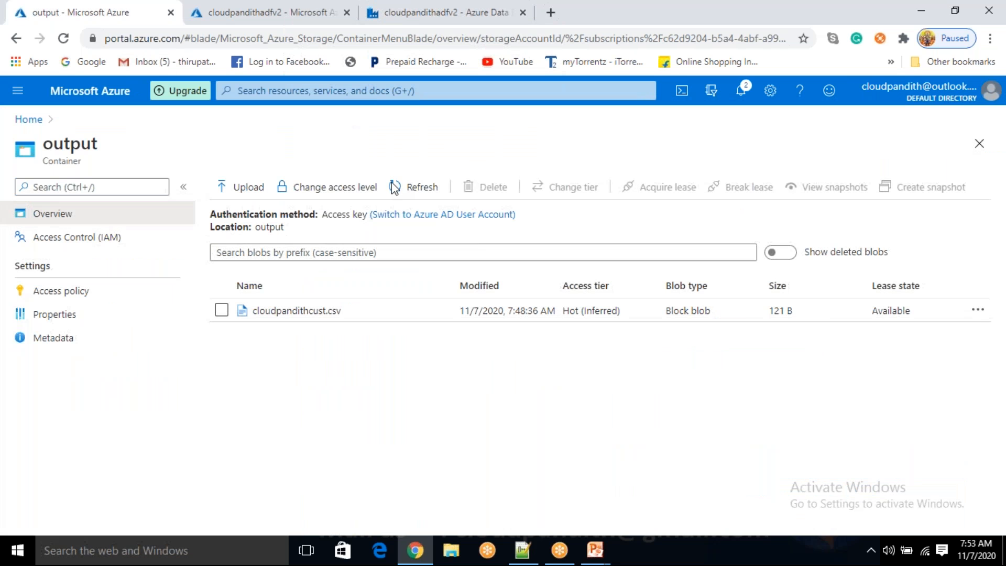
pyautogui.click(222, 310)
pyautogui.click(504, 194)
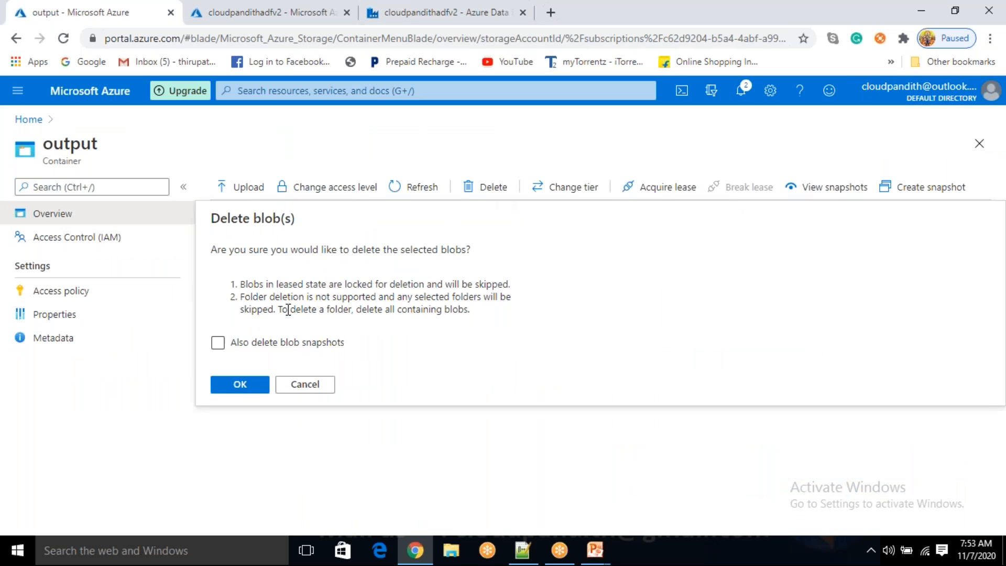
pyautogui.click(240, 382)
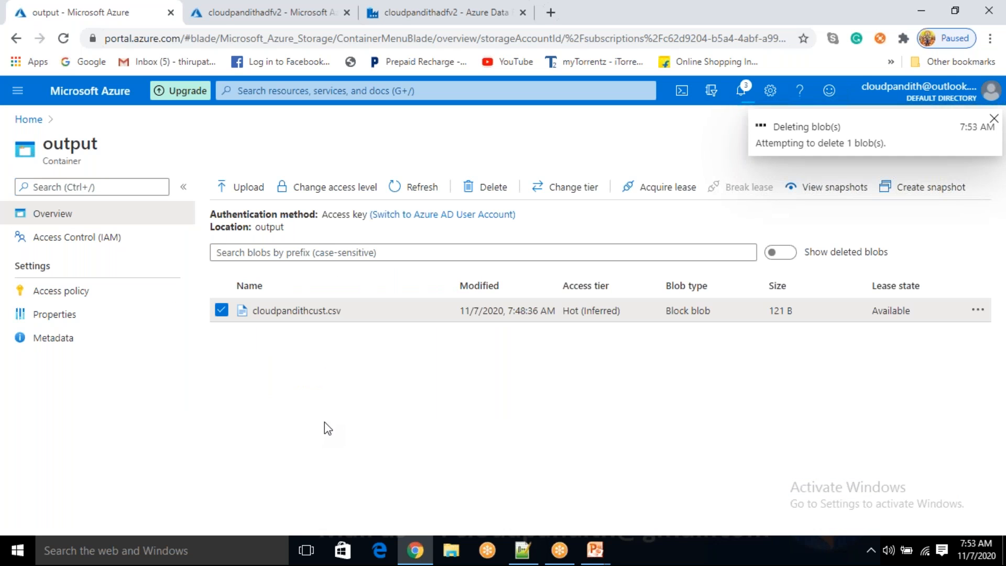
# Check the file names in the cloudpandithcust storage account's input container and set the pipeline's sourcejsonfile value to sales.json in Data Factory
pyautogui.click(31, 120)
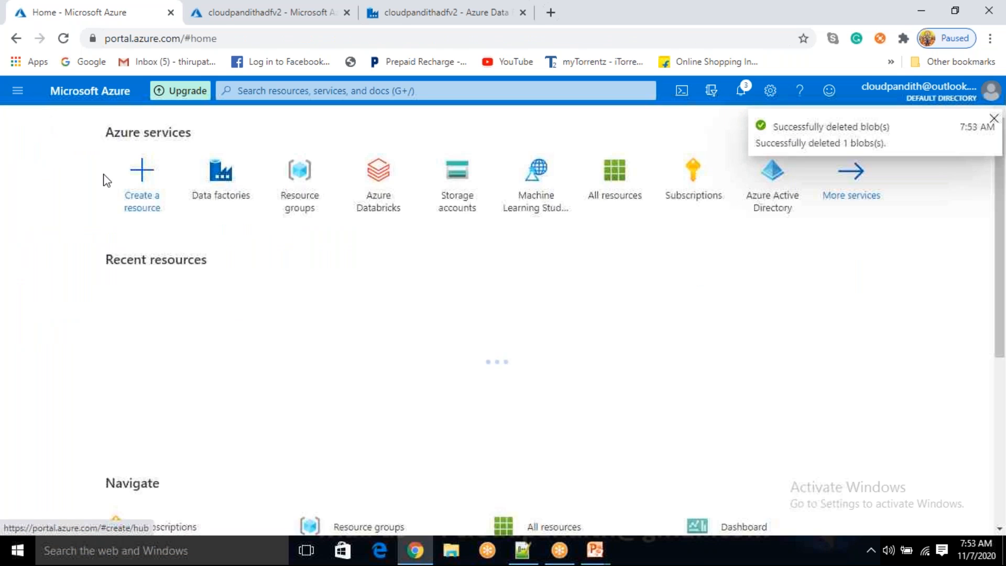
pyautogui.click(460, 198)
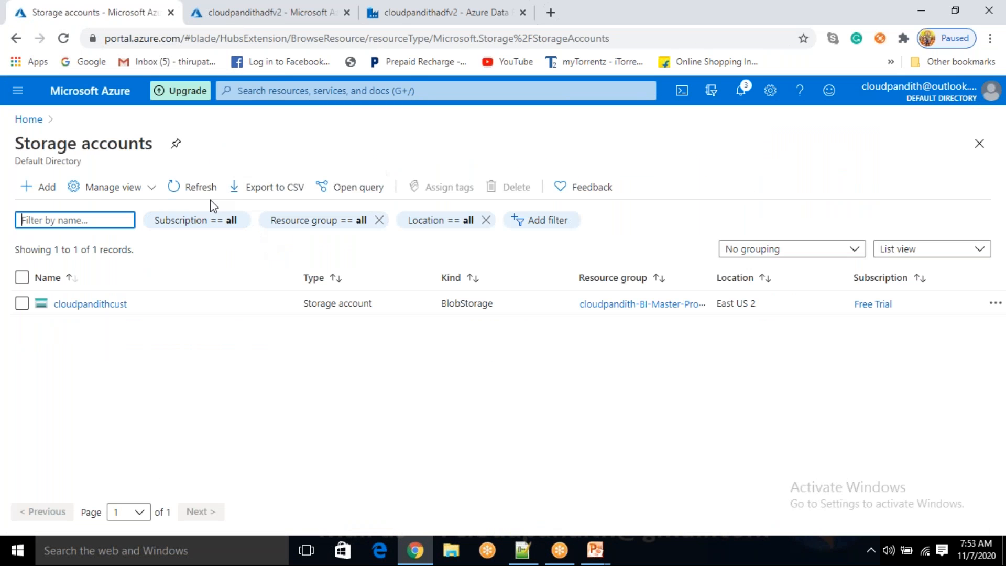
pyautogui.click(100, 305)
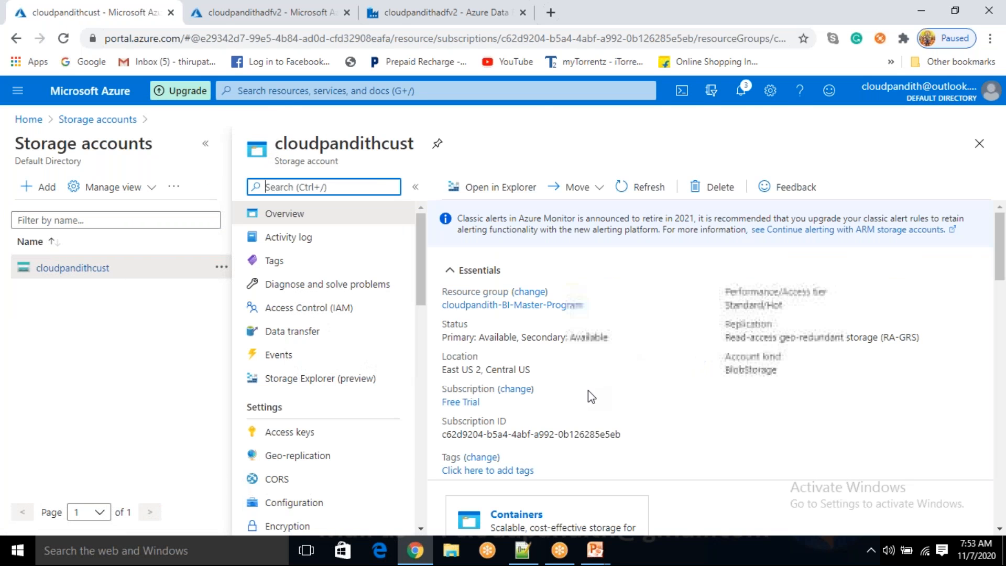
pyautogui.click(528, 518)
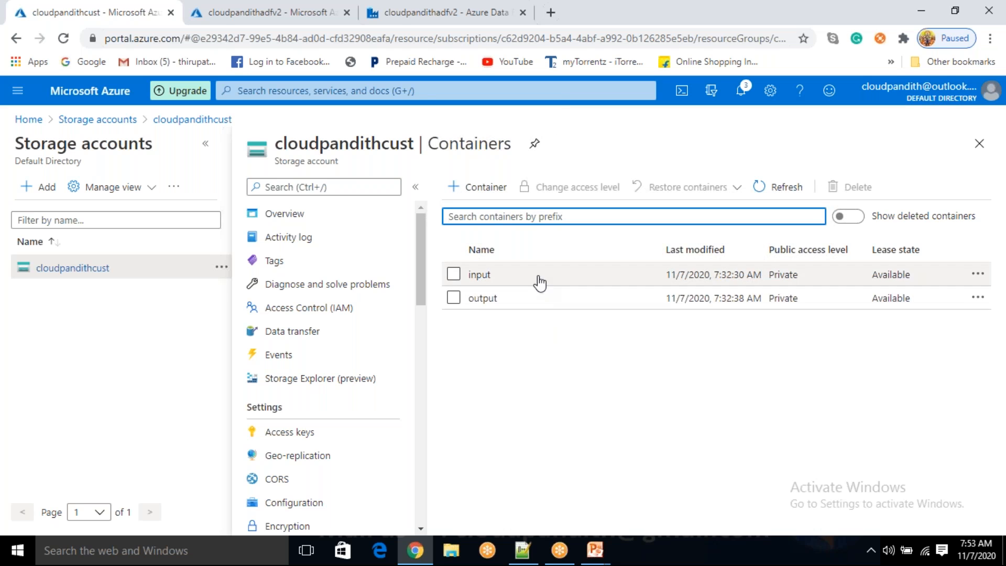
pyautogui.click(535, 277)
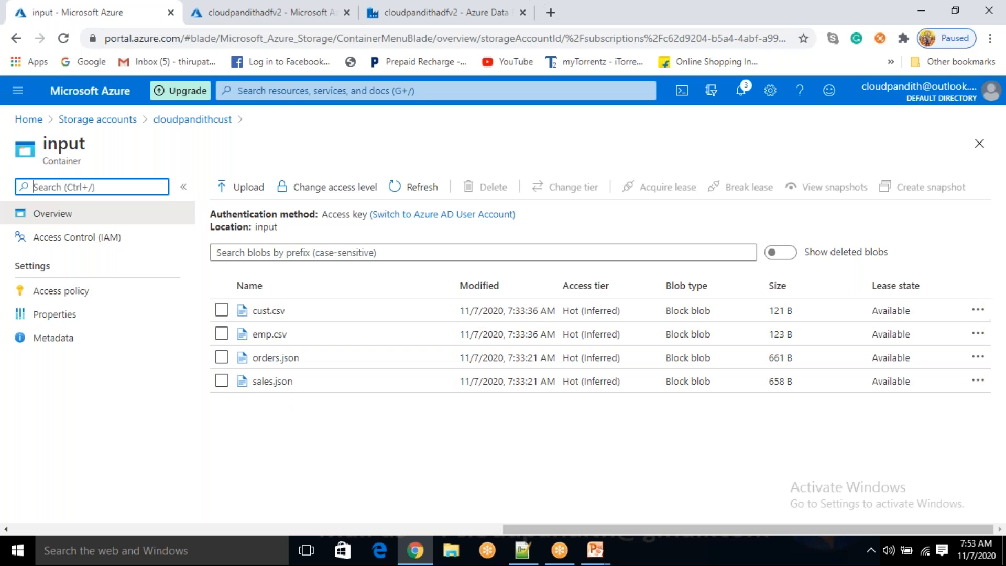
pyautogui.click(402, 22)
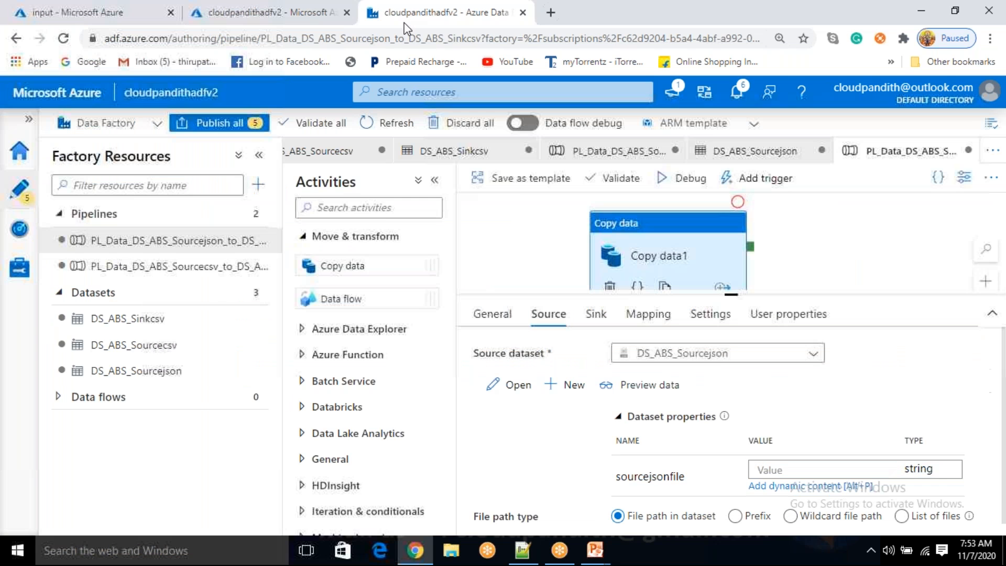
pyautogui.click(788, 468)
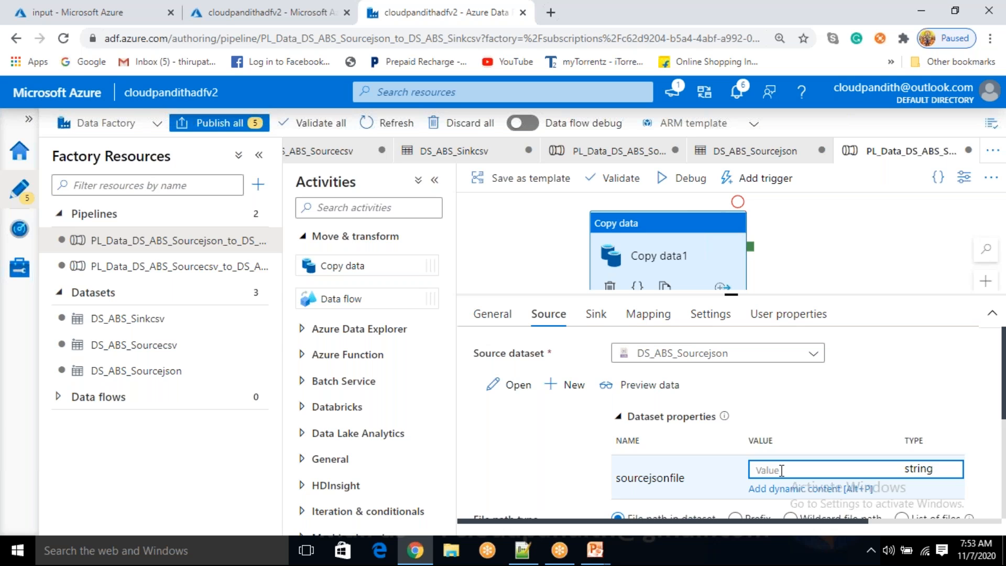
pyautogui.write('sales.json')
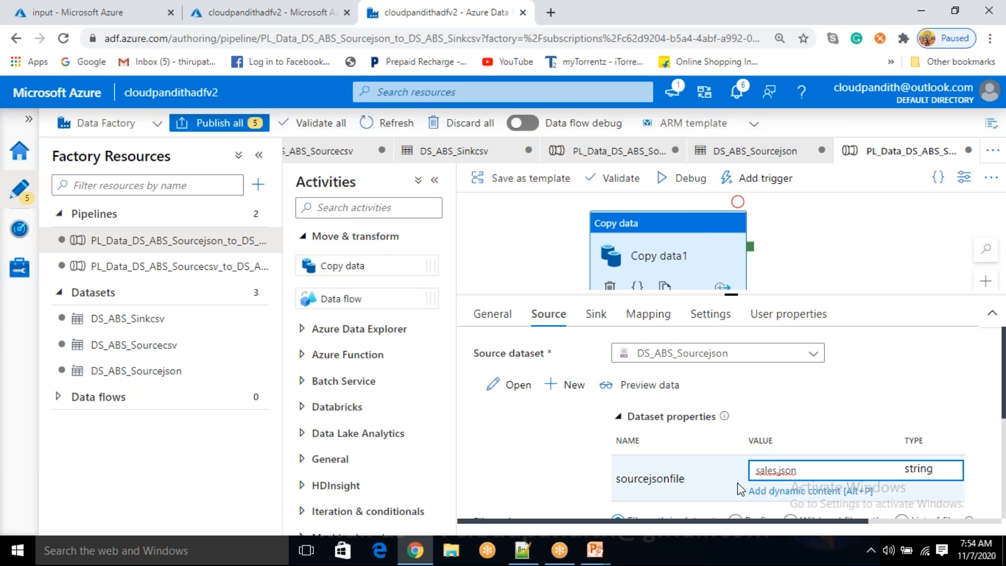
# Set the sink dataset's sinkcsvfile value to cloudpandithsales.csv
pyautogui.click(603, 319)
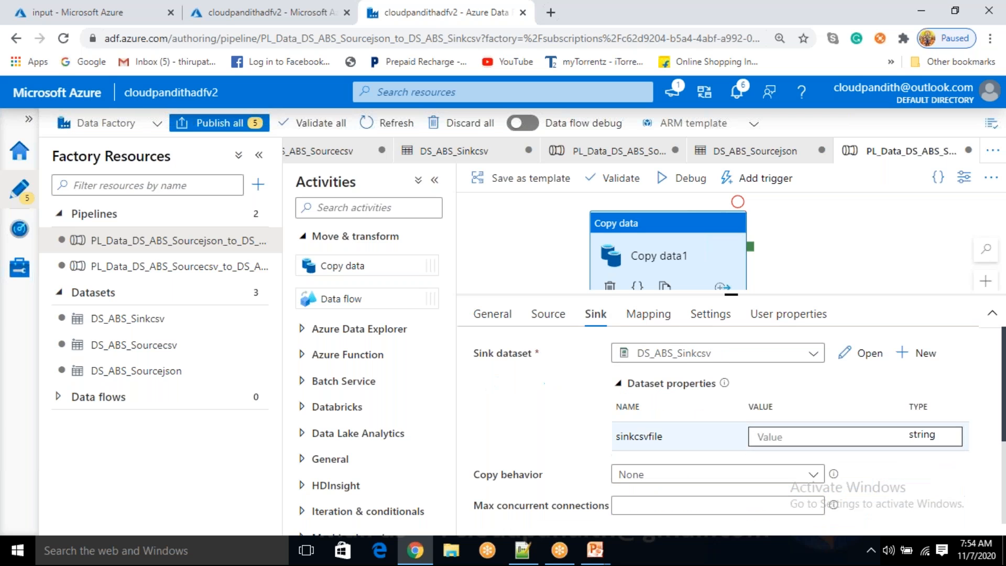
pyautogui.click(789, 434)
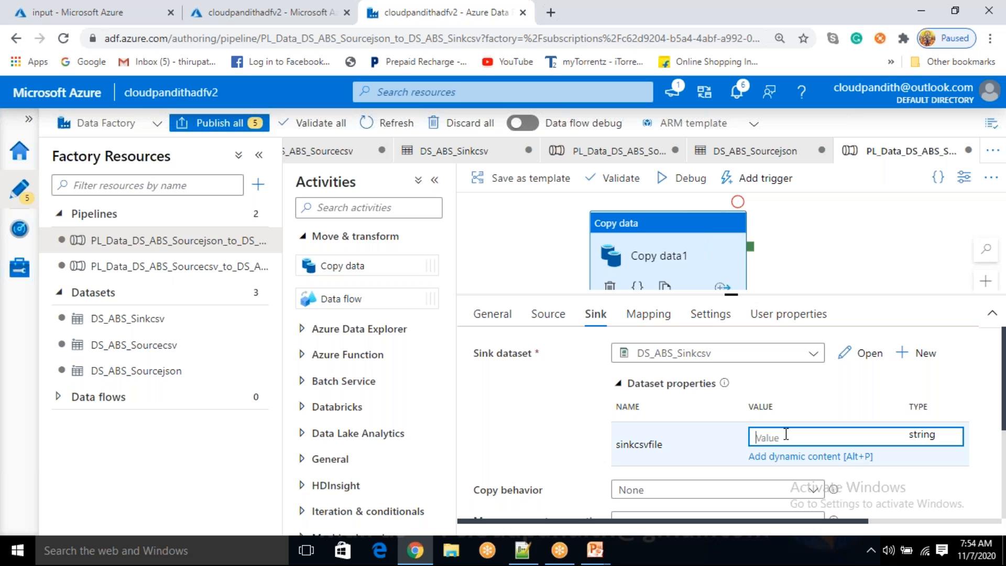
pyautogui.write('sales.csv')
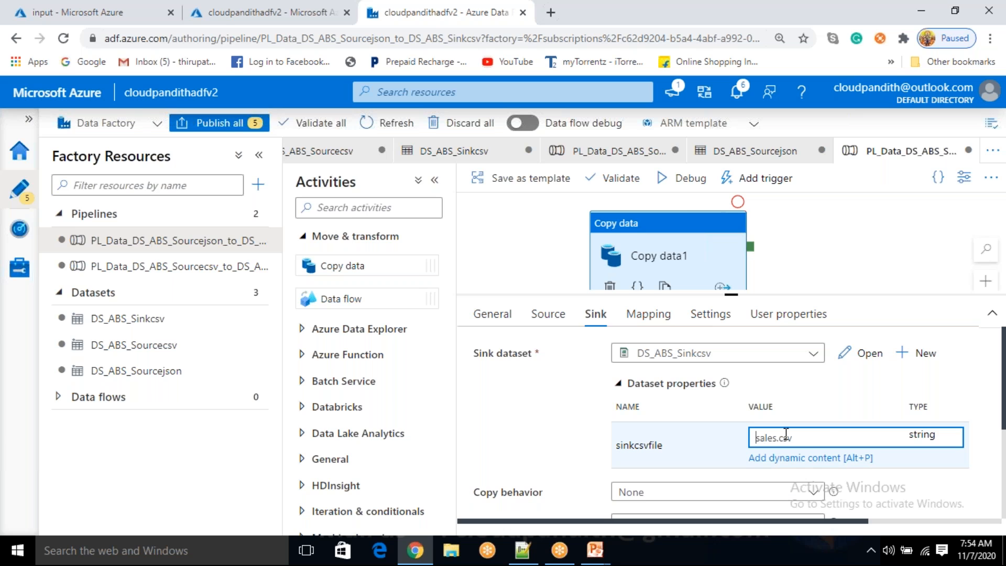
pyautogui.write('cloudpandioth')
pyautogui.click(811, 437)
pyautogui.press('BackSpace')
pyautogui.moveTo(850, 437); pyautogui.dragTo(833, 437)
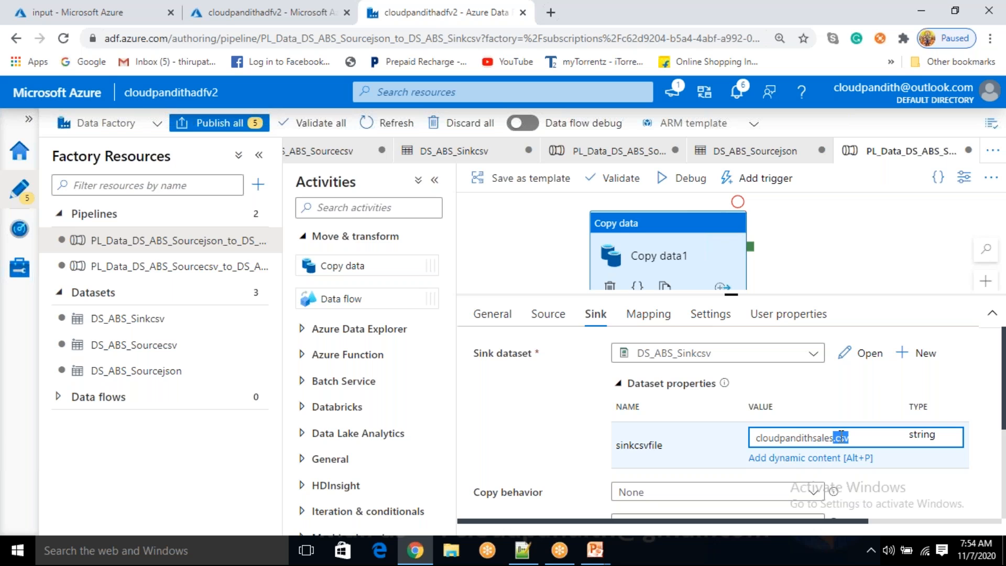
pyautogui.click(957, 375)
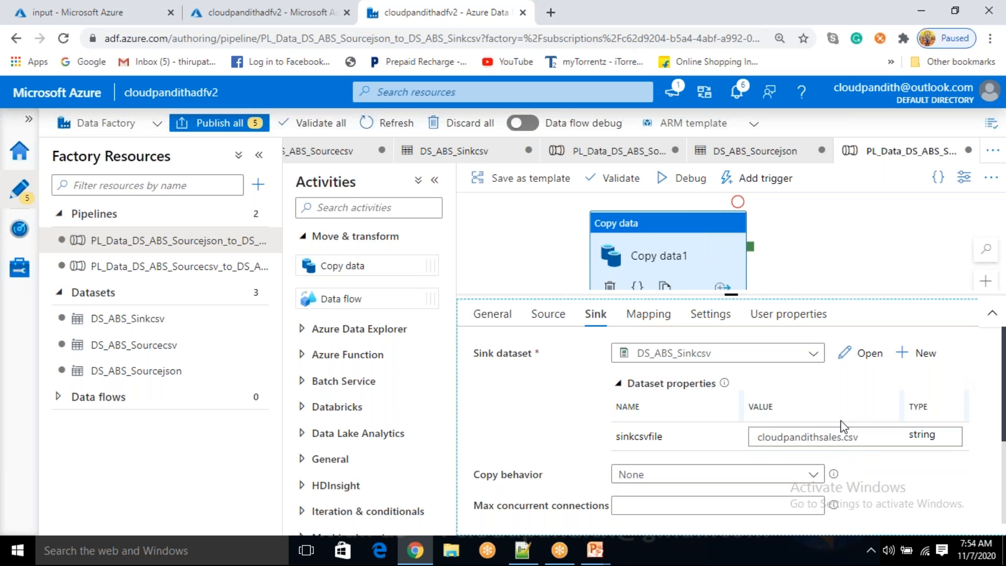
# Start a debug run of the JSON-to-CSV pipeline and review the copy activity's sink file name
pyautogui.click(685, 181)
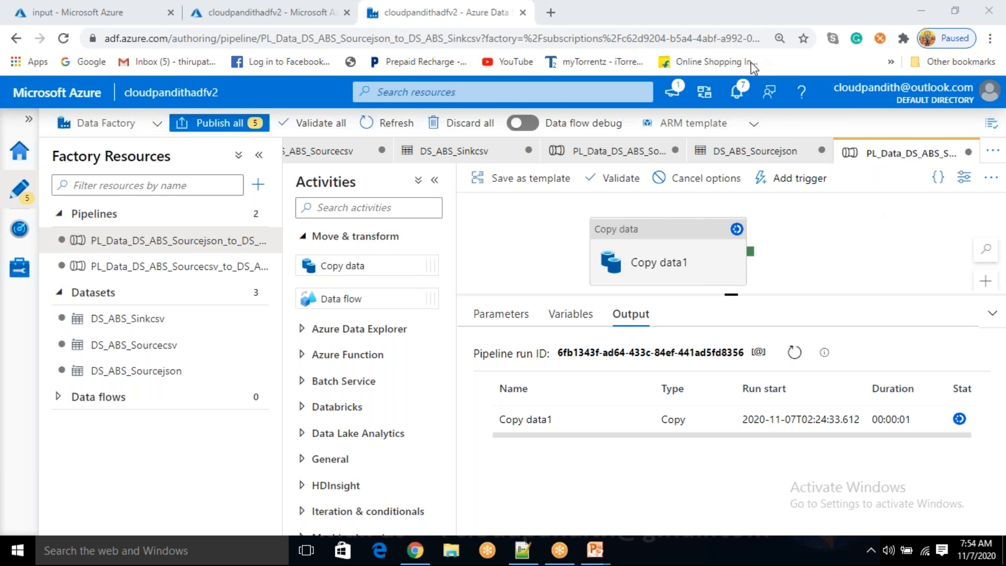
pyautogui.click(737, 201)
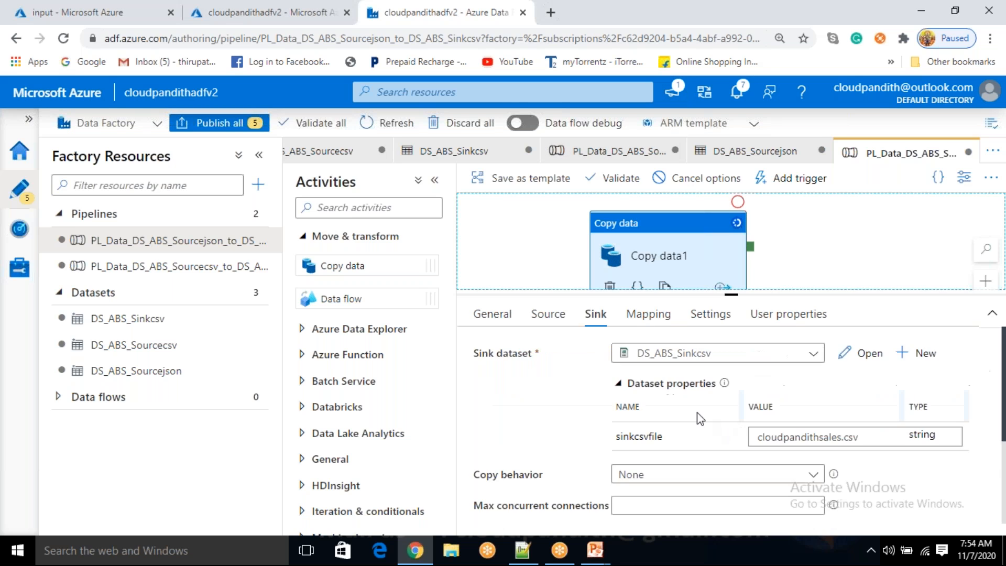
pyautogui.moveTo(878, 435); pyautogui.dragTo(760, 434)
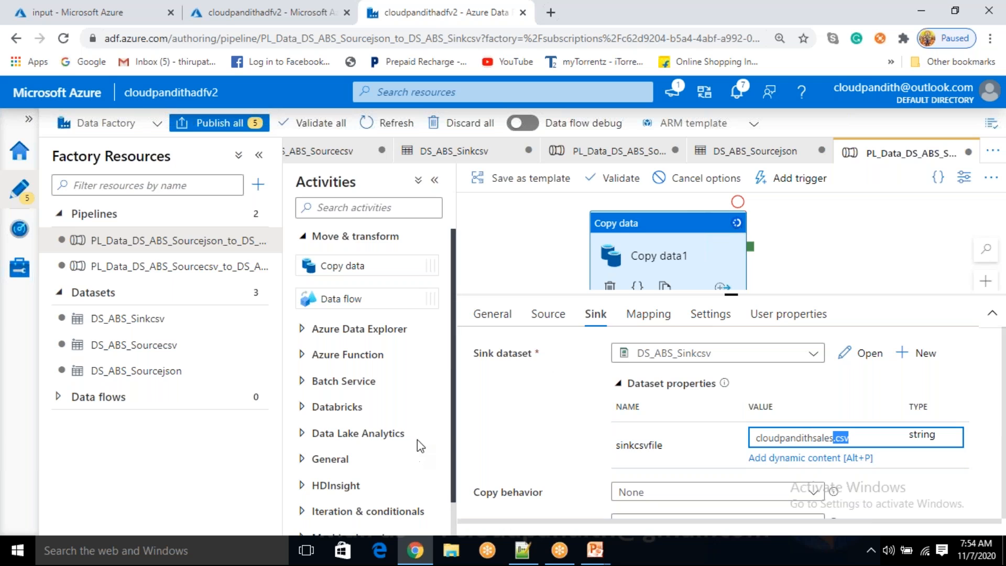
# Check the full sinkcsvfile value in the copy activity's sink settings
pyautogui.doubleClick(811, 439)
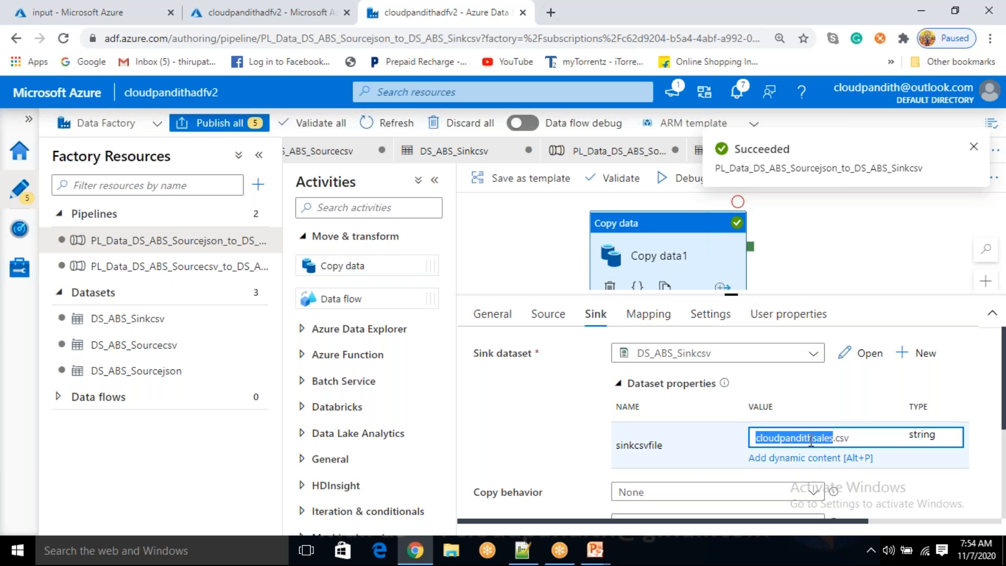
pyautogui.moveTo(861, 440); pyautogui.dragTo(756, 440)
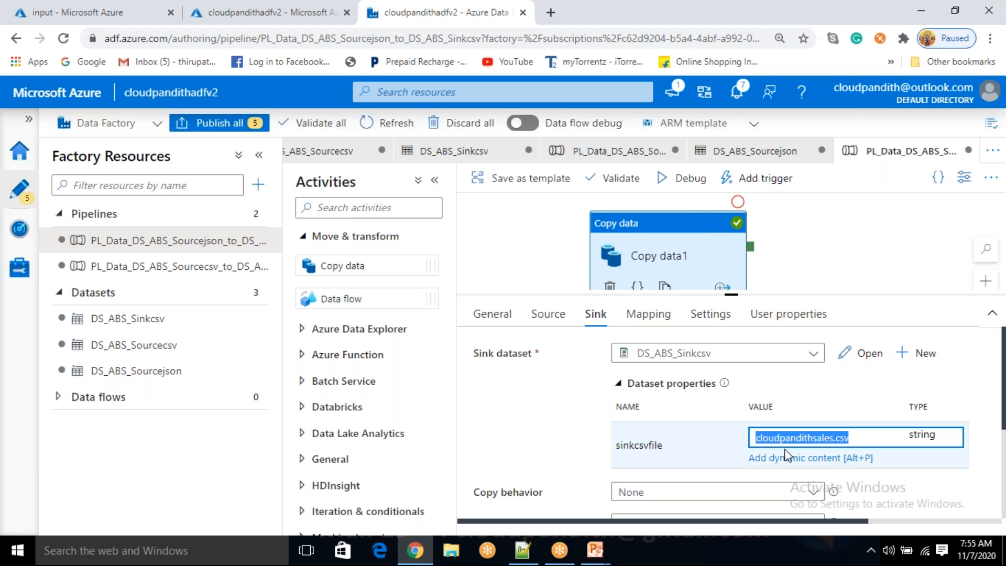
pyautogui.click(813, 274)
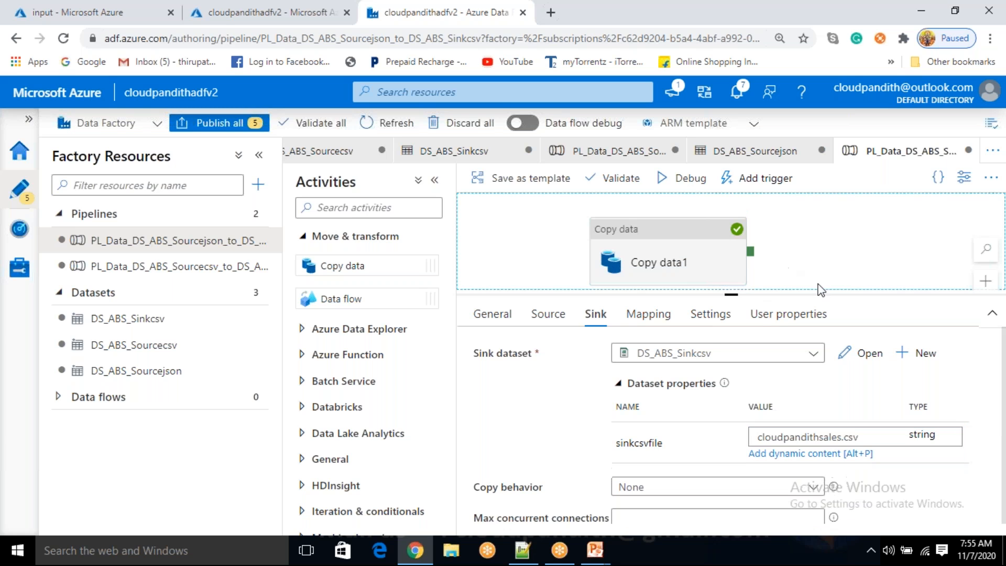
# Switch to the Azure portal and inspect the contents of cloudpandithsales.csv in the cloudpandithcust storage account's output container
pyautogui.click(77, 13)
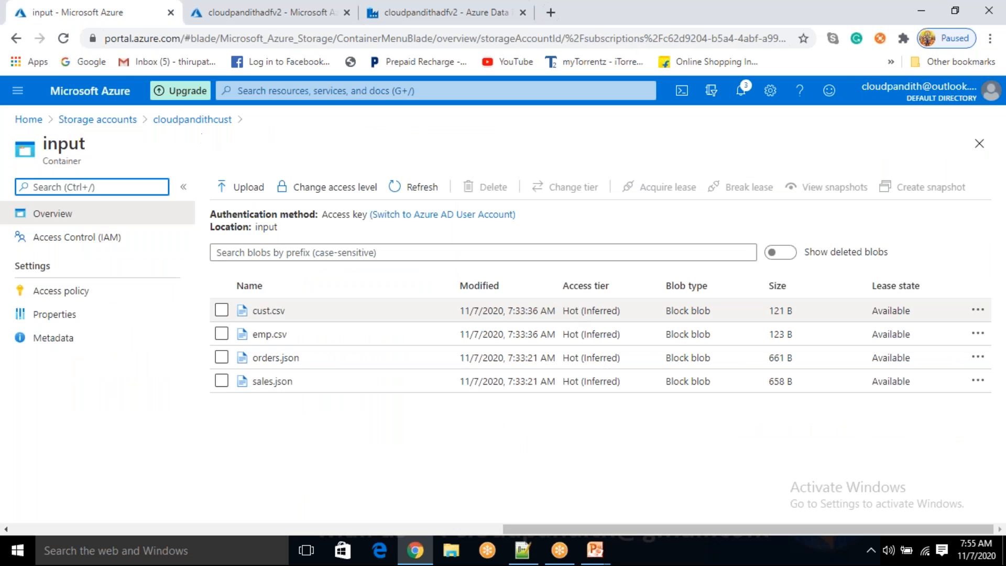
pyautogui.click(215, 120)
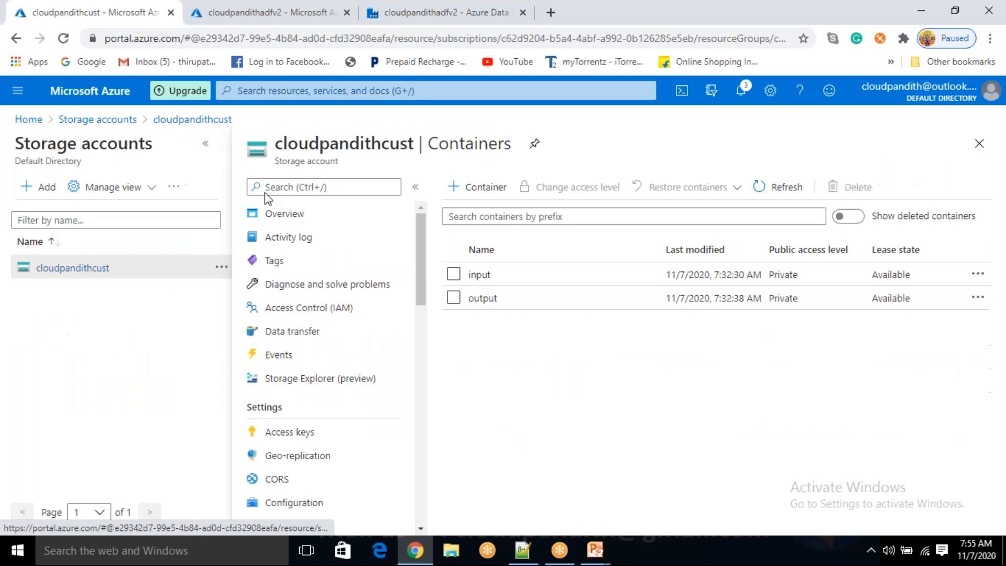
pyautogui.click(486, 299)
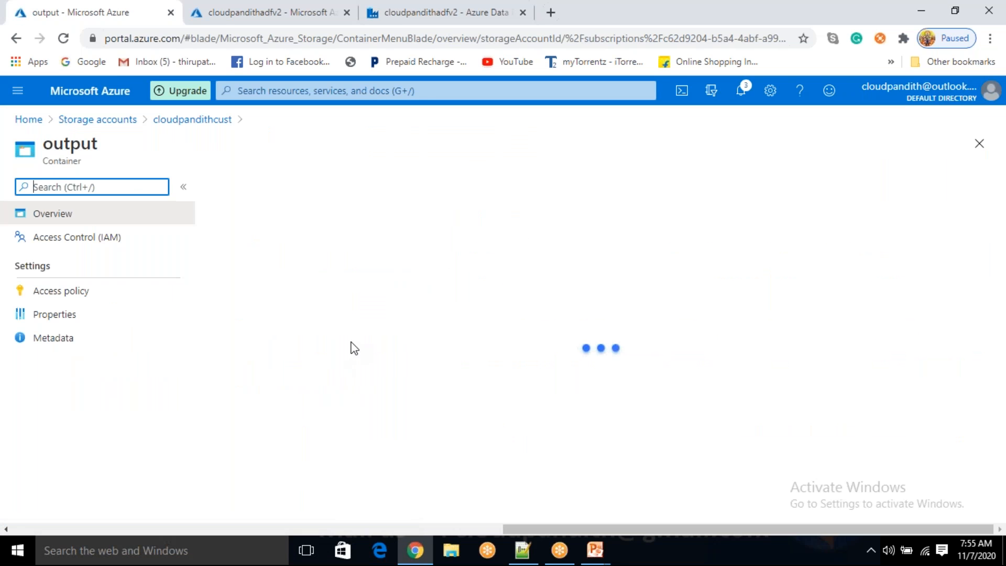
pyautogui.click(340, 312)
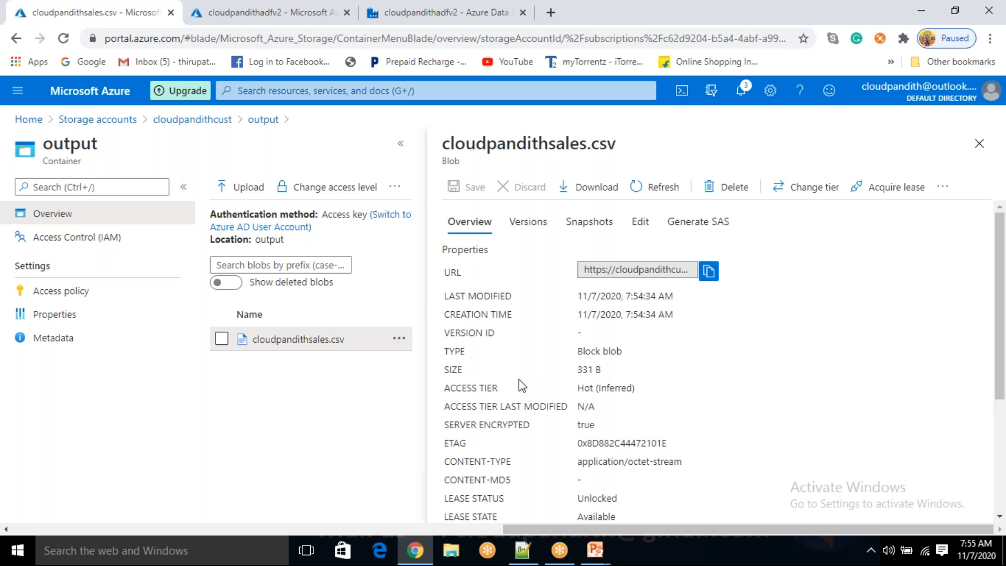
pyautogui.click(648, 230)
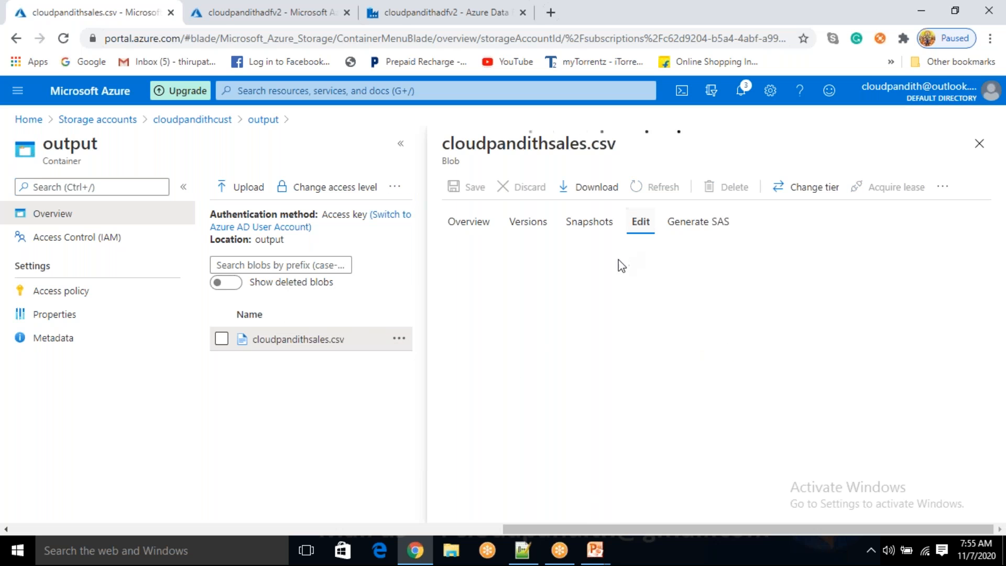
pyautogui.moveTo(739, 334); pyautogui.dragTo(491, 251)
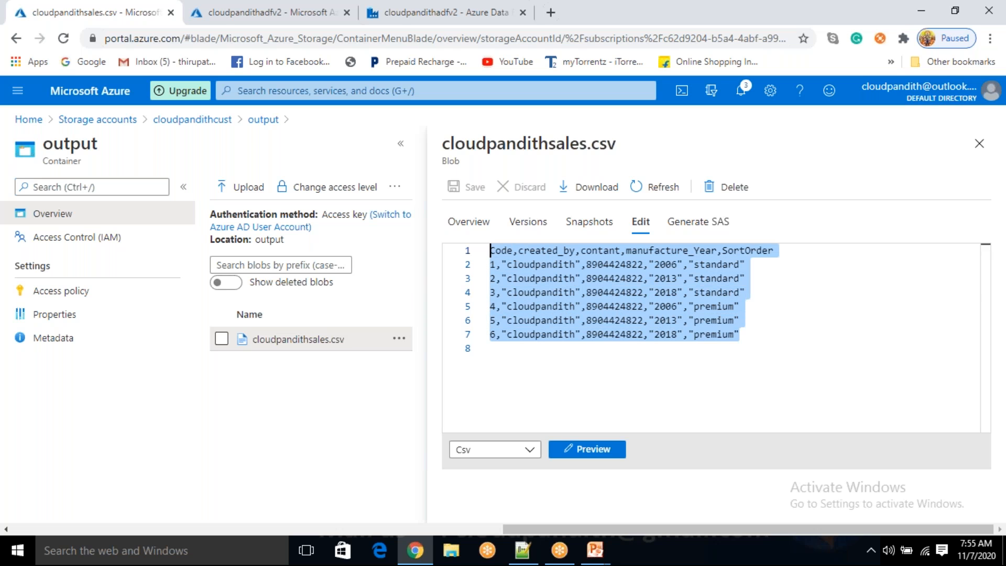
pyautogui.click(667, 356)
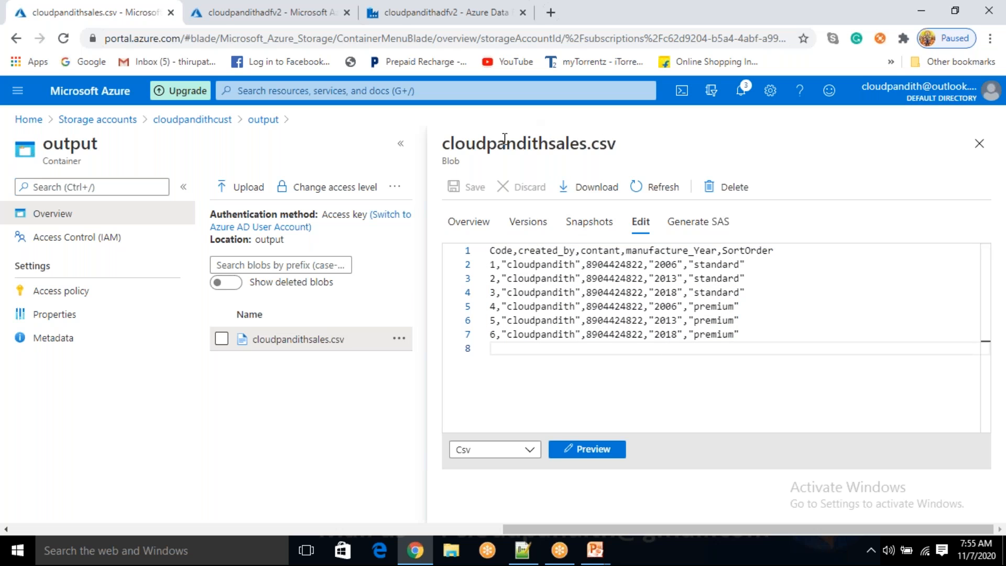
pyautogui.moveTo(506, 144); pyautogui.dragTo(636, 153)
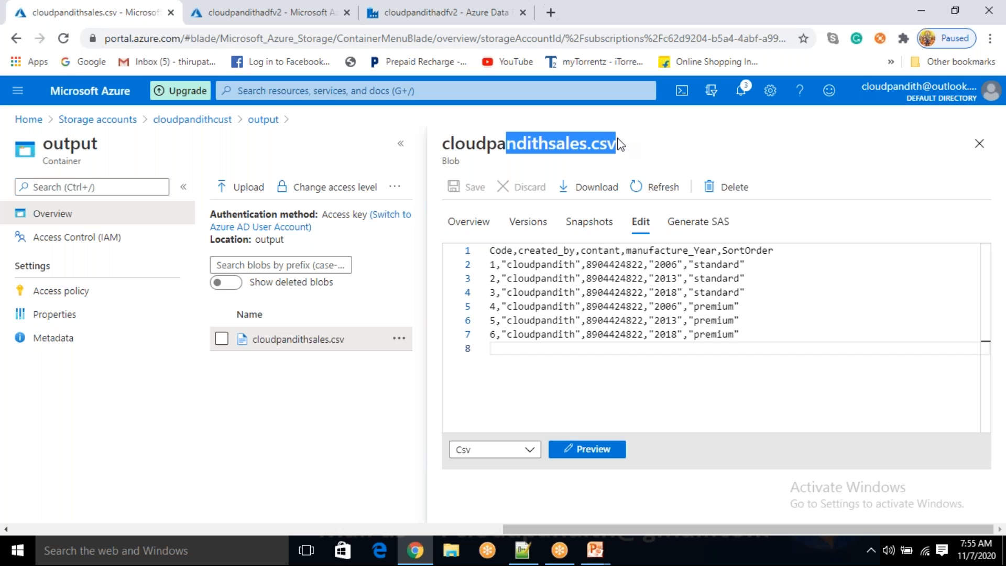
pyautogui.moveTo(490, 250)
pyautogui.mouseDown()
pyautogui.moveTo(713, 336)
pyautogui.moveTo(779, 337)
pyautogui.moveTo(505, 303)
pyautogui.moveTo(486, 248)
pyautogui.mouseUp()
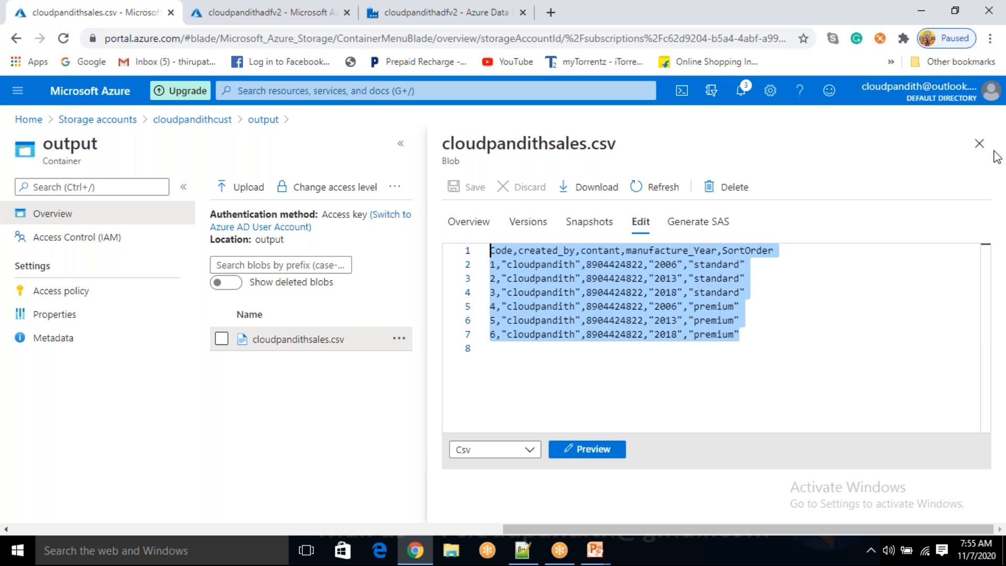
# Close the blob's details and delete cloudpandithsales.csv from the output container
pyautogui.click(975, 149)
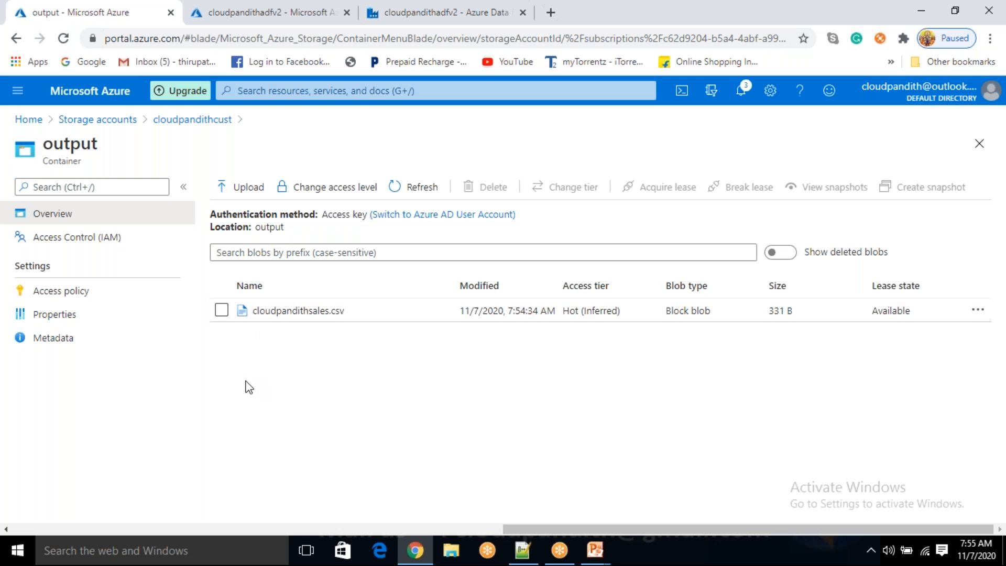
pyautogui.click(220, 311)
pyautogui.click(480, 187)
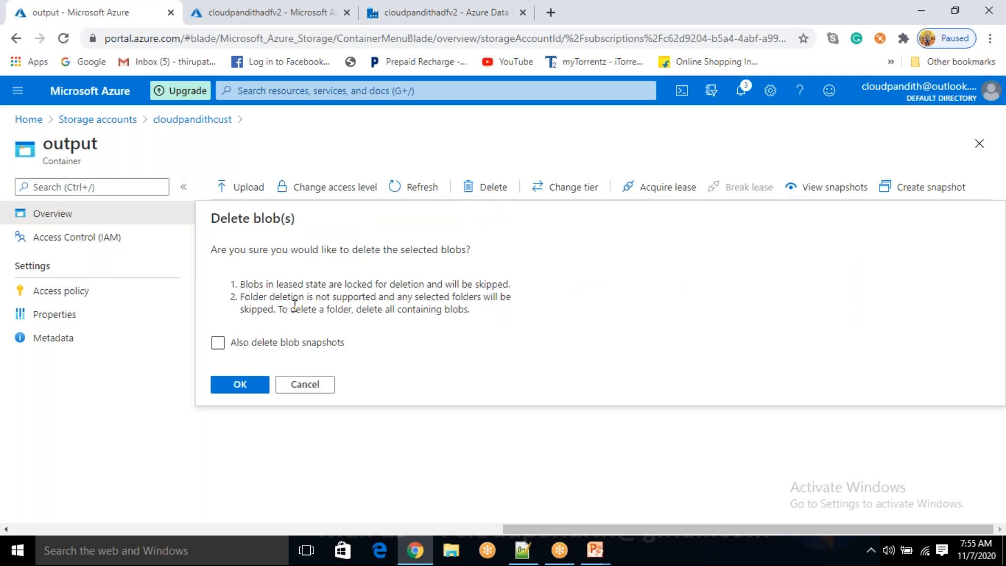
pyautogui.click(243, 384)
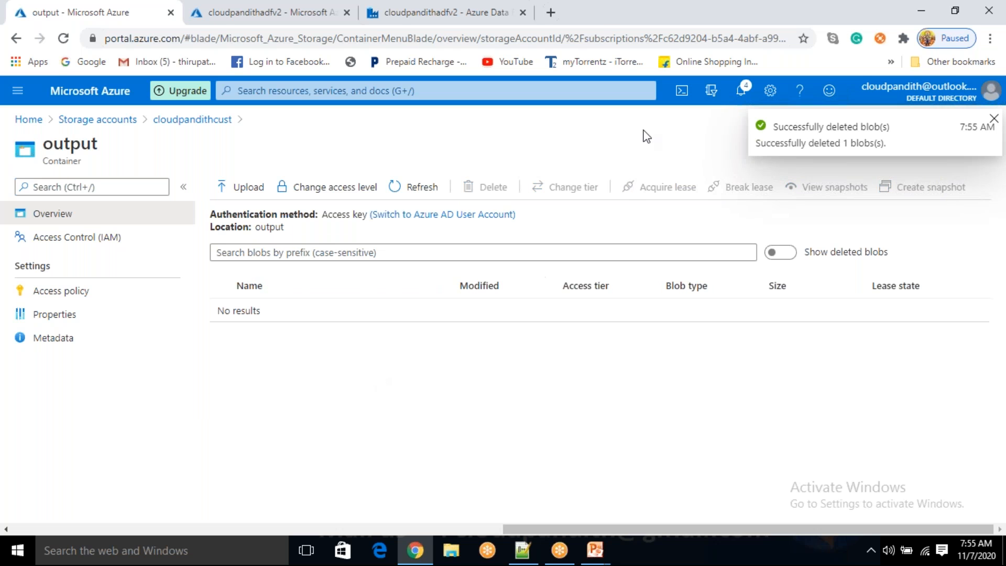
# Switch to Data Factory and enlarge the JSON-to-CSV pipeline's canvas above its debug output
pyautogui.click(455, 20)
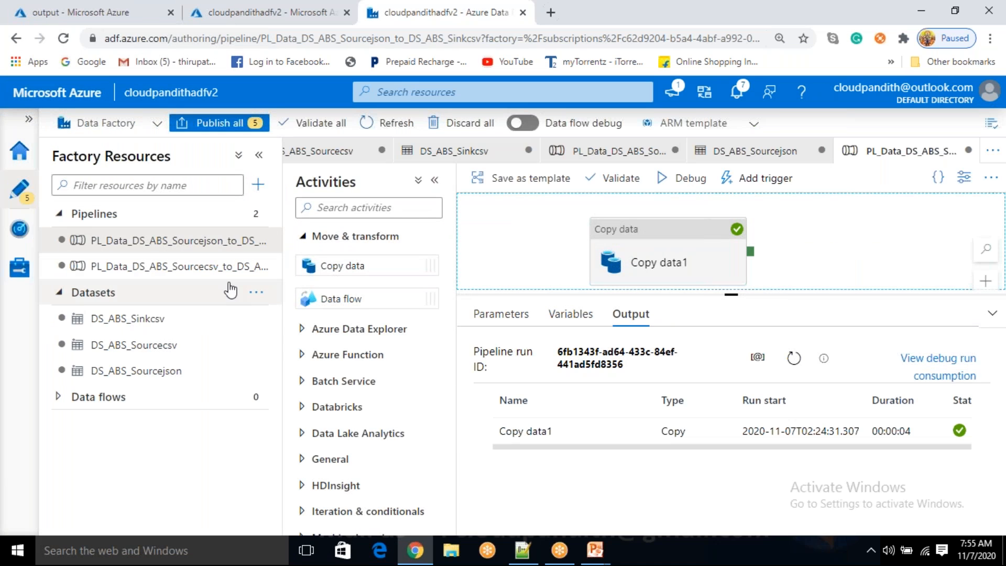
pyautogui.moveTo(730, 293); pyautogui.dragTo(730, 341)
pyautogui.click(720, 254)
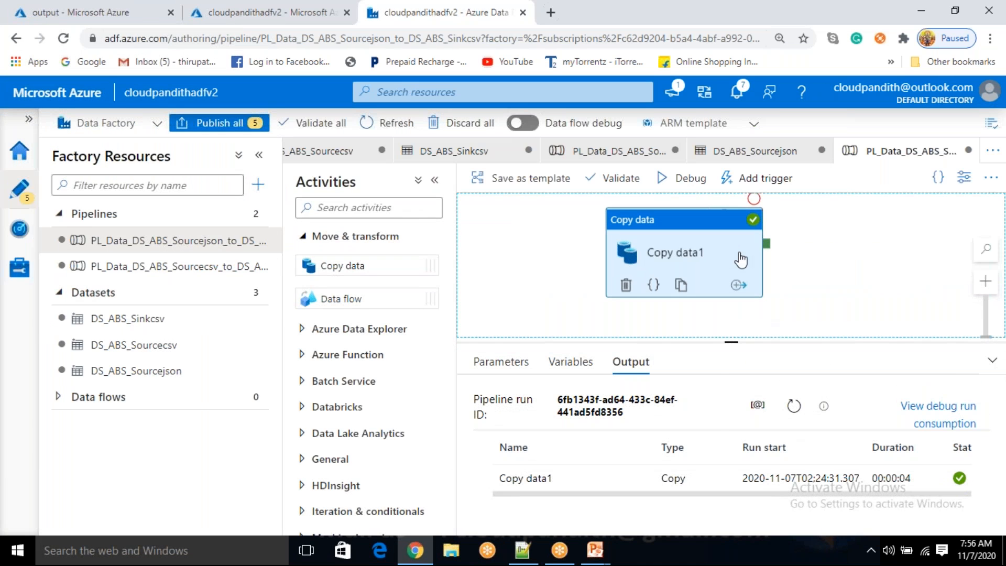
pyautogui.click(796, 263)
pyautogui.click(686, 252)
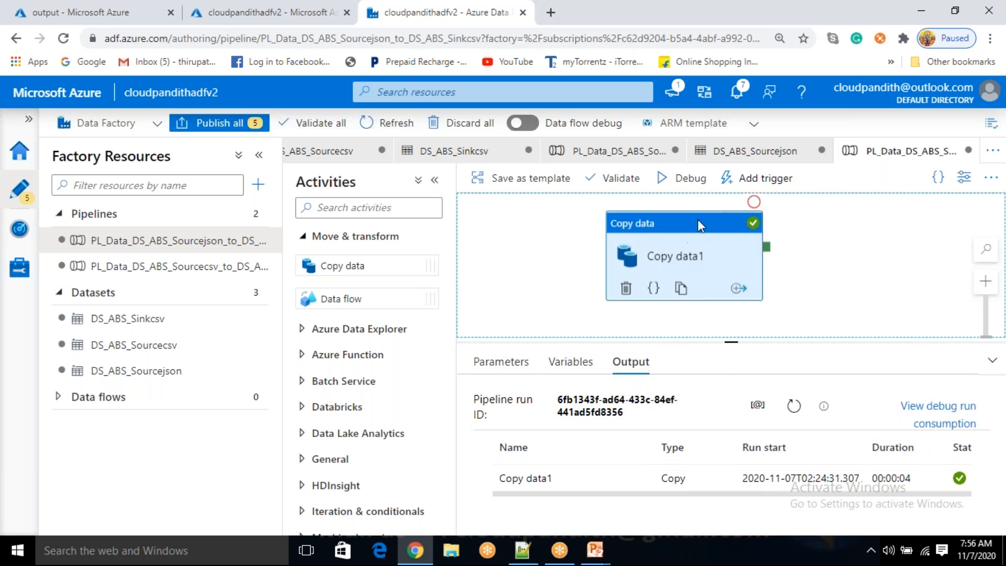
pyautogui.click(828, 234)
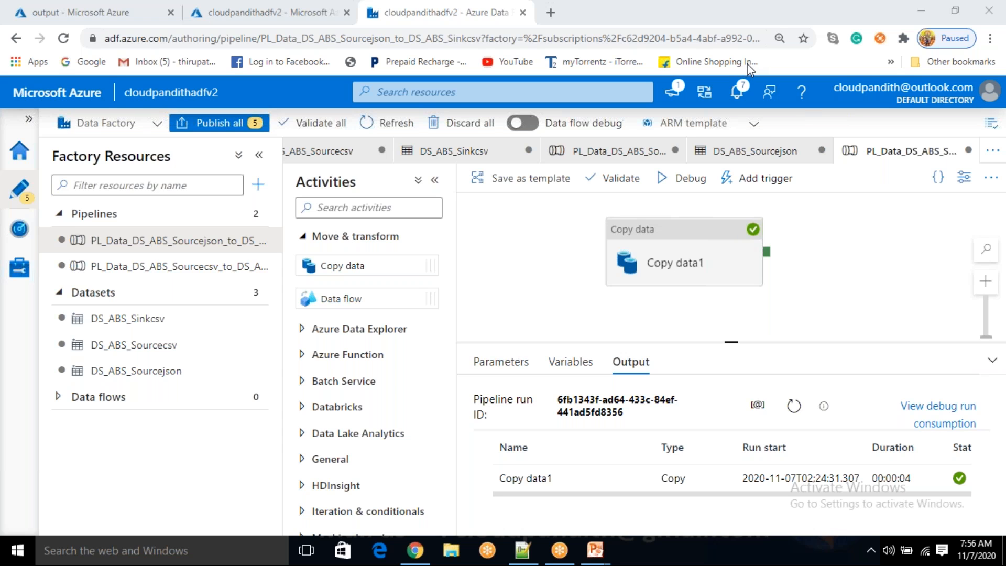
# Remove the .csv extension from the copy activity's sinkcsvfile value, leaving cloudpandithsales
pyautogui.click(675, 264)
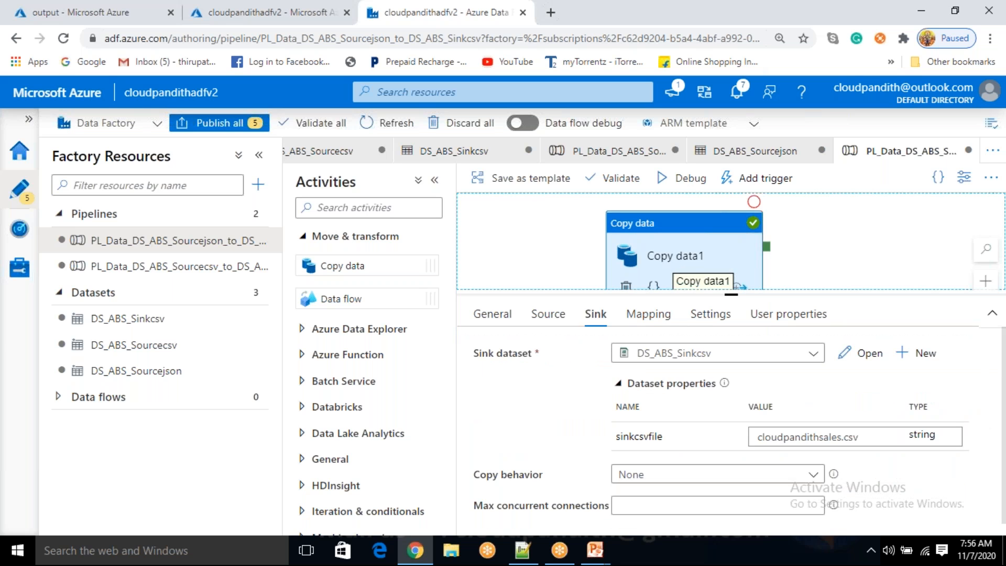
pyautogui.click(862, 435)
pyautogui.click(863, 435)
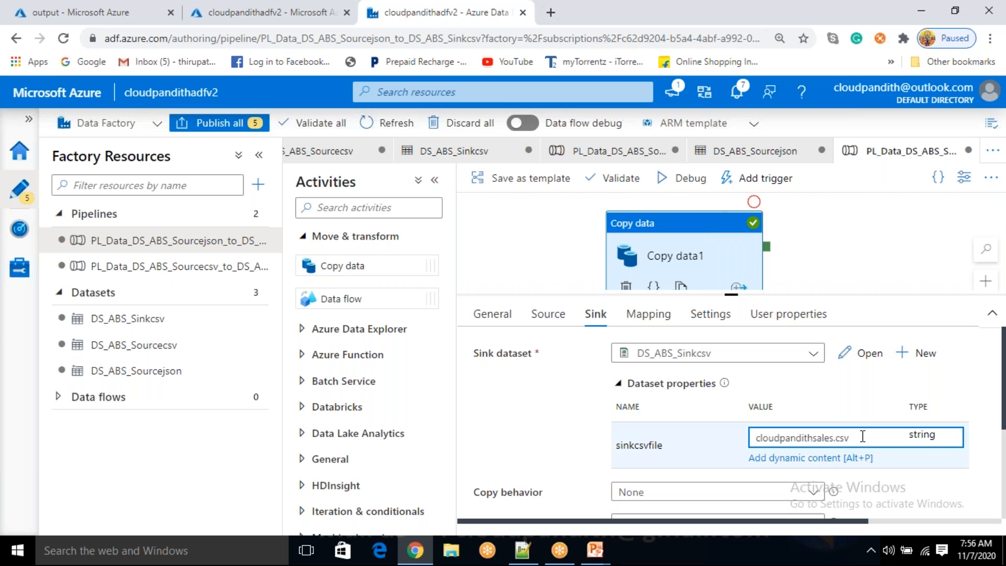
pyautogui.press('BackSpace')
pyautogui.press('BackSpace')
pyautogui.press('BackSpace')
pyautogui.press('BackSpace')
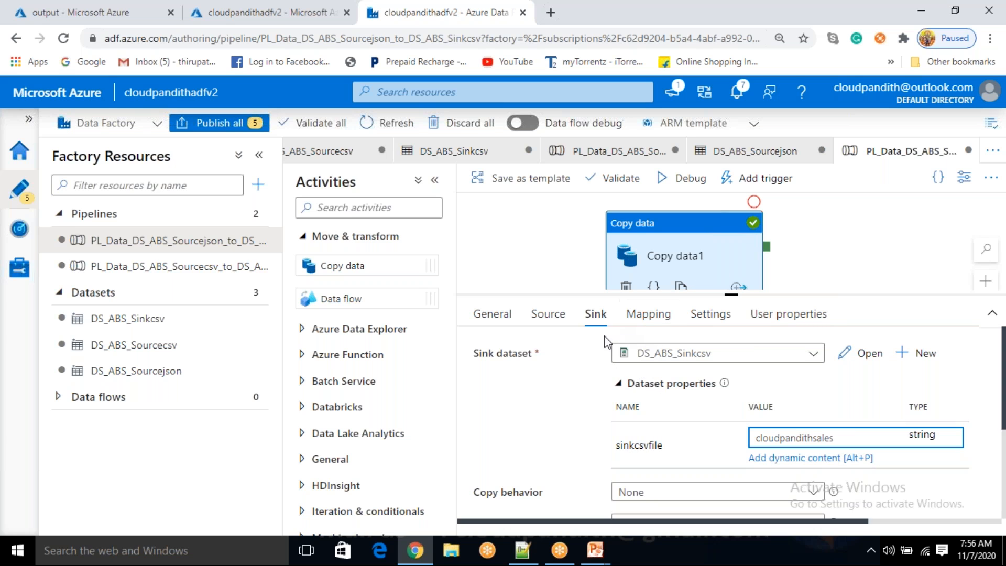
# Check the copy activity's source and sink file values, start a debug run of the pipeline and refresh its run status
pyautogui.click(547, 314)
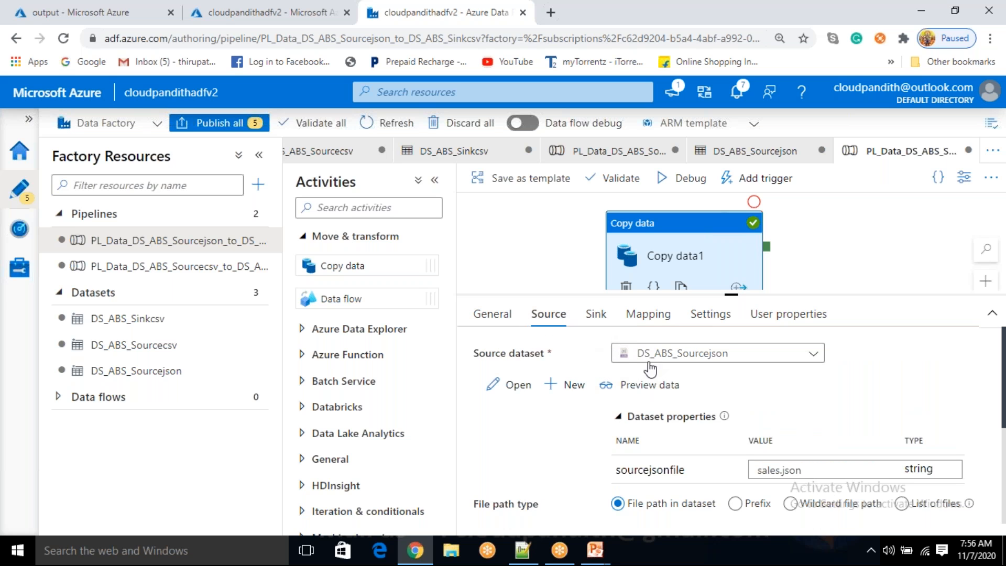
pyautogui.click(597, 316)
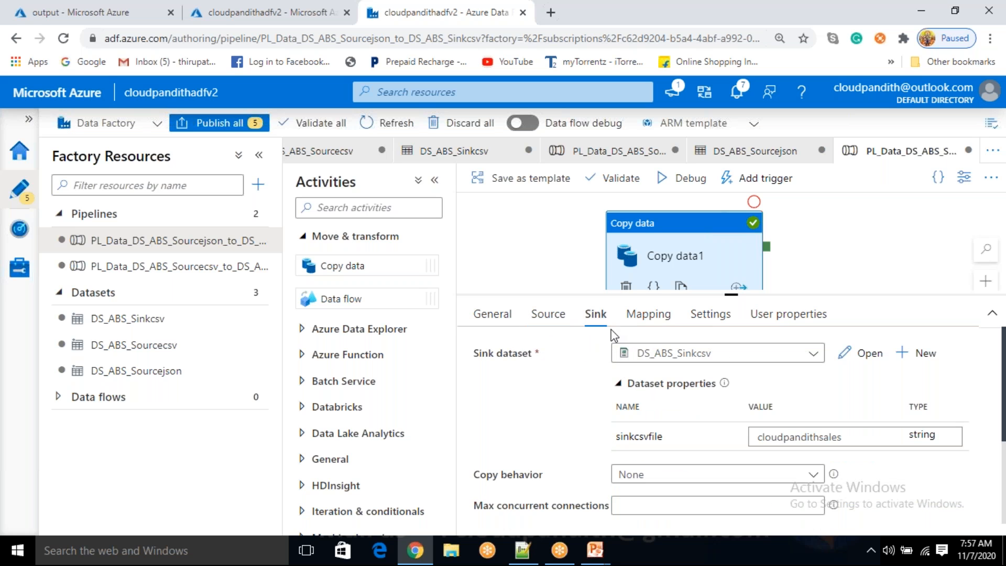
pyautogui.click(849, 436)
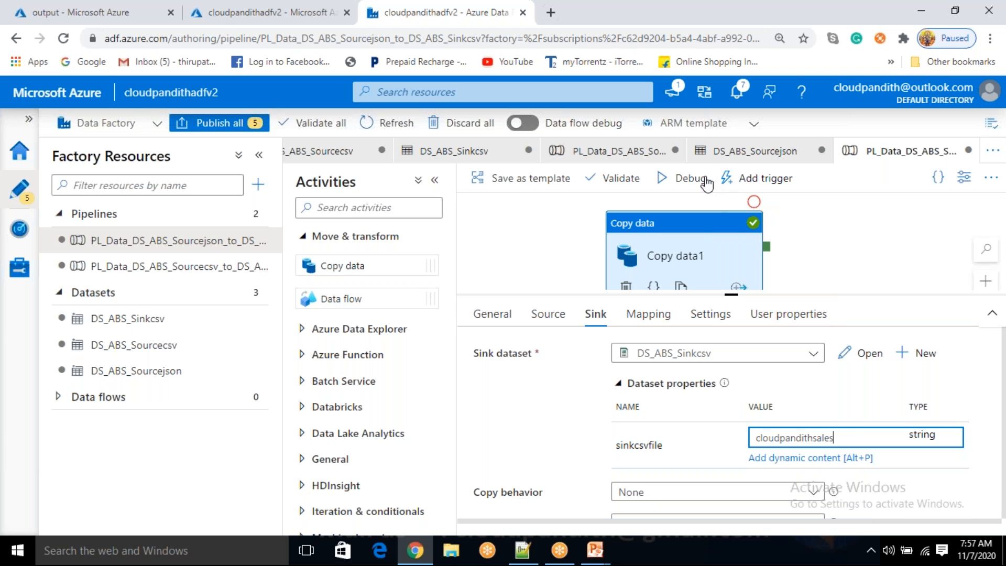
pyautogui.click(679, 180)
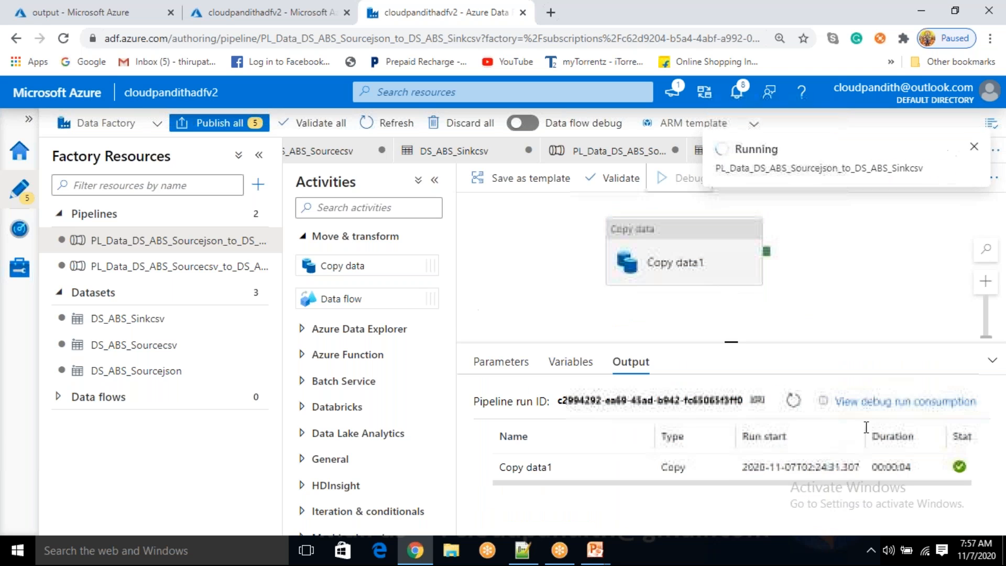
pyautogui.click(793, 401)
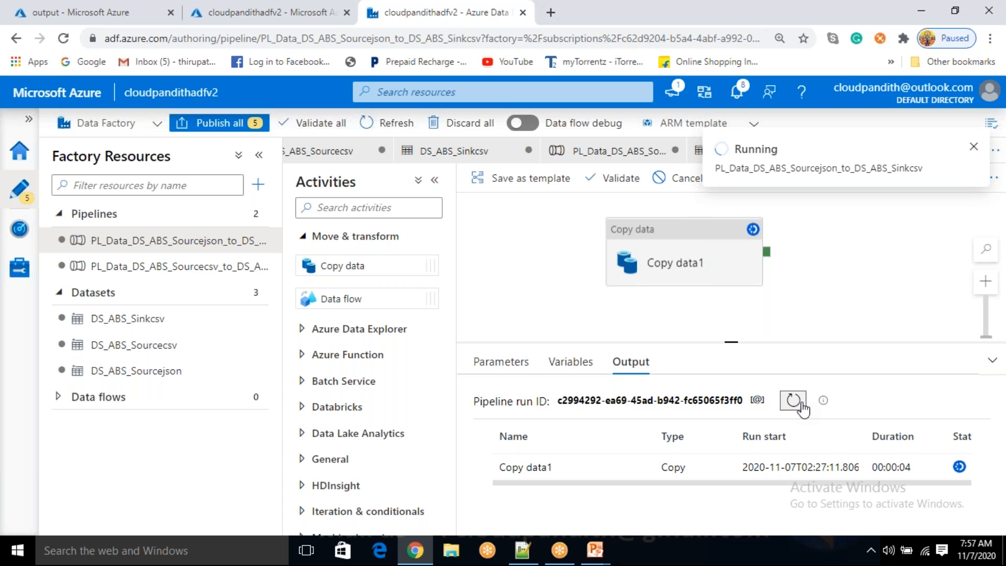
# Switch to the Azure portal, refresh the output container and inspect the contents of the cloudpandithsales blob
pyautogui.click(86, 13)
pyautogui.click(420, 187)
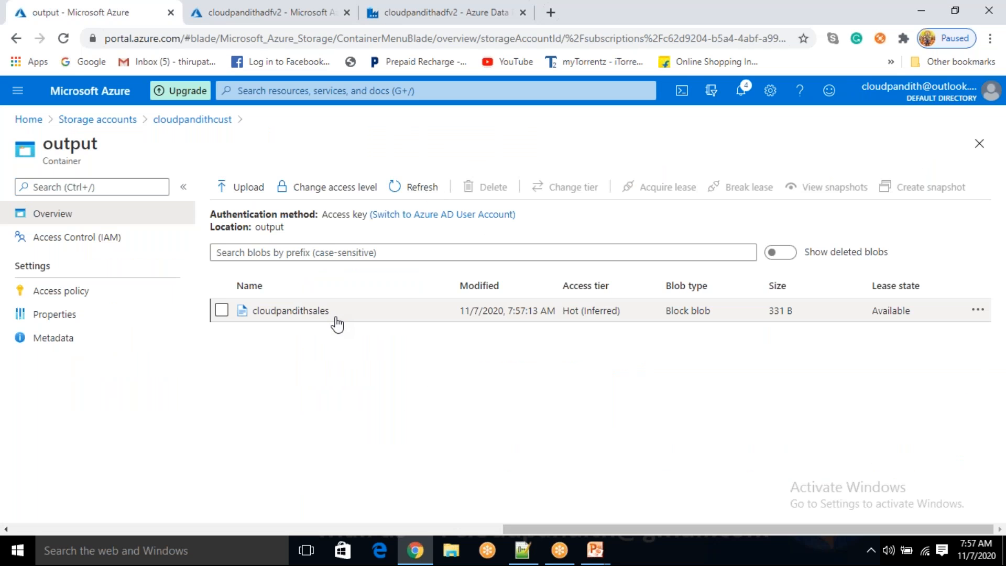
pyautogui.click(335, 318)
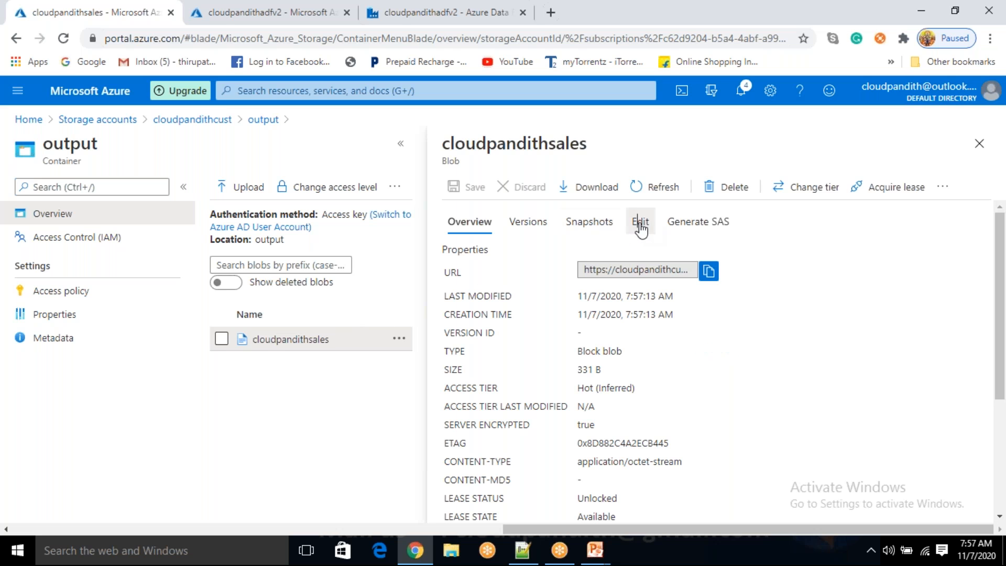
pyautogui.click(640, 222)
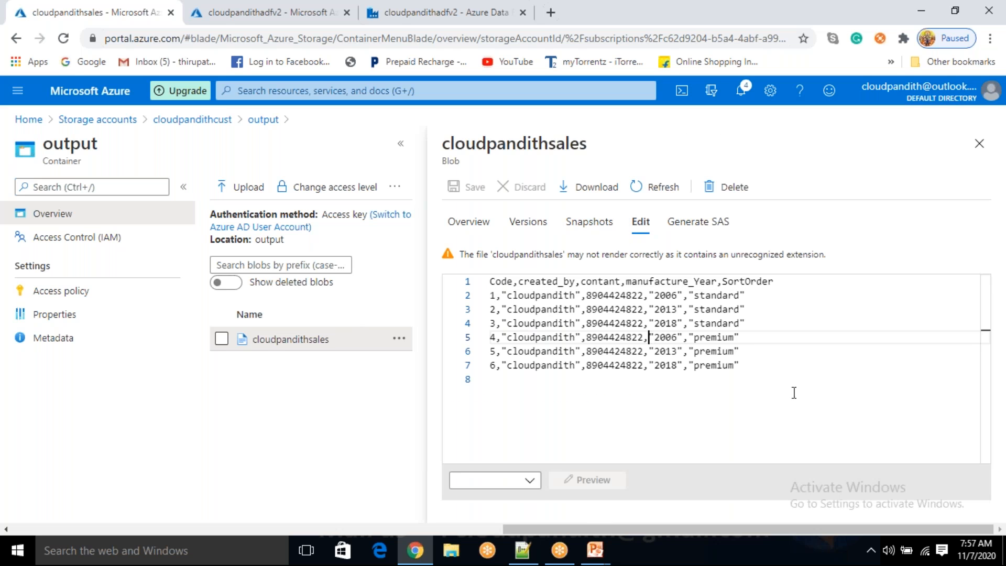
pyautogui.moveTo(792, 390); pyautogui.dragTo(653, 351)
pyautogui.hotkey('ctrl', 'a')
pyautogui.click(807, 352)
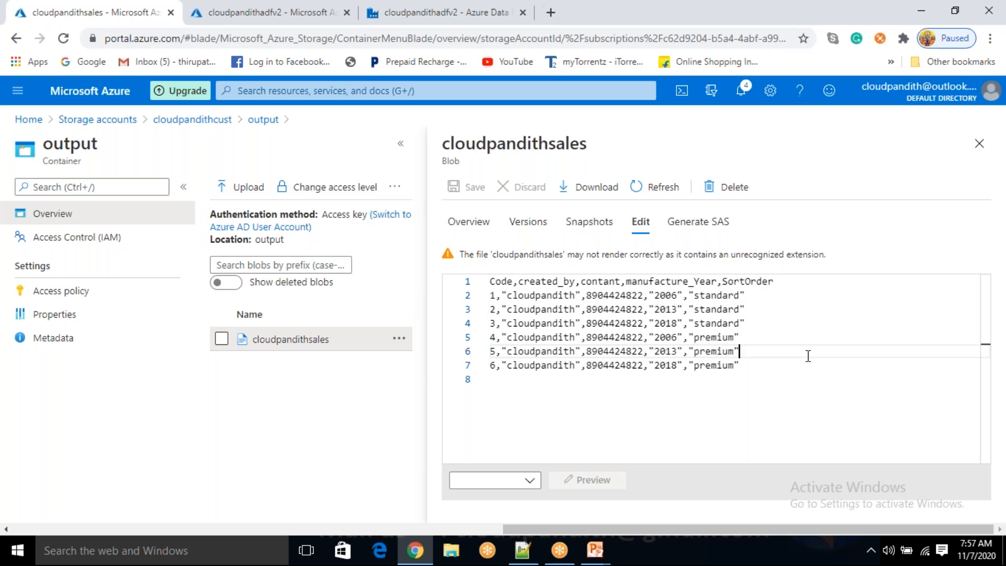
pyautogui.click(979, 145)
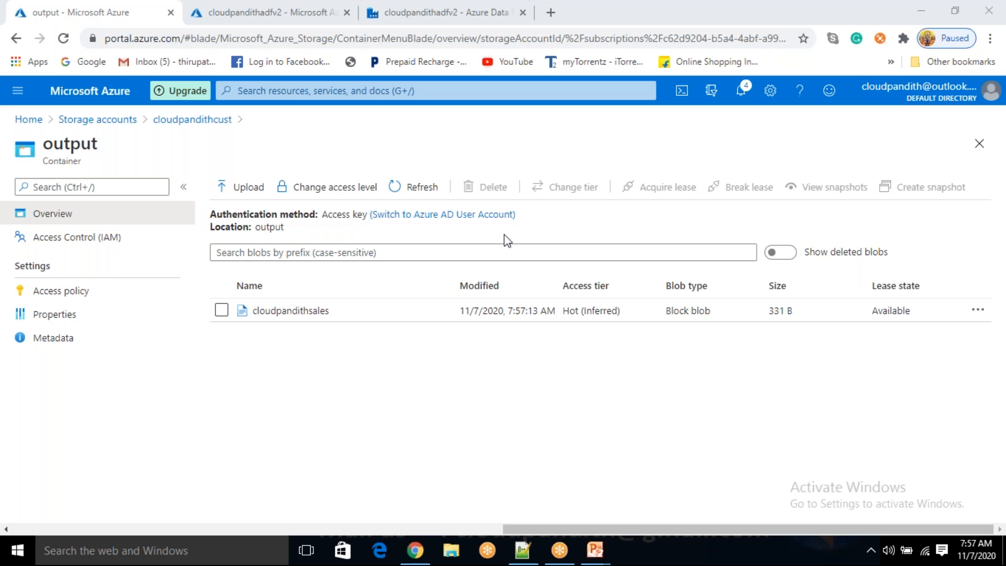
pyautogui.click(323, 311)
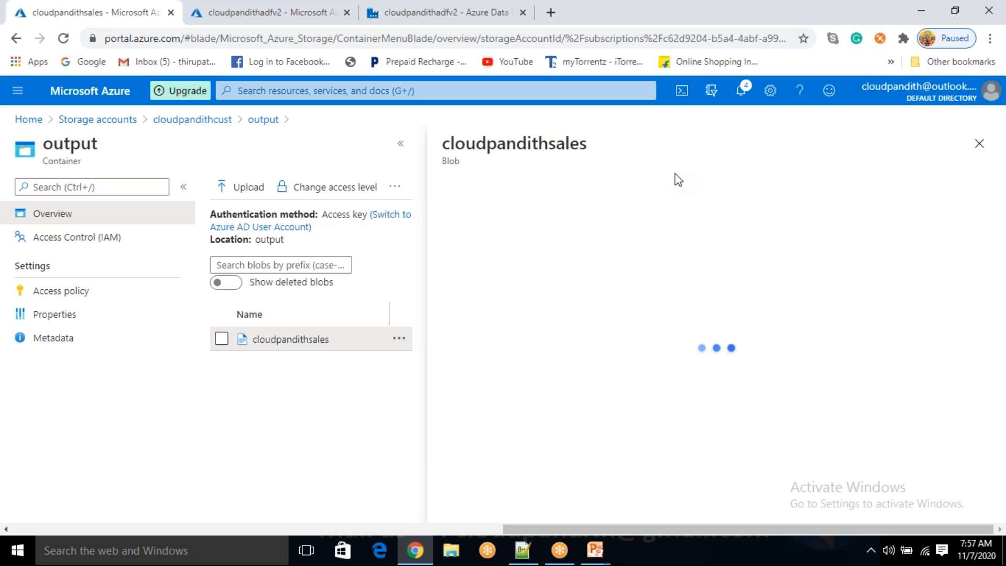
pyautogui.click(635, 225)
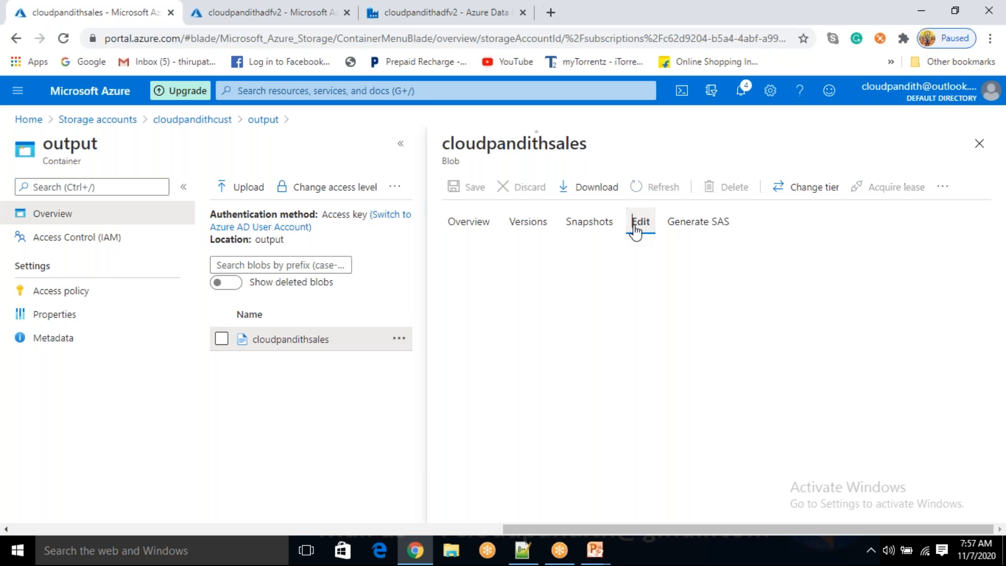
pyautogui.moveTo(749, 370); pyautogui.dragTo(756, 233)
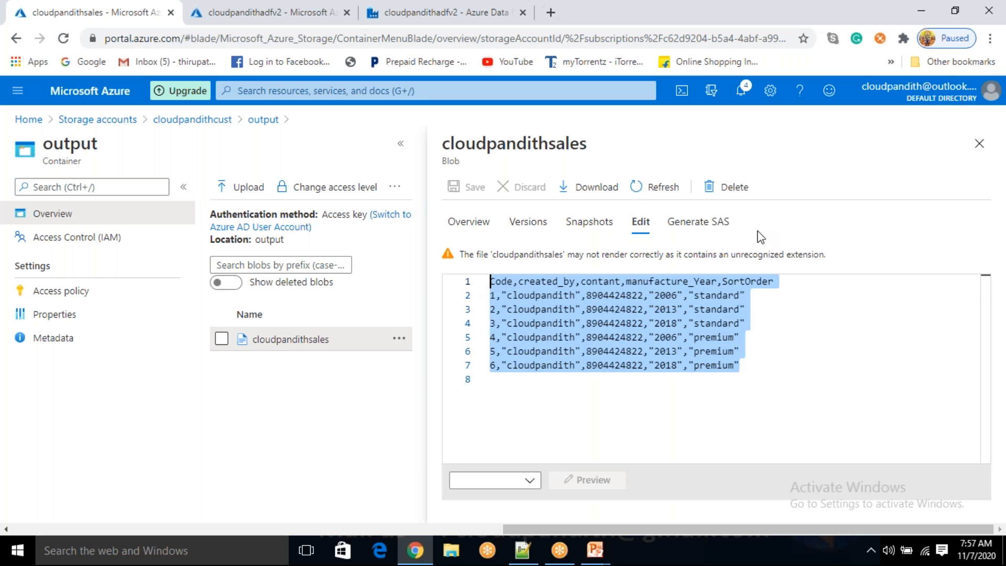
# Close the cloudpandithsales blob and examine the contents of sales.json in the cloudpandithcust input container
pyautogui.click(987, 152)
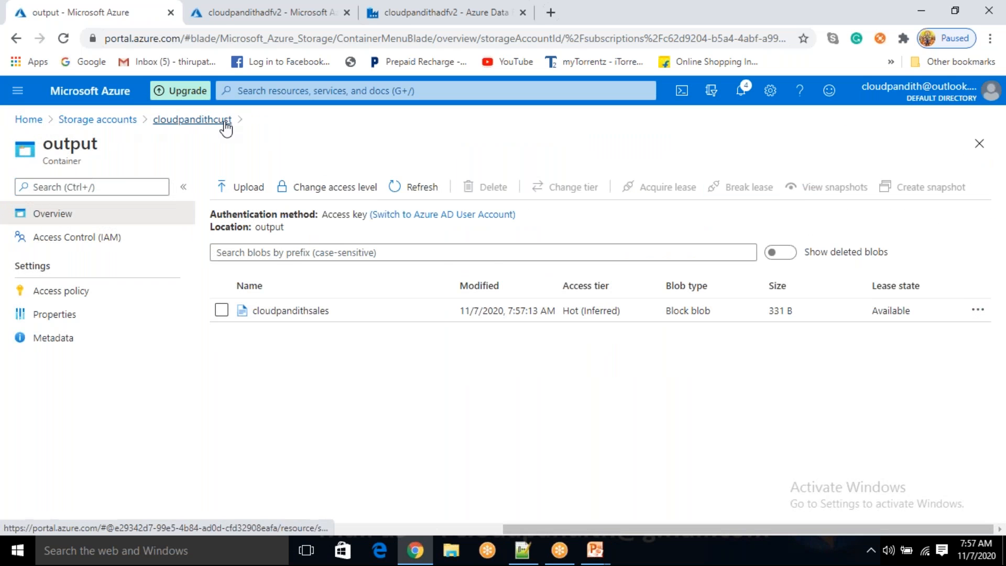
pyautogui.click(191, 119)
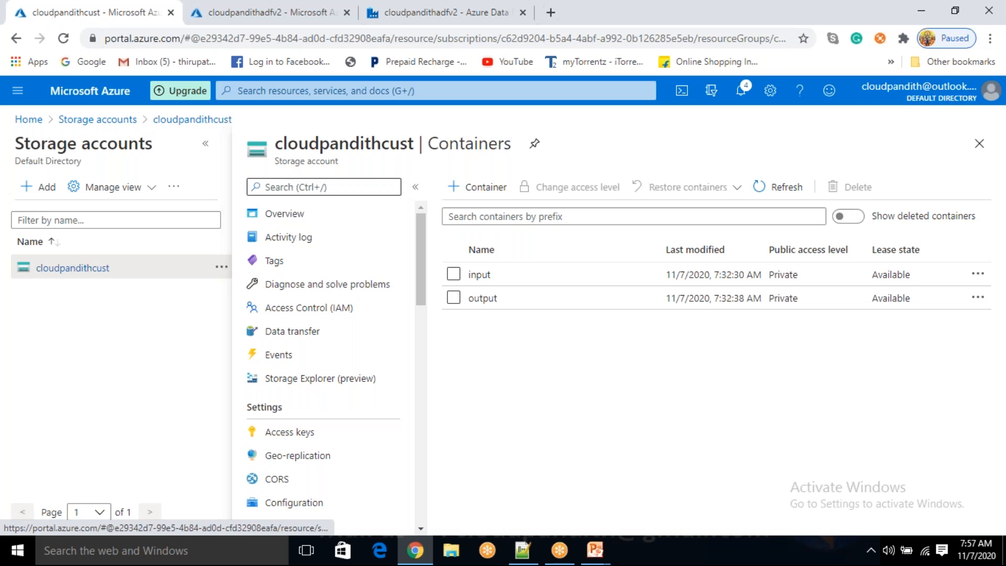
pyautogui.click(510, 283)
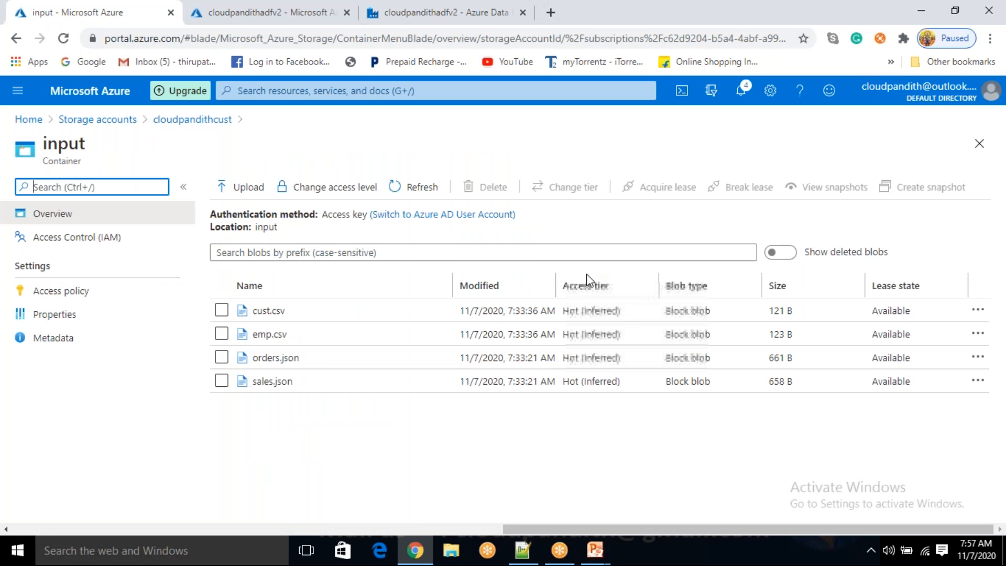
pyautogui.click(319, 384)
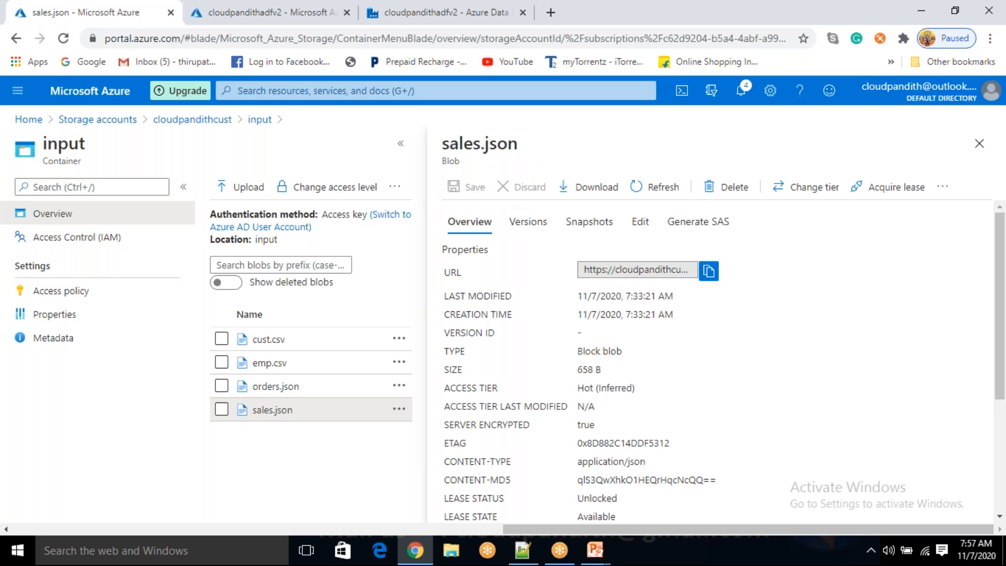
pyautogui.click(644, 222)
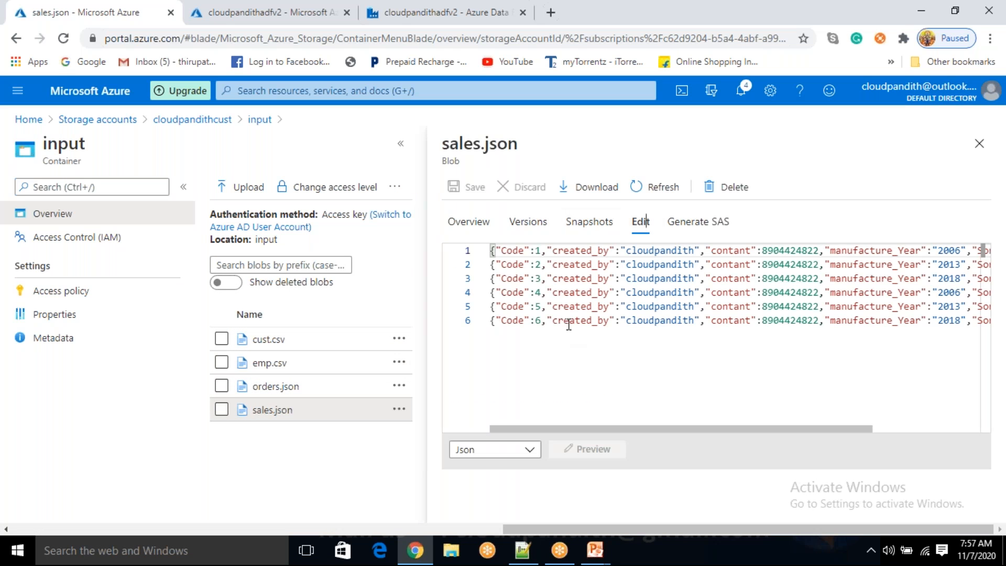
pyautogui.moveTo(495, 251); pyautogui.dragTo(937, 320)
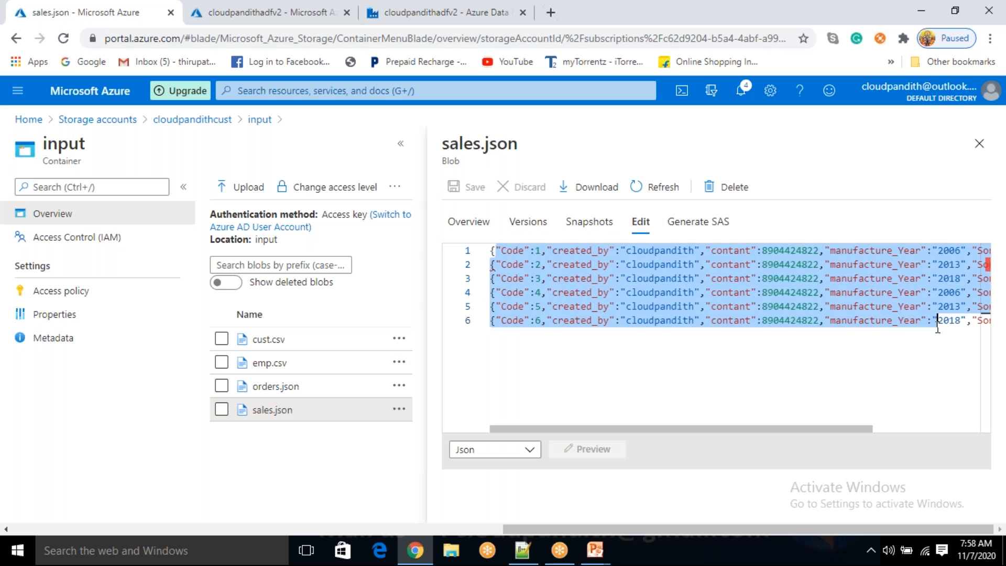
pyautogui.click(840, 374)
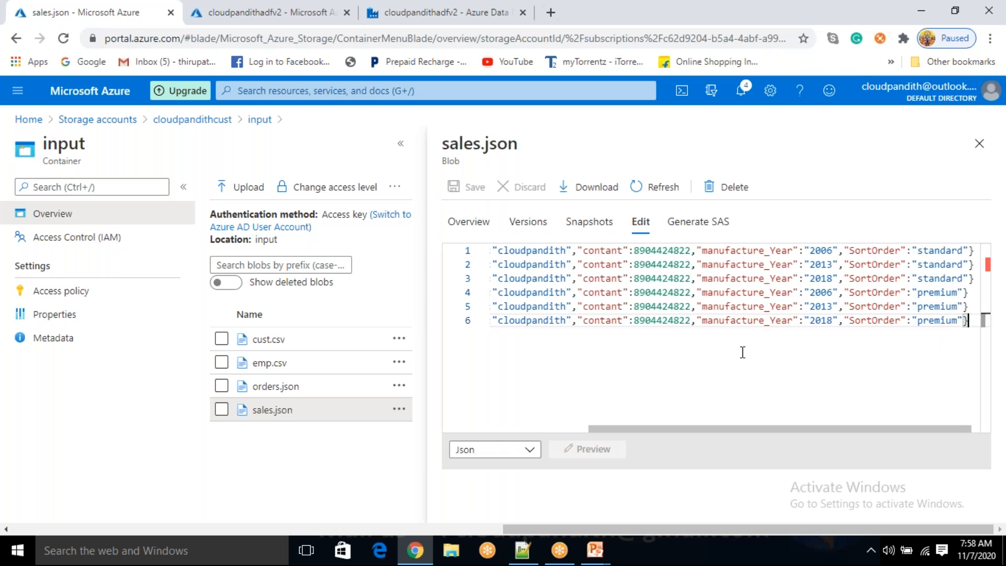
pyautogui.click(978, 144)
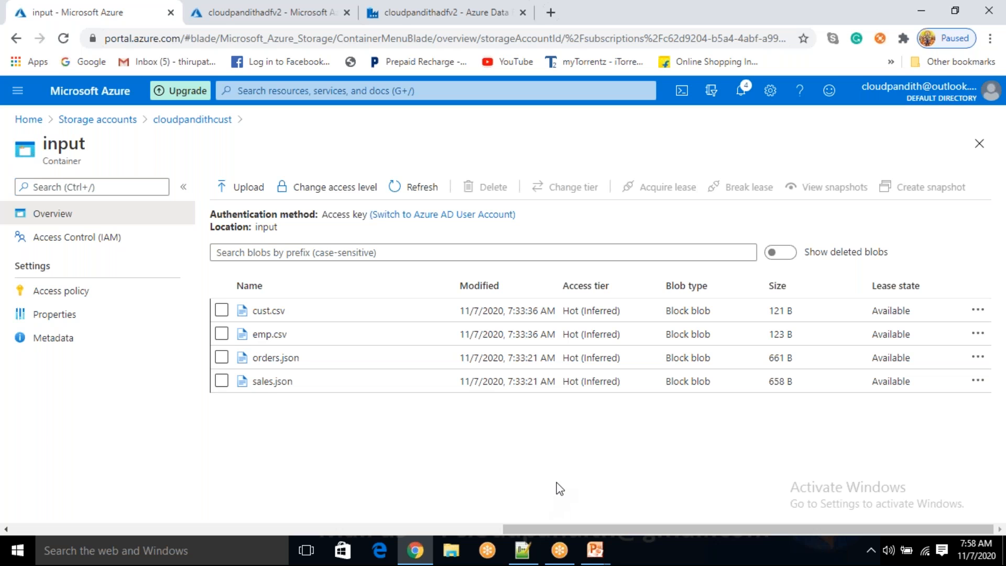
pyautogui.click(748, 60)
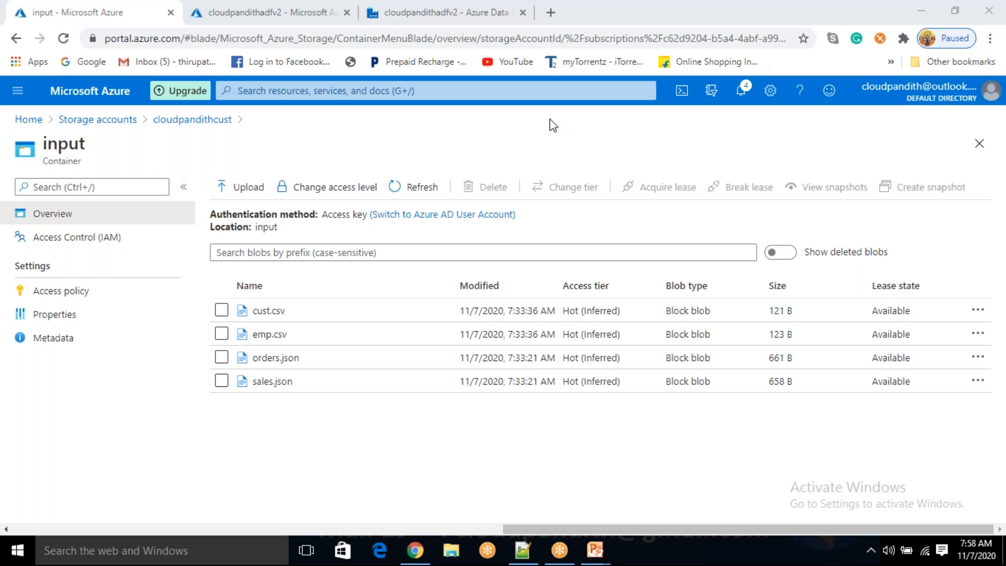
pyautogui.click(527, 139)
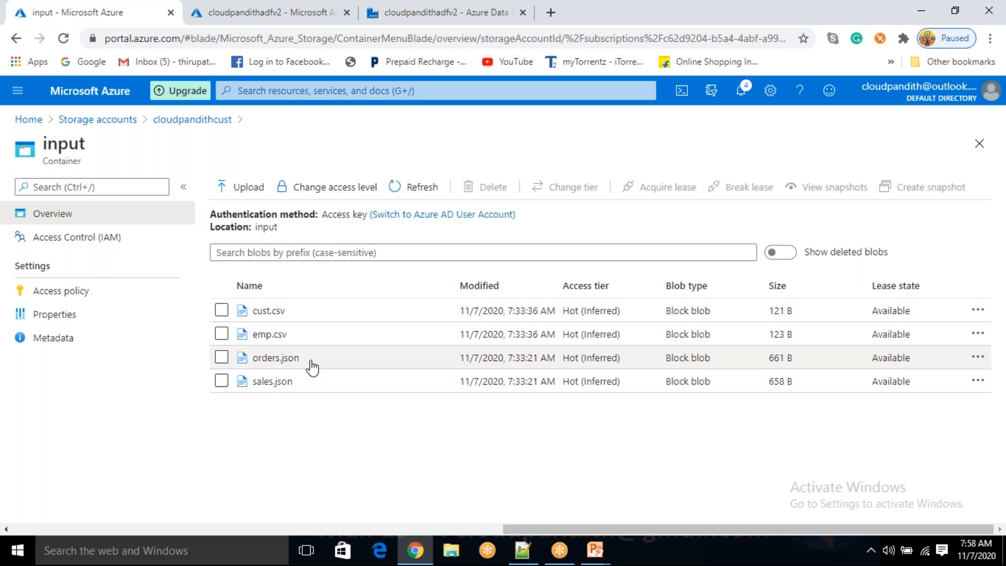
# Switch to Data Factory and create a new blank pipeline
pyautogui.click(425, 21)
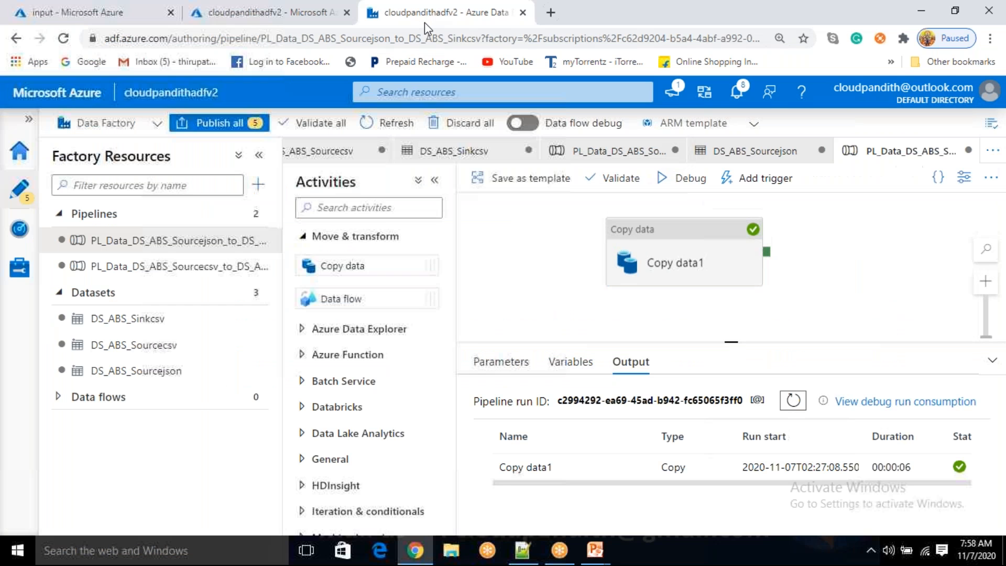
pyautogui.click(259, 184)
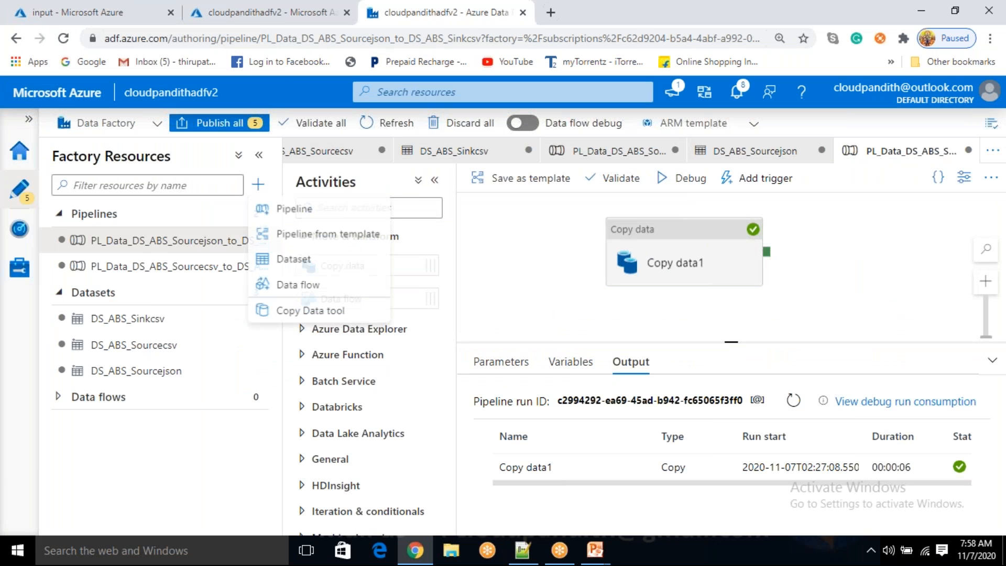
pyautogui.click(284, 209)
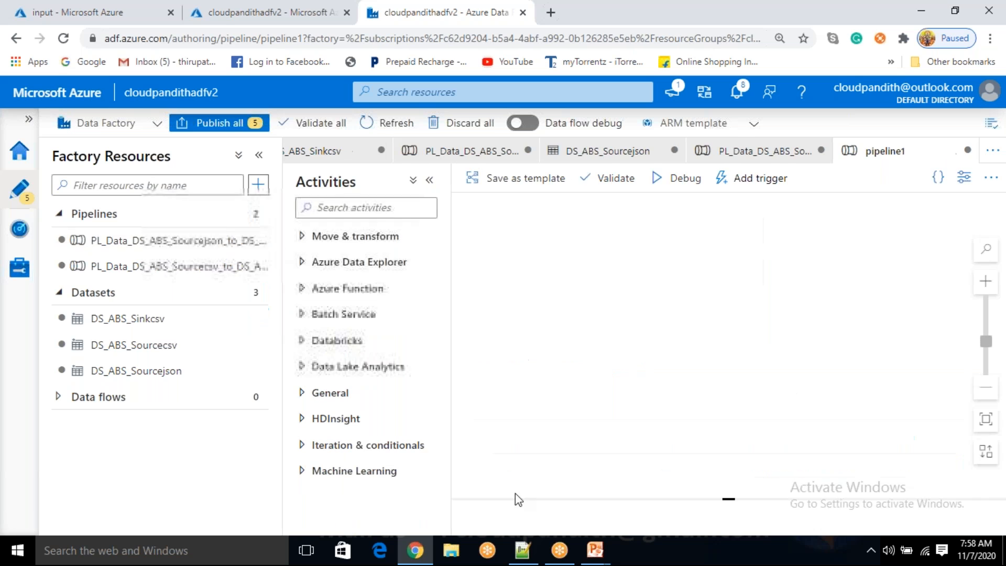
# Review the Get Metadata activity part of the data flow diagram in the PowerPoint slide show and return to Data Factory
pyautogui.moveTo(595, 550)
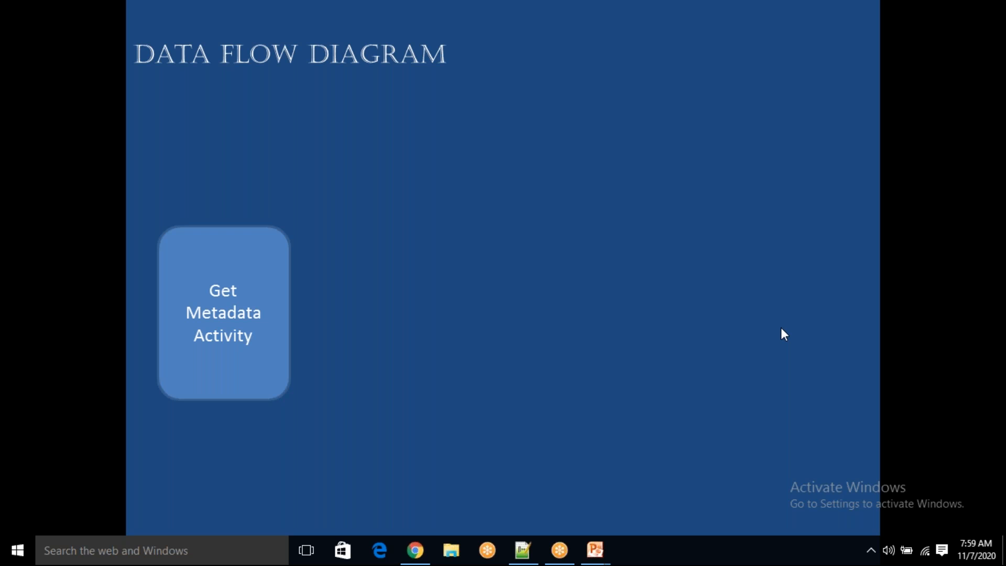
pyautogui.click(429, 270)
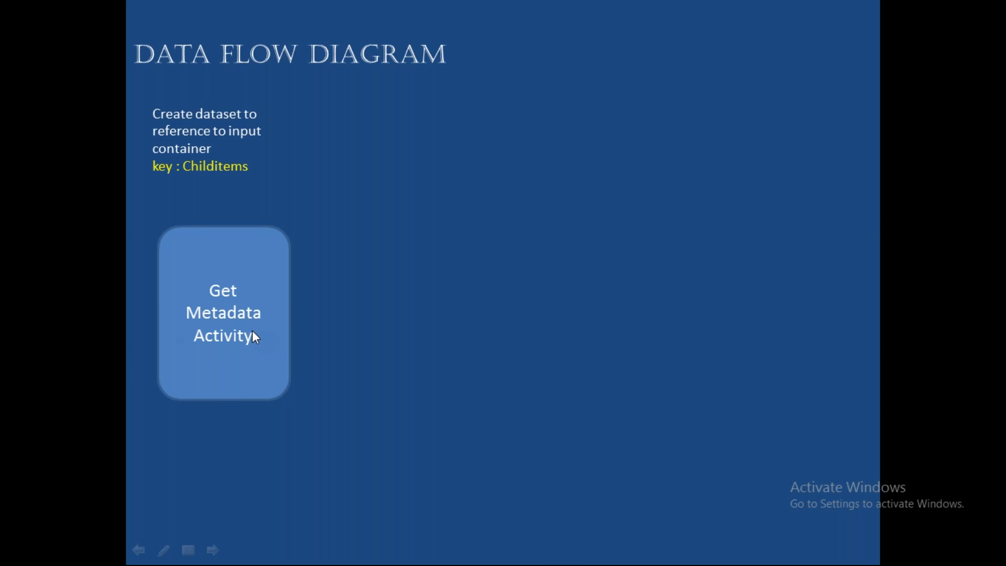
pyautogui.hotkey('alt', 'Tab')
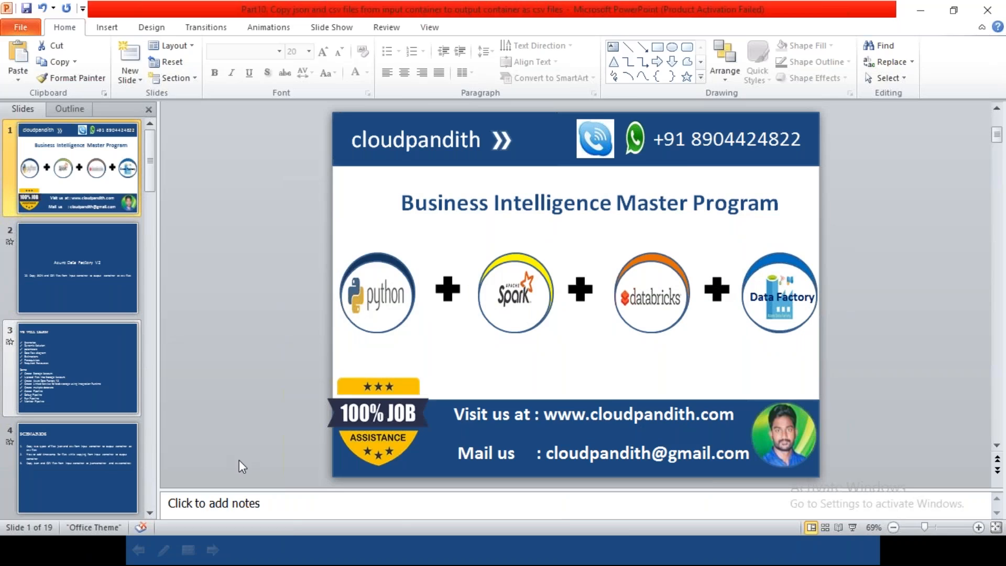
pyautogui.press('super+d')
pyautogui.click(415, 550)
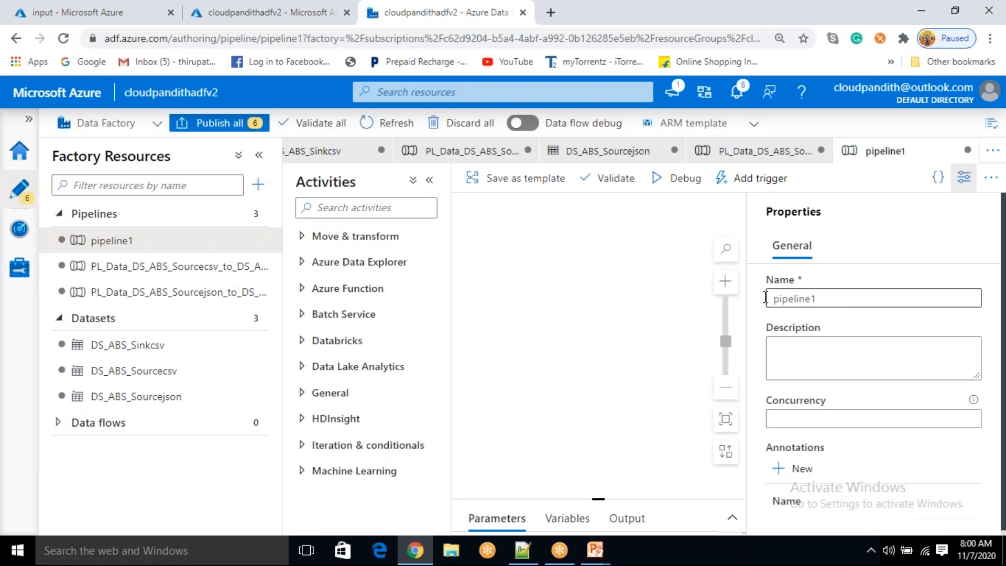
# Name the new pipeline PL_DATA_ds_sourcejson_sourcecsv_to_ds_sinkcsv
pyautogui.doubleClick(792, 297)
pyautogui.press('BackSpace')
pyautogui.write('PL')
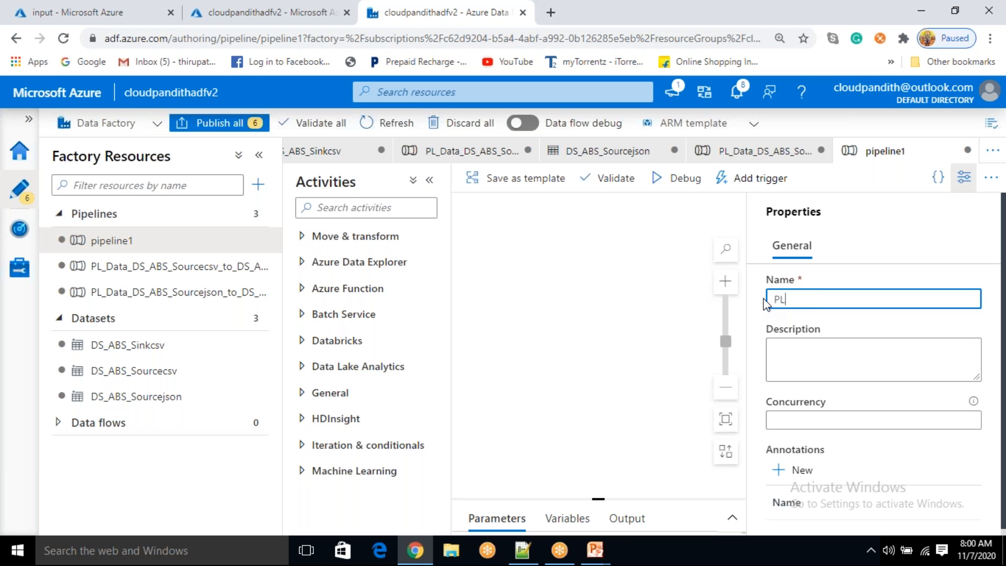
pyautogui.write('_DATA_')
pyautogui.press('BackSpace')
pyautogui.press('BackSpace')
pyautogui.press('BackSpace')
pyautogui.press('BackSpace')
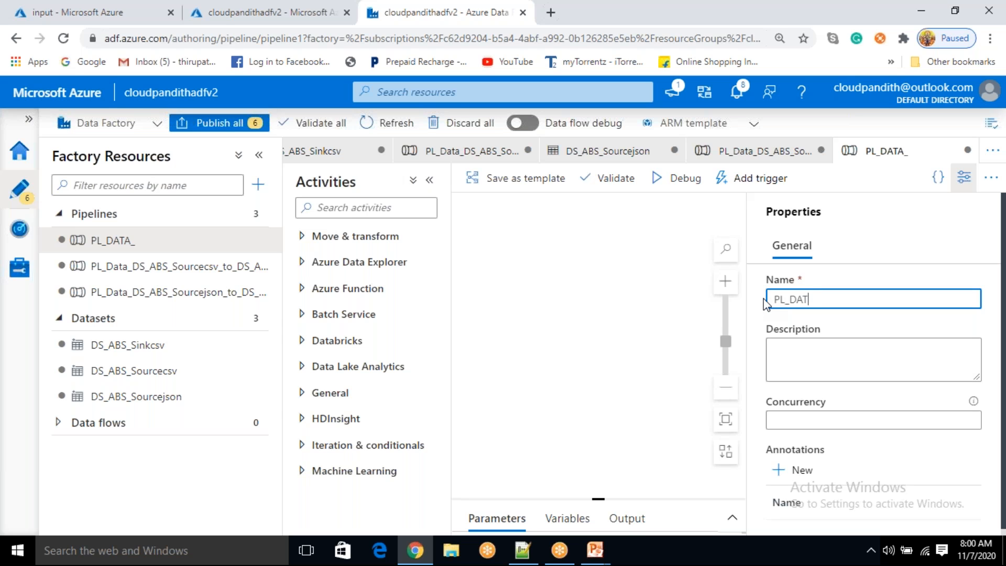
pyautogui.write('ATA_ds_')
pyautogui.press('BackSpace')
pyautogui.press('BackSpace')
pyautogui.press('BackSpace')
pyautogui.press('BackSpace')
pyautogui.write('ds_s')
pyautogui.press('BackSpace')
pyautogui.press('BackSpace')
pyautogui.press('BackSpace')
pyautogui.write('_ds_sourcejson_source')
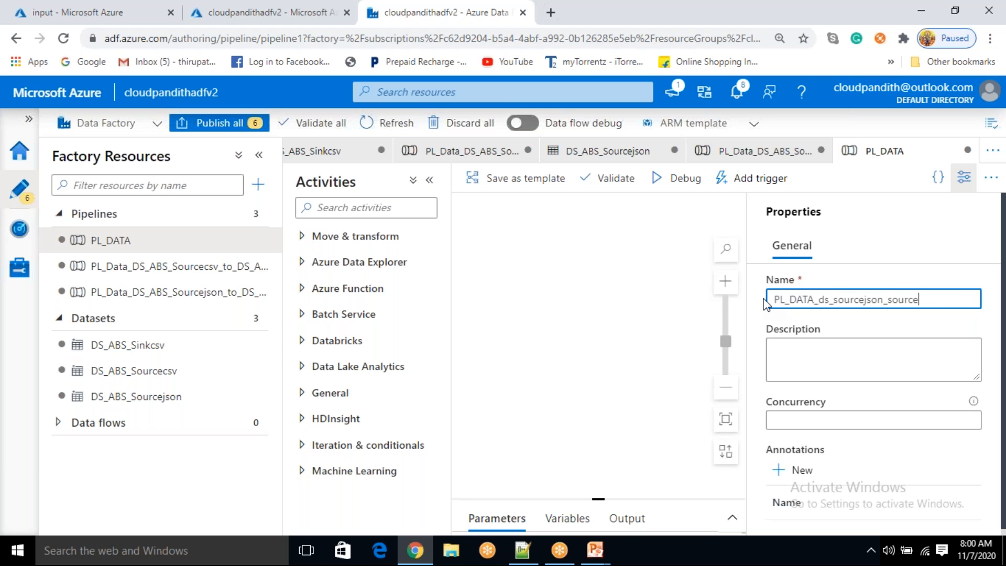
pyautogui.write('csv_to')
pyautogui.press('BackSpace')
pyautogui.write('_ds_')
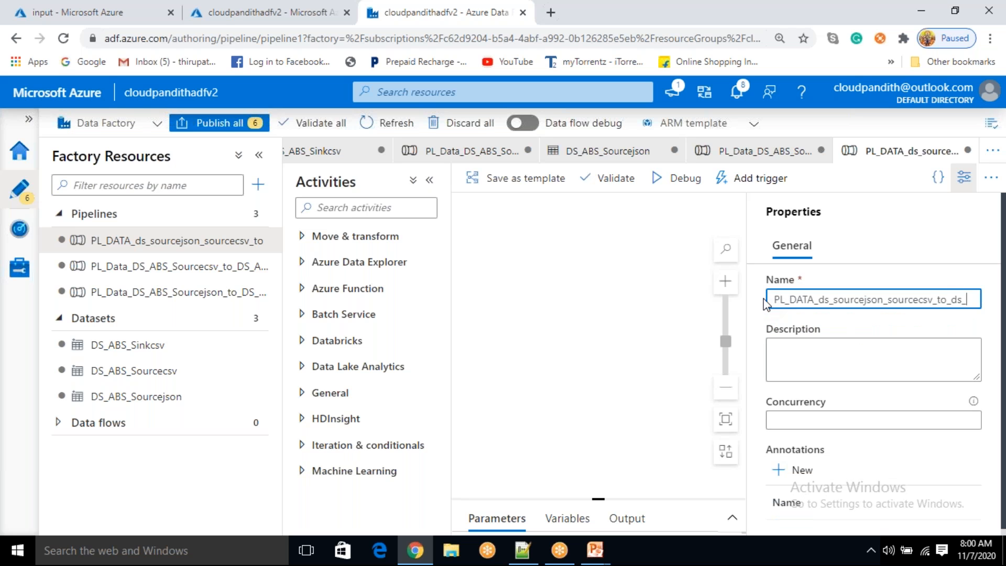
pyautogui.write('sinkcsv')
# Insert abs_ after both ds_ parts of the pipeline's name and close the pipeline properties
pyautogui.press('Left')
pyautogui.press('Left')
pyautogui.press('Left')
pyautogui.press('Left')
pyautogui.press('Left')
pyautogui.press('Left')
pyautogui.press('Left')
pyautogui.press('Left')
pyautogui.press('Left')
pyautogui.press('Left')
pyautogui.press('Left')
pyautogui.press('Left')
pyautogui.press('Left')
pyautogui.press('Left')
pyautogui.press('Left')
pyautogui.press('Left')
pyautogui.press('Left')
pyautogui.press('Left')
pyautogui.press('Left')
pyautogui.press('Left')
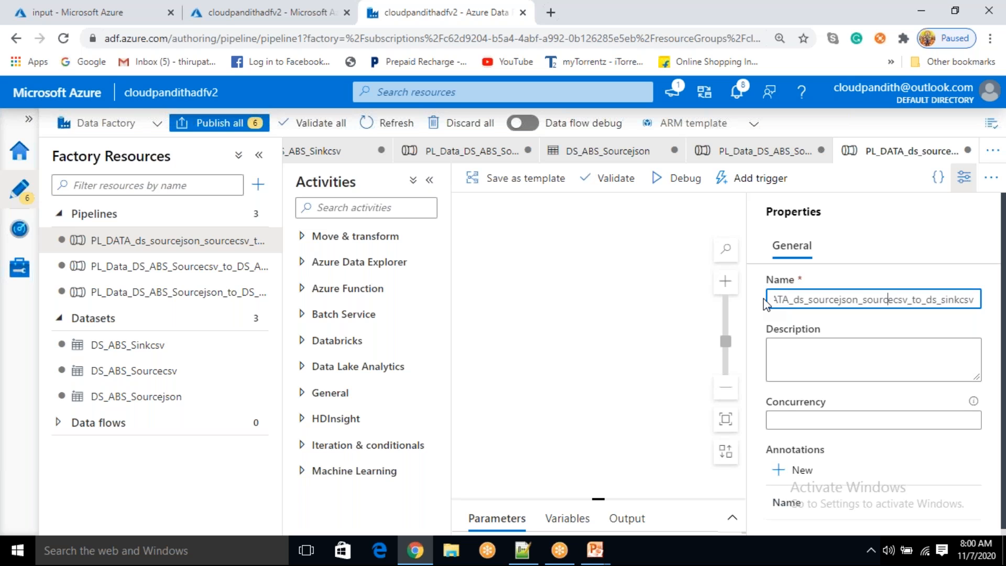
pyautogui.write('abs_')
pyautogui.press('Right')
pyautogui.press('Right')
pyautogui.press('Right')
pyautogui.press('Right')
pyautogui.press('Right')
pyautogui.press('Right')
pyautogui.press('Right')
pyautogui.press('Right')
pyautogui.press('Right')
pyautogui.press('Right')
pyautogui.press('Right')
pyautogui.press('Right')
pyautogui.press('Right')
pyautogui.press('Right')
pyautogui.press('Right')
pyautogui.press('Right')
pyautogui.press('Right')
pyautogui.press('Right')
pyautogui.press('Right')
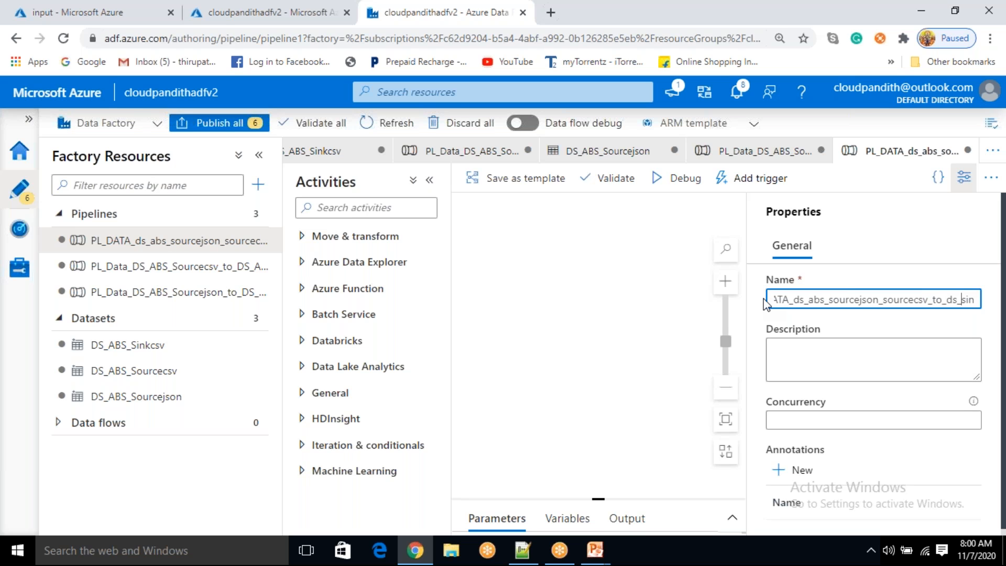
pyautogui.write('abs')
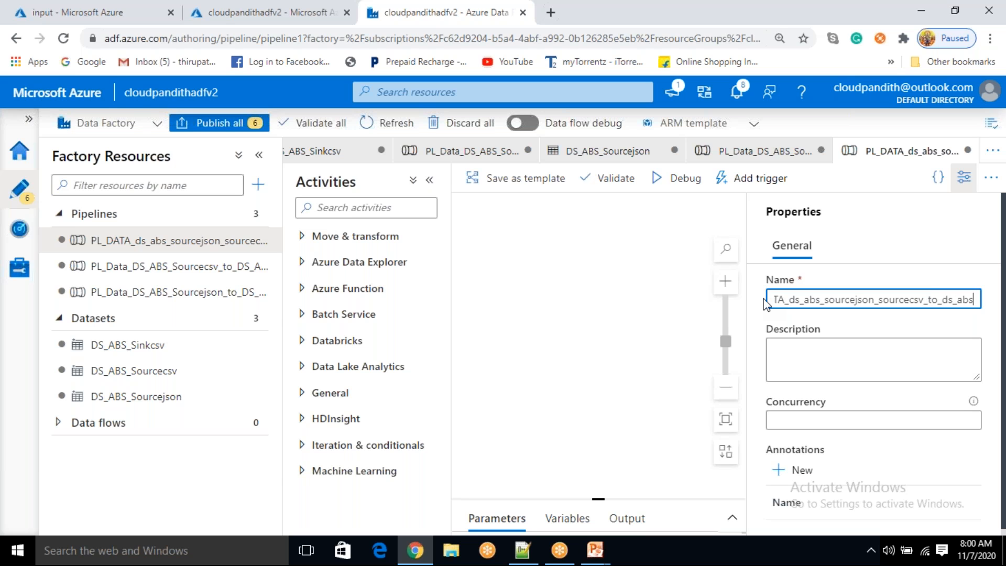
pyautogui.write('_')
pyautogui.press('Right')
pyautogui.press('Right')
pyautogui.press('Right')
pyautogui.press('Right')
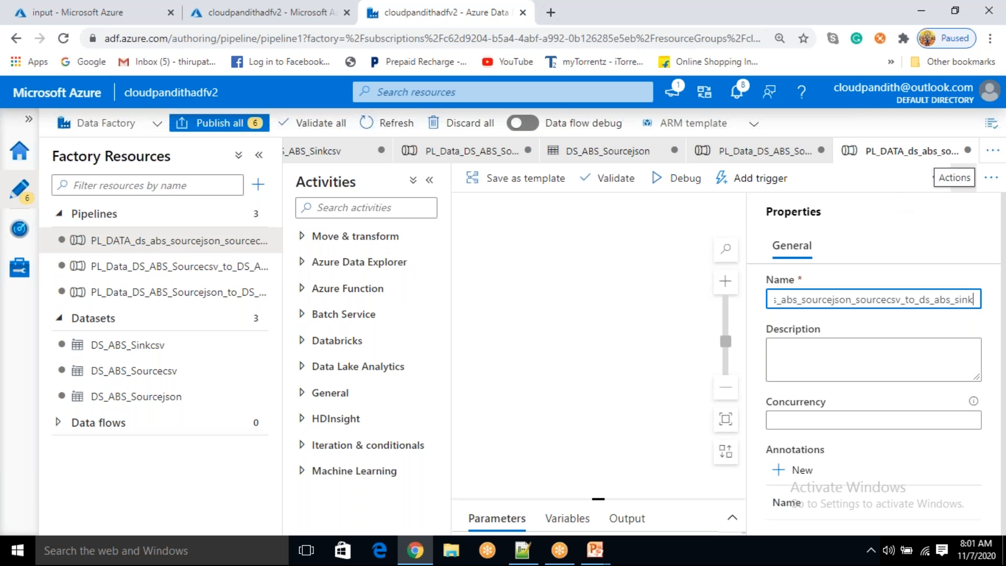
pyautogui.click(967, 181)
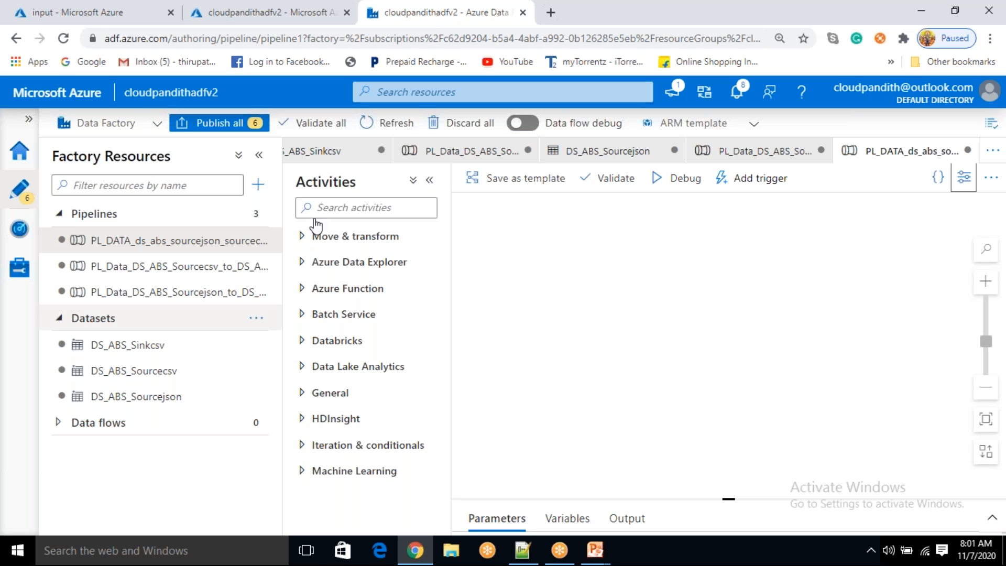
# Add a Get Metadata activity to the pipeline and enlarge the canvas above its settings
pyautogui.click(334, 239)
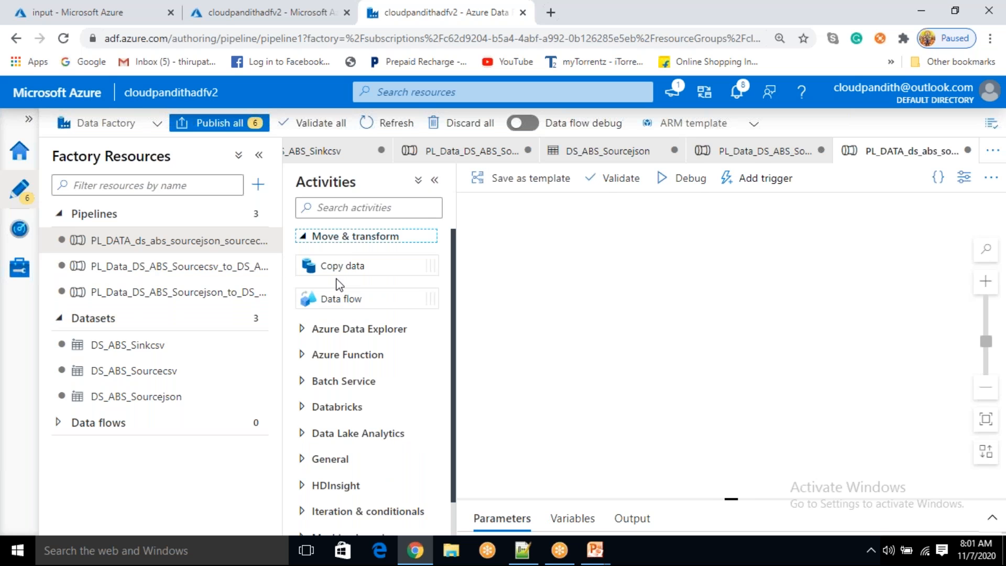
pyautogui.scroll(-1, 337, 266)
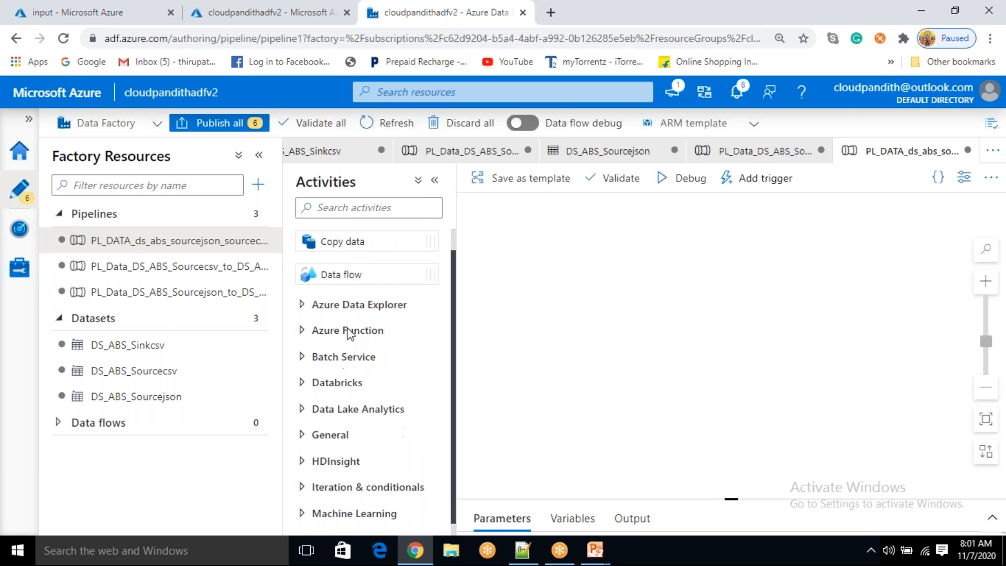
pyautogui.click(331, 423)
pyautogui.scroll(-5, 331, 423)
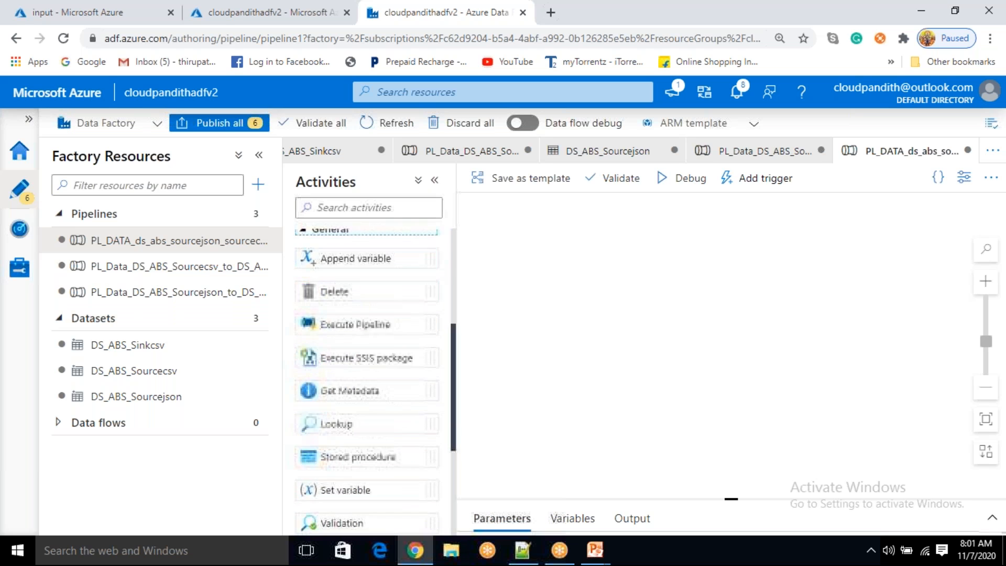
pyautogui.moveTo(352, 363); pyautogui.dragTo(561, 285)
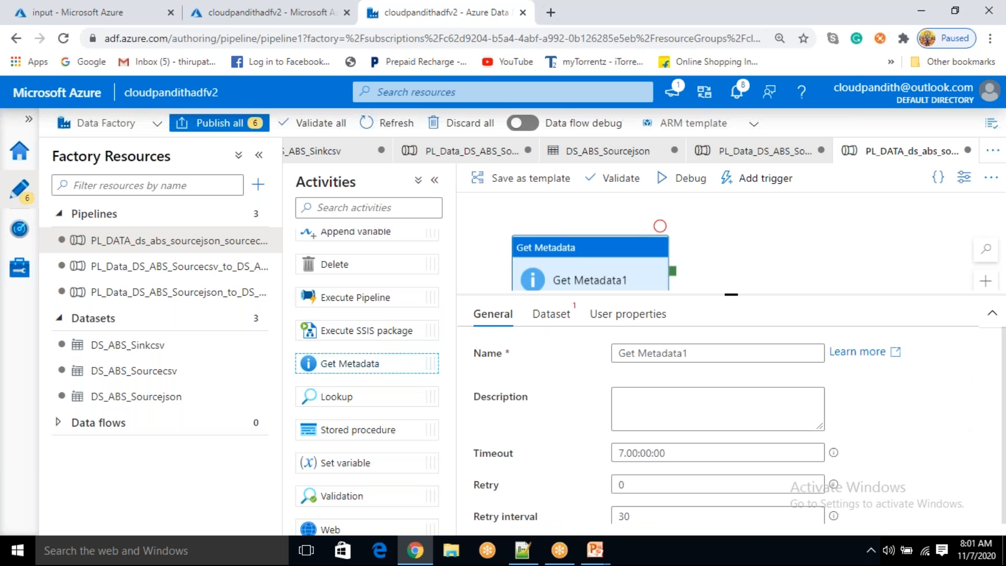
pyautogui.click(589, 271)
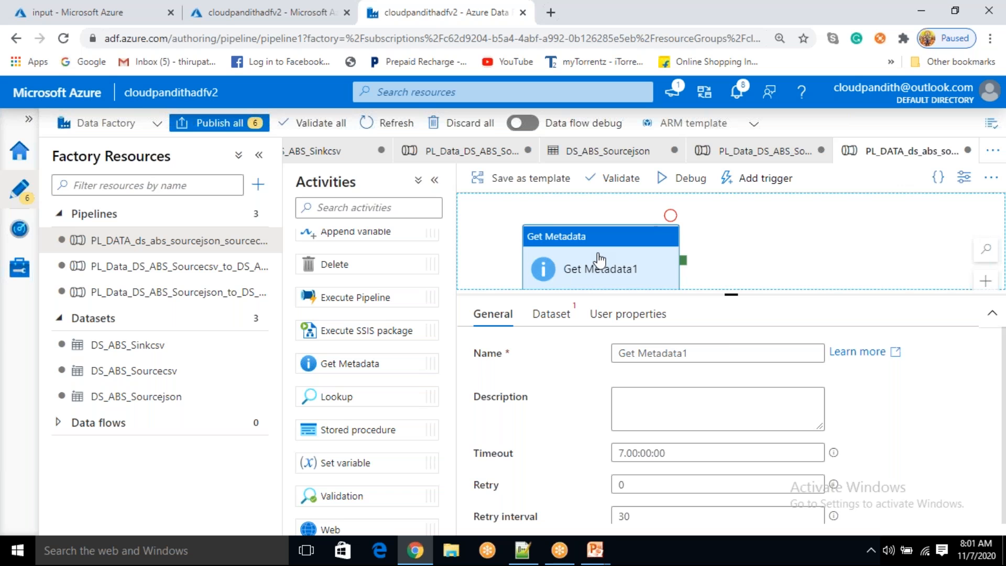
pyautogui.moveTo(732, 295); pyautogui.dragTo(697, 325)
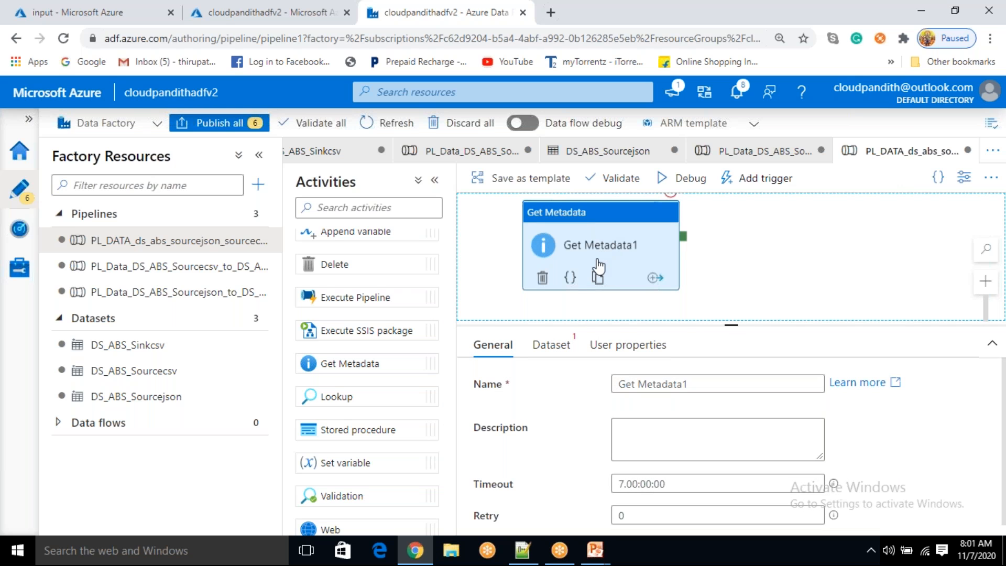
# Rename the Get Metadata activity GetMetadata_childitems
pyautogui.tripleClick(636, 383)
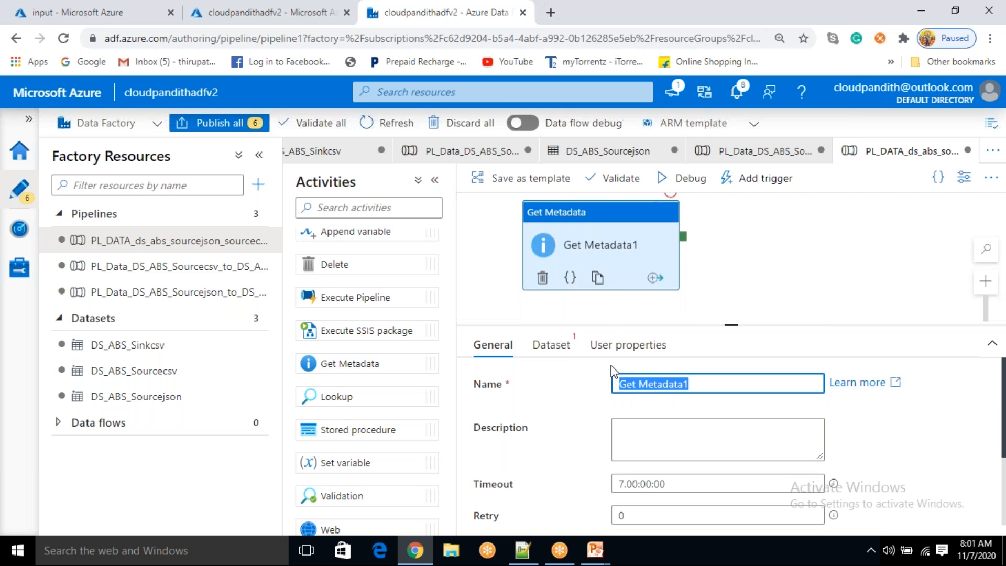
pyautogui.press('BackSpace')
pyautogui.write('GetMetadata')
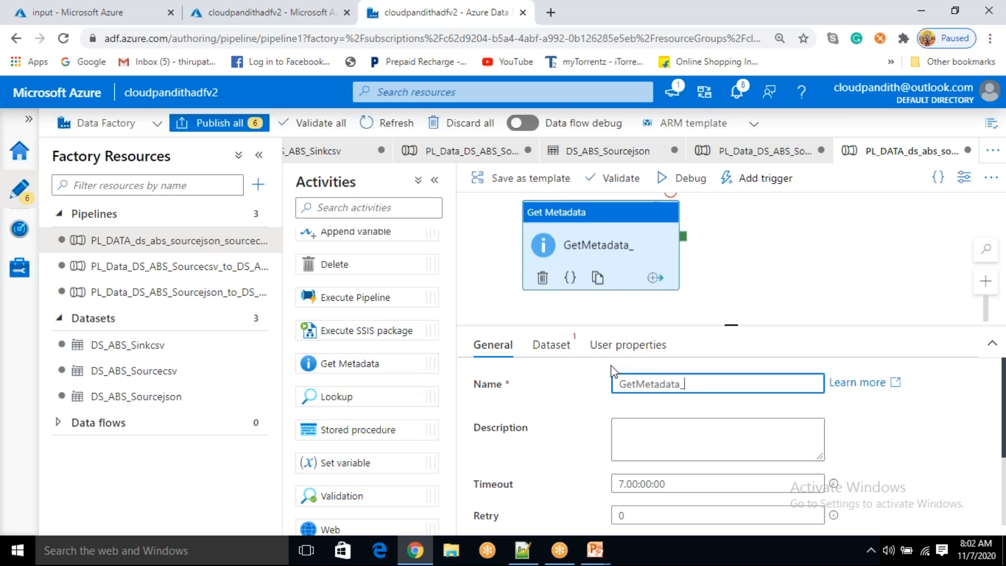
pyautogui.write('childitems')
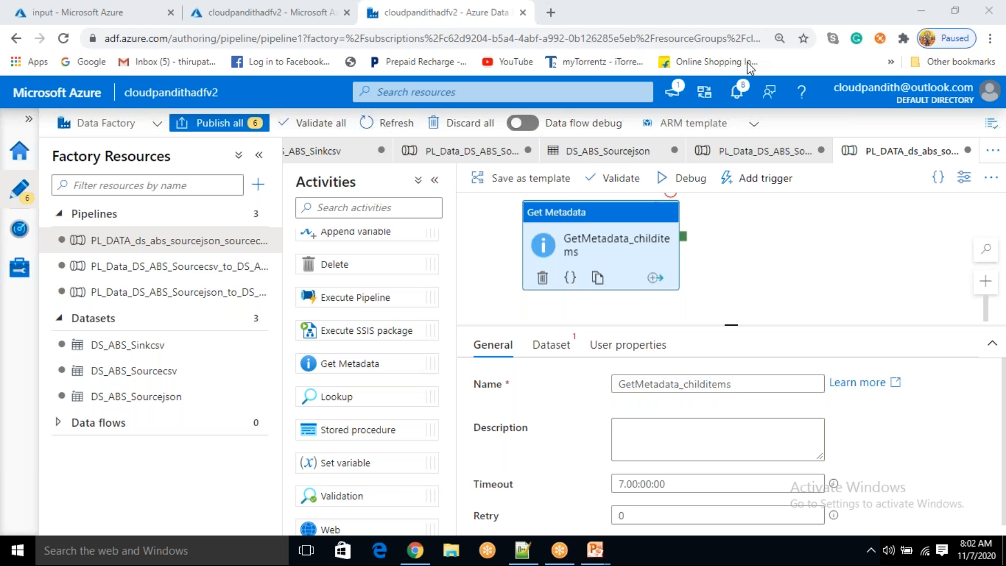
# Start a new Azure Blob Storage dataset in DelimitedText format for the Get Metadata activity
pyautogui.click(561, 354)
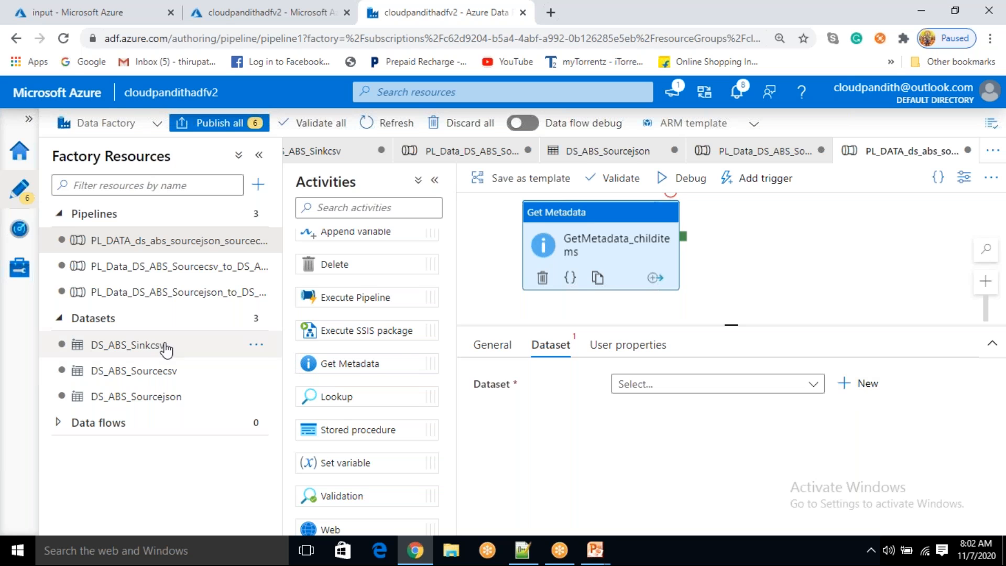
pyautogui.click(874, 387)
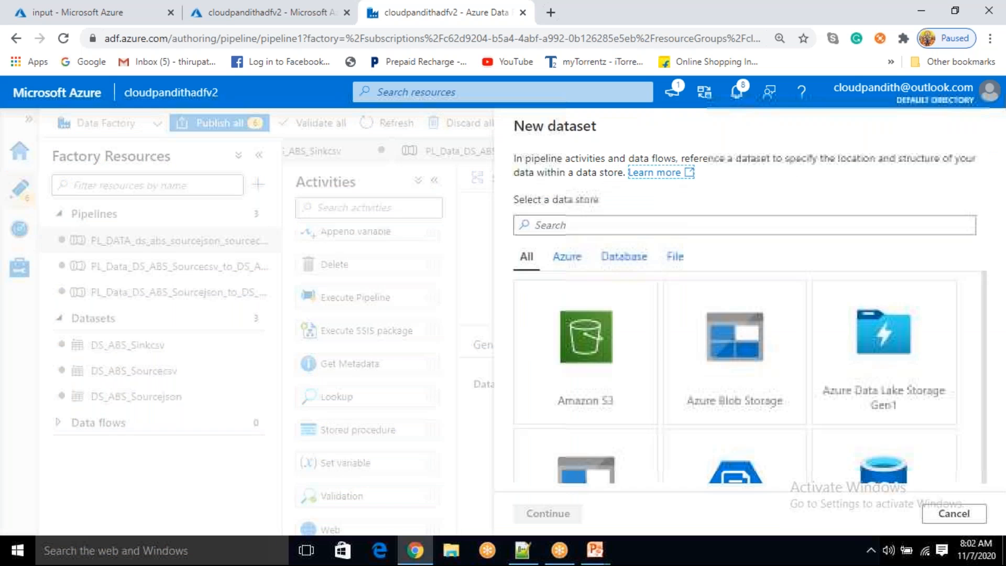
pyautogui.click(768, 371)
pyautogui.click(548, 513)
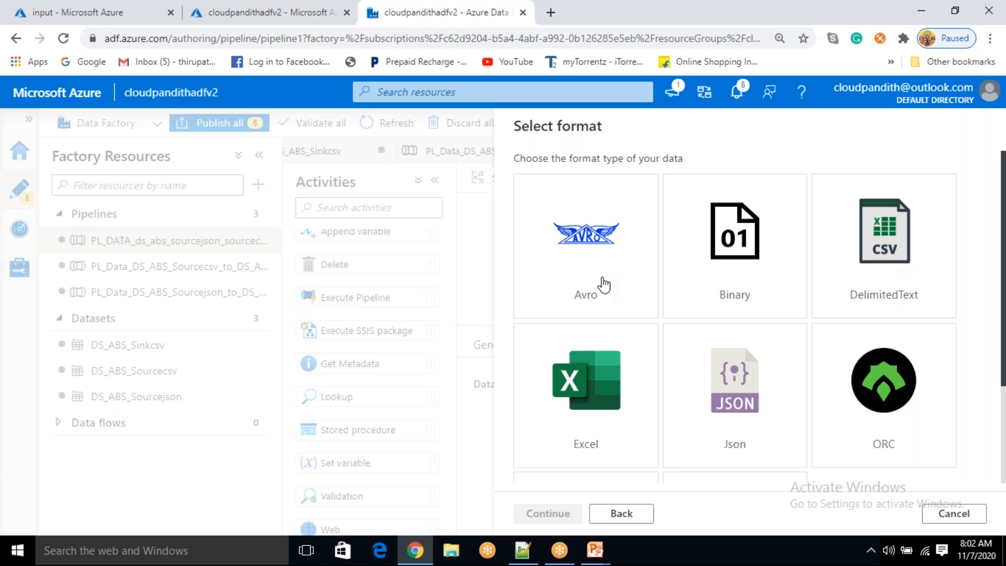
pyautogui.click(734, 417)
pyautogui.click(839, 271)
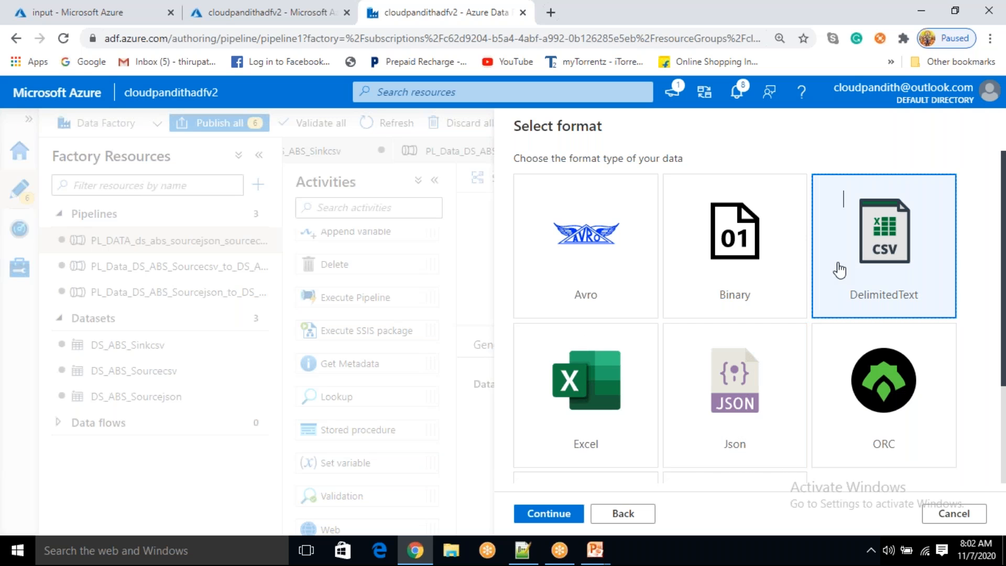
pyautogui.click(554, 518)
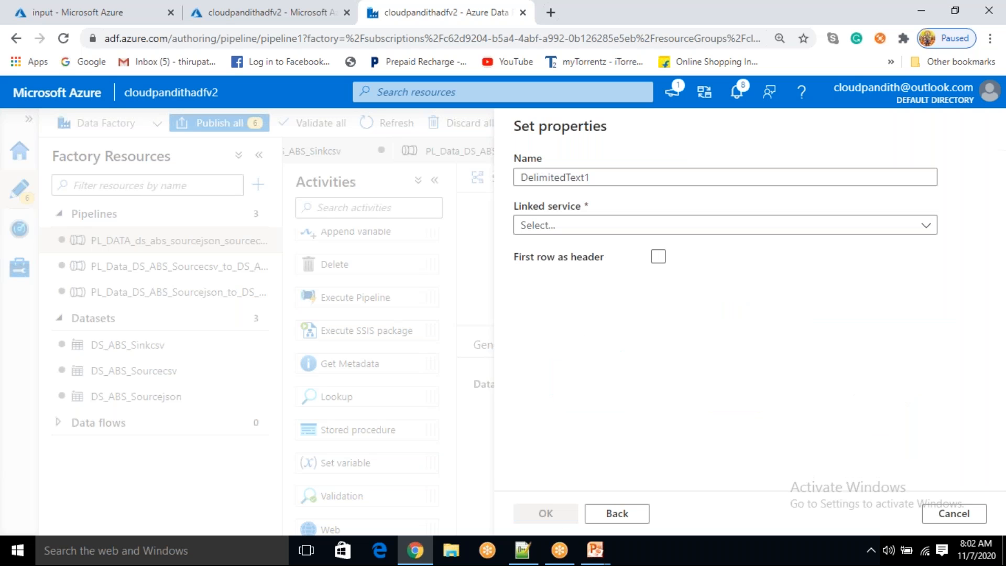
# Name the new dataset DS_abs_childitems and link it to the LS_ABS linked service
pyautogui.click(606, 179)
pyautogui.moveTo(606, 180); pyautogui.dragTo(461, 192)
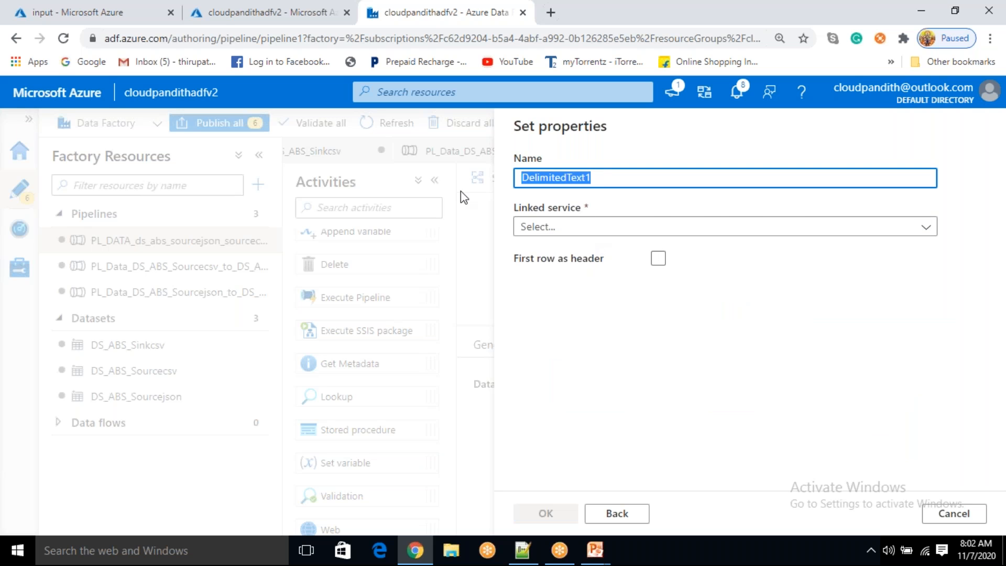
pyautogui.press('BackSpace')
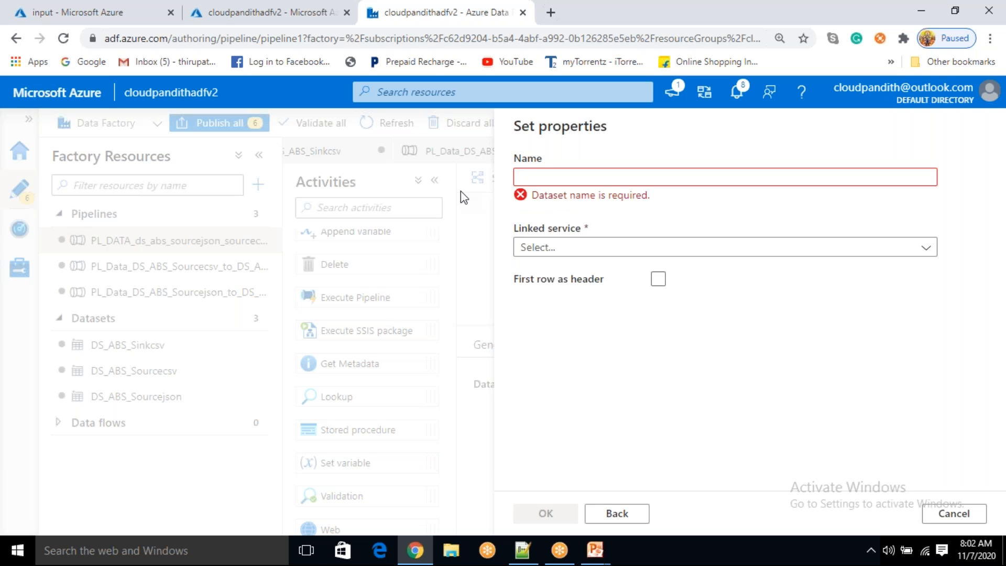
pyautogui.write('DS_abs_m')
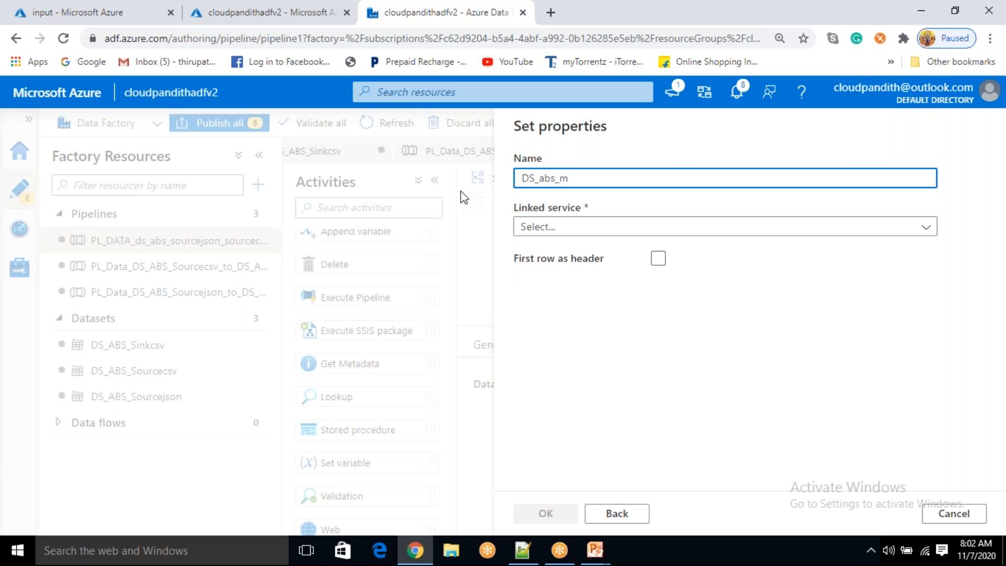
pyautogui.press('BackSpace')
pyautogui.write('cH')
pyautogui.press('BackSpace')
pyautogui.write('l')
pyautogui.press('BackSpace')
pyautogui.write('hilditems')
pyautogui.click(583, 231)
pyautogui.click(555, 330)
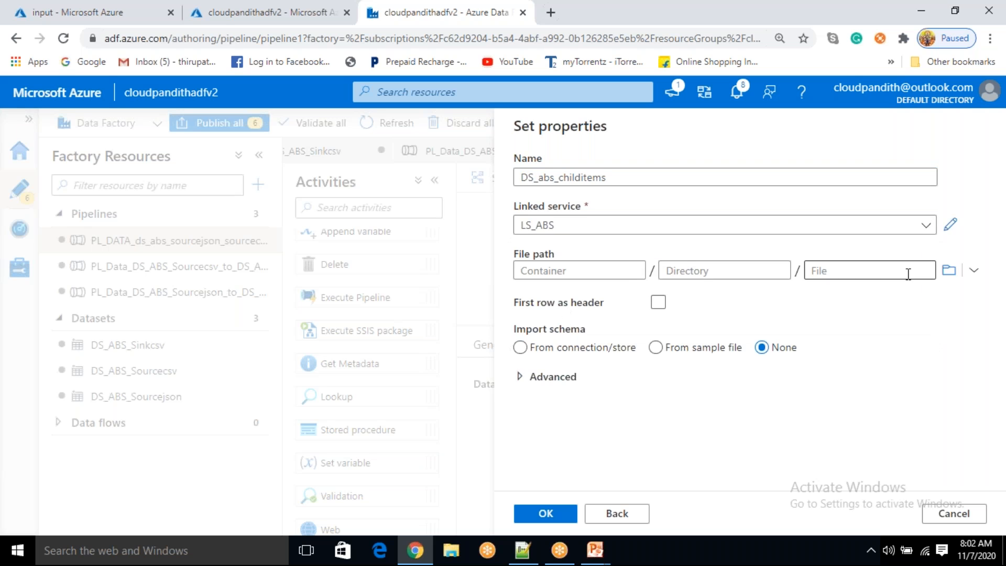
# Point the dataset's file path to the input container, enable First row as header and create the dataset
pyautogui.click(948, 270)
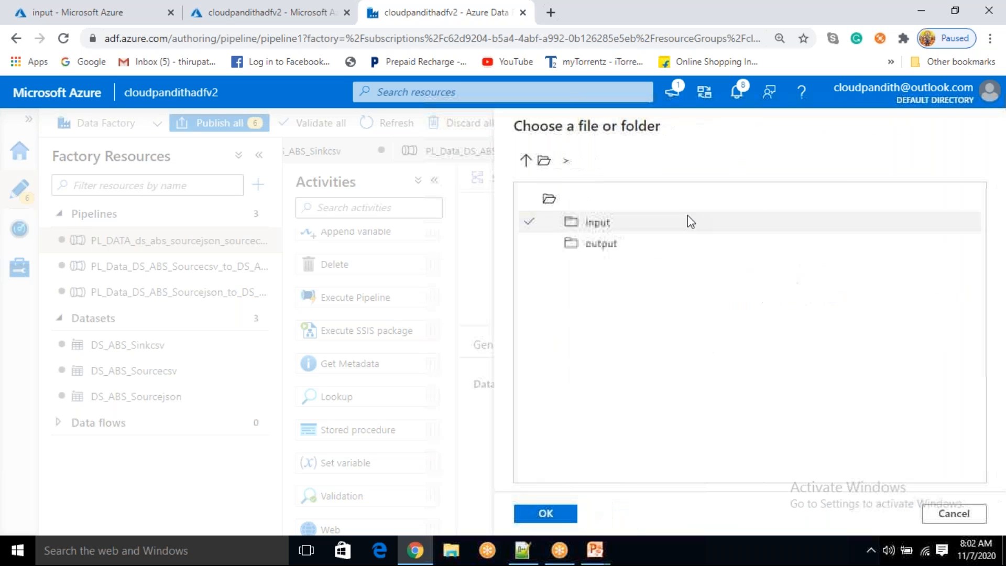
pyautogui.doubleClick(606, 227)
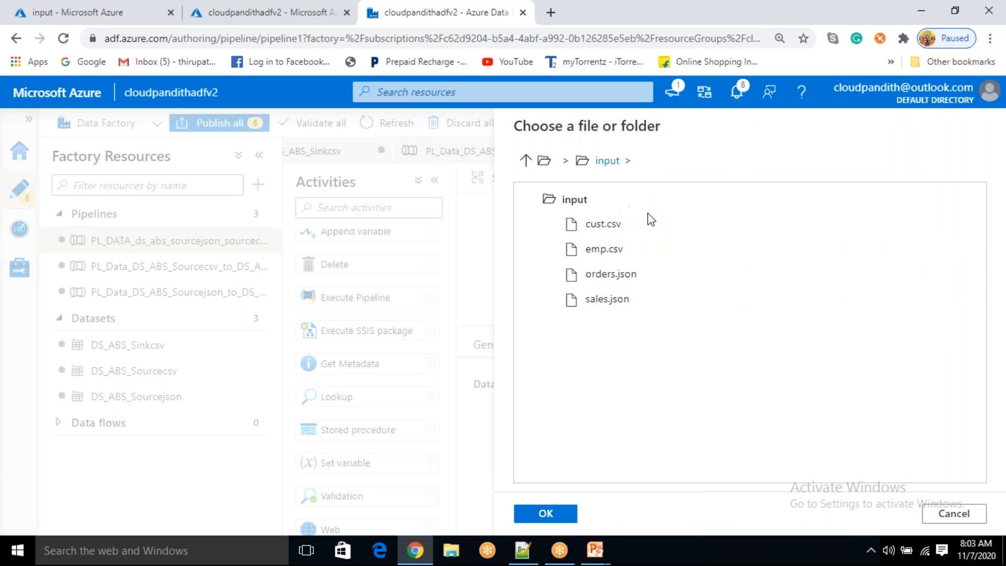
pyautogui.click(544, 513)
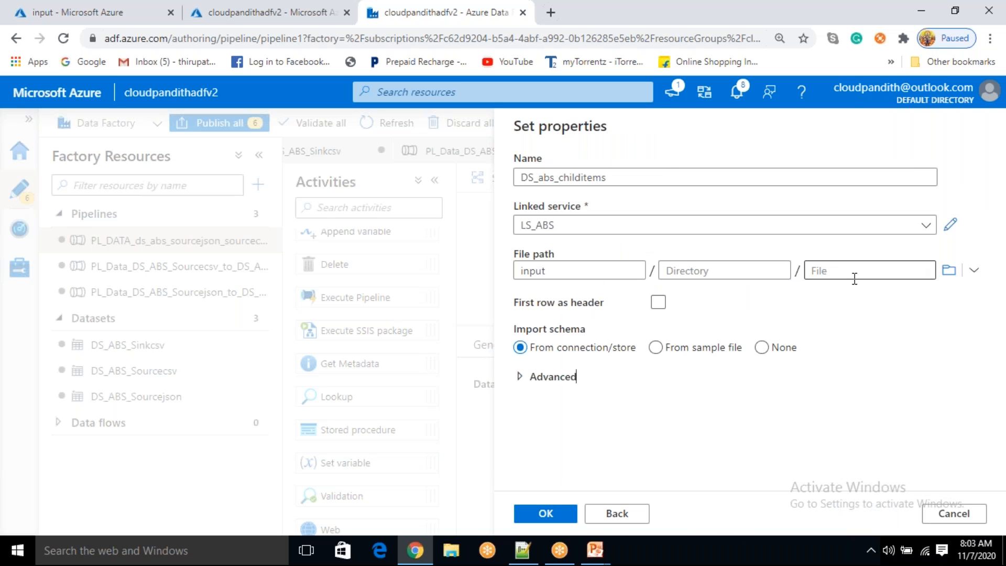
pyautogui.click(658, 302)
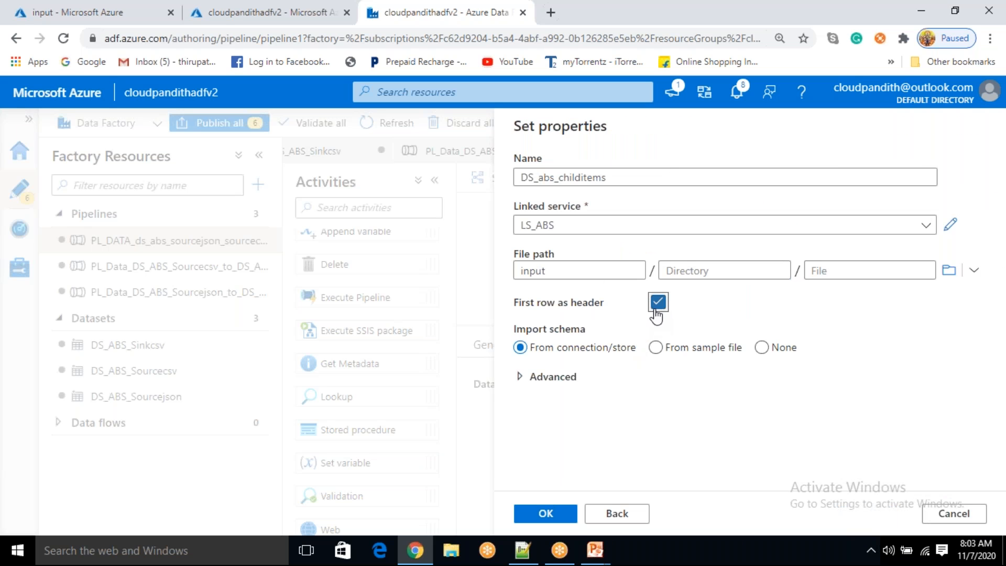
pyautogui.click(545, 518)
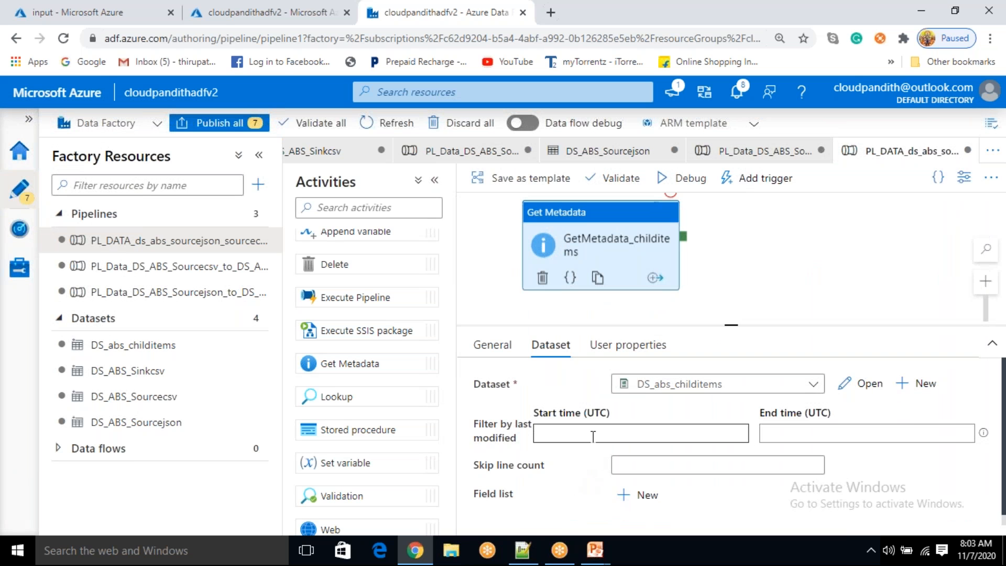
# Add a Child Items argument to the Get Metadata activity's field list
pyautogui.scroll(-1, 605, 472)
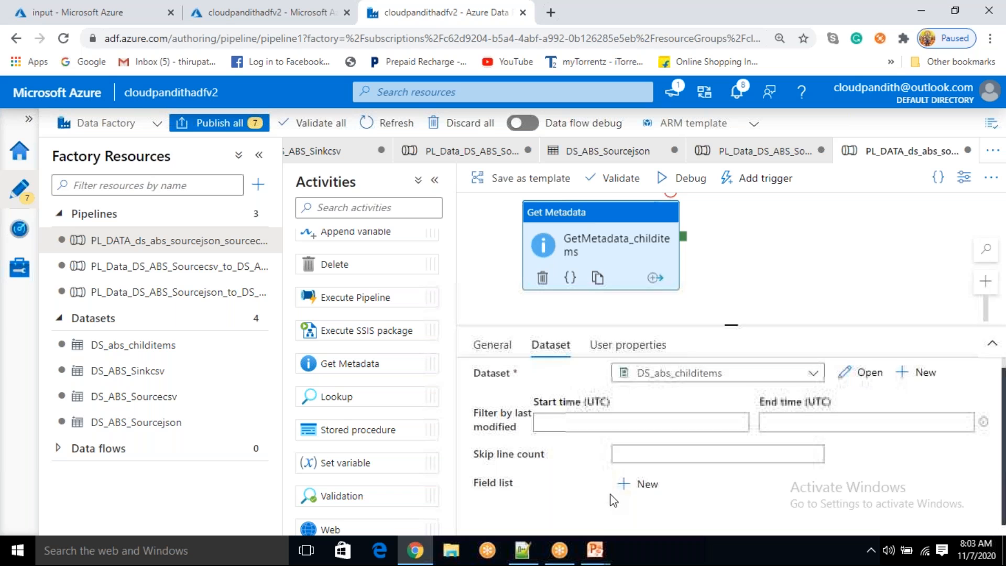
pyautogui.click(625, 492)
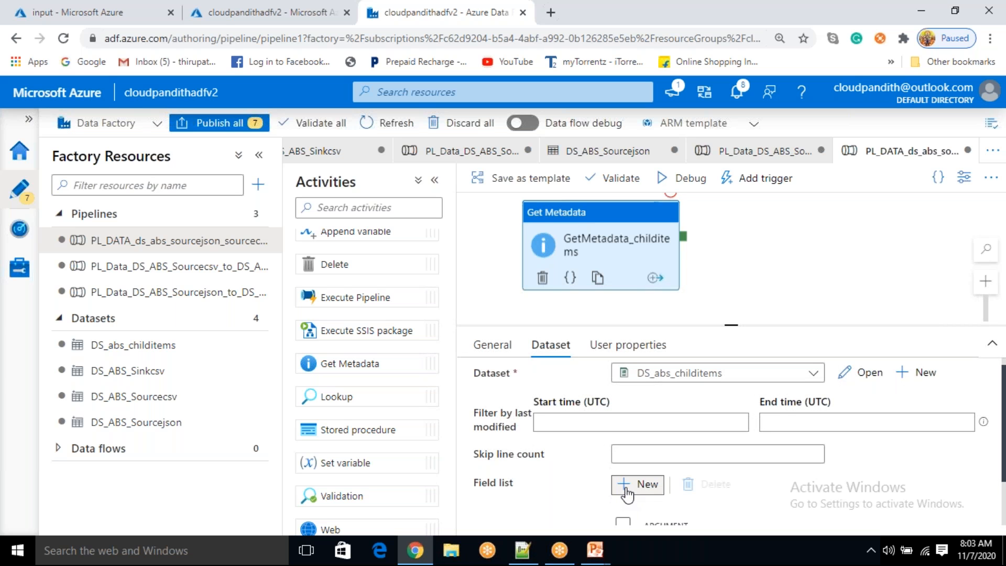
pyautogui.scroll(-1, 627, 492)
pyautogui.click(722, 497)
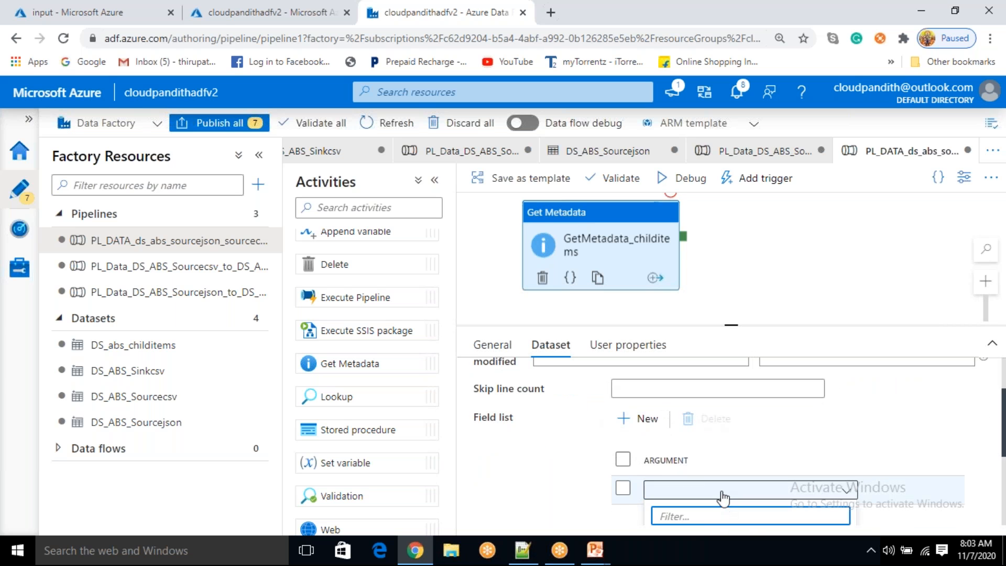
pyautogui.click(689, 422)
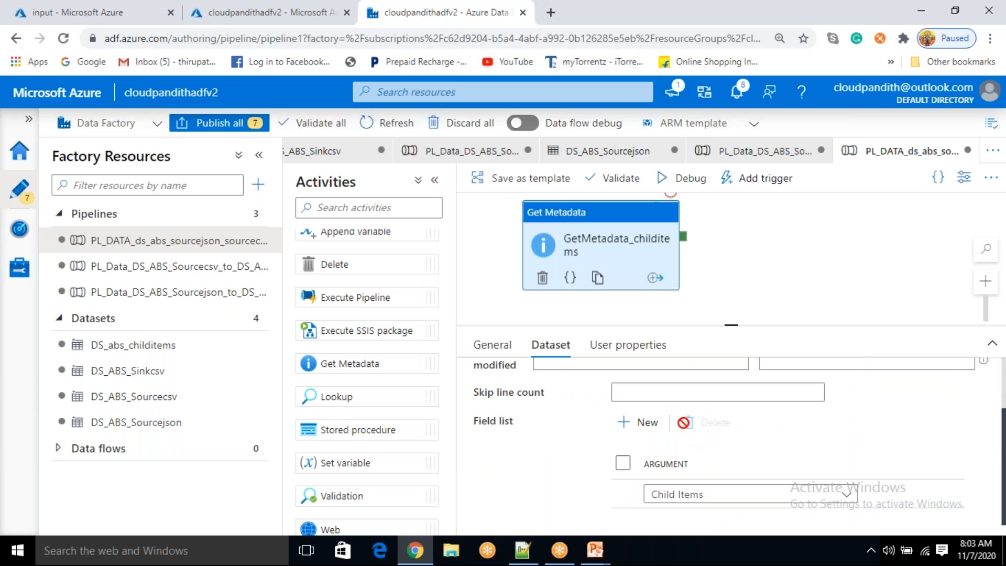
pyautogui.click(676, 516)
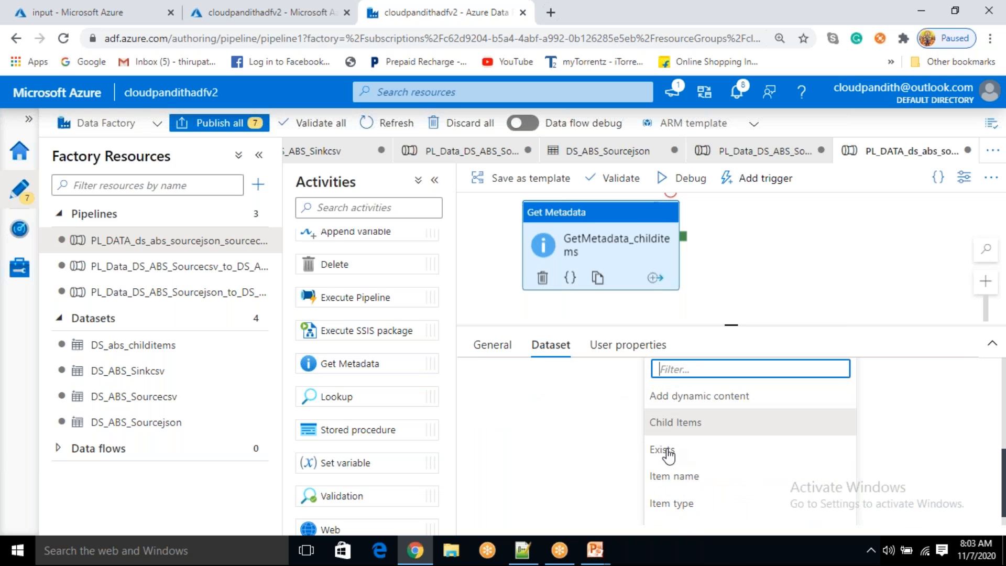
pyautogui.scroll(-1, 679, 454)
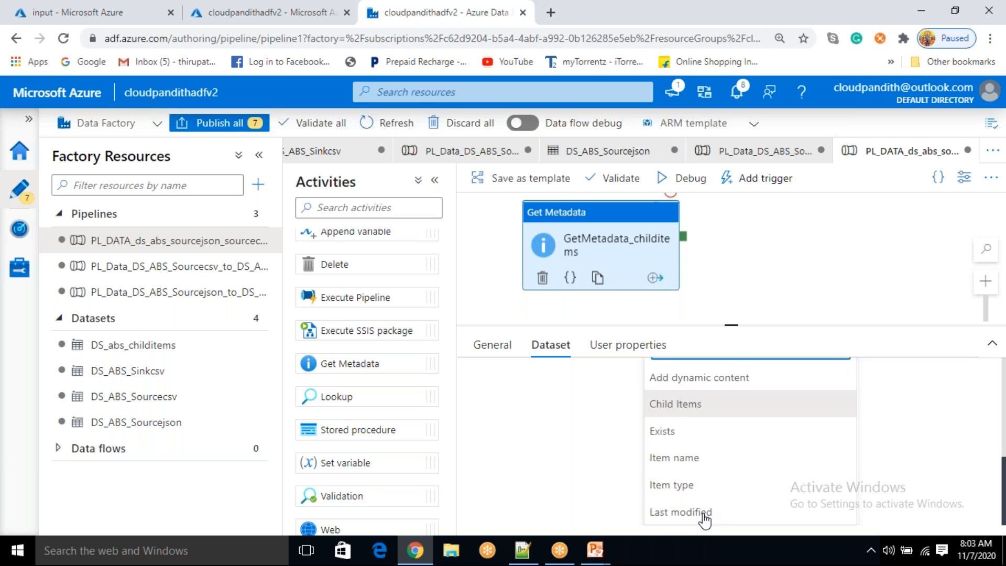
pyautogui.click(683, 411)
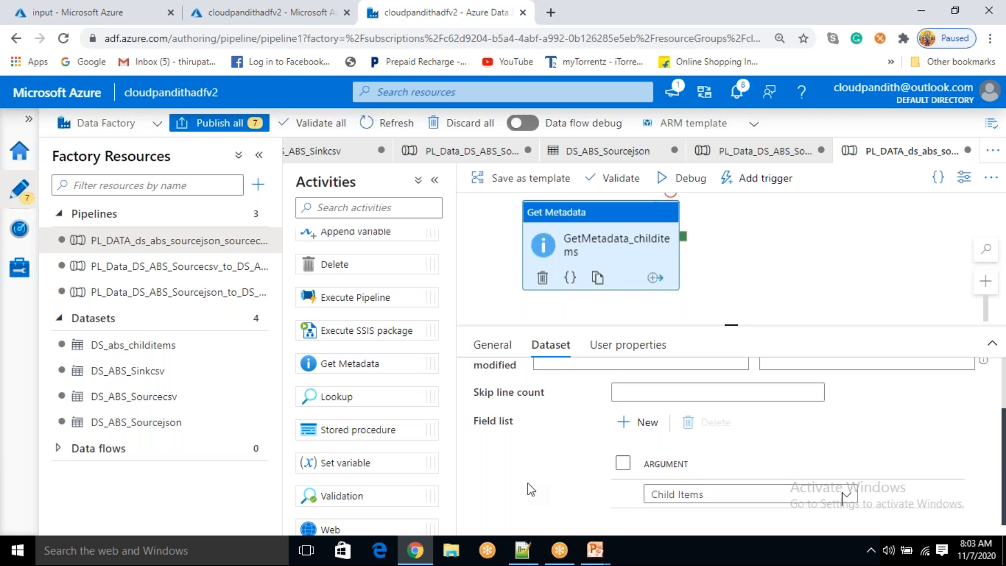
pyautogui.scroll(2, 527, 483)
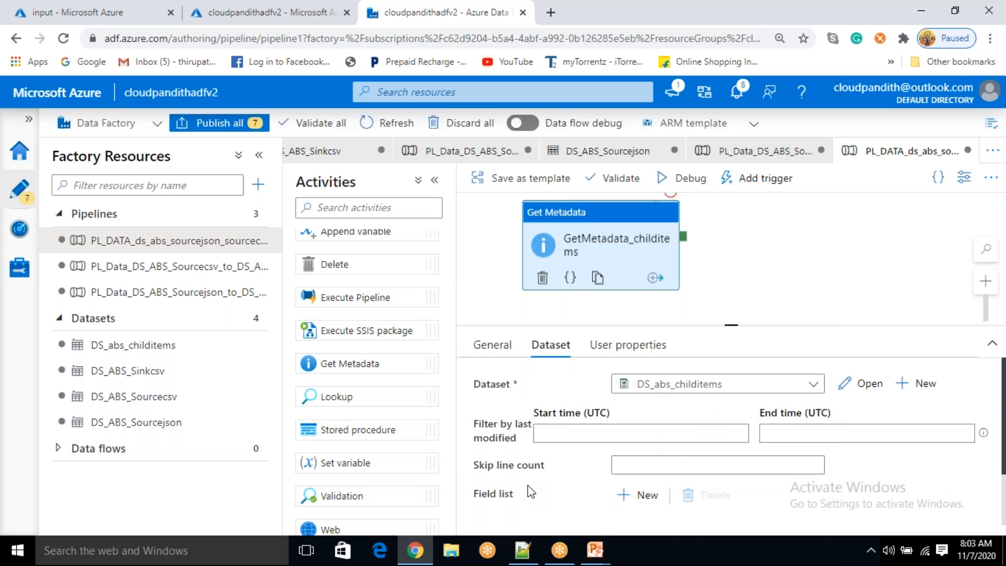
pyautogui.click(797, 266)
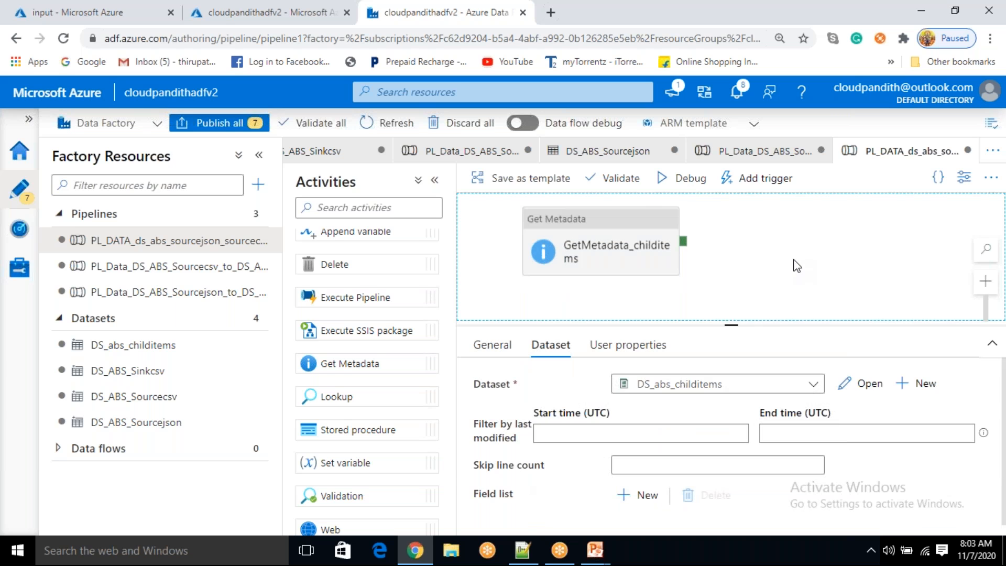
pyautogui.click(599, 256)
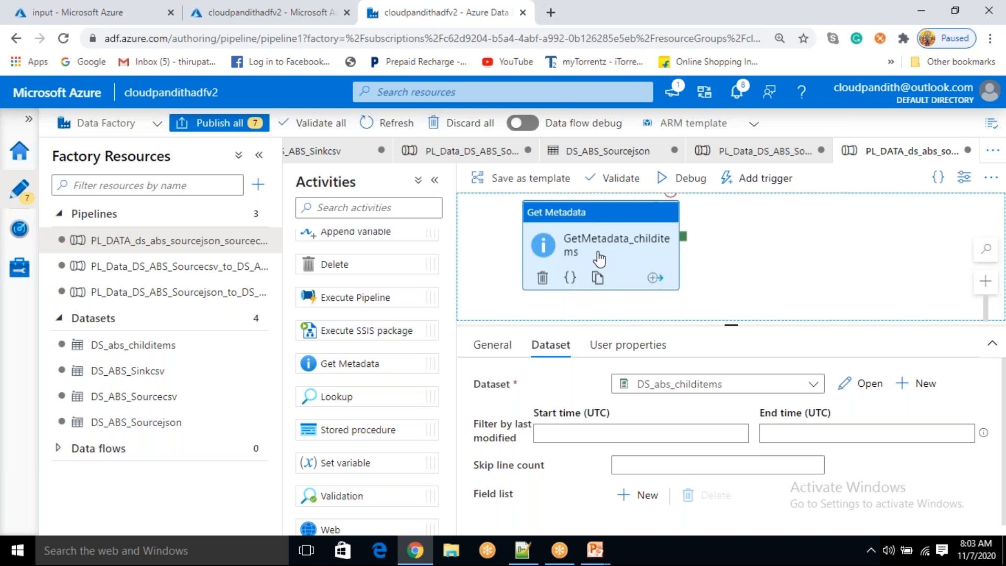
pyautogui.click(649, 492)
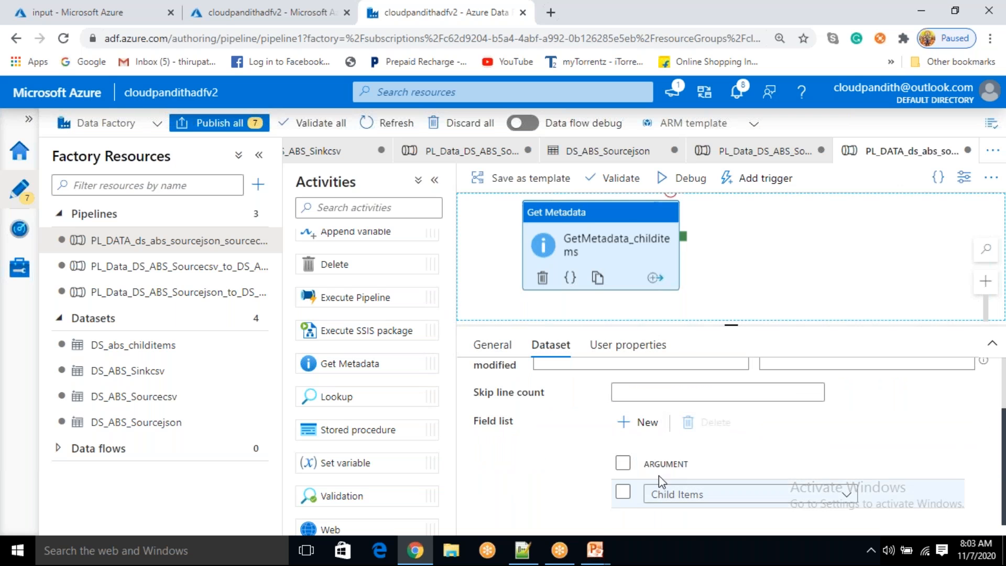
# Shift the Get Metadata activity slightly on the canvas, run the pipeline in debug mode and refresh the run status
pyautogui.moveTo(637, 241); pyautogui.dragTo(651, 254)
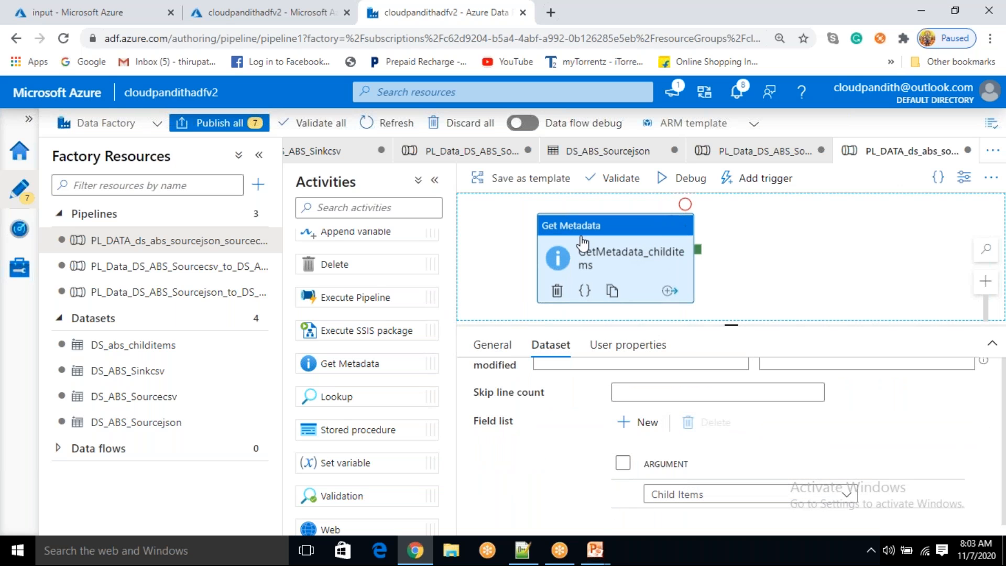
pyautogui.click(683, 178)
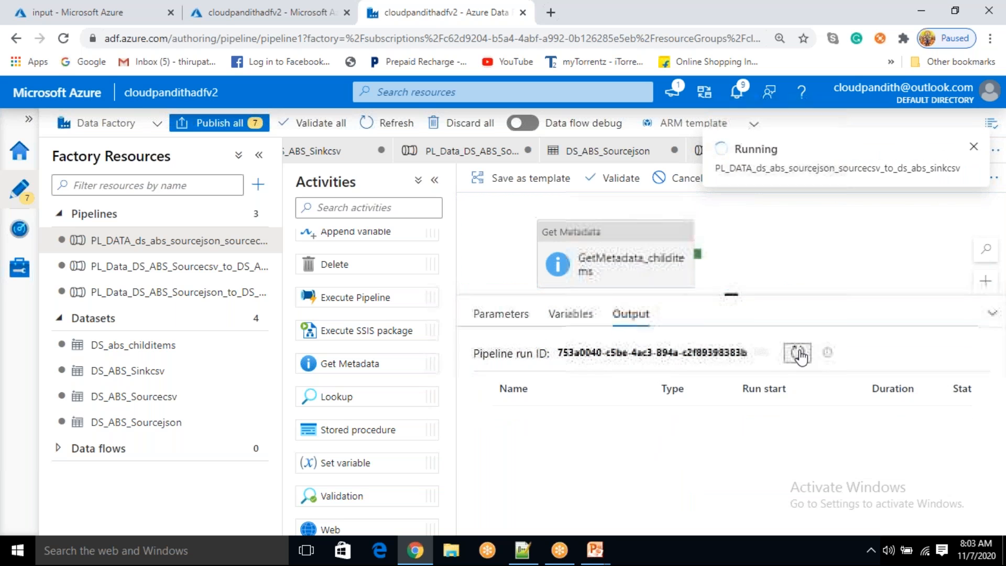
pyautogui.click(798, 354)
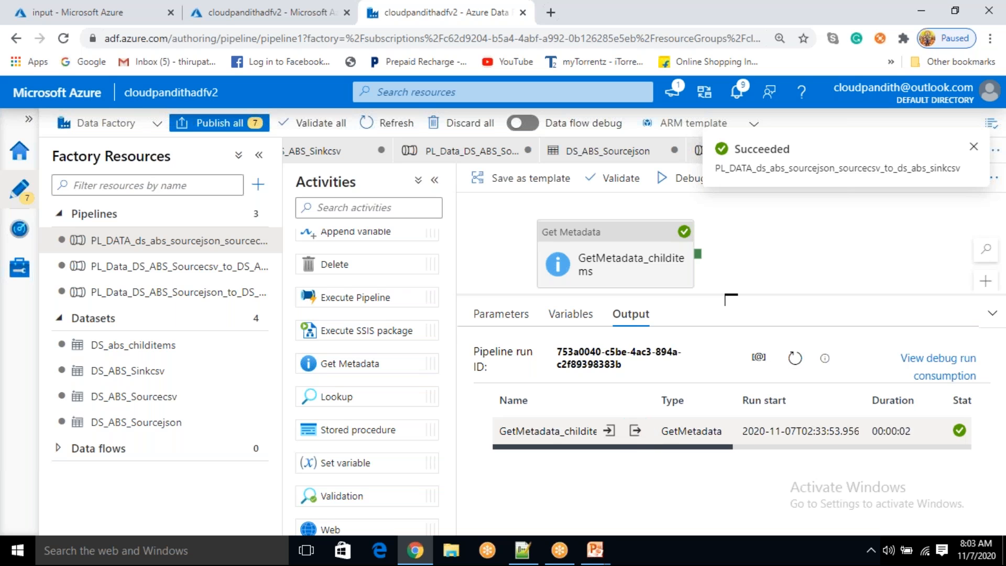
# Open the GetMetadata_childitems run output and examine the file names and types in its childItems array
pyautogui.click(635, 431)
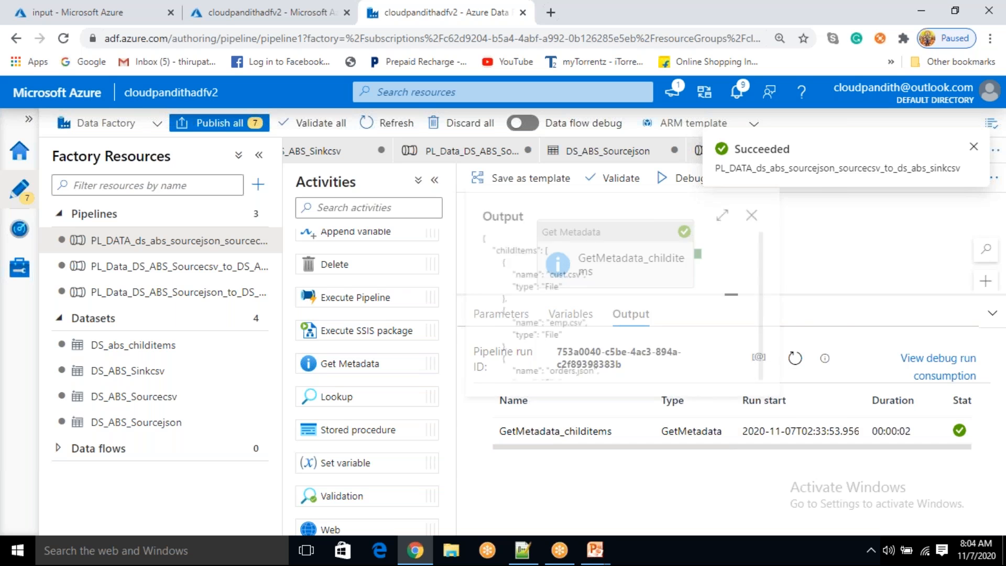
pyautogui.moveTo(480, 243); pyautogui.dragTo(497, 244)
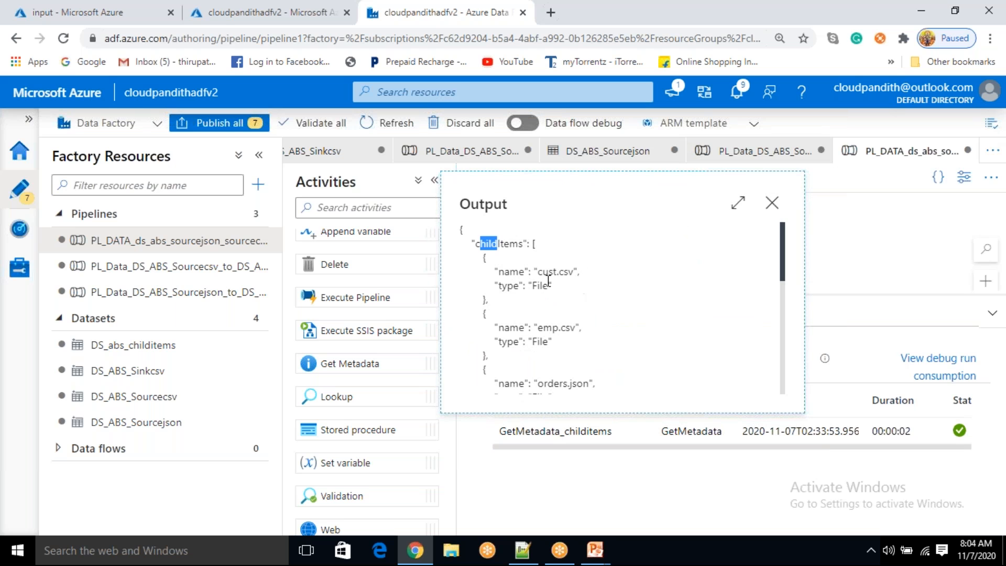
pyautogui.moveTo(541, 276); pyautogui.dragTo(558, 274)
pyautogui.moveTo(545, 328); pyautogui.dragTo(596, 310)
pyautogui.scroll(-1, 561, 329)
pyautogui.moveTo(537, 365); pyautogui.dragTo(553, 379)
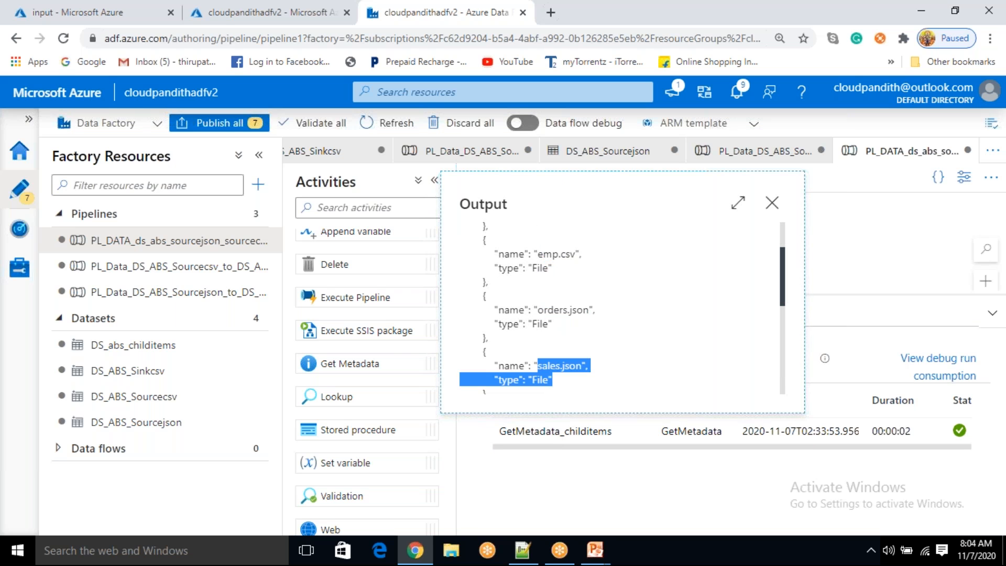
pyautogui.scroll(1, 603, 362)
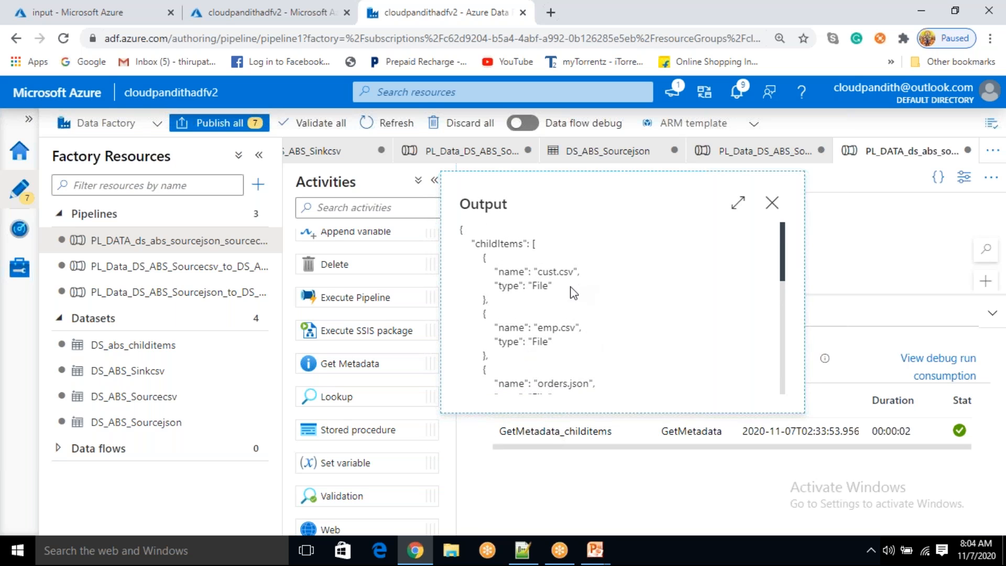
pyautogui.doubleClick(509, 244)
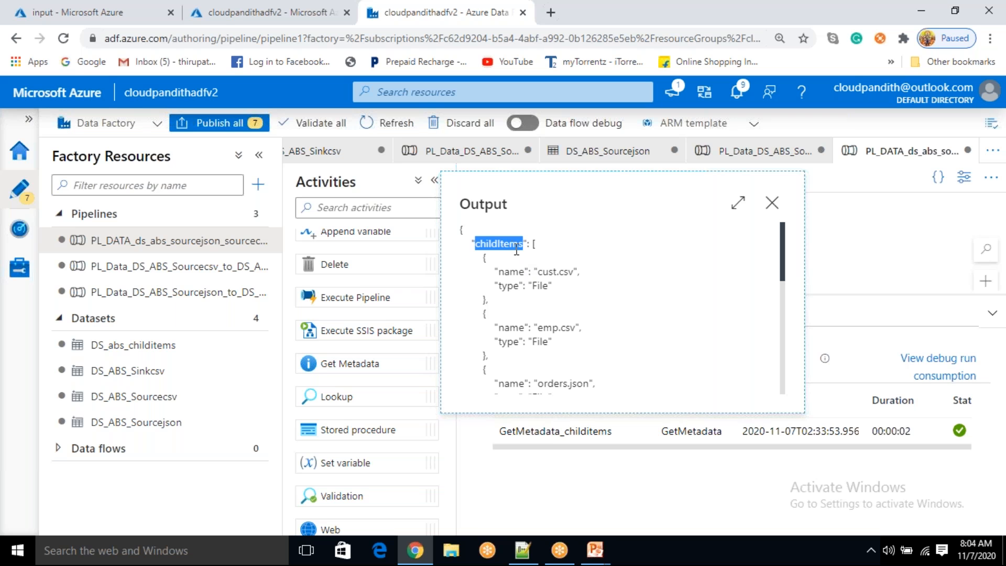
pyautogui.moveTo(480, 262); pyautogui.dragTo(545, 322)
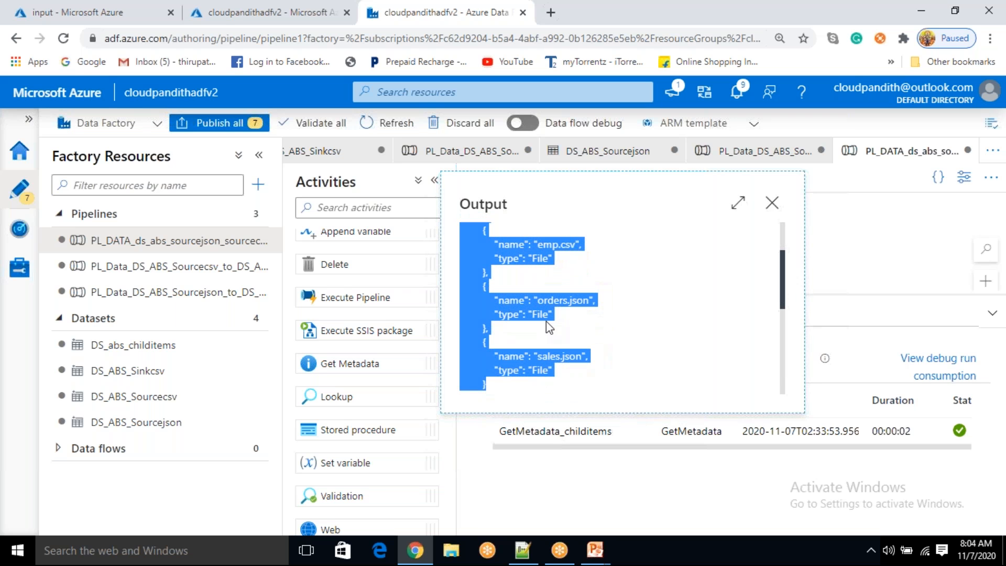
pyautogui.click(511, 319)
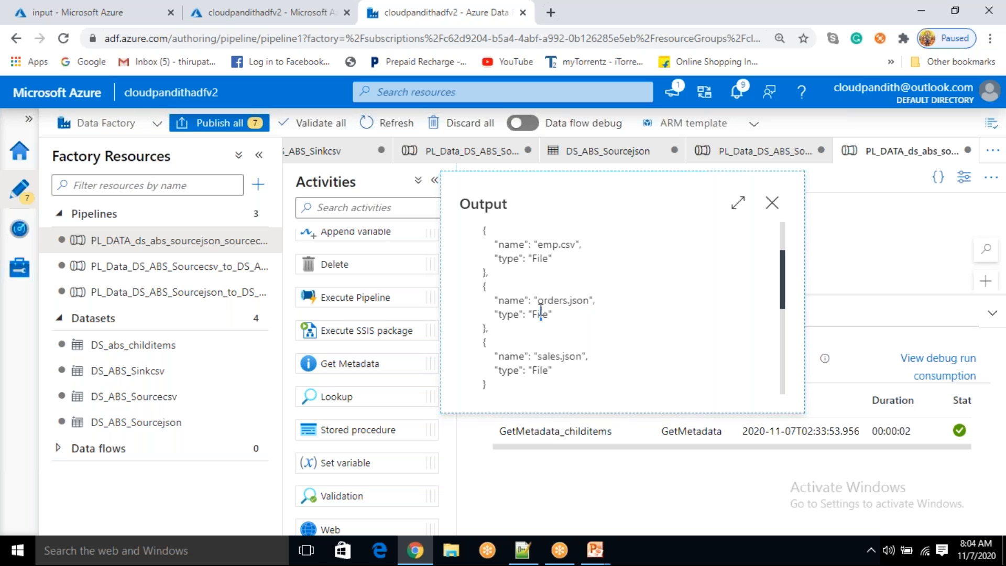
# Check the type value of each file entry in the GetMetadata_childitems output
pyautogui.doubleClick(540, 258)
pyautogui.scroll(2, 542, 262)
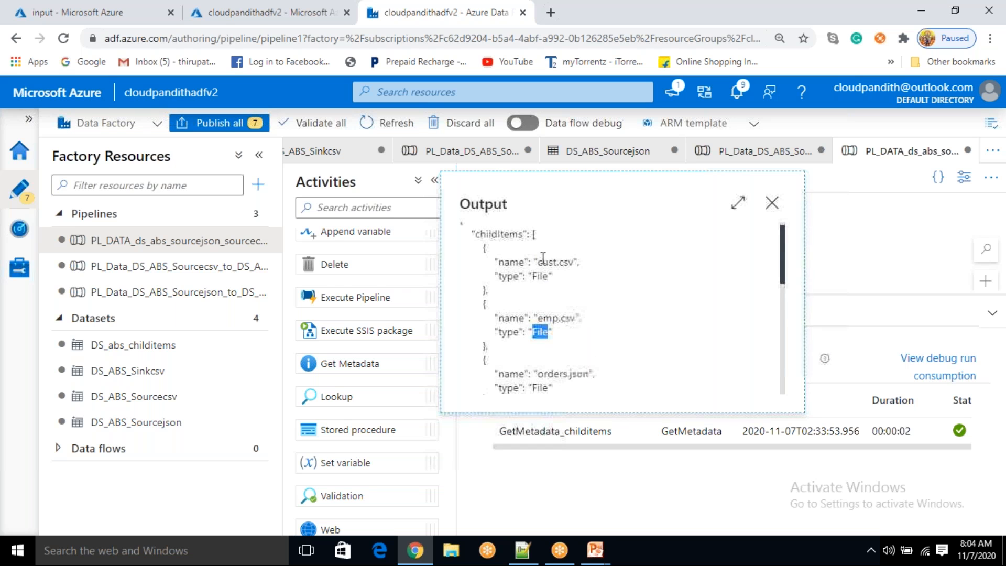
pyautogui.doubleClick(542, 278)
pyautogui.doubleClick(540, 332)
pyautogui.tripleClick(539, 388)
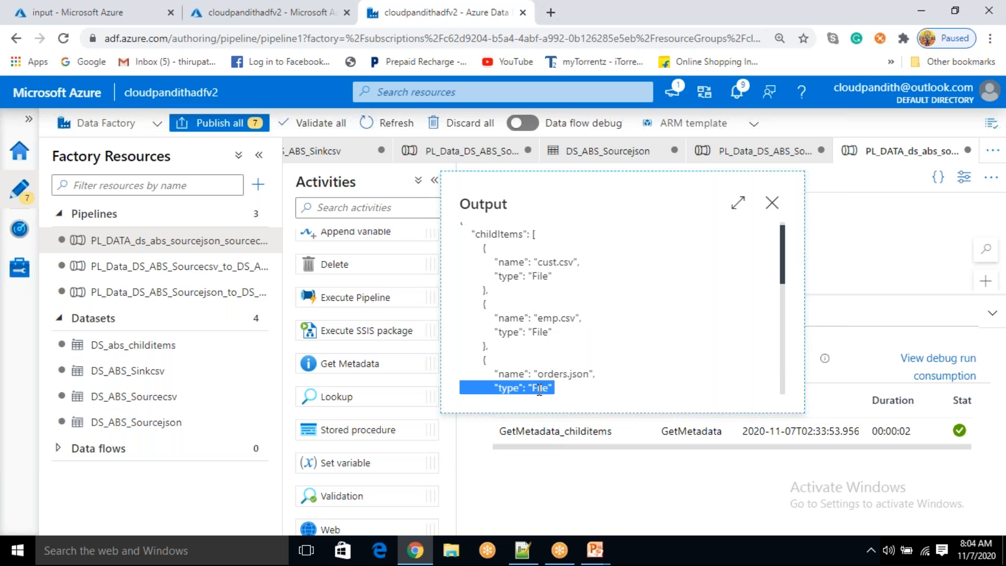
pyautogui.click(570, 306)
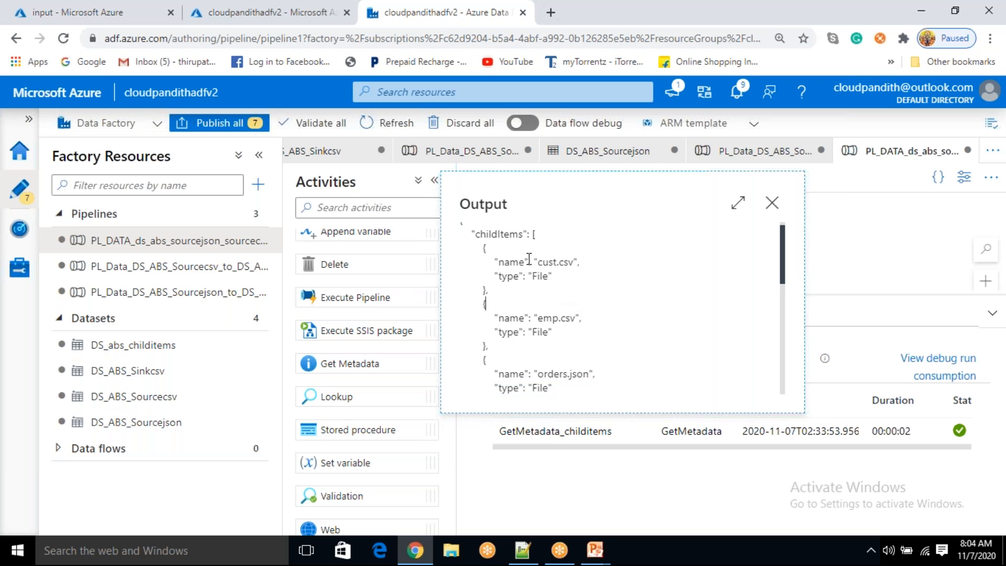
# Examine how the childItems array in the Get Metadata output is structured, going through its file objects one by one
pyautogui.doubleClick(500, 235)
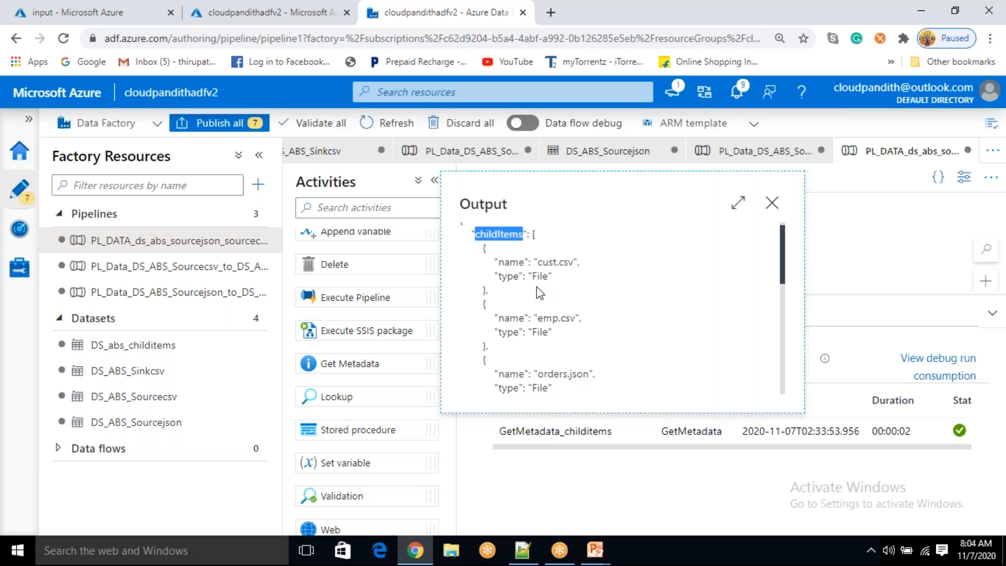
pyautogui.moveTo(499, 263); pyautogui.dragTo(488, 291)
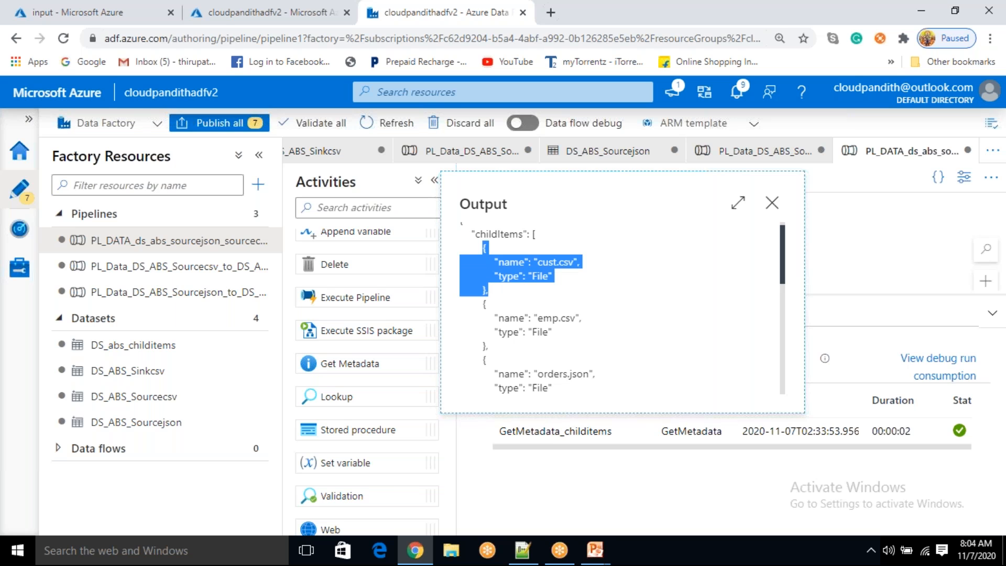
pyautogui.click(516, 303)
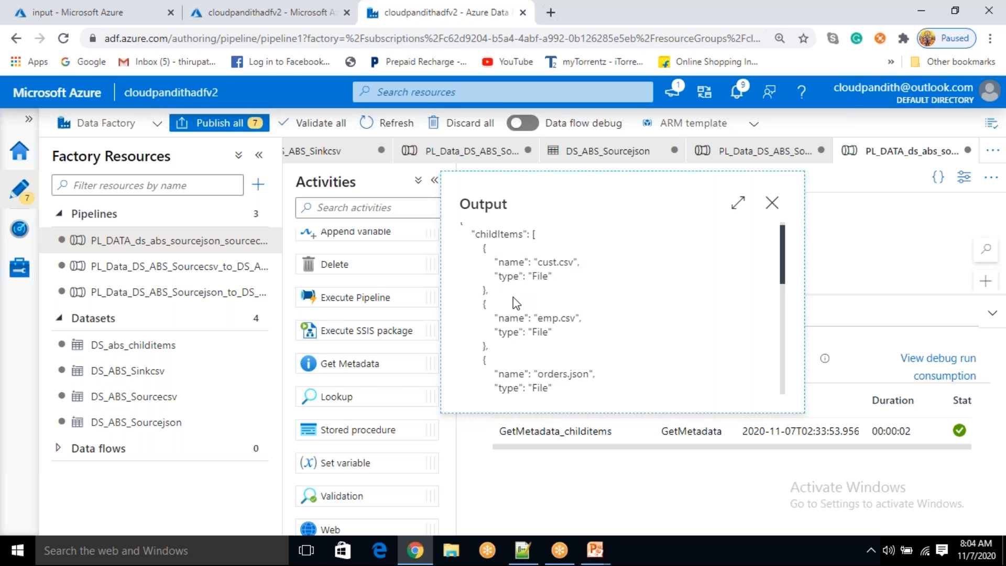
pyautogui.doubleClick(501, 235)
pyautogui.moveTo(533, 232); pyautogui.dragTo(543, 384)
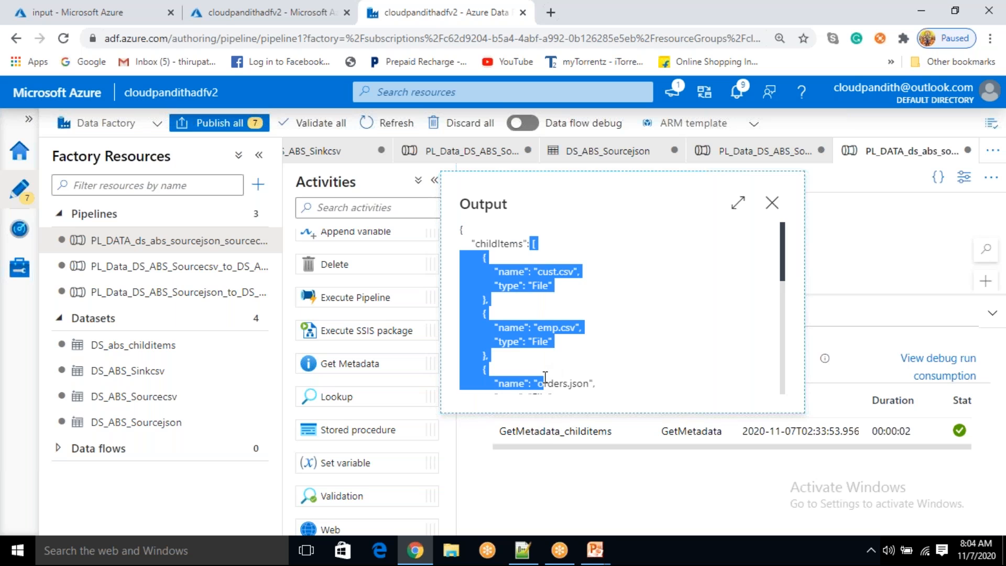
pyautogui.doubleClick(502, 242)
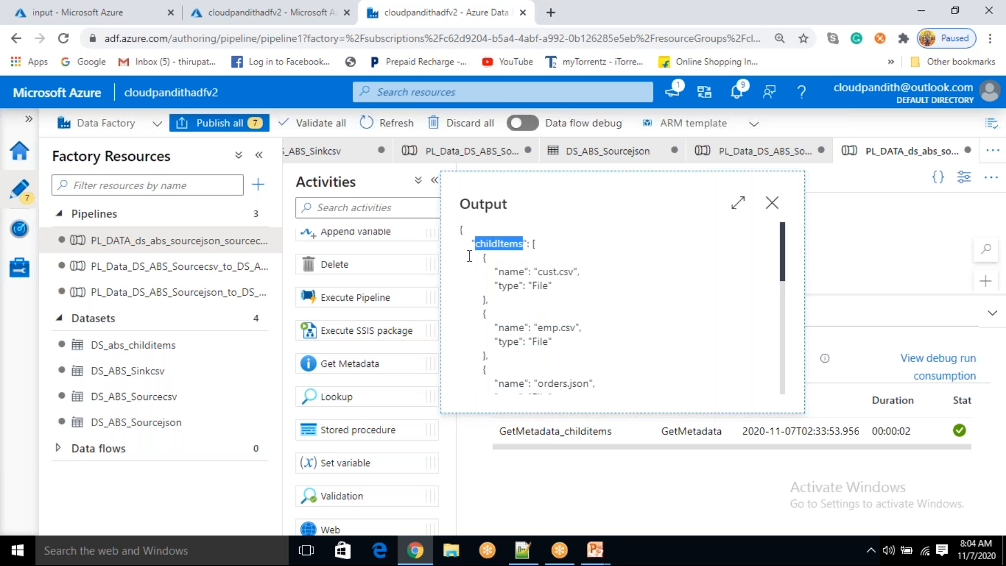
pyautogui.moveTo(477, 256); pyautogui.dragTo(495, 302)
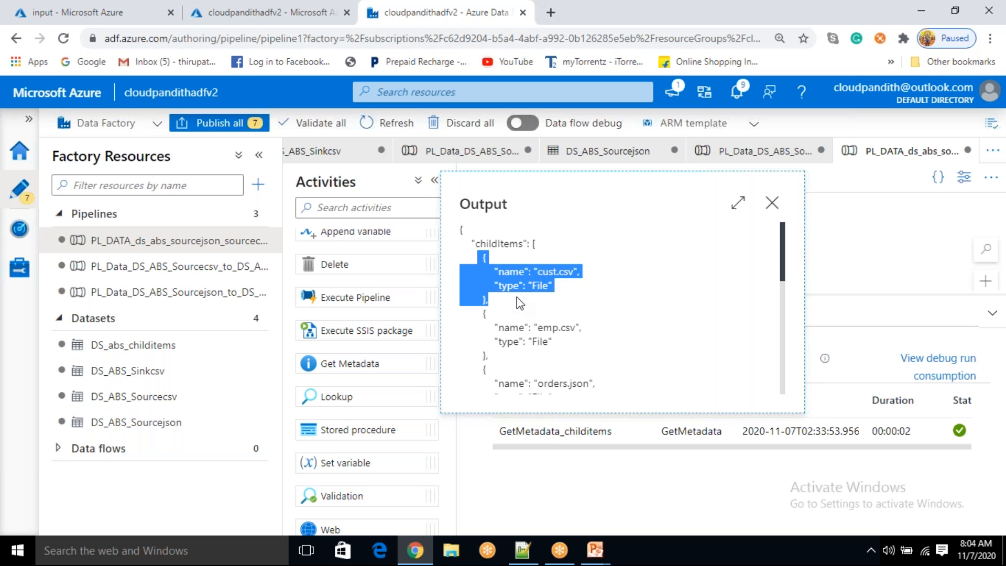
pyautogui.moveTo(479, 313); pyautogui.dragTo(495, 354)
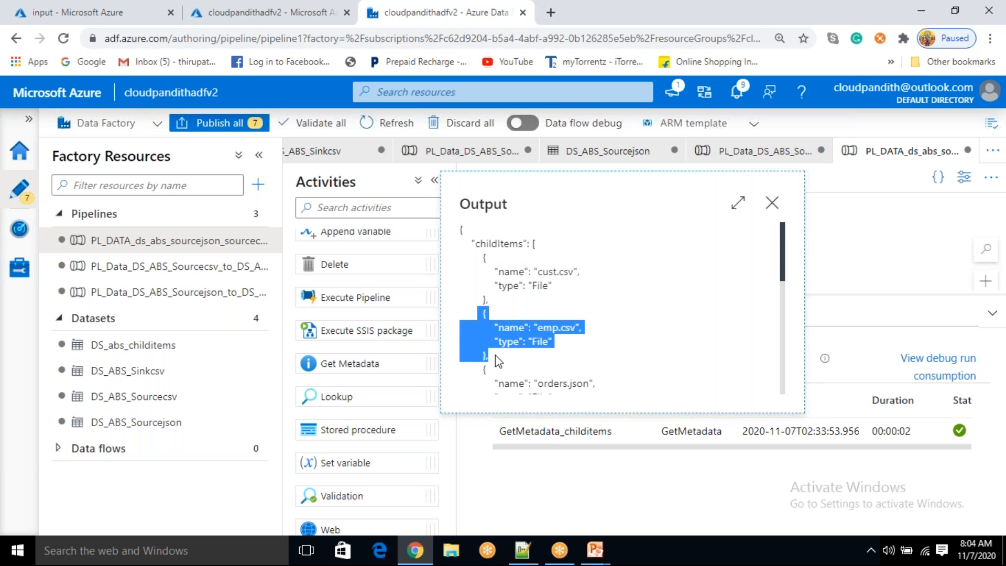
pyautogui.scroll(-2, 517, 358)
pyautogui.moveTo(481, 296); pyautogui.dragTo(488, 379)
pyautogui.scroll(2, 532, 289)
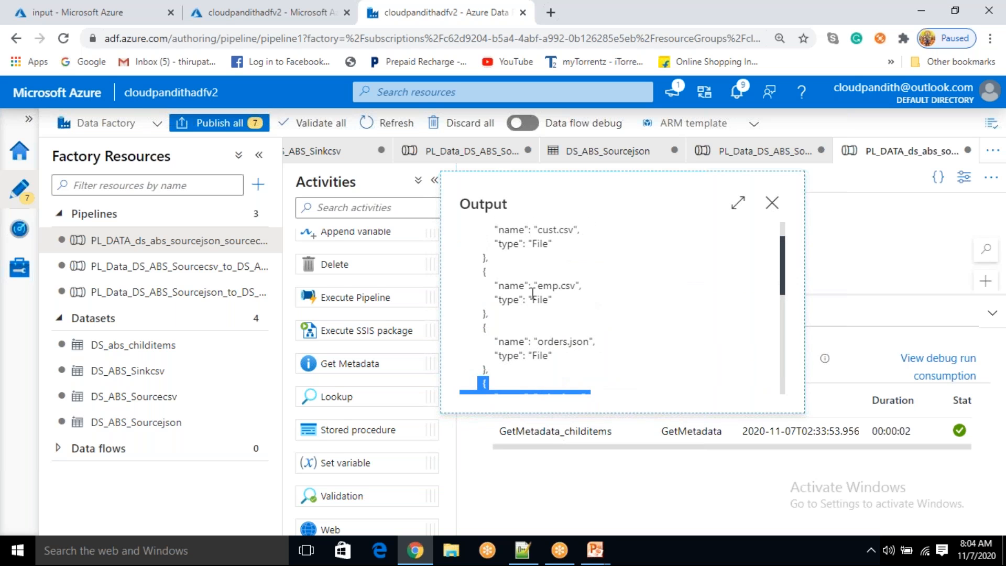
pyautogui.scroll(1, 532, 294)
# Review the name and type properties of the cust.csv entry, the emp.csv object and the full extent of the childItems array
pyautogui.doubleClick(509, 271)
pyautogui.moveTo(538, 272); pyautogui.dragTo(569, 267)
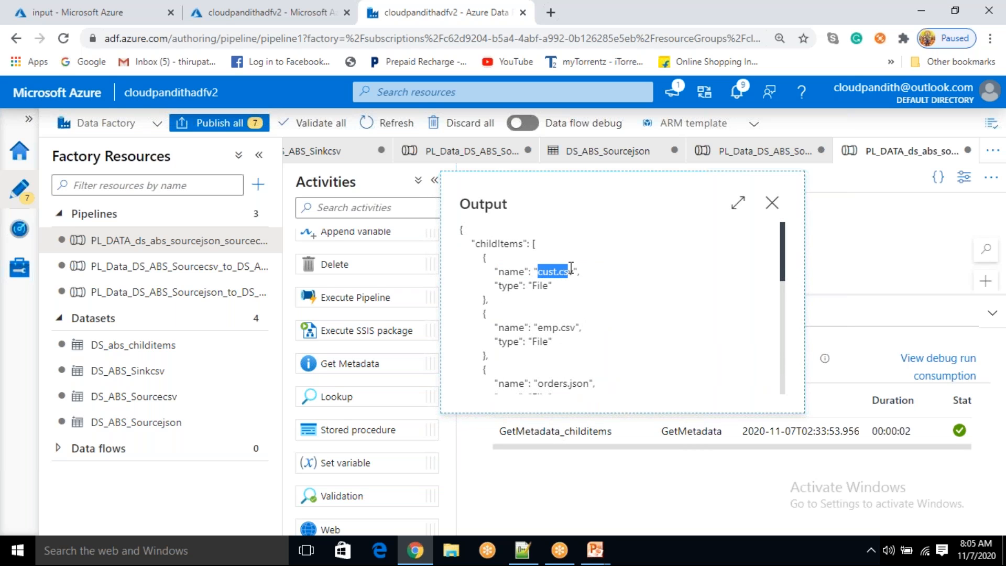
pyautogui.click(550, 307)
pyautogui.moveTo(533, 287); pyautogui.dragTo(563, 291)
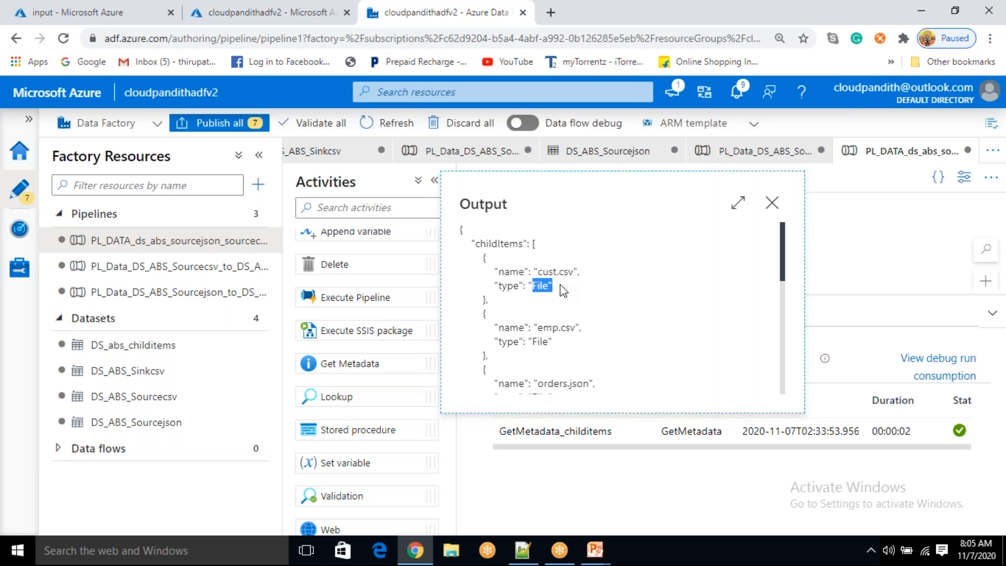
pyautogui.click(563, 290)
pyautogui.moveTo(475, 262); pyautogui.dragTo(499, 353)
pyautogui.click(498, 308)
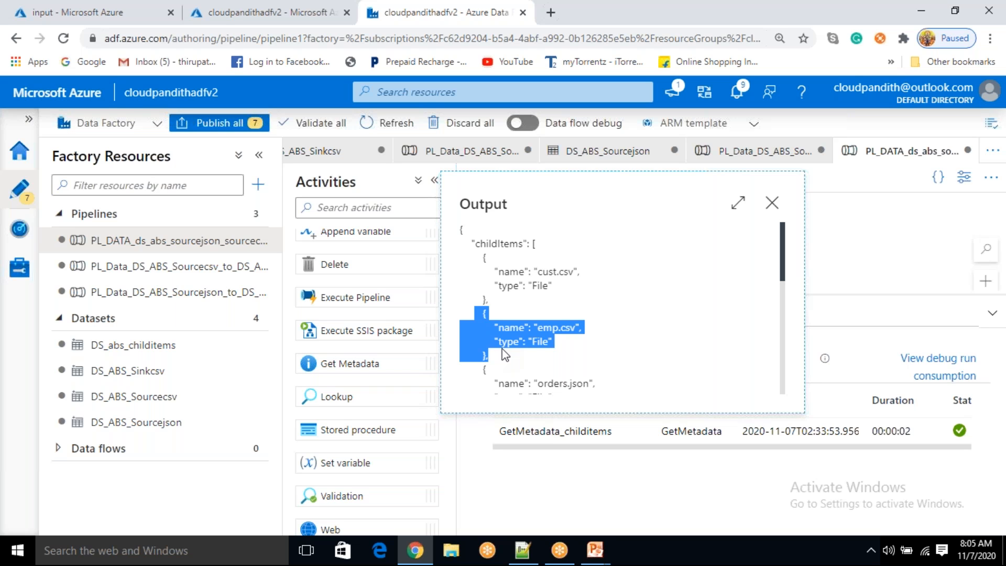
pyautogui.click(505, 245)
pyautogui.doubleClick(507, 245)
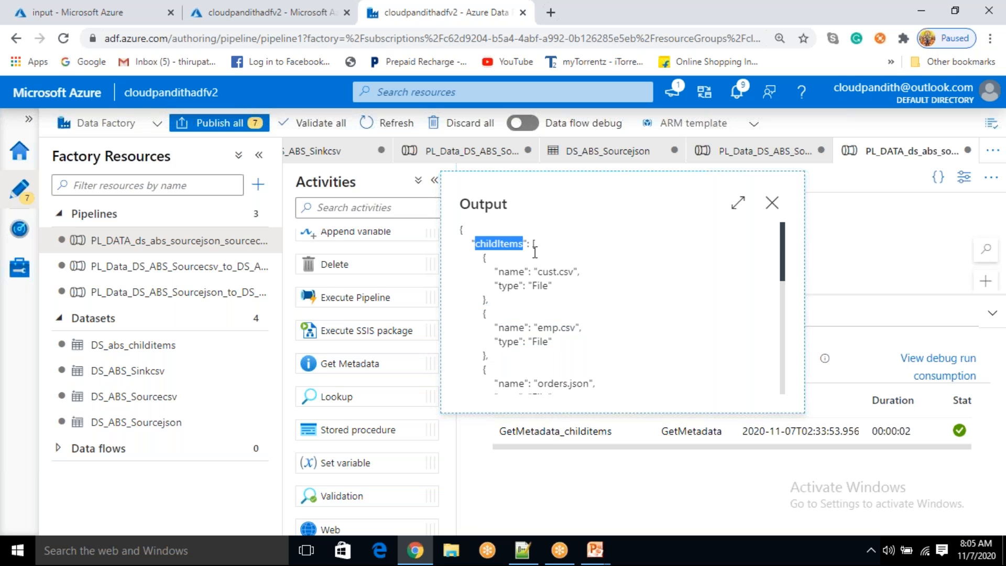
pyautogui.moveTo(531, 245); pyautogui.dragTo(577, 369)
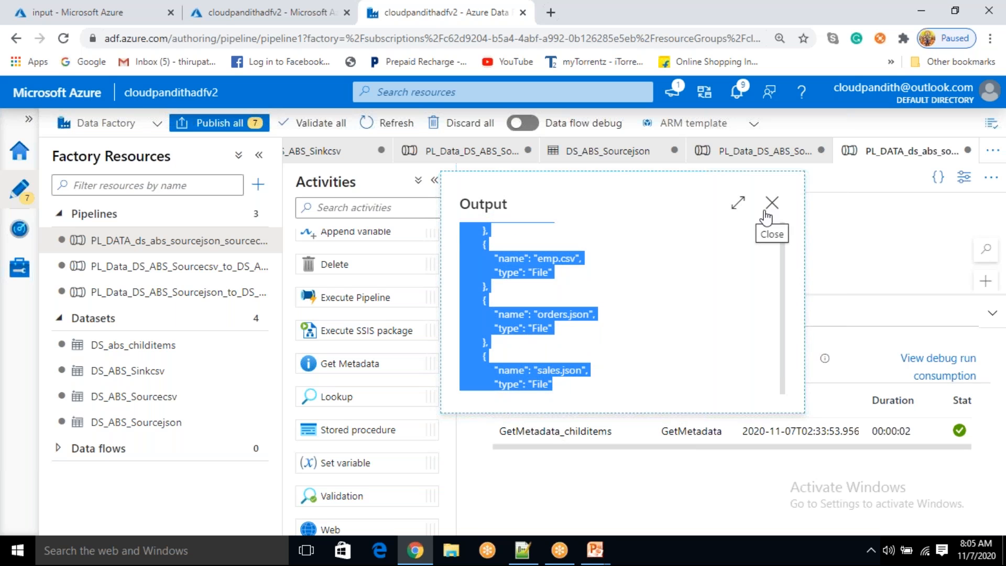
# Review the childItems array in the GetMetadata_childitems output and close the output view
pyautogui.click(596, 298)
pyautogui.scroll(3, 542, 254)
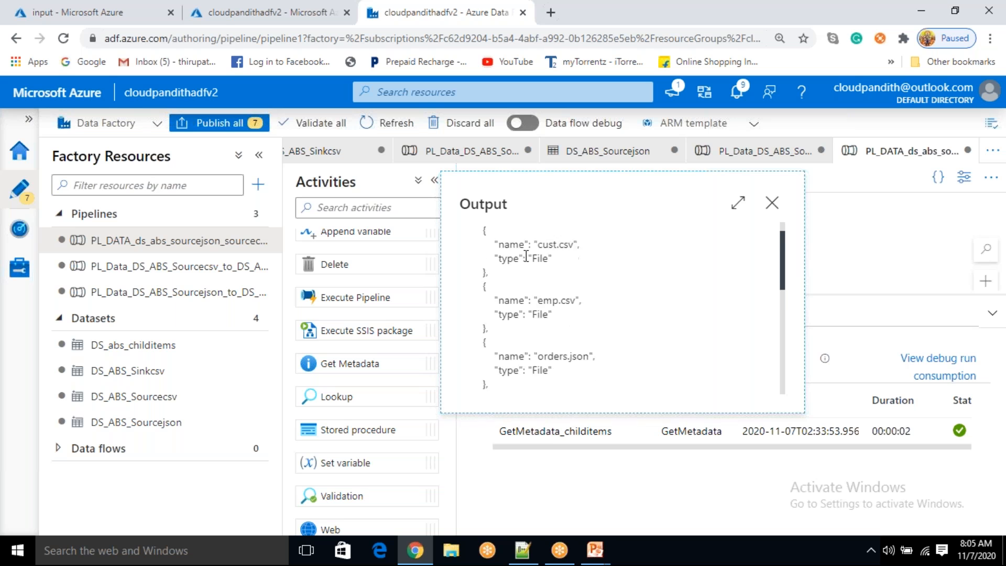
pyautogui.moveTo(533, 243); pyautogui.dragTo(545, 373)
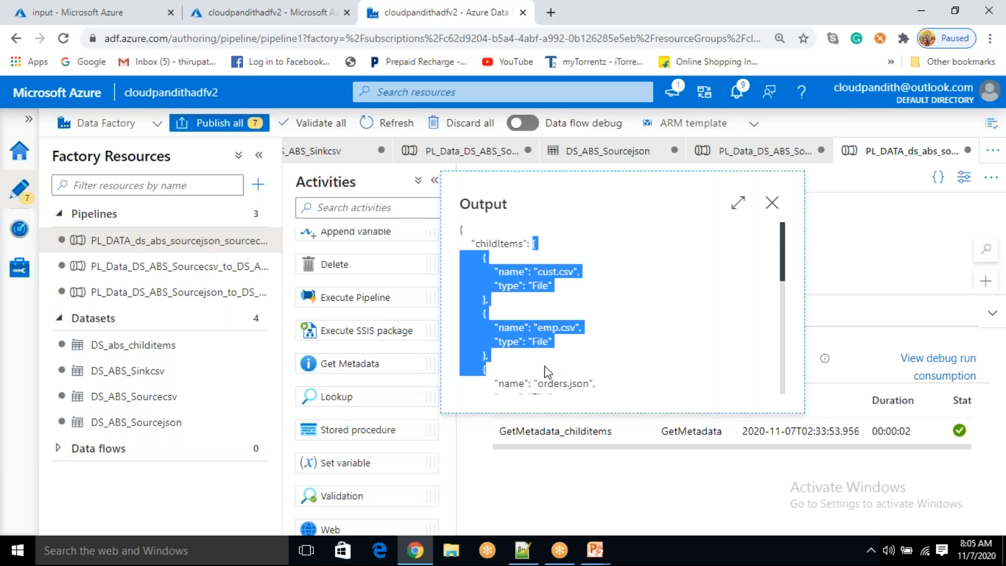
pyautogui.click(771, 202)
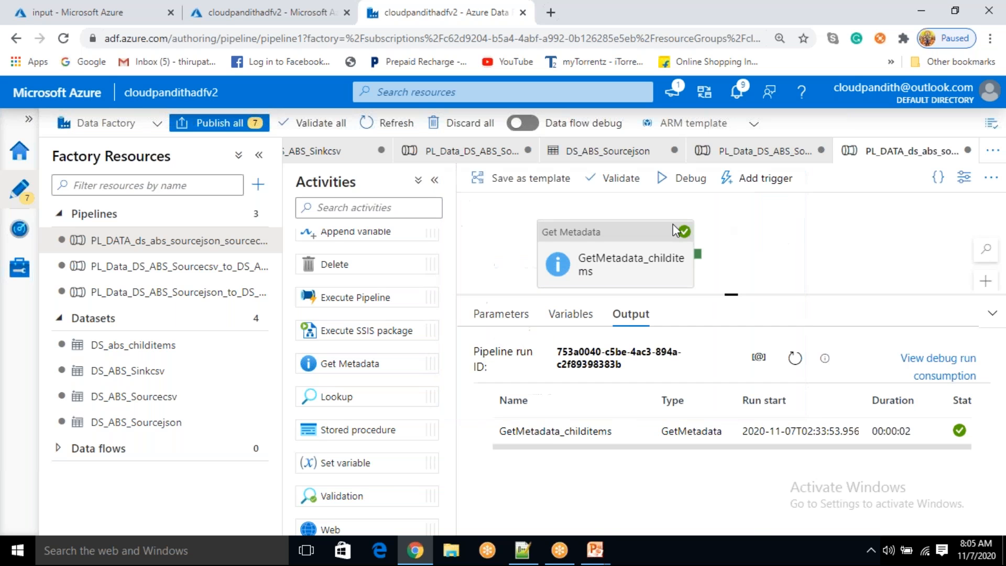
# Switch to the PowerPoint slide show, examine the Filter Activity expressions in the data flow diagram, and return to Azure Data Factory
pyautogui.click(596, 548)
pyautogui.click(649, 488)
pyautogui.click(551, 373)
pyautogui.click(278, 472)
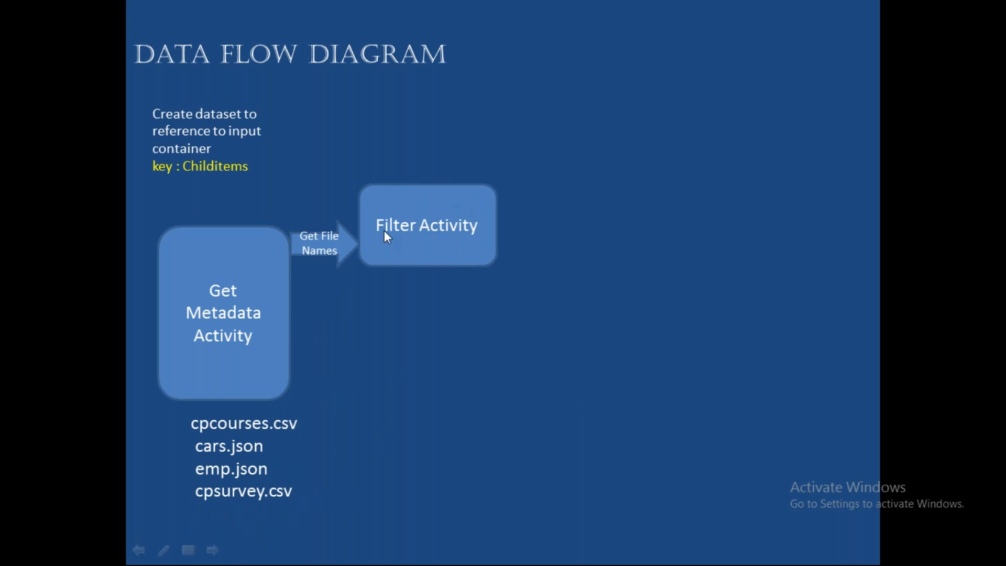
pyautogui.click(432, 239)
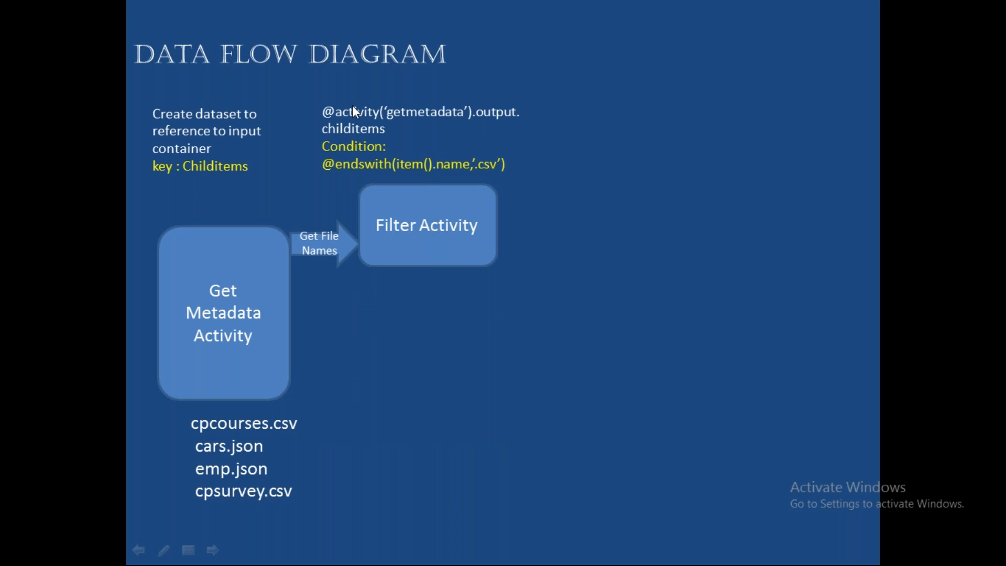
pyautogui.click(477, 187)
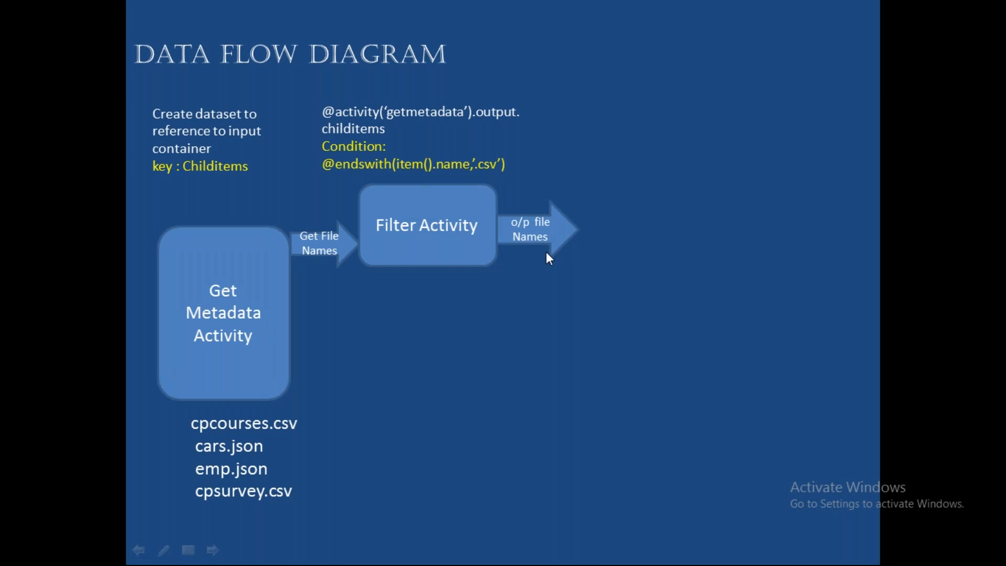
pyautogui.hotkey('alt', 'Tab')
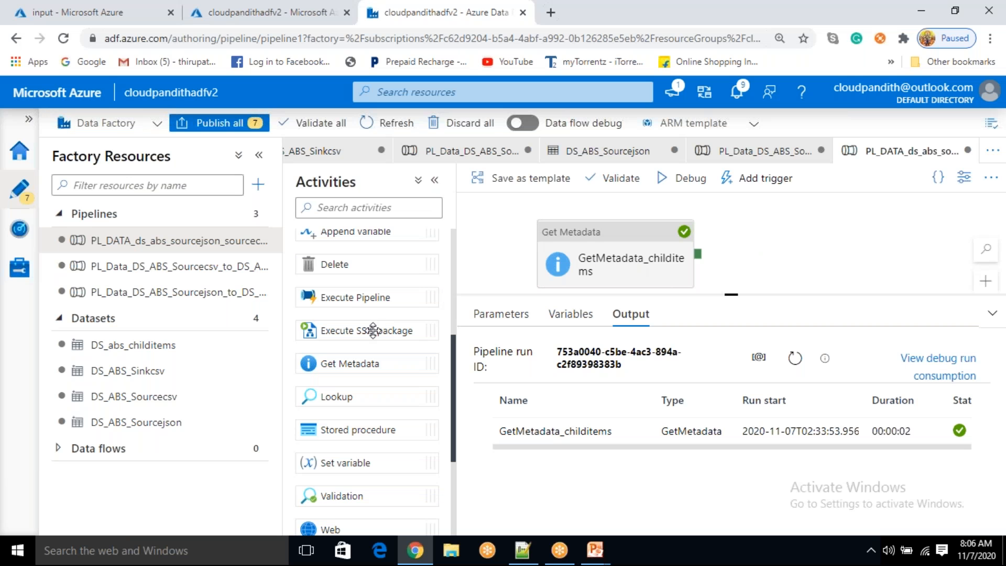
# Add a Filter activity from Iteration & conditionals to the pipeline canvas beside the Get Metadata activity
pyautogui.scroll(4, 372, 330)
pyautogui.scroll(-7, 372, 330)
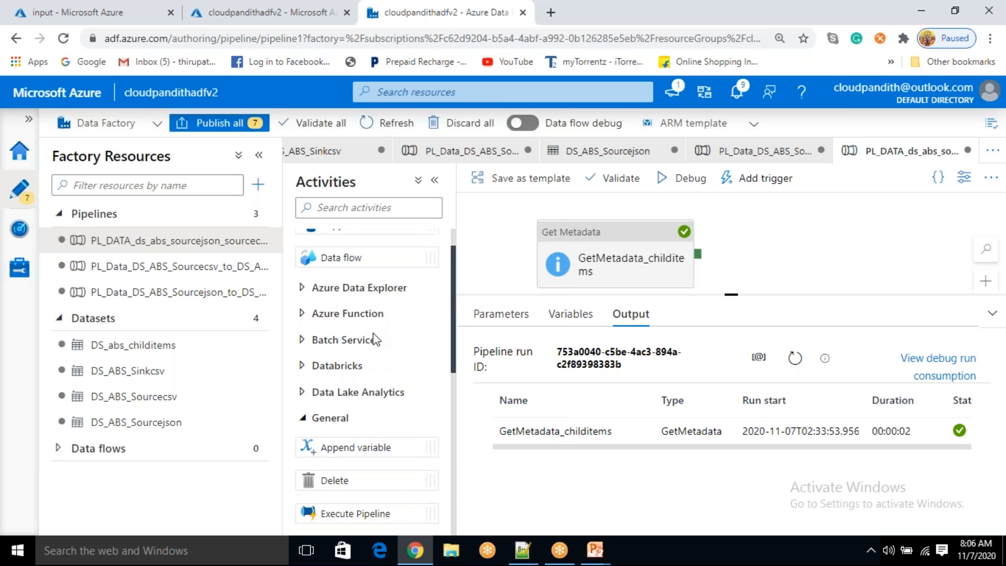
pyautogui.scroll(2, 373, 337)
pyautogui.scroll(-1, 373, 338)
pyautogui.click(347, 476)
pyautogui.scroll(-2, 345, 480)
pyautogui.moveTo(359, 431); pyautogui.dragTo(815, 240)
pyautogui.moveTo(336, 430); pyautogui.dragTo(760, 235)
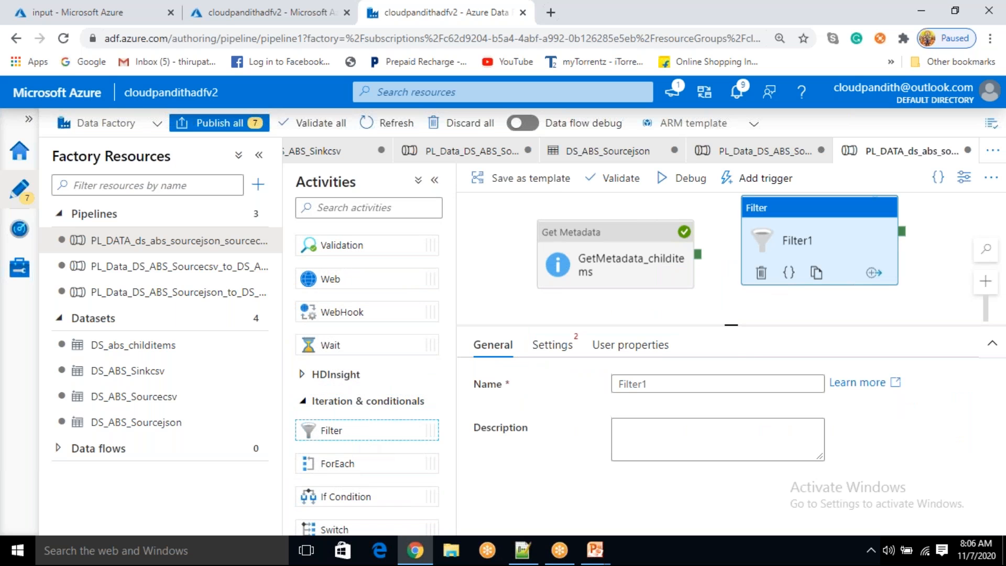
# Collapse the Factory Resources pane and connect the success output of GetMetadata_childitems to the Filter activity
pyautogui.click(730, 325)
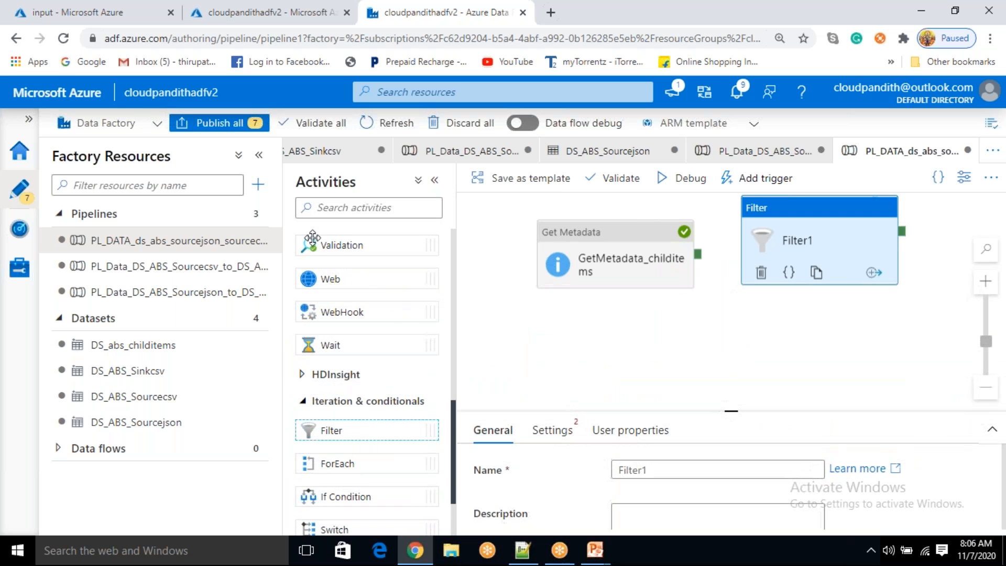
pyautogui.click(258, 156)
pyautogui.click(598, 302)
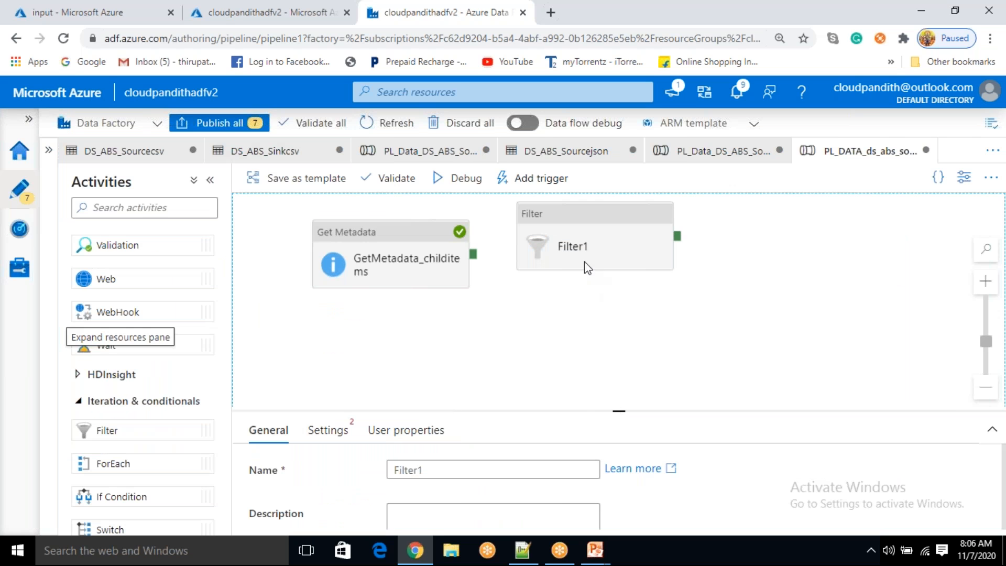
pyautogui.click(568, 239)
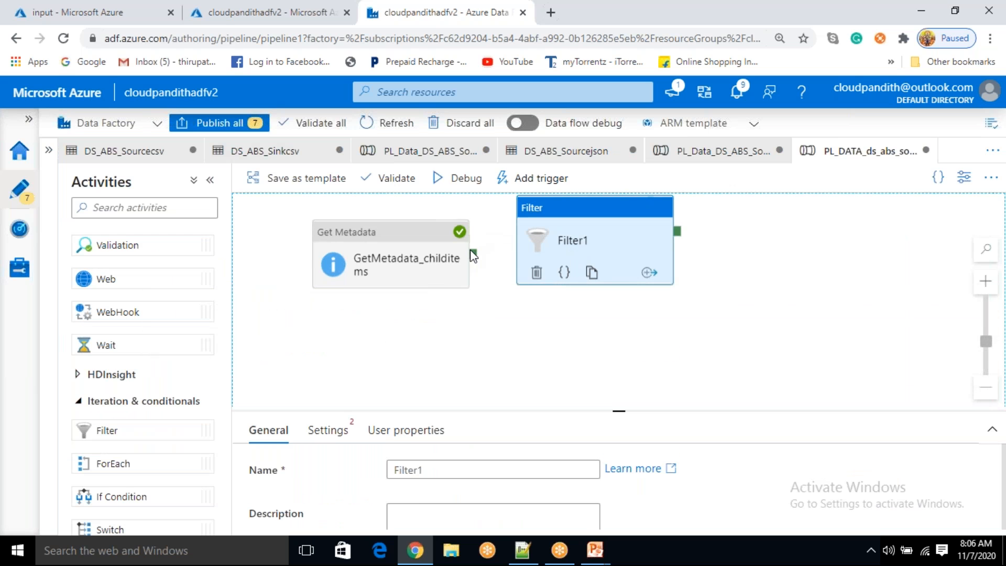
pyautogui.moveTo(473, 255); pyautogui.dragTo(556, 241)
pyautogui.click(579, 236)
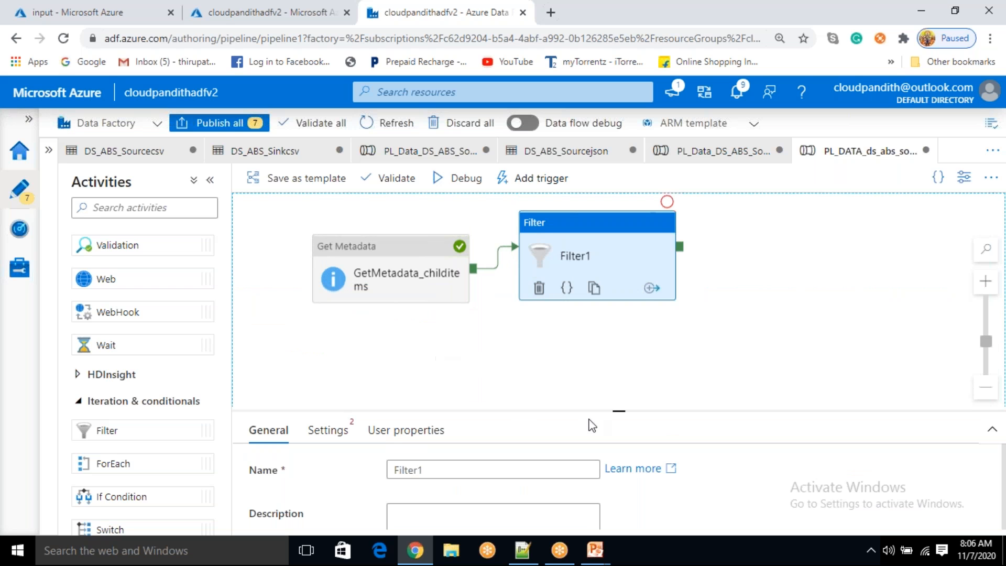
pyautogui.moveTo(610, 394)
pyautogui.mouseDown()
pyautogui.moveTo(603, 341)
pyautogui.moveTo(624, 395)
pyautogui.mouseUp()
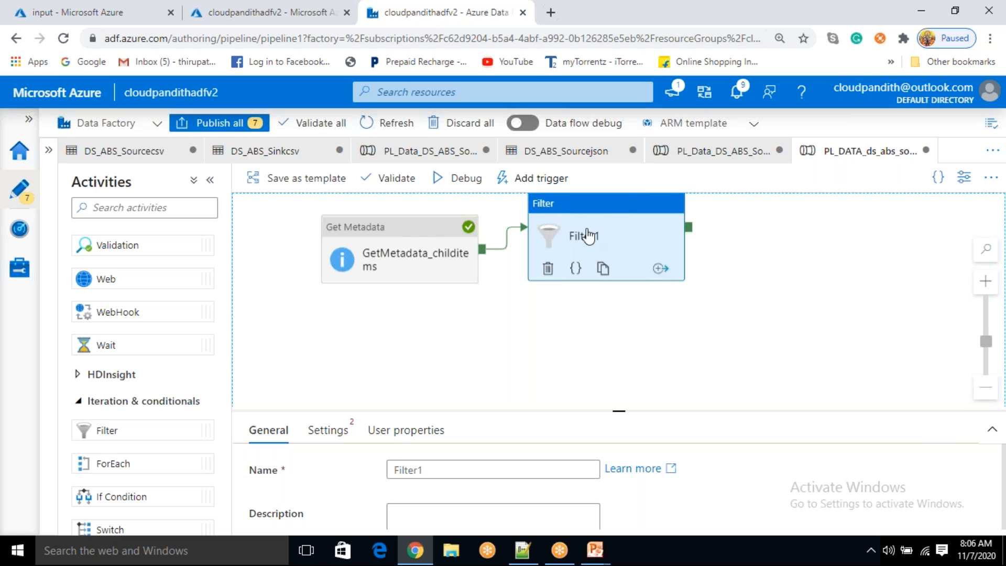
pyautogui.moveTo(617, 412); pyautogui.dragTo(617, 373)
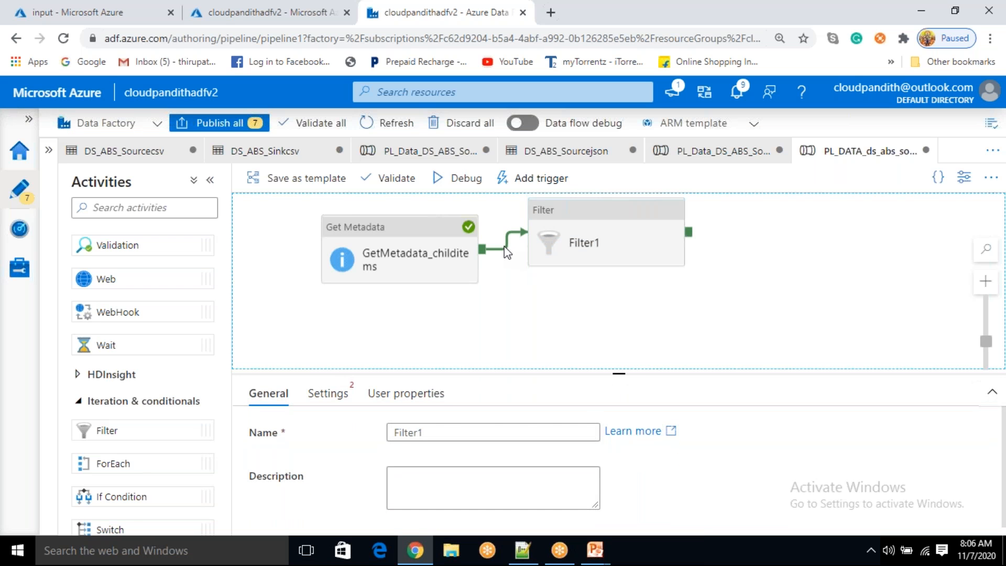
pyautogui.click(506, 252)
pyautogui.rightClick(506, 251)
pyautogui.click(786, 245)
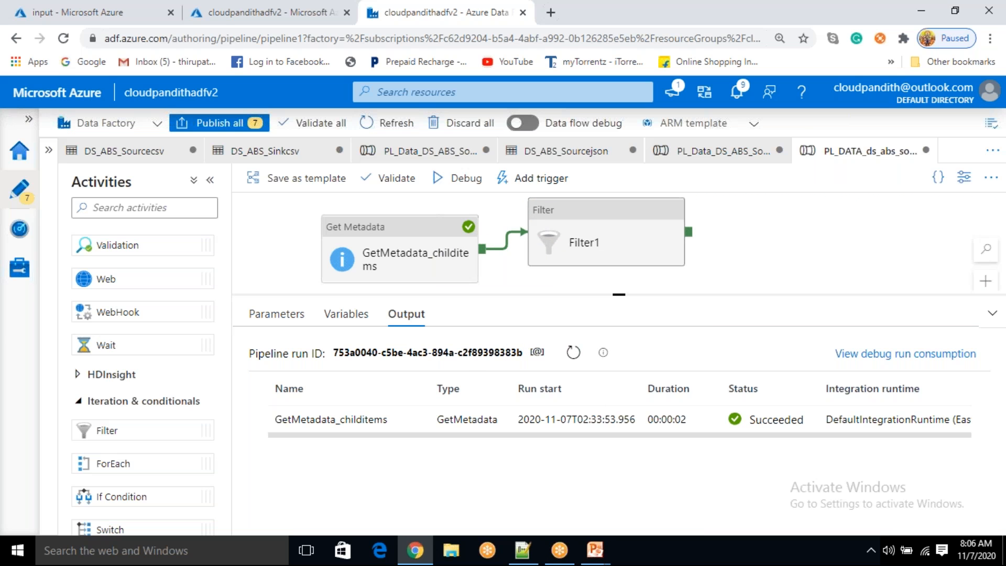
# Rename the Filter activity to Filter_childitems
pyautogui.click(617, 235)
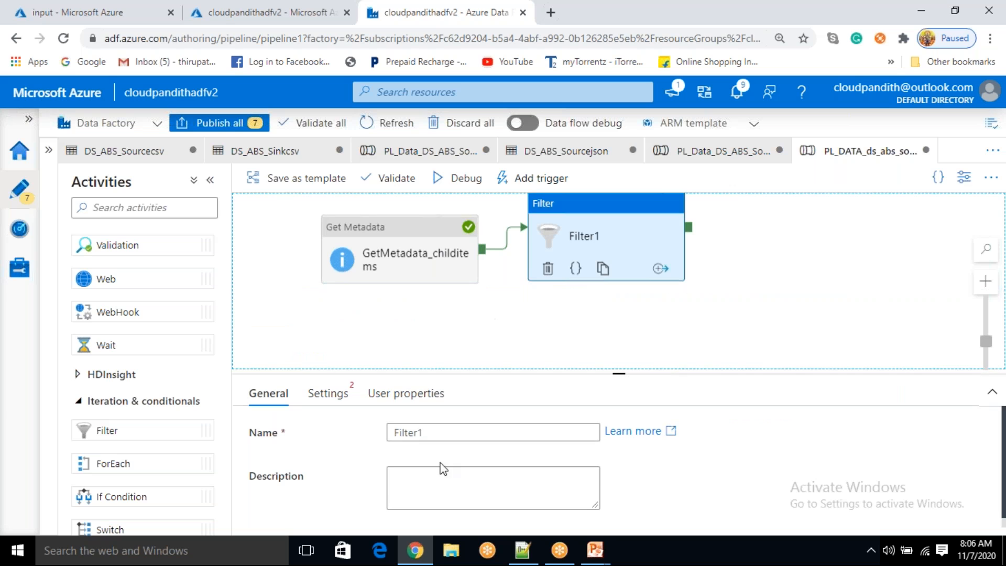
pyautogui.click(432, 427)
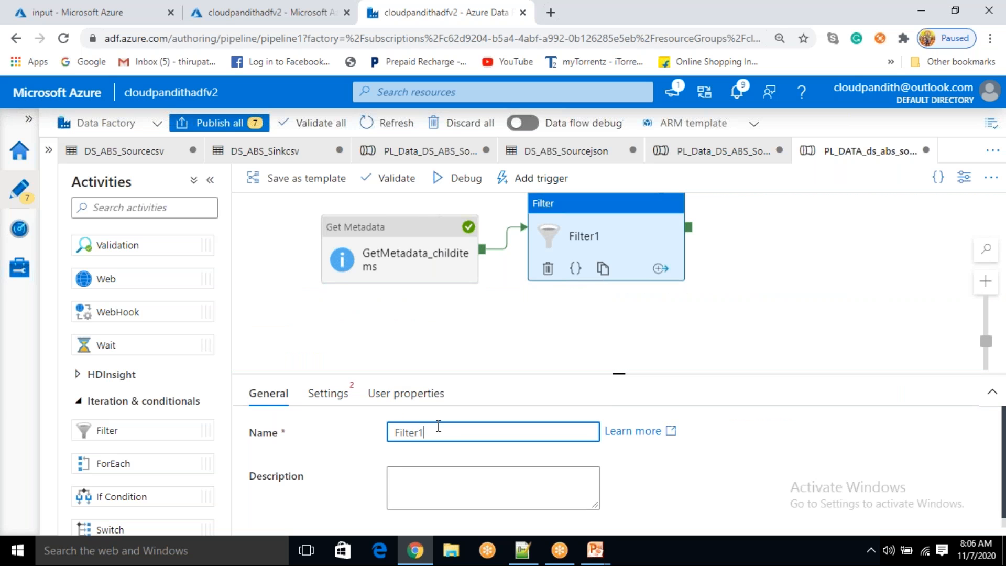
pyautogui.write('_childitems')
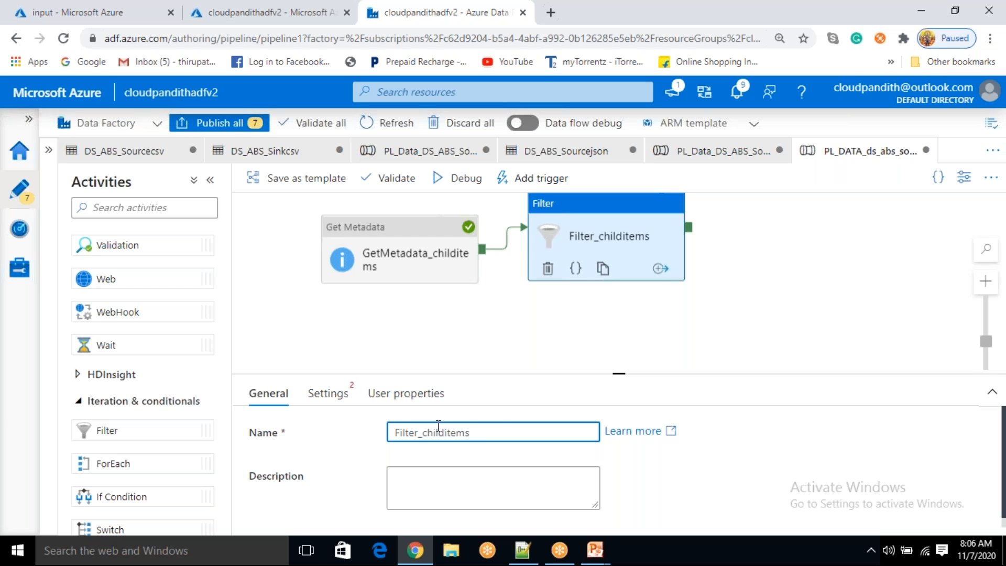
pyautogui.click(326, 401)
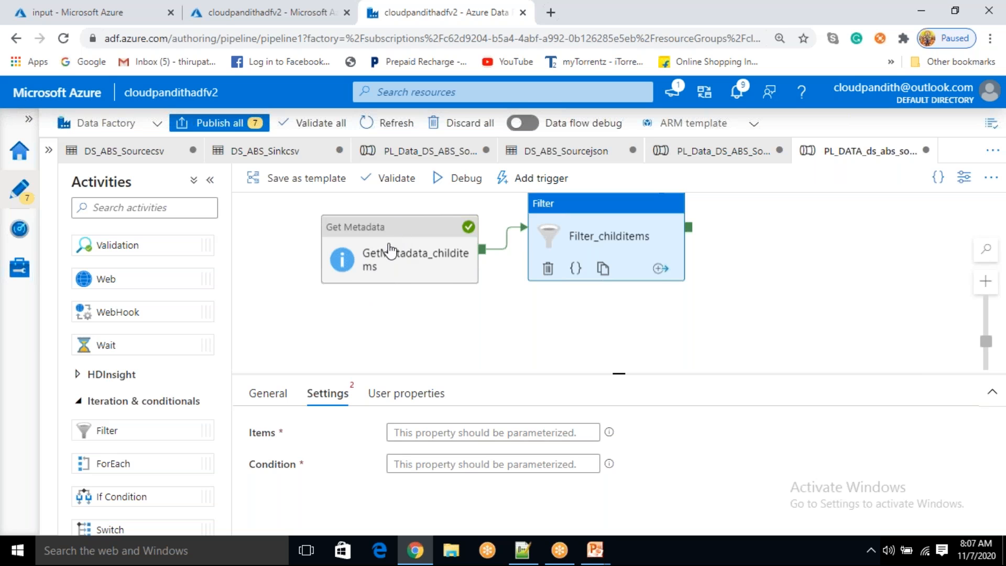
pyautogui.click(423, 435)
pyautogui.click(417, 454)
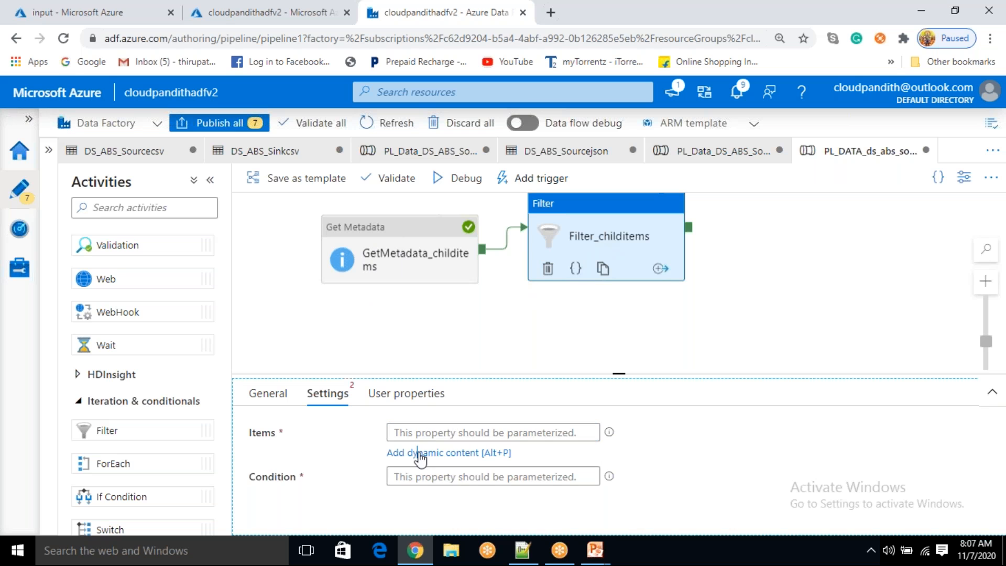
pyautogui.scroll(-3, 613, 367)
pyautogui.scroll(-5, 595, 453)
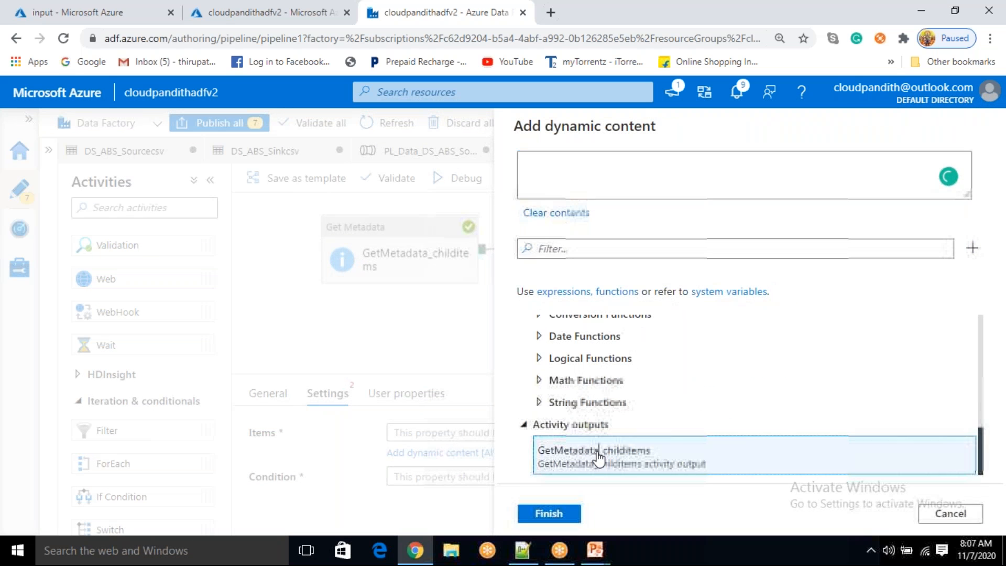
pyautogui.click(595, 454)
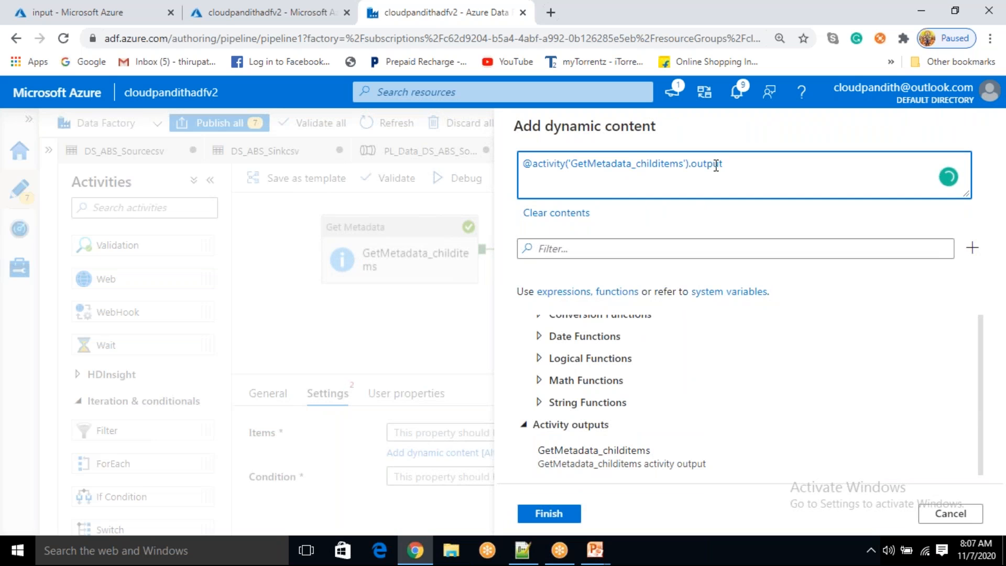
pyautogui.write('.childitems')
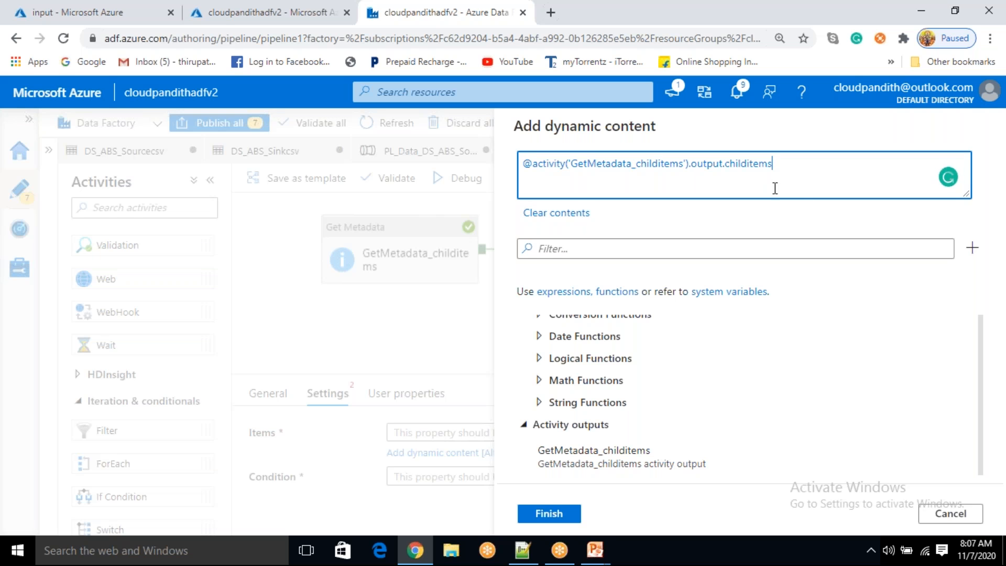
pyautogui.click(560, 518)
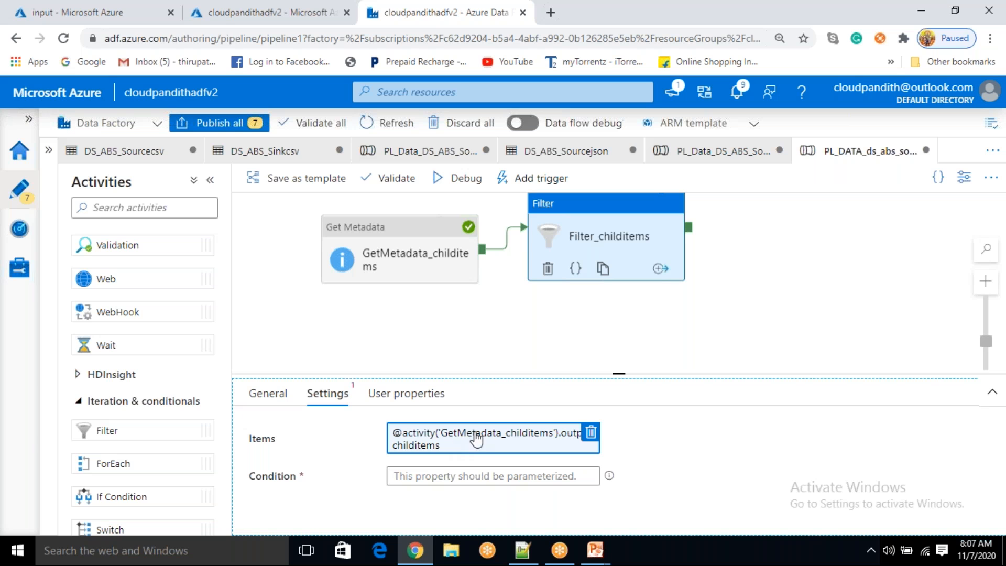
# Start a dynamic content expression for the Condition of Filter_childitems with the string function endswith
pyautogui.click(422, 477)
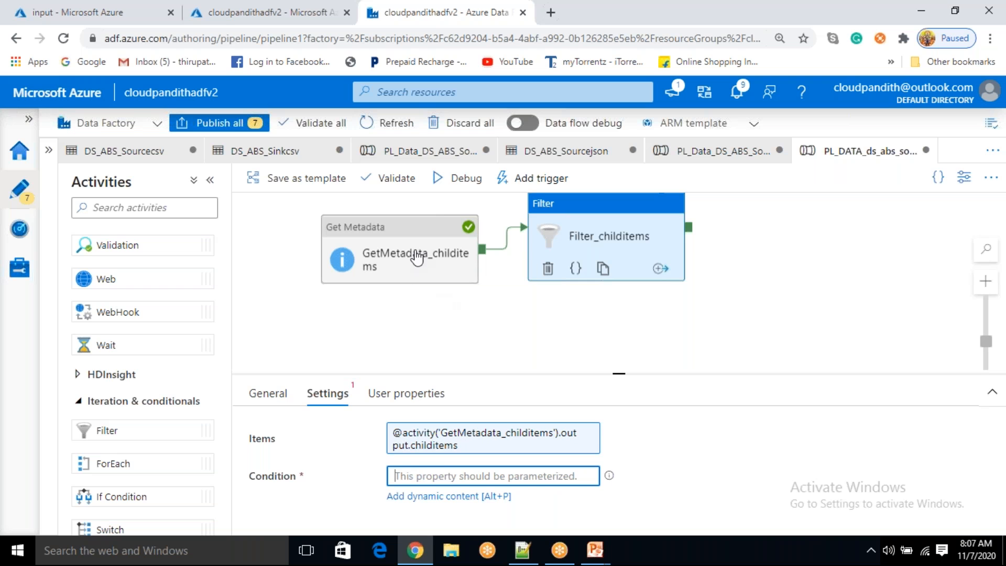
pyautogui.click(439, 495)
pyautogui.scroll(-3, 723, 427)
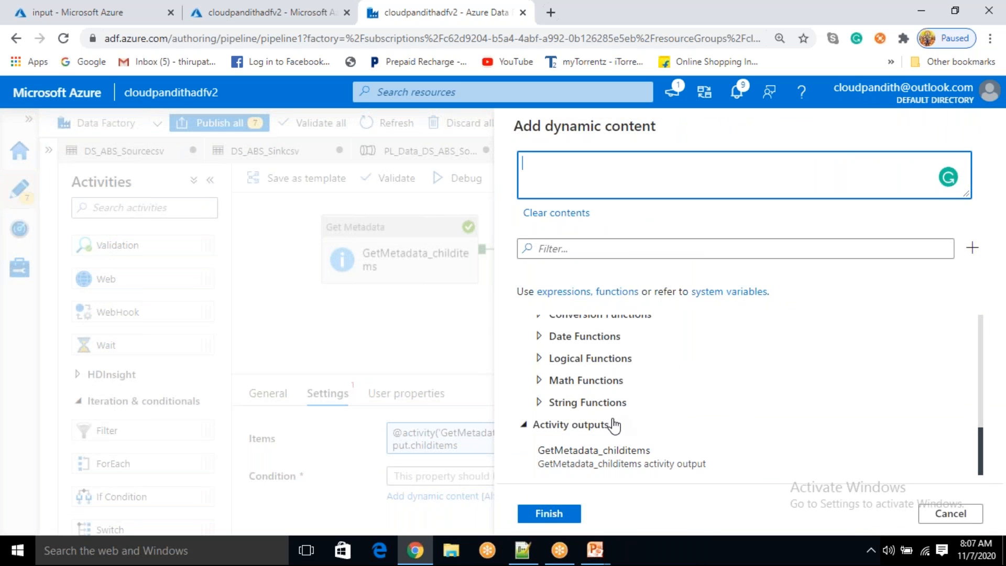
pyautogui.scroll(3, 614, 424)
pyautogui.scroll(-5, 611, 422)
pyautogui.scroll(5, 612, 422)
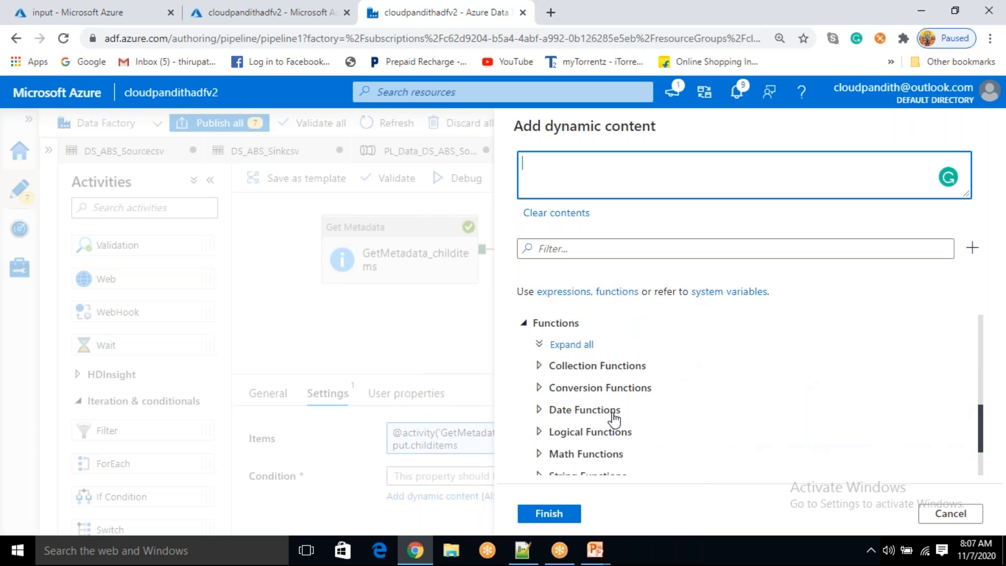
pyautogui.scroll(-3, 609, 422)
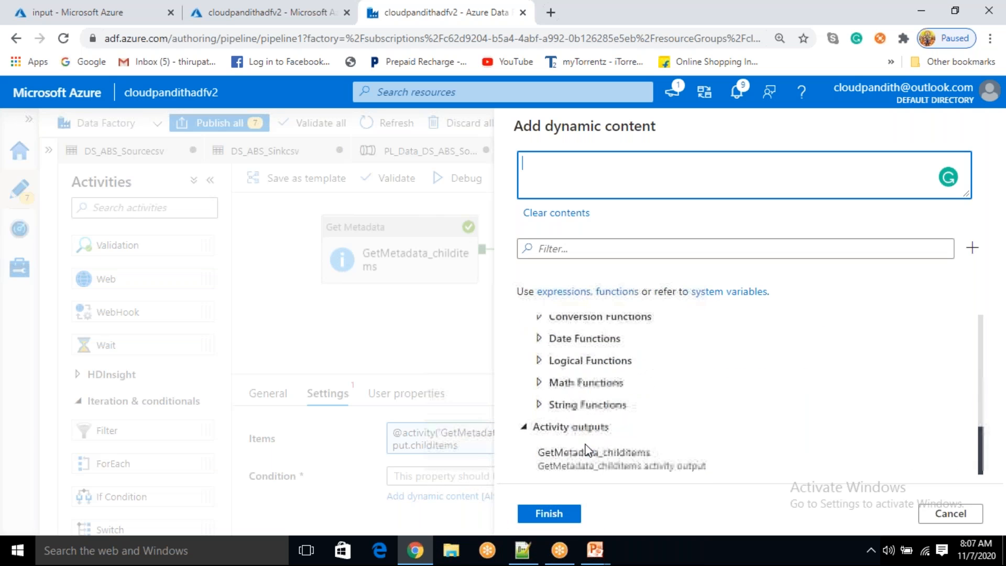
pyautogui.click(539, 402)
pyautogui.scroll(-3, 620, 381)
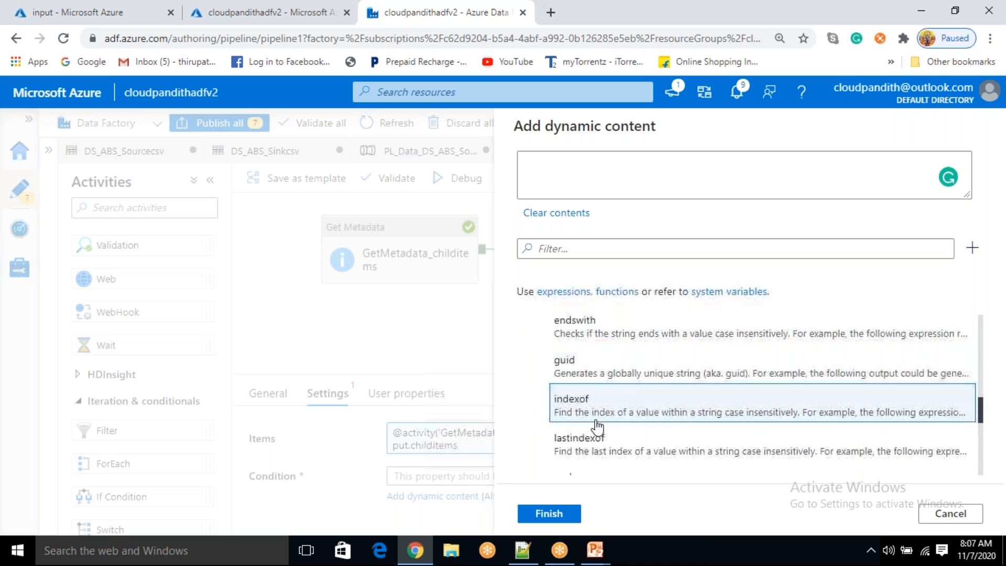
pyautogui.scroll(-1, 589, 443)
pyautogui.scroll(2, 590, 424)
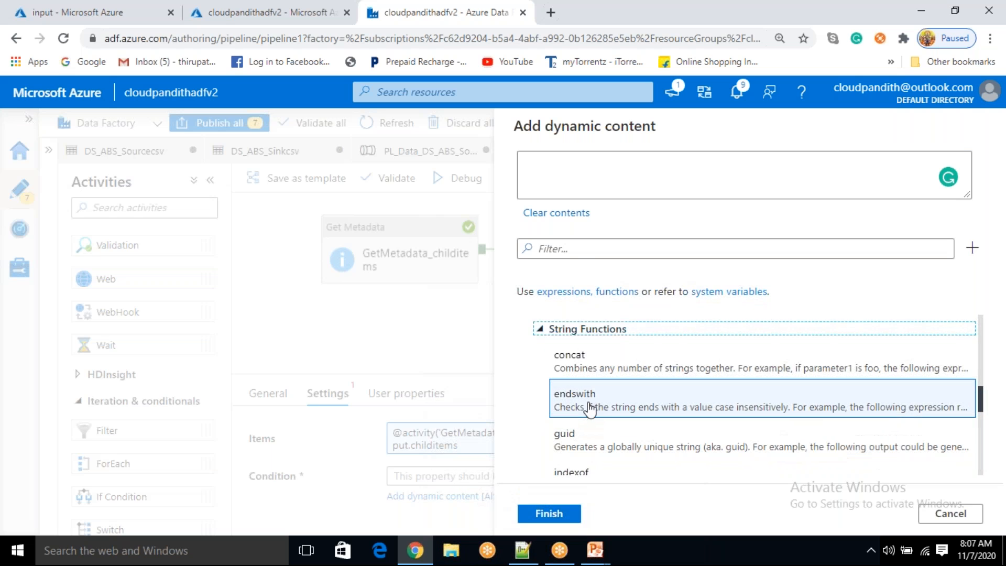
pyautogui.click(590, 408)
pyautogui.click(572, 283)
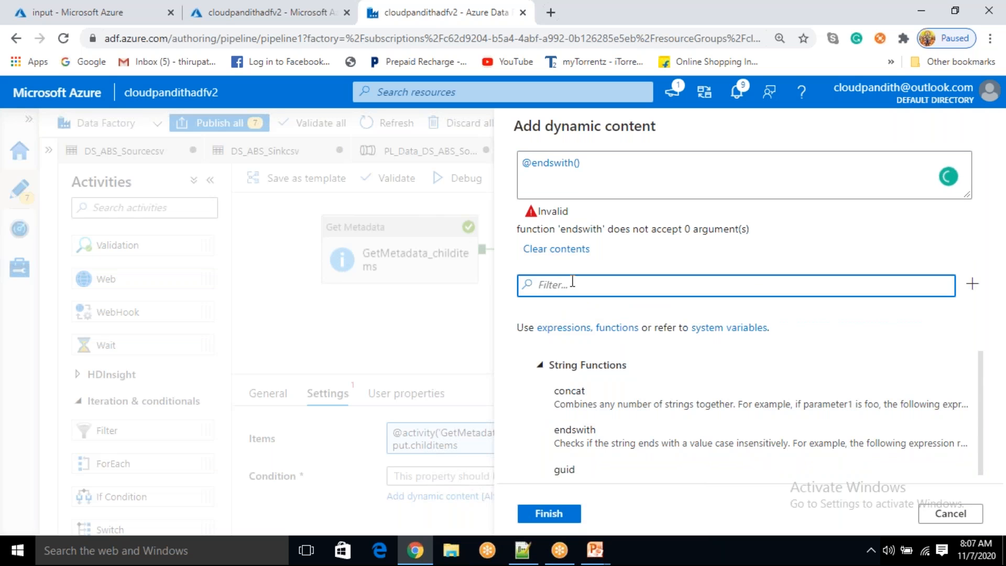
pyautogui.scroll(-5, 617, 363)
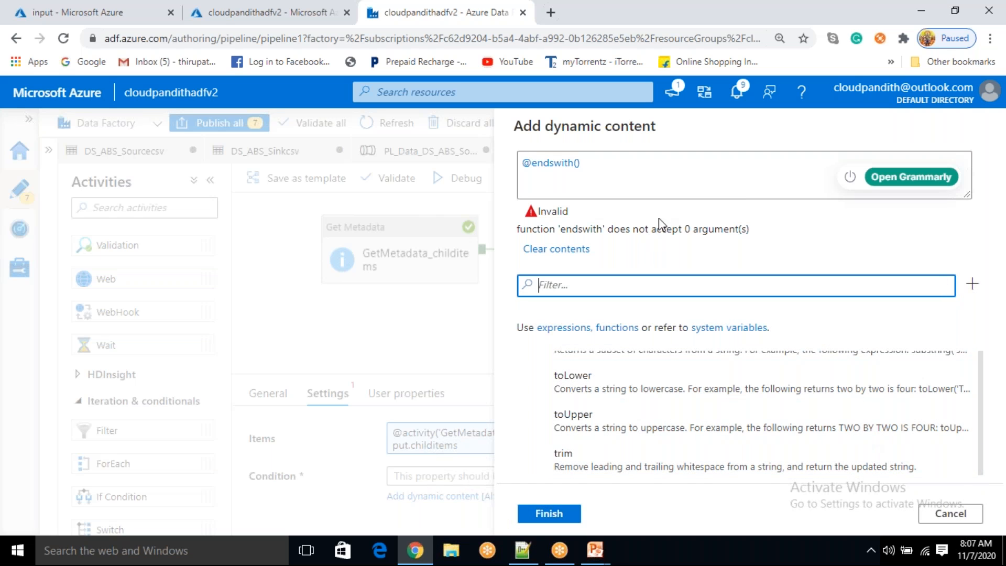
pyautogui.click(608, 164)
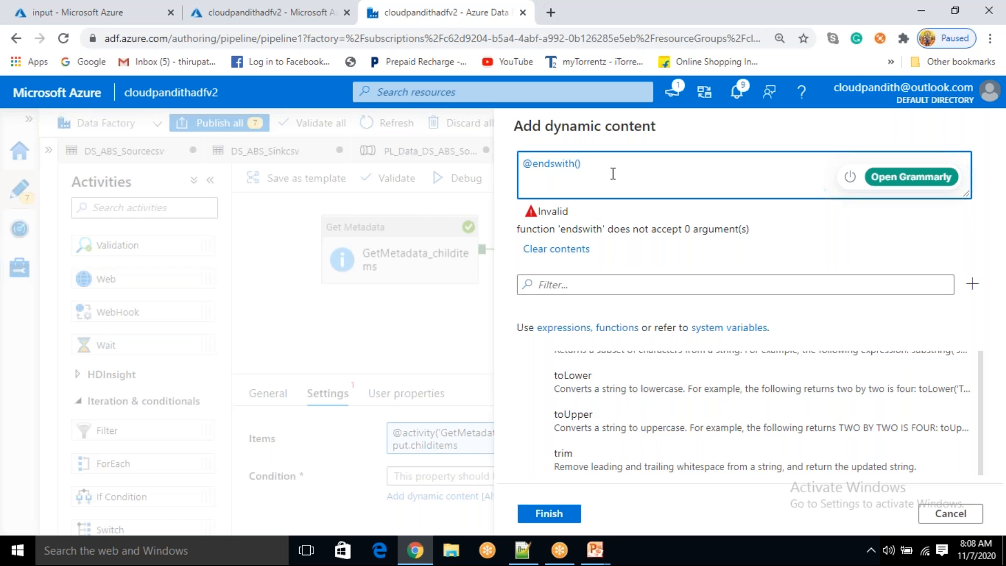
pyautogui.write('item()')
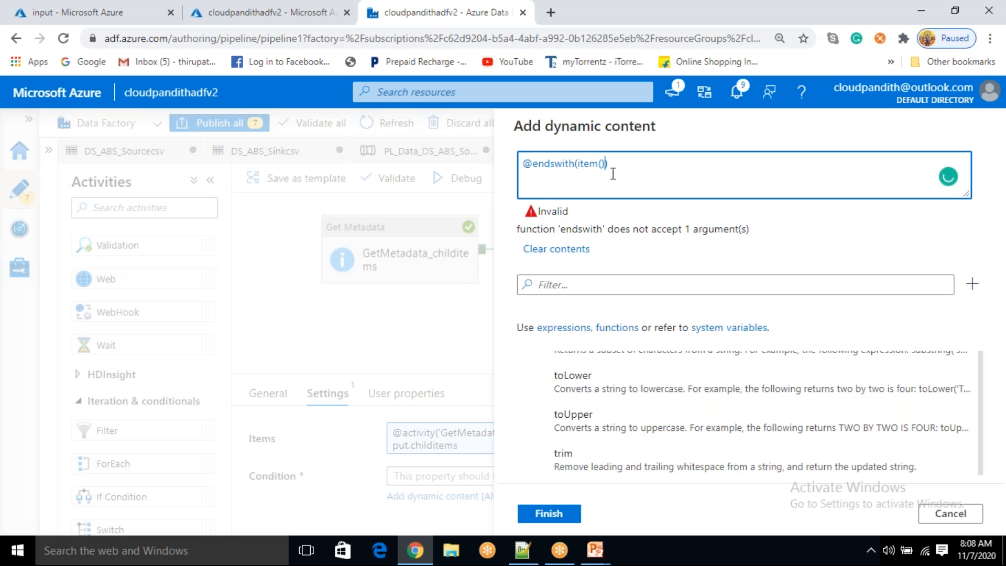
pyautogui.write('.')
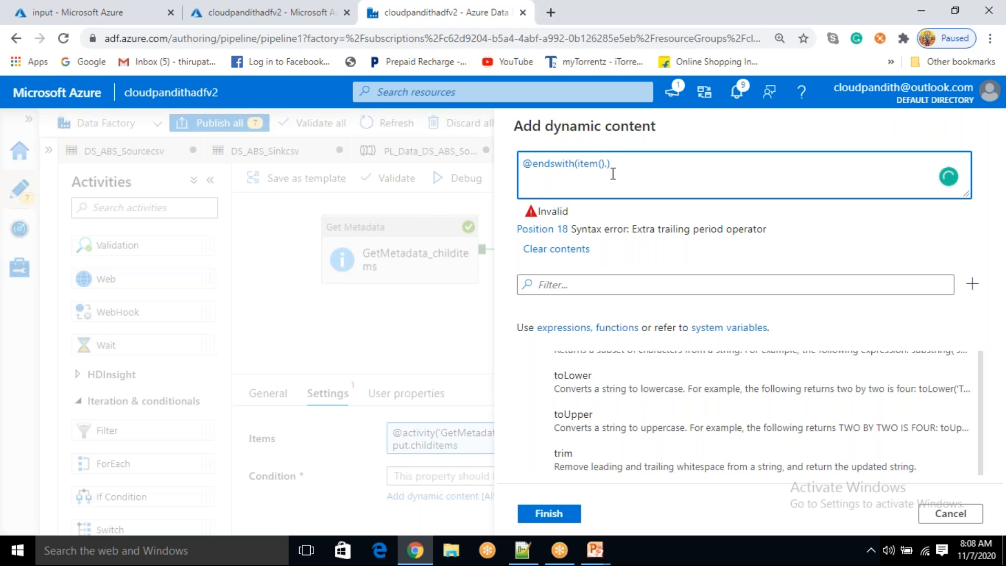
pyautogui.write('n')
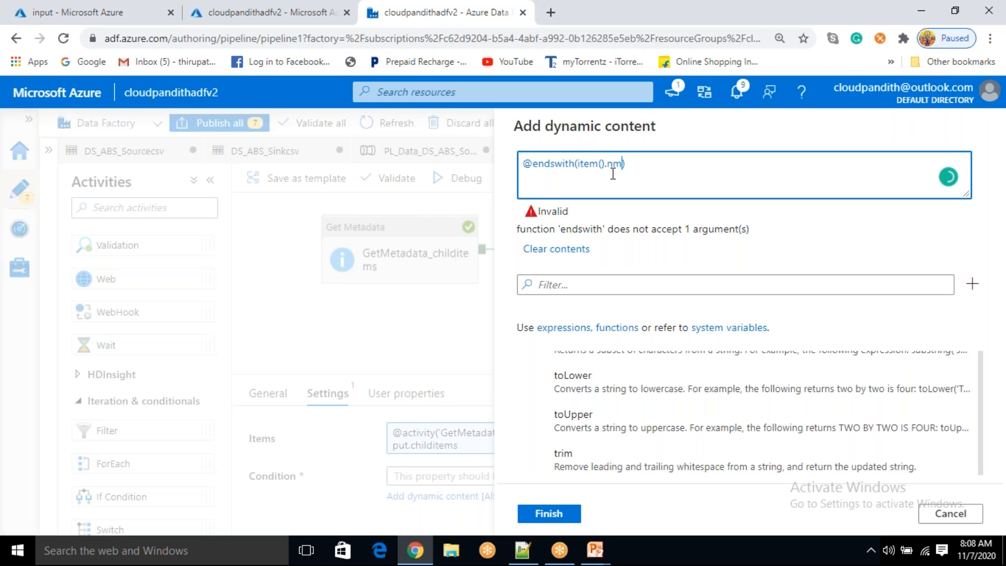
pyautogui.write("ame,'")
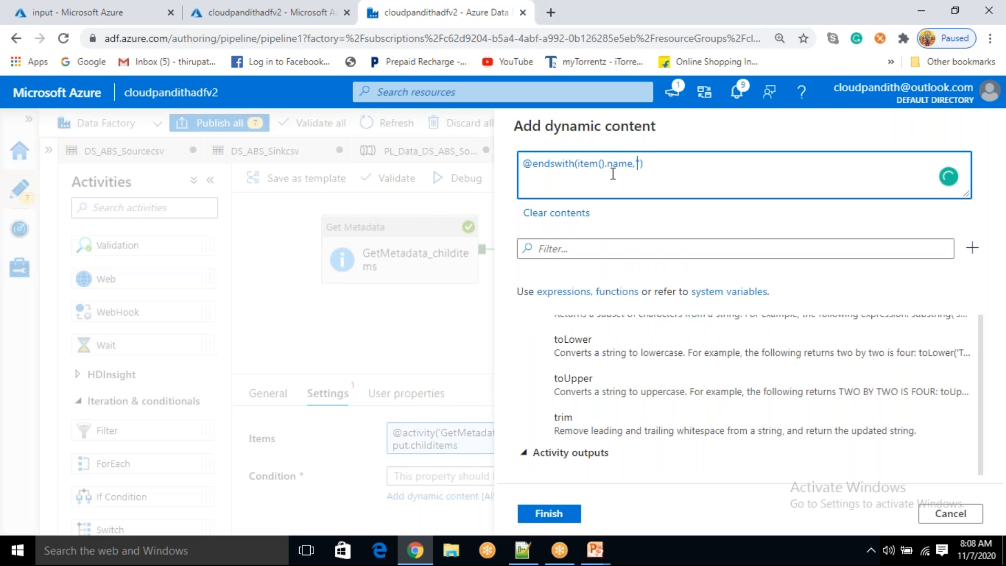
pyautogui.write('.cs')
pyautogui.write("v'")
pyautogui.moveTo(571, 165); pyautogui.dragTo(657, 165)
pyautogui.click(562, 516)
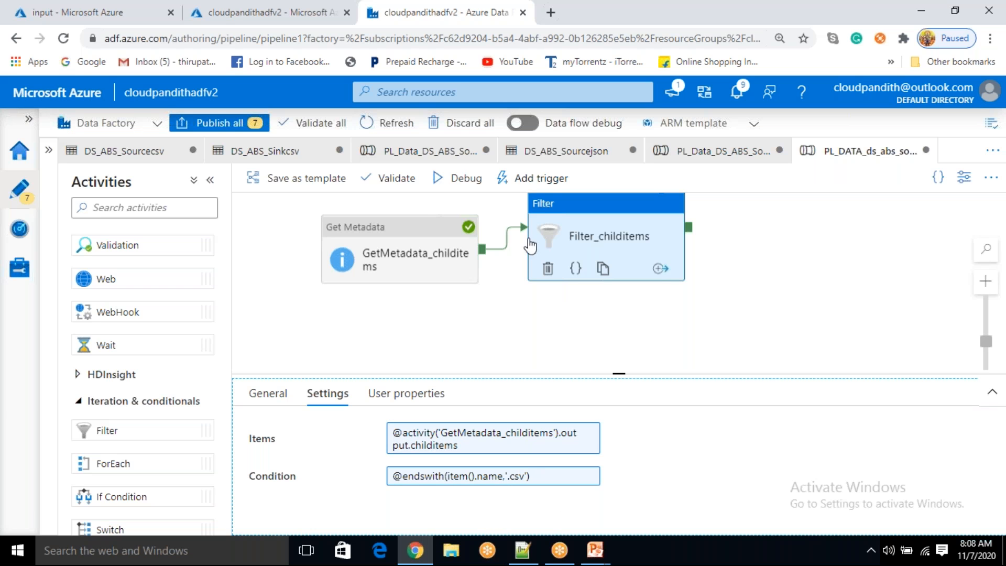
# Debug the pipeline, refresh its run status and open the output of the Filter_childitems run
pyautogui.click(467, 179)
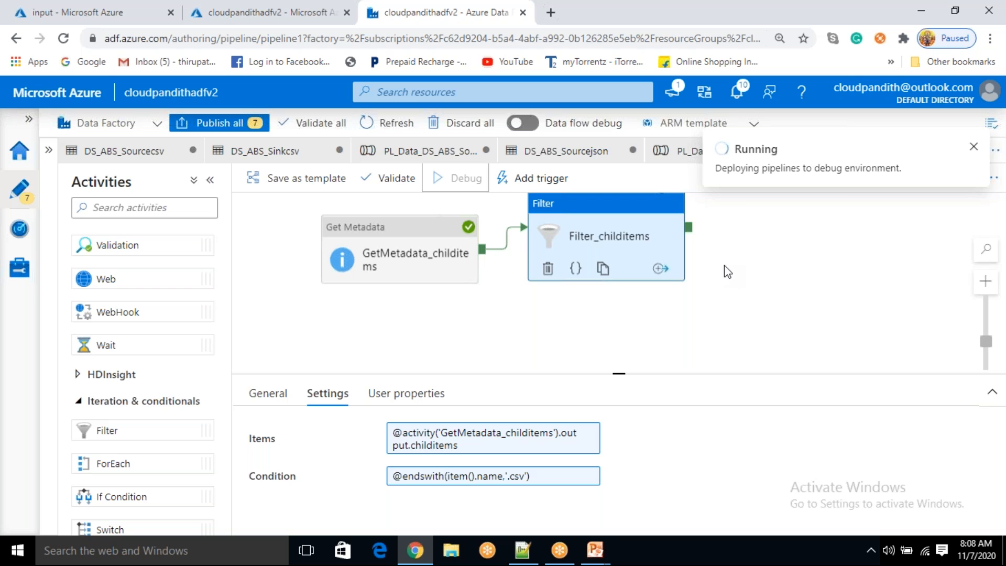
pyautogui.click(573, 354)
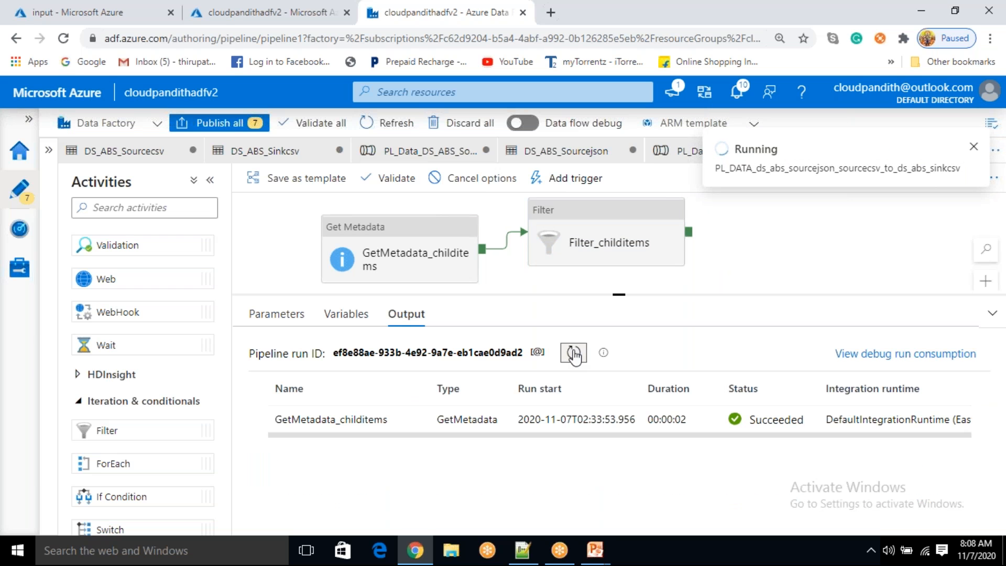
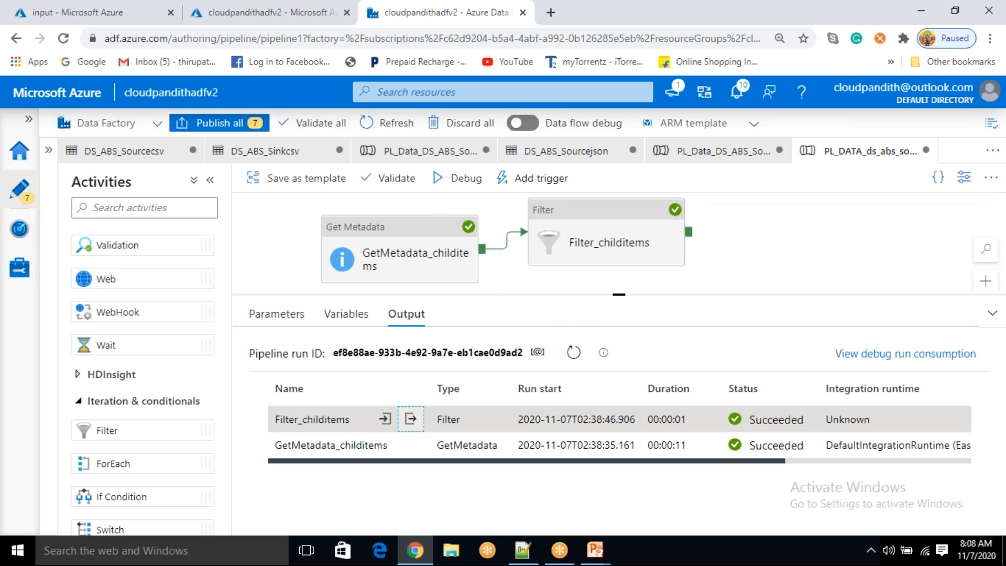
pyautogui.click(410, 418)
# Examine the item counts and file names in the Filter_childitems output
pyautogui.moveTo(320, 288); pyautogui.dragTo(343, 289)
pyautogui.moveTo(309, 341); pyautogui.dragTo(408, 341)
pyautogui.moveTo(322, 231); pyautogui.dragTo(247, 234)
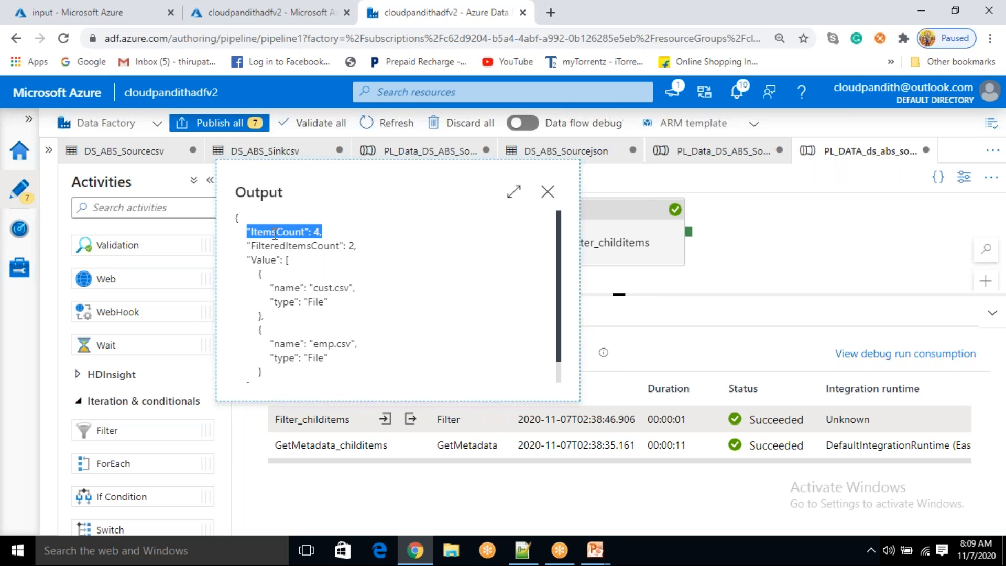
pyautogui.click(321, 232)
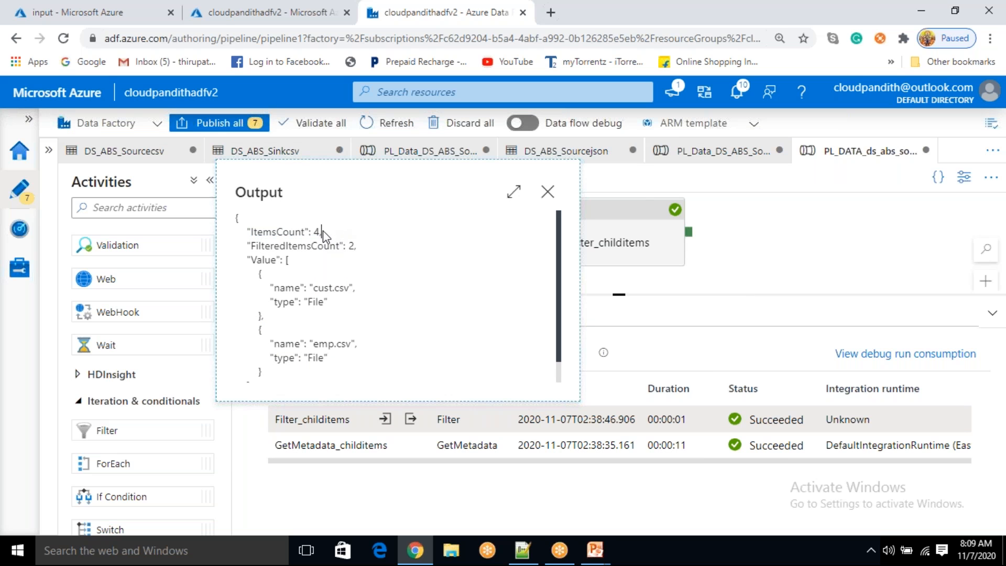
pyautogui.moveTo(358, 244); pyautogui.dragTo(339, 280)
pyautogui.scroll(-1, 360, 276)
pyautogui.moveTo(357, 335); pyautogui.dragTo(262, 320)
pyautogui.click(424, 347)
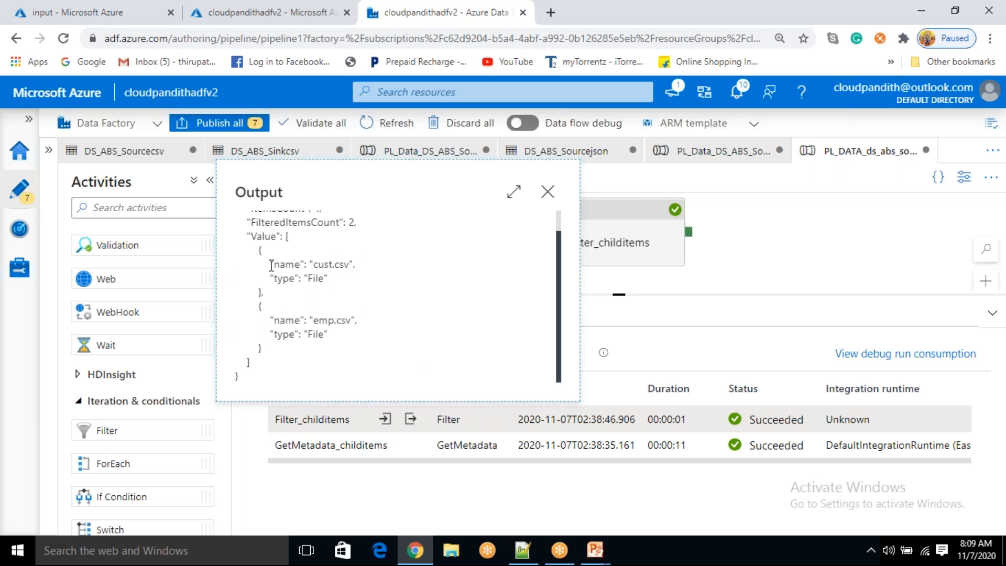
# Examine the Value array and each of its file entries in the Filter_childitems output, closing the output when done
pyautogui.moveTo(257, 250); pyautogui.dragTo(274, 352)
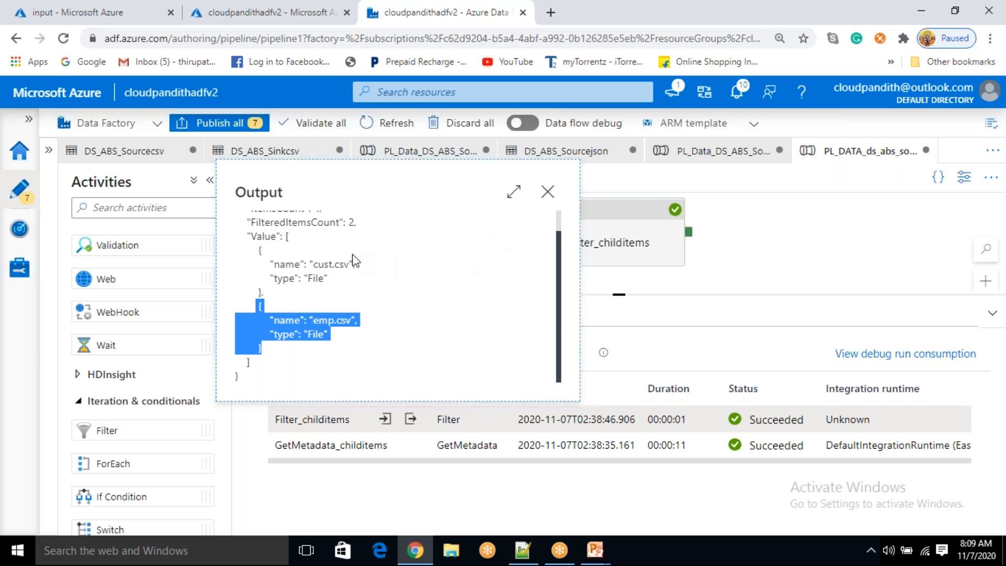
pyautogui.moveTo(252, 238); pyautogui.dragTo(278, 347)
pyautogui.moveTo(258, 250)
pyautogui.mouseDown()
pyautogui.moveTo(320, 277)
pyautogui.moveTo(255, 294)
pyautogui.moveTo(269, 339)
pyautogui.moveTo(271, 264)
pyautogui.moveTo(259, 247)
pyautogui.mouseUp()
pyautogui.doubleClick(272, 348)
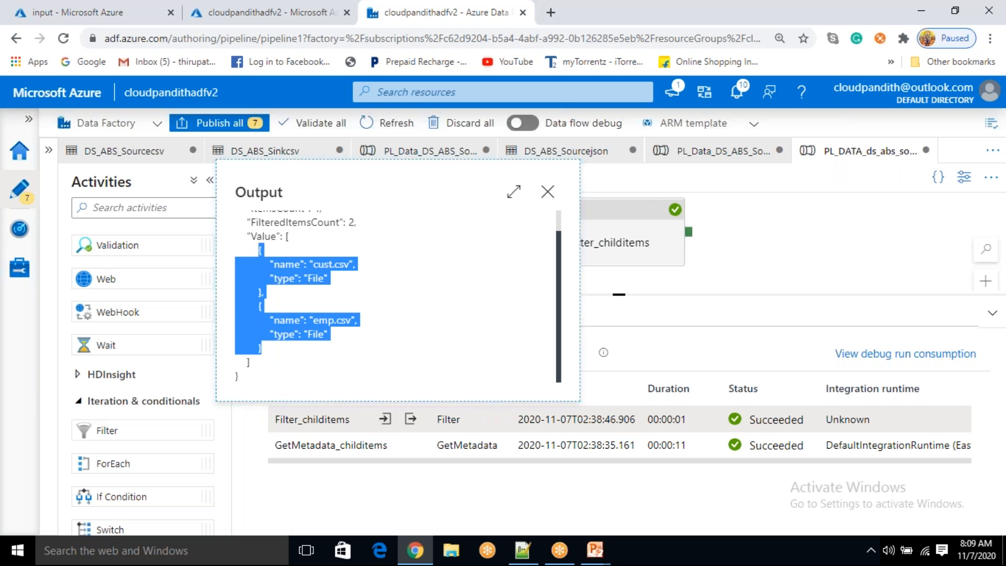
pyautogui.click(269, 235)
pyautogui.doubleClick(268, 235)
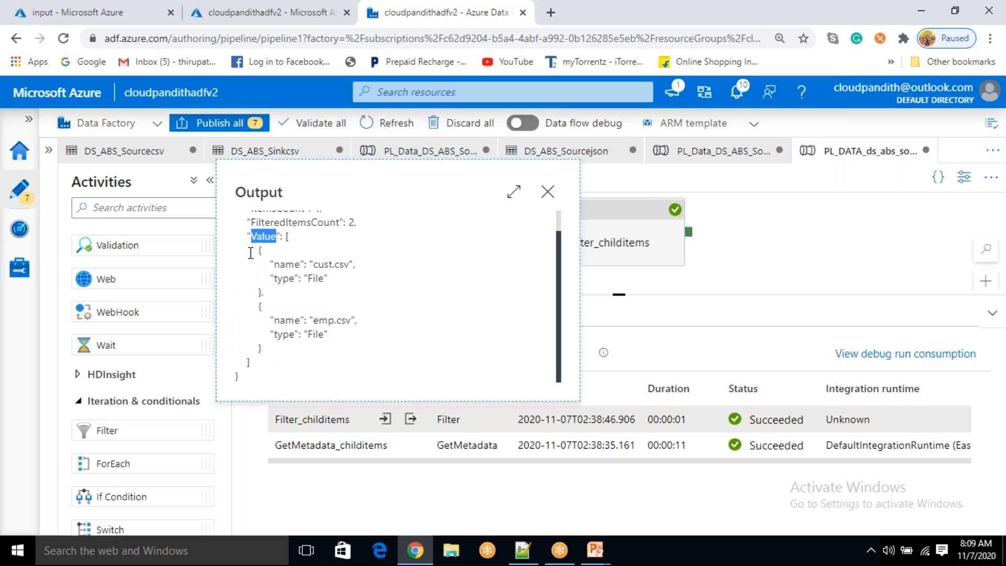
pyautogui.moveTo(261, 250); pyautogui.dragTo(265, 286)
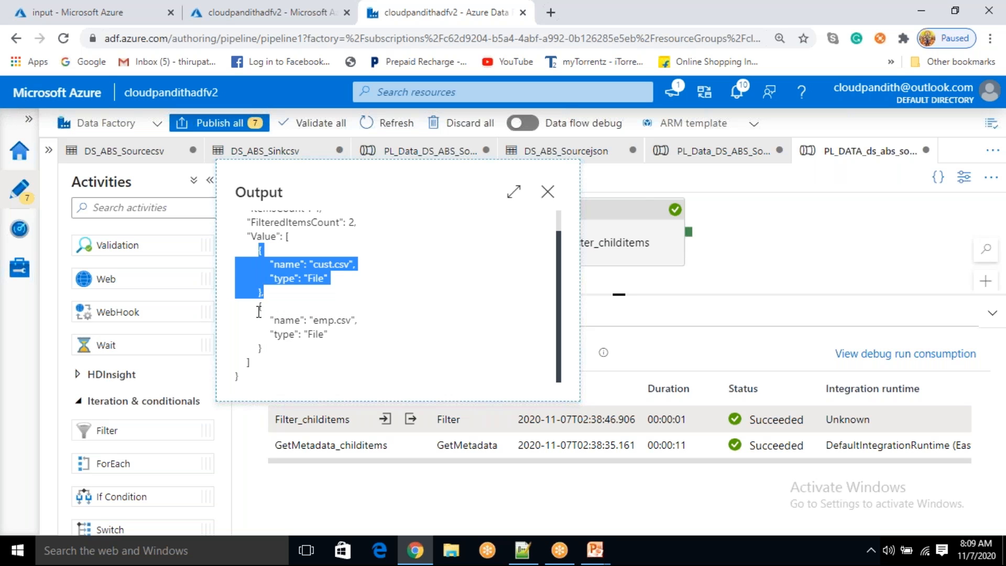
pyautogui.moveTo(259, 311); pyautogui.dragTo(285, 367)
pyautogui.moveTo(266, 293); pyautogui.dragTo(262, 250)
pyautogui.moveTo(285, 347); pyautogui.dragTo(261, 305)
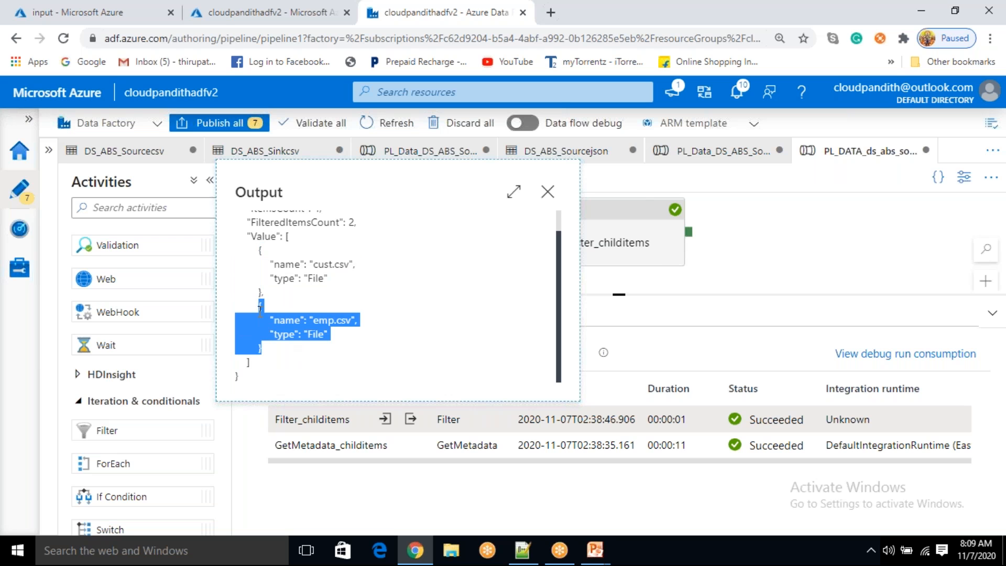
pyautogui.click(545, 191)
# Add a ForEach activity to the pipeline canvas beside Filter_childitems
pyautogui.scroll(-3, 156, 323)
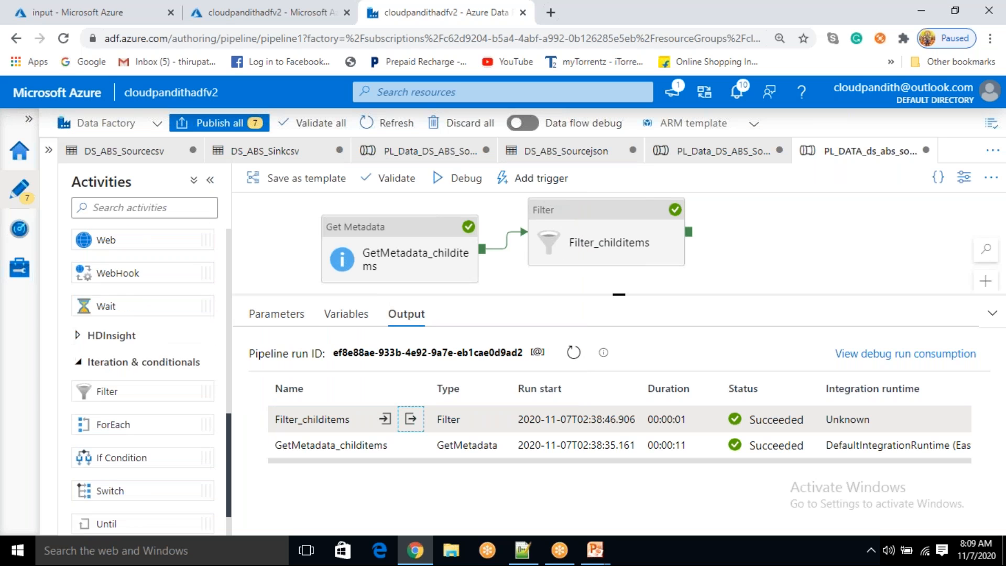
pyautogui.moveTo(131, 390); pyautogui.dragTo(827, 226)
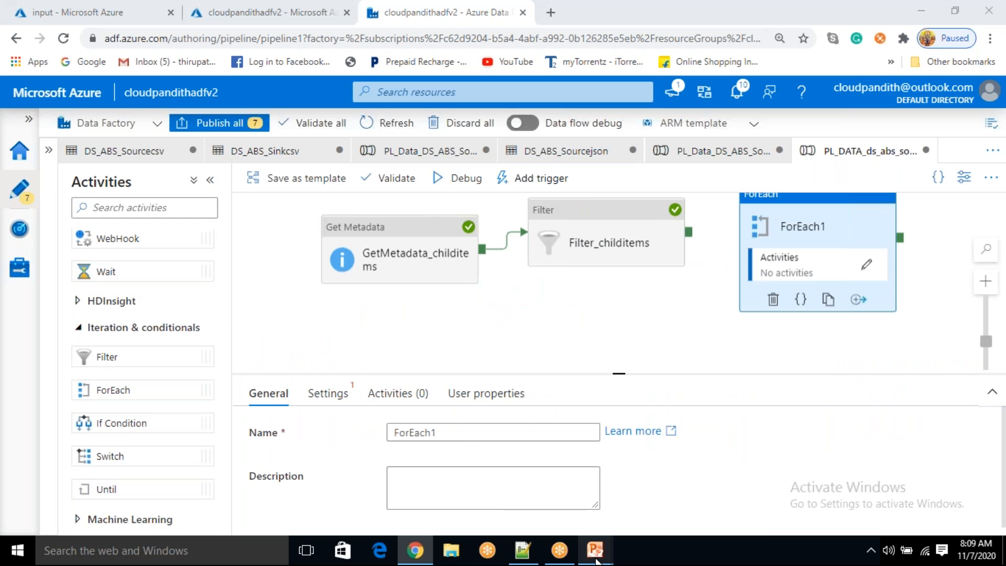
# Switch to the PowerPoint data flow diagram and review the ForEach Activity's items expression before returning to the pipeline
pyautogui.moveTo(595, 550)
pyautogui.click(660, 481)
pyautogui.click(507, 307)
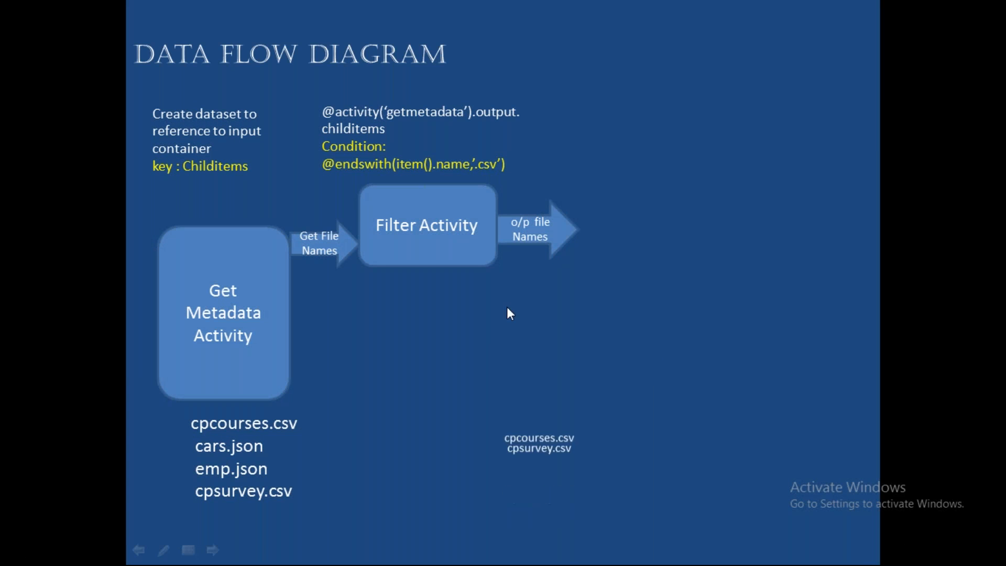
pyautogui.click(443, 367)
pyautogui.click(671, 181)
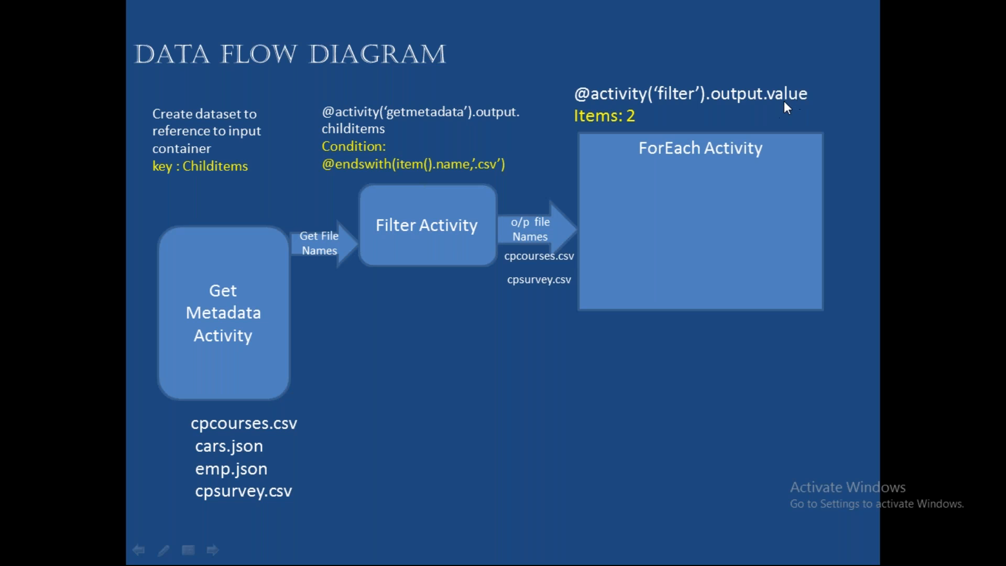
pyautogui.hotkey('alt', 'Tab')
# Check the Value key in the Filter_childitems run output
pyautogui.click(610, 246)
pyautogui.click(673, 307)
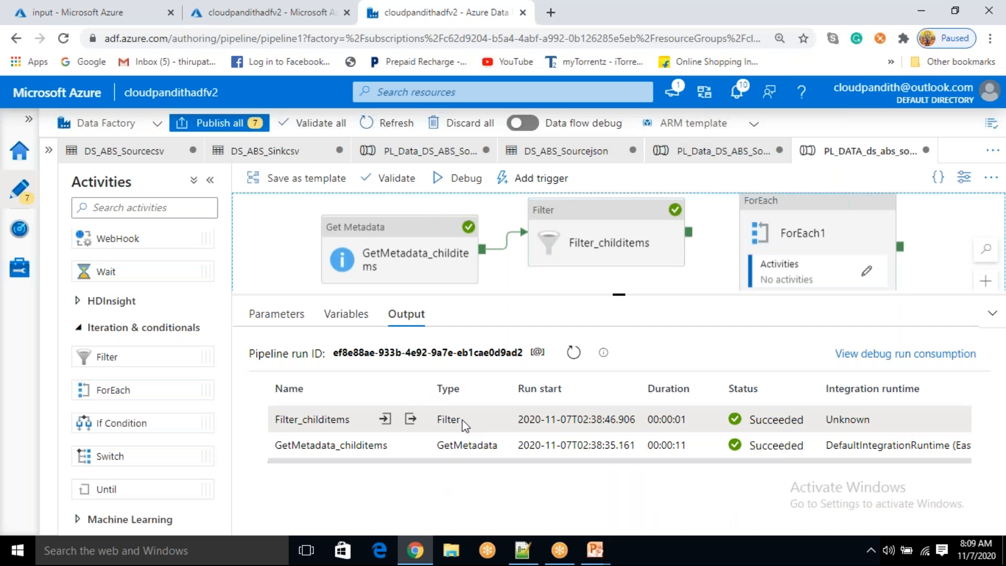
pyautogui.click(411, 418)
pyautogui.moveTo(270, 278)
pyautogui.mouseDown()
pyautogui.moveTo(291, 337)
pyautogui.moveTo(272, 277)
pyautogui.mouseUp()
pyautogui.doubleClick(263, 259)
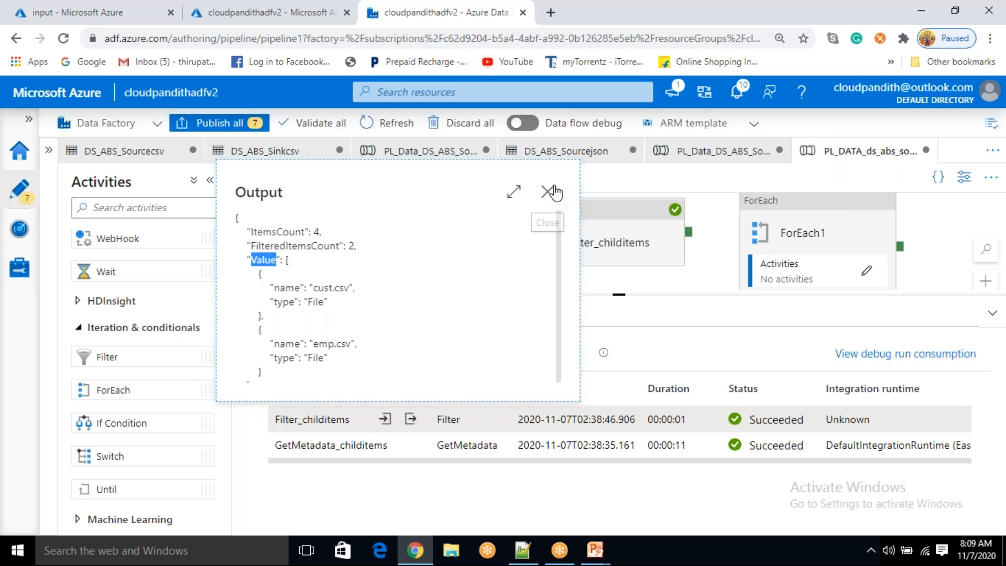
pyautogui.click(550, 191)
# Connect the success output of Filter_childitems to the ForEach activity and rename the ForEach activity to CsvFileIteration
pyautogui.moveTo(689, 231); pyautogui.dragTo(813, 235)
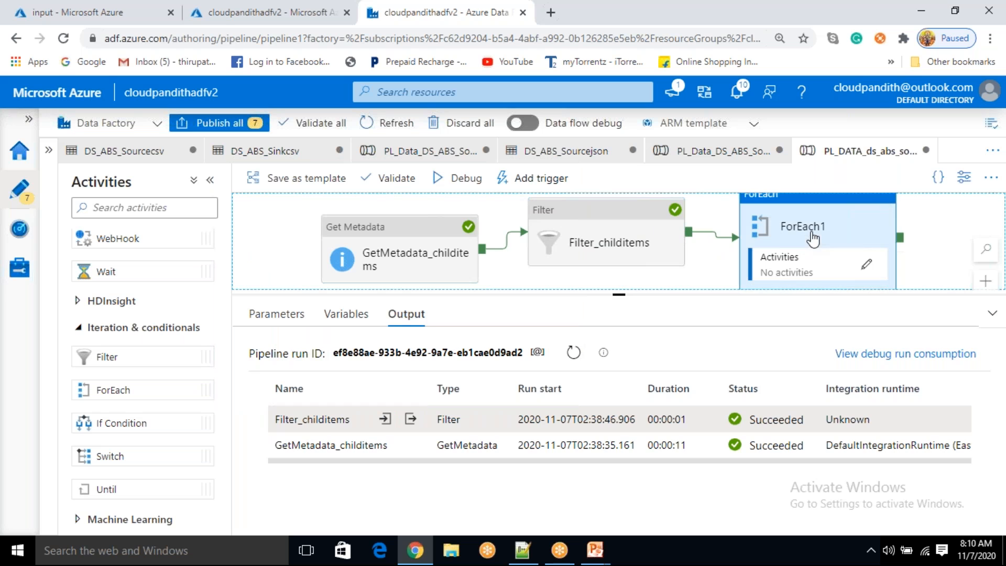
pyautogui.click(813, 238)
pyautogui.click(328, 392)
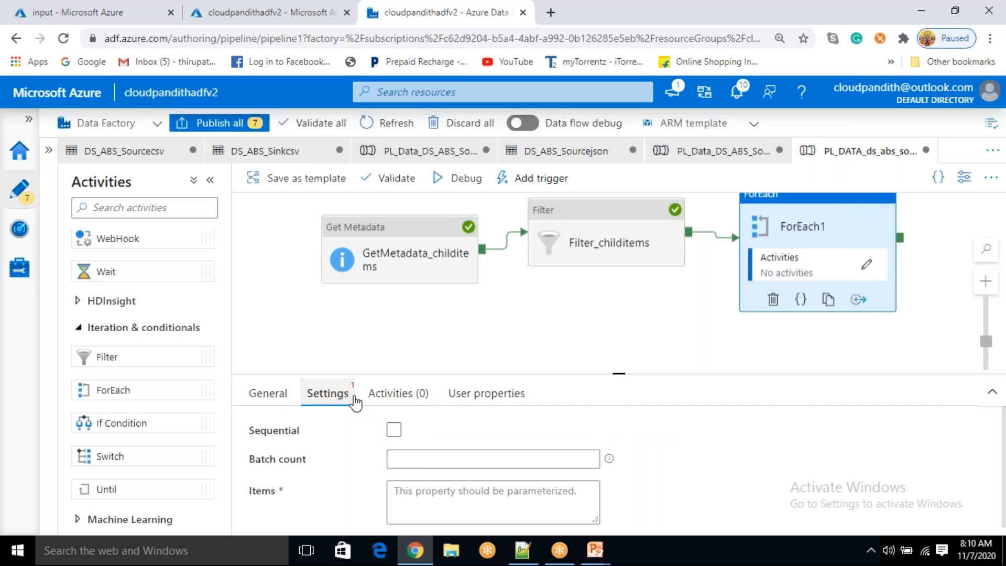
pyautogui.click(247, 398)
pyautogui.doubleClick(442, 431)
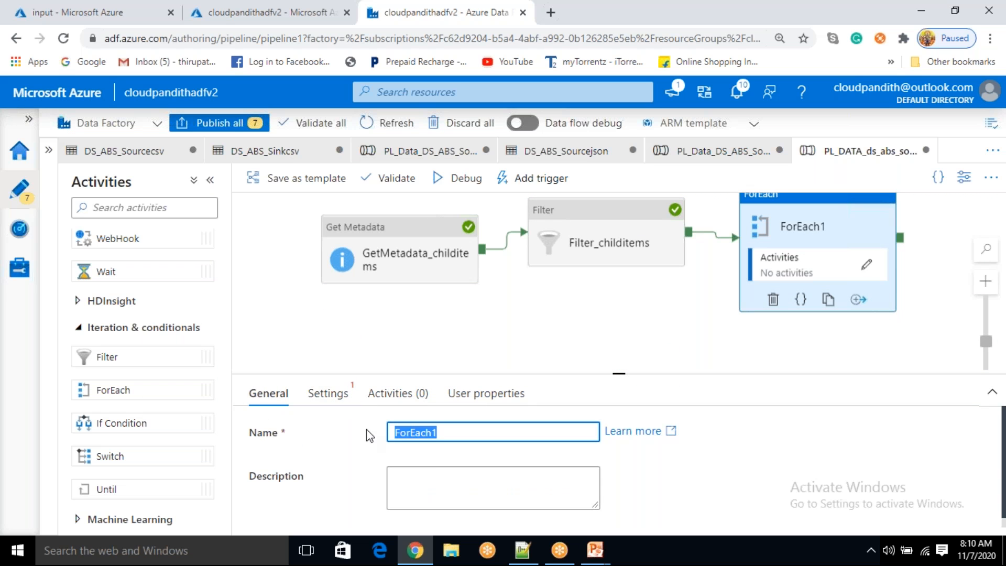
pyautogui.press('BackSpace')
pyautogui.write('Csv')
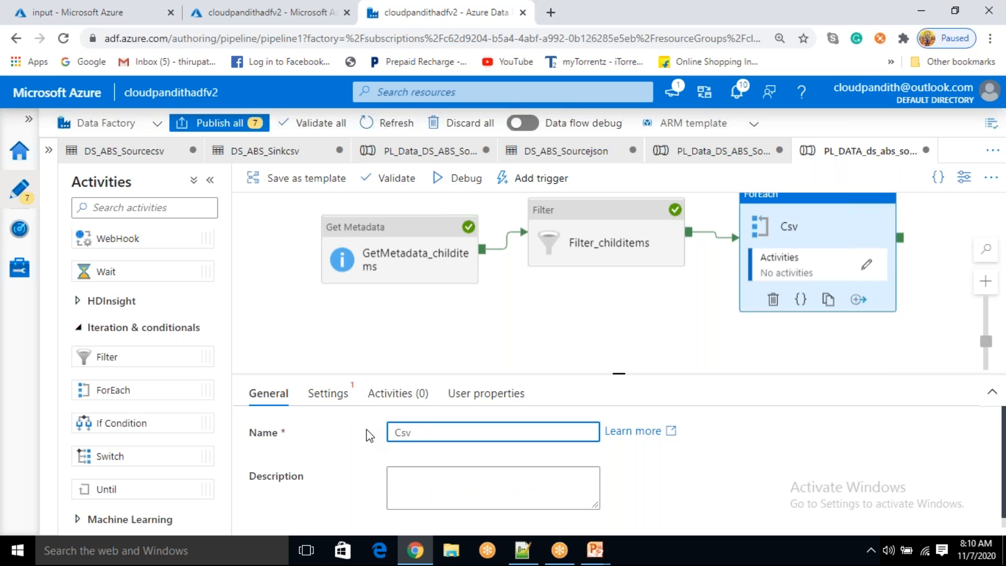
pyautogui.write('FileIteration')
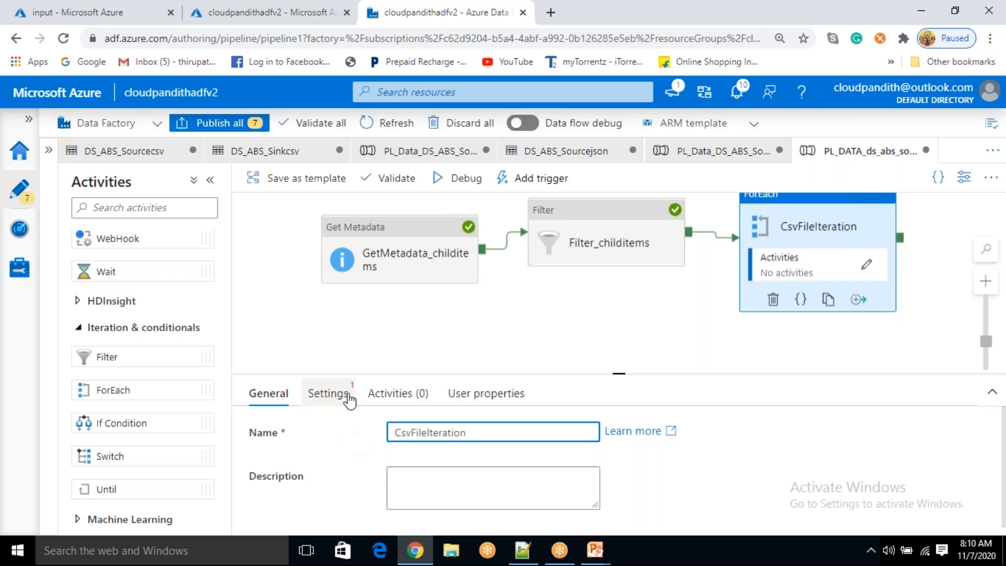
pyautogui.click(330, 394)
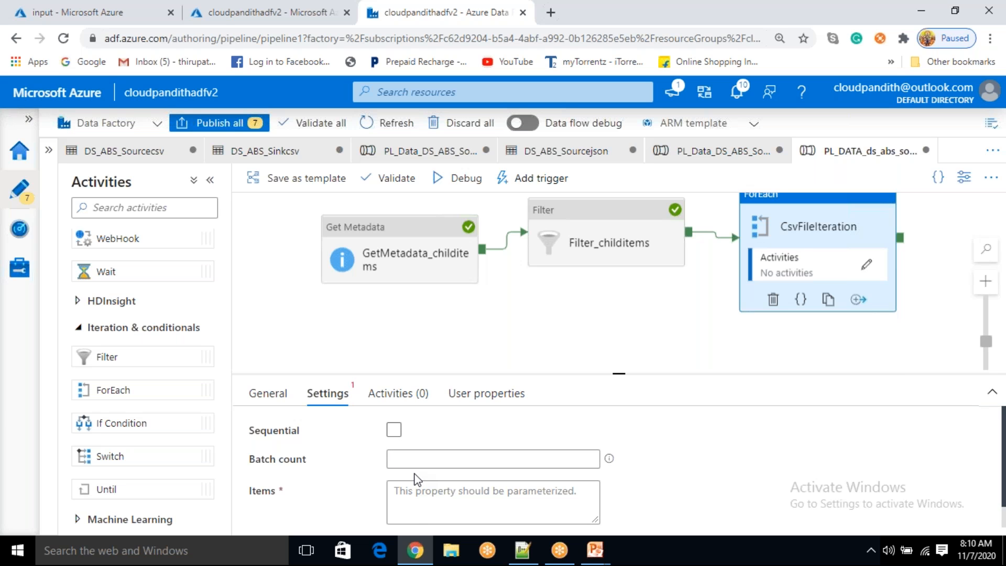
pyautogui.click(394, 430)
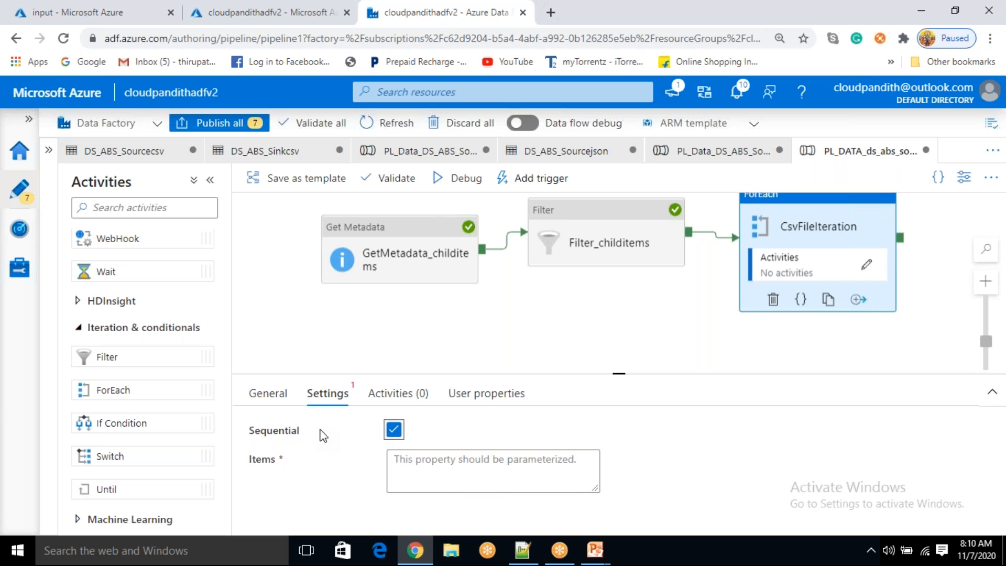
pyautogui.click(404, 462)
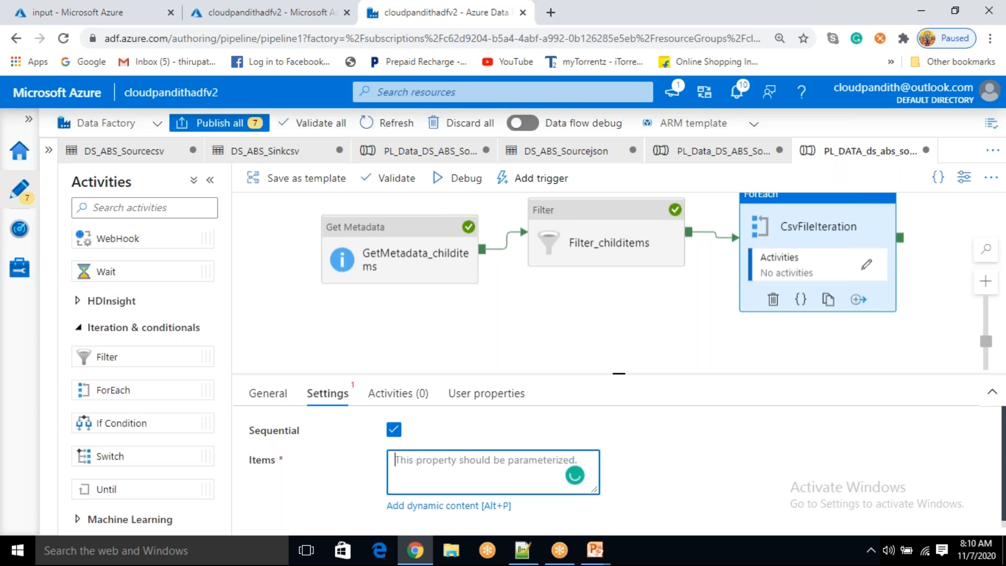
pyautogui.click(429, 506)
pyautogui.scroll(-5, 675, 366)
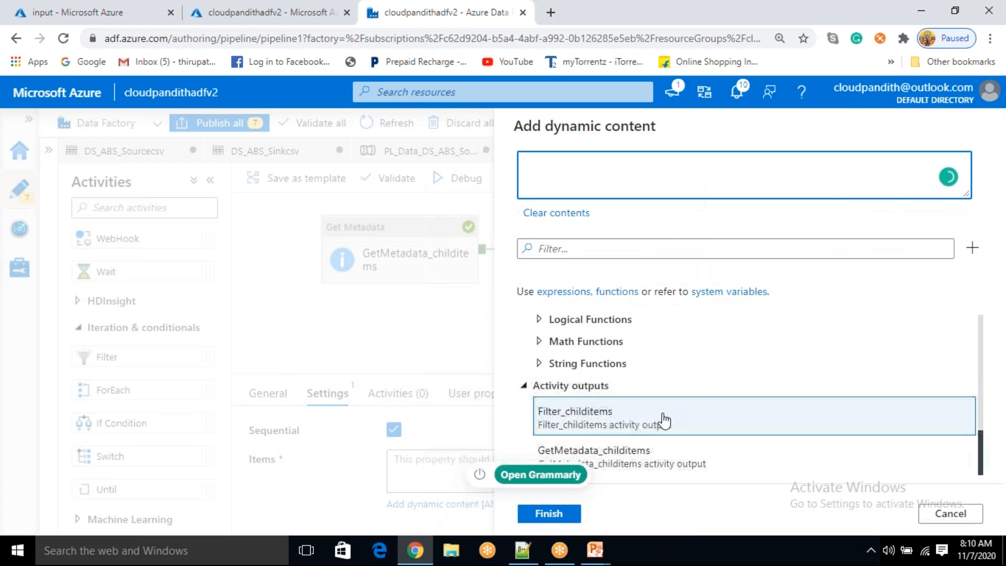
pyautogui.click(601, 428)
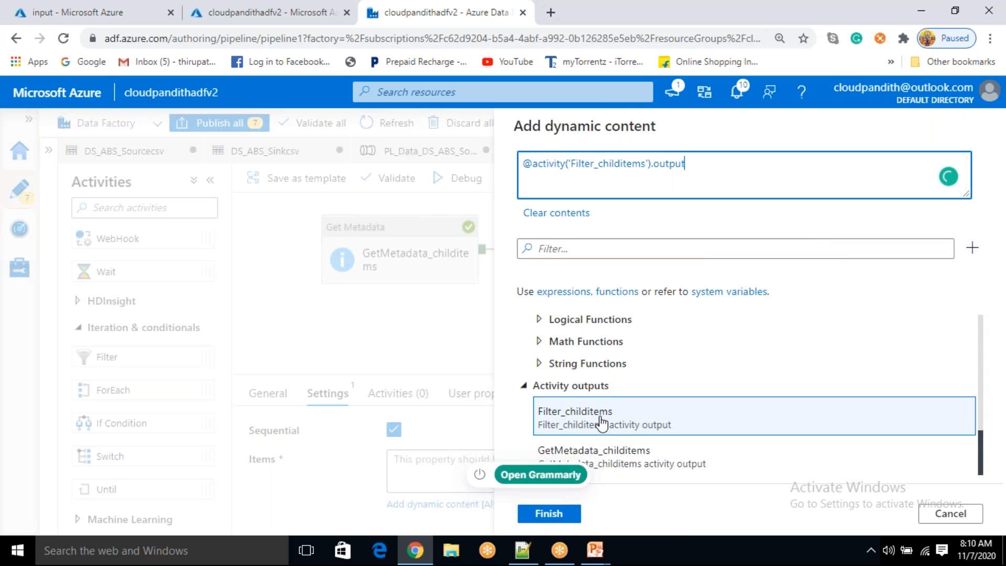
pyautogui.write('.value')
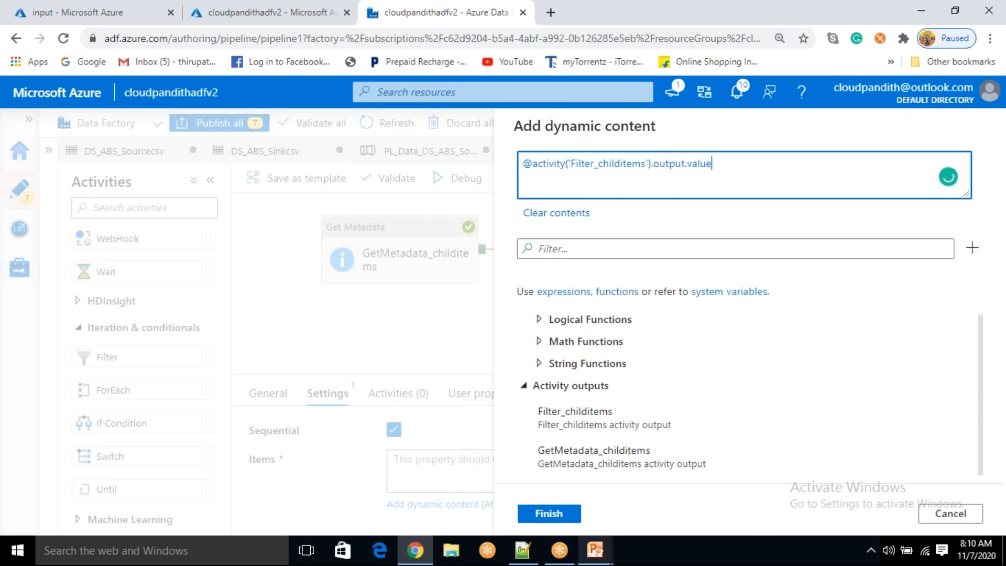
pyautogui.click(611, 555)
pyautogui.click(696, 461)
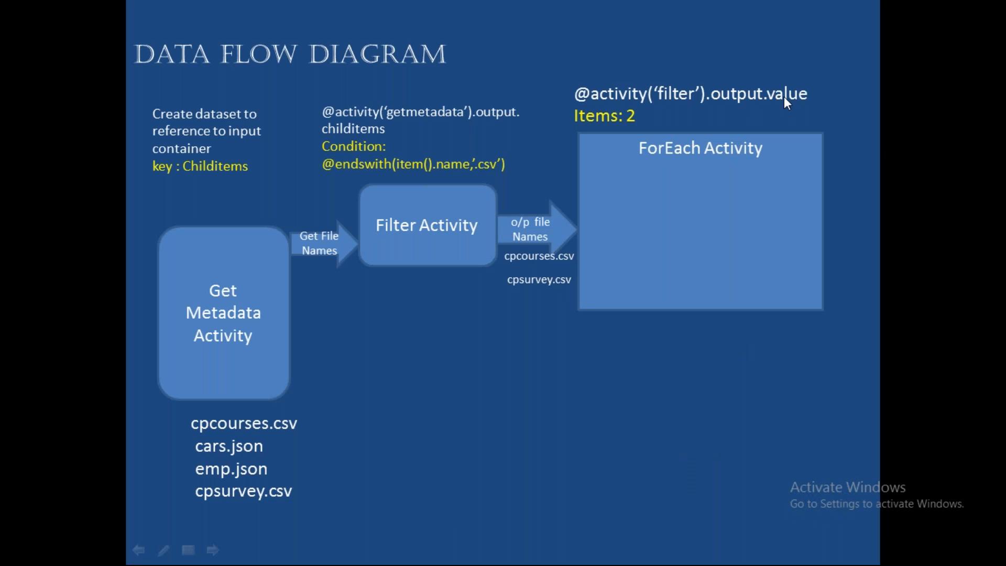
pyautogui.hotkey('alt', 'Tab')
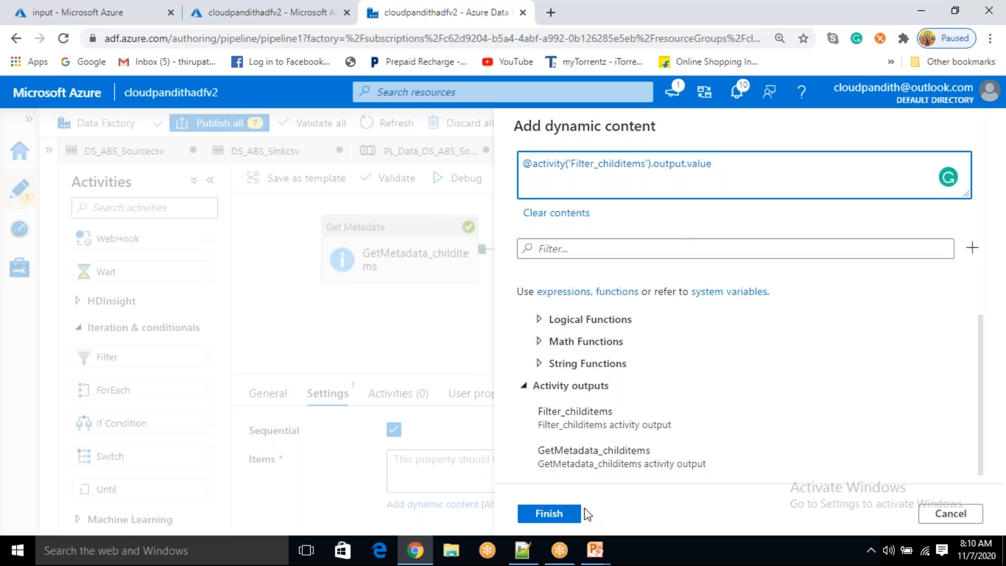
pyautogui.click(550, 514)
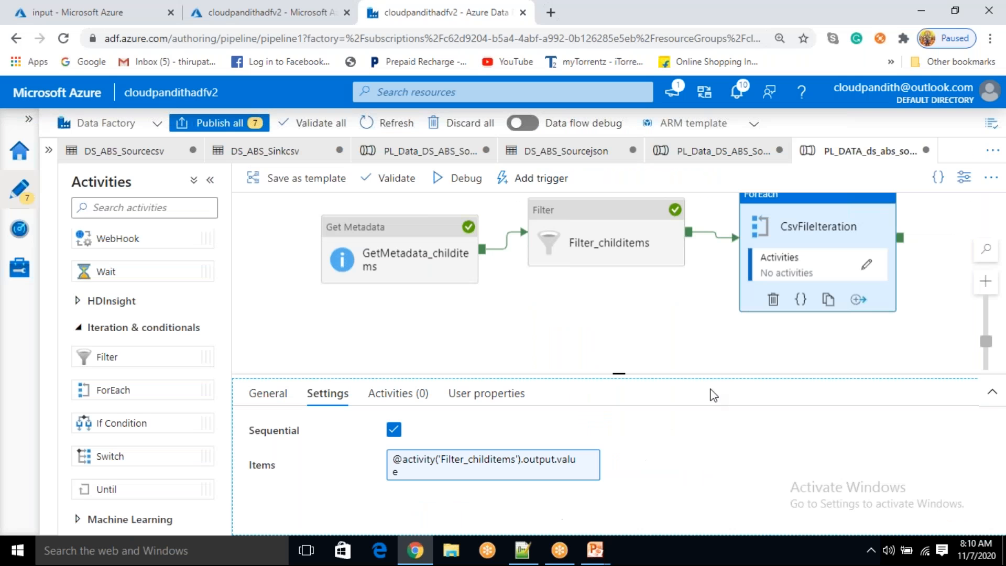
# Open the inner activities of CsvFileIteration for editing and add a Copy data activity
pyautogui.click(867, 268)
pyautogui.scroll(10, 99, 276)
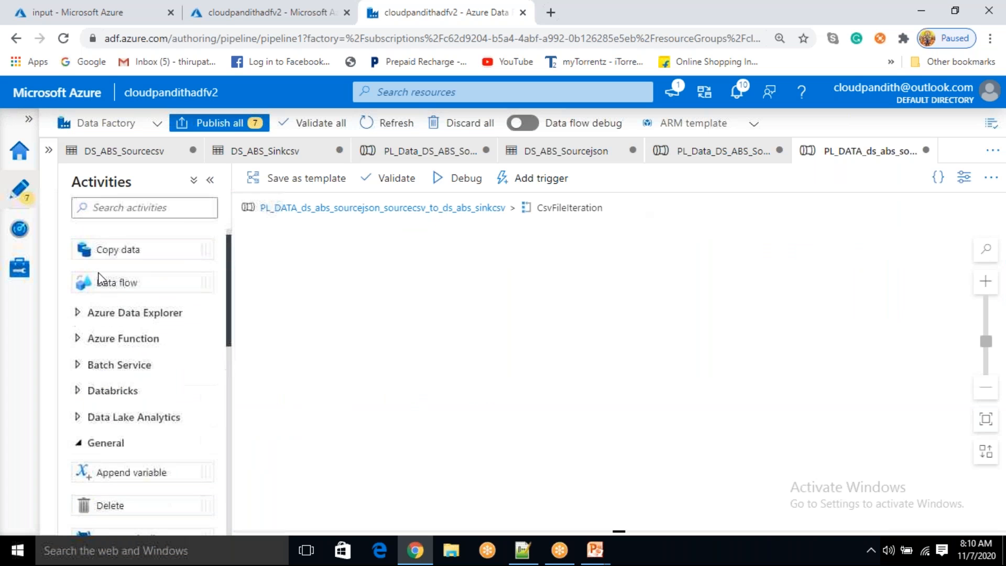
pyautogui.moveTo(108, 265); pyautogui.dragTo(600, 280)
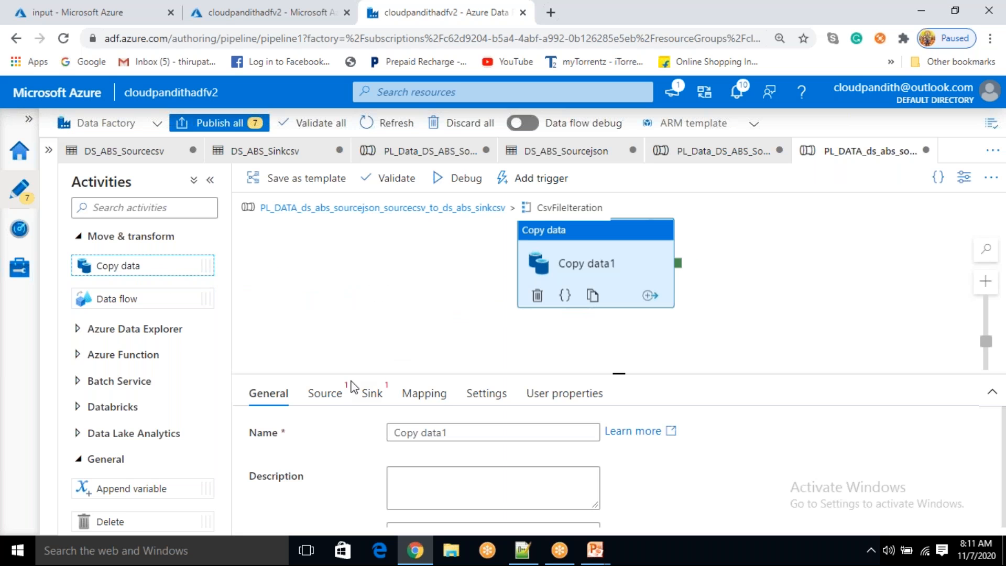
# Assign DS_ABS_Sourcecsv as the copy activity's source dataset and DS_ABS_Sinkcsv as its sink dataset
pyautogui.click(336, 397)
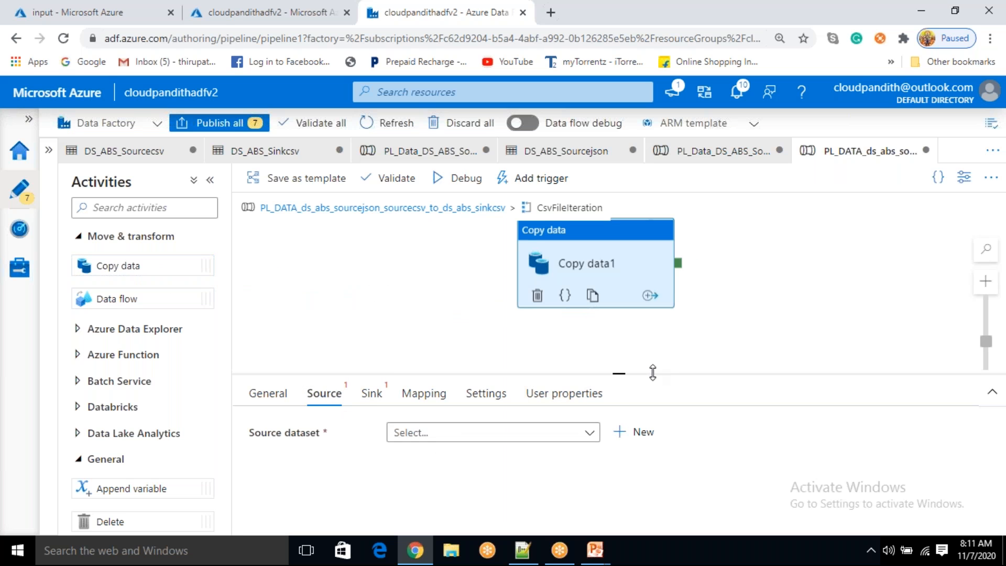
pyautogui.moveTo(621, 375); pyautogui.dragTo(618, 329)
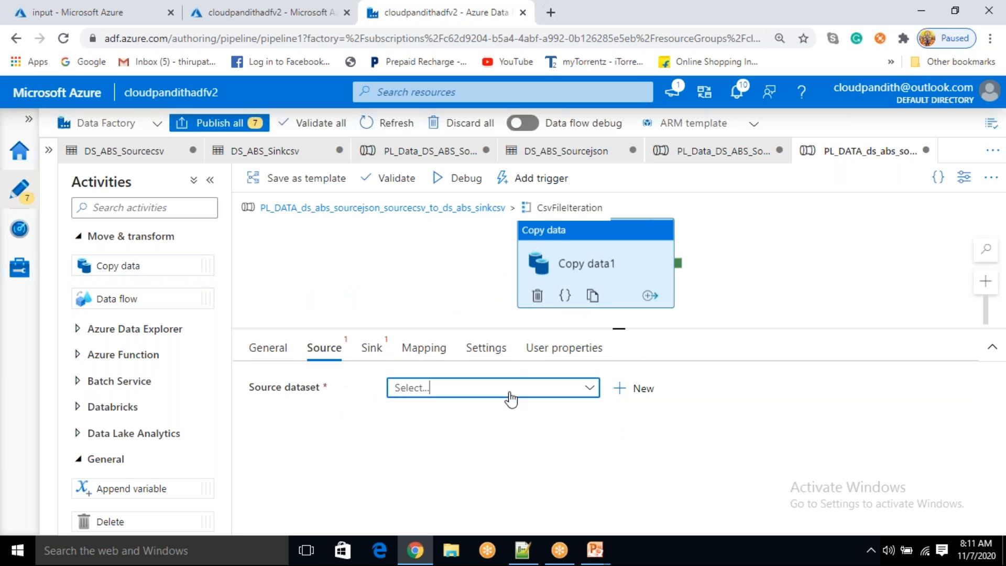
pyautogui.click(511, 392)
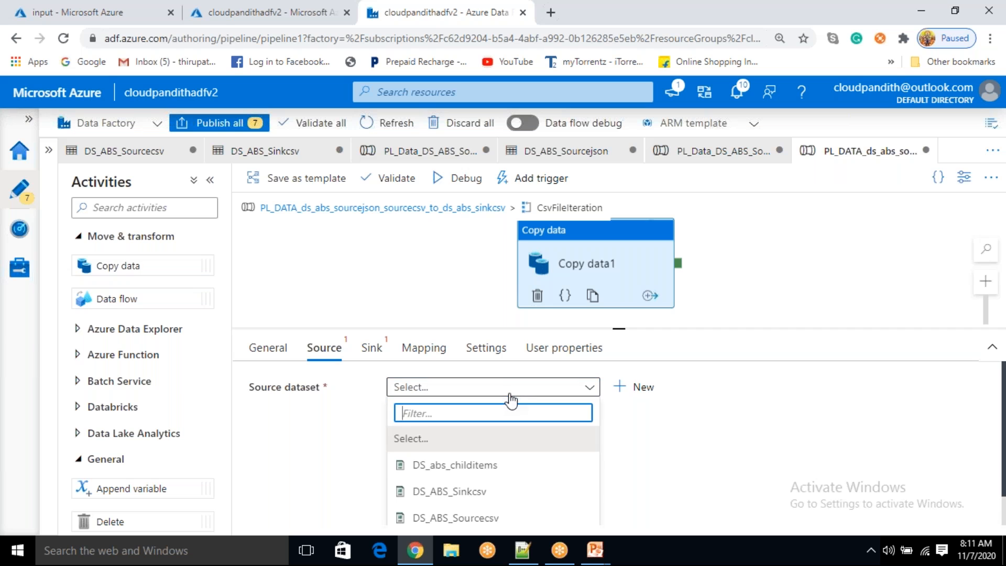
pyautogui.click(474, 516)
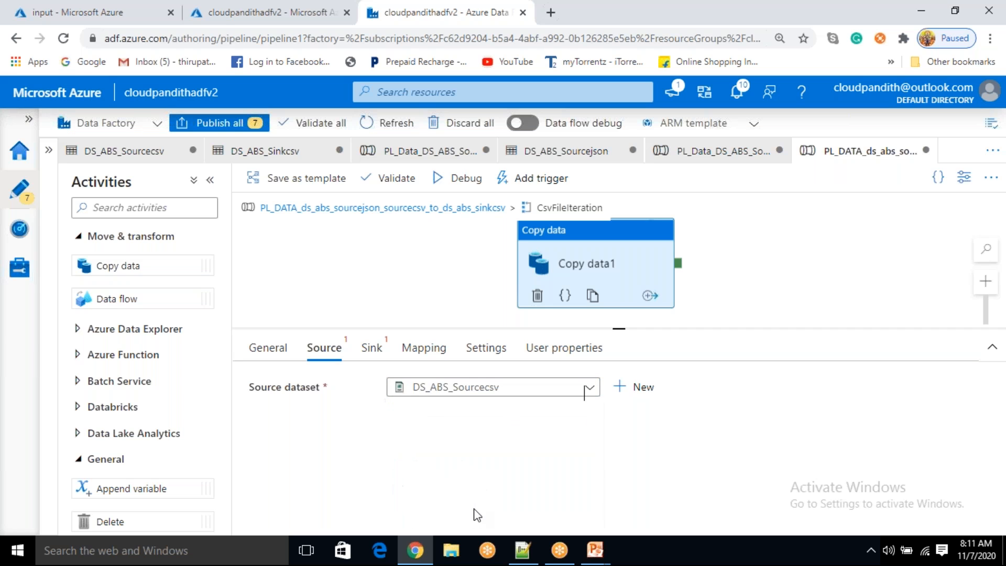
pyautogui.click(377, 350)
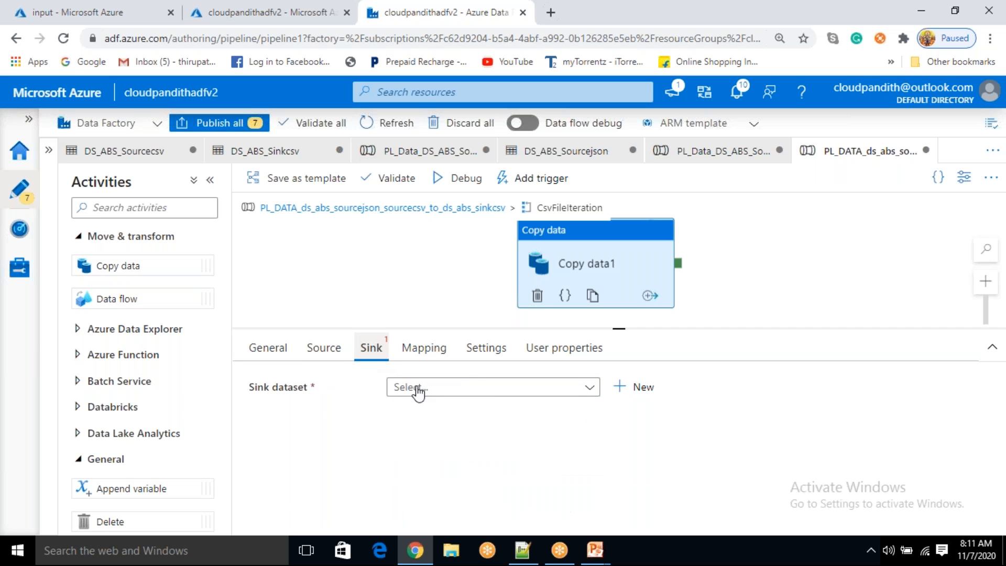
pyautogui.click(493, 395)
pyautogui.click(474, 490)
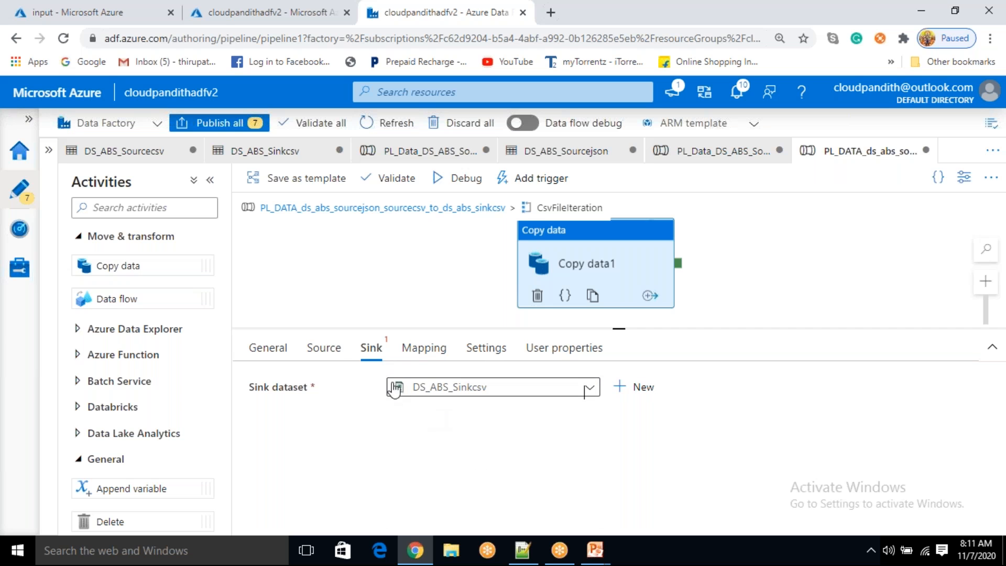
pyautogui.click(325, 349)
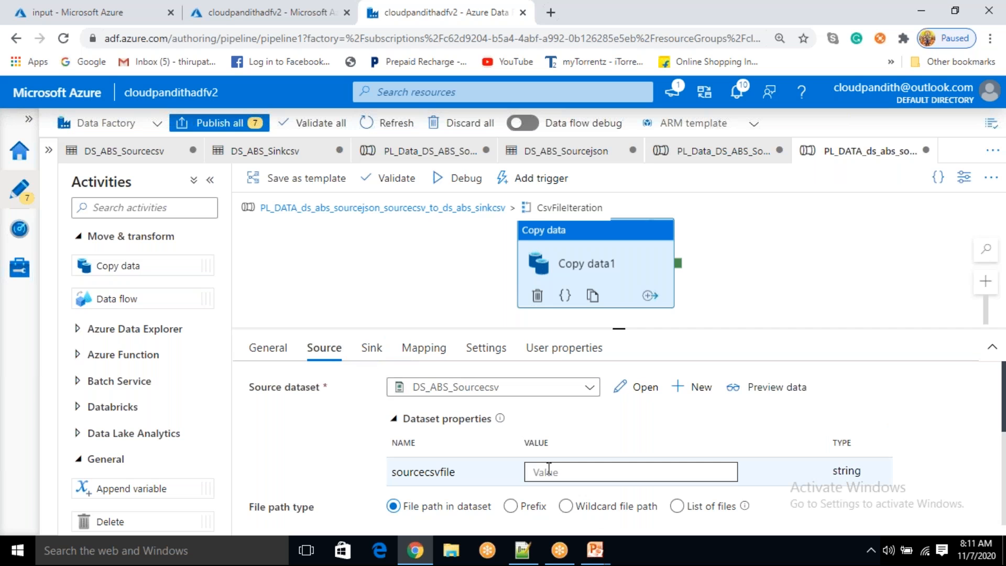
pyautogui.click(549, 471)
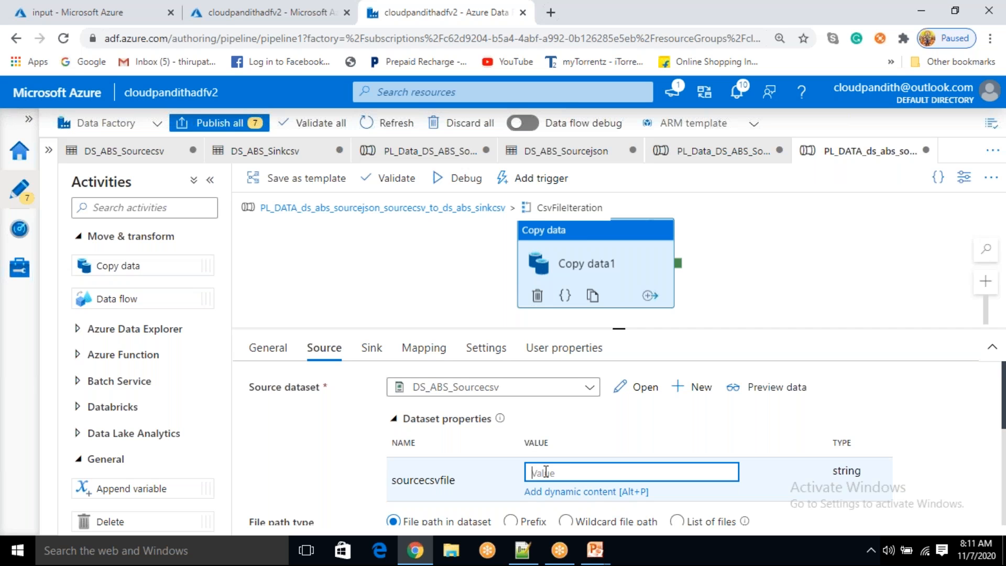
pyautogui.write('@item().name')
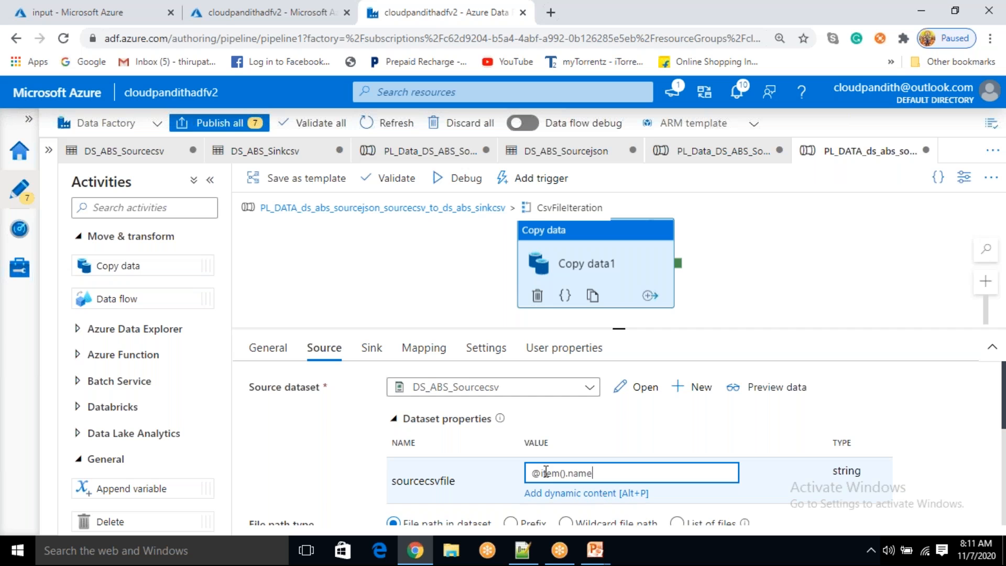
pyautogui.doubleClick(581, 471)
pyautogui.doubleClick(577, 472)
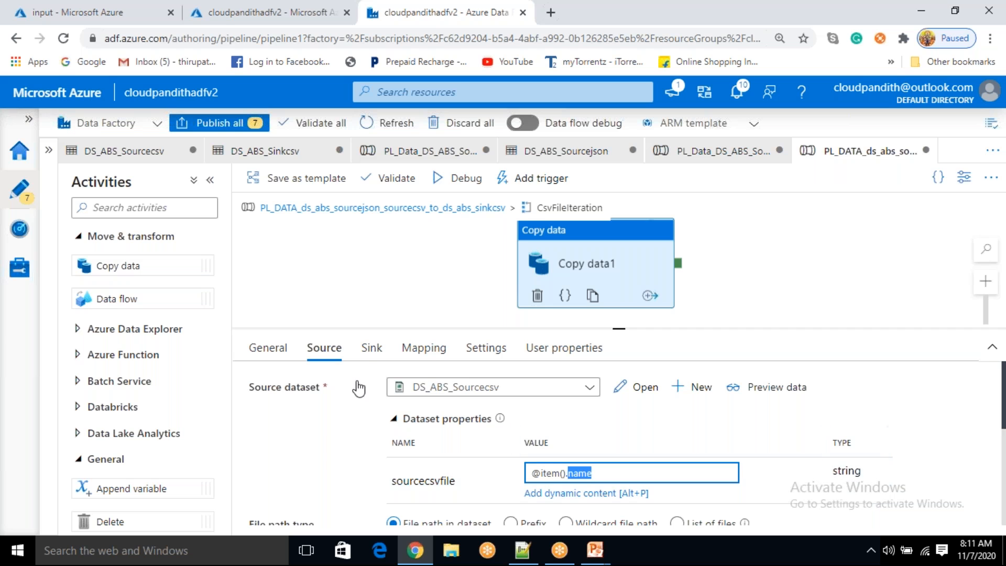
pyautogui.click(372, 354)
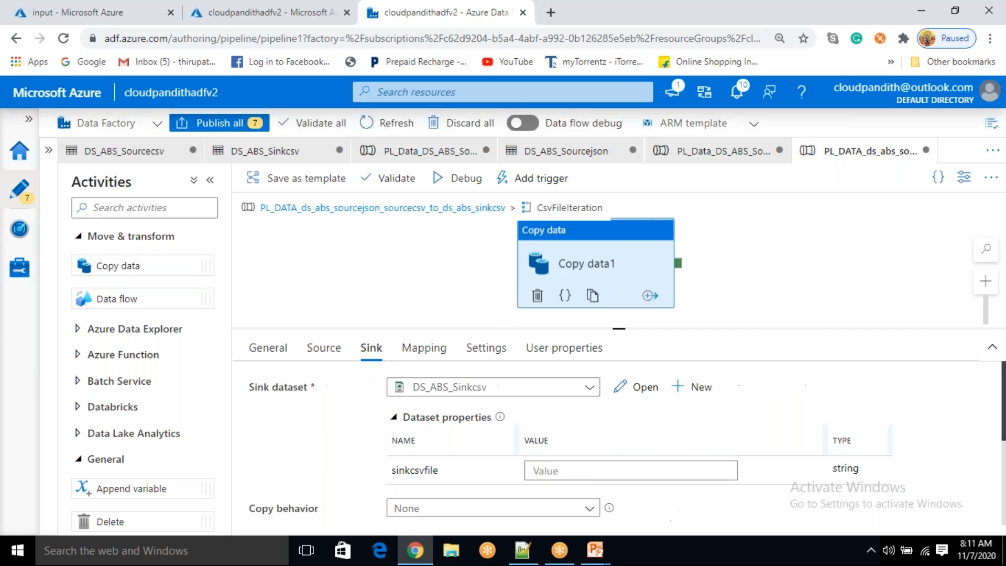
pyautogui.click(574, 472)
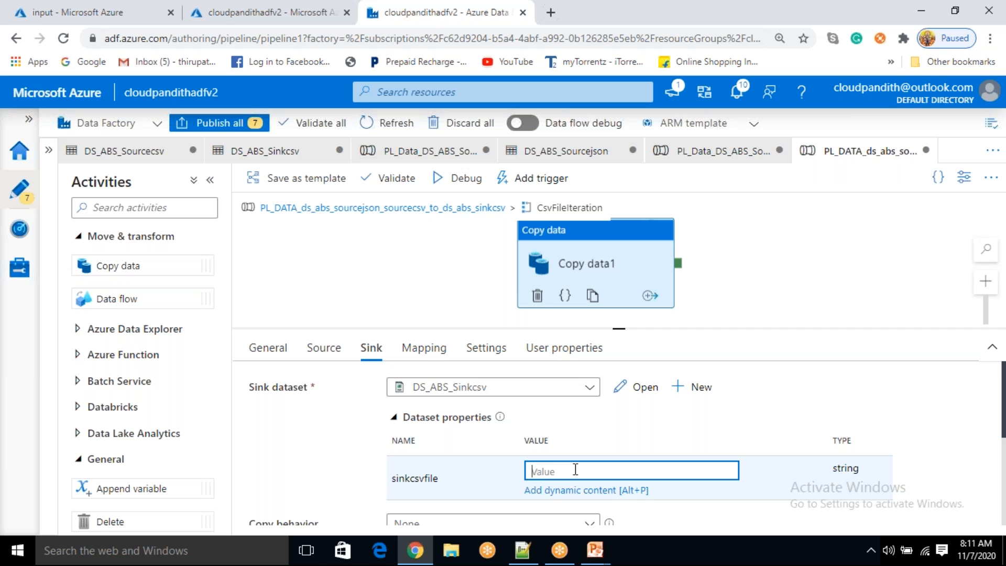
pyautogui.write('@item().name')
pyautogui.click(335, 445)
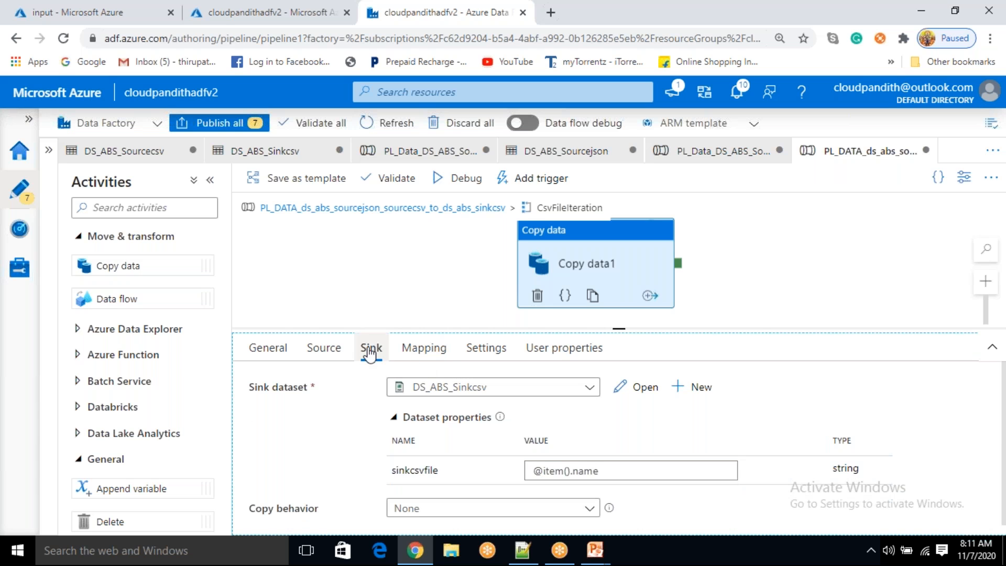
# Review the copy activity's source and sink settings, and return to the parent pipeline
pyautogui.click(324, 347)
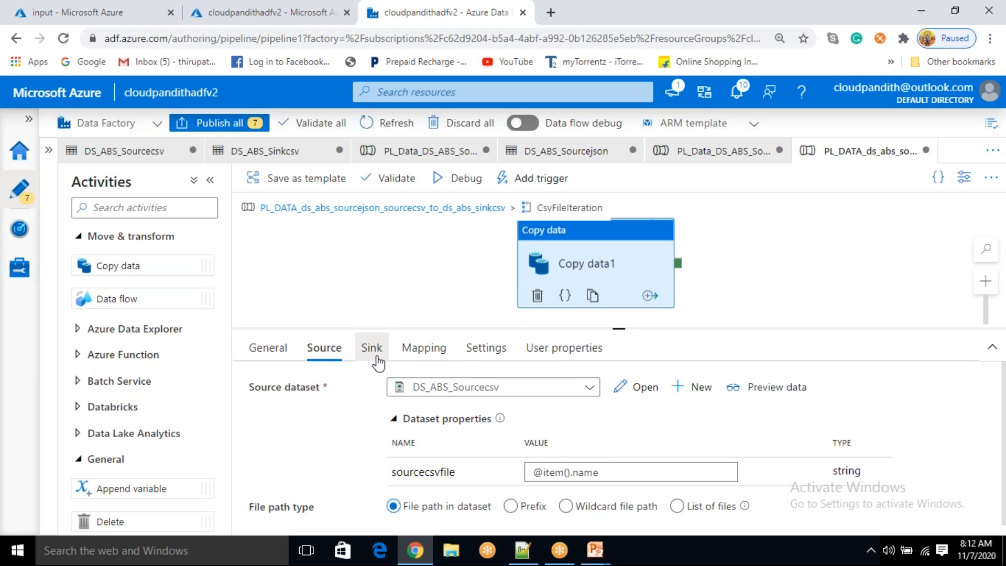
pyautogui.click(375, 356)
pyautogui.click(328, 350)
pyautogui.click(372, 354)
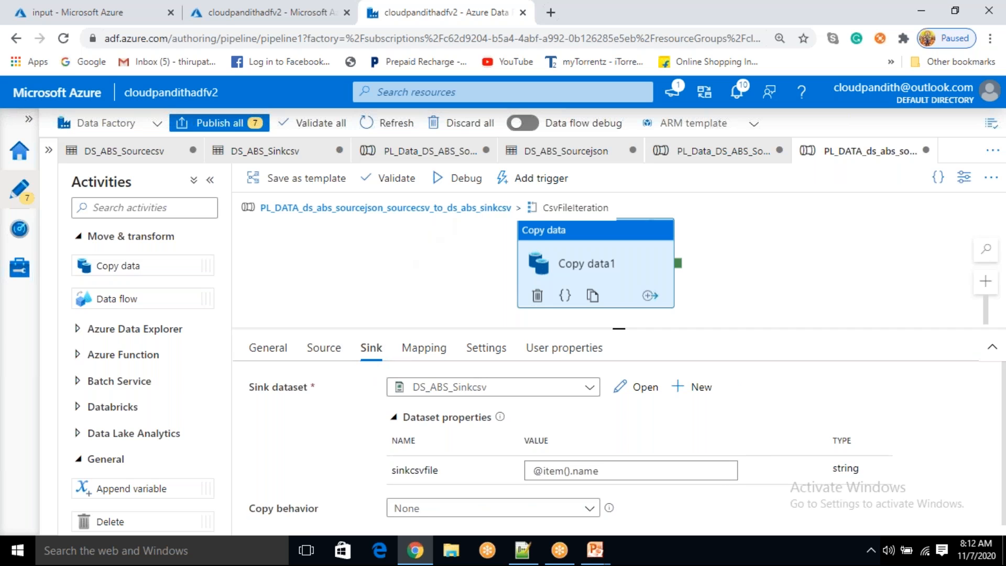
pyautogui.click(466, 209)
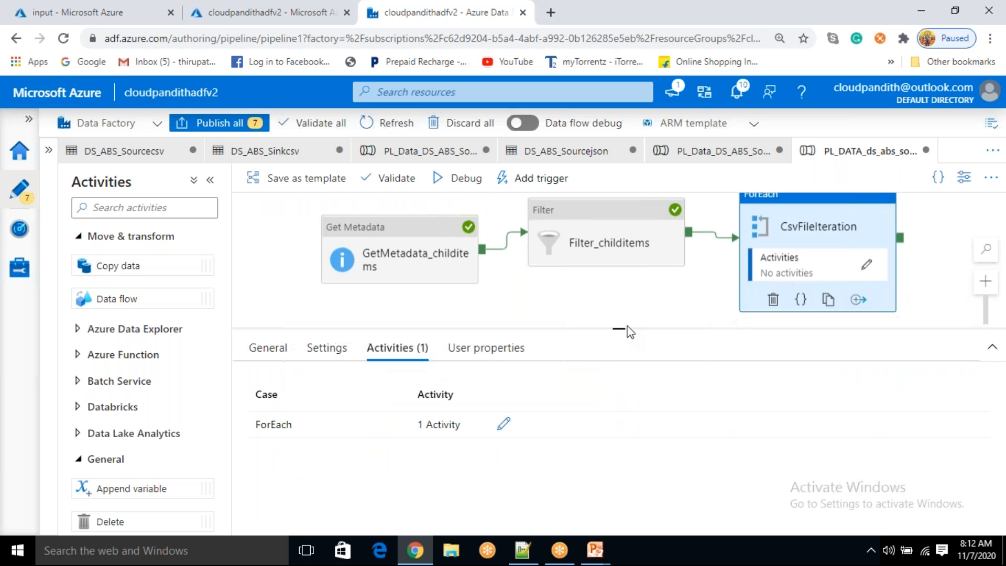
# Switch to the PowerPoint data flow diagram, step through the copy iterations and the second filter's .json condition, and return to the pipeline
pyautogui.moveTo(595, 550)
pyautogui.click(678, 483)
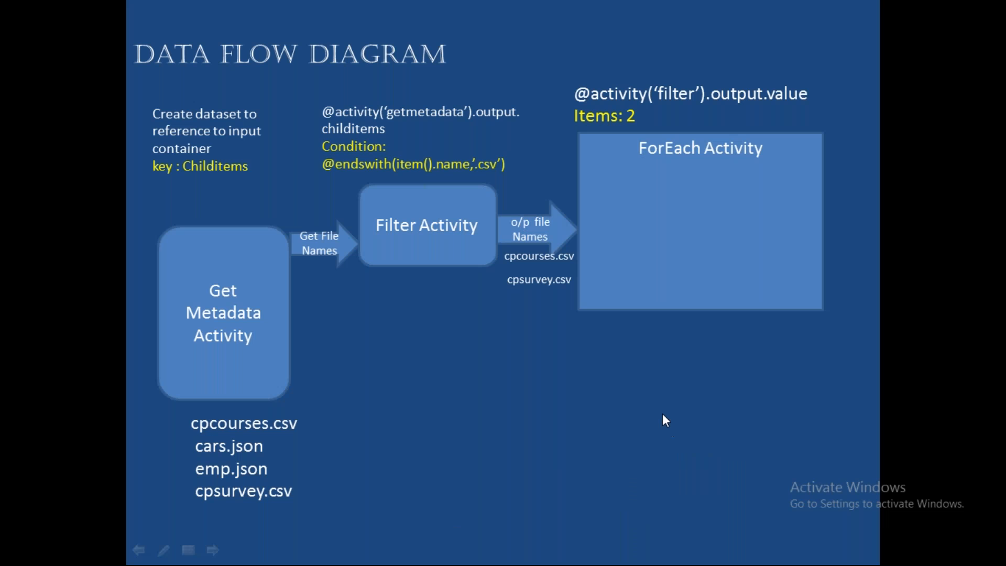
pyautogui.click(699, 247)
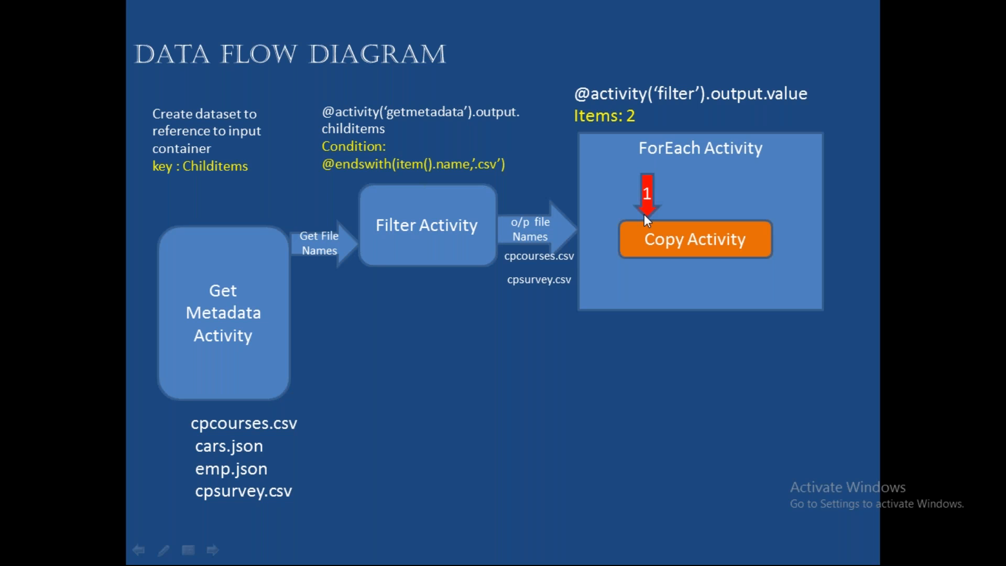
pyautogui.click(644, 215)
pyautogui.click(778, 253)
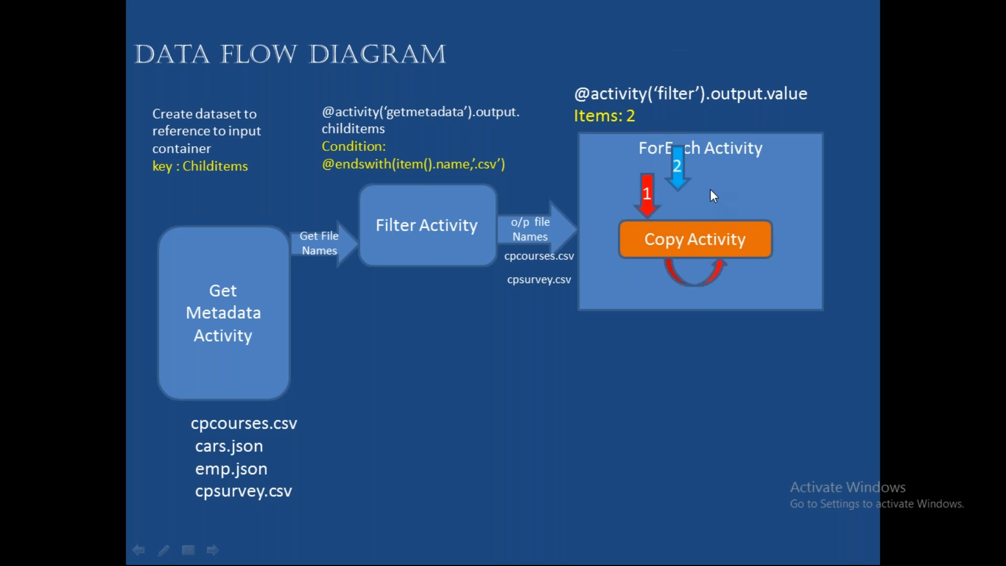
pyautogui.click(660, 253)
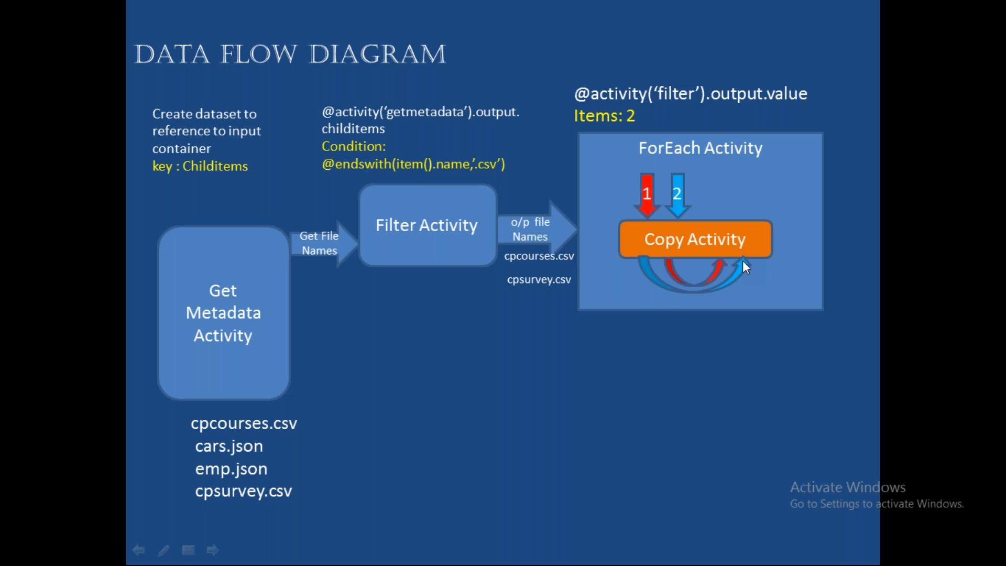
pyautogui.click(416, 369)
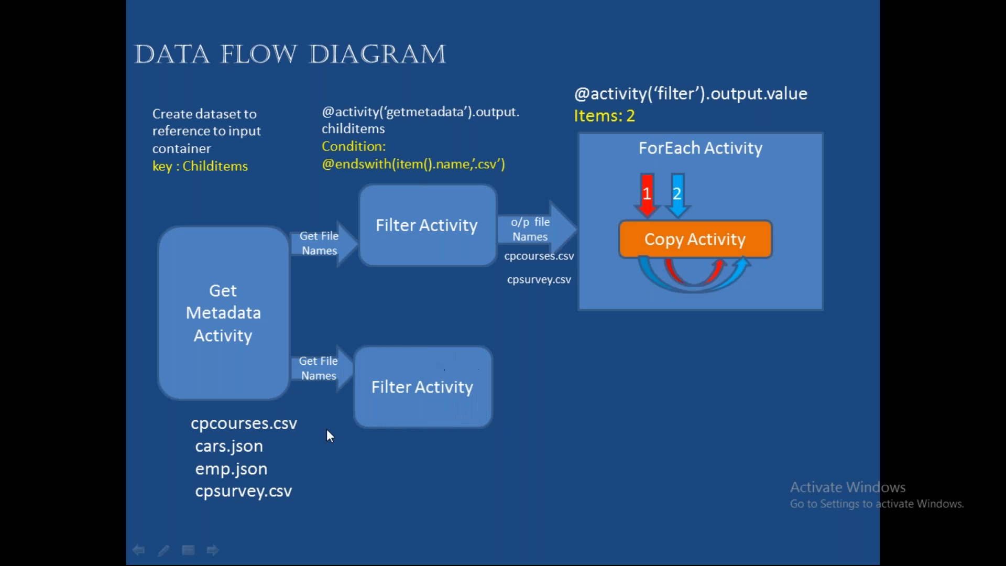
pyautogui.click(375, 352)
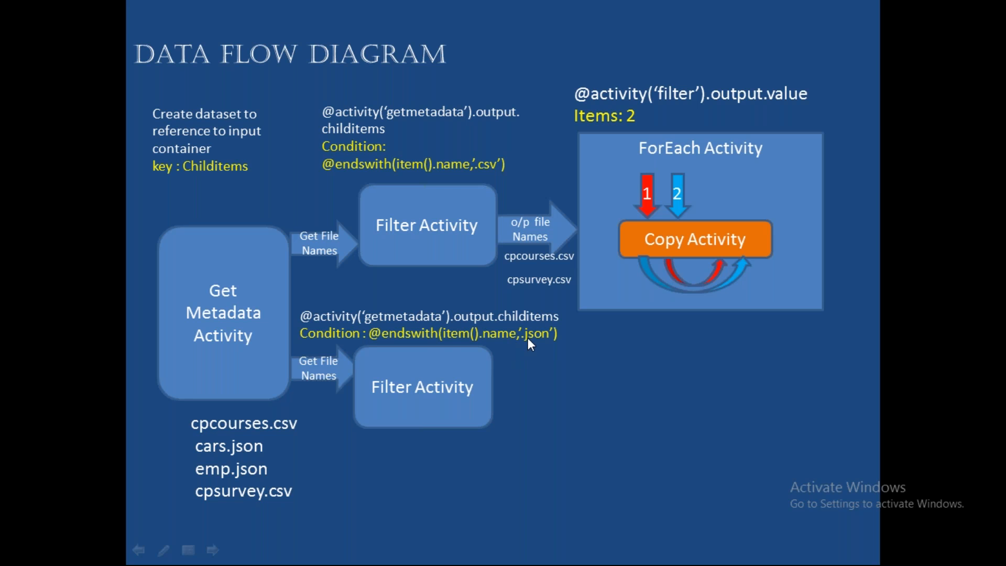
pyautogui.hotkey('alt', 'Tab')
# Add a second Filter activity below Filter_childitems and connect the GetMetadata_childitems output to it
pyautogui.moveTo(621, 343); pyautogui.dragTo(625, 471)
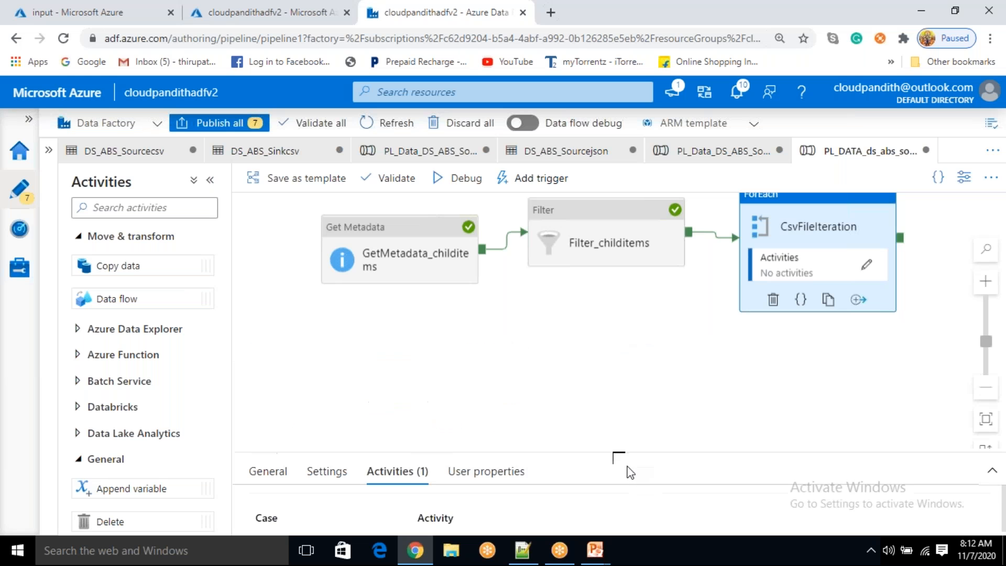
pyautogui.scroll(-10, 162, 464)
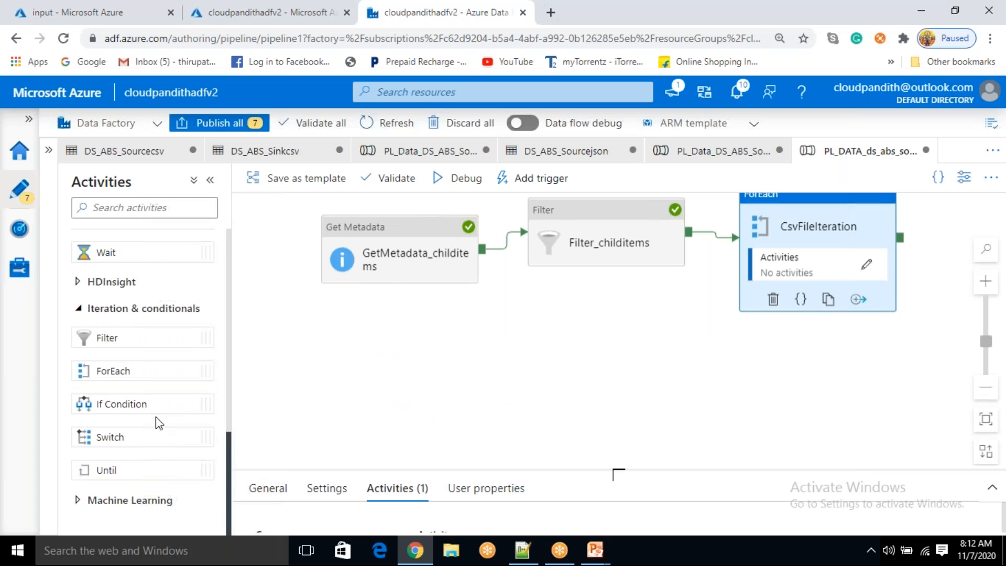
pyautogui.moveTo(123, 336); pyautogui.dragTo(616, 338)
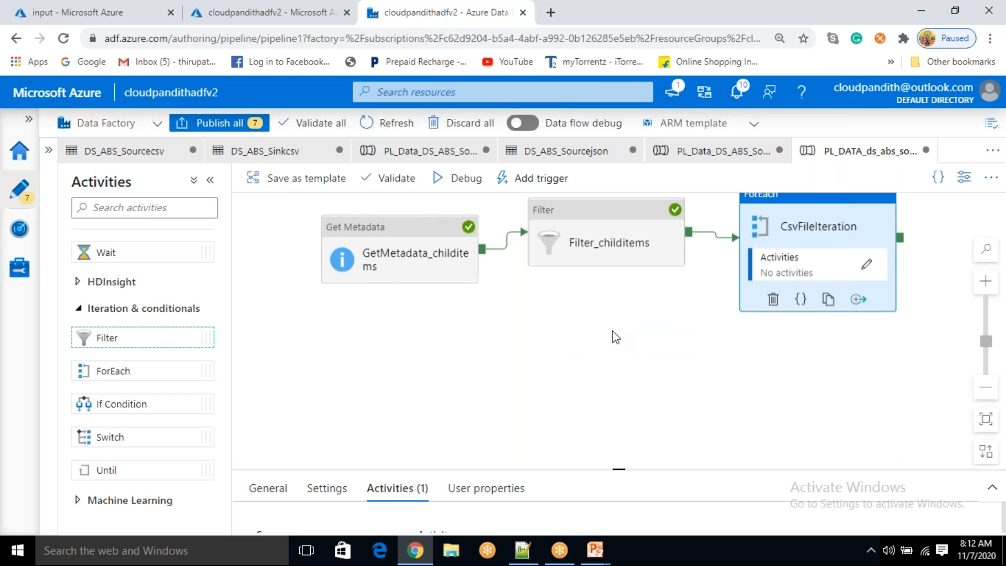
pyautogui.click(164, 336)
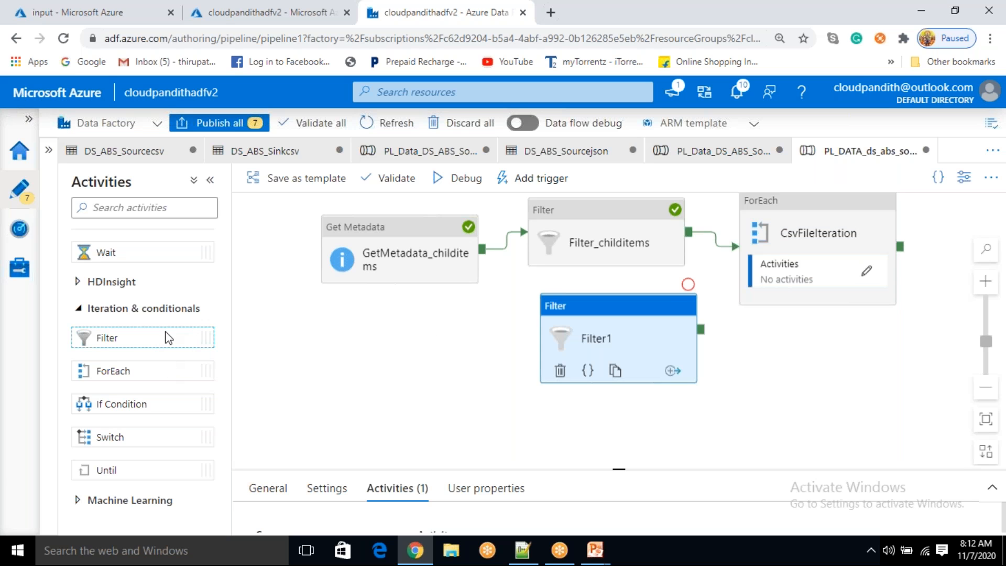
pyautogui.moveTo(482, 249); pyautogui.dragTo(551, 363)
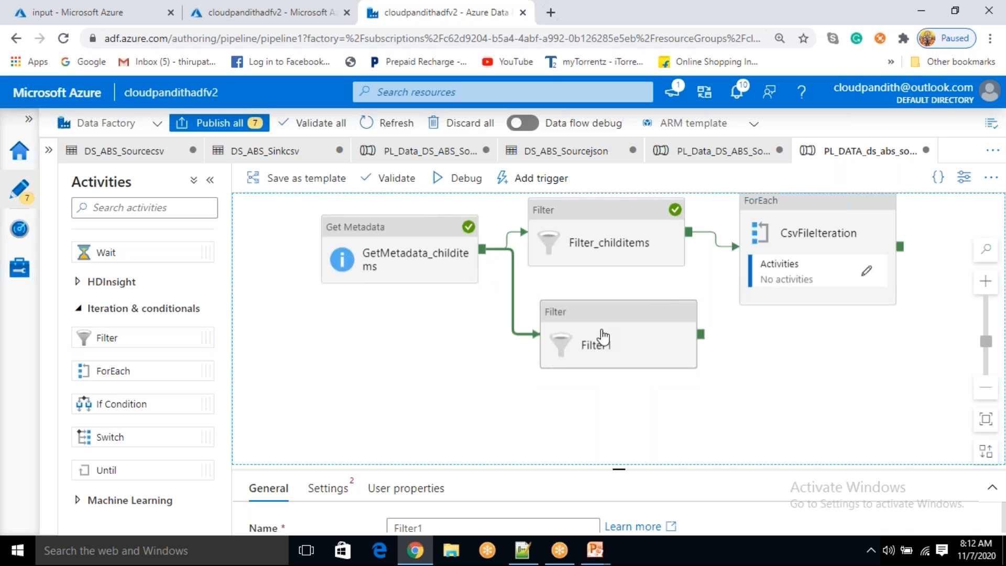
pyautogui.click(621, 457)
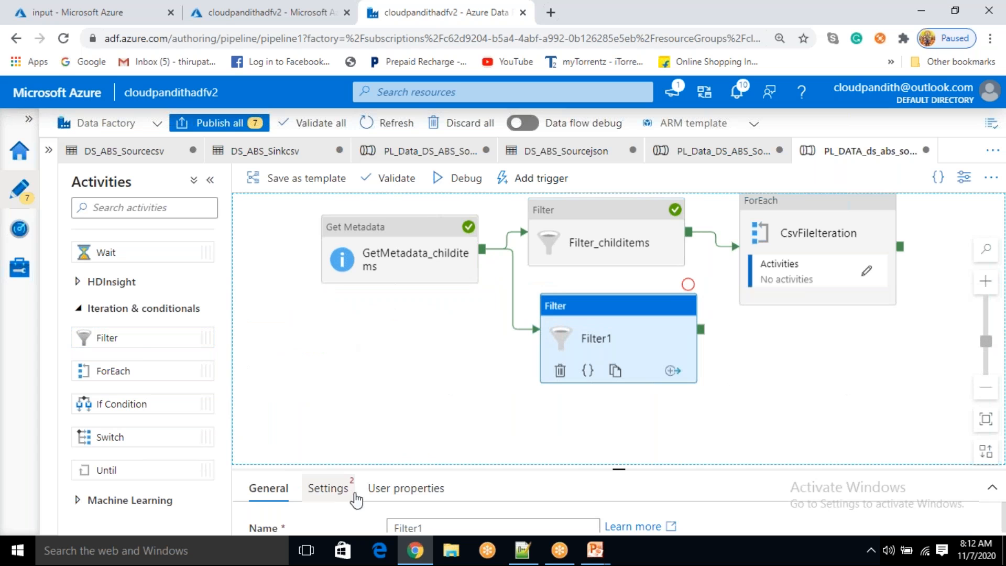
pyautogui.moveTo(620, 468); pyautogui.dragTo(614, 441)
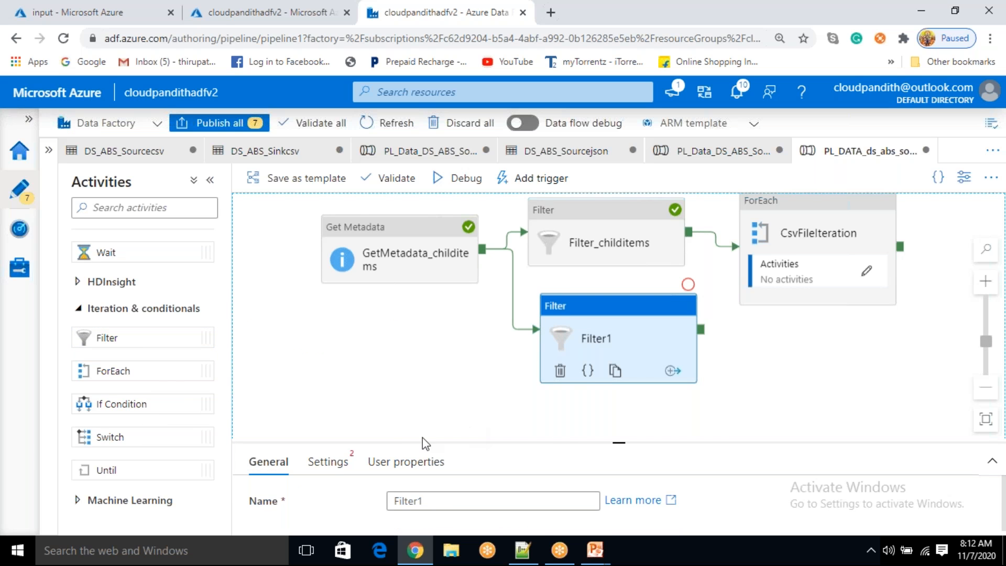
pyautogui.click(341, 471)
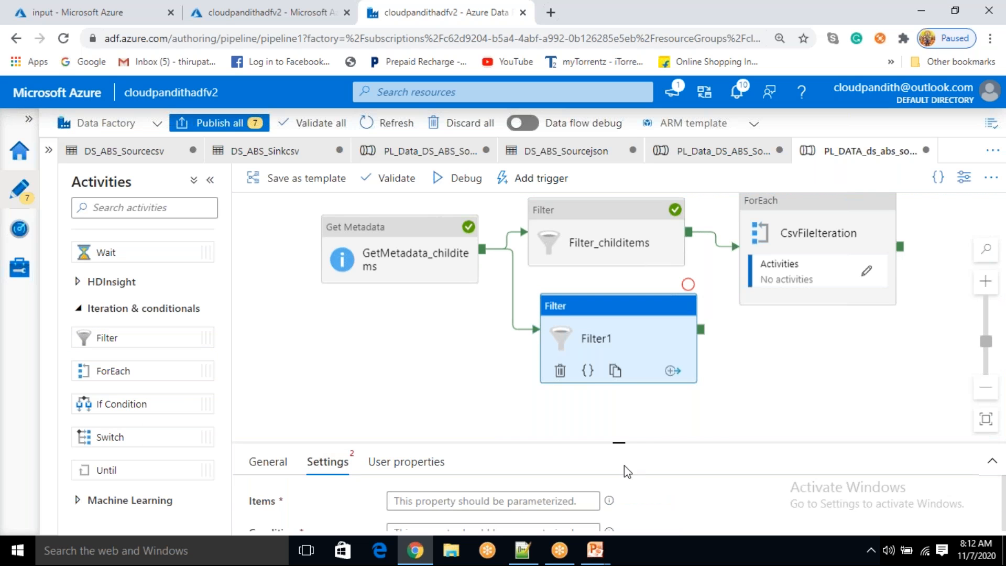
pyautogui.moveTo(618, 443); pyautogui.dragTo(618, 408)
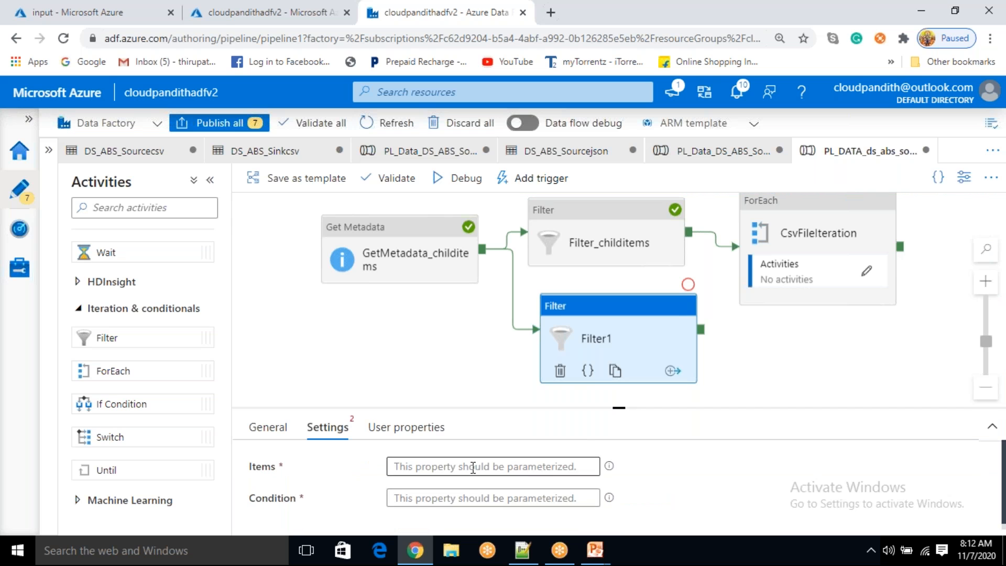
pyautogui.click(474, 467)
pyautogui.click(460, 487)
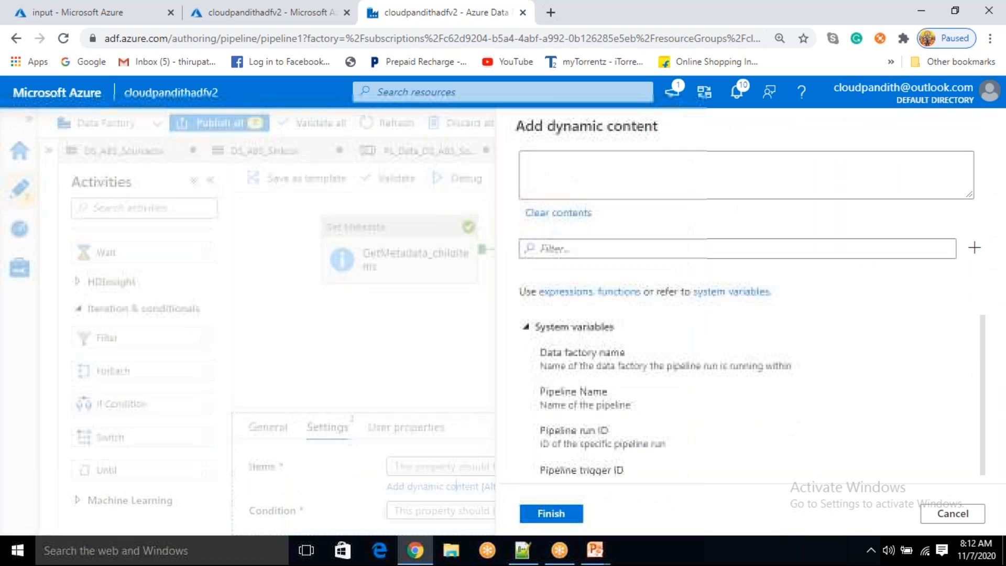
pyautogui.scroll(-5, 636, 435)
pyautogui.click(627, 461)
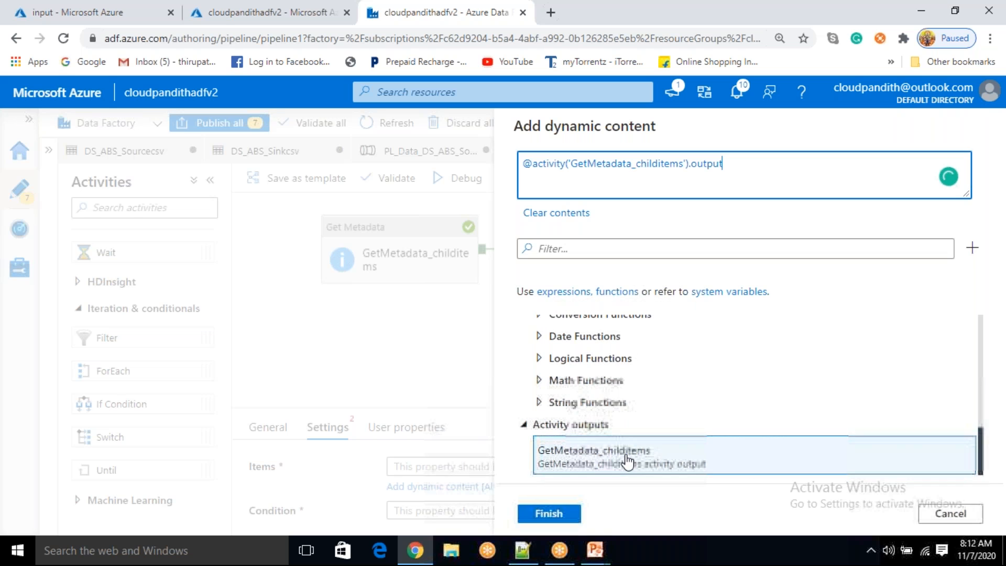
pyautogui.write('.childitems')
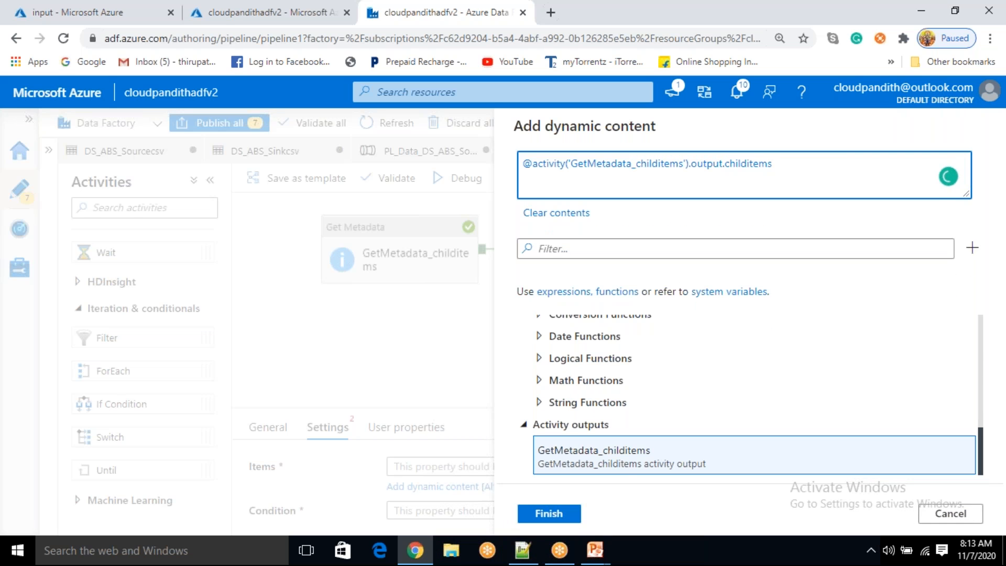
pyautogui.click(549, 513)
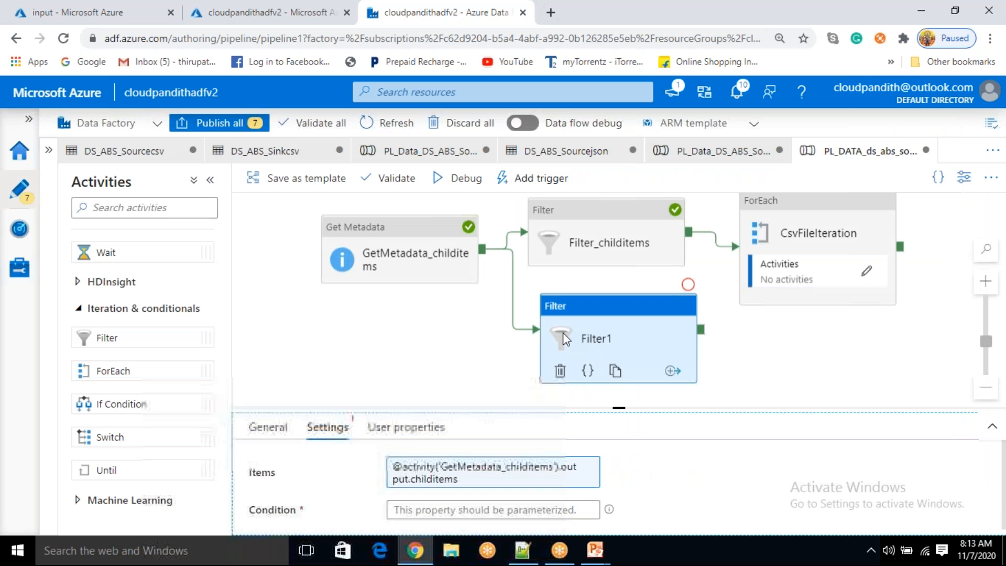
# Rename the new filter activity as Filter_childitems_json
pyautogui.click(265, 428)
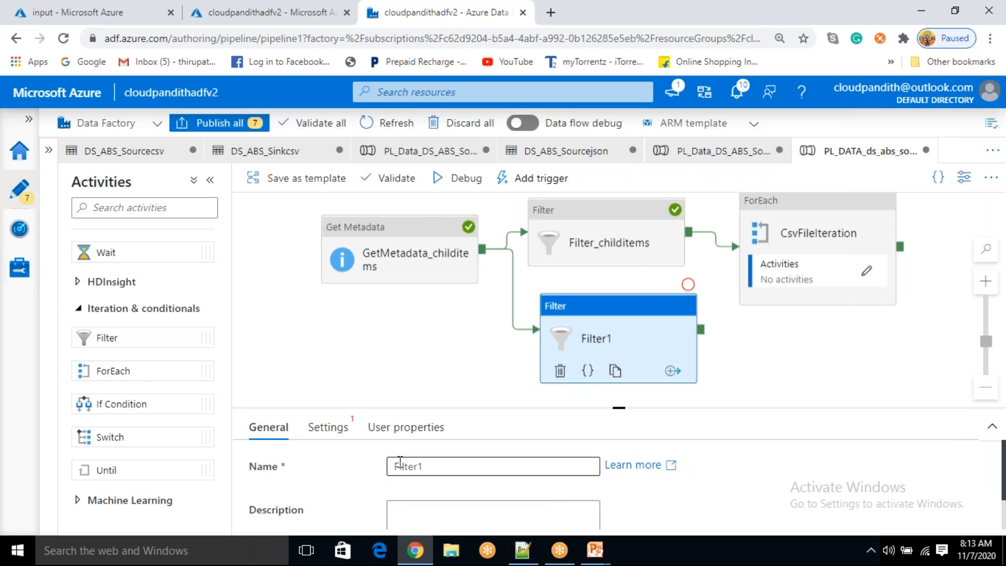
pyautogui.click(432, 470)
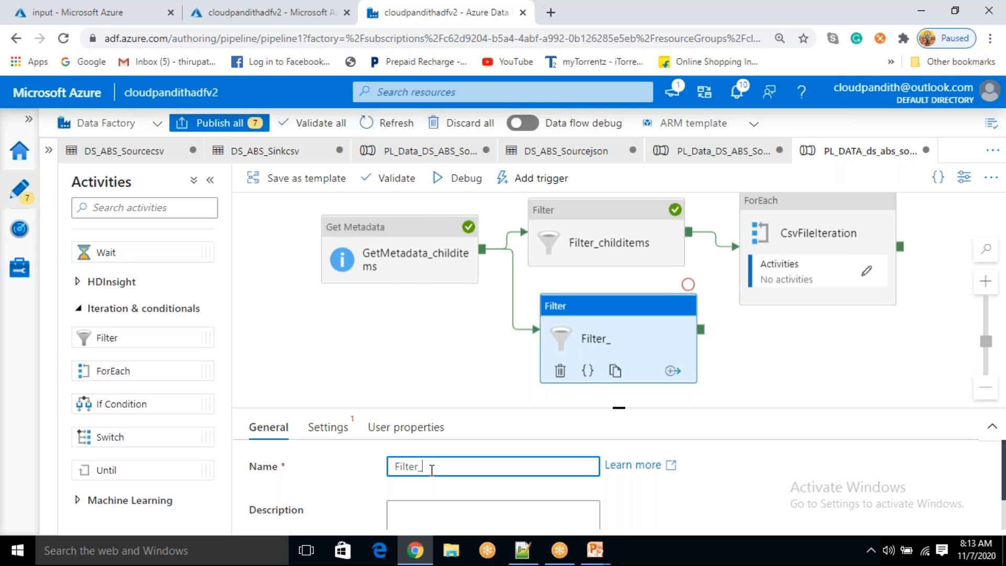
pyautogui.write('childitems_json')
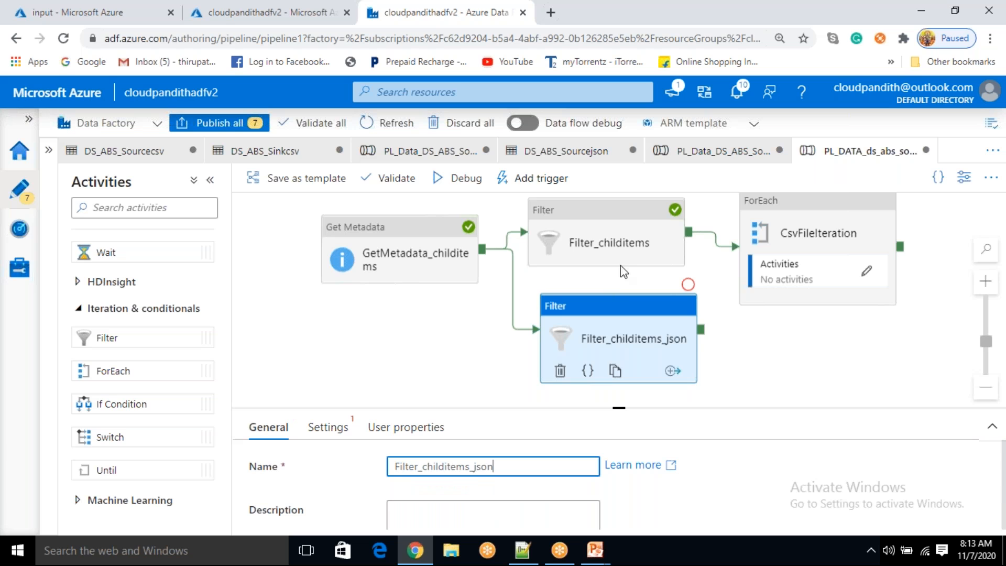
pyautogui.click(626, 245)
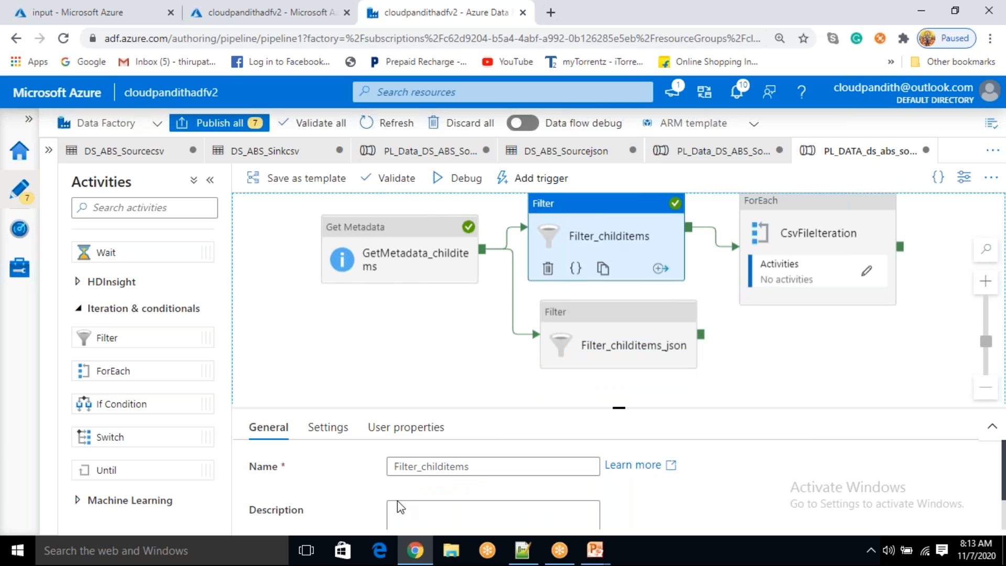
pyautogui.click(475, 467)
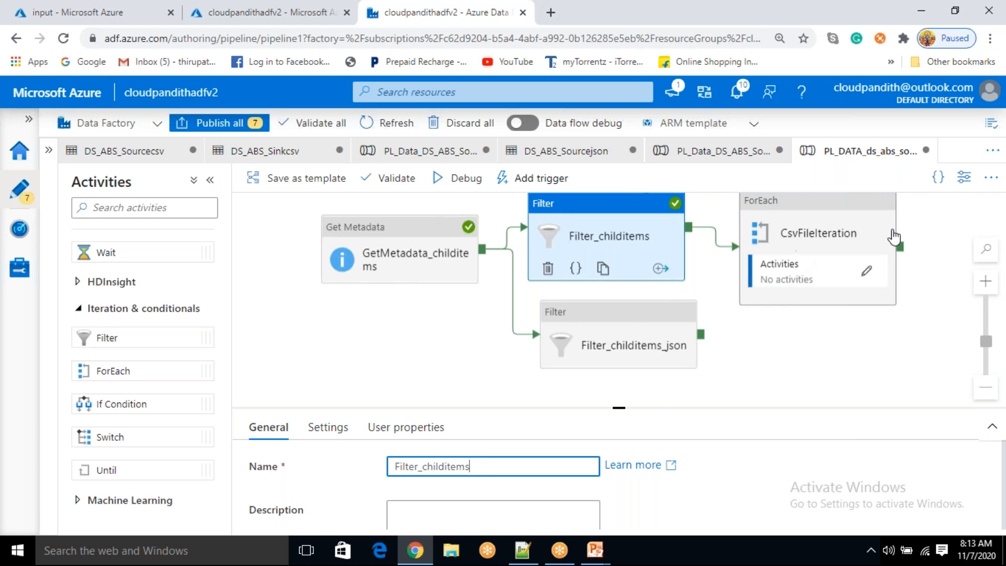
# Start a dynamic Condition expression for Filter_childitems_json with the string function endswith
pyautogui.click(634, 343)
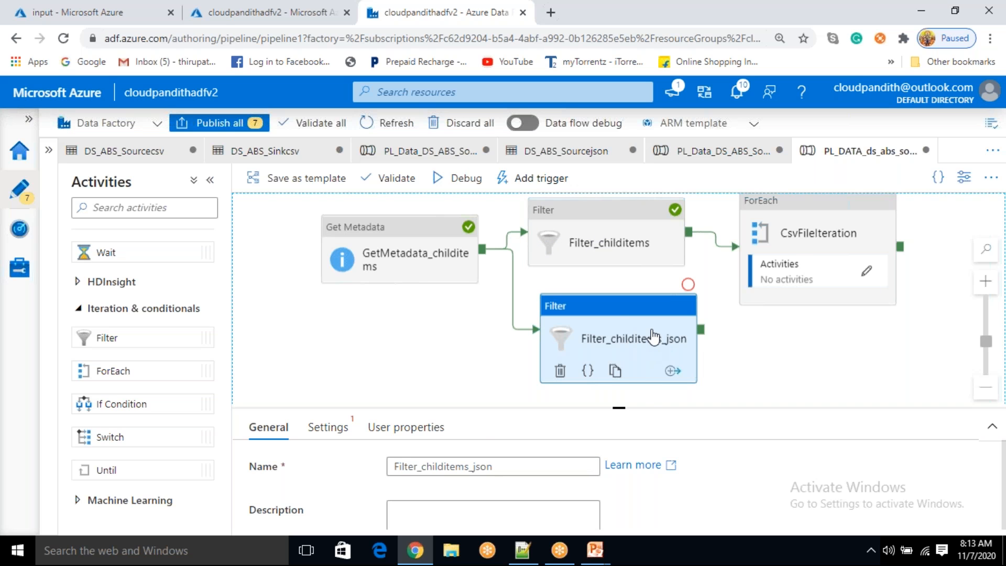
pyautogui.click(339, 431)
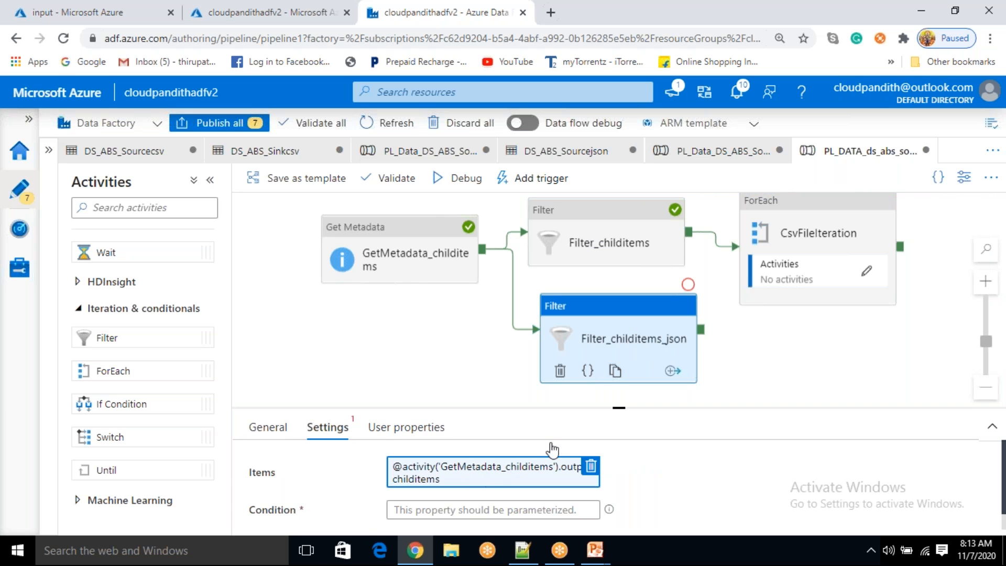
pyautogui.click(423, 510)
pyautogui.click(425, 501)
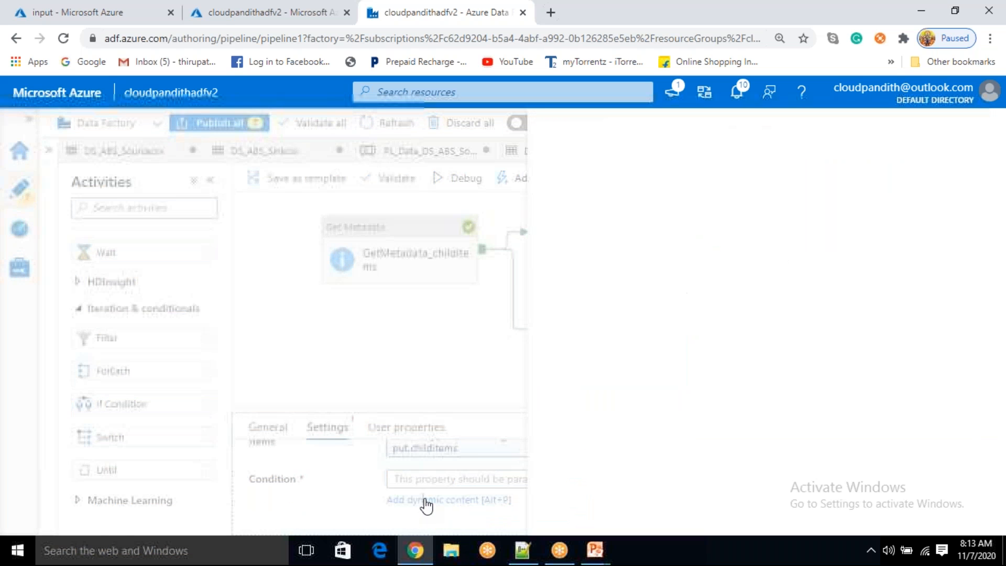
pyautogui.scroll(-10, 588, 366)
pyautogui.scroll(10, 610, 373)
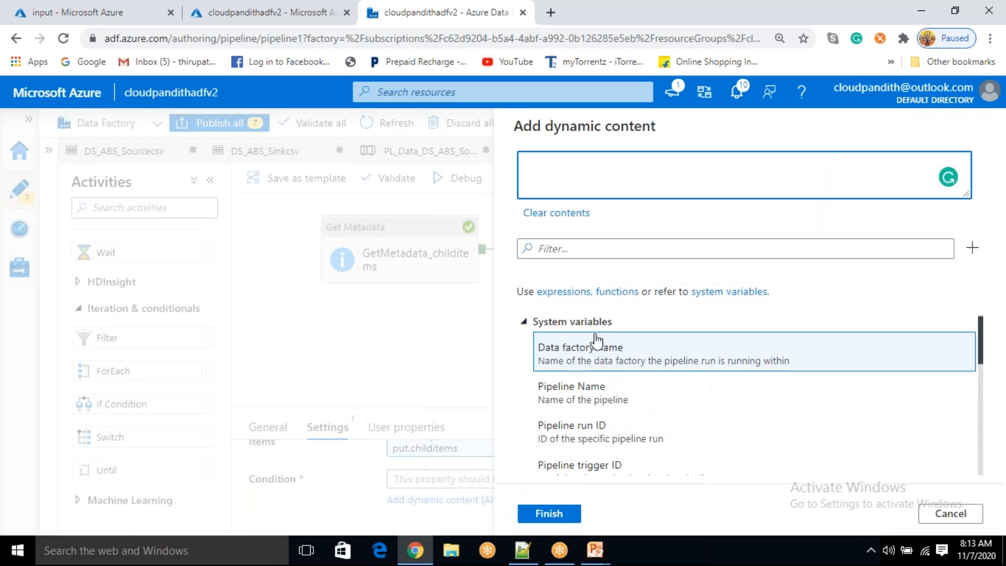
pyautogui.click(556, 253)
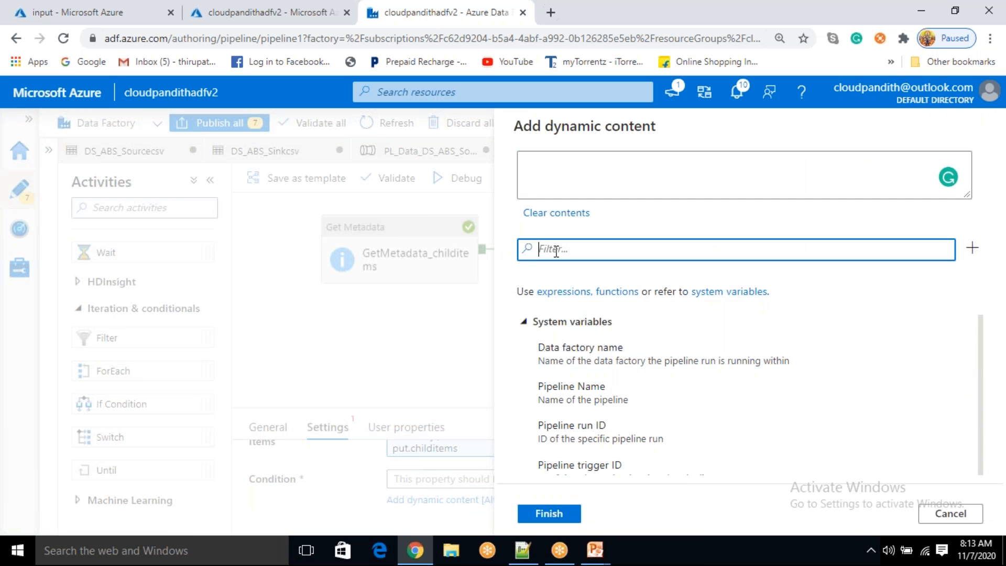
pyautogui.scroll(-10, 602, 392)
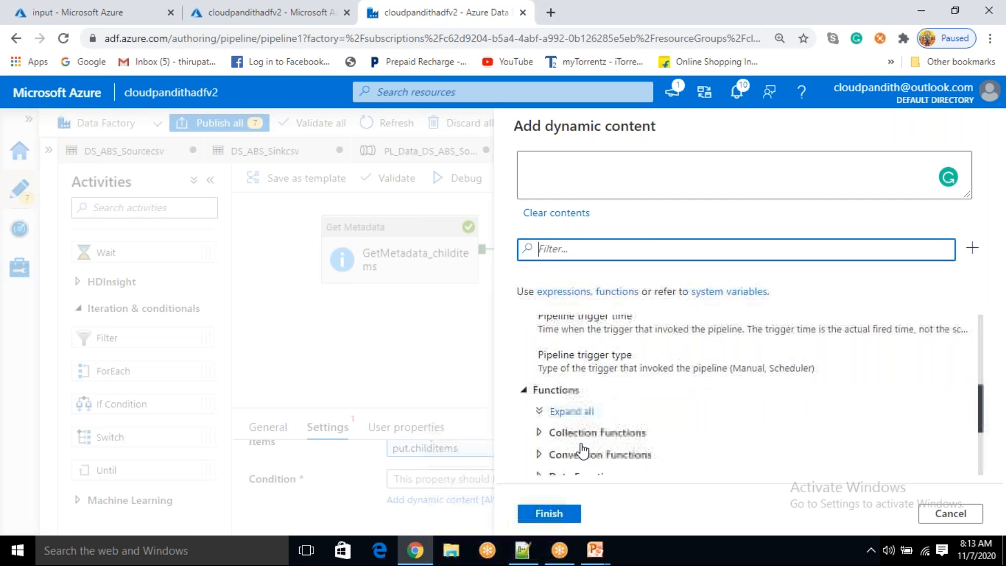
pyautogui.click(581, 402)
pyautogui.scroll(-3, 597, 414)
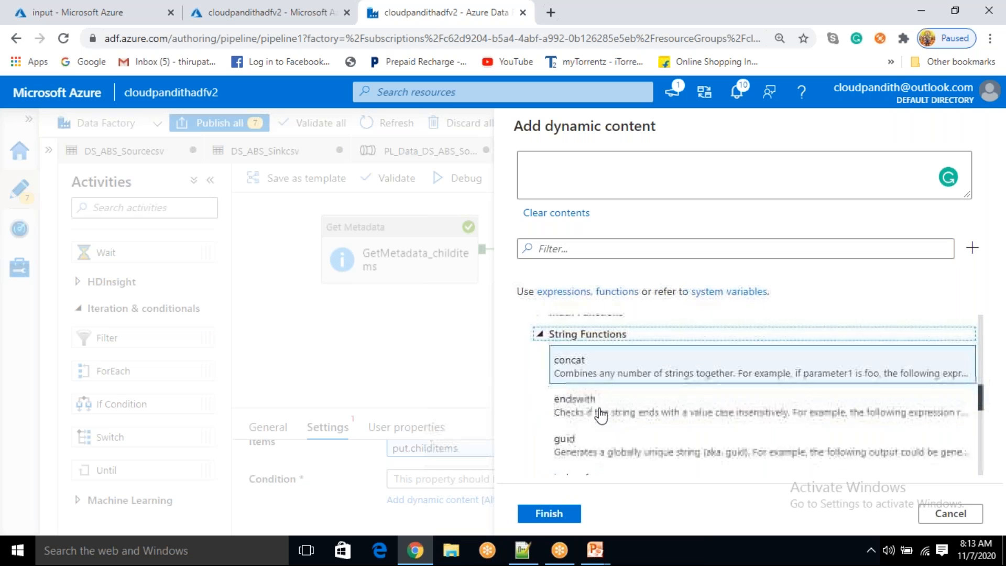
pyautogui.scroll(2, 601, 413)
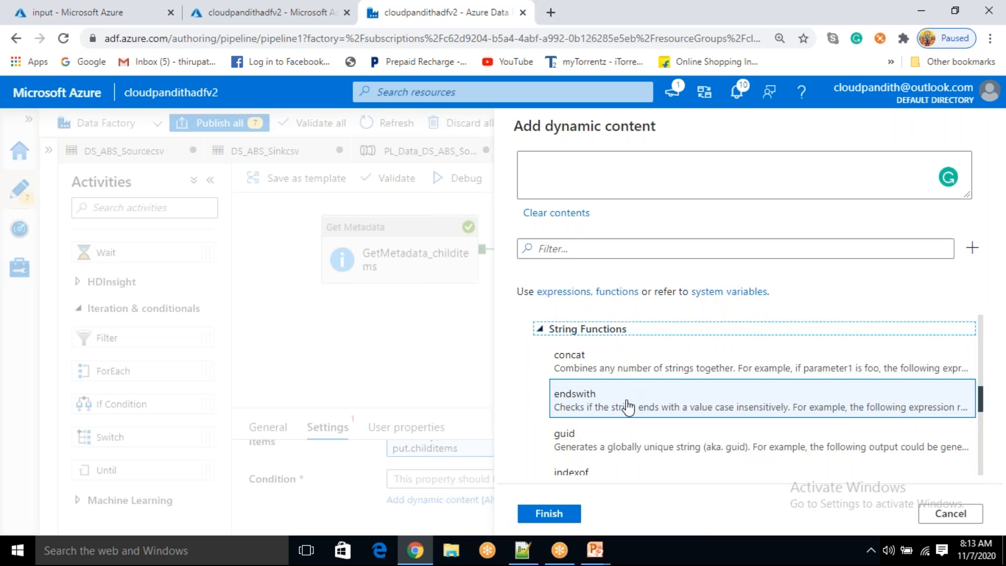
pyautogui.click(699, 25)
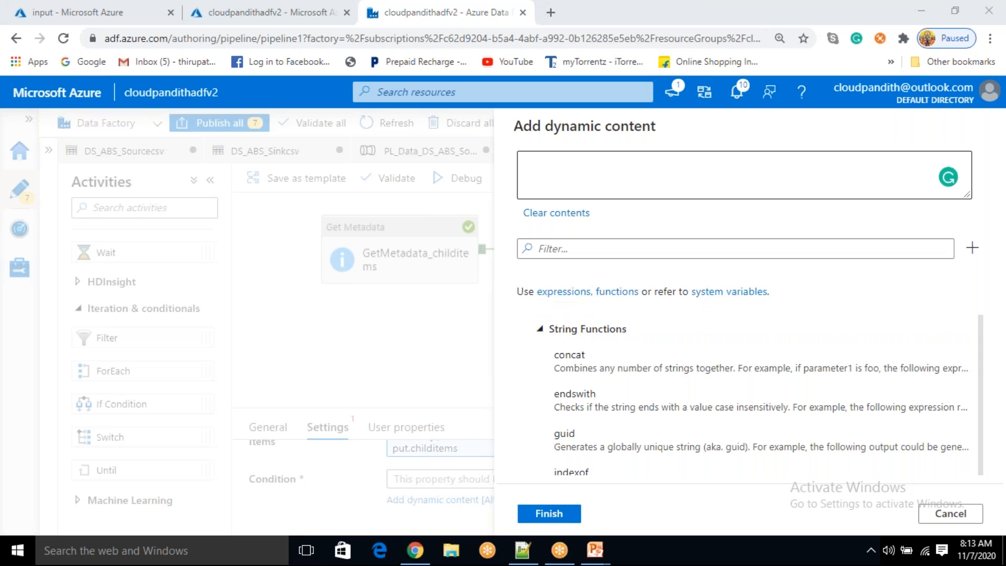
pyautogui.click(651, 404)
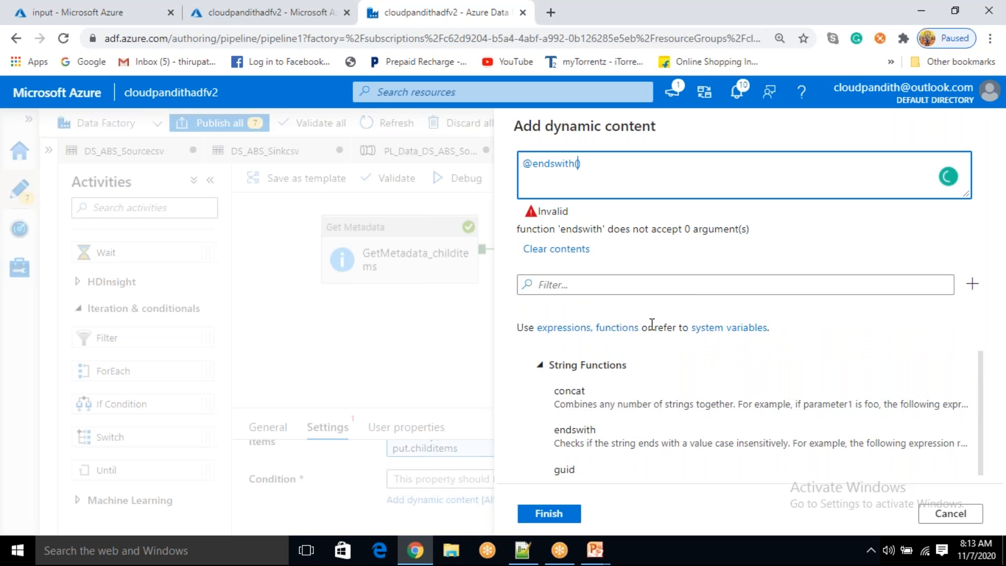
pyautogui.write('@item')
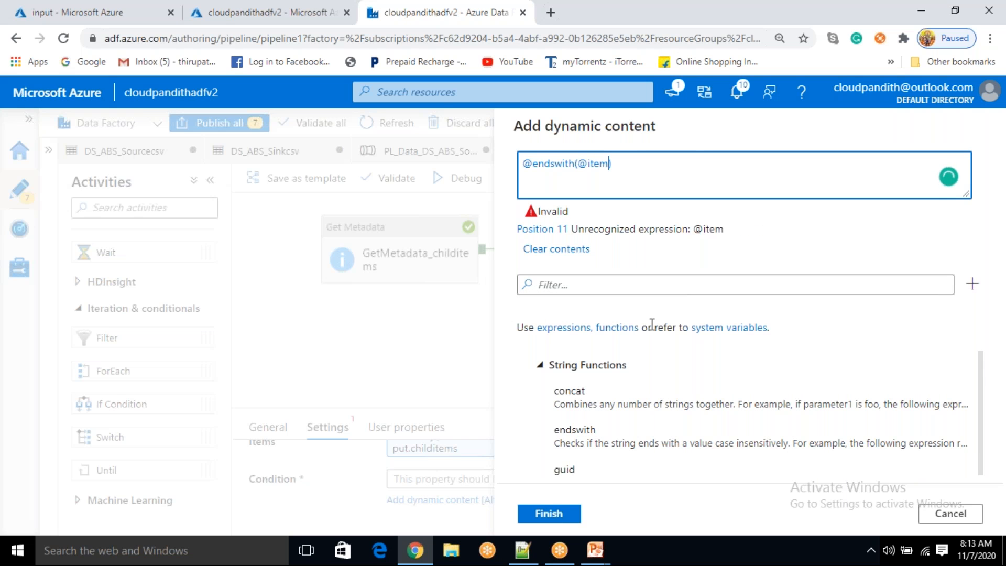
pyautogui.write("().name,'.json')")
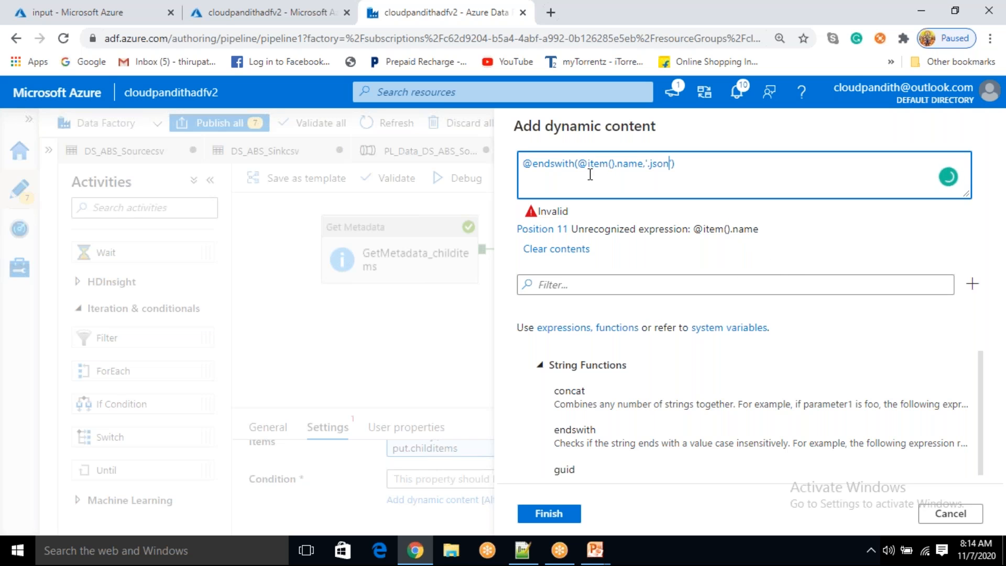
pyautogui.click(578, 164)
pyautogui.press('Delete')
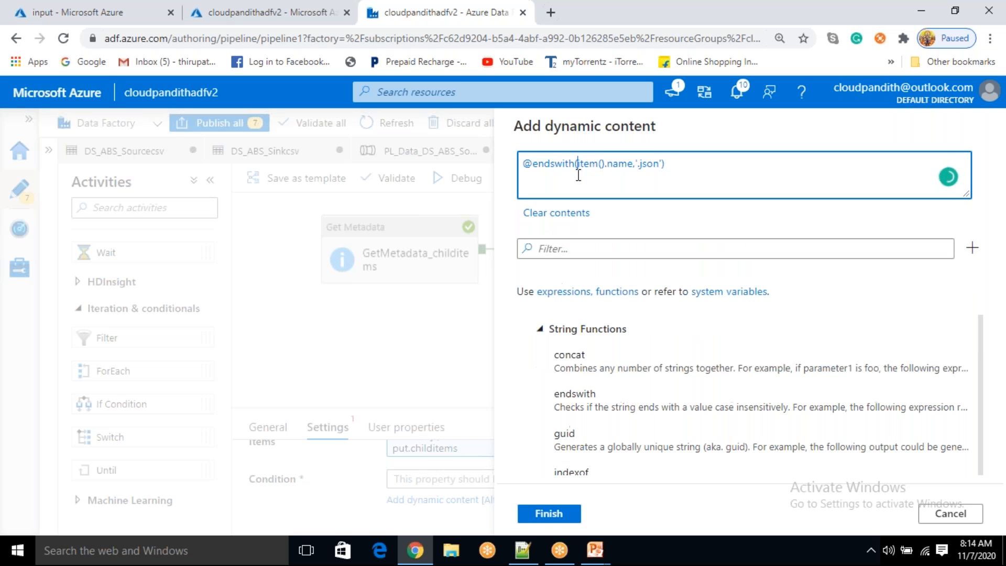
pyautogui.doubleClick(552, 163)
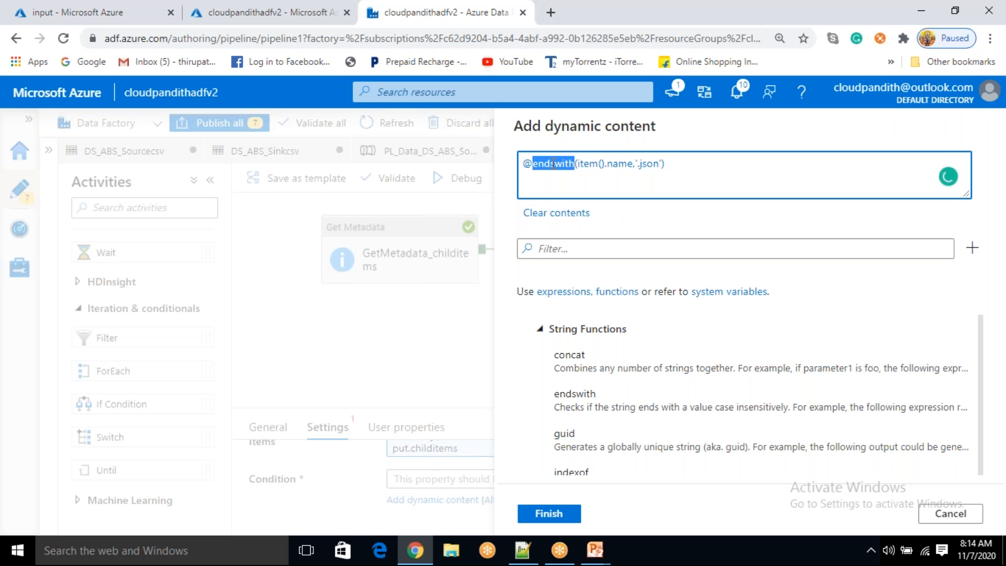
pyautogui.moveTo(580, 165); pyautogui.dragTo(624, 158)
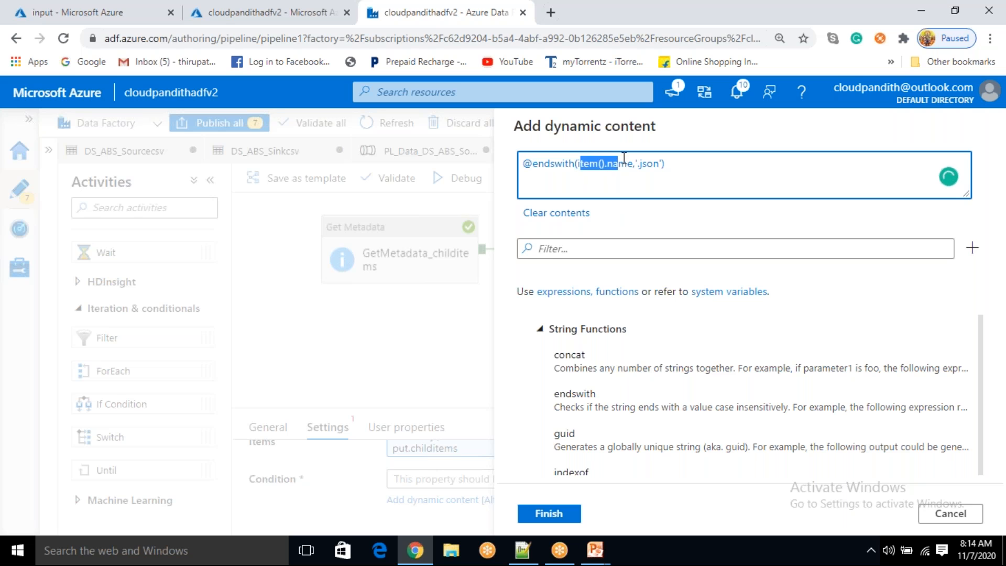
pyautogui.click(620, 195)
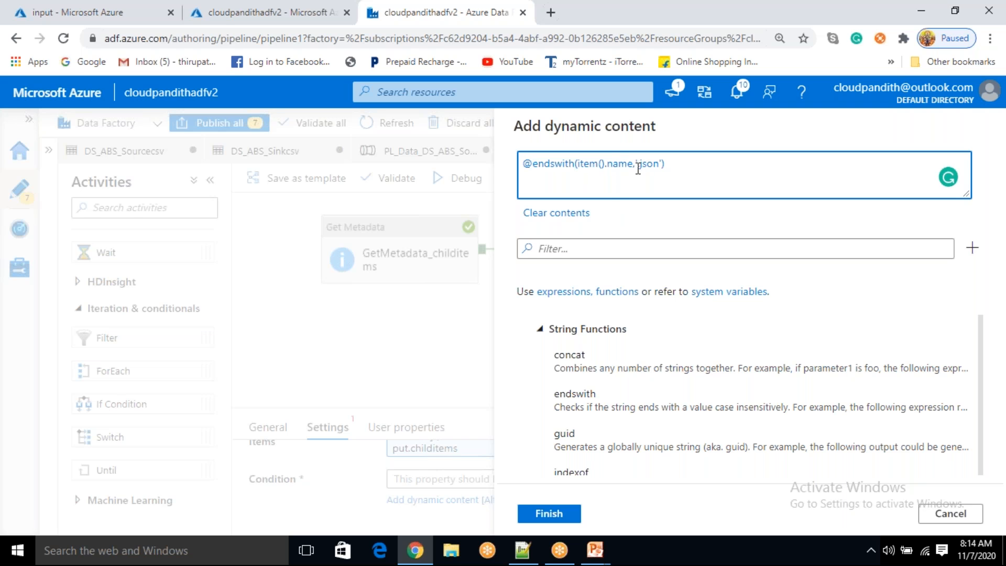
pyautogui.moveTo(646, 166); pyautogui.dragTo(661, 164)
pyautogui.click(675, 165)
pyautogui.moveTo(639, 165); pyautogui.dragTo(661, 164)
pyautogui.click(561, 514)
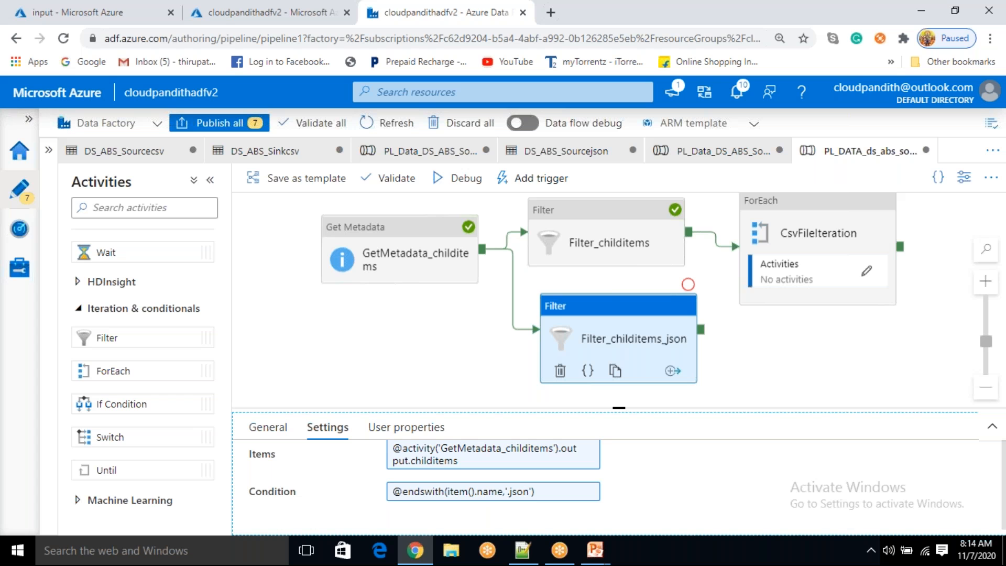
# Set a breakpoint on Filter_childitems and debug the pipeline up to that activity, refreshing the run status
pyautogui.moveTo(607, 288); pyautogui.dragTo(604, 303)
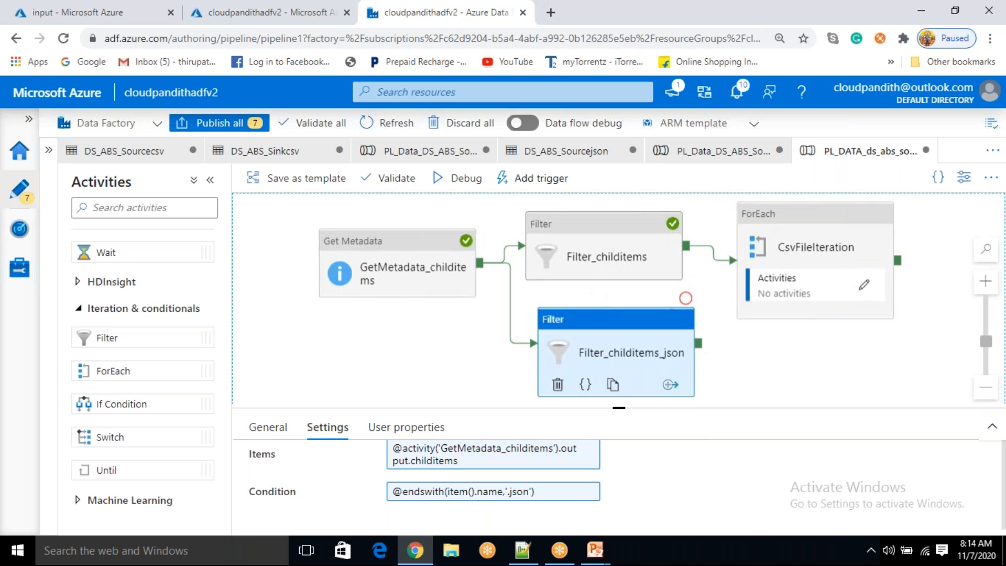
pyautogui.click(431, 253)
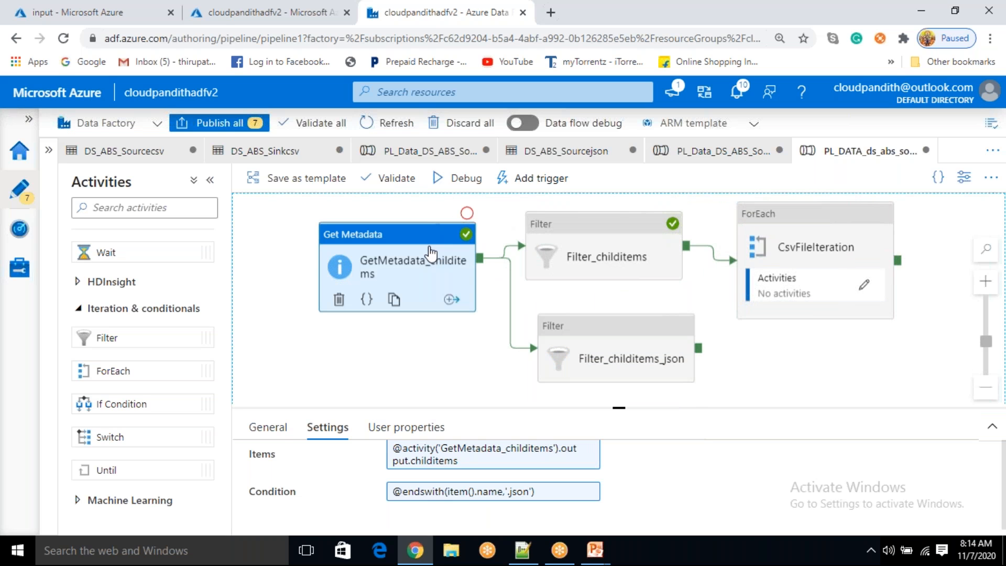
pyautogui.click(637, 250)
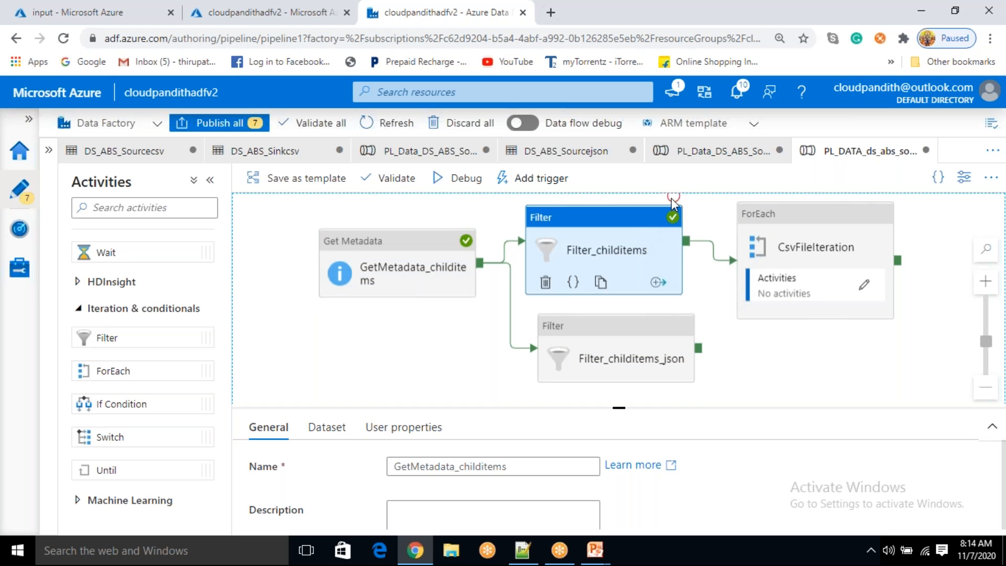
pyautogui.click(674, 198)
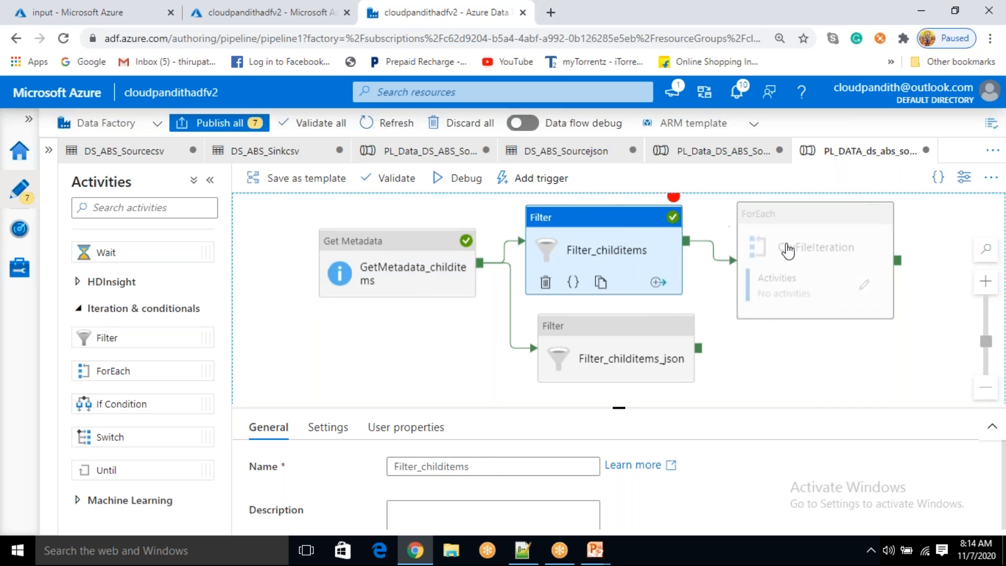
pyautogui.click(425, 272)
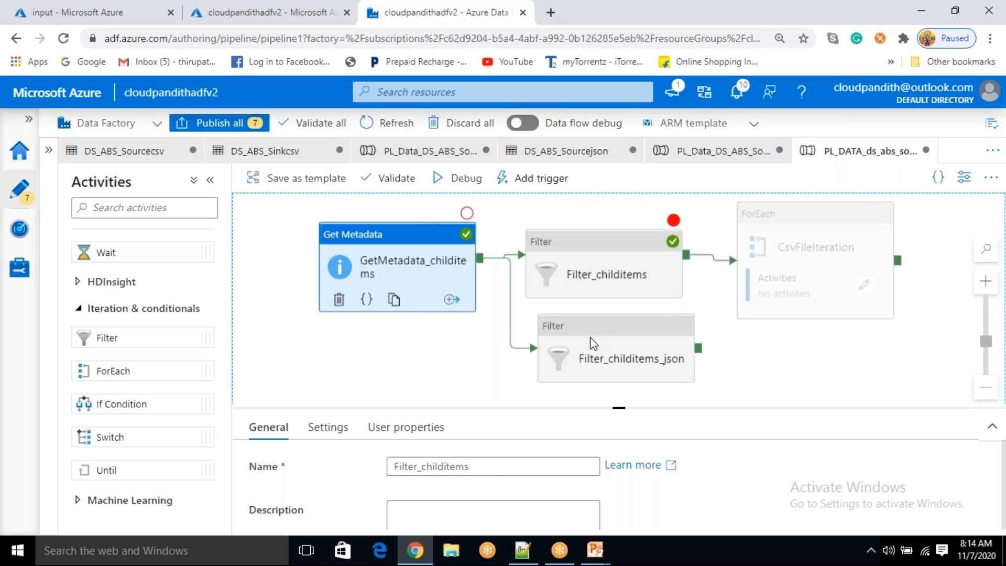
pyautogui.click(596, 272)
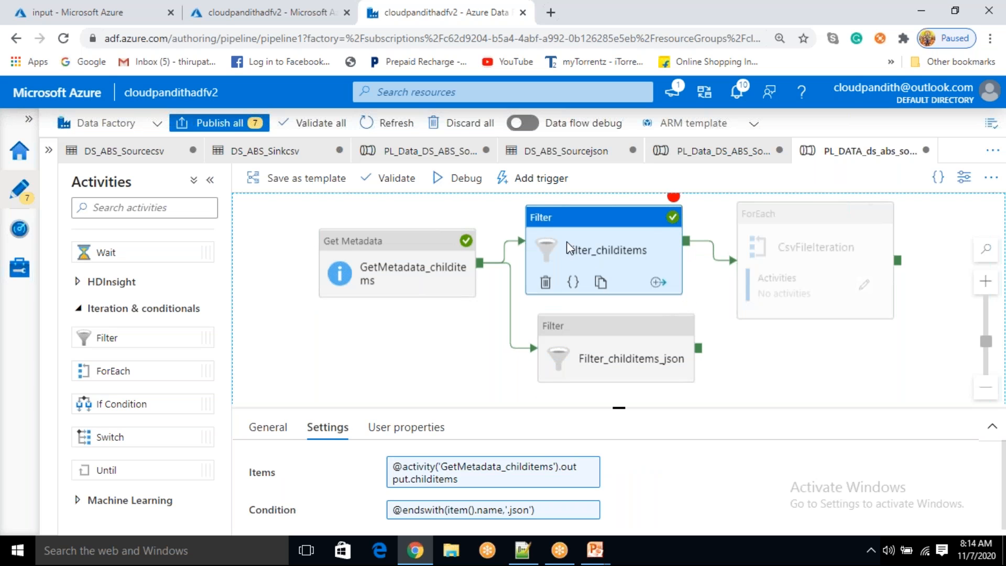
pyautogui.click(465, 179)
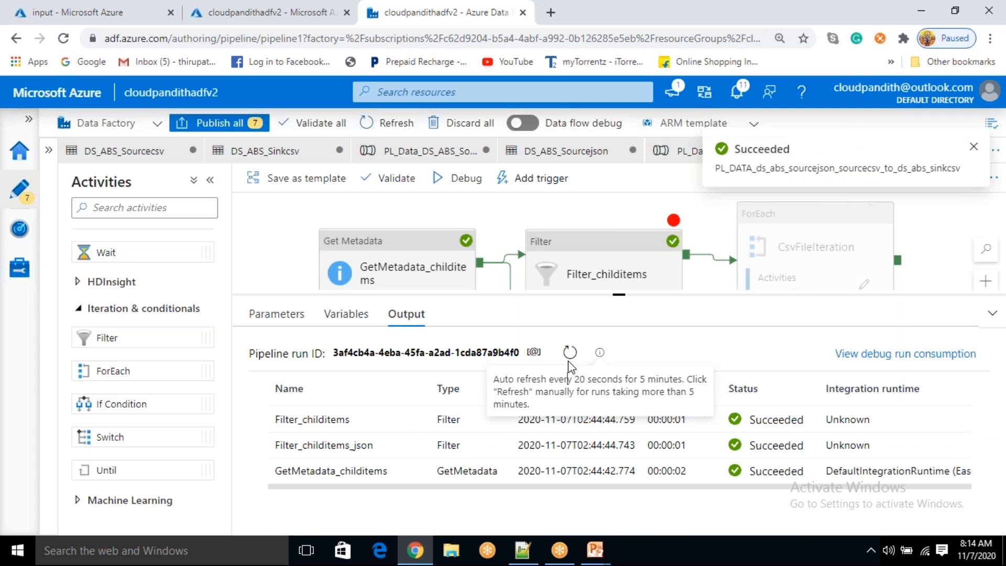
pyautogui.doubleClick(569, 360)
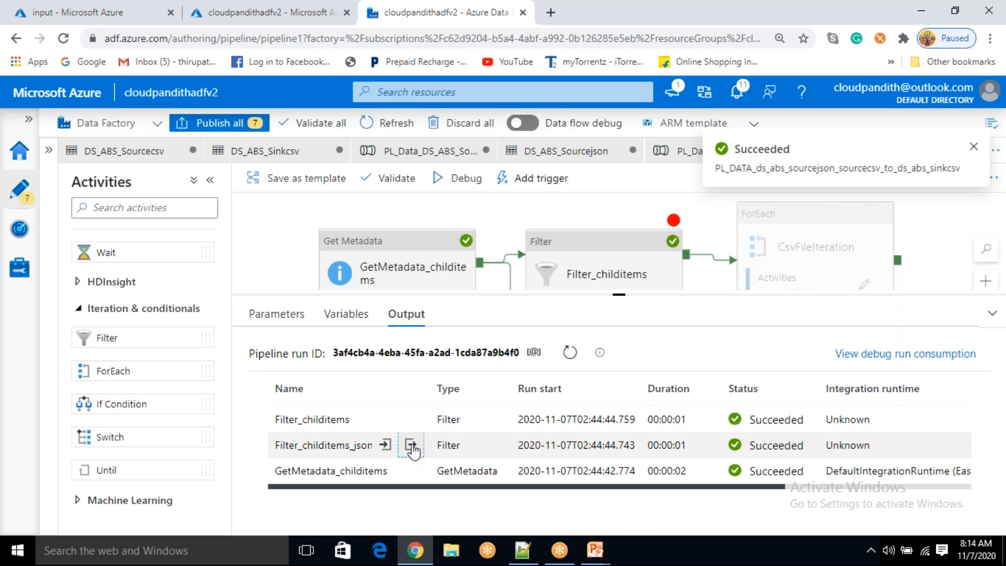
# Examine the debug run outputs of Filter_childitems_json and Filter_childitems for the file names each one returned
pyautogui.click(411, 446)
pyautogui.moveTo(324, 314); pyautogui.dragTo(359, 336)
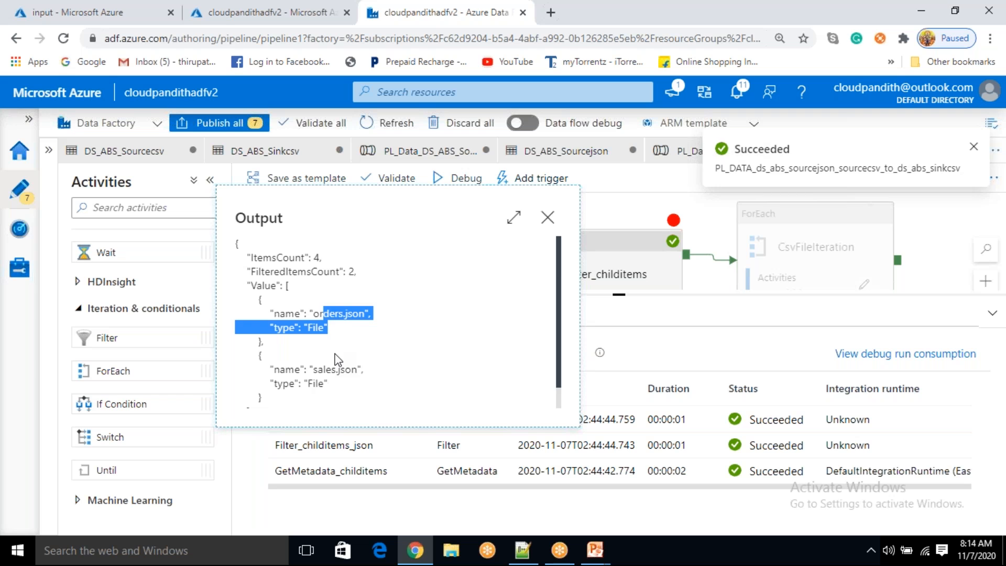
pyautogui.moveTo(323, 369); pyautogui.dragTo(361, 370)
pyautogui.click(554, 225)
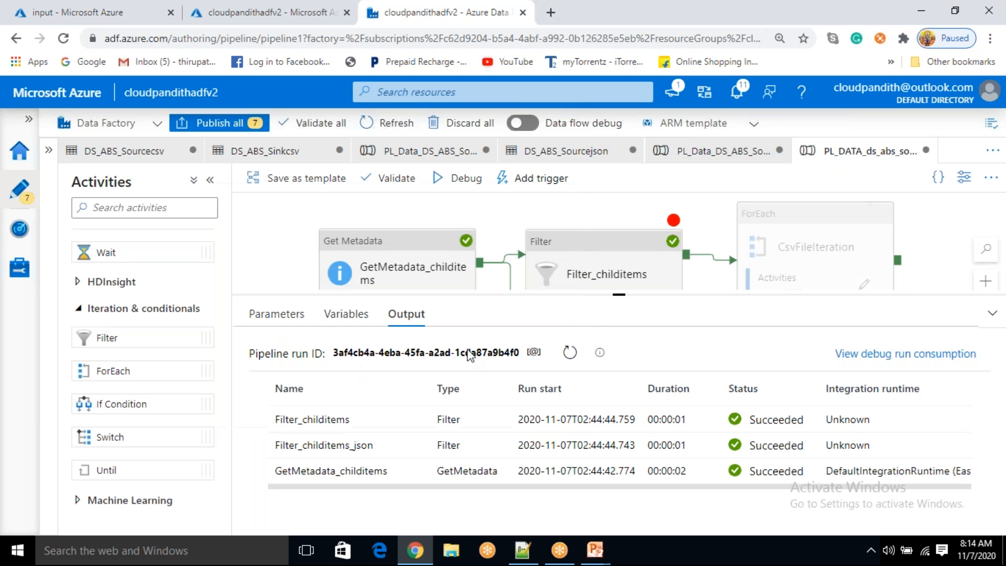
pyautogui.click(411, 419)
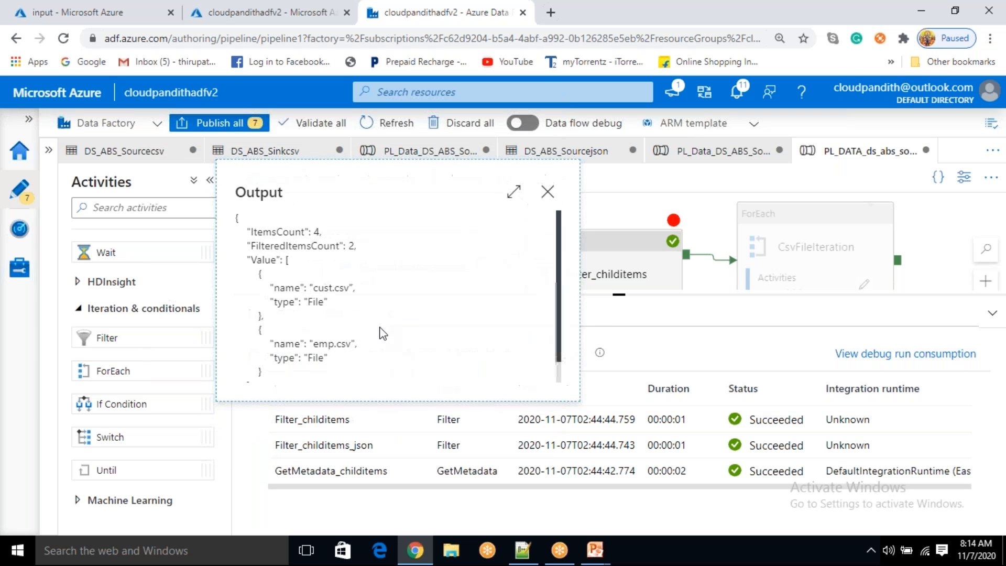
pyautogui.moveTo(315, 287); pyautogui.dragTo(382, 309)
pyautogui.moveTo(330, 344); pyautogui.dragTo(410, 362)
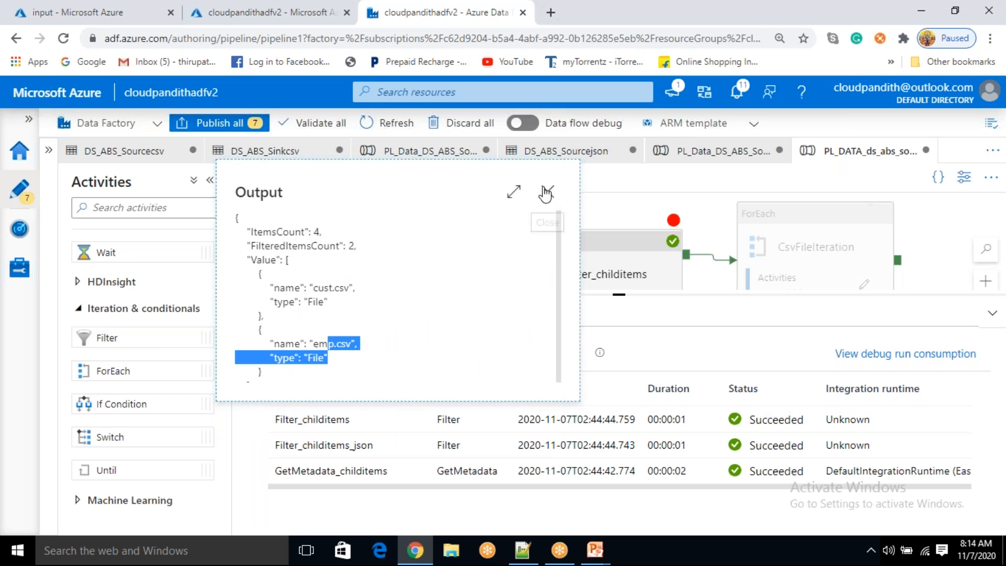
pyautogui.click(547, 192)
# Clear the breakpoint on Filter_childitems and add a second ForEach activity connected after Filter_childitems_json
pyautogui.moveTo(619, 295); pyautogui.dragTo(631, 423)
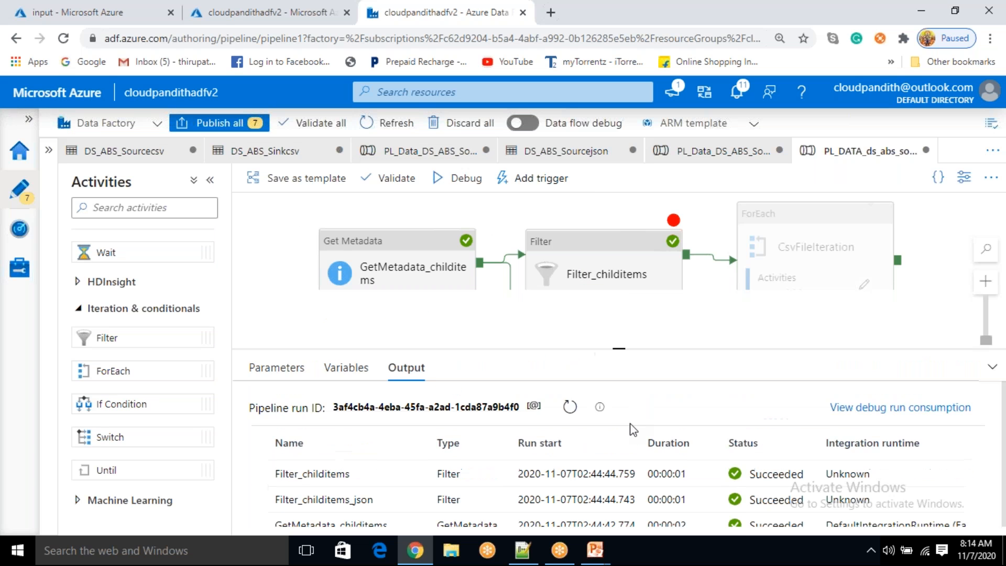
pyautogui.moveTo(671, 232); pyautogui.dragTo(671, 208)
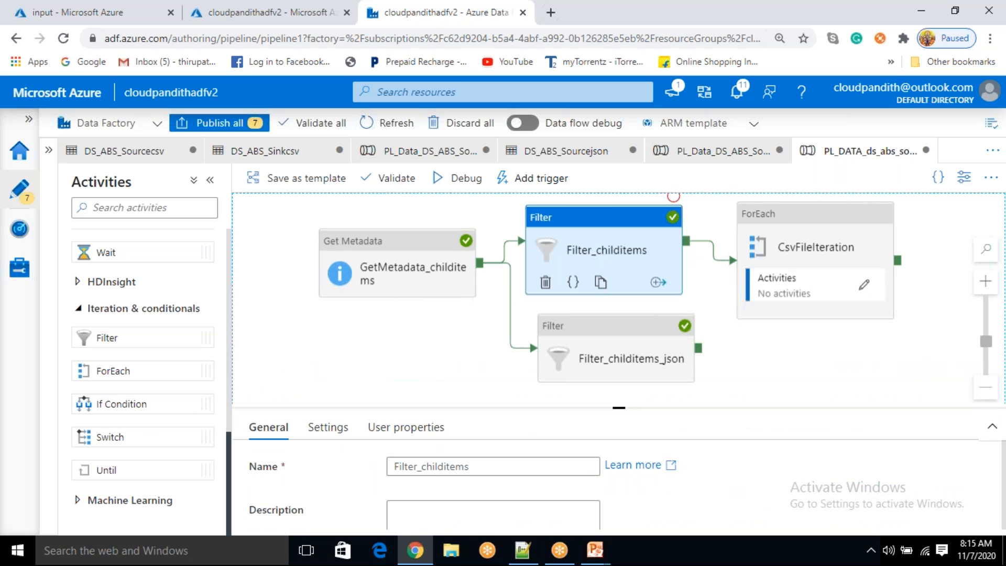
pyautogui.moveTo(137, 366); pyautogui.dragTo(849, 361)
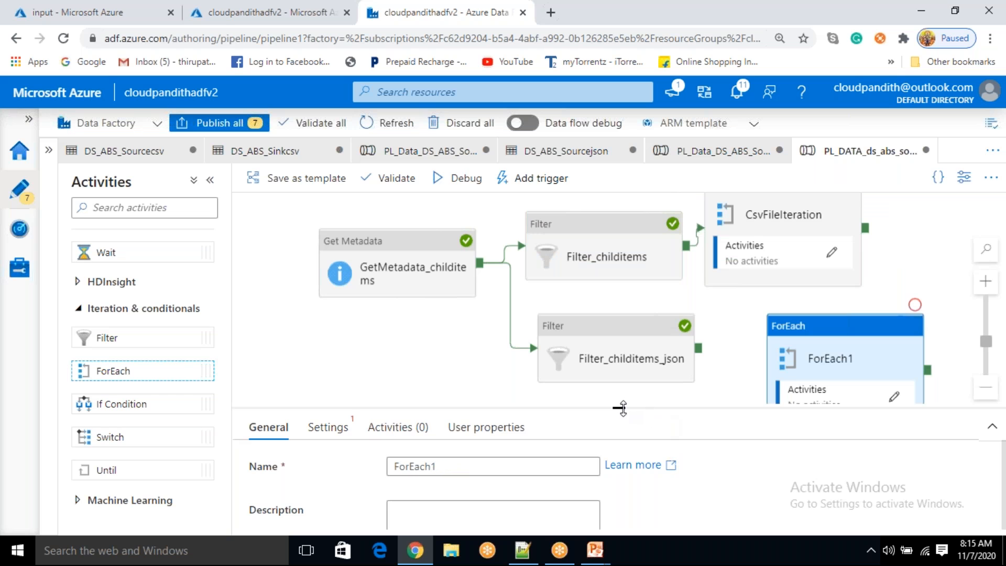
pyautogui.moveTo(698, 349); pyautogui.dragTo(783, 385)
pyautogui.click(848, 375)
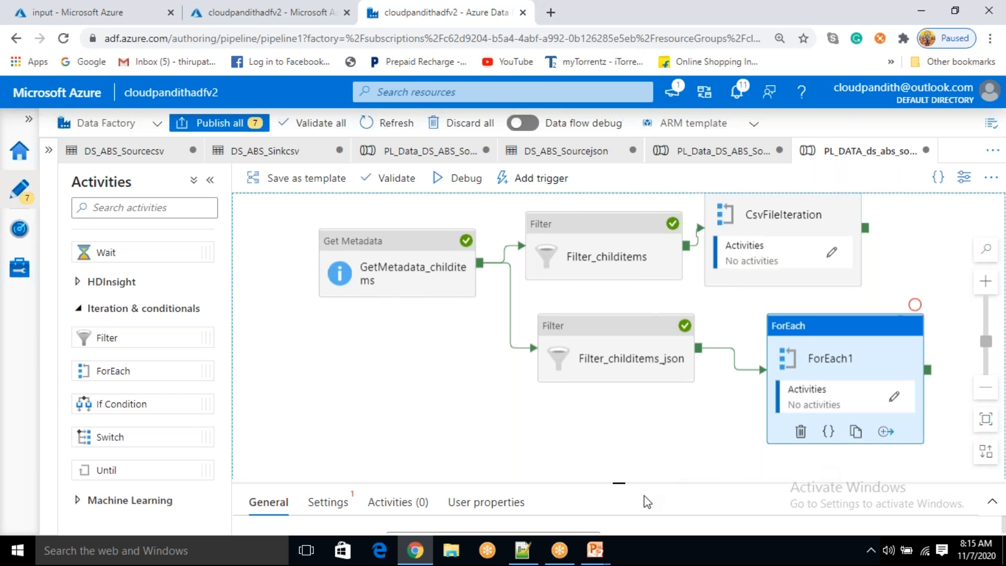
# Rename the new ForEach activity as JsonFileIteration
pyautogui.moveTo(617, 484); pyautogui.dragTo(610, 394)
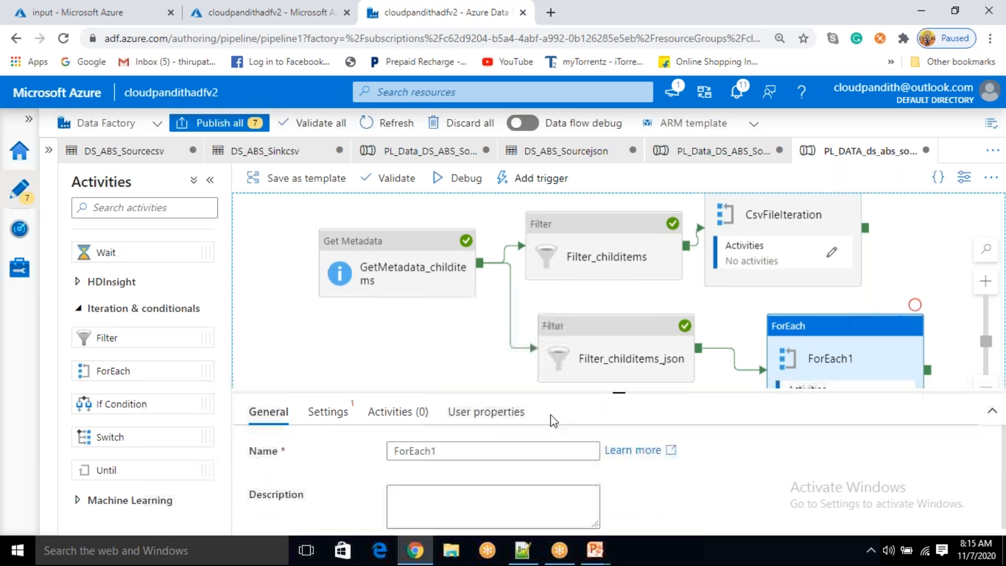
pyautogui.moveTo(441, 451); pyautogui.dragTo(336, 453)
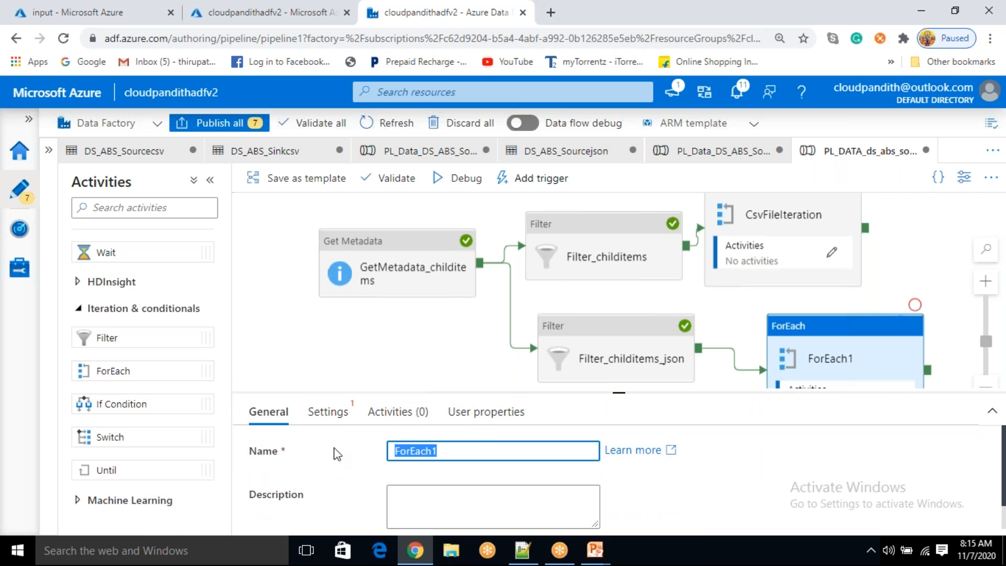
pyautogui.press('BackSpace')
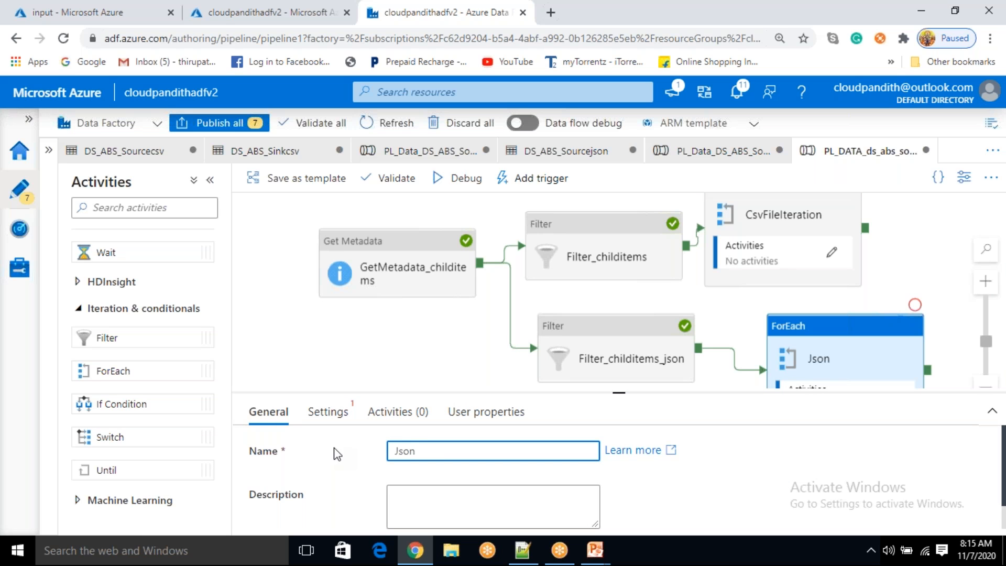
pyautogui.write('JsonFileItreration')
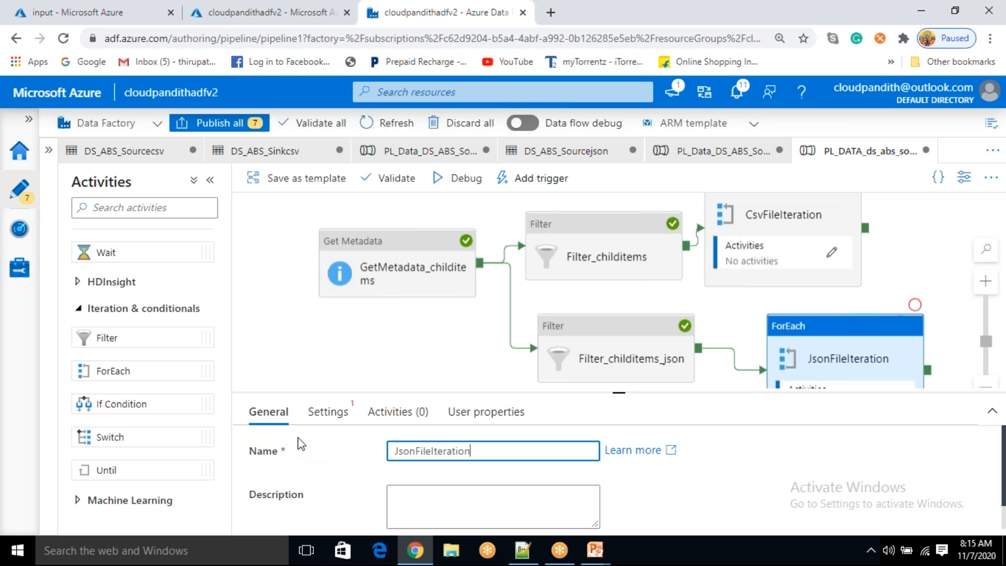
pyautogui.click(345, 418)
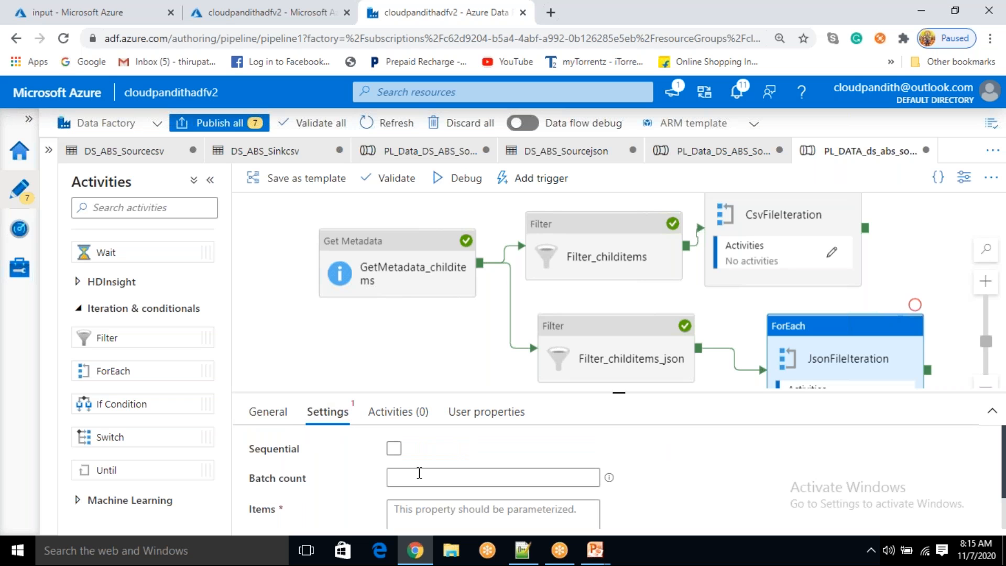
pyautogui.click(394, 448)
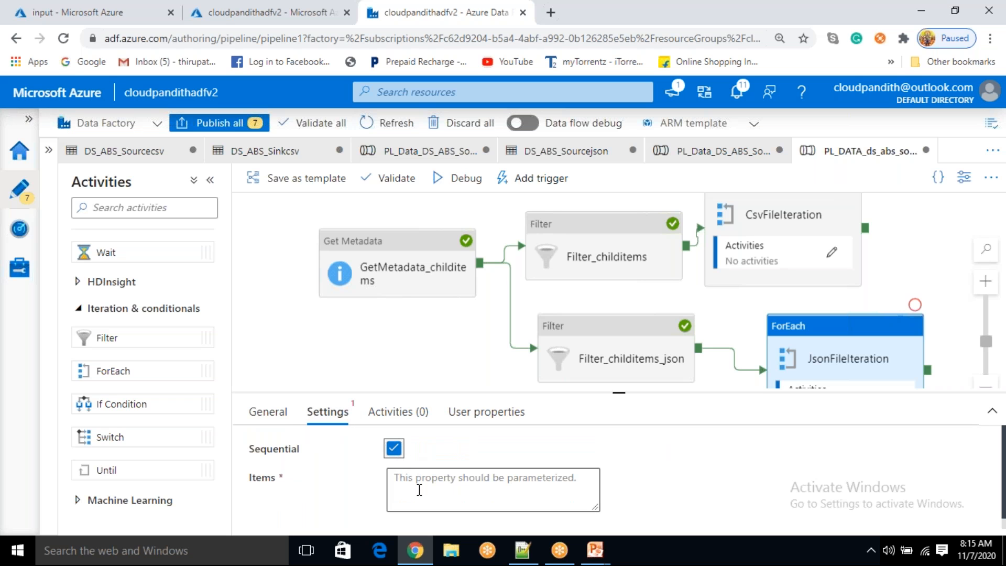
pyautogui.click(419, 491)
pyautogui.click(416, 499)
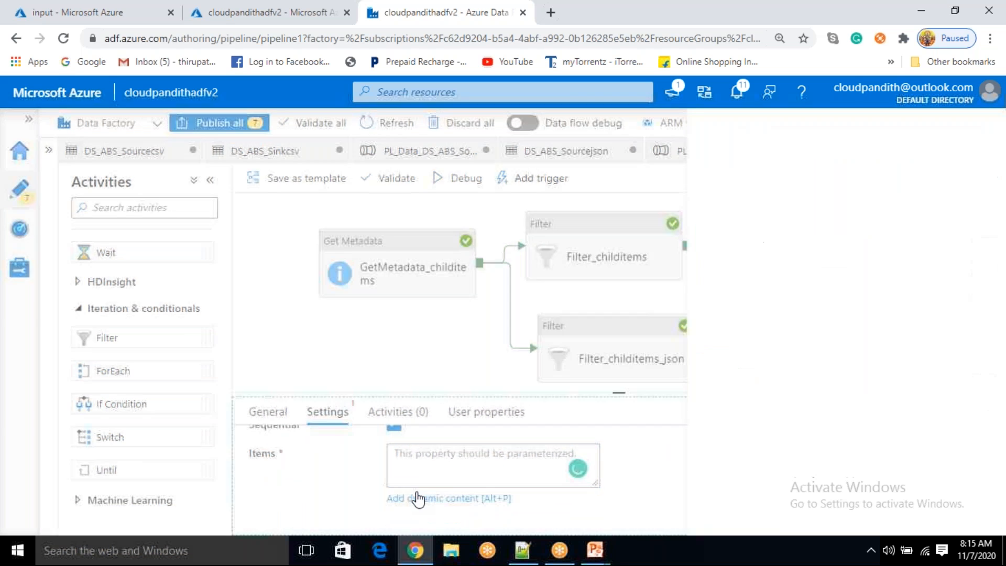
pyautogui.scroll(-10, 575, 414)
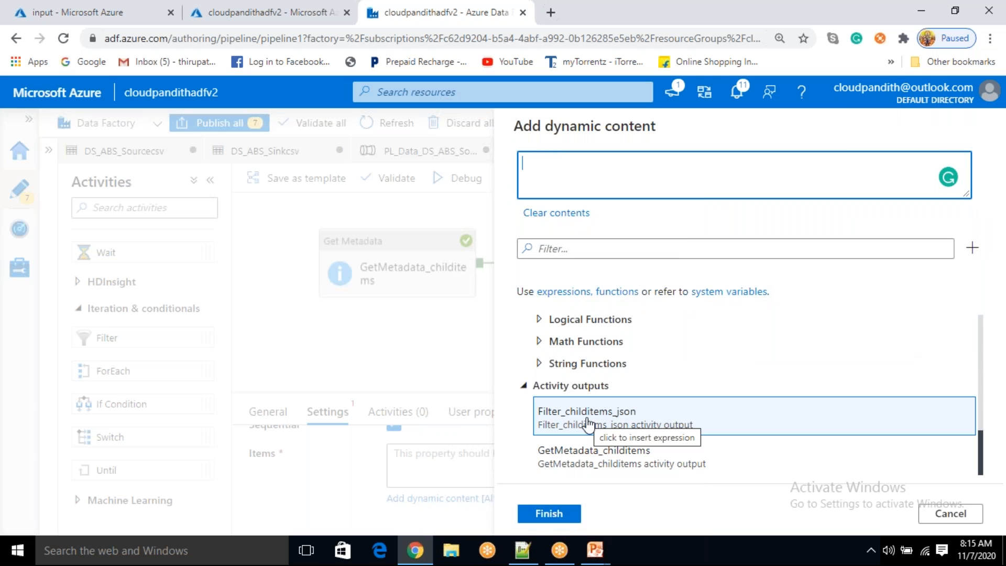
pyautogui.click(588, 424)
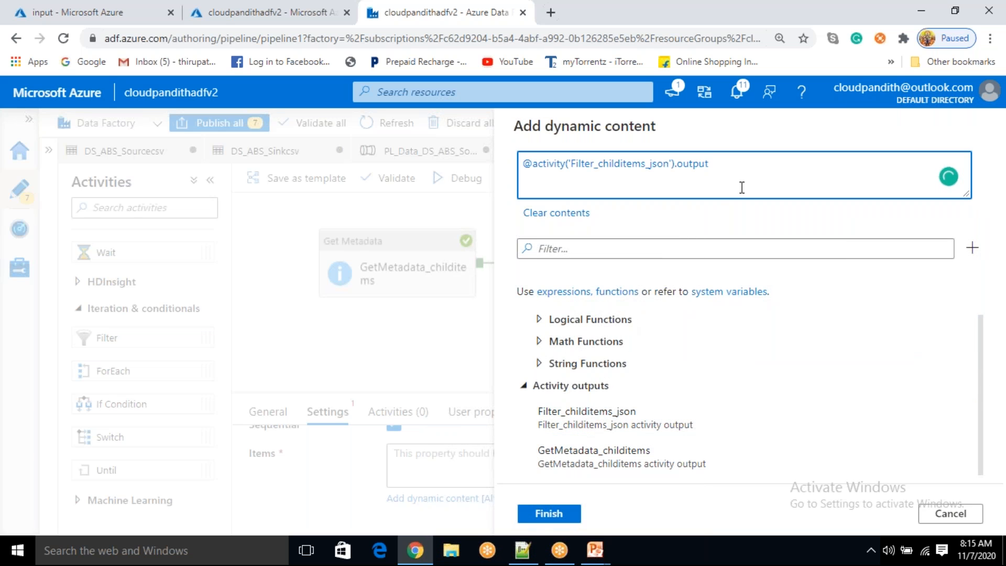
pyautogui.write('.value')
pyautogui.click(573, 513)
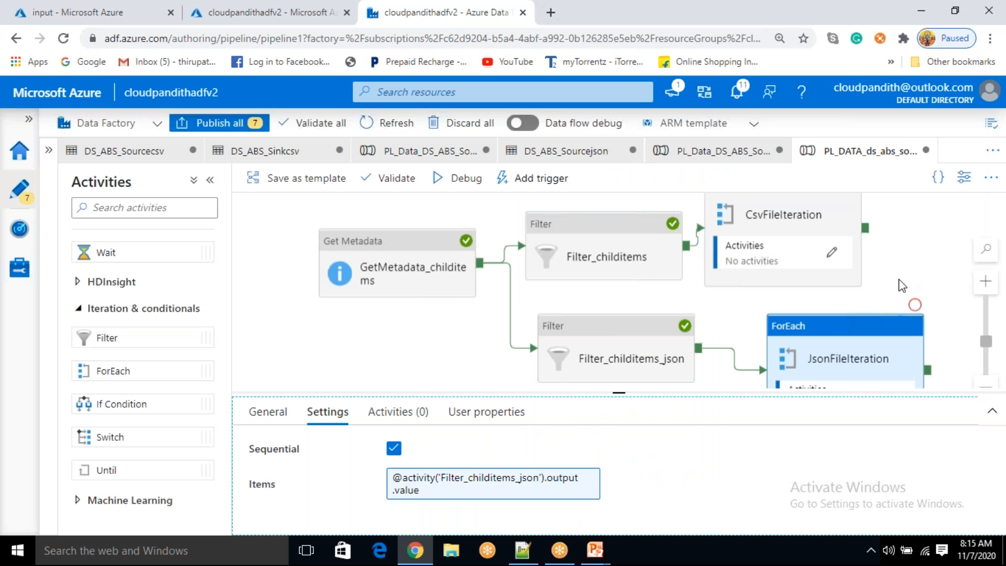
# Review the Value array and its file names in the debug output of Filter_childitems_json
pyautogui.click(908, 275)
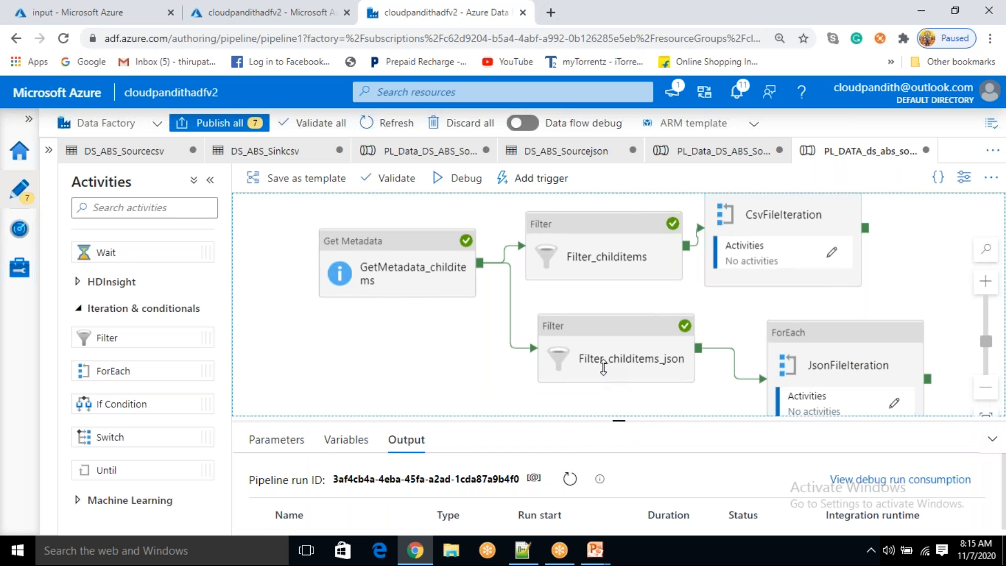
pyautogui.moveTo(604, 369); pyautogui.dragTo(603, 367)
pyautogui.click(412, 518)
pyautogui.moveTo(258, 376); pyautogui.dragTo(265, 480)
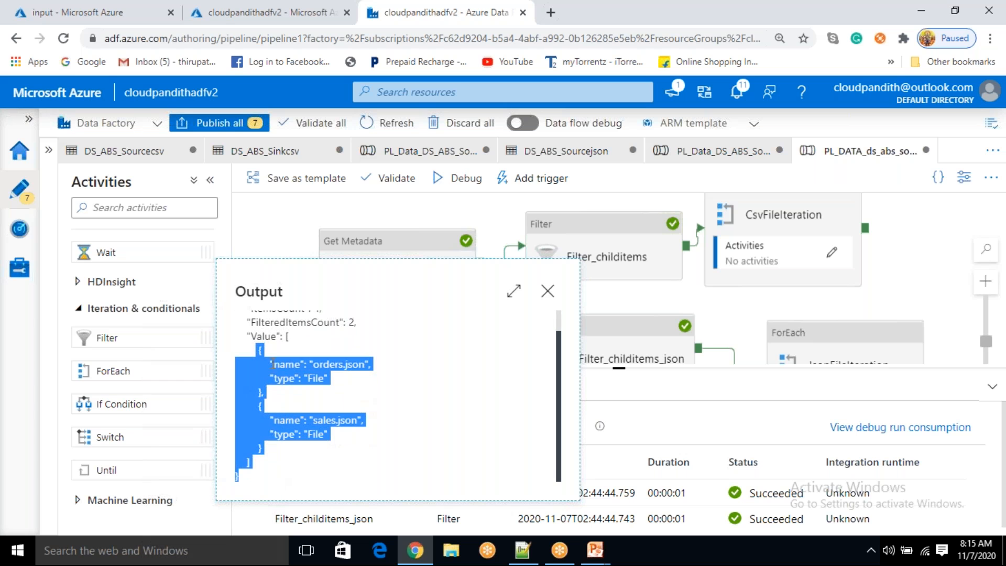
pyautogui.doubleClick(266, 336)
pyautogui.click(338, 386)
pyautogui.moveTo(313, 361); pyautogui.dragTo(357, 356)
pyautogui.moveTo(314, 420); pyautogui.dragTo(365, 420)
pyautogui.click(547, 291)
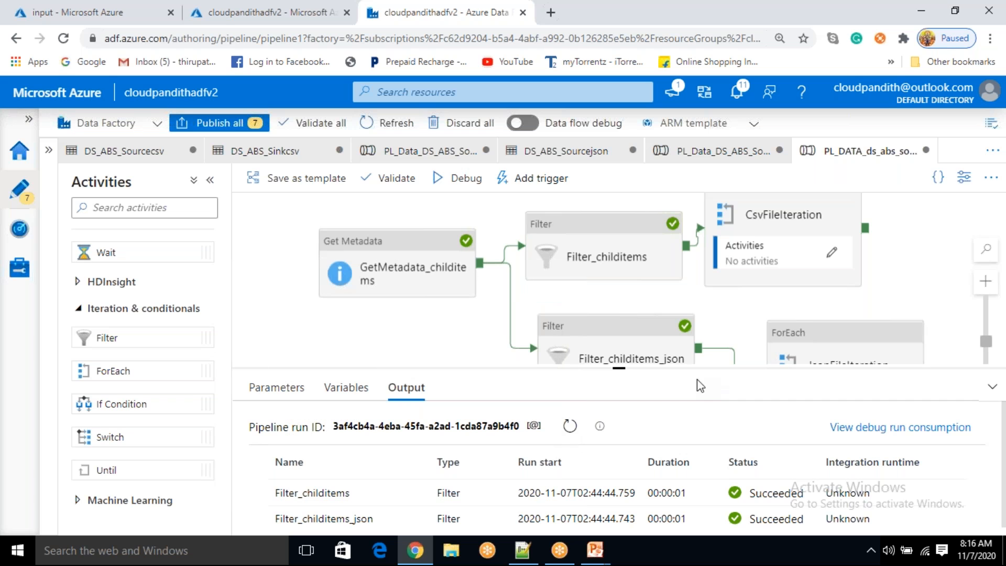
# Open the inner activities of JsonFileIteration for editing and add a Copy data activity there
pyautogui.click(815, 348)
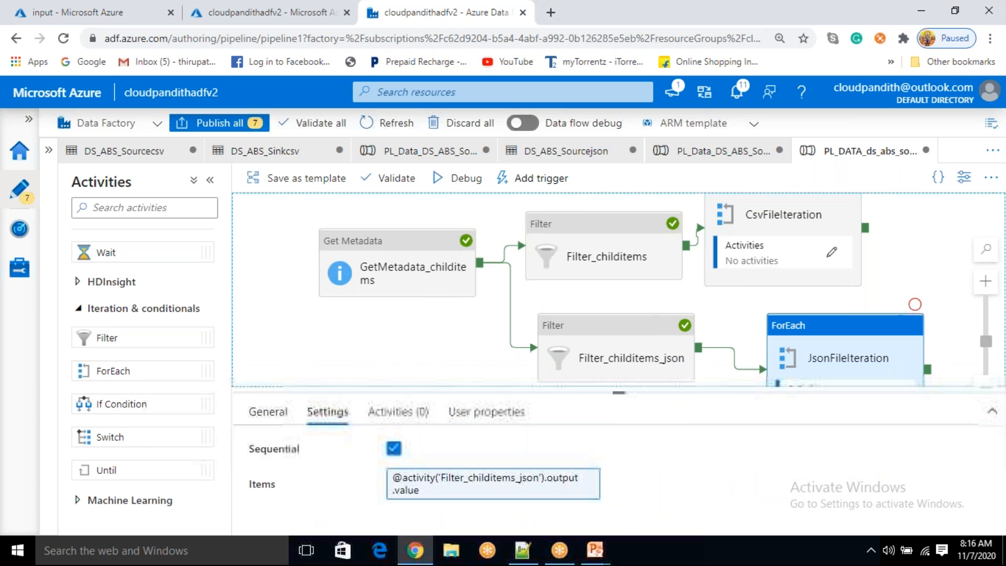
pyautogui.click(397, 412)
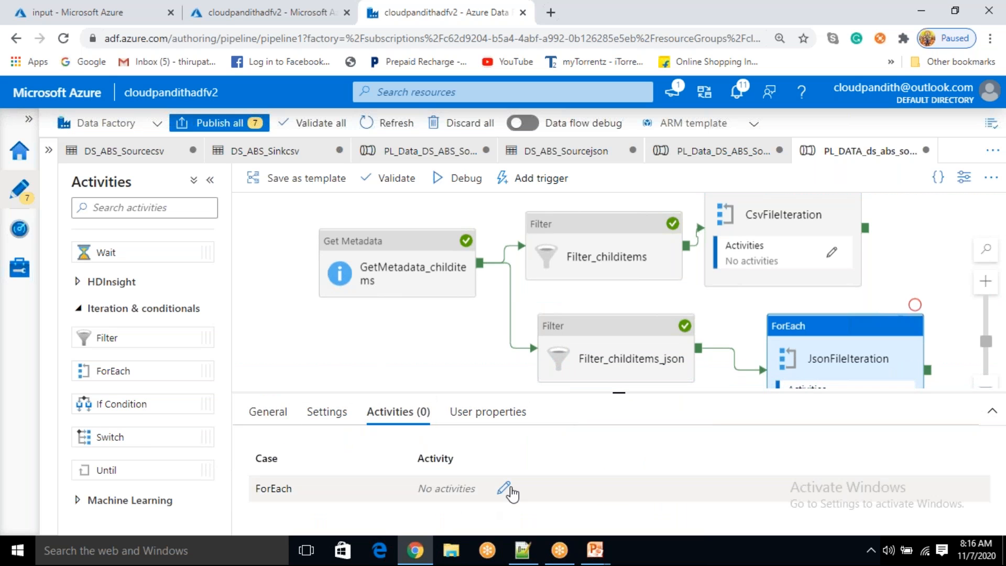
pyautogui.click(503, 488)
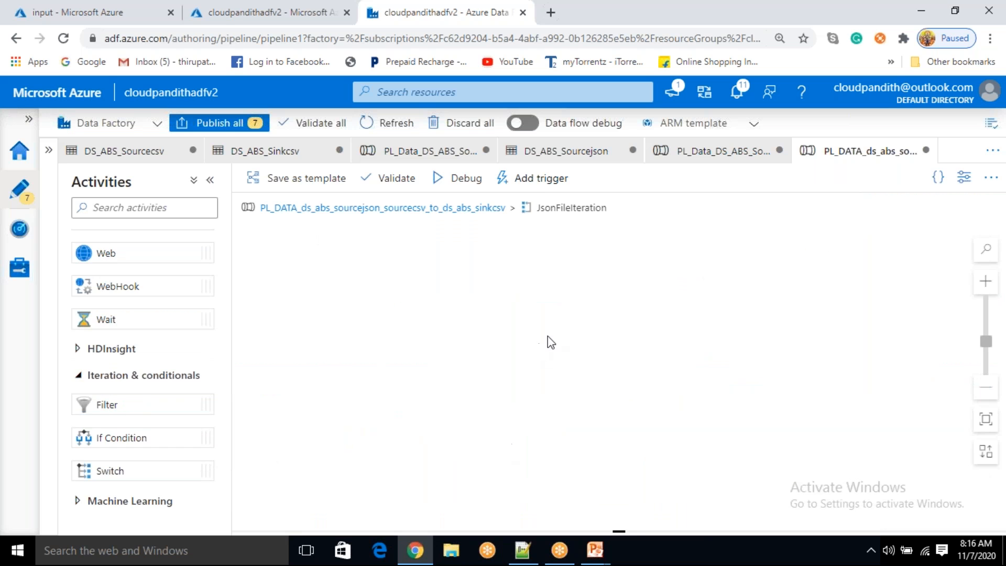
pyautogui.scroll(-5, 108, 337)
pyautogui.scroll(3, 107, 333)
pyautogui.moveTo(112, 265); pyautogui.dragTo(493, 291)
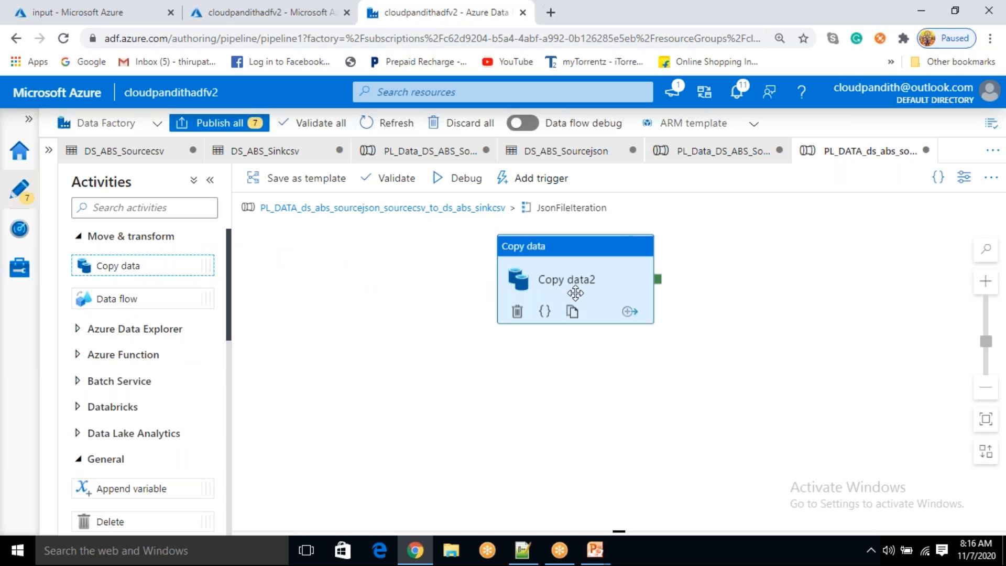
# Set the source dataset of the Copy data activity inside JsonFileIteration to DS_ABS_Sourcejson
pyautogui.click(325, 415)
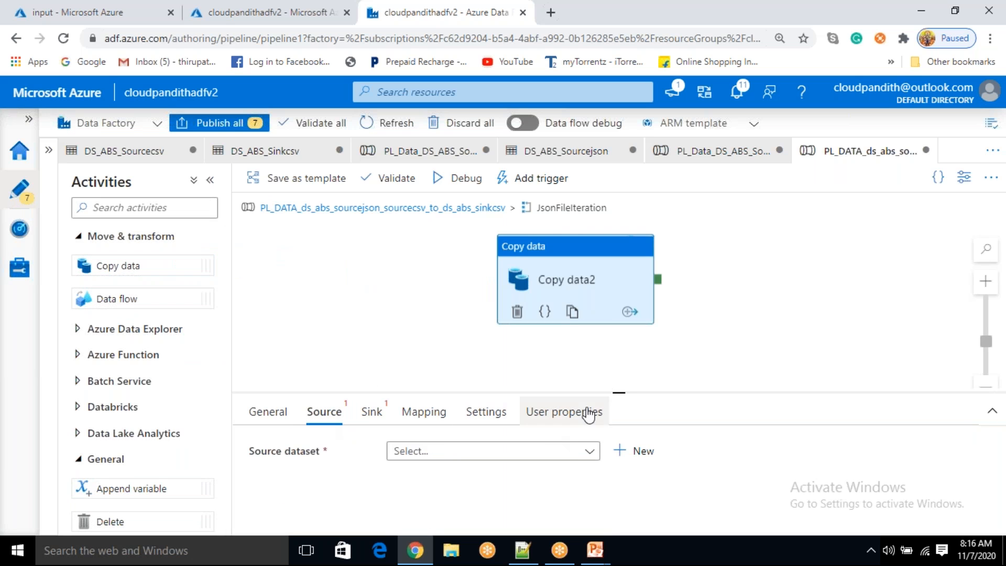
pyautogui.moveTo(620, 390); pyautogui.dragTo(620, 350)
pyautogui.click(556, 417)
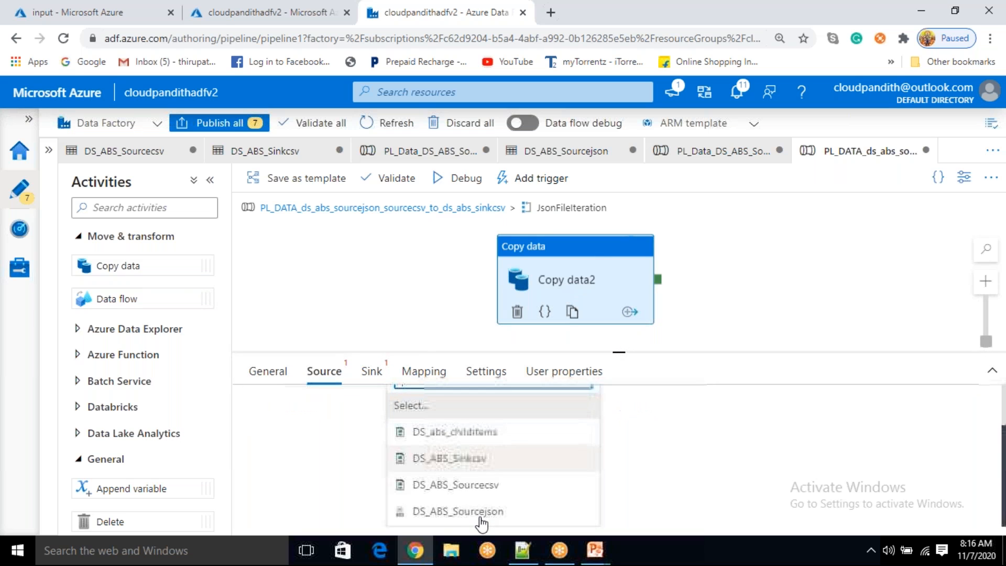
pyautogui.scroll(-1, 480, 516)
pyautogui.click(474, 511)
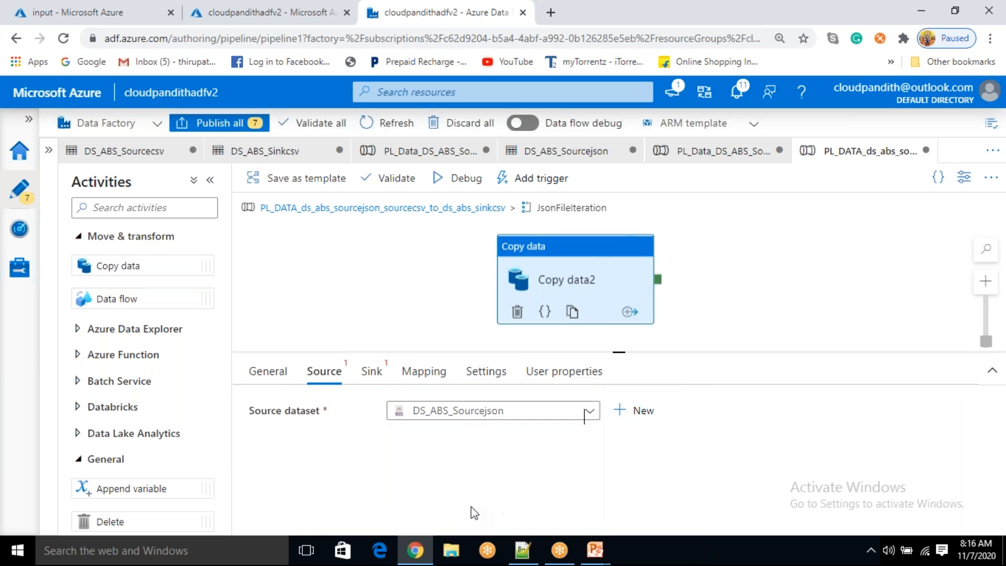
# Set the sink dataset of the same Copy data activity to DS_ABS_Sinkcsv
pyautogui.click(373, 373)
pyautogui.click(473, 414)
pyautogui.scroll(-1, 461, 475)
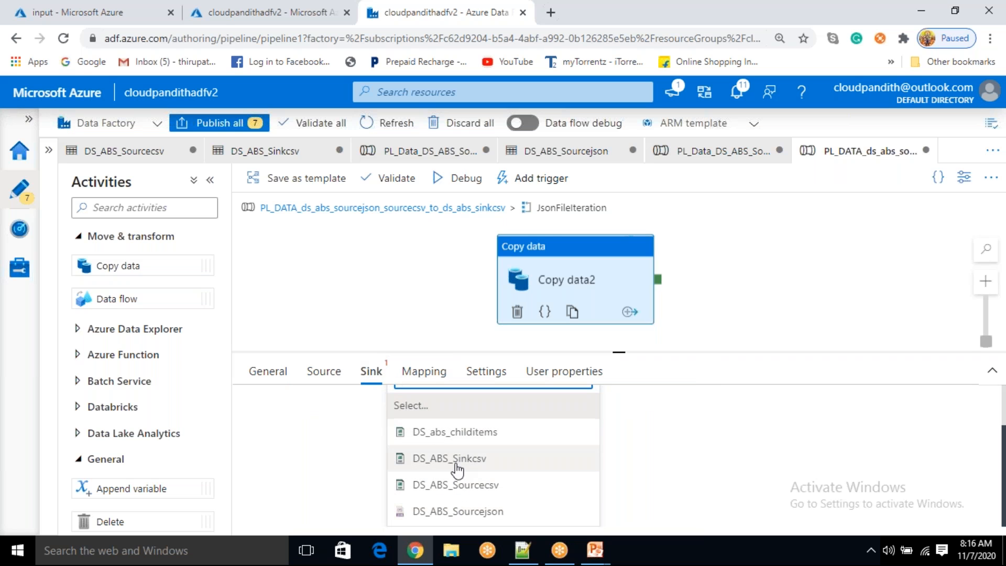
pyautogui.click(455, 463)
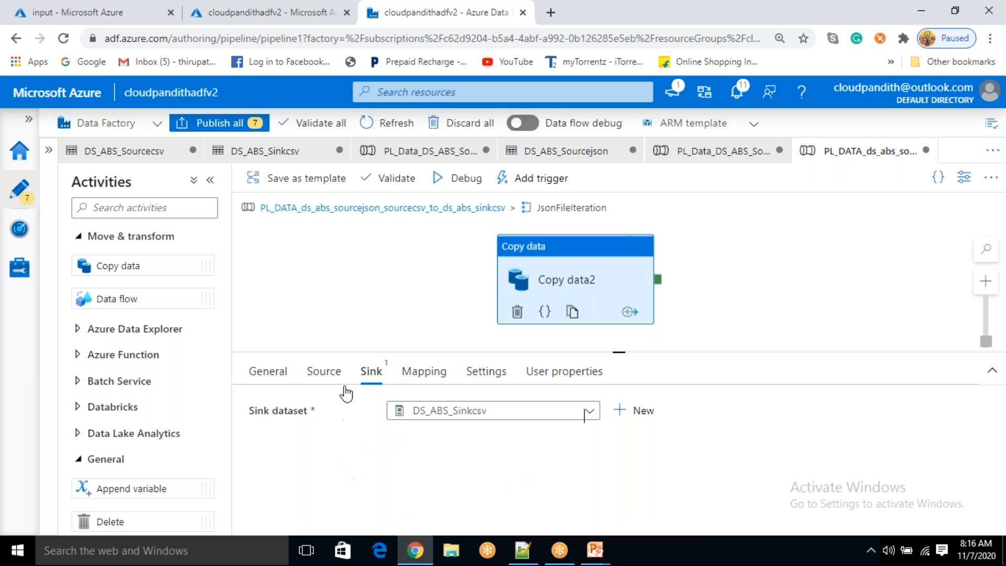
pyautogui.click(327, 372)
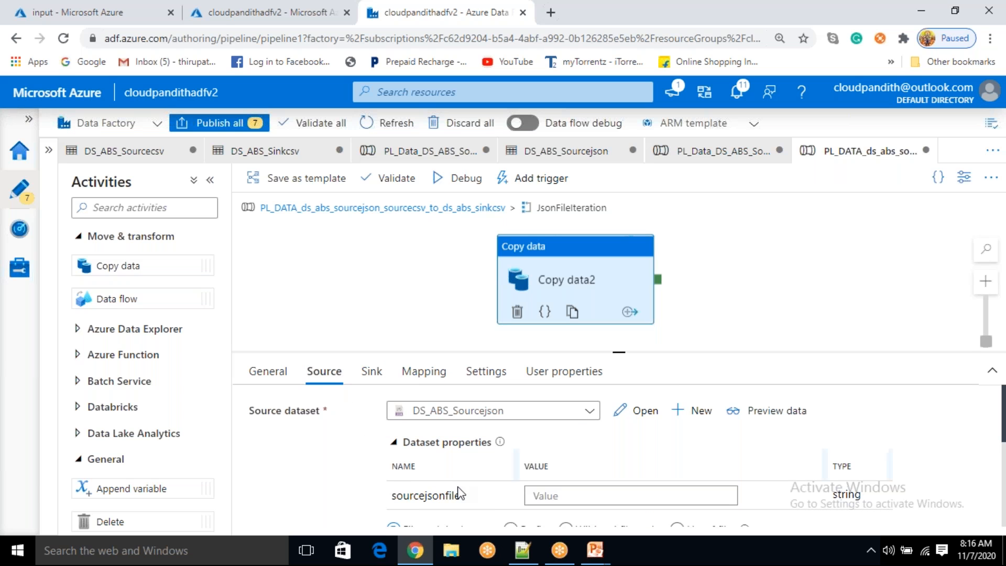
pyautogui.click(544, 492)
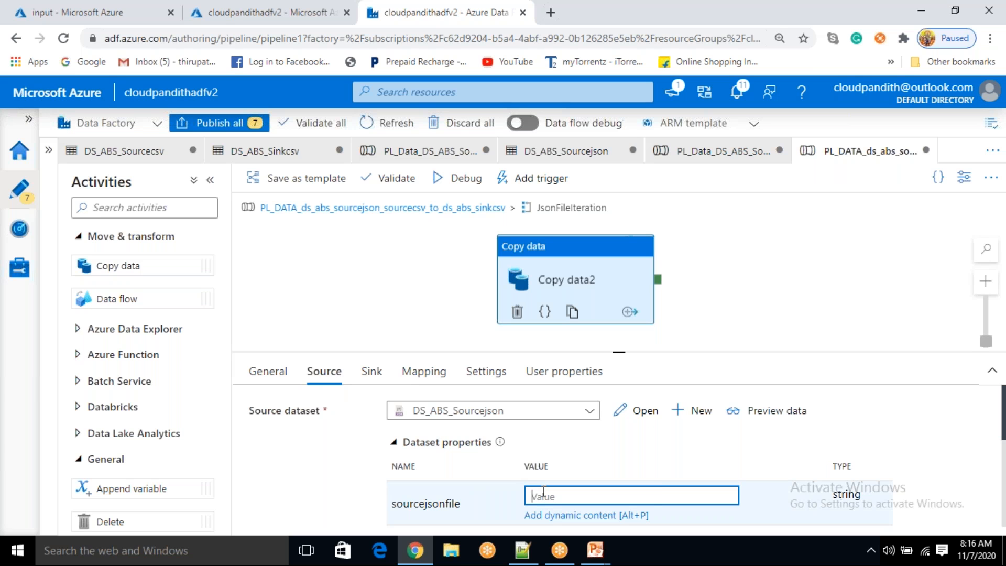
pyautogui.write('@item().')
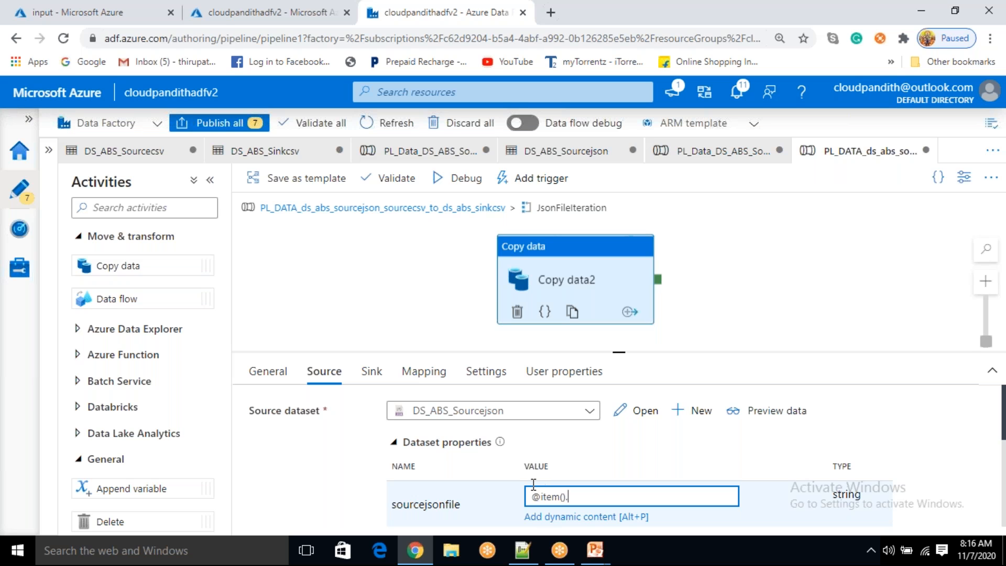
pyautogui.click(382, 379)
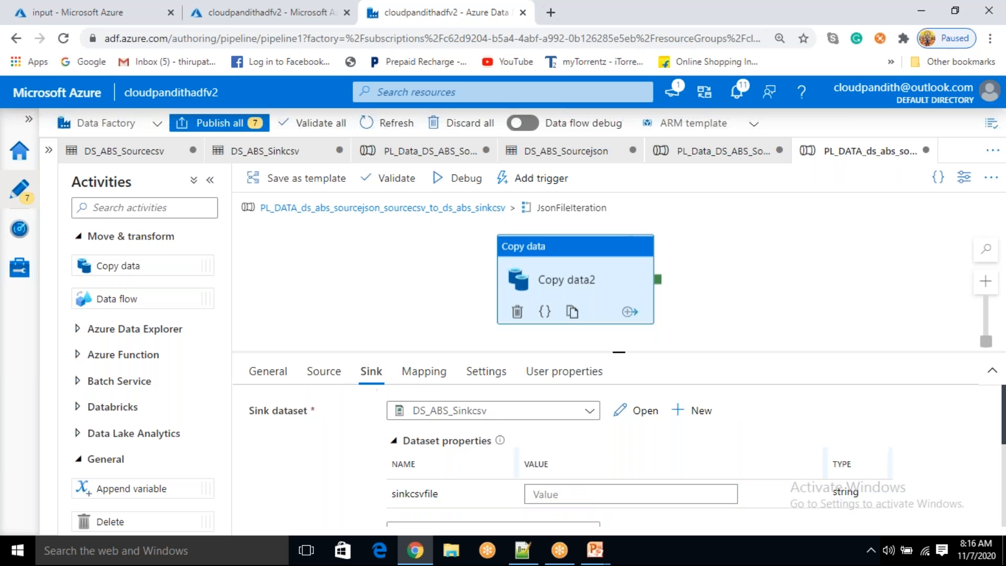
pyautogui.click(559, 495)
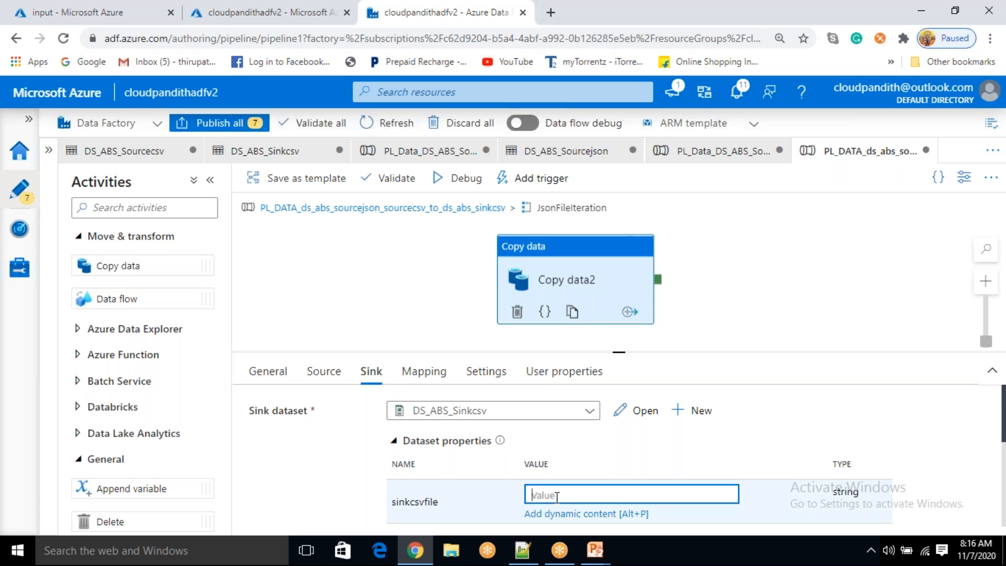
pyautogui.click(128, 11)
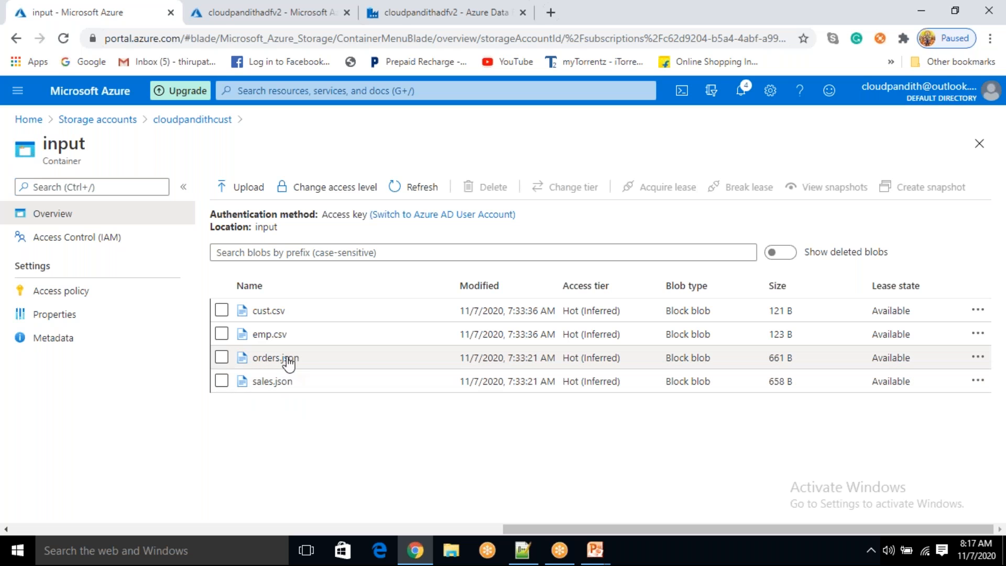
pyautogui.click(422, 11)
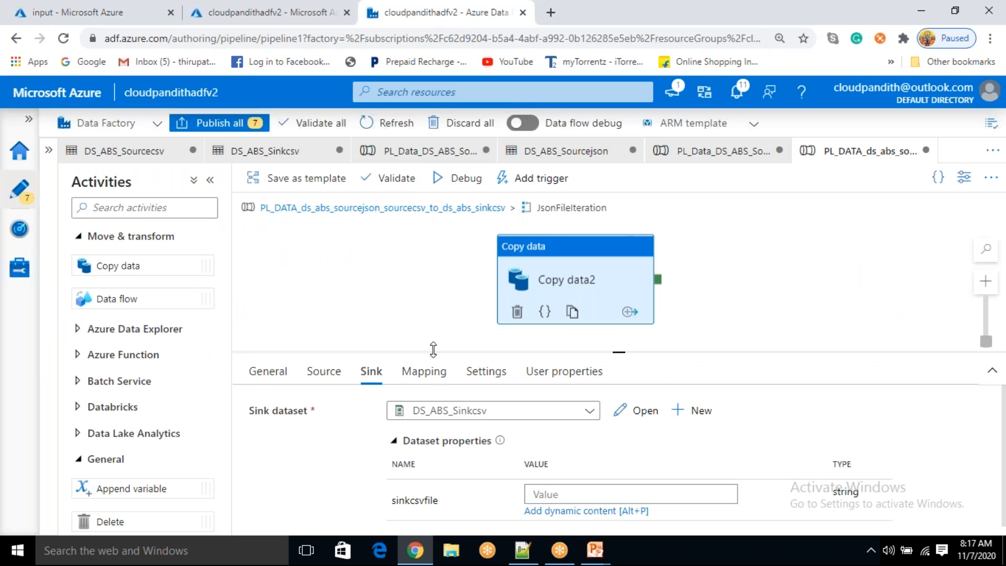
pyautogui.click(541, 494)
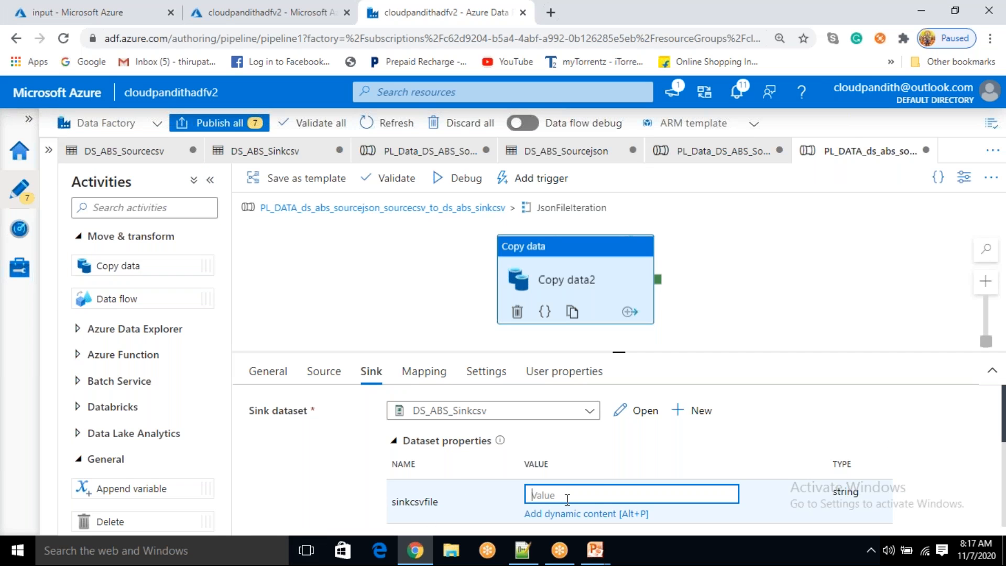
pyautogui.write('@item().name')
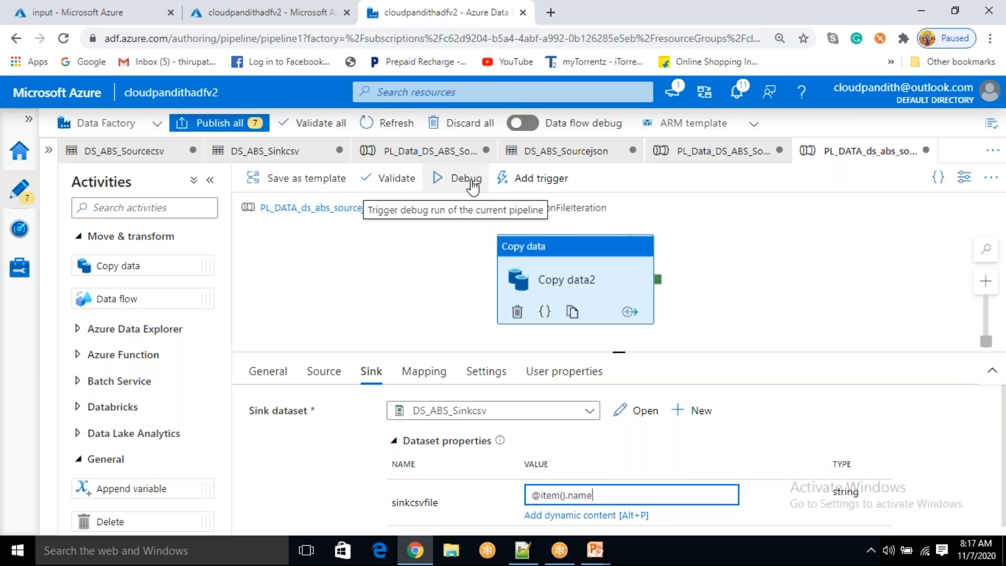
# Switch to the Azure portal and delete the cloudpandithsales blob from the cloudpandithcust account's output container
pyautogui.click(73, 11)
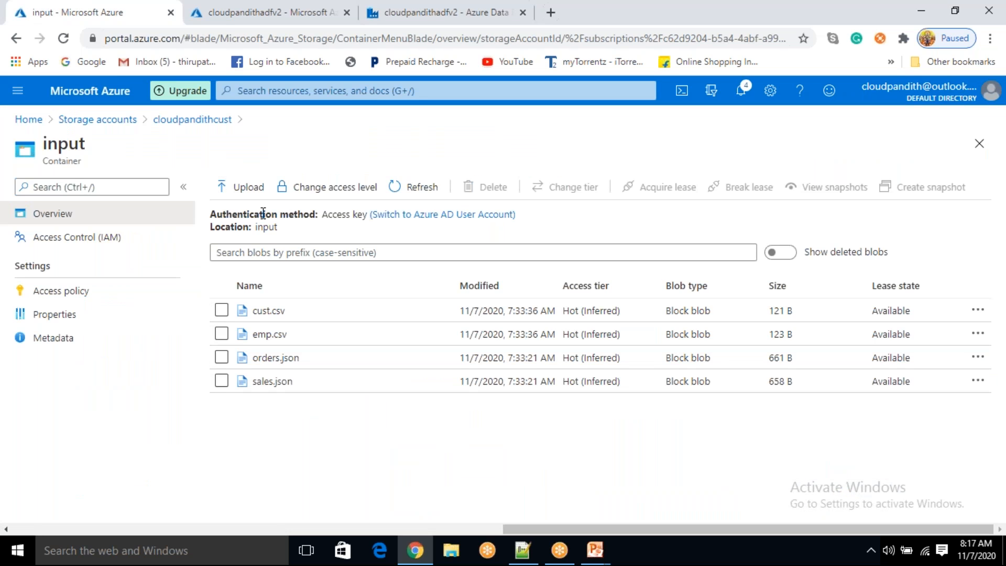
pyautogui.click(203, 124)
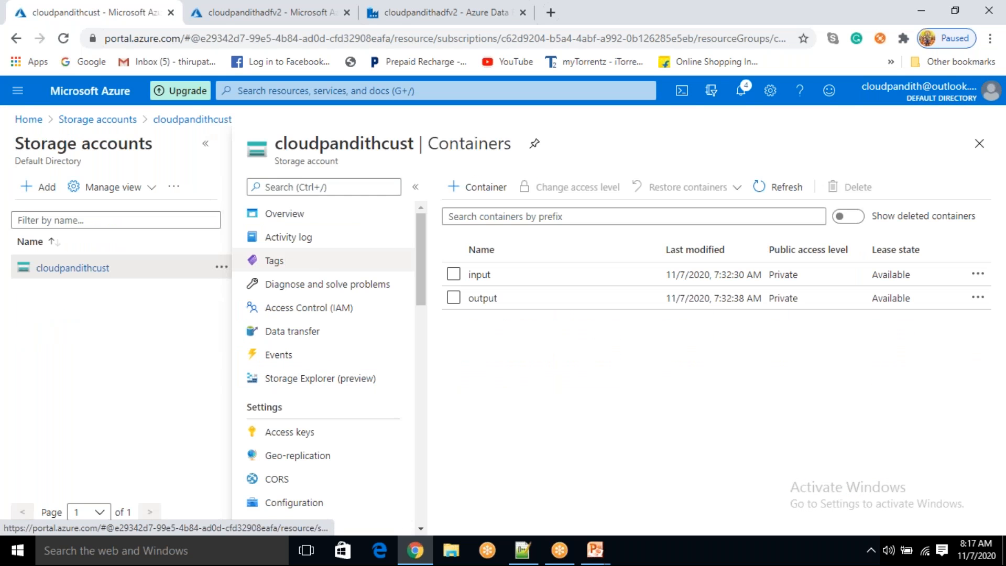
pyautogui.click(474, 298)
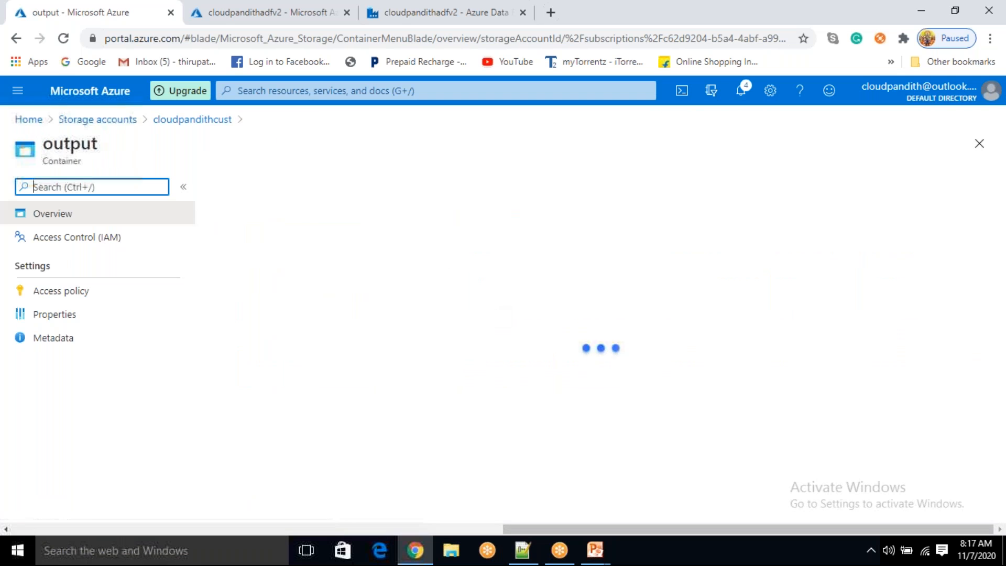
pyautogui.click(222, 310)
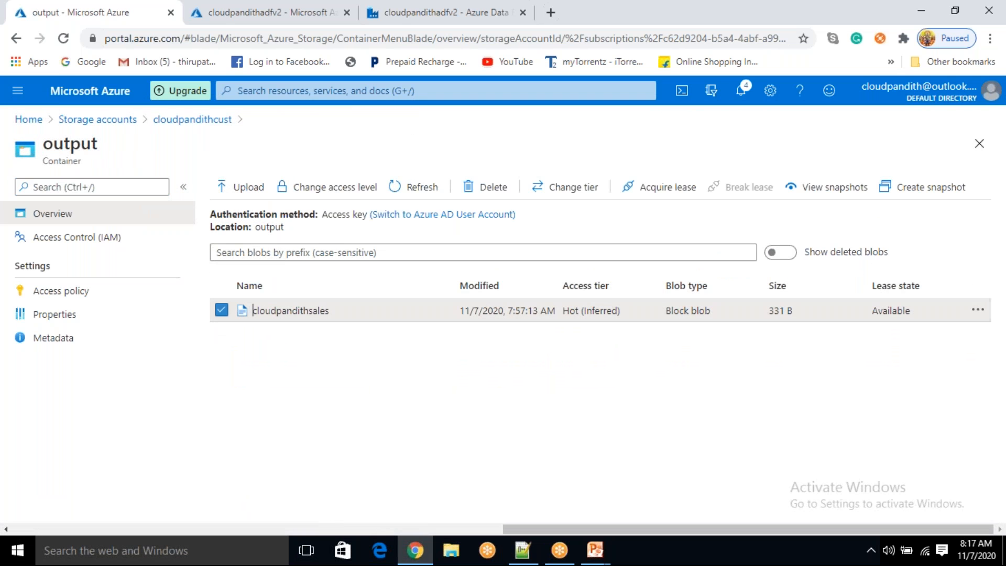
pyautogui.click(478, 189)
pyautogui.click(240, 383)
# Switch back to Azure Data Factory, start a debug run of the pipeline and monitor its activity runs
pyautogui.click(379, 20)
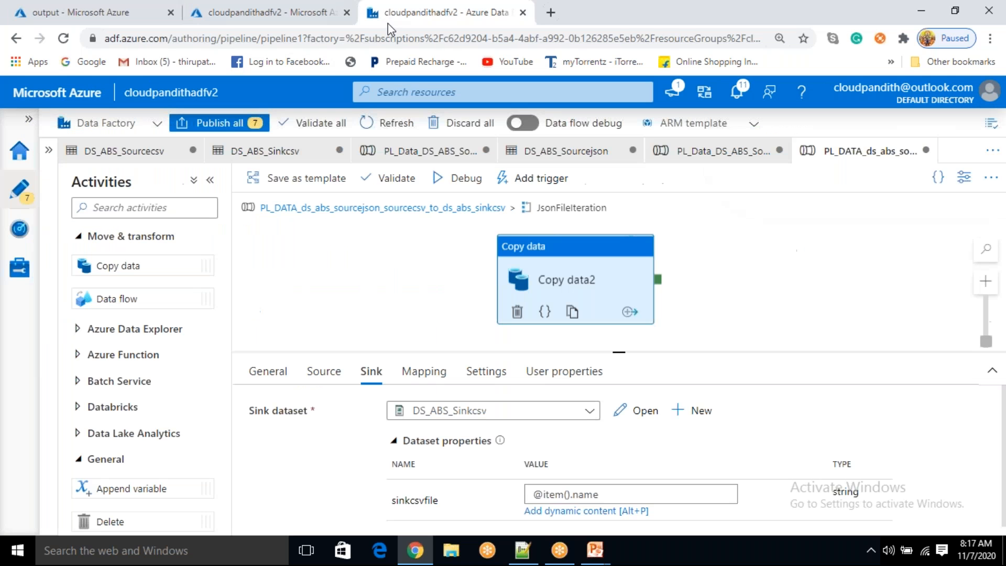
pyautogui.click(473, 184)
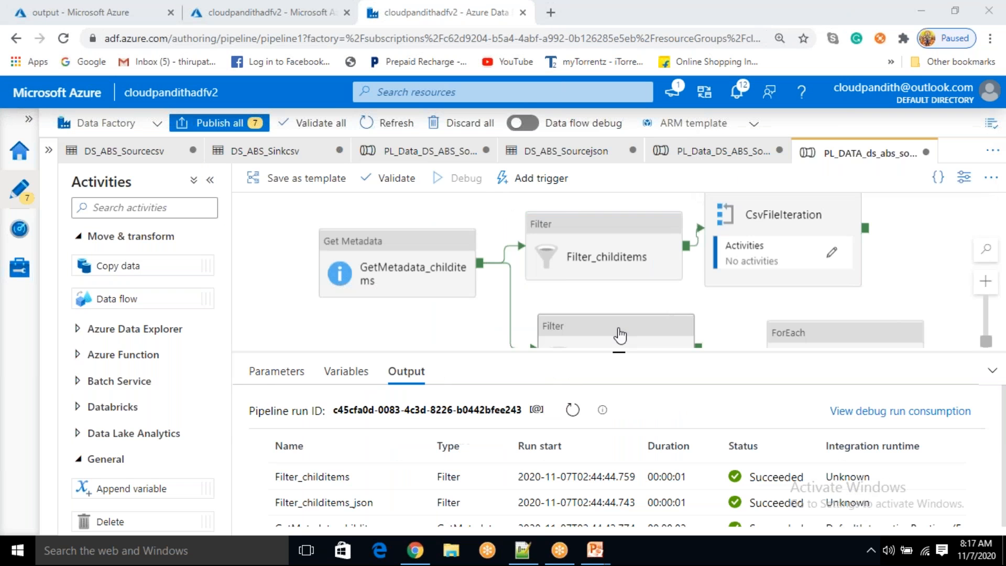
pyautogui.click(571, 428)
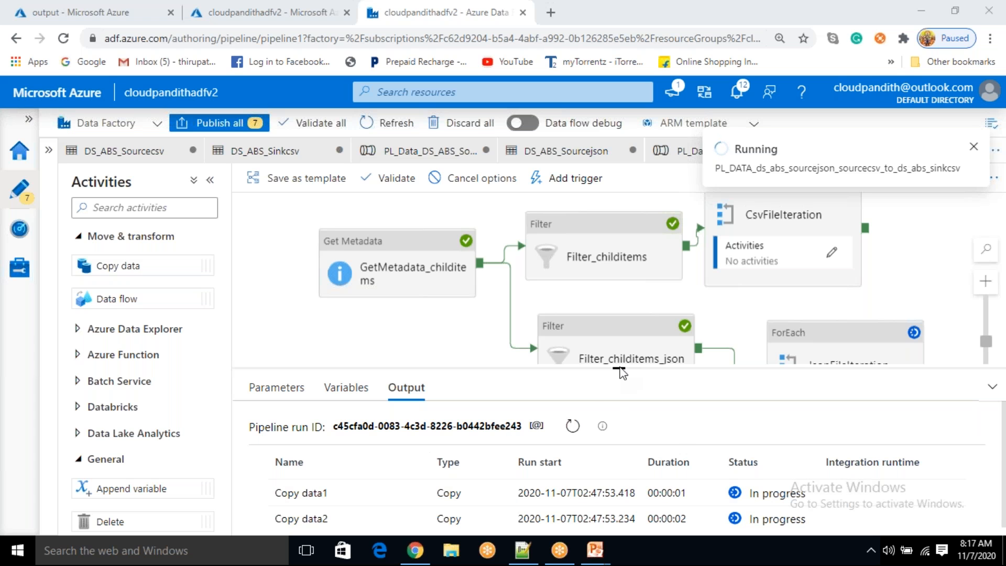
pyautogui.moveTo(613, 367); pyautogui.dragTo(608, 326)
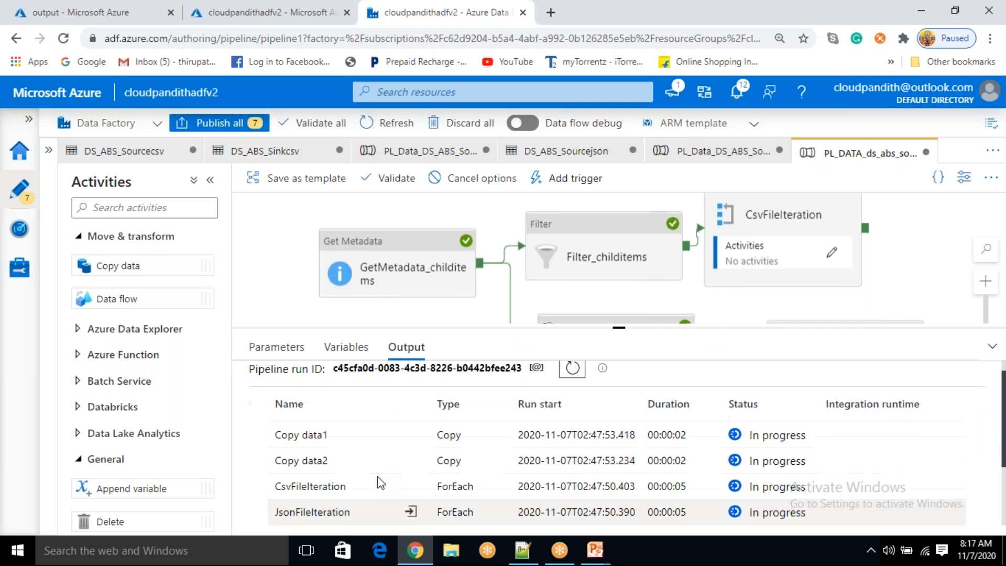
pyautogui.scroll(-3, 327, 472)
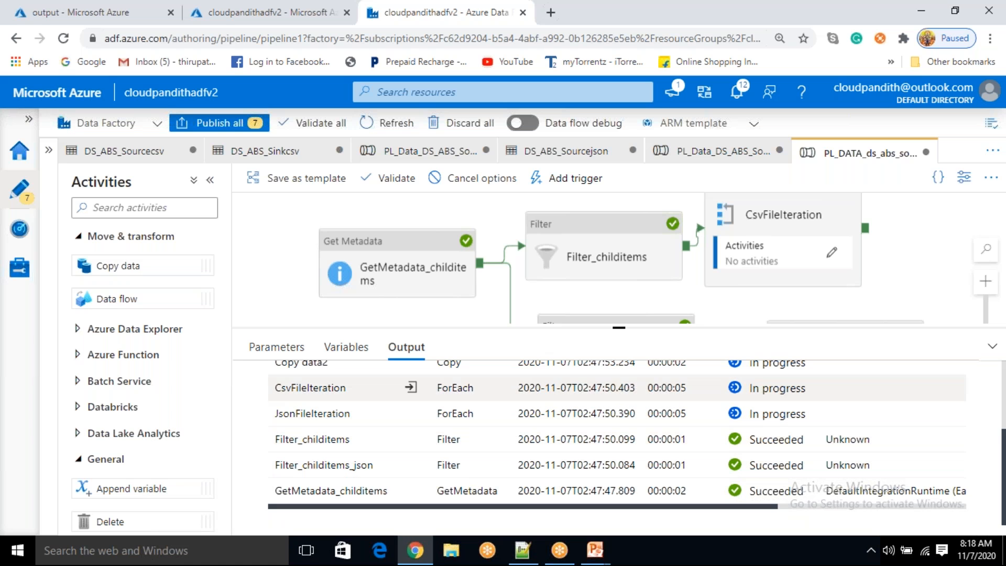
pyautogui.scroll(3, 441, 395)
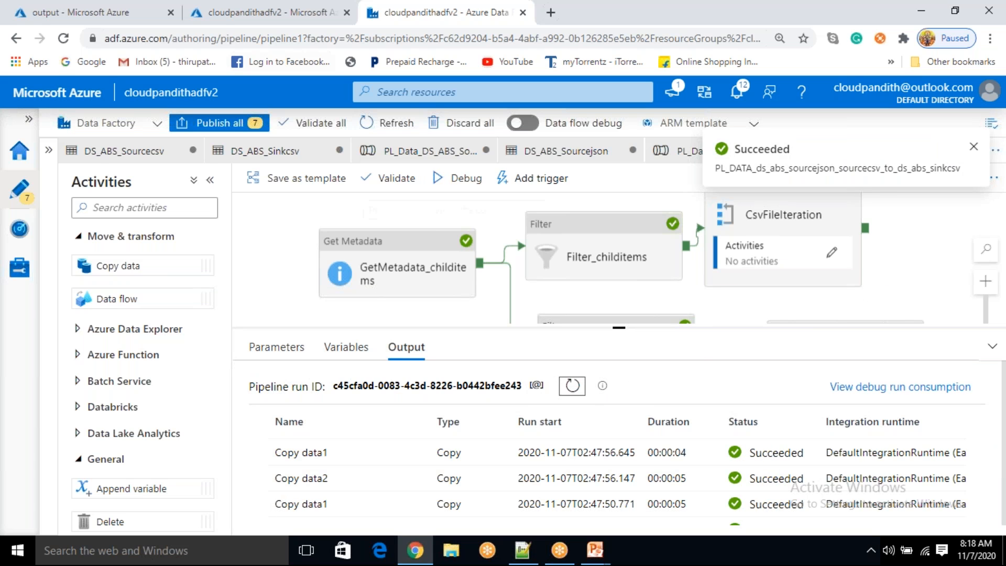
# Refresh the output container in the Azure portal and examine the contents of the copied orders.json blob
pyautogui.click(131, 7)
pyautogui.click(409, 189)
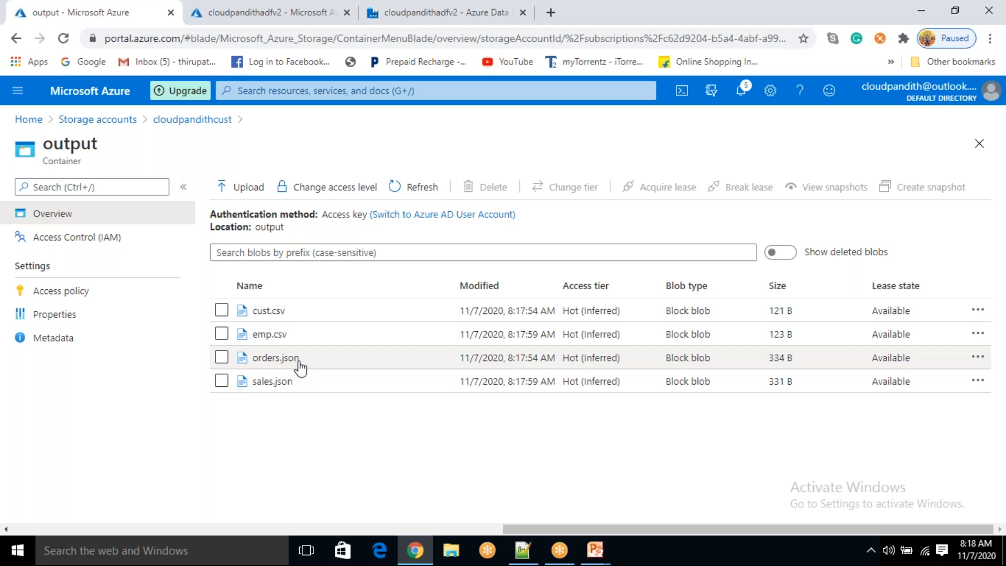
pyautogui.click(296, 361)
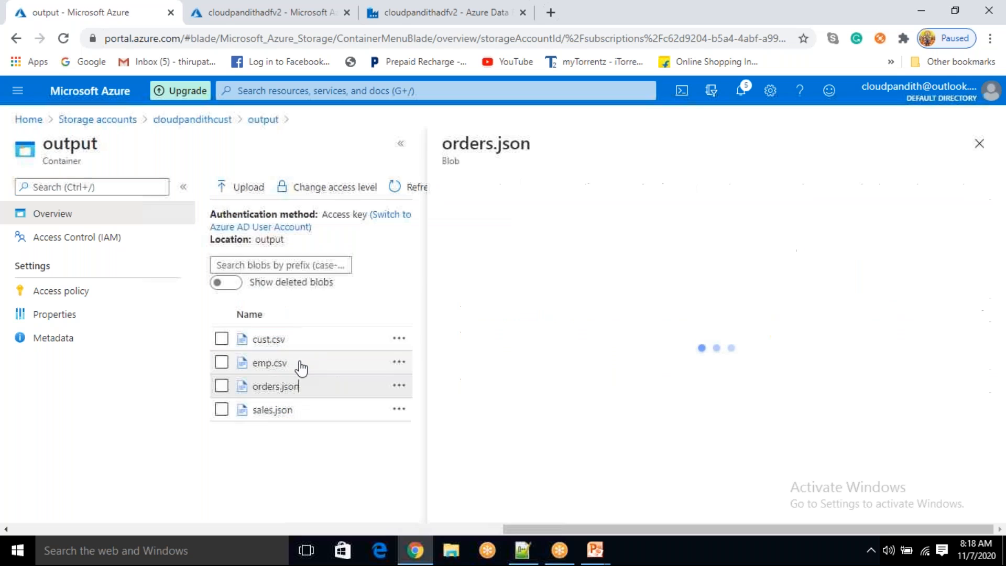
pyautogui.click(634, 222)
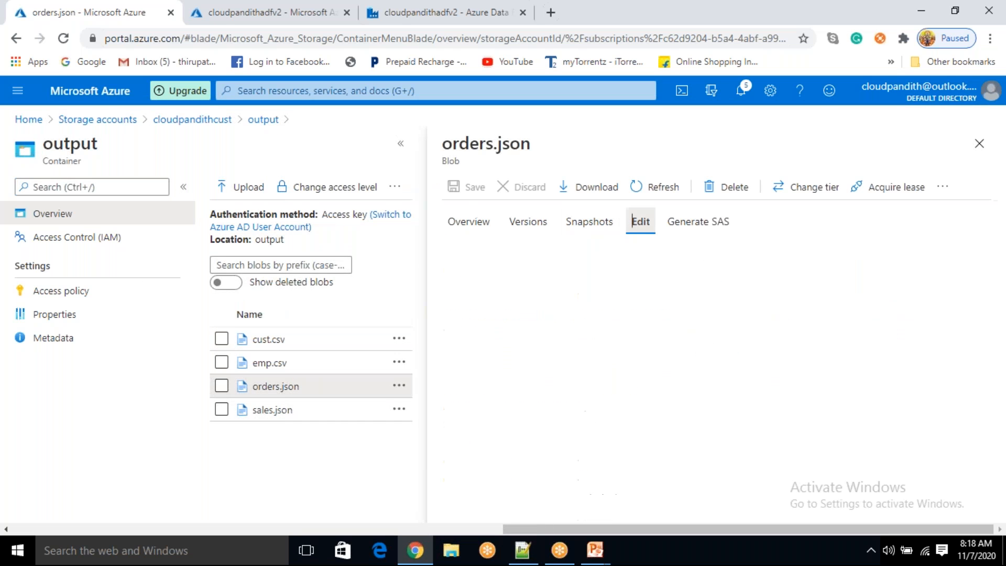
pyautogui.moveTo(775, 348); pyautogui.dragTo(491, 255)
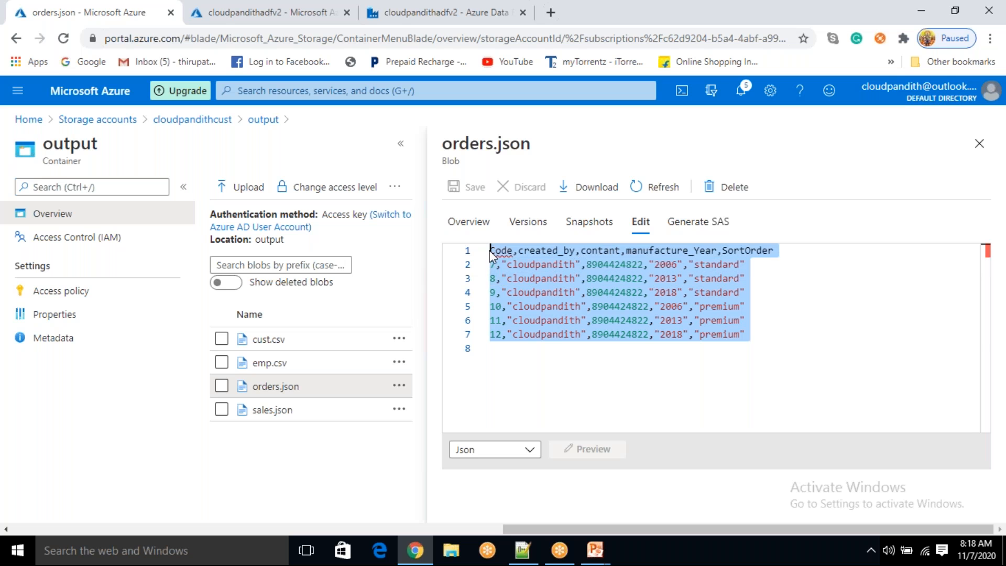
pyautogui.click(775, 343)
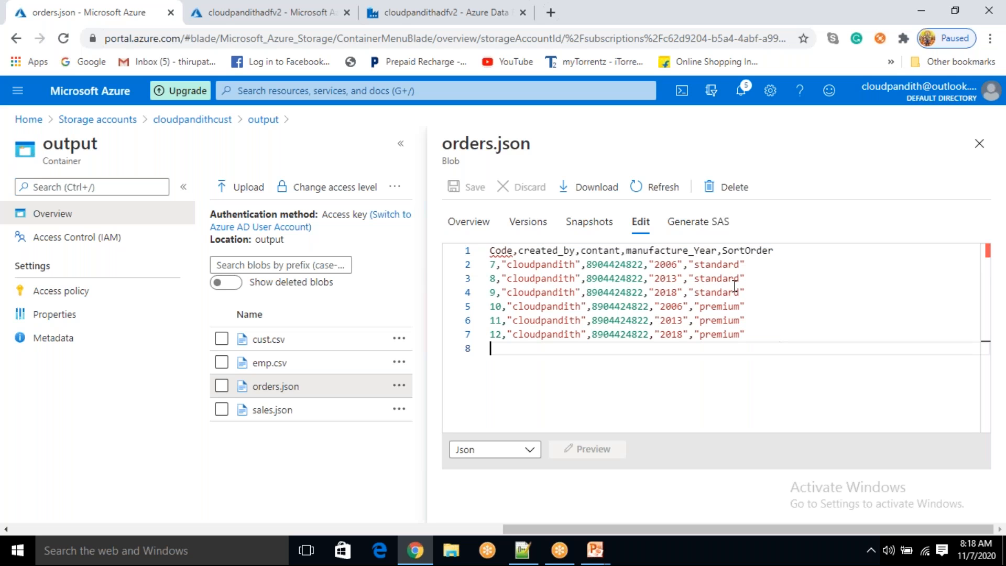
# Close orders.json and examine the contents of the copied sales.json blob in the output container
pyautogui.click(978, 143)
pyautogui.click(306, 381)
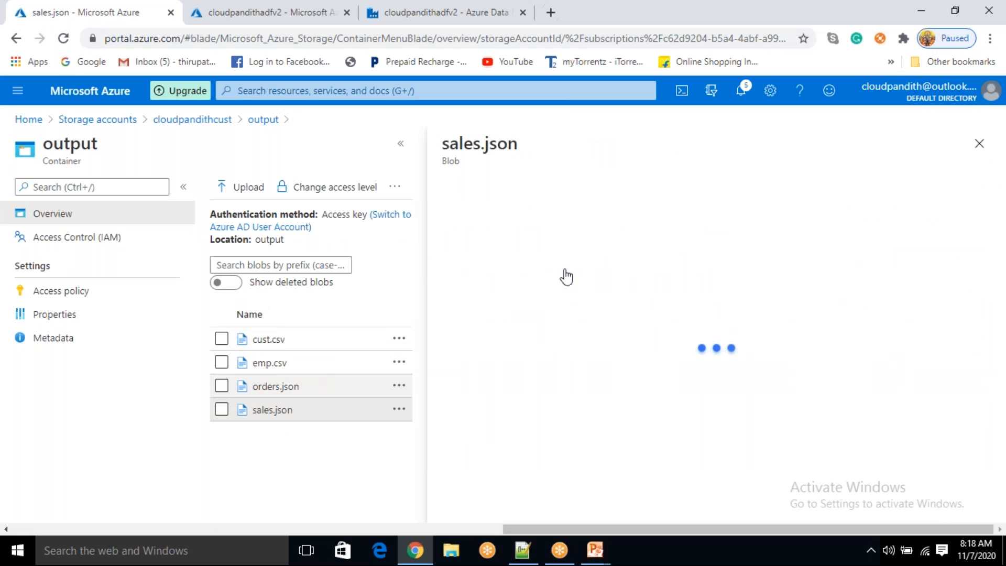
pyautogui.click(640, 223)
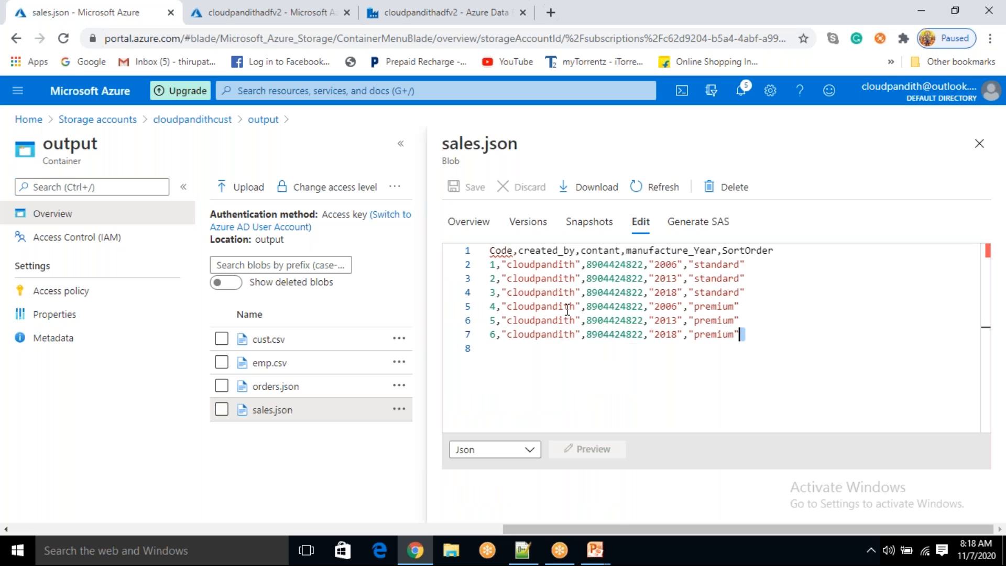
pyautogui.moveTo(770, 343); pyautogui.dragTo(478, 262)
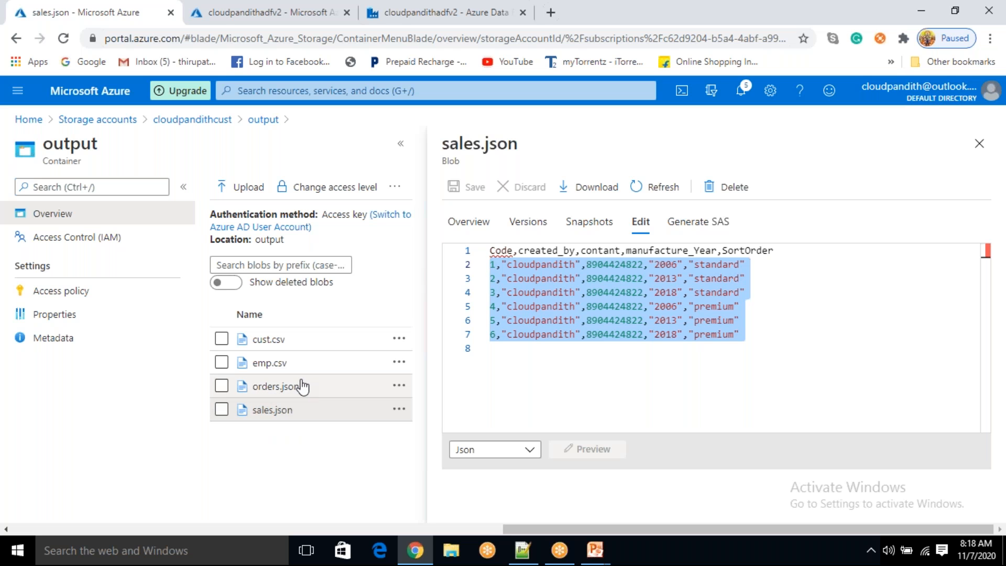
pyautogui.click(977, 142)
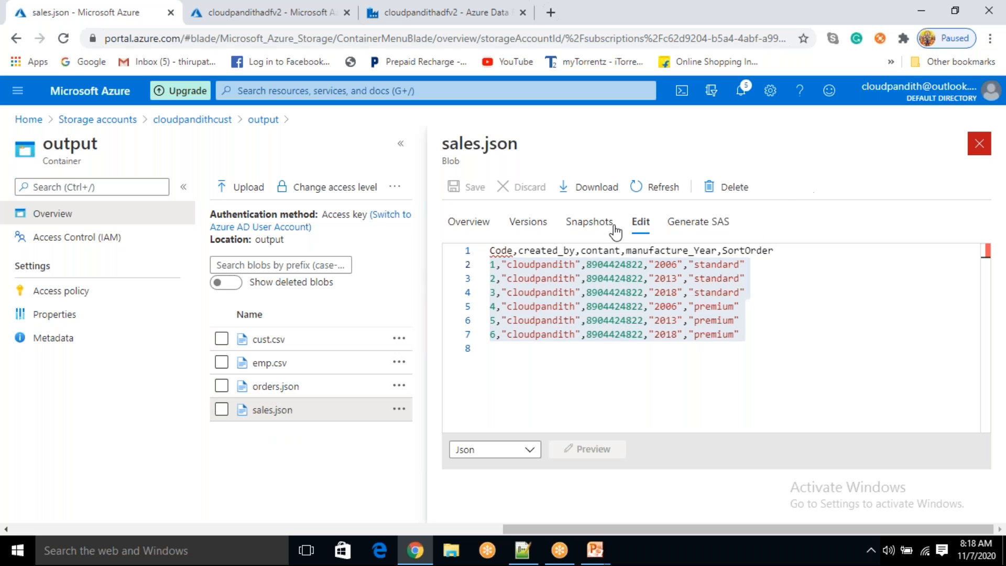
# Close sales.json and delete the cust.csv, emp.csv, orders.json and sales.json blobs from the output container
pyautogui.click(221, 310)
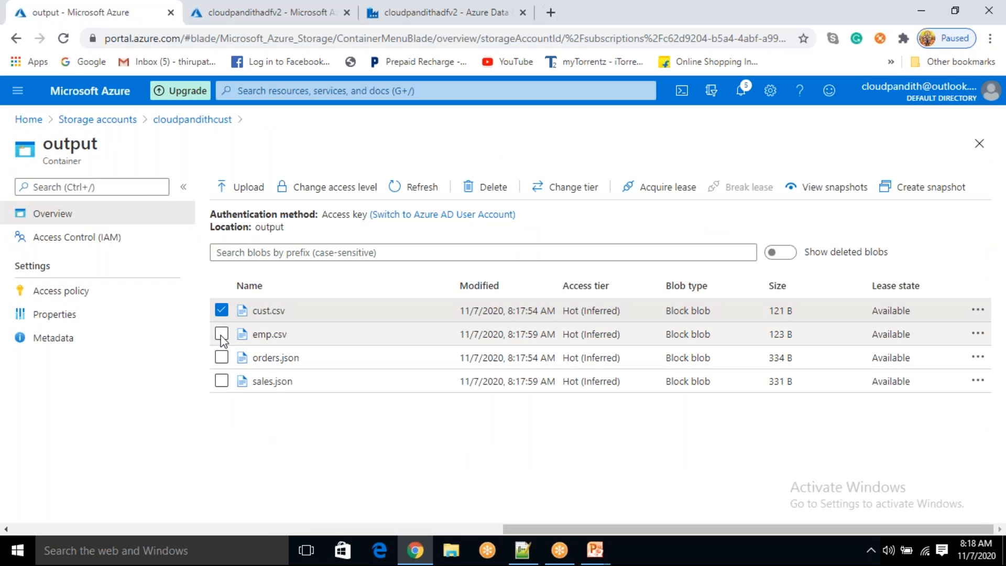
pyautogui.click(221, 334)
pyautogui.click(221, 357)
pyautogui.click(221, 381)
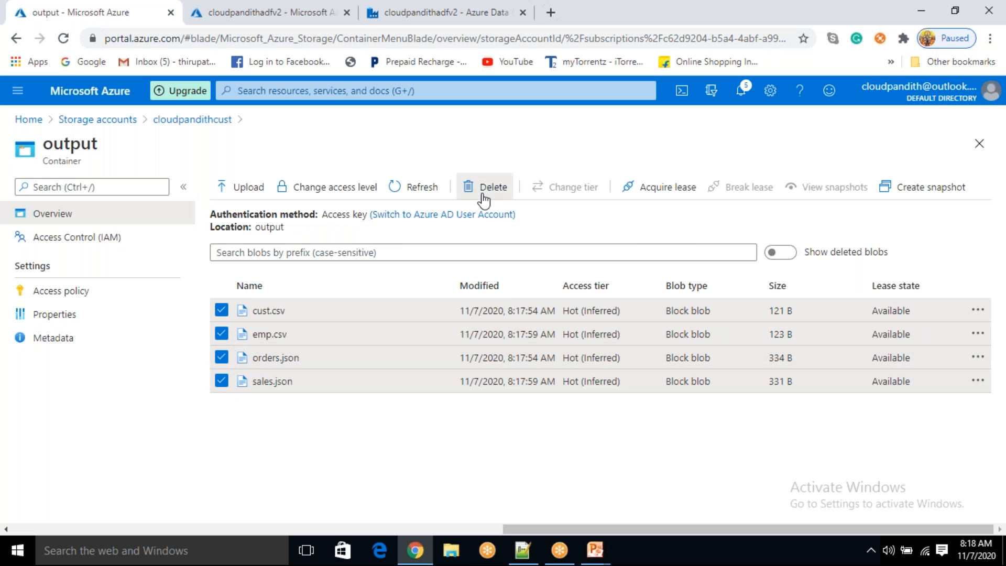
pyautogui.click(481, 188)
pyautogui.click(236, 386)
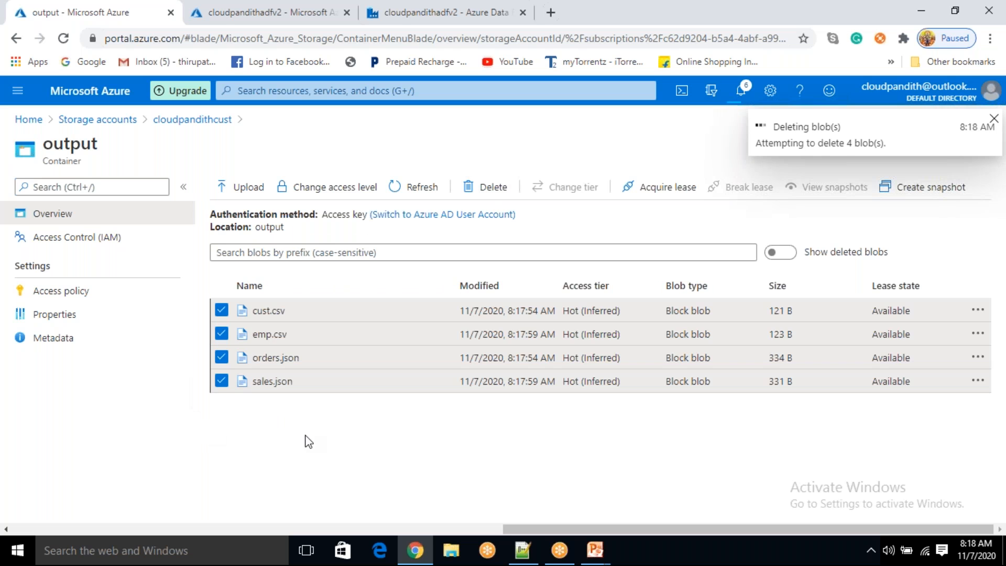
# Switch to Azure Data Factory and open the sink settings of Copy data2 inside the JsonFileIteration ForEach activity
pyautogui.click(400, 23)
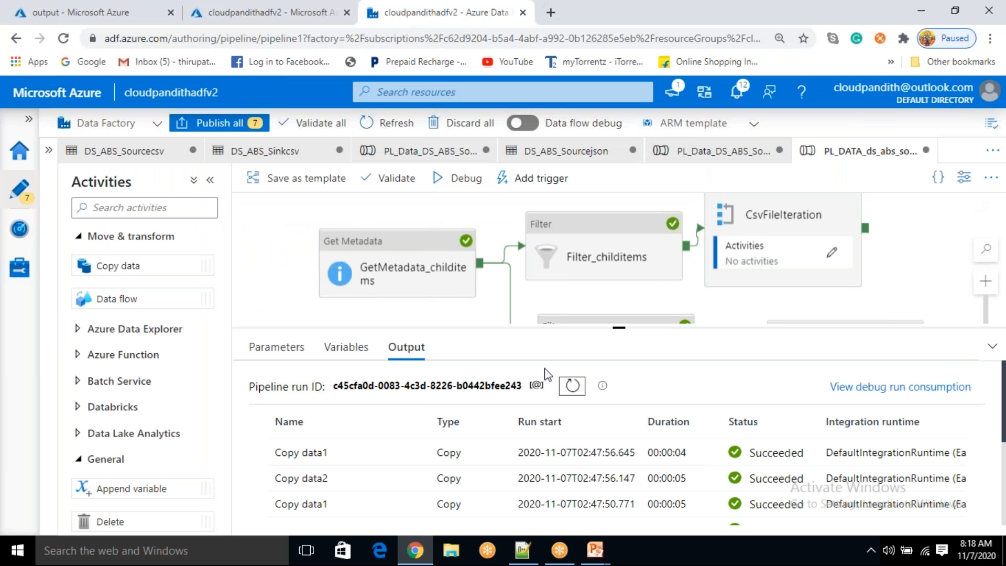
pyautogui.moveTo(696, 290); pyautogui.dragTo(582, 245)
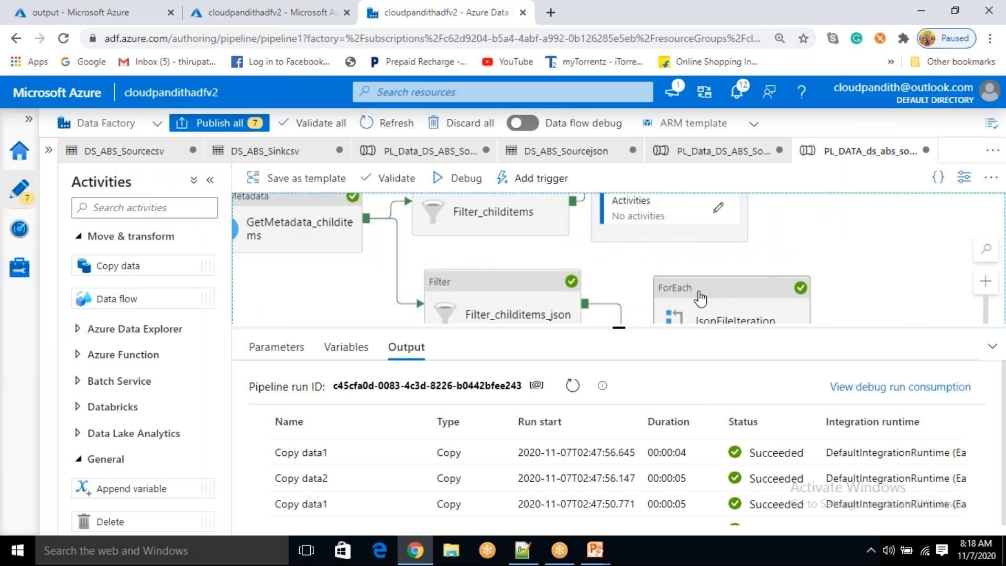
pyautogui.click(700, 298)
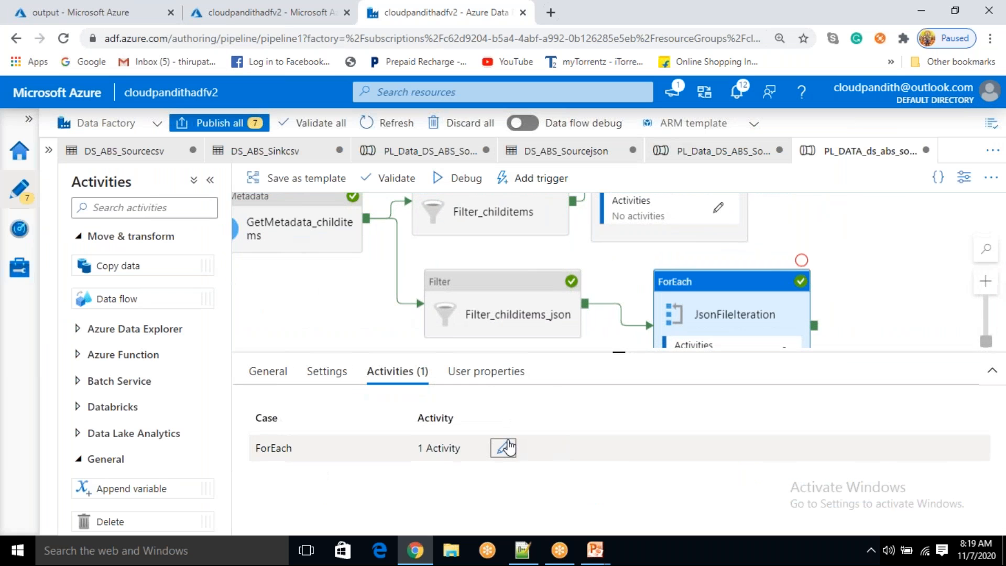
pyautogui.click(502, 447)
pyautogui.click(606, 240)
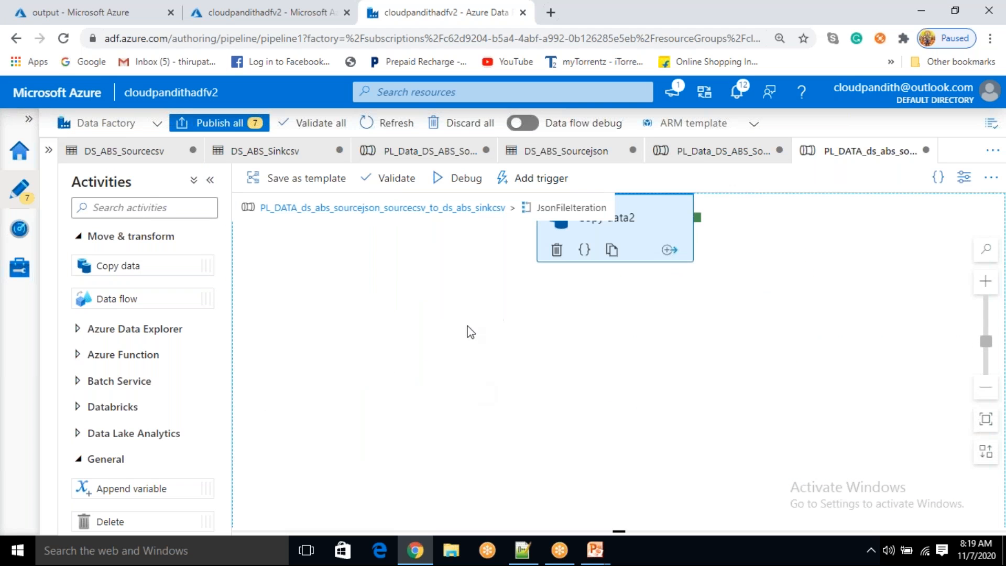
pyautogui.click(330, 372)
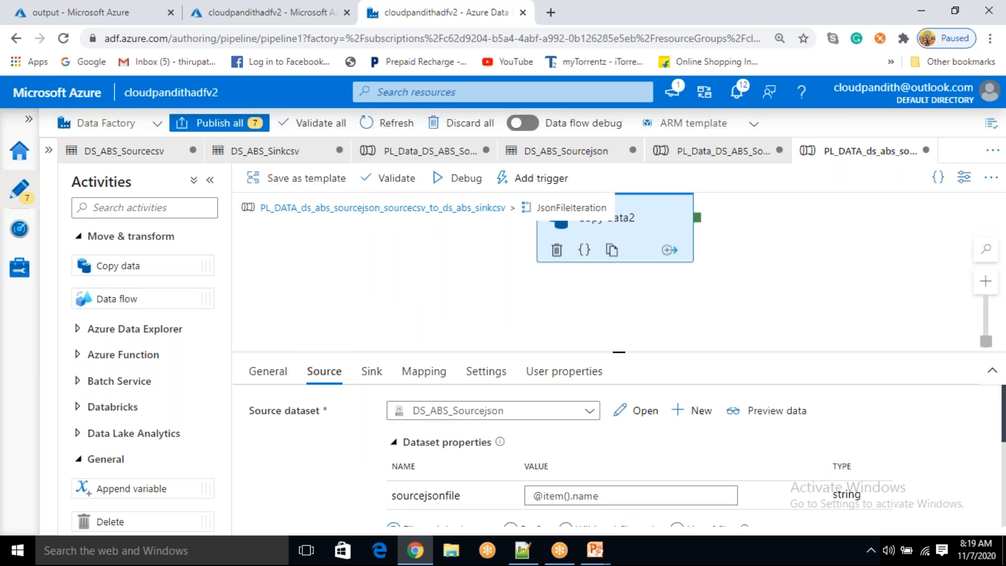
pyautogui.click(371, 372)
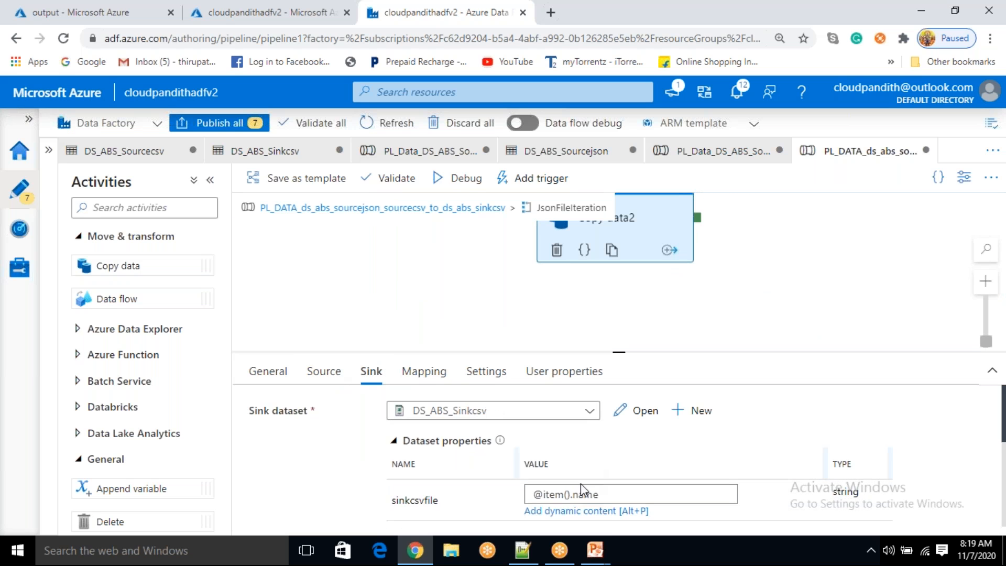
pyautogui.click(548, 498)
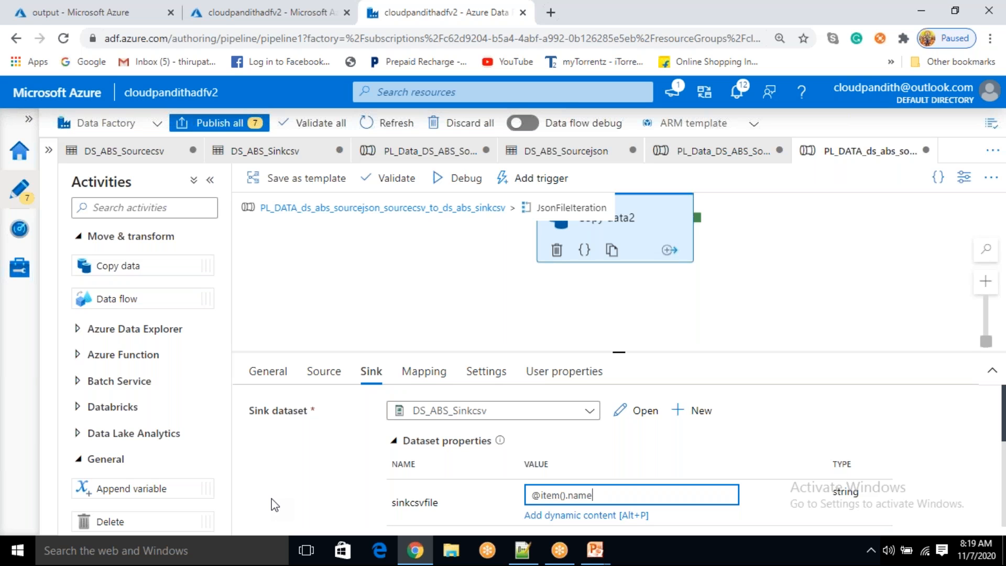
pyautogui.click(579, 516)
pyautogui.click(560, 251)
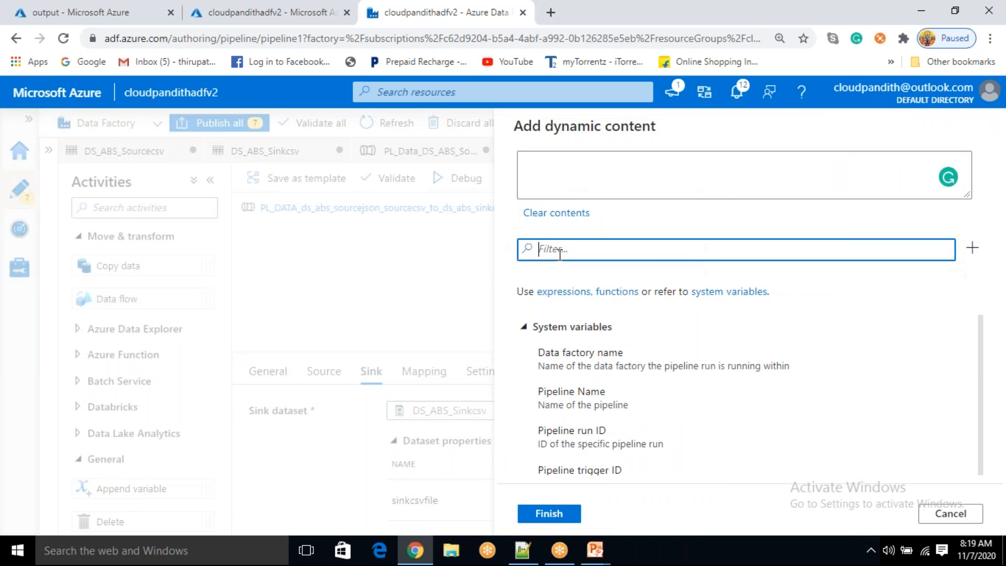
pyautogui.write('replace')
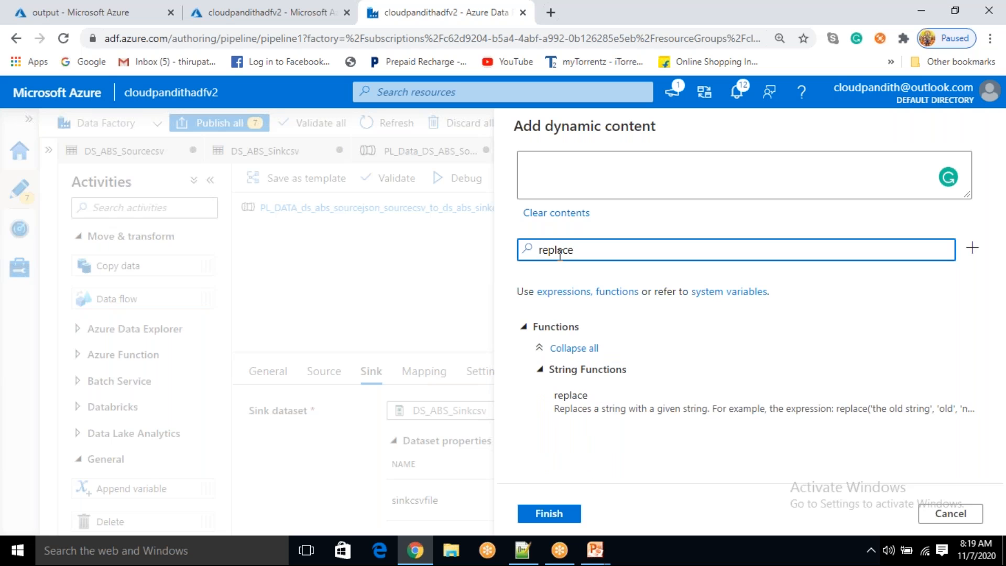
pyautogui.click(606, 409)
pyautogui.write('@it')
pyautogui.press('BackSpace')
pyautogui.press('BackSpace')
pyautogui.press('BackSpace')
pyautogui.write('it')
pyautogui.write('.name,')
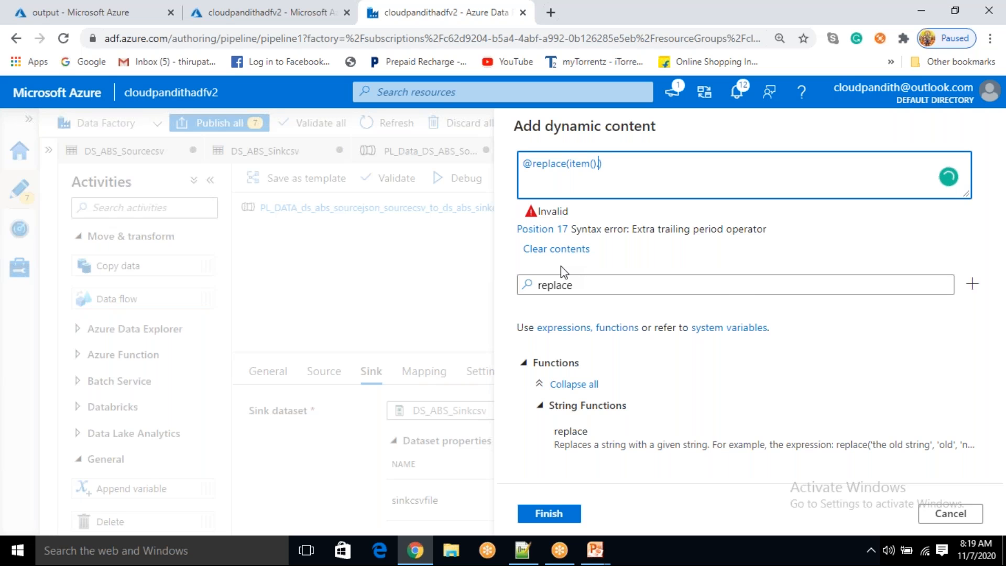
pyautogui.write("'.json'")
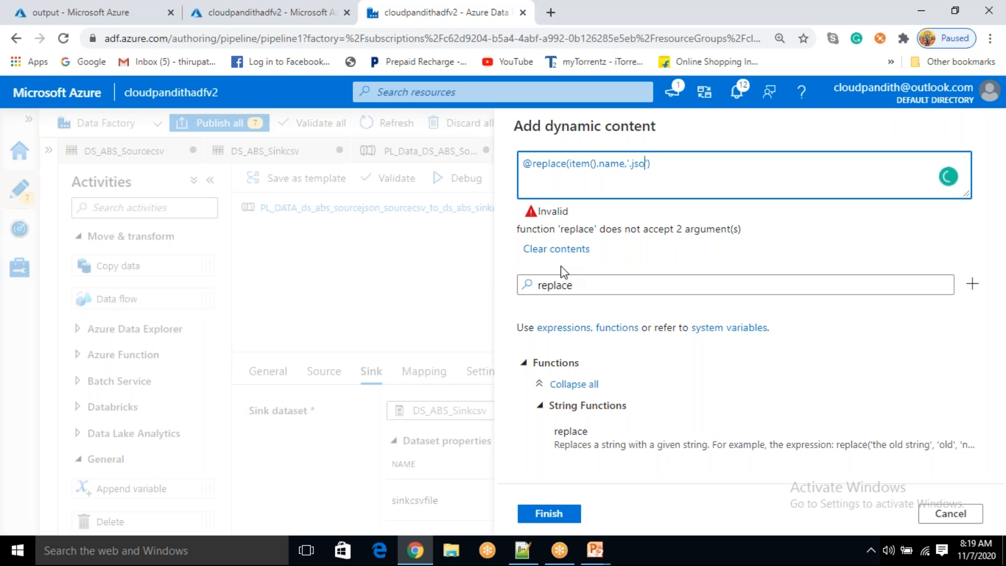
pyautogui.write(",'")
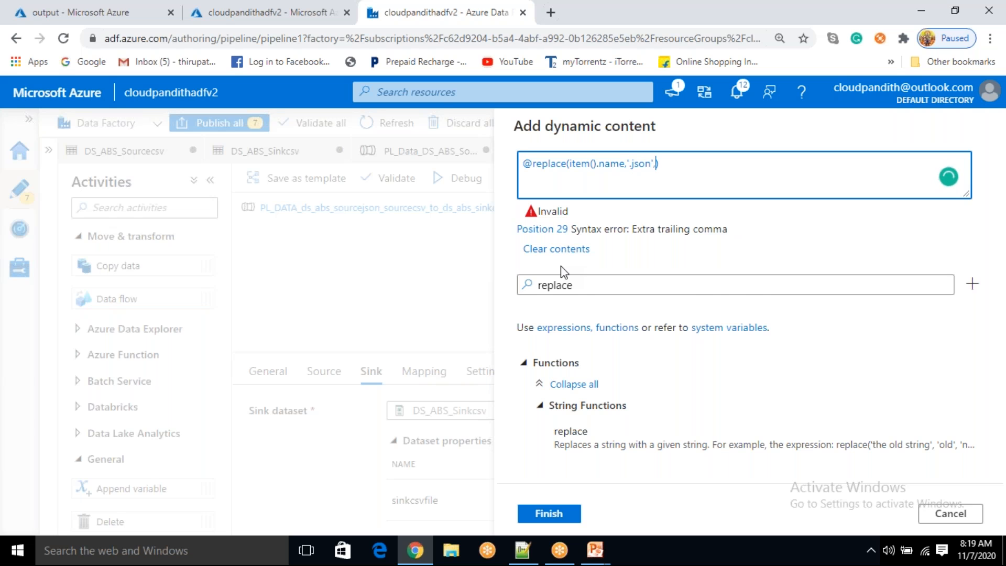
pyautogui.write('.csv')
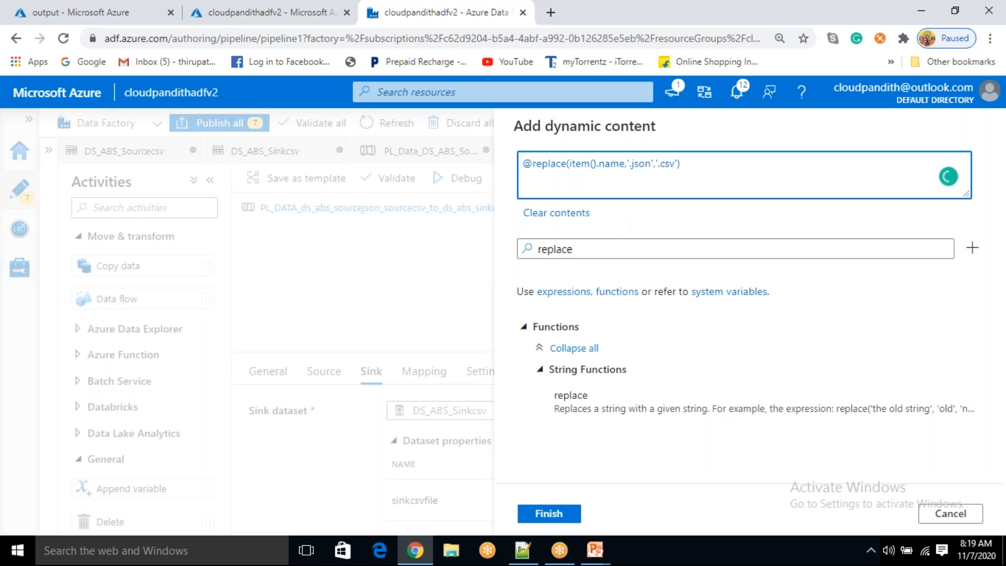
pyautogui.click(550, 515)
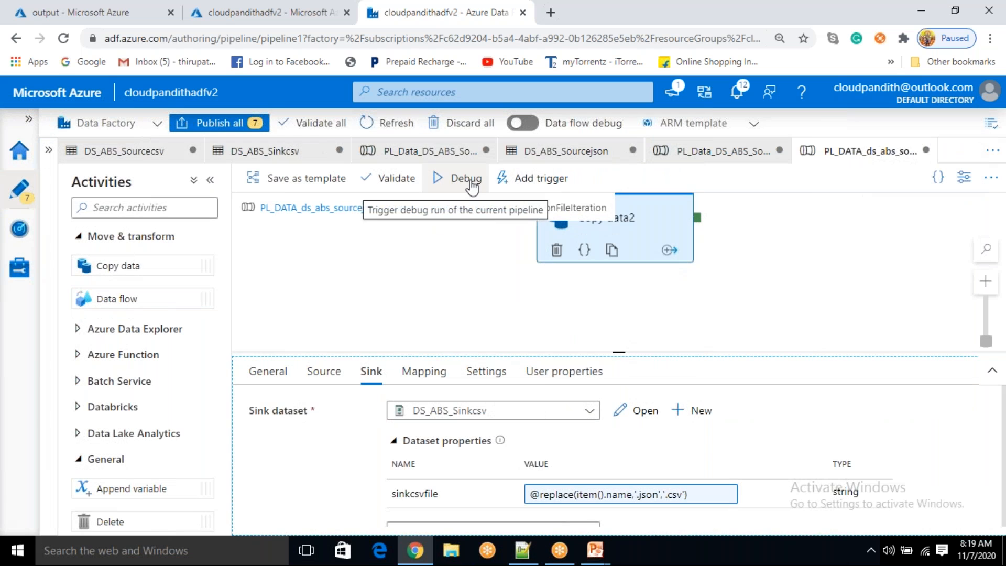
# Debug the pipeline, refresh the output container in the Azure portal, and monitor the activity runs back in Azure Data Factory
pyautogui.click(468, 180)
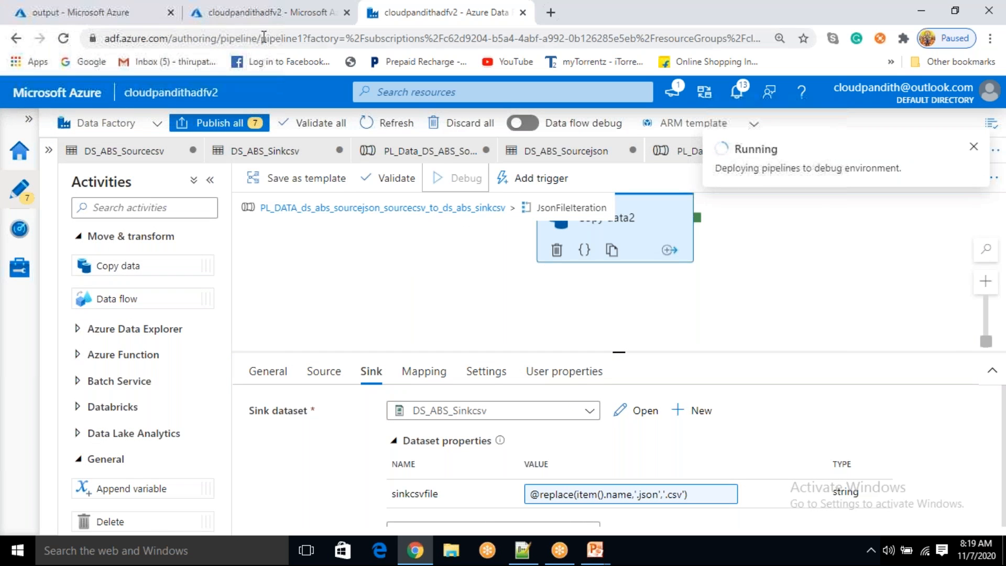
pyautogui.click(79, 12)
pyautogui.click(420, 189)
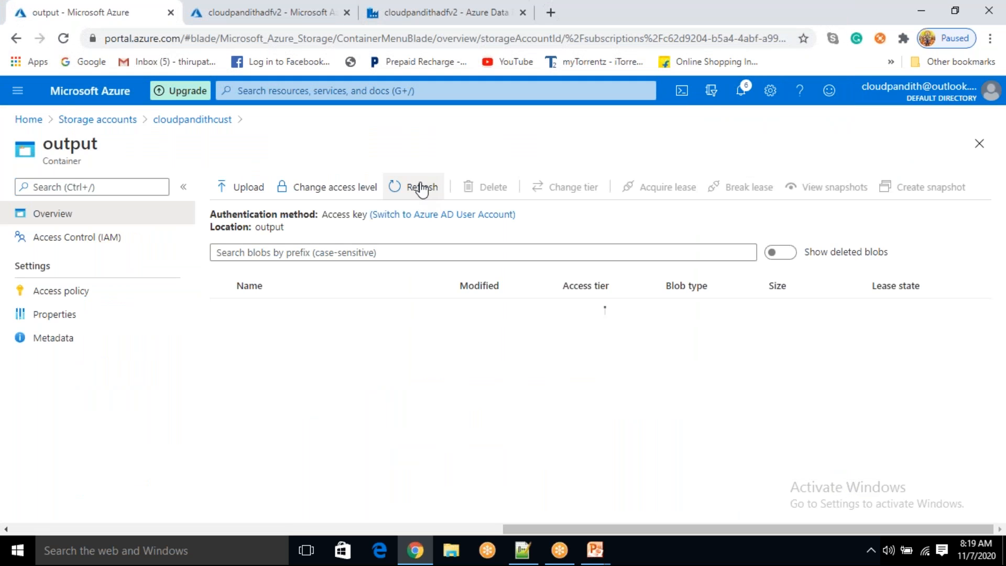
pyautogui.click(439, 21)
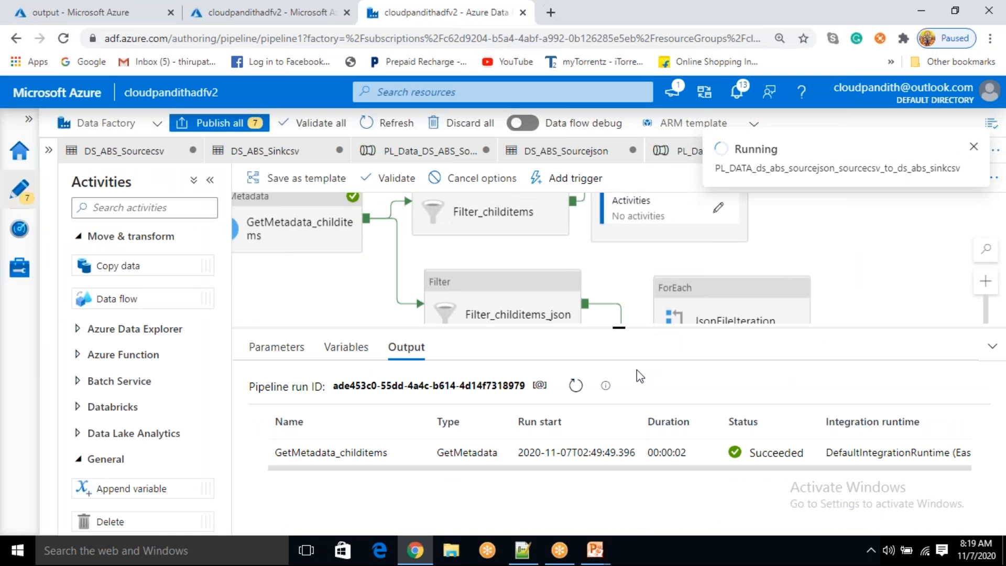
pyautogui.click(575, 387)
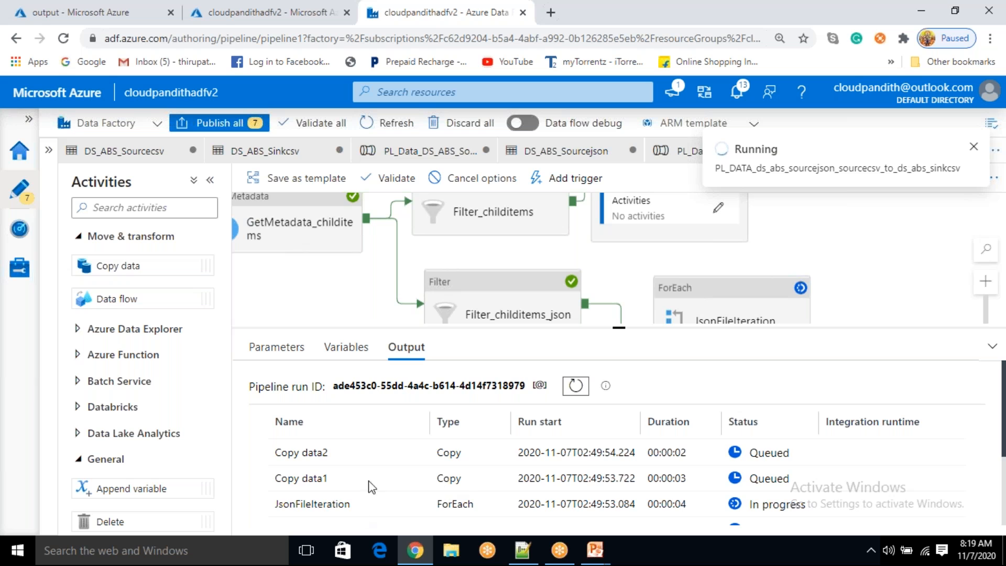
pyautogui.scroll(-1, 370, 466)
pyautogui.scroll(-2, 369, 462)
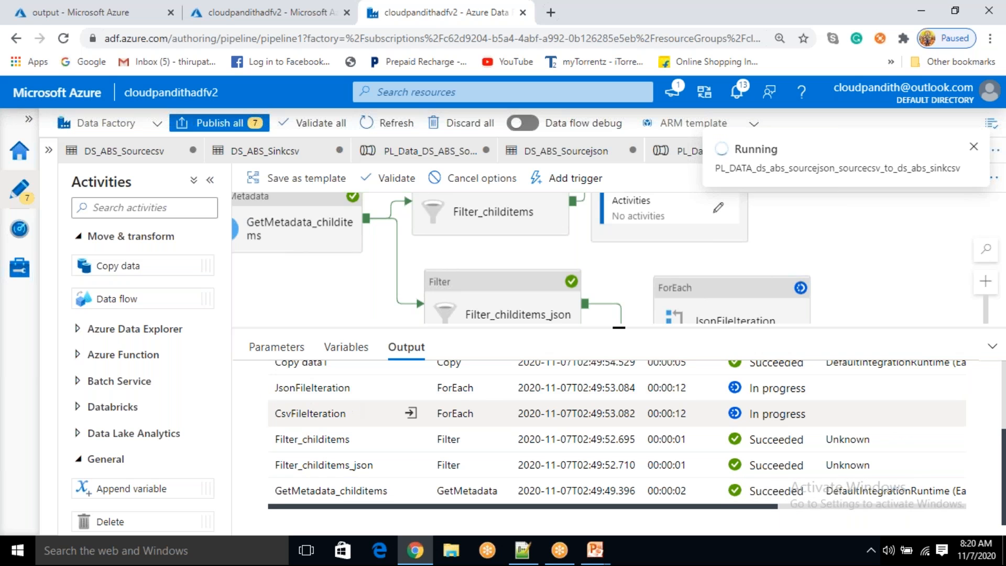
pyautogui.moveTo(330, 456)
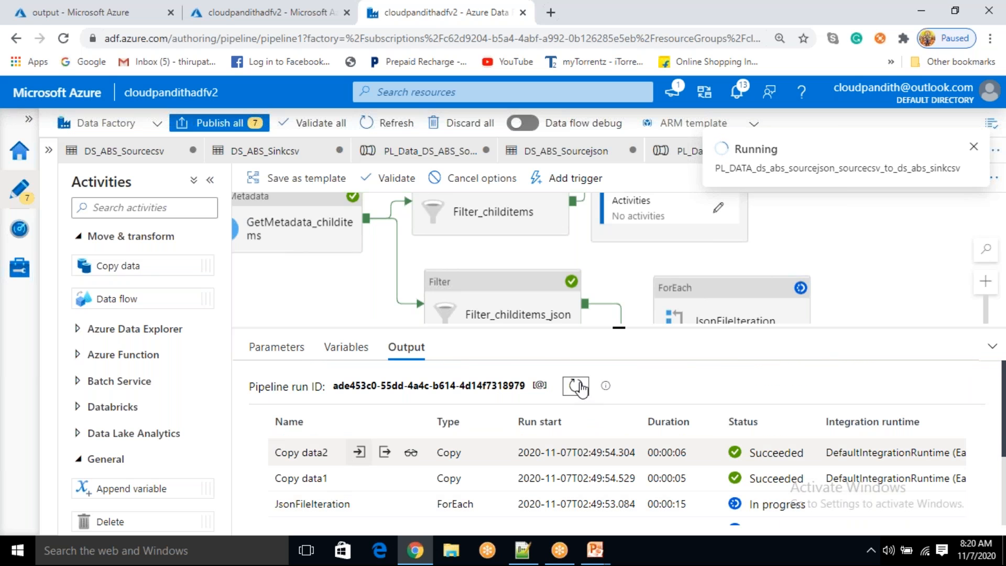
pyautogui.click(575, 386)
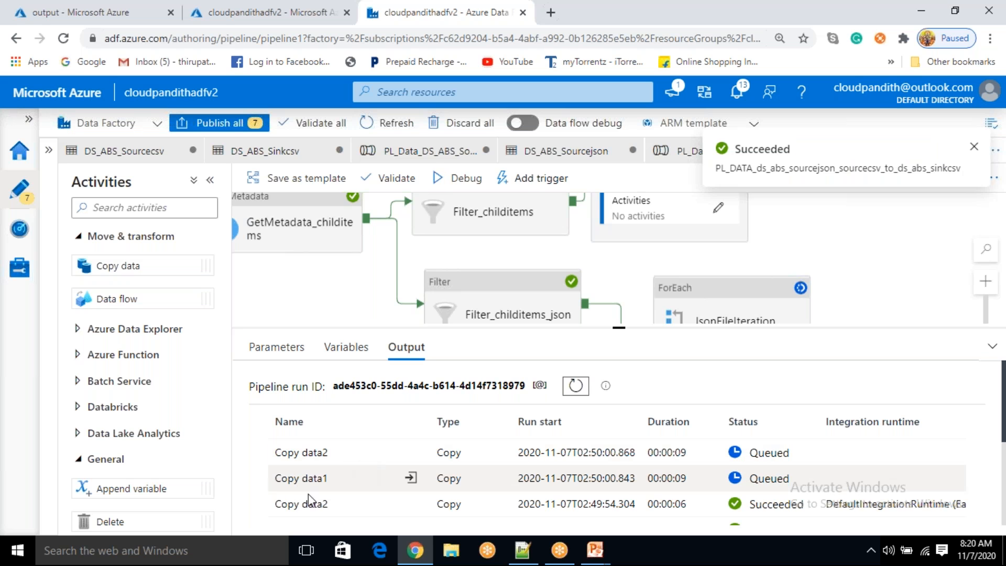
pyautogui.scroll(-2, 325, 477)
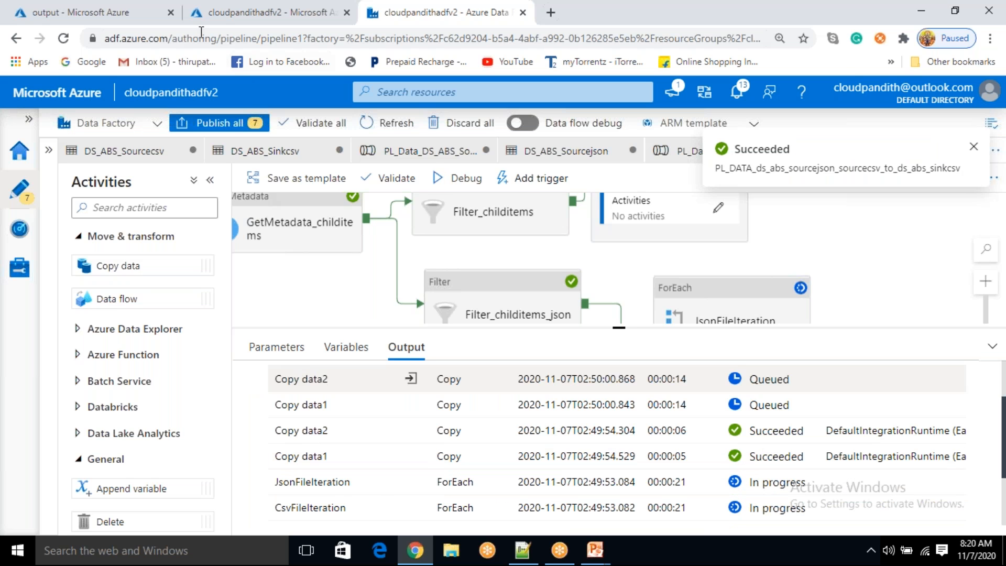
# Switch to the Azure portal, refresh the output container and examine the contents of the sales.csv blob before closing it
pyautogui.click(124, 16)
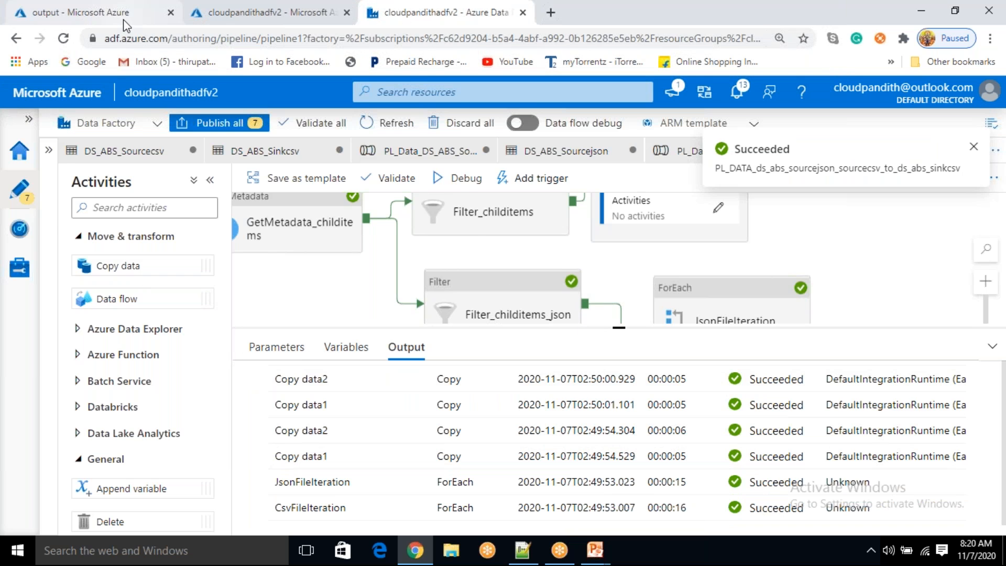
pyautogui.click(421, 192)
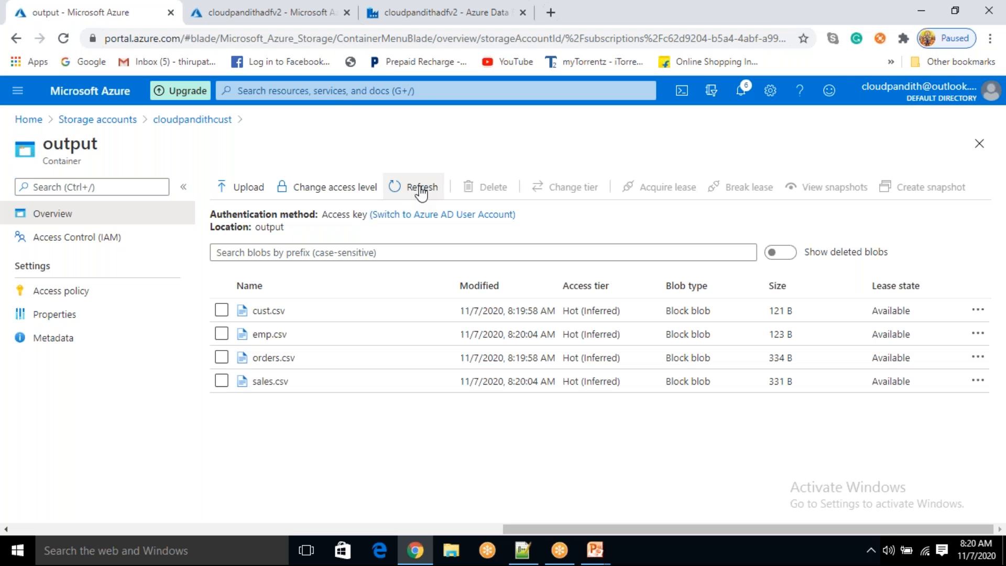
pyautogui.click(302, 386)
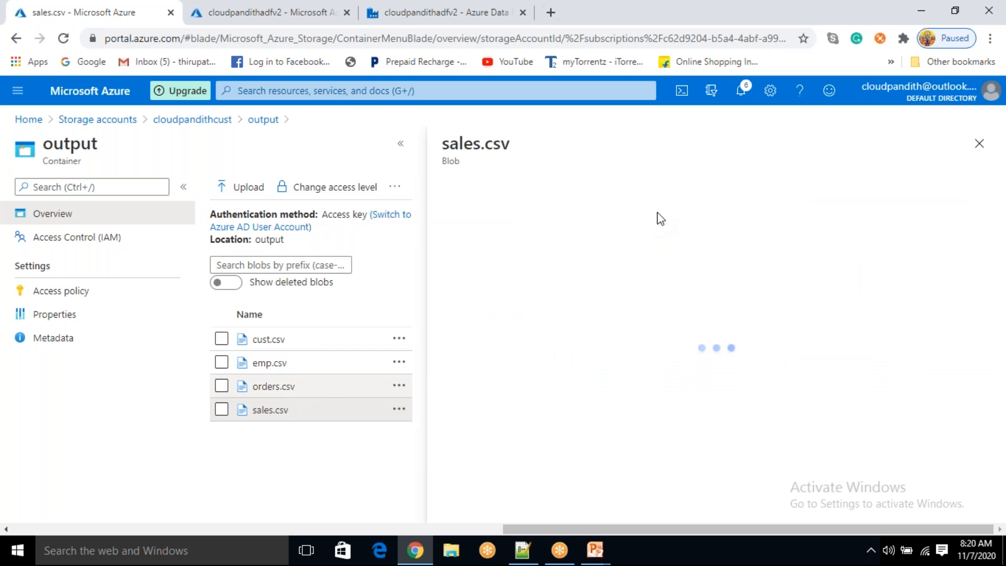
pyautogui.click(643, 224)
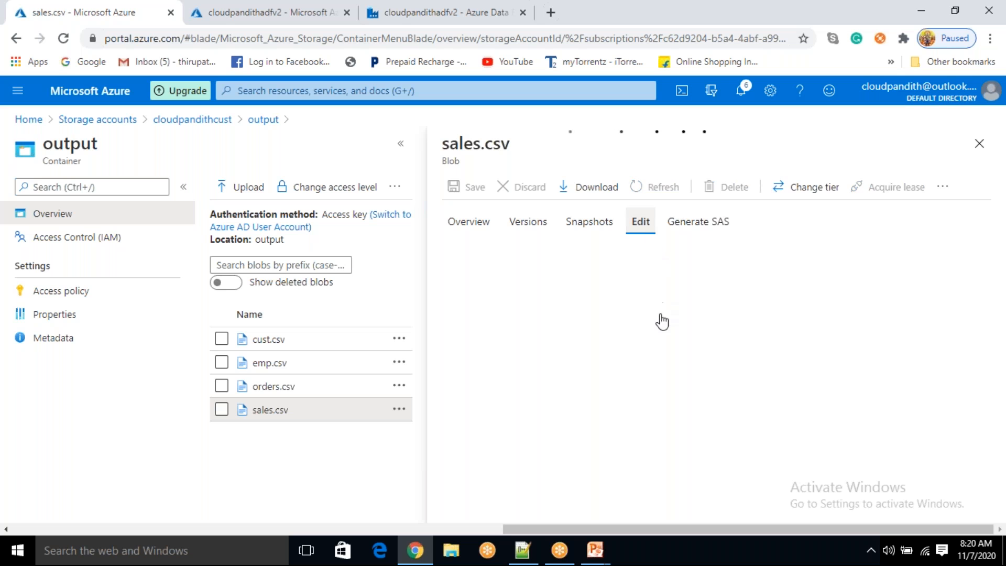
pyautogui.moveTo(756, 335); pyautogui.dragTo(487, 249)
pyautogui.click(547, 368)
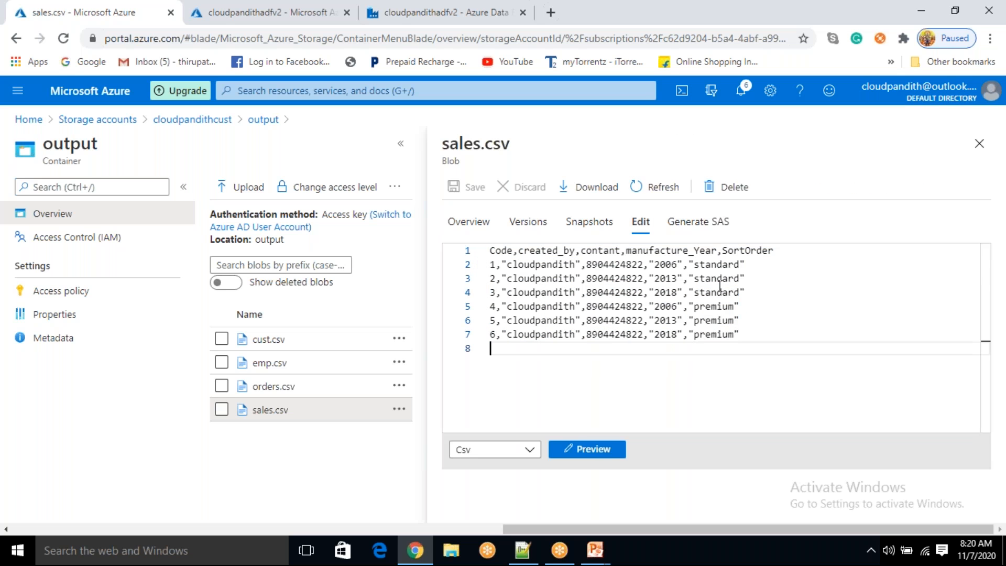
pyautogui.click(979, 143)
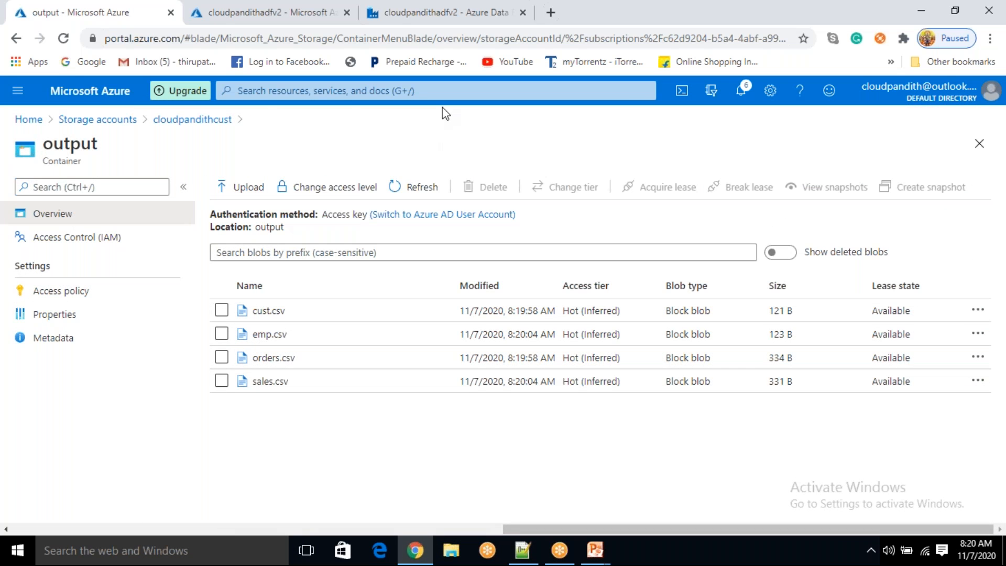
# Switch back to Azure Data Factory and enlarge the pipeline canvas to review the csv and json branches
pyautogui.click(466, 21)
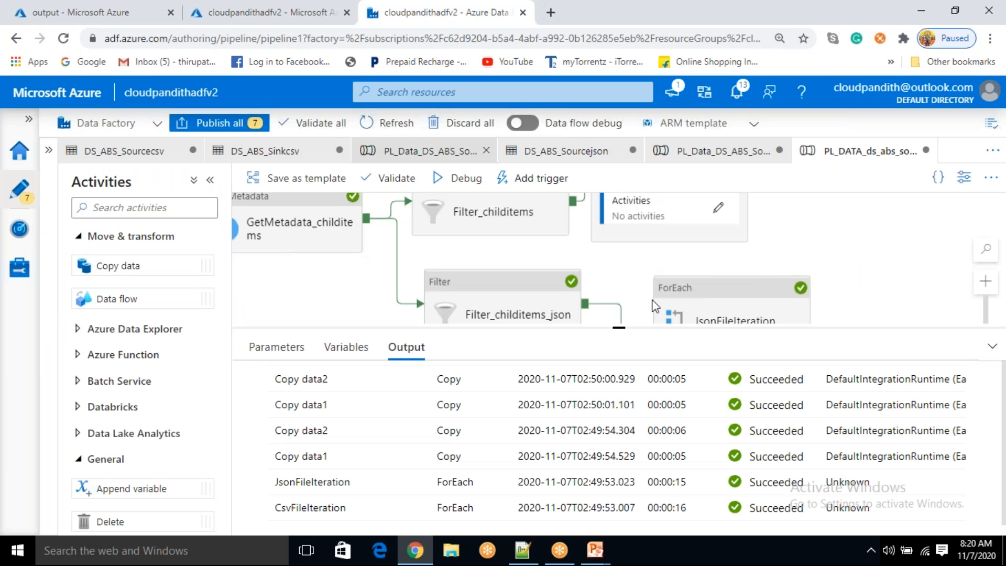
pyautogui.moveTo(619, 328); pyautogui.dragTo(620, 420)
pyautogui.moveTo(413, 353); pyautogui.dragTo(474, 382)
pyautogui.moveTo(431, 343); pyautogui.dragTo(424, 364)
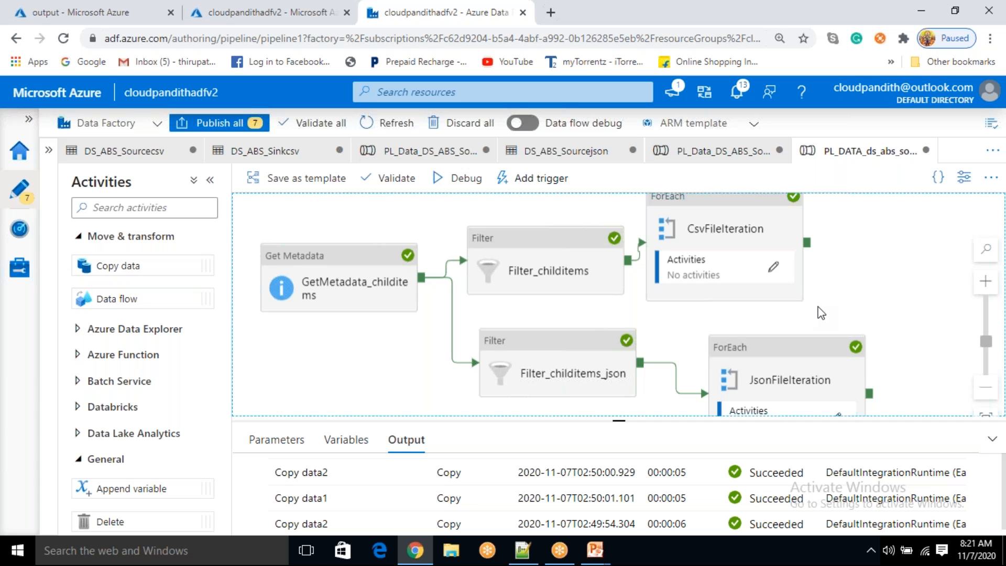
pyautogui.moveTo(707, 320); pyautogui.dragTo(699, 323)
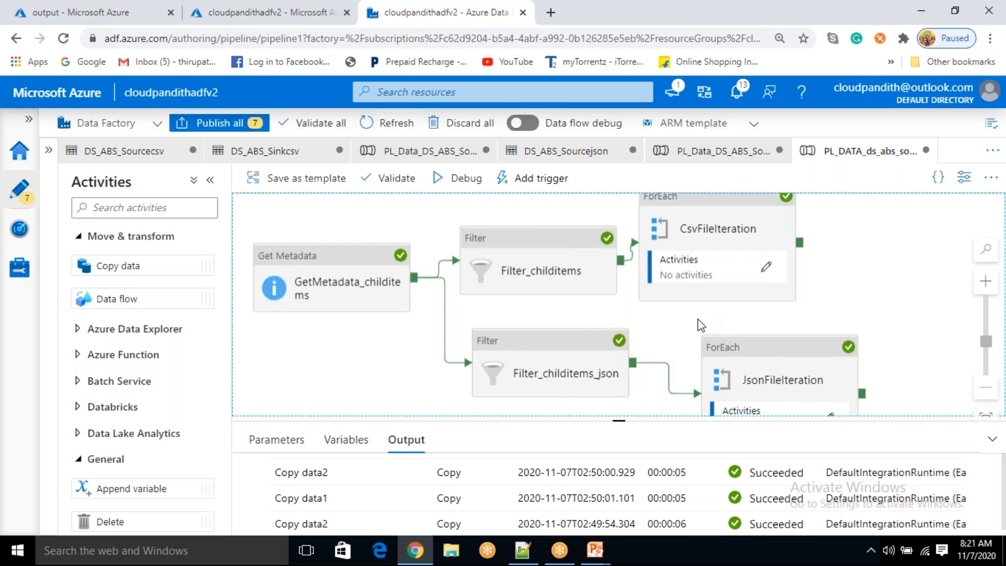
pyautogui.click(702, 18)
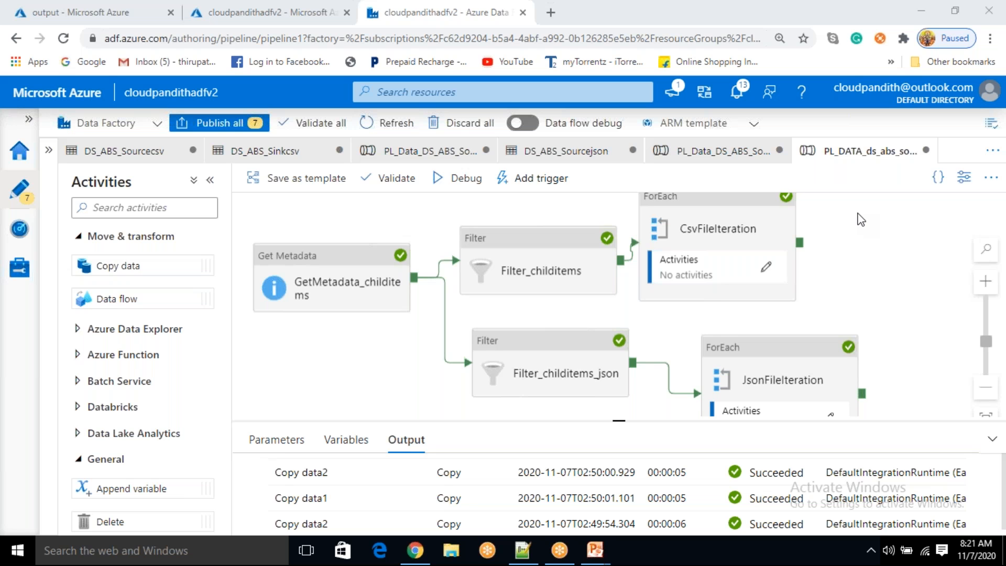
# Switch to Notepad++ and write the line for i in [1,2,3,4] in the empty metadata.csv file
pyautogui.click(532, 547)
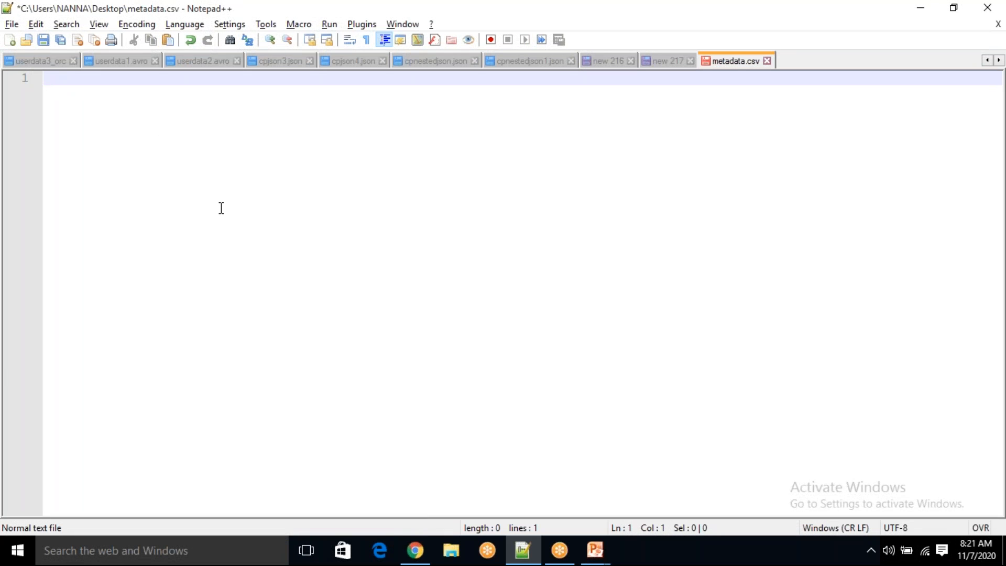
pyautogui.write('for i in [1,2,34')
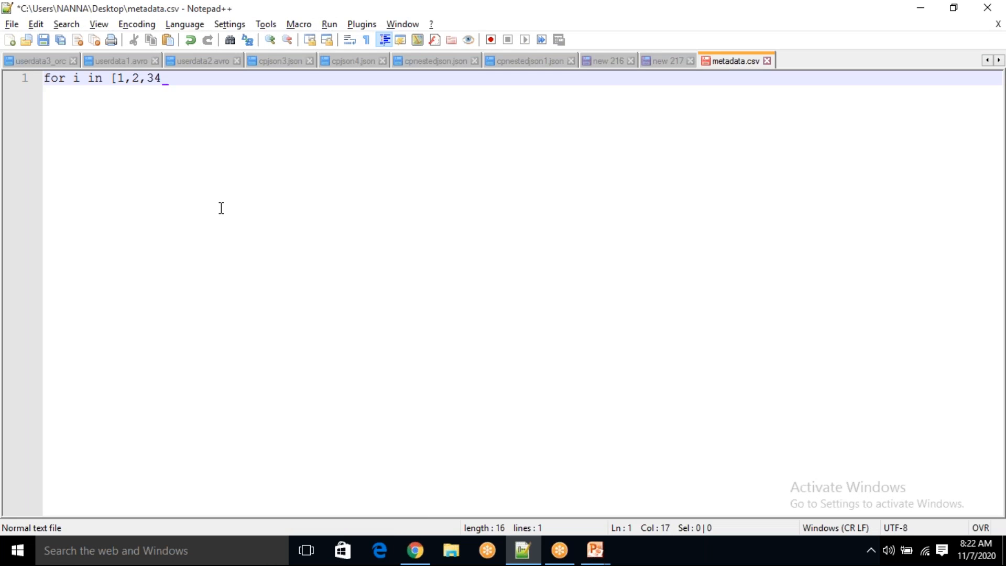
pyautogui.write(',4]')
pyautogui.press('Return')
pyautogui.press('Return')
# Write the loop header for(int i=0;i<10;i++){ on the third line and start an indented line below it
pyautogui.write('for')
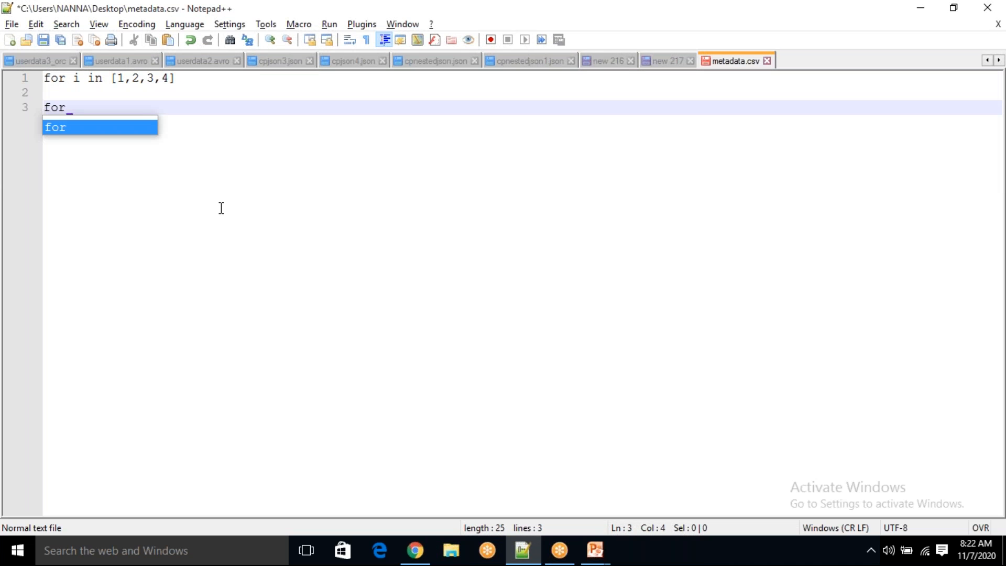
pyautogui.write('(int i')
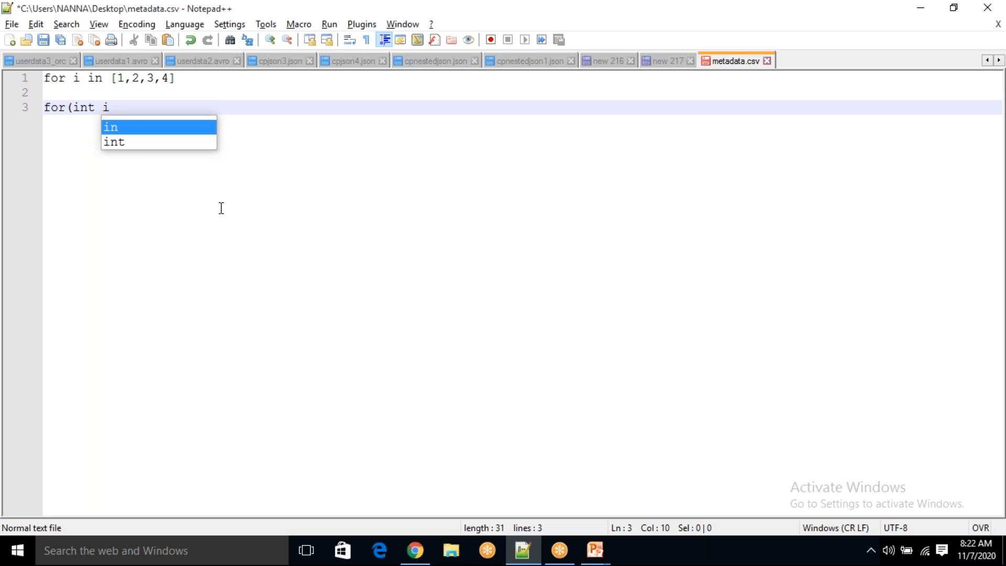
pyautogui.write('=0;i<1=')
pyautogui.press('BackSpace')
pyautogui.press('Insert')
pyautogui.write('0;')
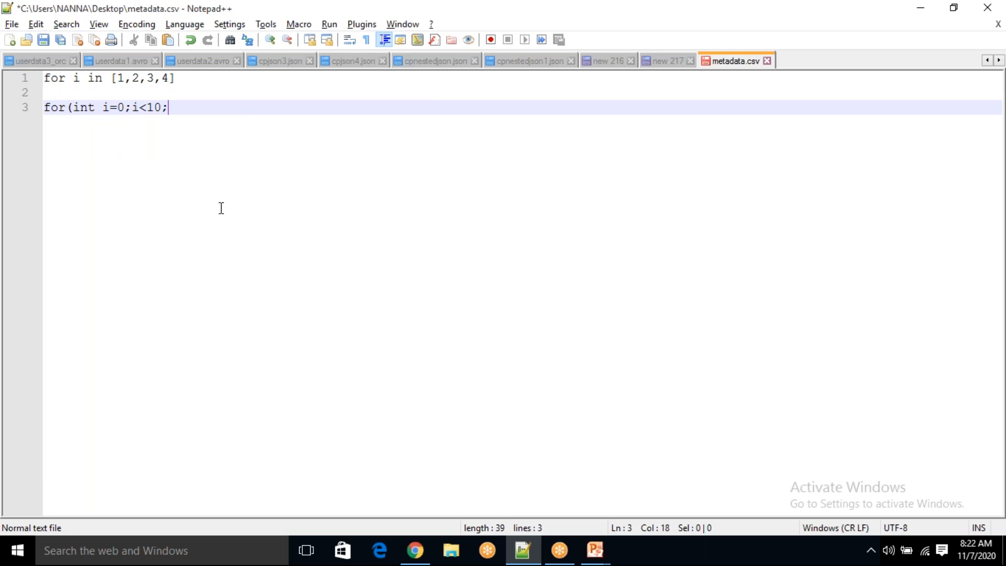
pyautogui.write('i++')
pyautogui.press('BackSpace')
pyautogui.write('){')
pyautogui.press('Return')
pyautogui.press('Tab')
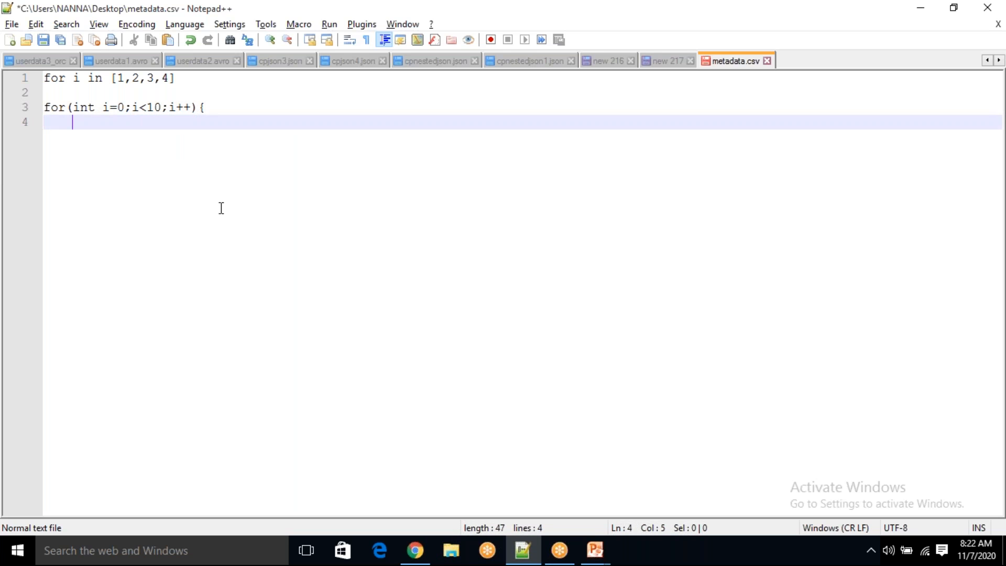
# Close the for loop with a } on its own line and leave blank lines below it
pyautogui.doubleClick(102, 108)
pyautogui.click(128, 135)
pyautogui.write('}')
pyautogui.press('Left')
pyautogui.press('Return')
pyautogui.press('Up')
pyautogui.press('Down')
pyautogui.press('Right')
pyautogui.press('Return')
pyautogui.press('Return')
pyautogui.press('Return')
pyautogui.press('BackSpace')
pyautogui.press('BackSpace')
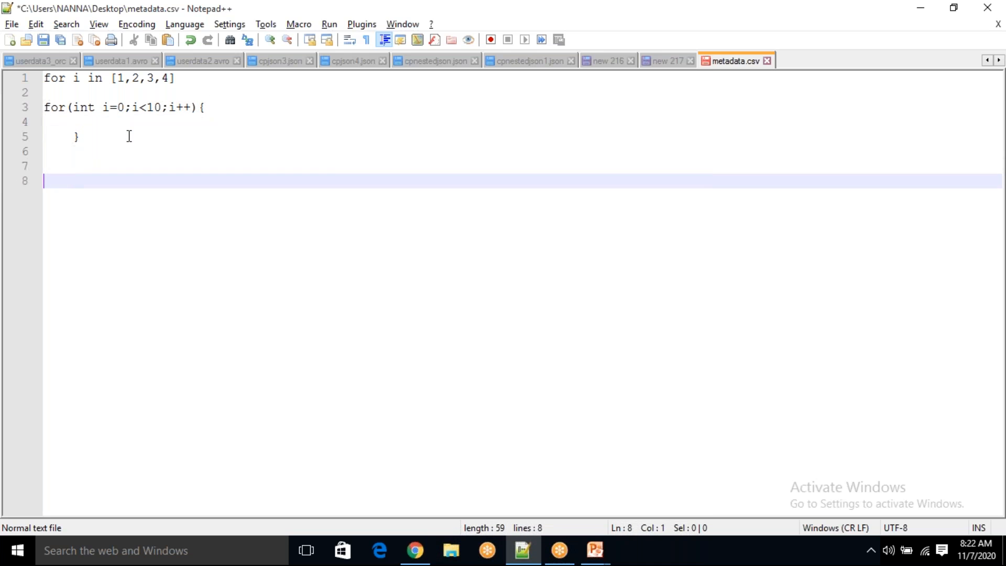
pyautogui.press('BackSpace')
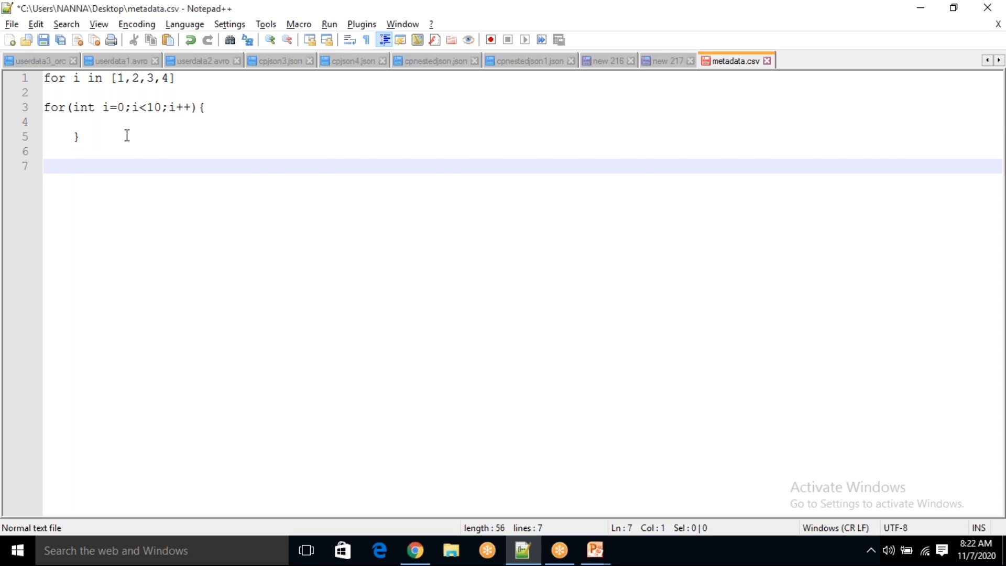
# Glance at the pipeline in Azure Data Factory, return to Notepad++ and delete the for i in [1,2,3,4] line
pyautogui.hotkey('alt', 'Tab')
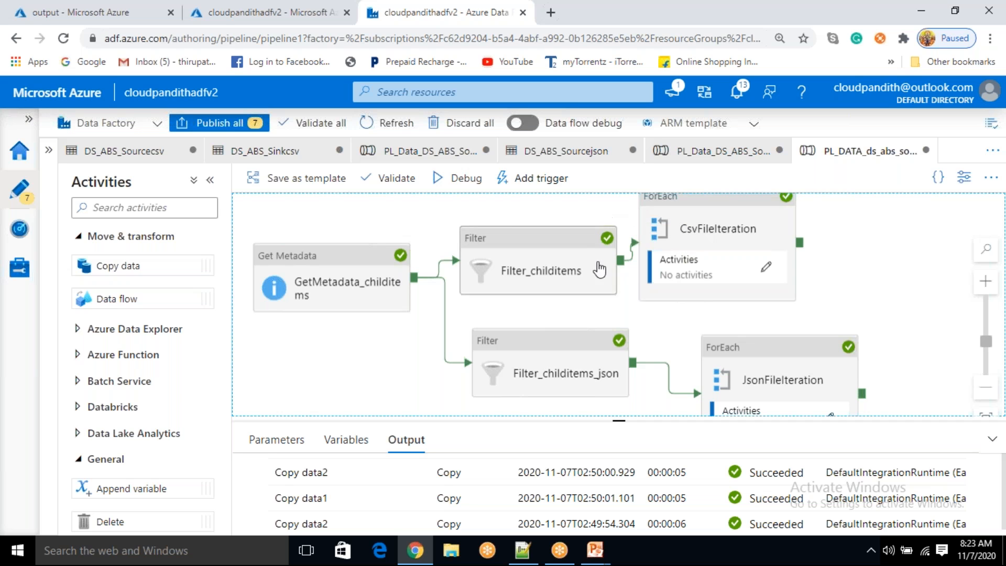
pyautogui.click(530, 554)
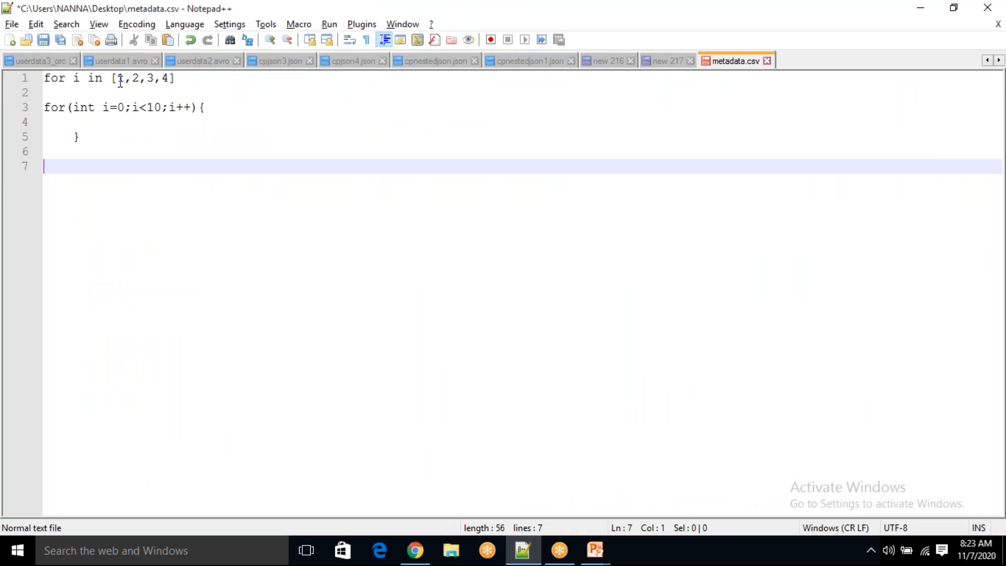
pyautogui.click(121, 80)
pyautogui.moveTo(122, 80); pyautogui.dragTo(35, 83)
pyautogui.click(193, 90)
pyautogui.press('BackSpace')
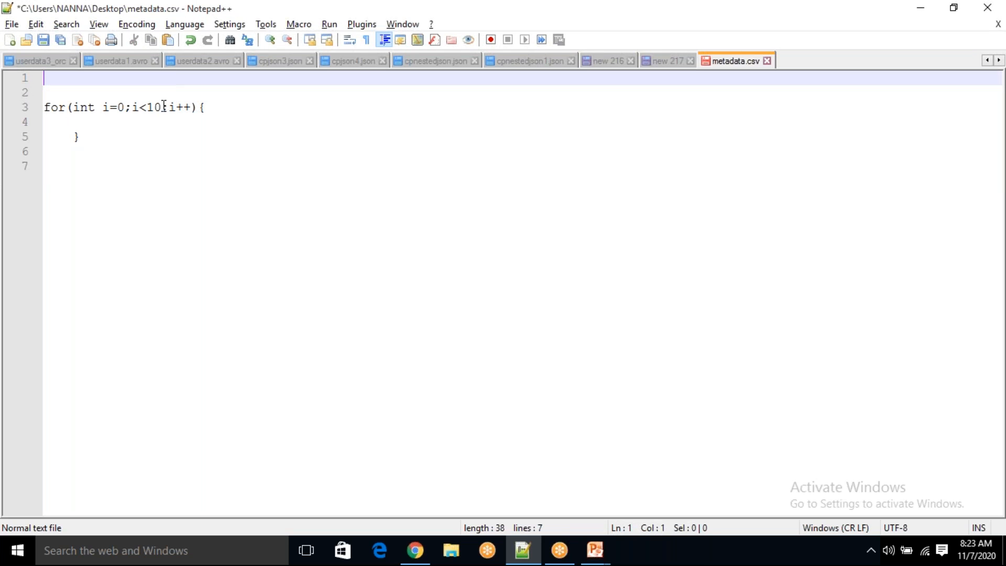
pyautogui.moveTo(164, 106); pyautogui.dragTo(147, 108)
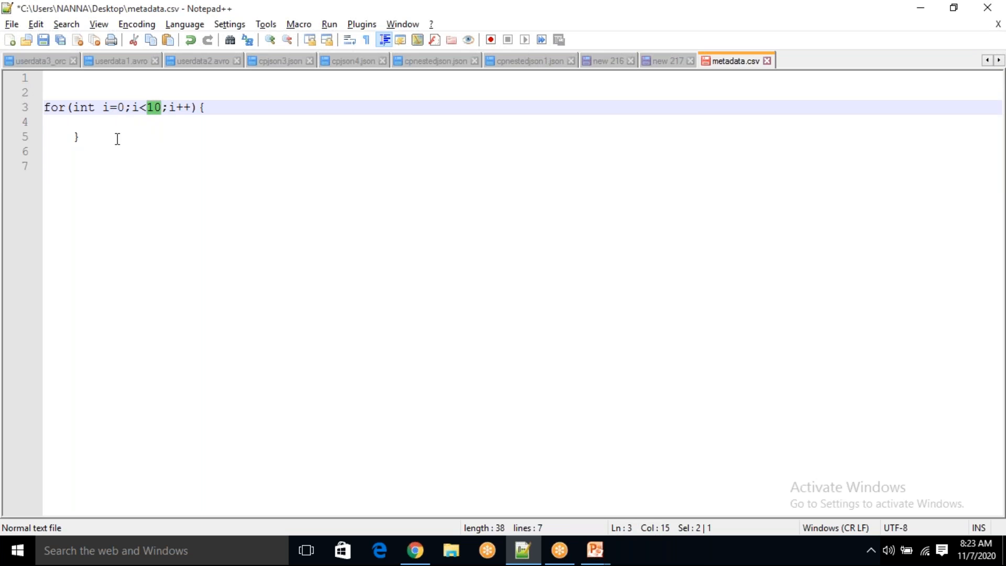
pyautogui.click(97, 120)
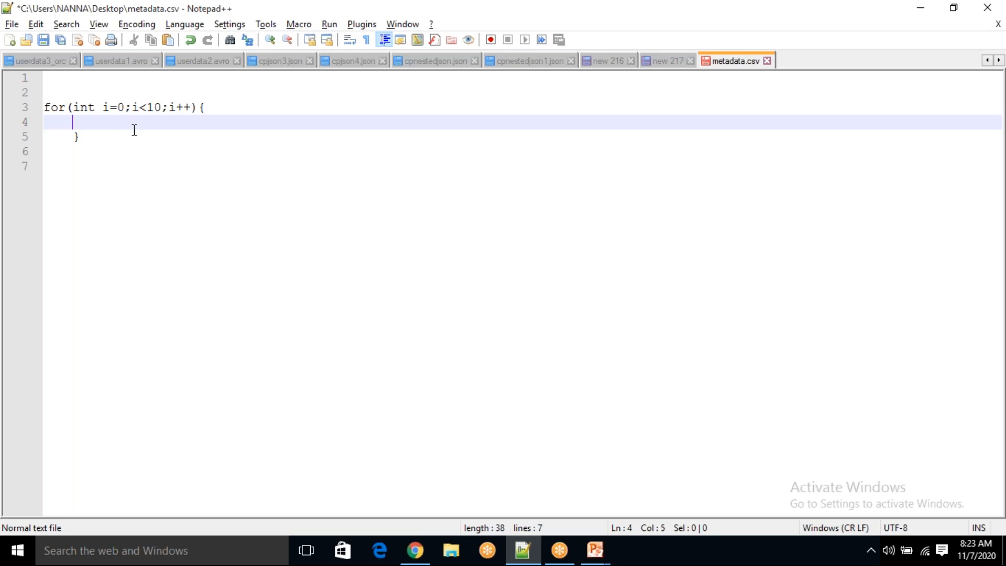
# Switch to Azure Data Factory and examine the csv and json filter and ForEach branches on the pipeline canvas
pyautogui.hotkey('alt', 'Tab')
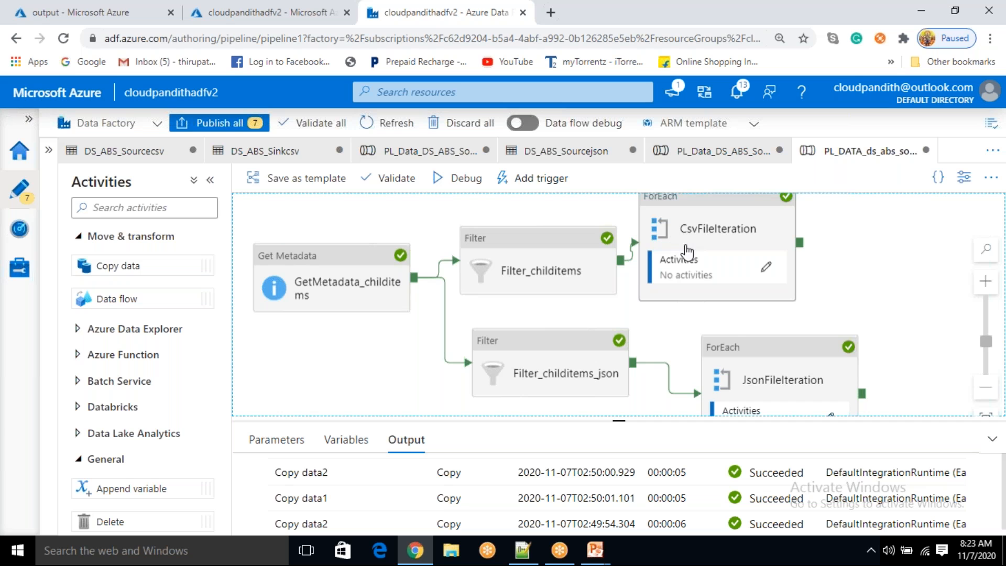
pyautogui.click(900, 211)
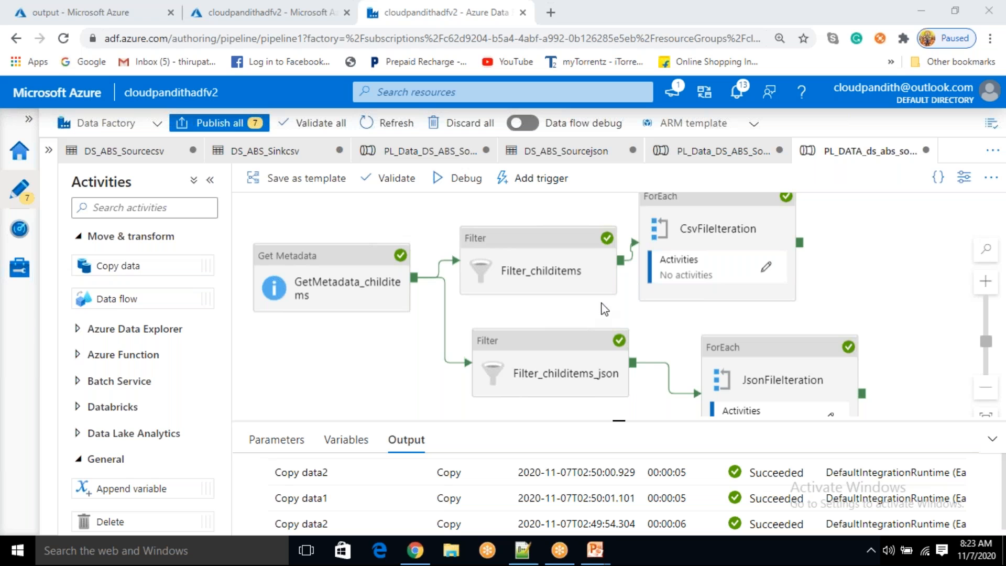
pyautogui.moveTo(608, 303); pyautogui.dragTo(512, 310)
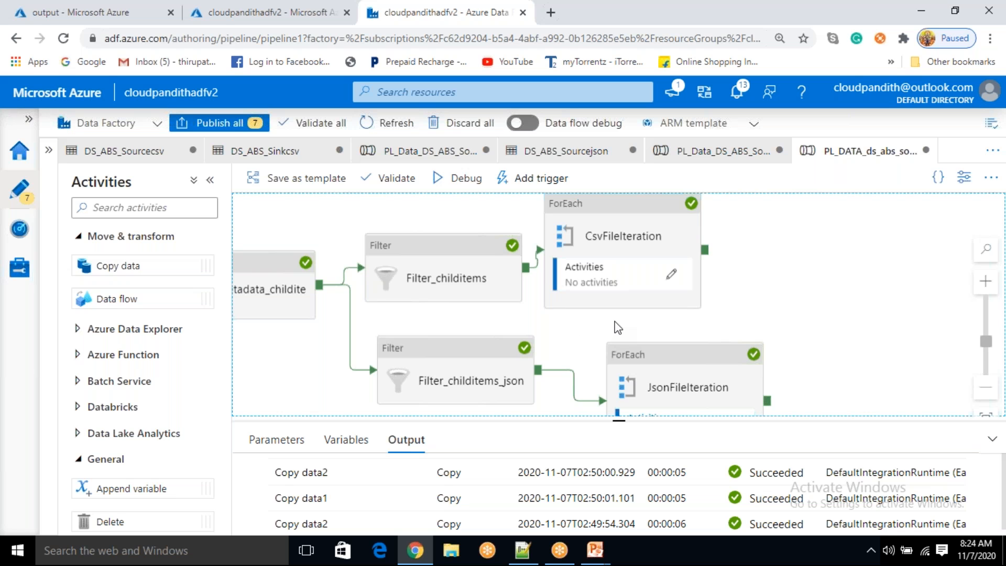
pyautogui.moveTo(612, 320); pyautogui.dragTo(636, 319)
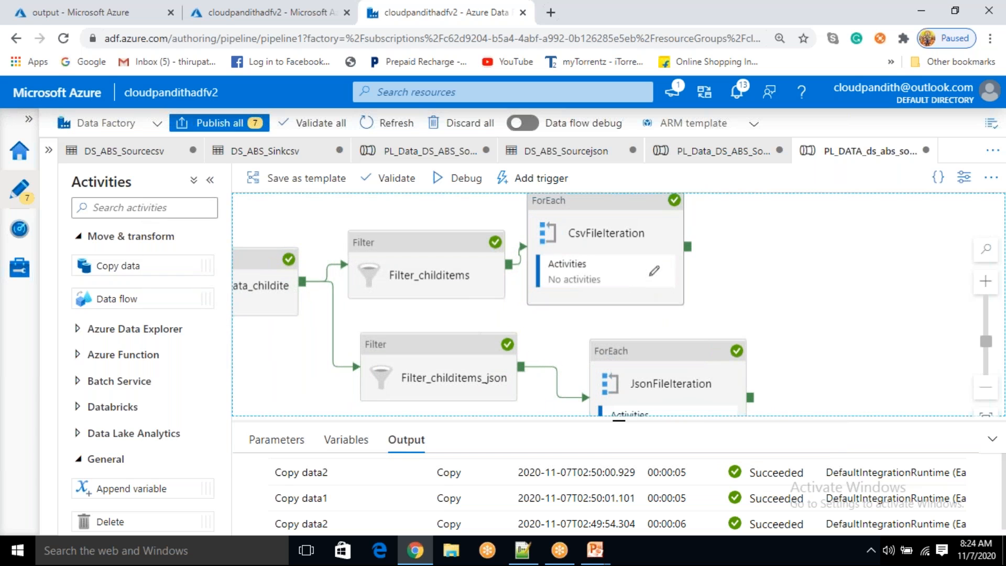
pyautogui.moveTo(484, 317); pyautogui.dragTo(529, 325)
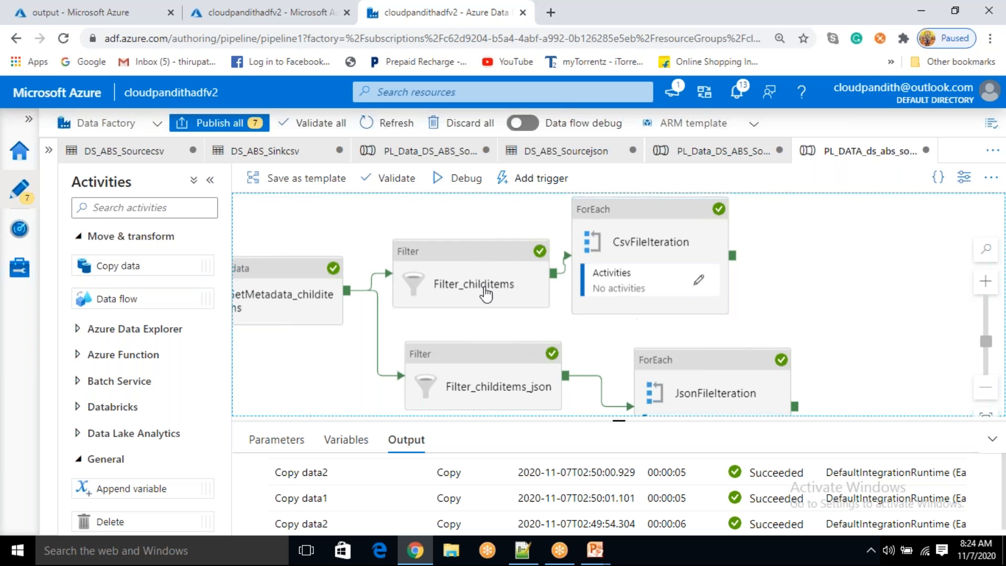
pyautogui.moveTo(602, 337); pyautogui.dragTo(548, 328)
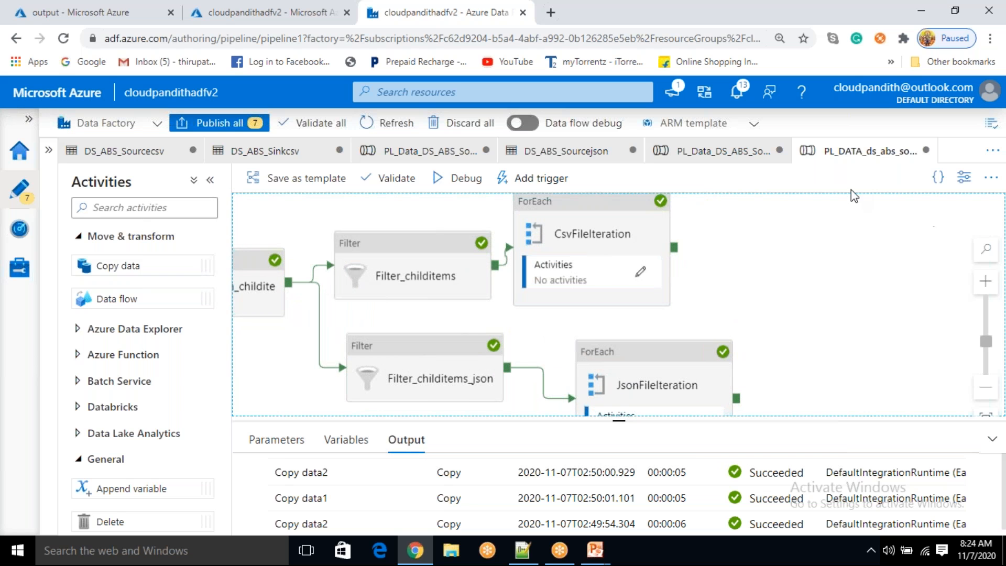
pyautogui.click(858, 215)
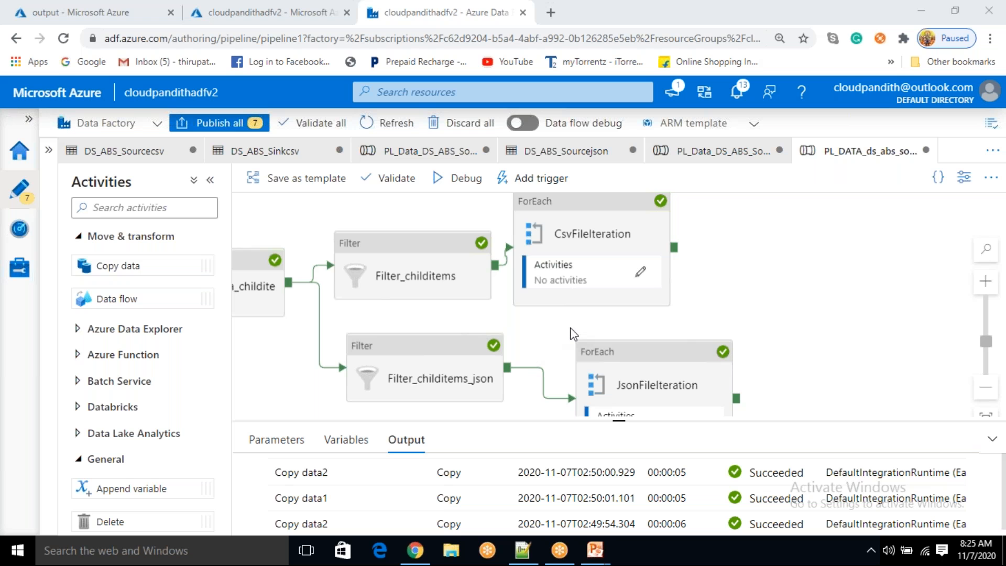
# Switch to the Azure portal and select cust.csv, emp.csv, orders.csv and sales.csv in the output container
pyautogui.click(131, 10)
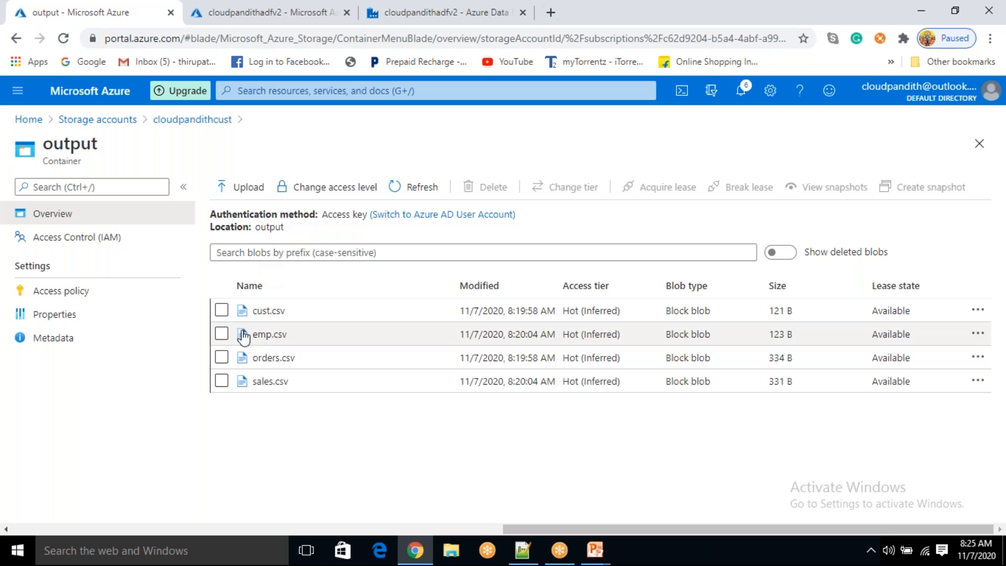
pyautogui.click(222, 311)
pyautogui.click(222, 334)
pyautogui.click(221, 358)
pyautogui.click(221, 382)
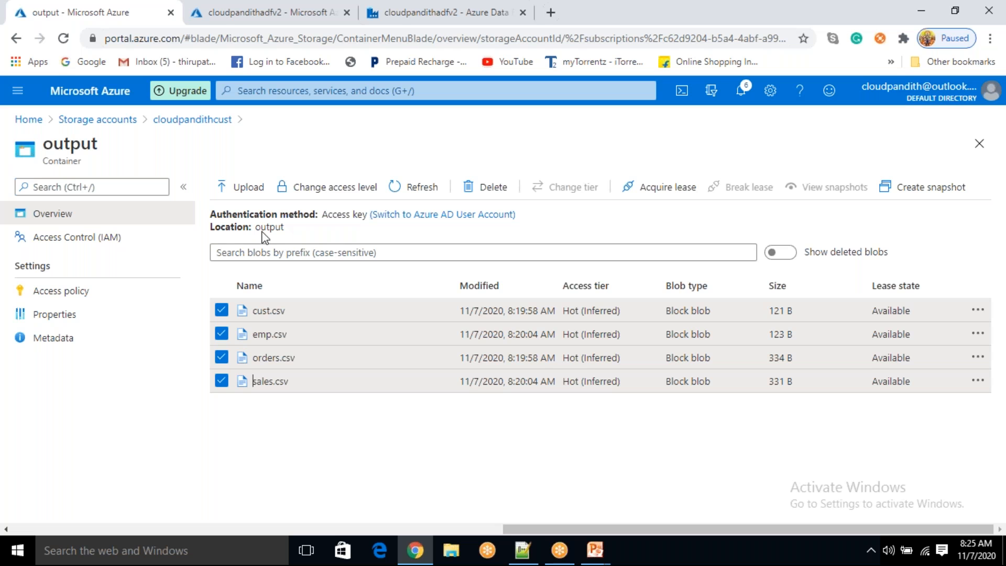
# Return to the cloudpandithcust storage account's containers and create a private container named csv
pyautogui.click(205, 126)
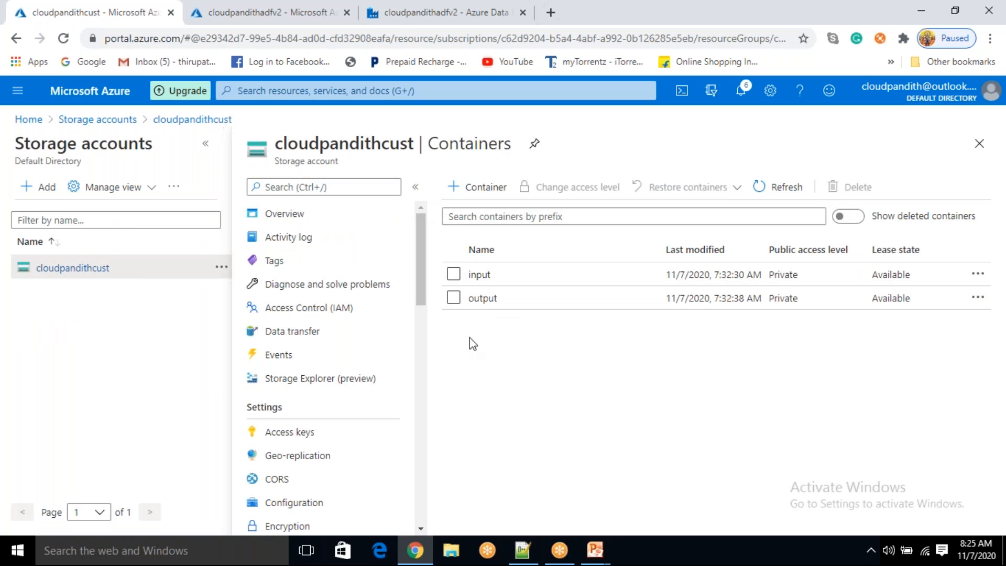
pyautogui.click(477, 189)
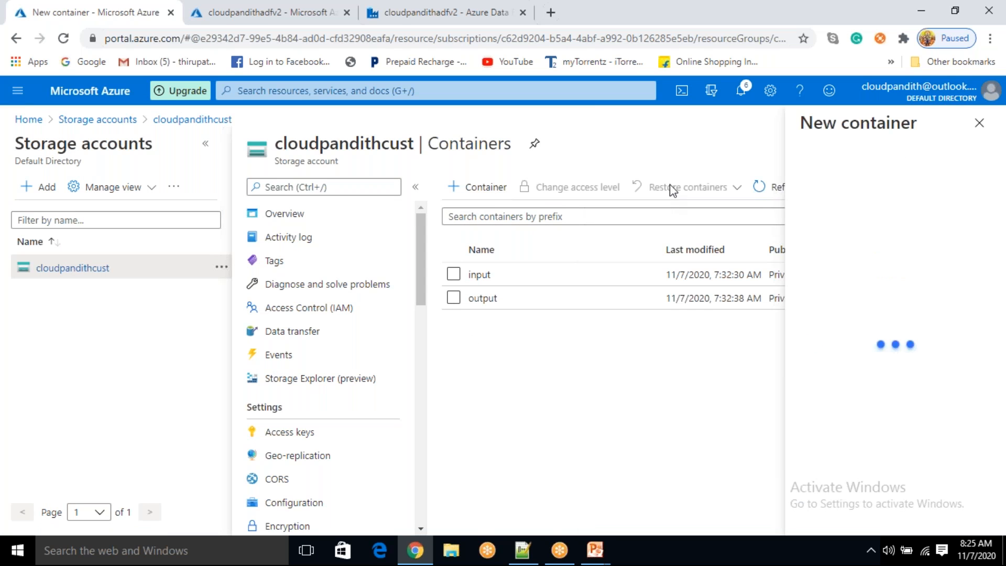
pyautogui.write('csv')
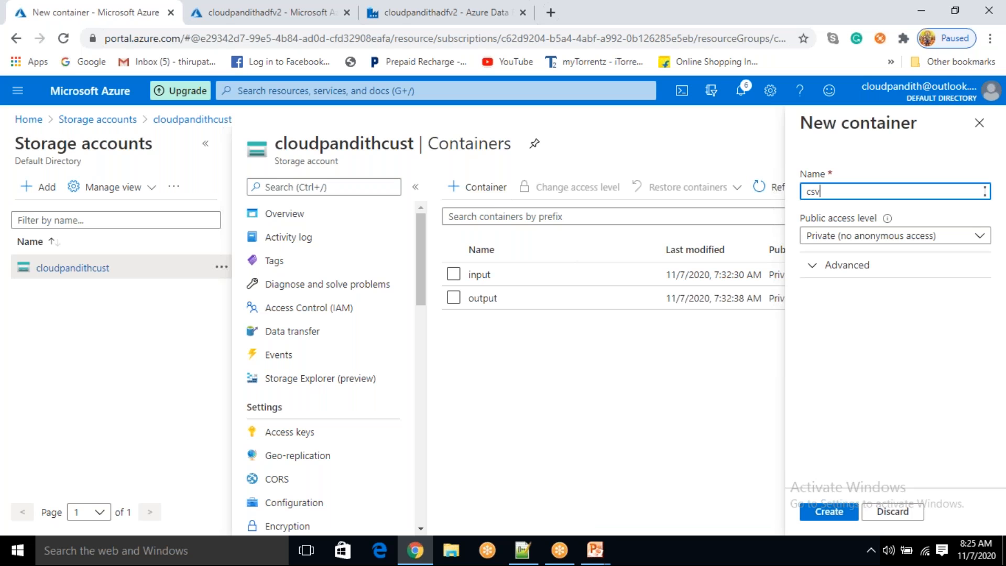
pyautogui.click(832, 512)
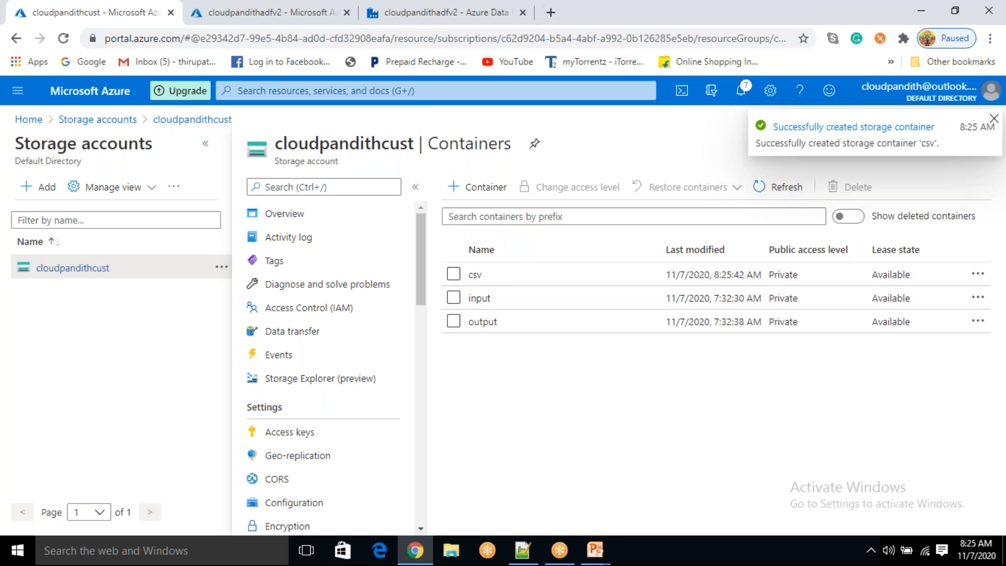
# Create another private container named json in the storage account
pyautogui.click(478, 188)
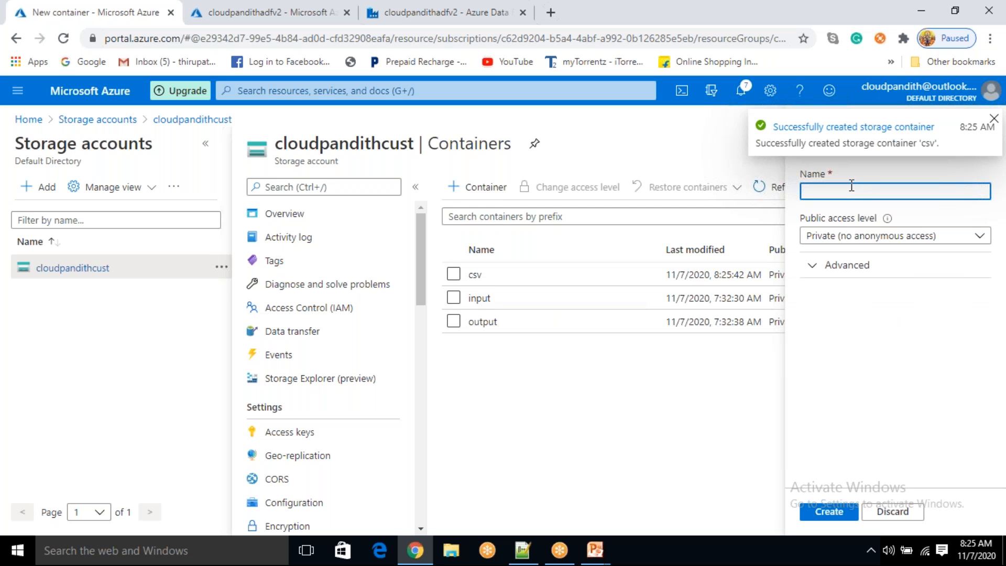
pyautogui.write('json')
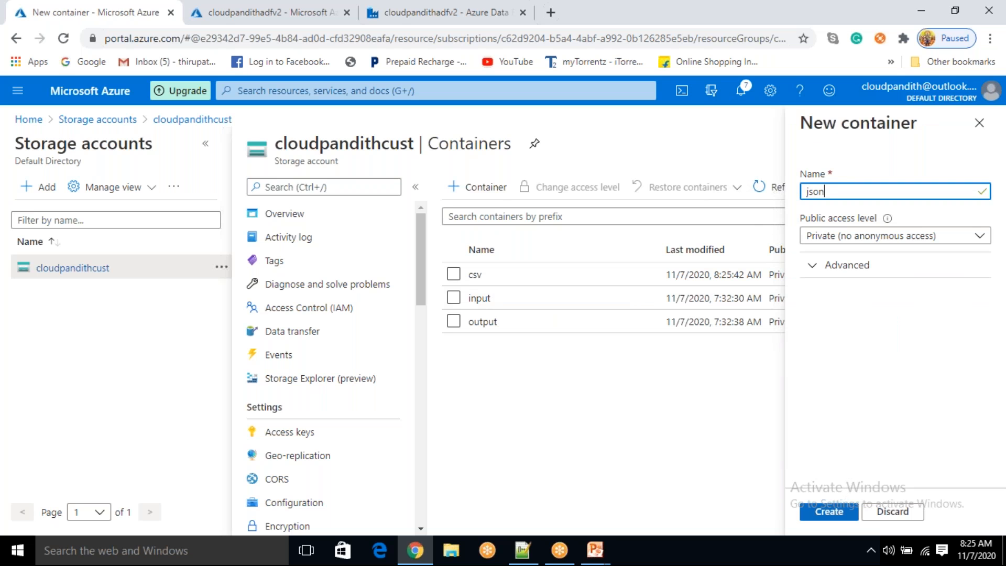
pyautogui.click(829, 512)
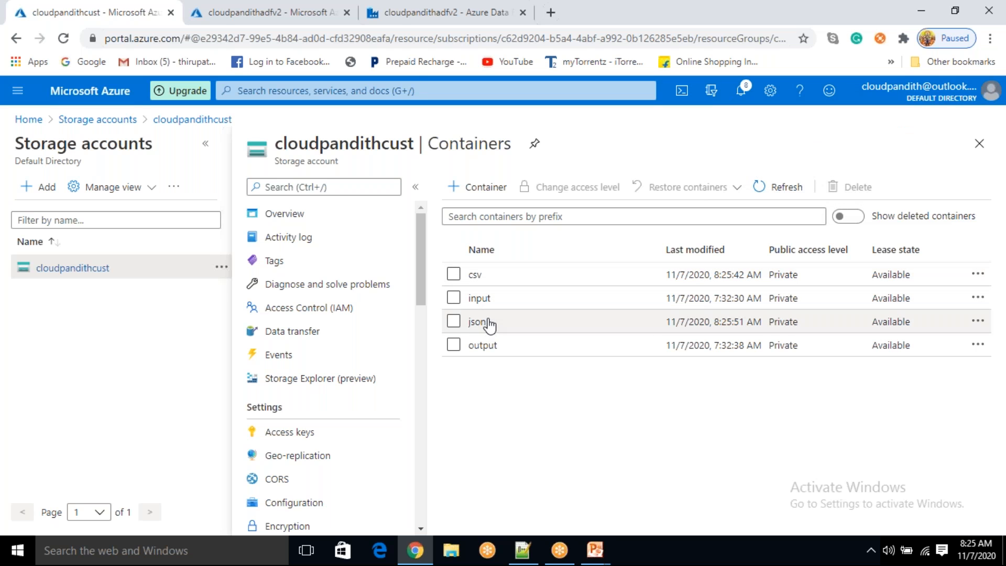
# Switch to Azure Data Factory, recheck the containers in the Azure portal, and open the inner activities of the CsvFileIteration ForEach
pyautogui.click(443, 16)
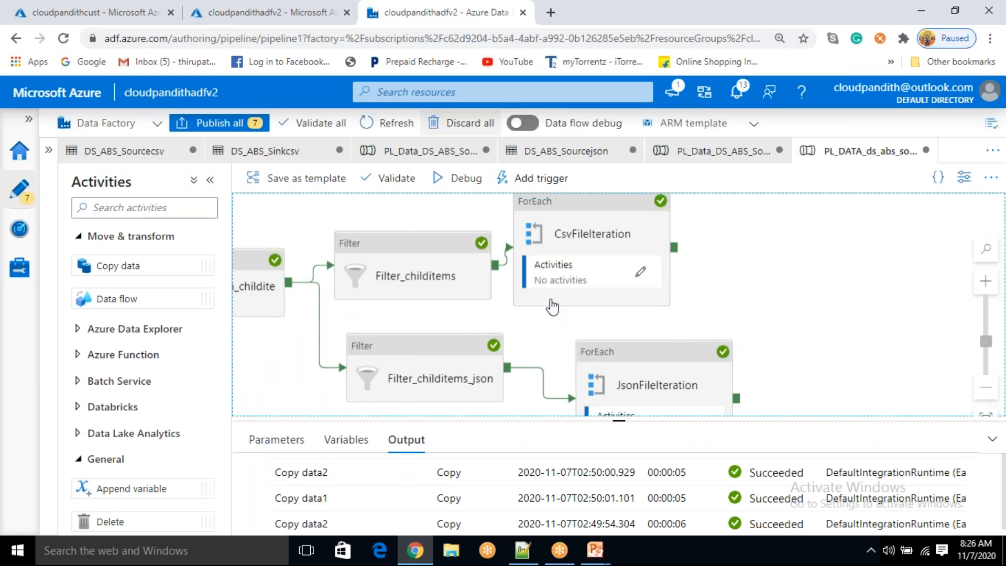
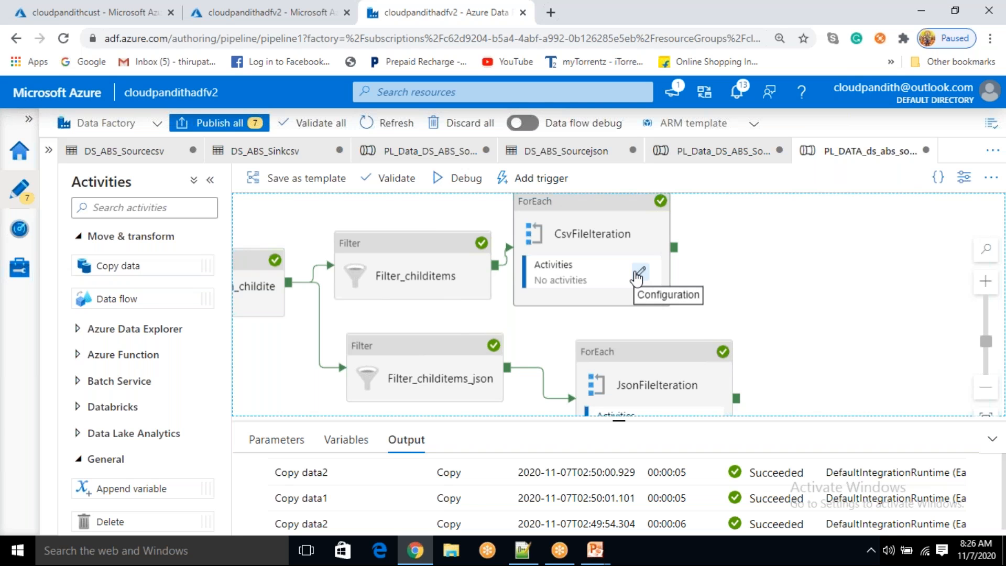
pyautogui.click(636, 275)
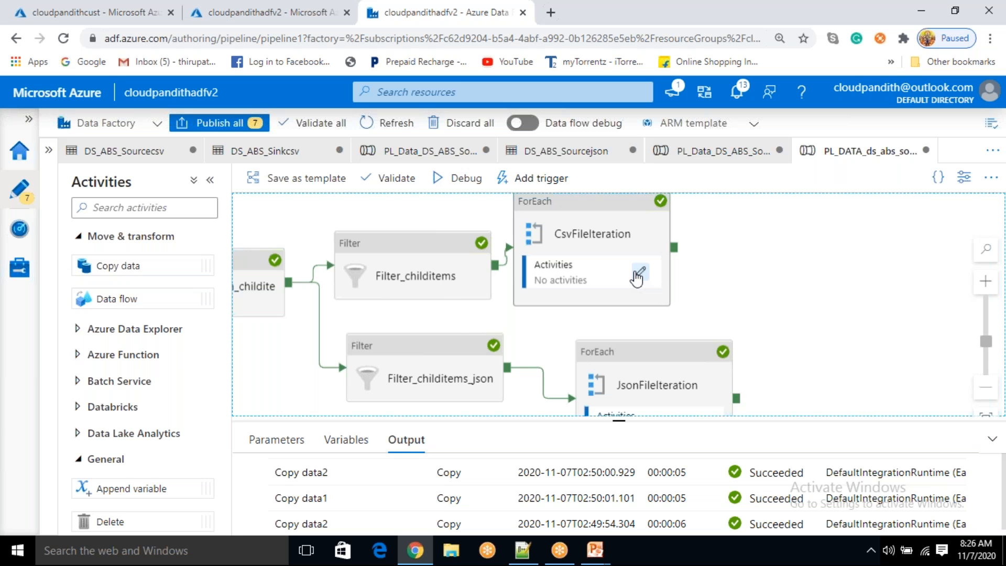
pyautogui.click(123, 13)
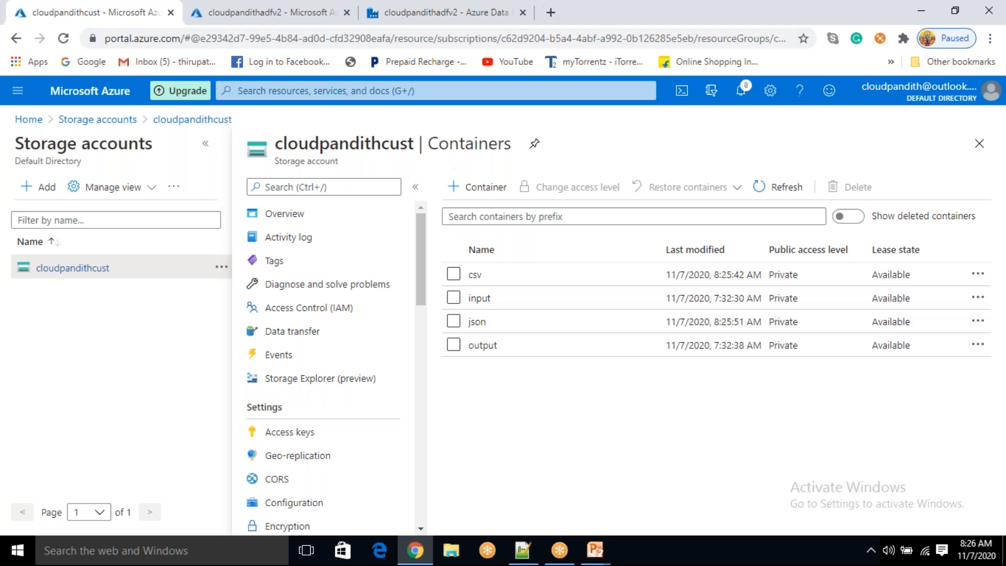
pyautogui.click(420, 13)
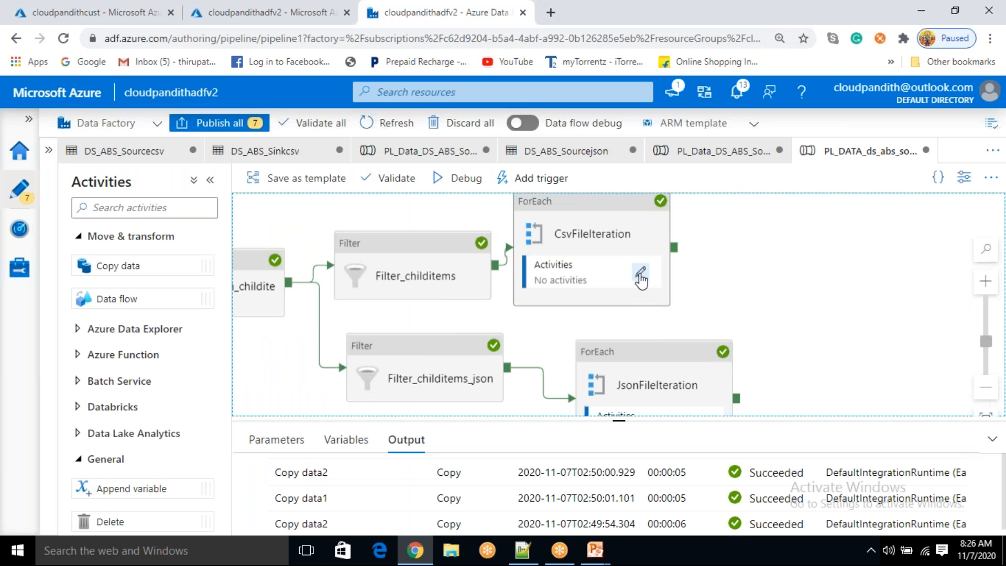
pyautogui.click(639, 277)
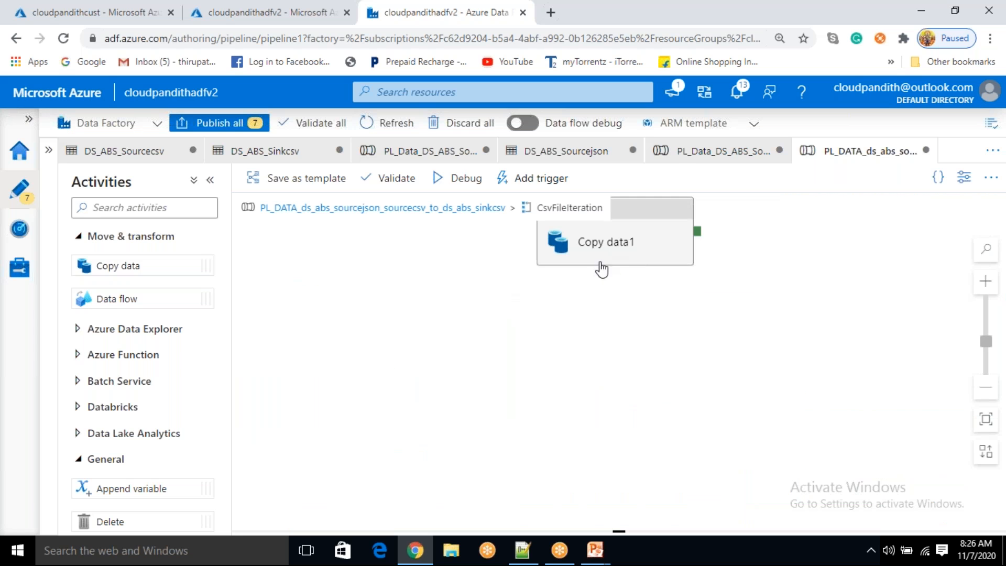
# Examine the file path of Copy data1's sink dataset DS_ABS_Sinkcsv, then return to the pipeline with the Factory Resources list expanded
pyautogui.moveTo(626, 241); pyautogui.dragTo(625, 242)
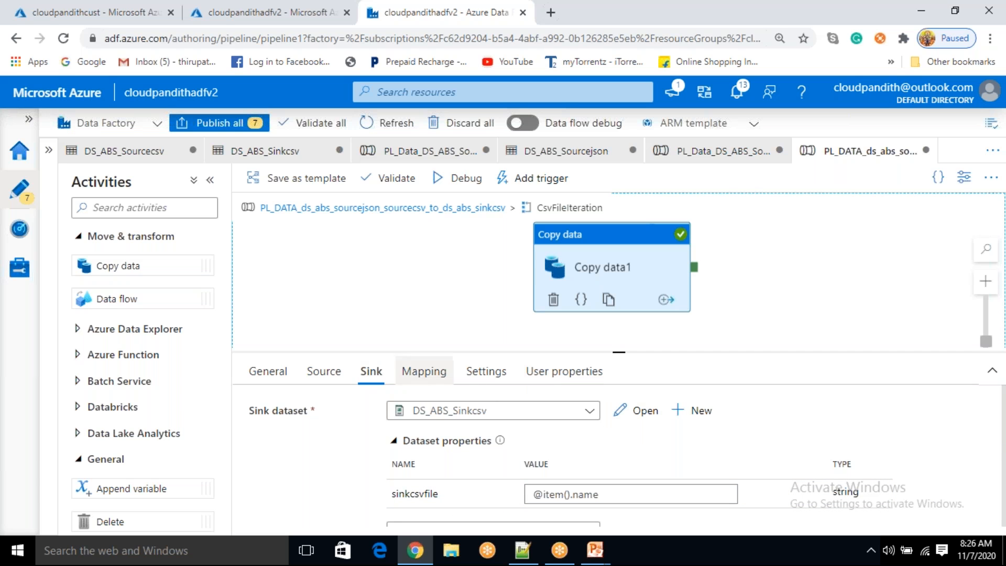
pyautogui.click(643, 414)
pyautogui.click(643, 413)
pyautogui.doubleClick(250, 343)
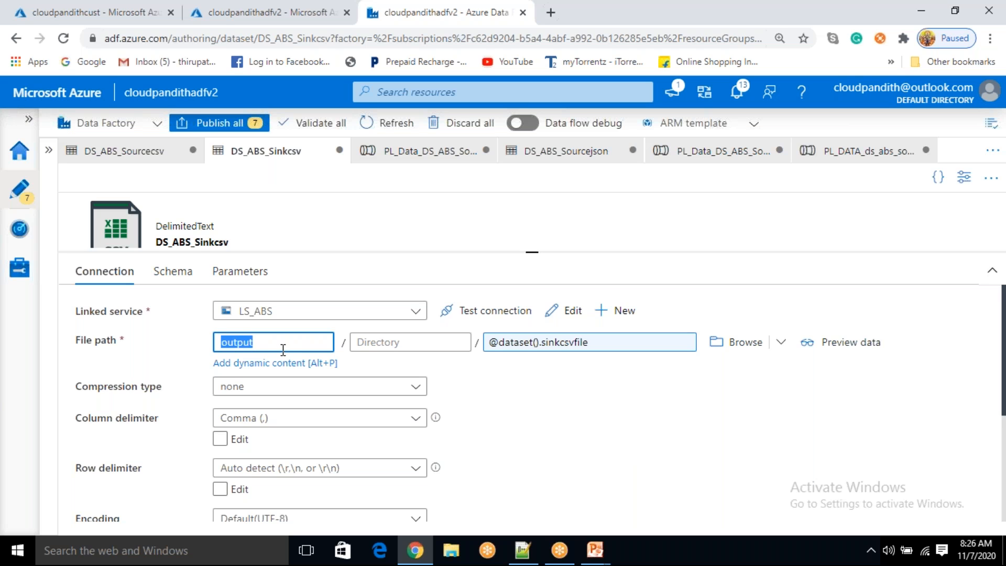
pyautogui.click(255, 343)
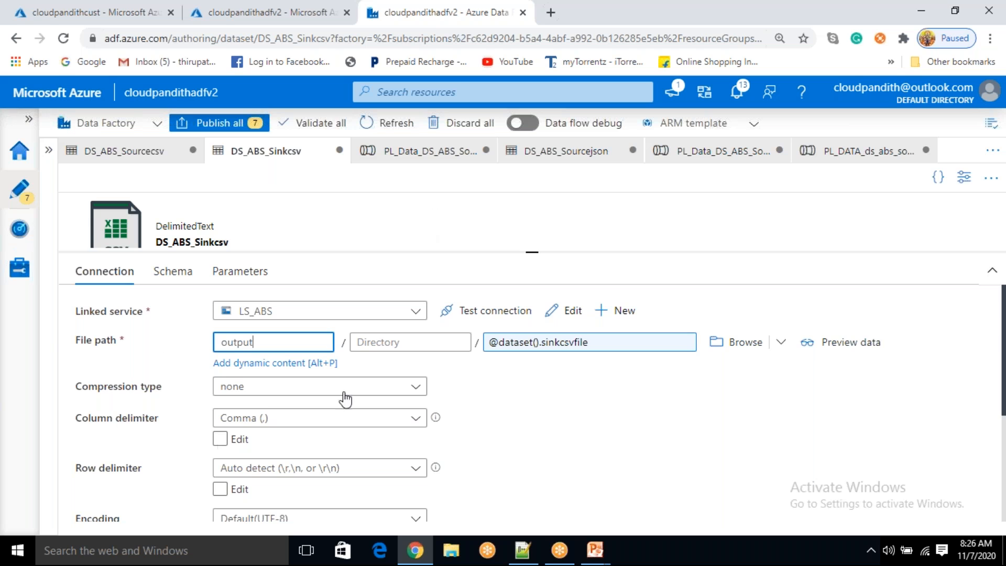
pyautogui.click(21, 192)
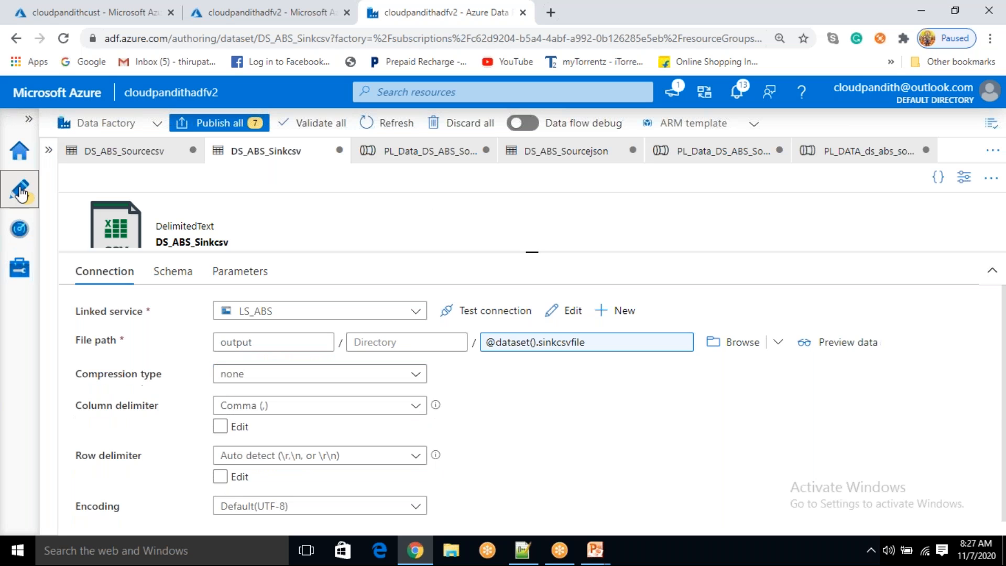
pyautogui.click(48, 150)
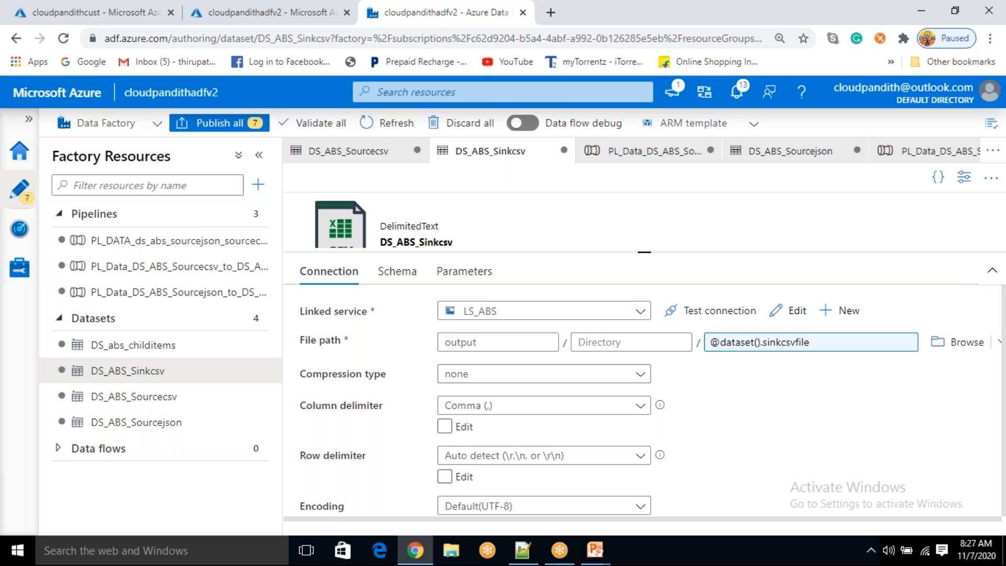
pyautogui.click(196, 243)
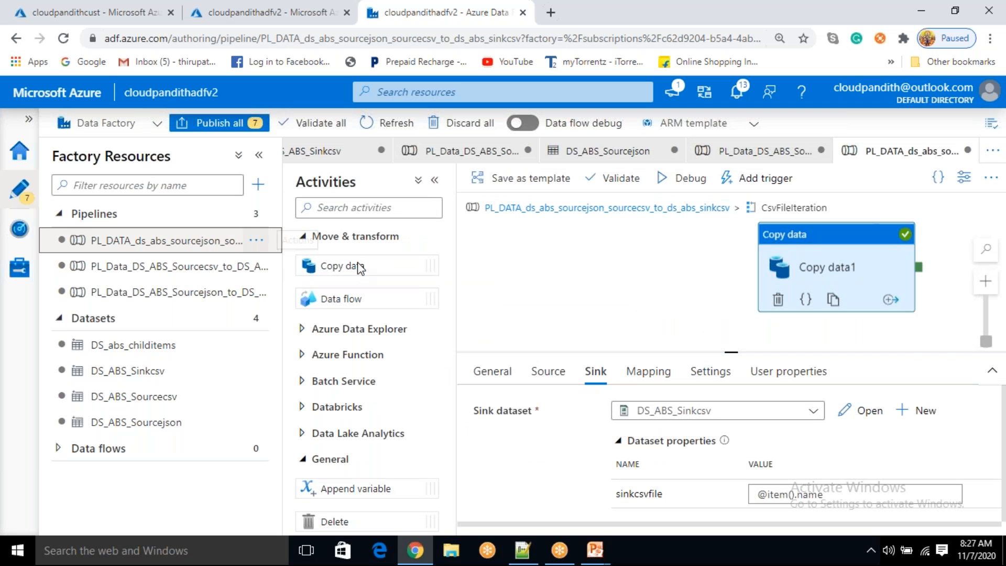
pyautogui.moveTo(803, 248); pyautogui.dragTo(742, 253)
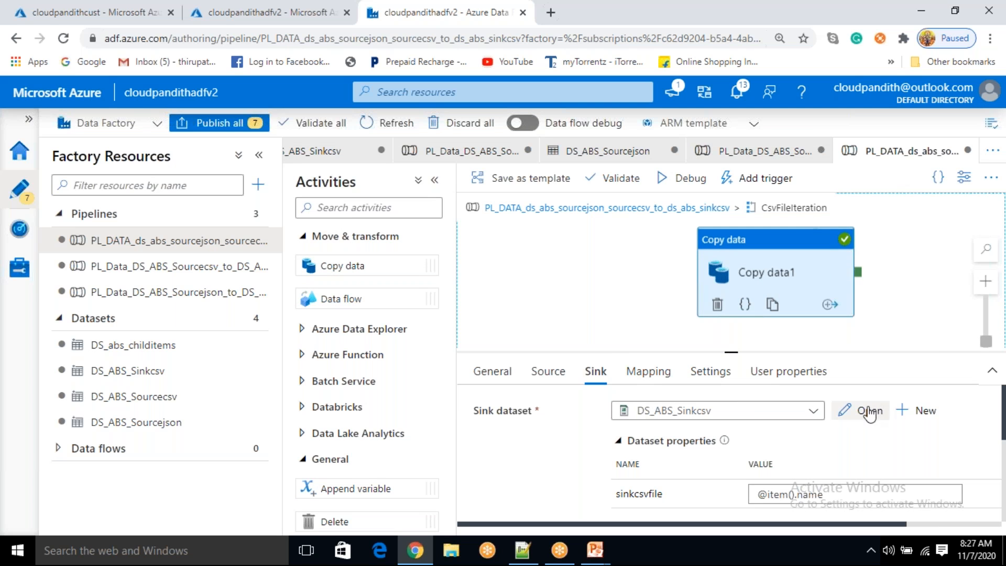
# Start a new Azure Blob Storage dataset in DelimitedText format for the sink of Copy data1
pyautogui.click(913, 414)
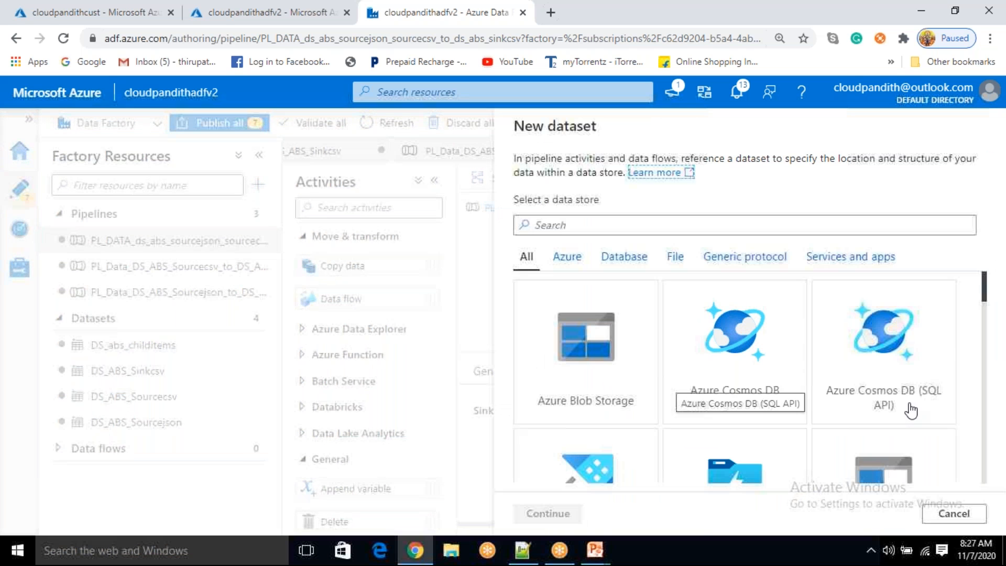
pyautogui.click(595, 345)
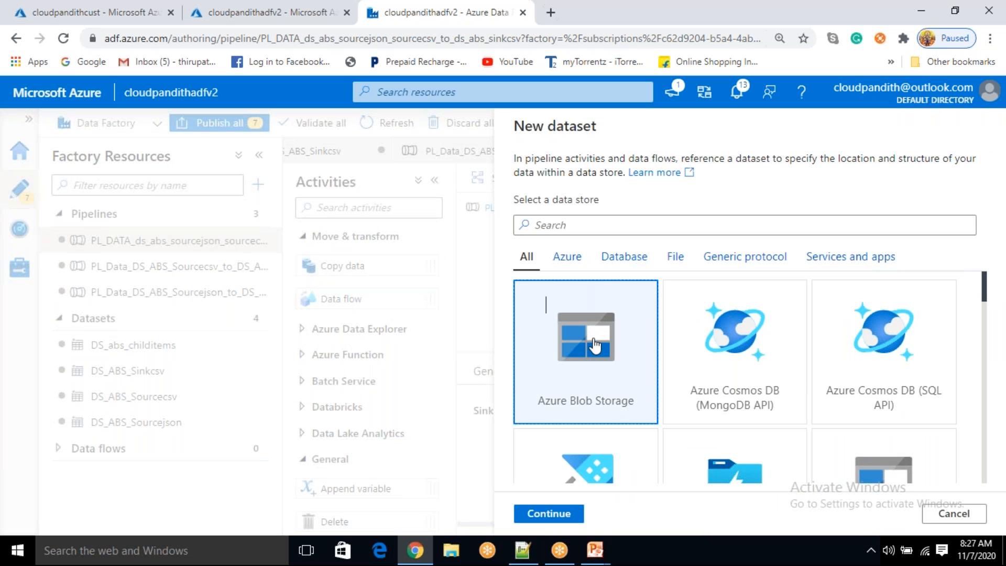
pyautogui.click(570, 503)
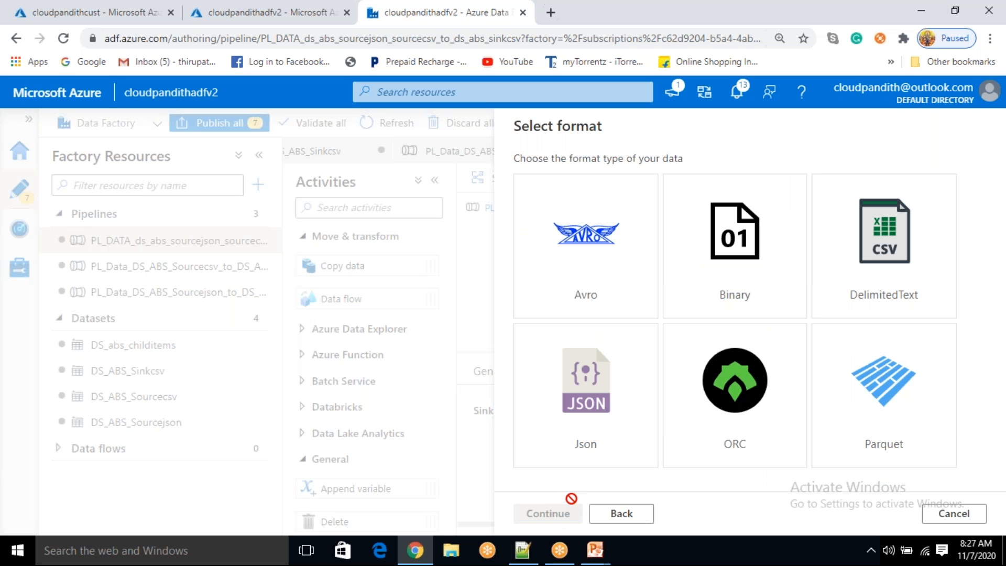
pyautogui.click(884, 264)
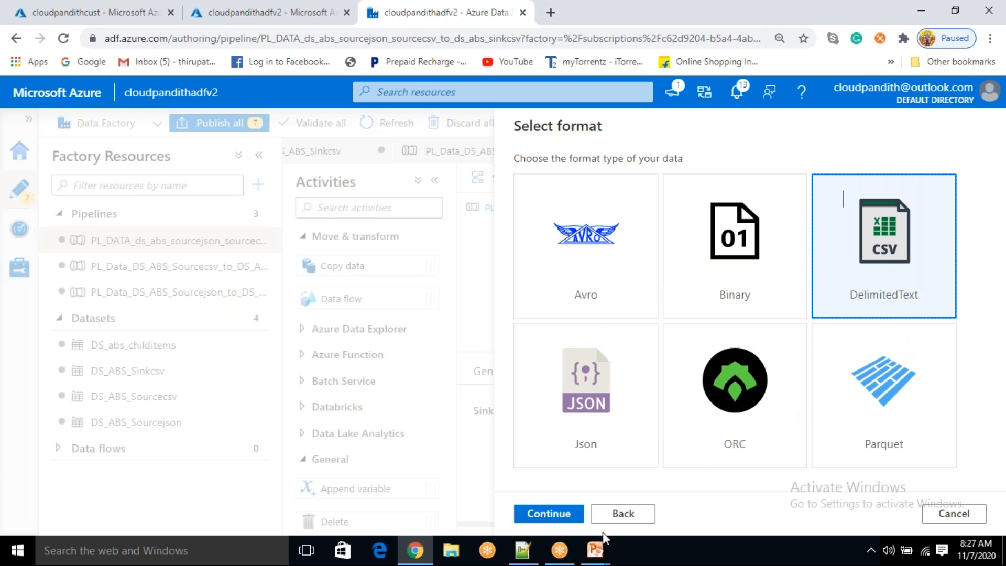
pyautogui.click(556, 516)
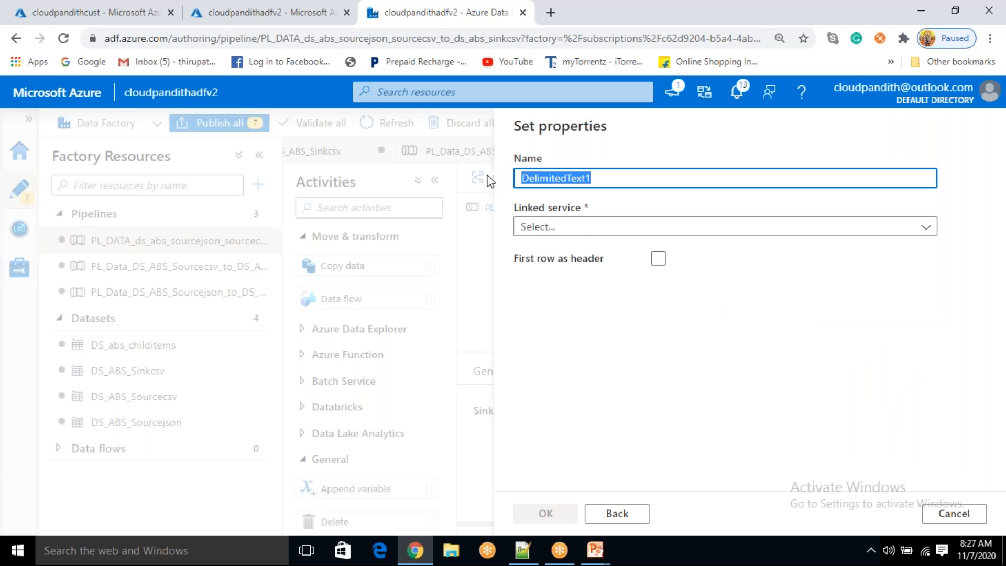
# Name the new dataset DS_ABS_sinkcsv_latest and assign it the LS_ABS linked service
pyautogui.press('BackSpace')
pyautogui.write('csv')
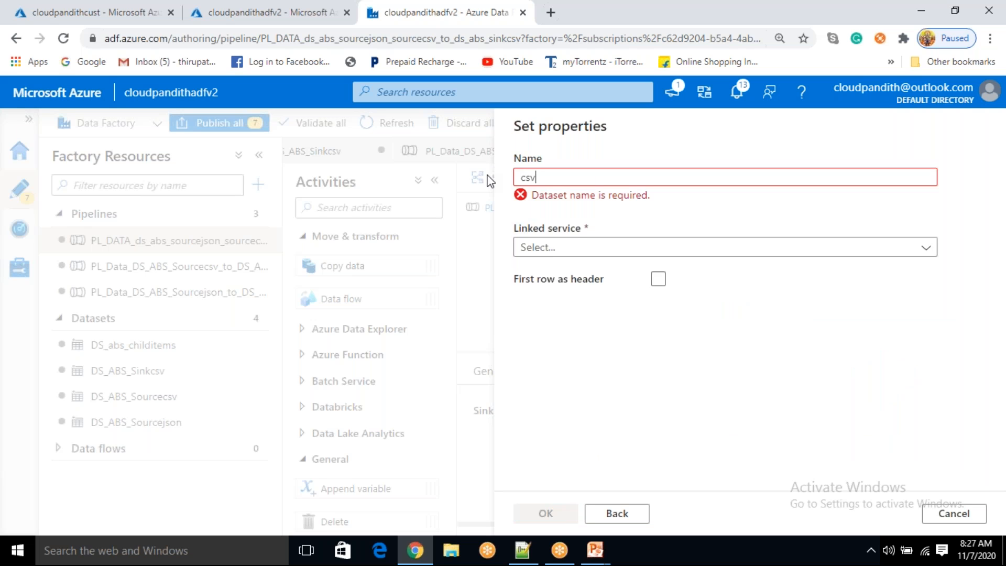
pyautogui.write('DS_ABD')
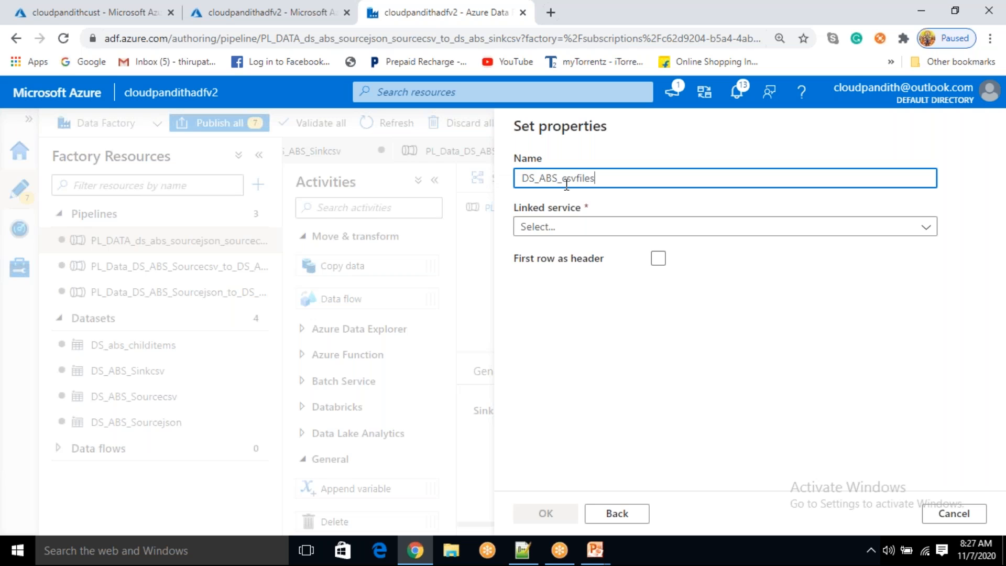
pyautogui.write('sink')
pyautogui.press('BackSpace')
pyautogui.press('BackSpace')
pyautogui.write('_late')
pyautogui.click(594, 235)
pyautogui.click(551, 329)
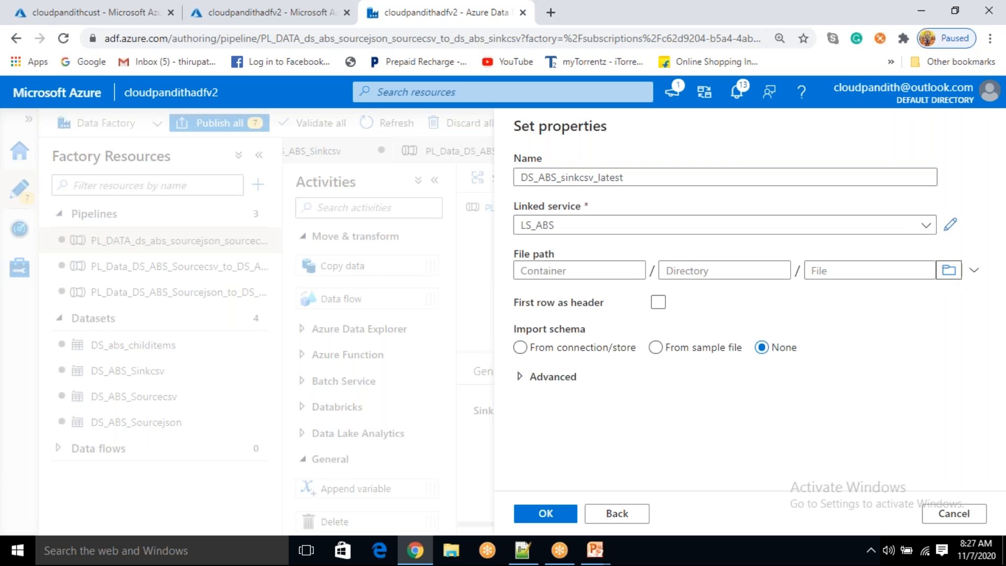
# Set the dataset's file path to the csv container, enable first row as header, and create the dataset
pyautogui.click(949, 271)
pyautogui.click(590, 221)
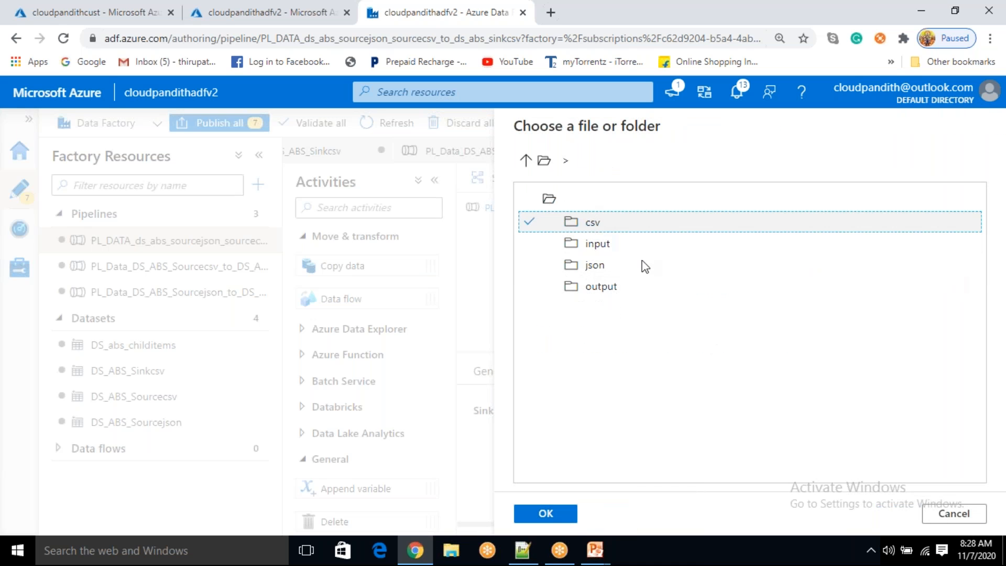
pyautogui.click(548, 515)
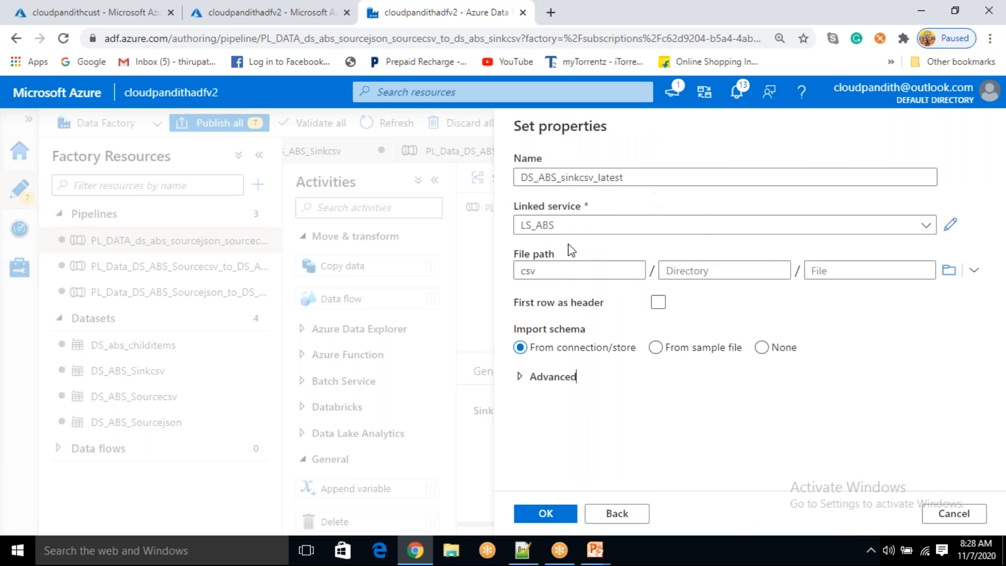
pyautogui.click(658, 303)
pyautogui.click(560, 515)
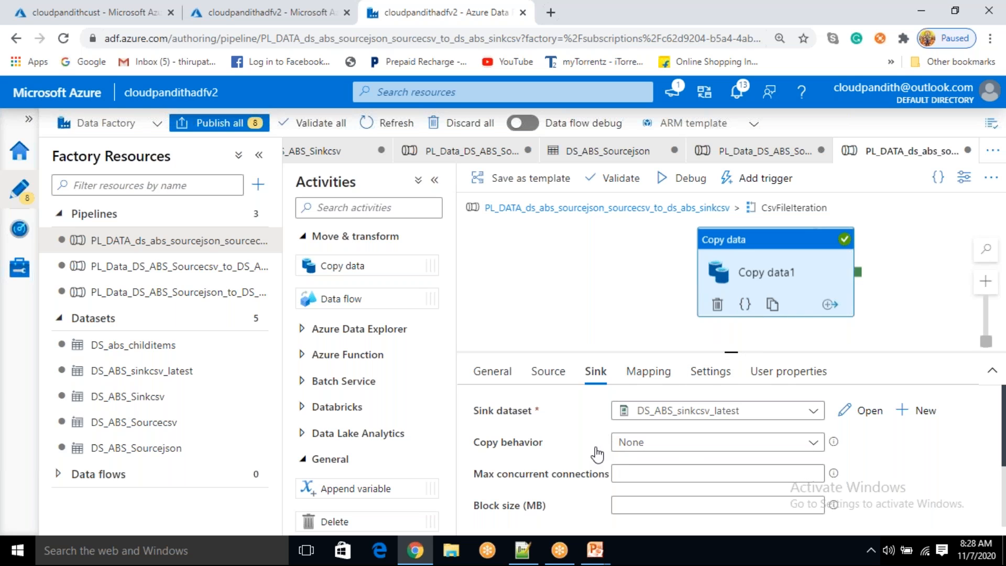
# Open the DS_ABS_sinkcsv_latest dataset and add a String parameter named sinkfile
pyautogui.click(866, 416)
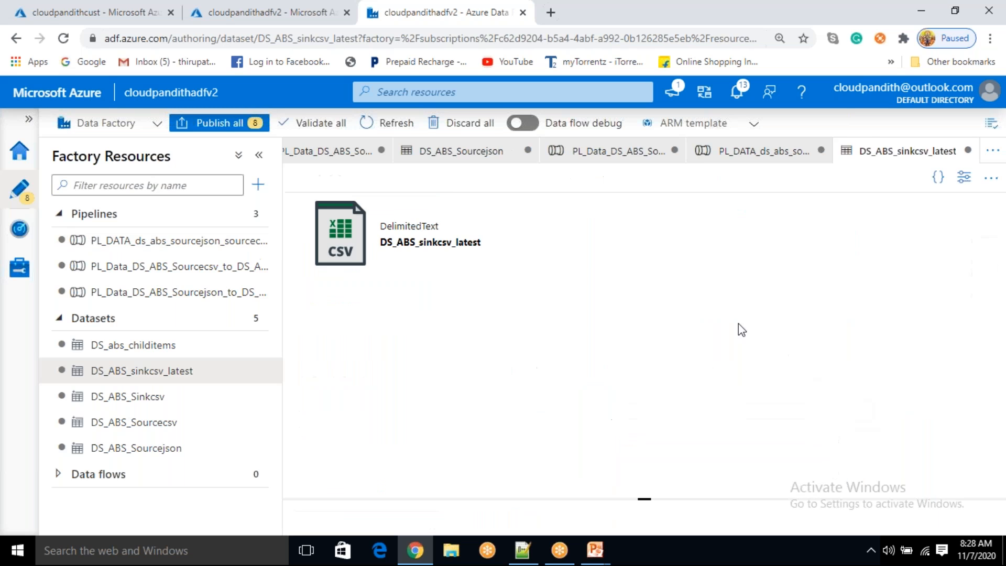
pyautogui.click(463, 220)
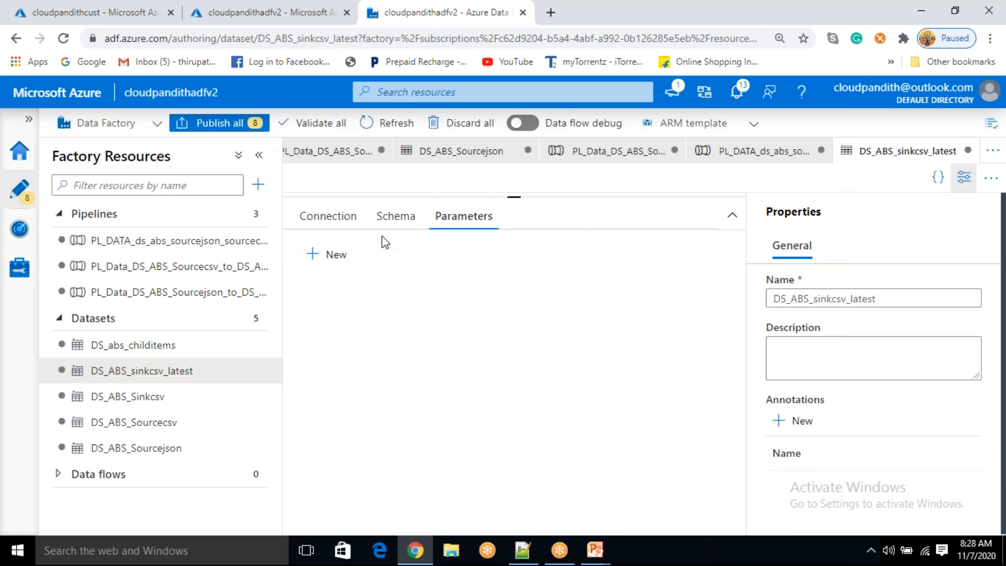
pyautogui.click(336, 255)
pyautogui.click(378, 320)
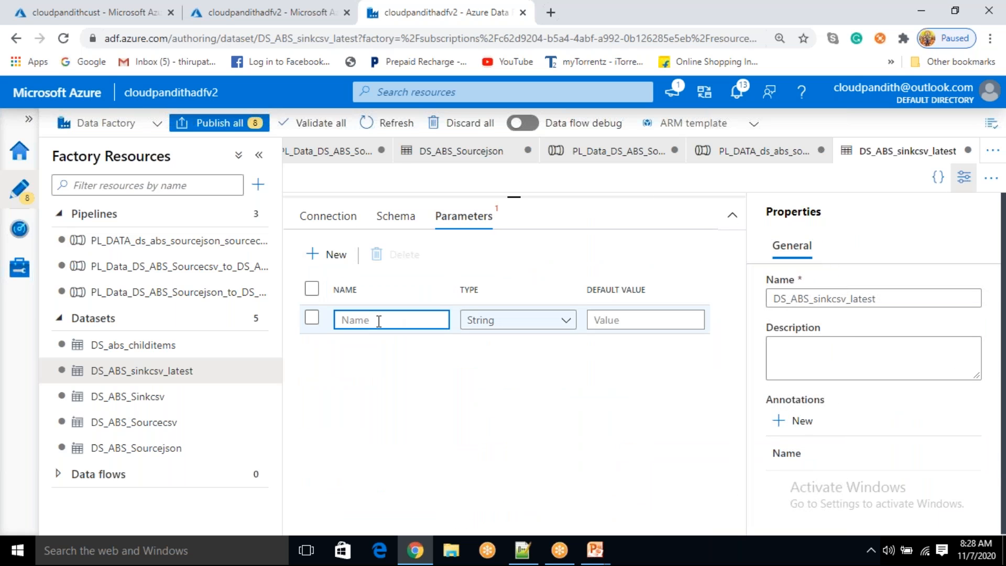
pyautogui.write('sinkfile')
pyautogui.click(330, 216)
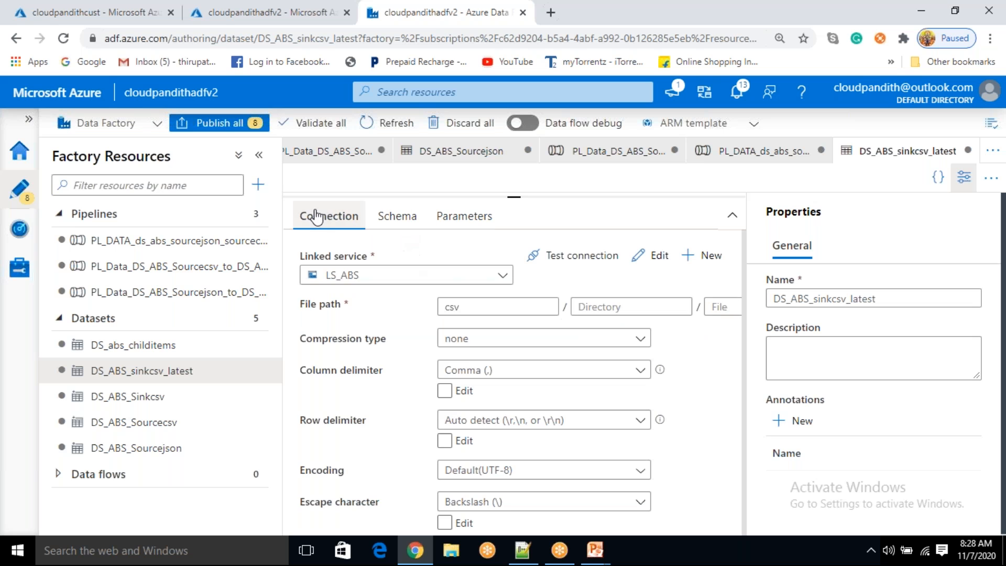
pyautogui.click(712, 306)
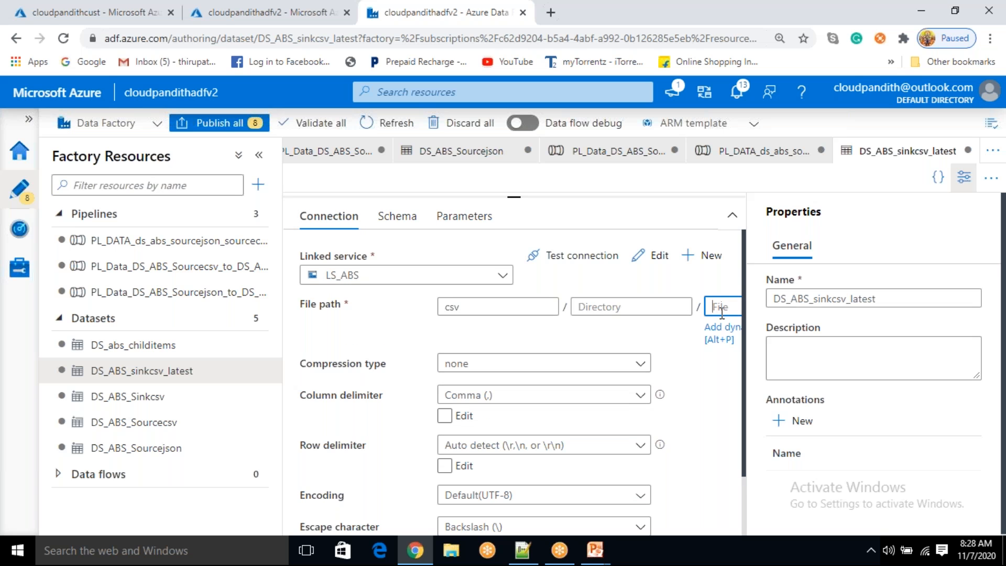
pyautogui.click(727, 333)
pyautogui.scroll(-2, 628, 429)
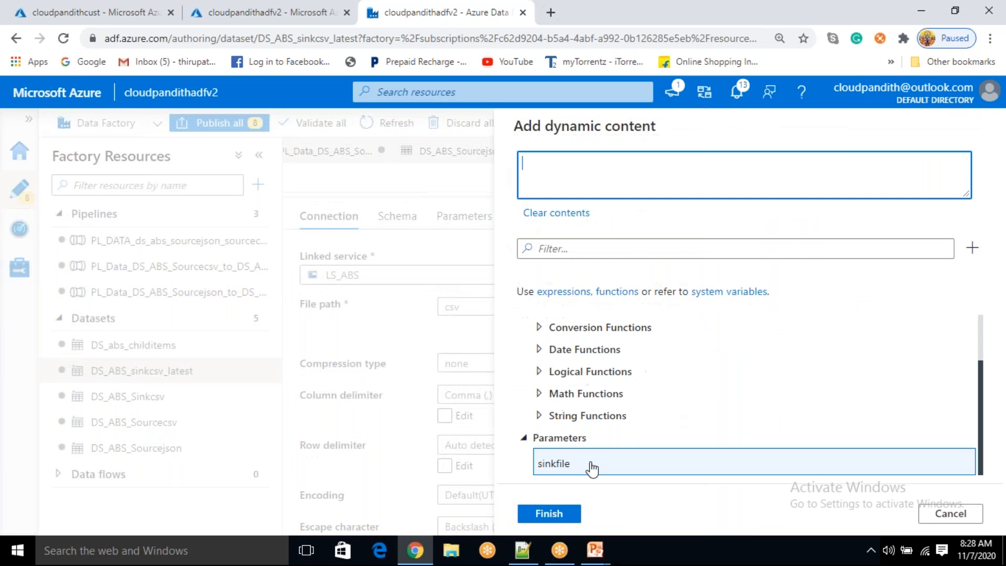
pyautogui.click(589, 471)
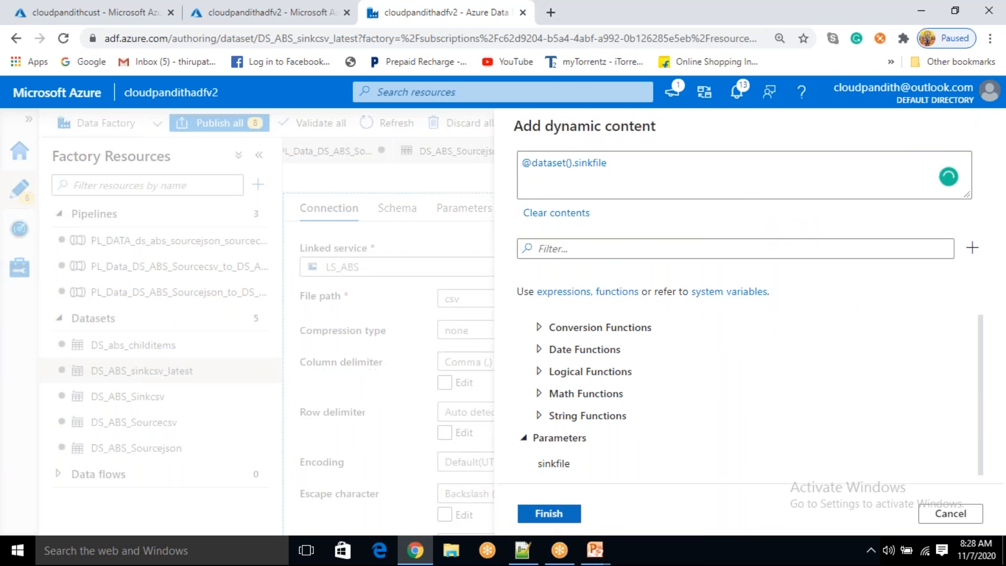
pyautogui.click(548, 514)
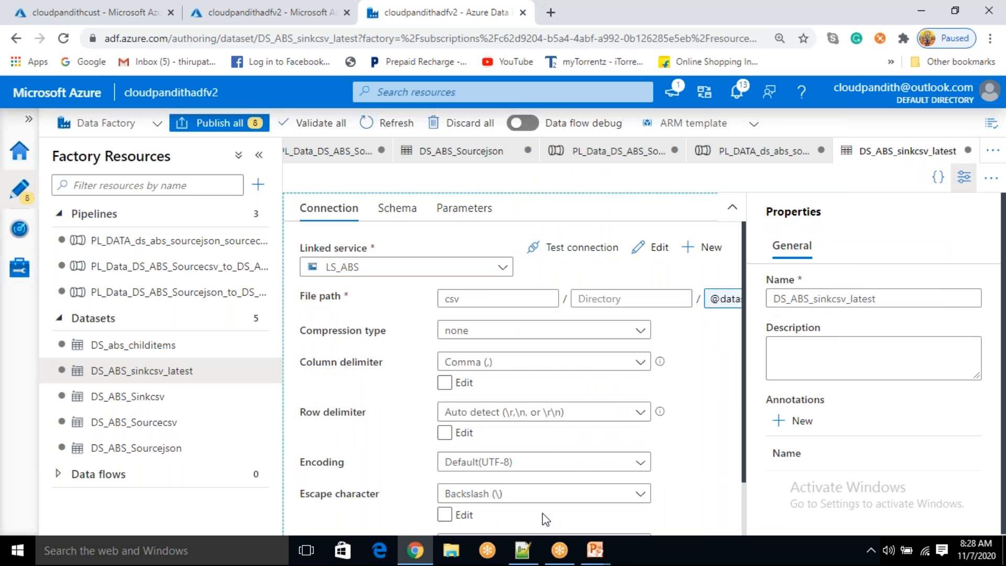
pyautogui.click(963, 178)
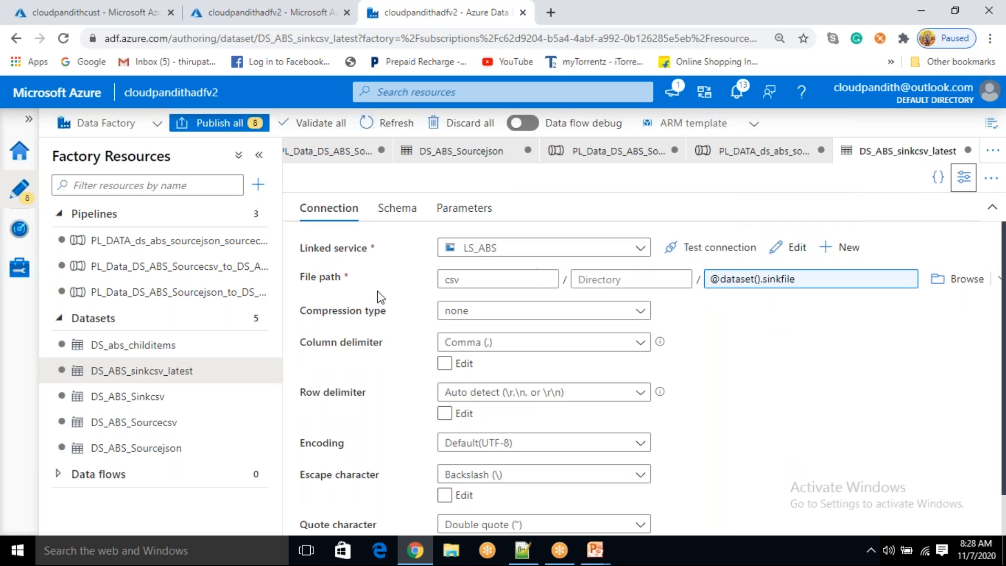
pyautogui.click(211, 254)
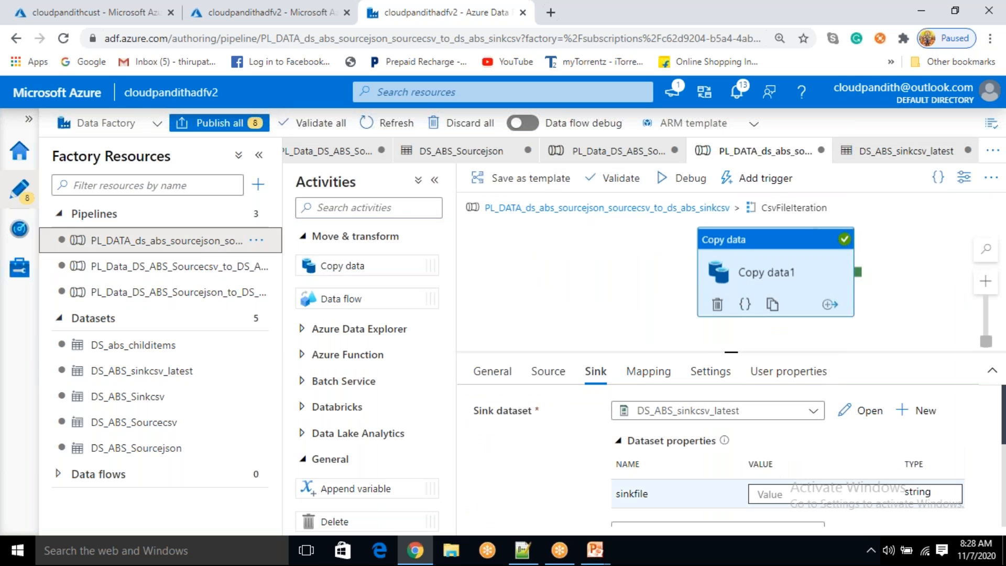
pyautogui.click(548, 370)
pyautogui.scroll(-3, 776, 482)
pyautogui.scroll(1, 817, 461)
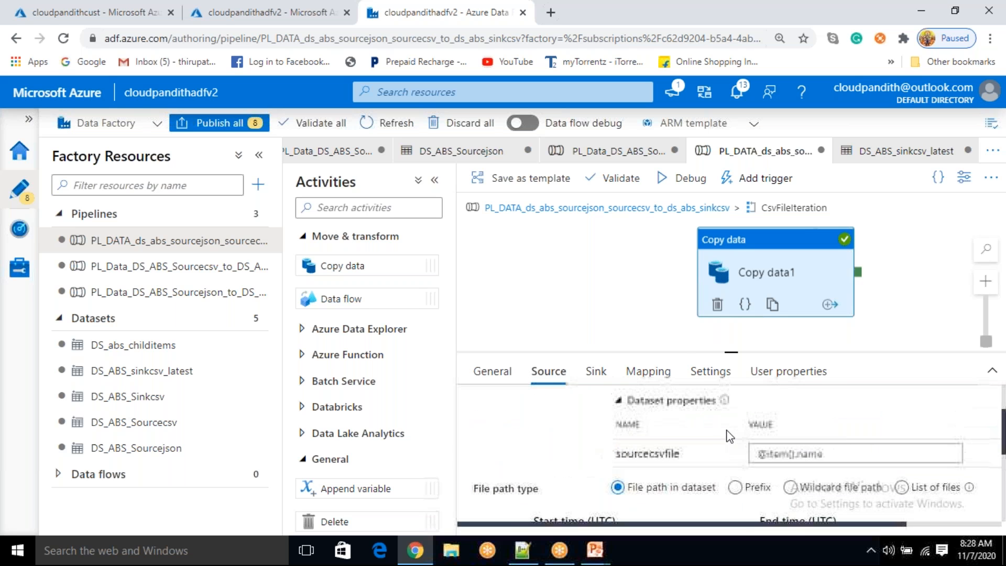
pyautogui.doubleClick(819, 453)
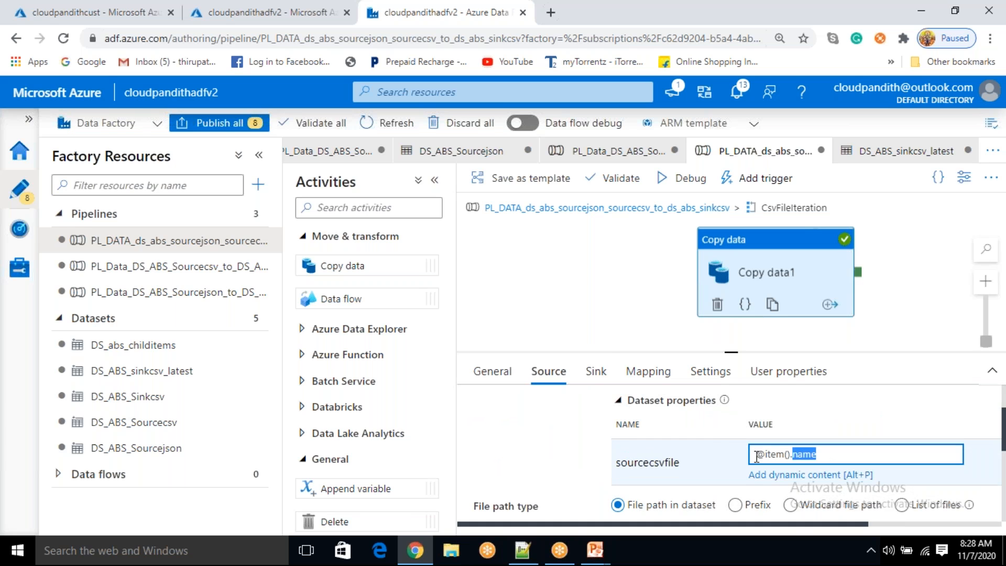
pyautogui.click(596, 372)
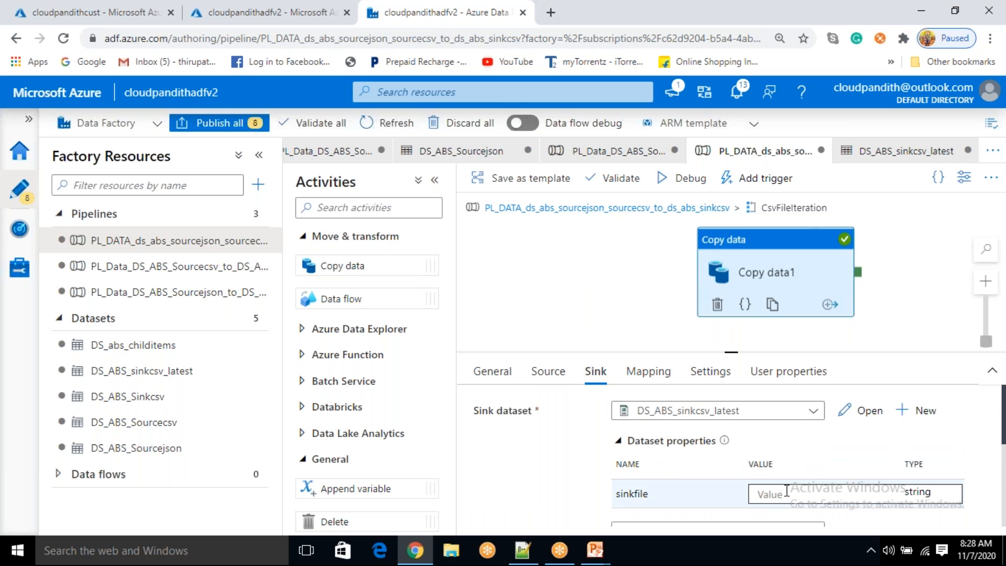
pyautogui.click(783, 495)
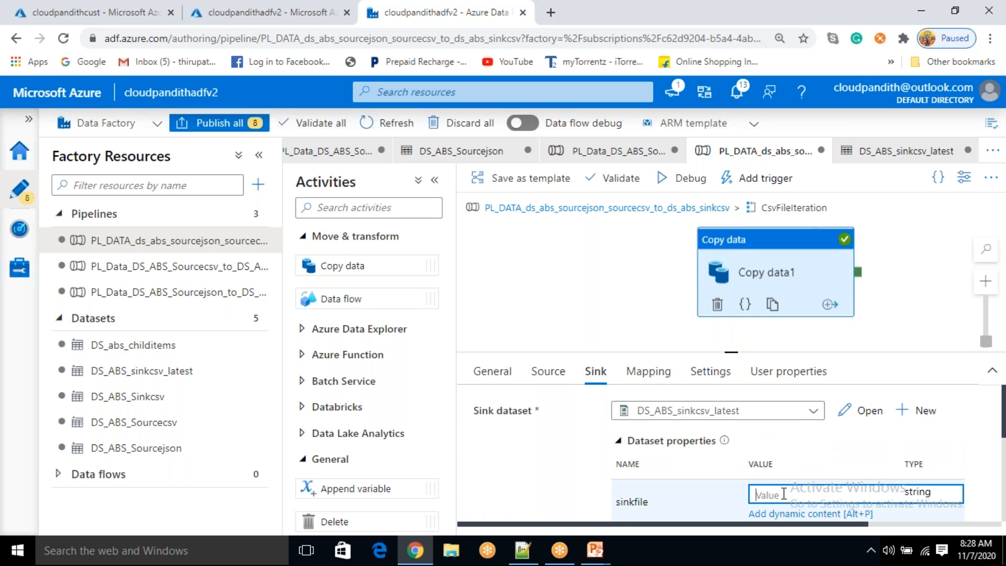
pyautogui.write('@item().s')
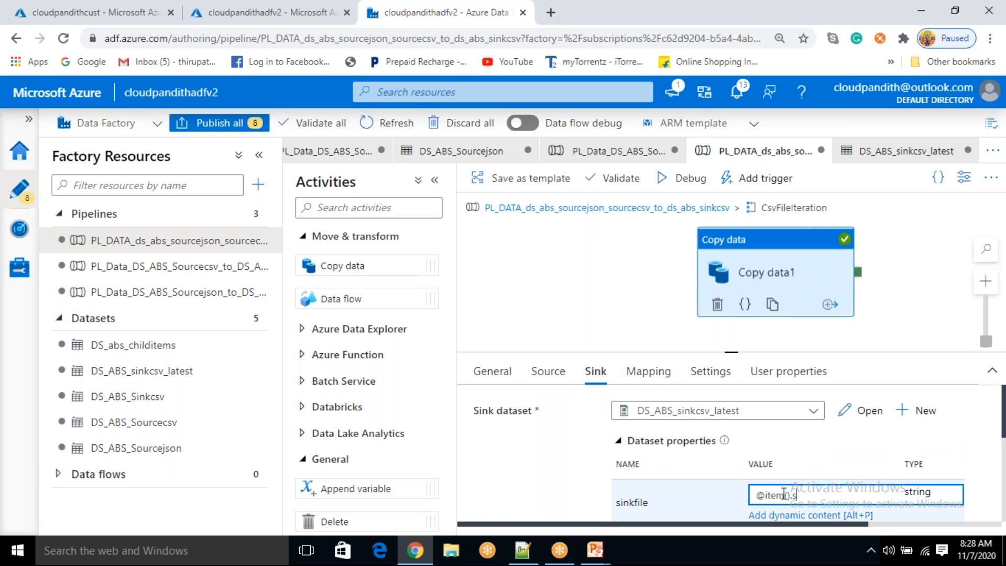
pyautogui.press('BackSpace')
pyautogui.write('name')
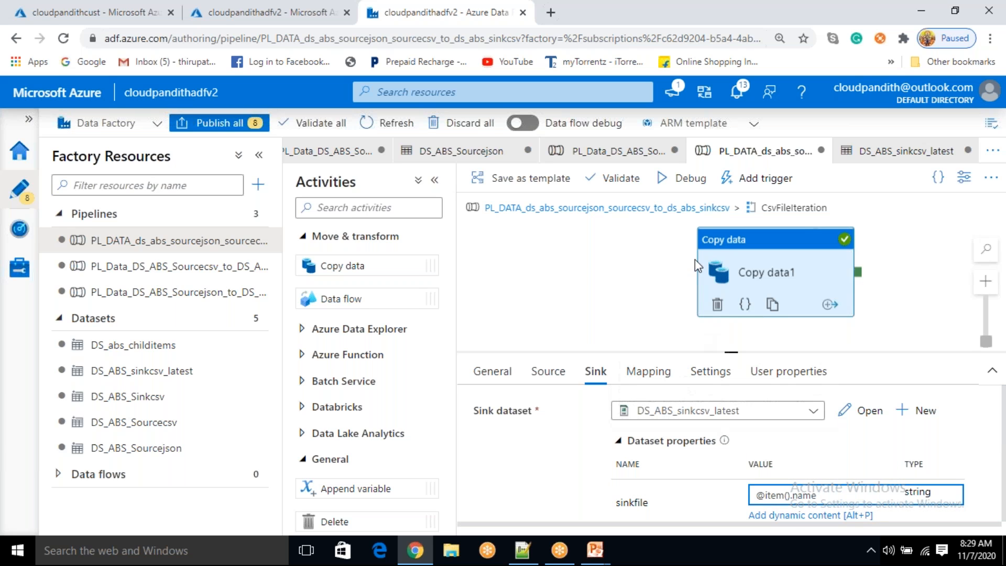
pyautogui.click(696, 212)
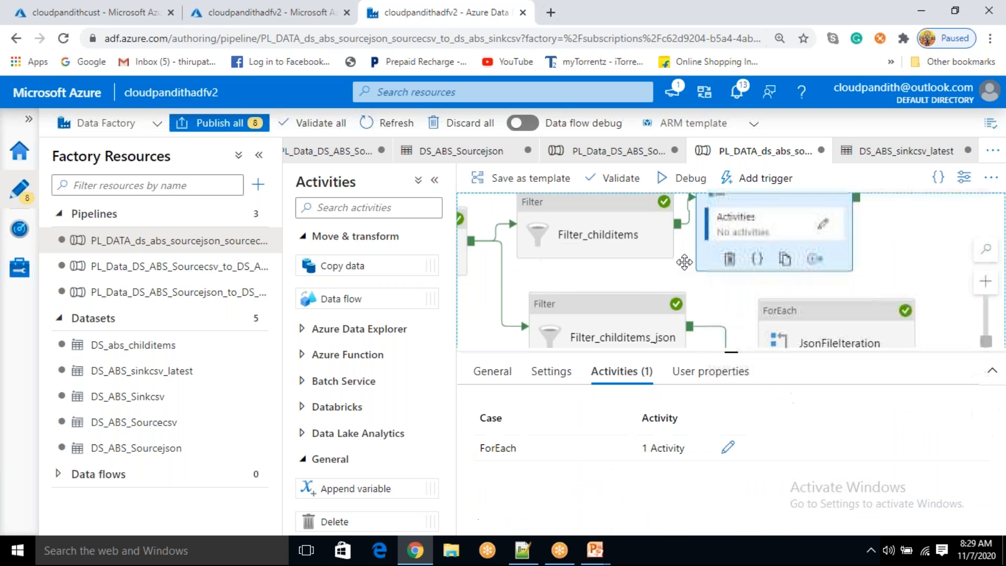
# Open Copy data2 inside the JsonFileIteration loop and start a new Azure Blob Storage sink dataset in Json format
pyautogui.click(806, 320)
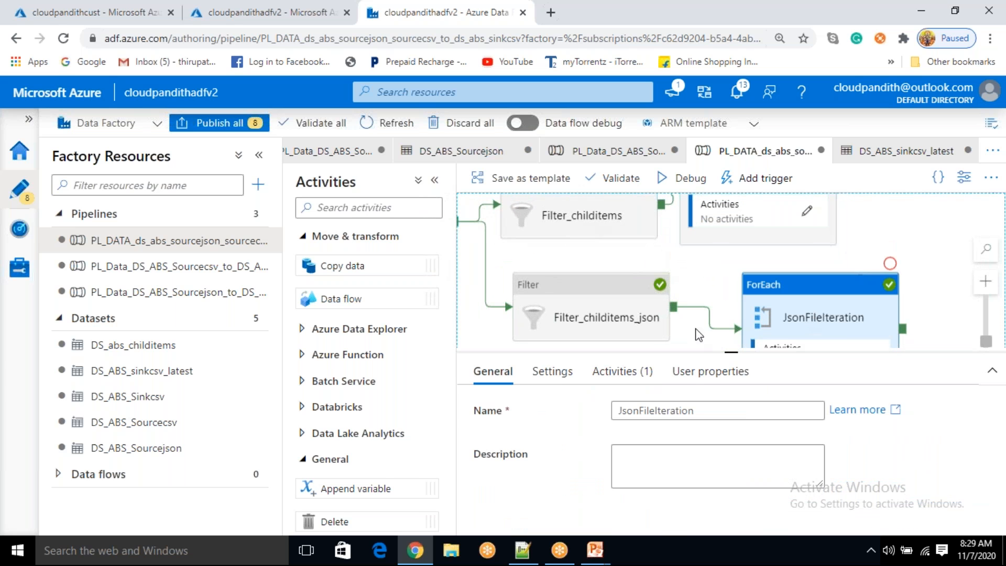
pyautogui.click(613, 372)
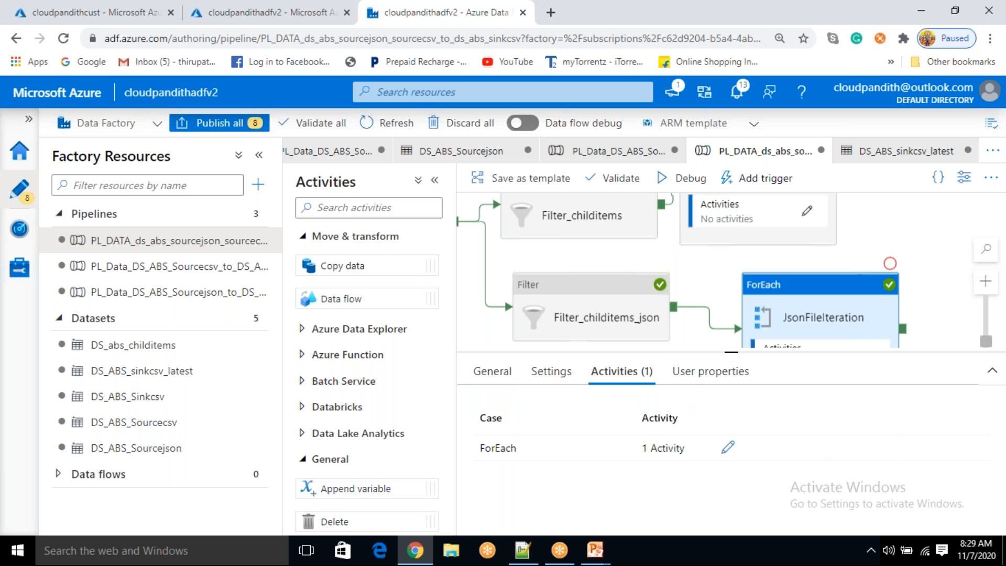
pyautogui.click(727, 448)
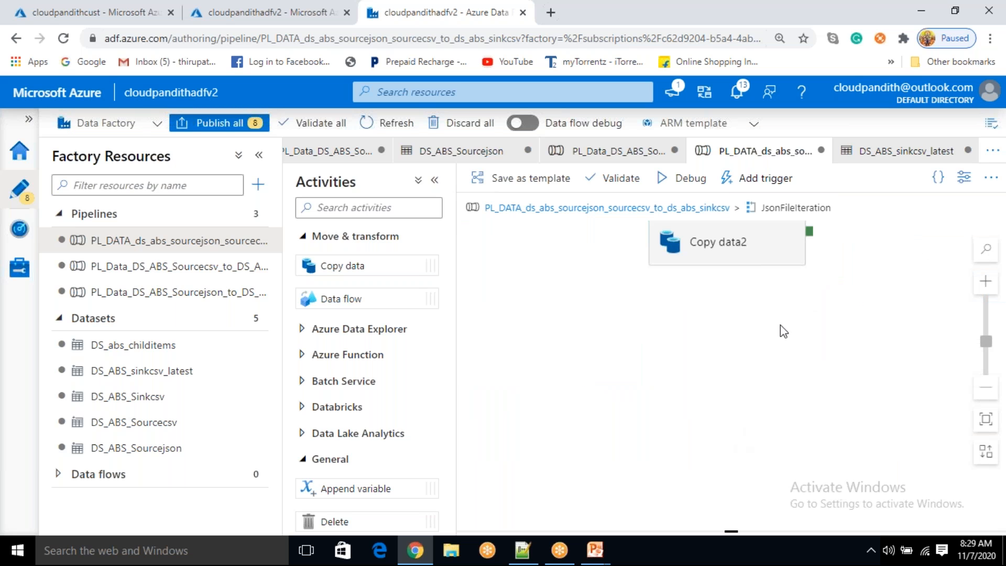
pyautogui.click(728, 246)
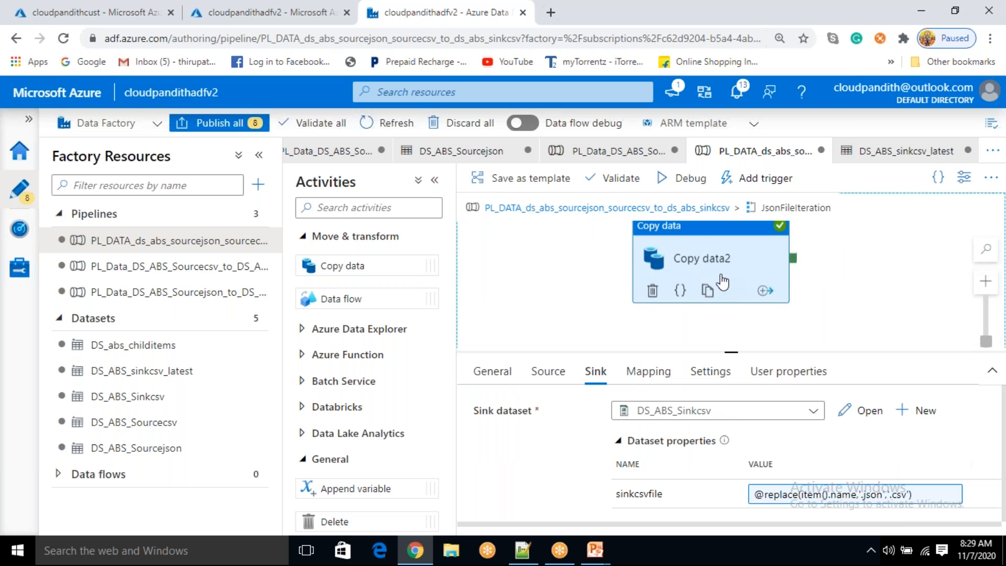
pyautogui.click(925, 414)
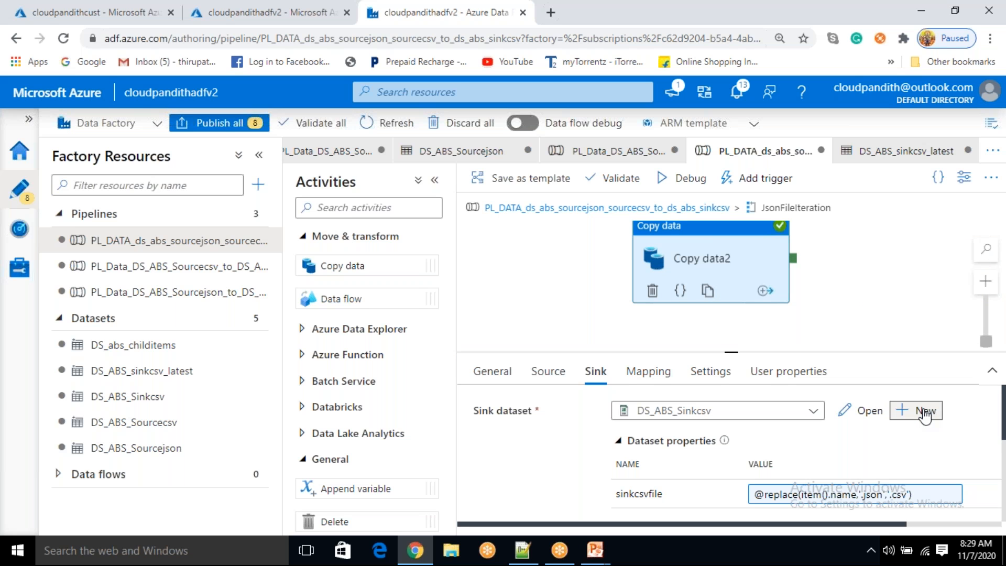
pyautogui.click(602, 396)
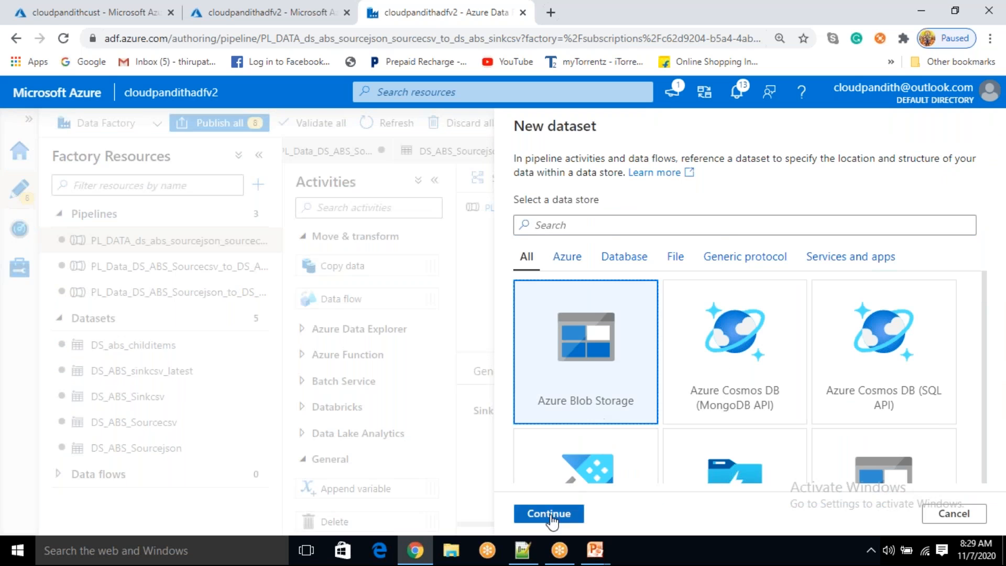
pyautogui.click(547, 515)
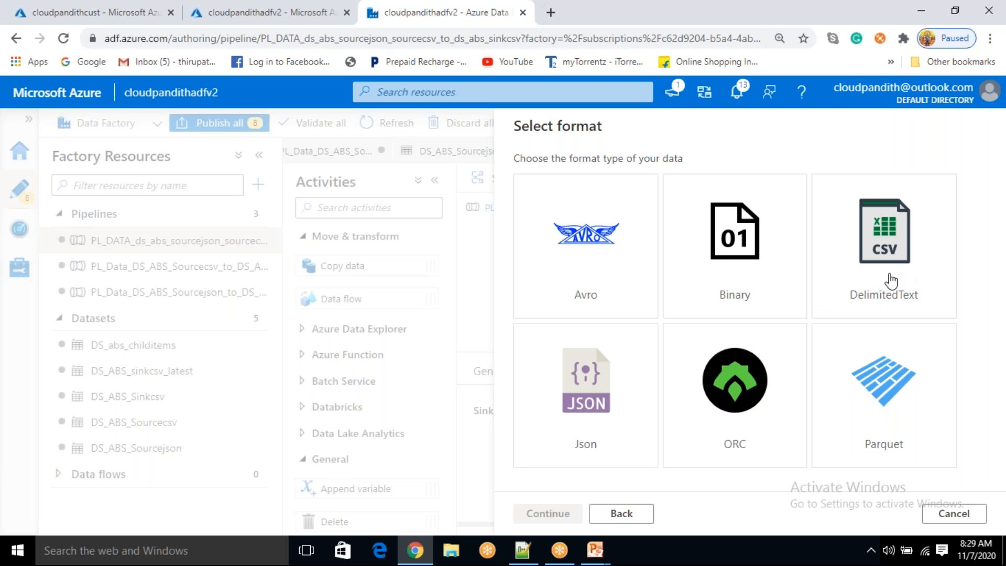
pyautogui.click(576, 401)
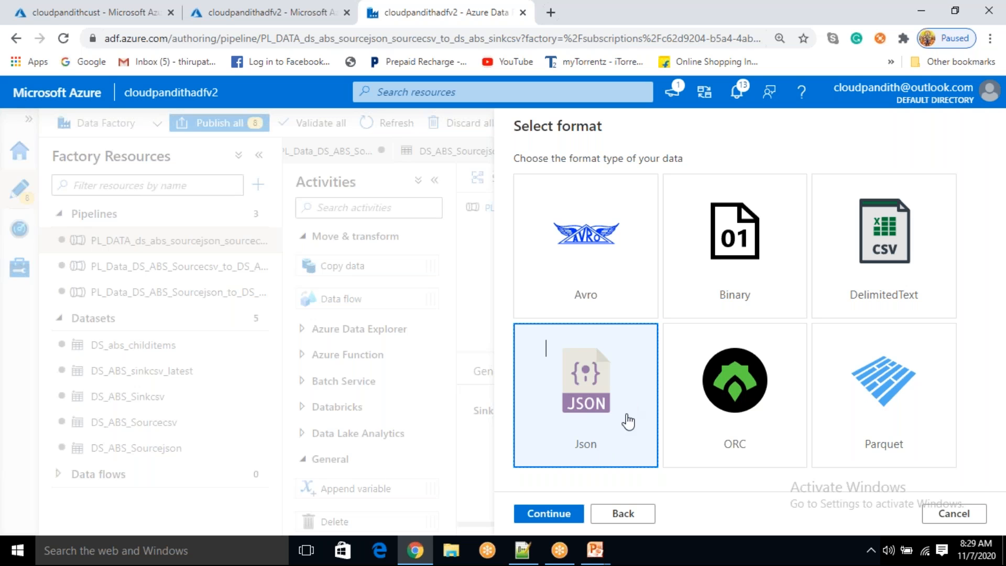
pyautogui.click(546, 513)
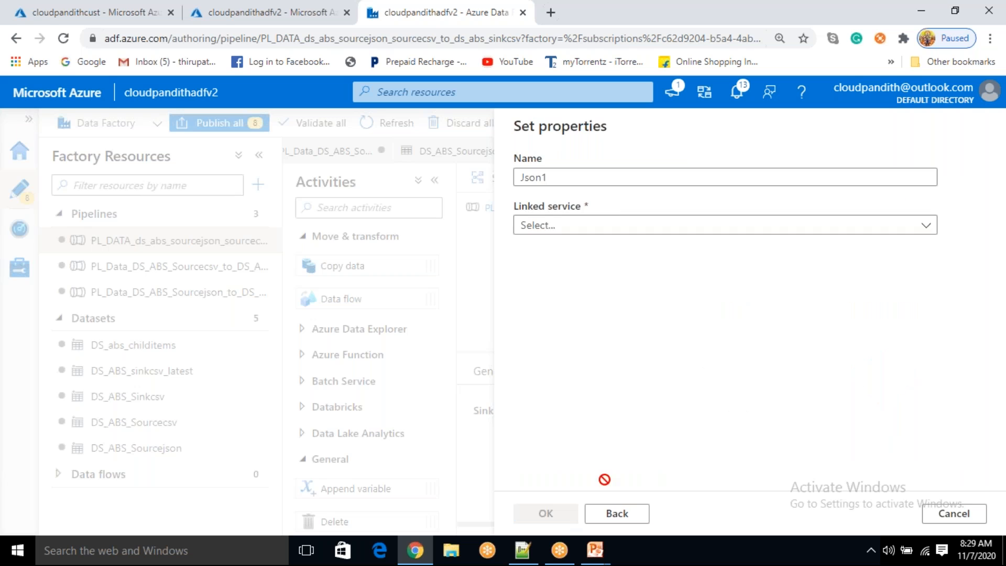
# Name the new dataset DS_ABS_Sinkjson_latest and assign it the LS_ABS linked service
pyautogui.press('BackSpace')
pyautogui.write('DS_ABS_')
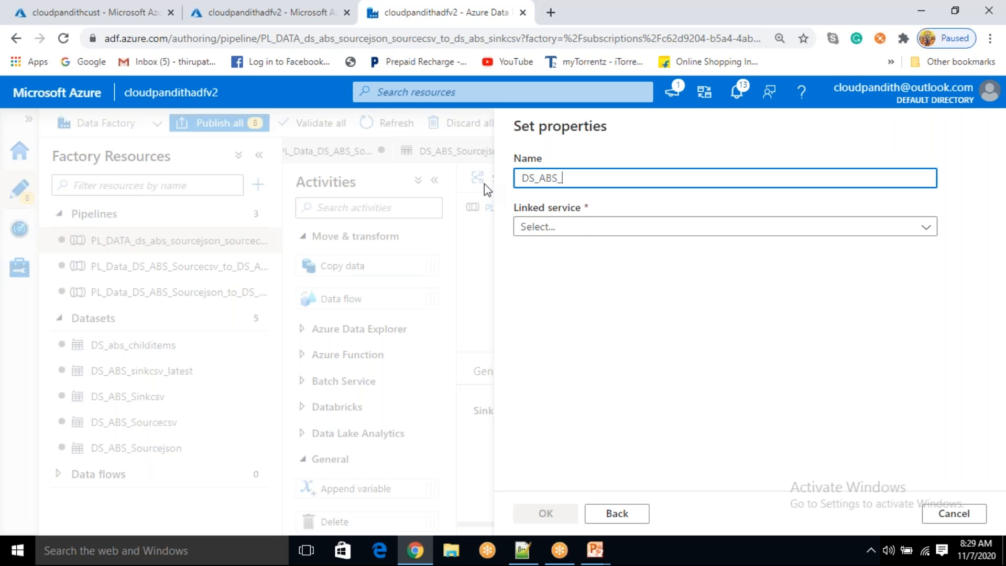
pyautogui.write('Sinkjson_latest')
pyautogui.click(635, 231)
pyautogui.click(561, 329)
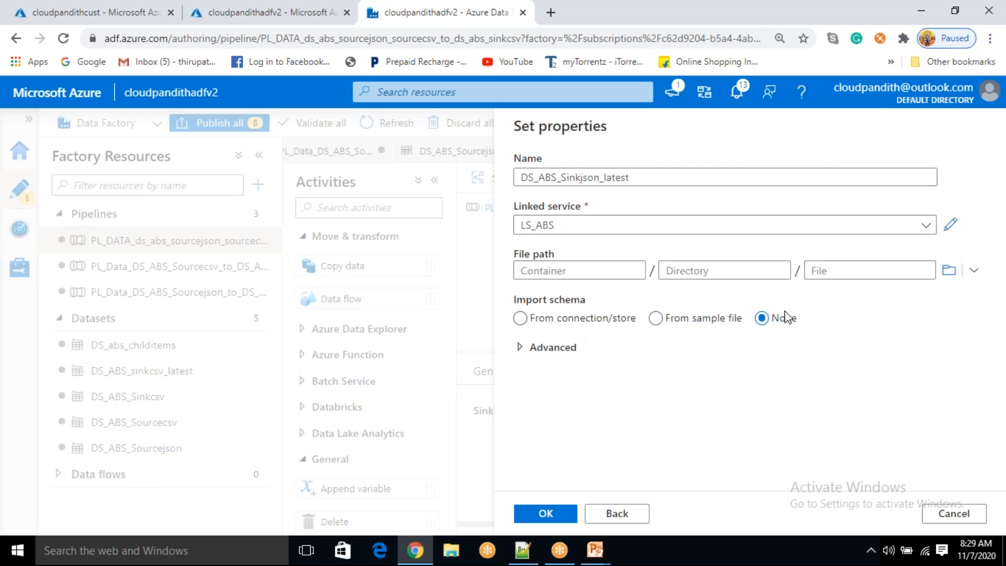
# Set the dataset's file path to the json container and create the dataset
pyautogui.click(948, 270)
pyautogui.click(590, 267)
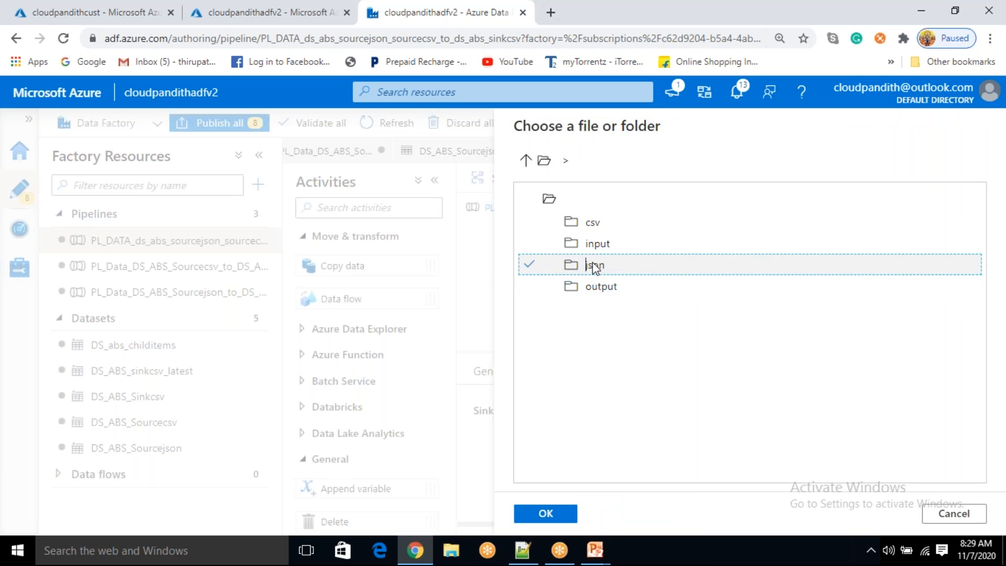
pyautogui.click(549, 513)
pyautogui.click(547, 512)
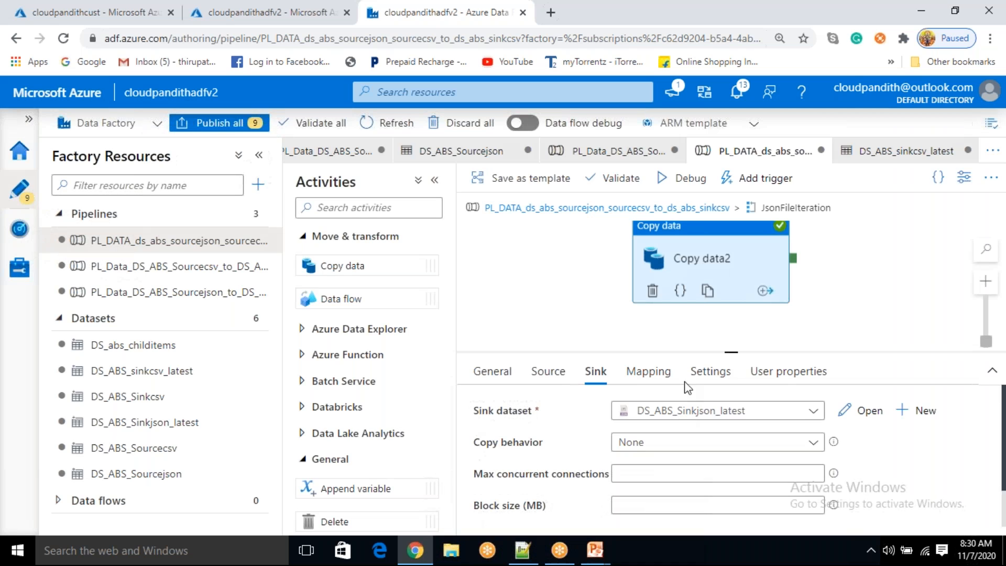
# Open the DS_ABS_Sinkjson_latest dataset and add a String parameter named sinkjsonfile
pyautogui.click(866, 414)
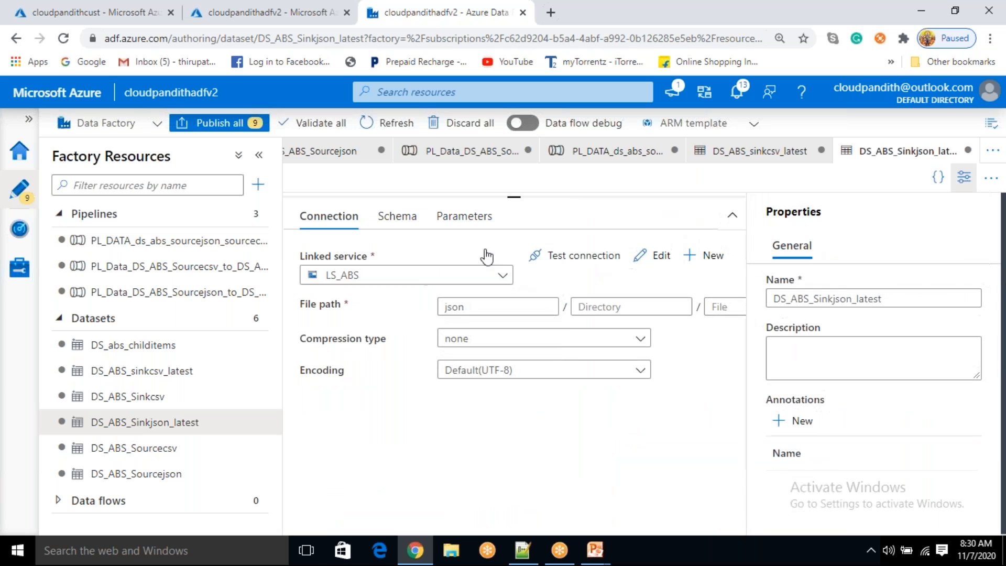
pyautogui.click(469, 225)
pyautogui.click(330, 257)
pyautogui.click(367, 320)
pyautogui.write('sinkjsonfile')
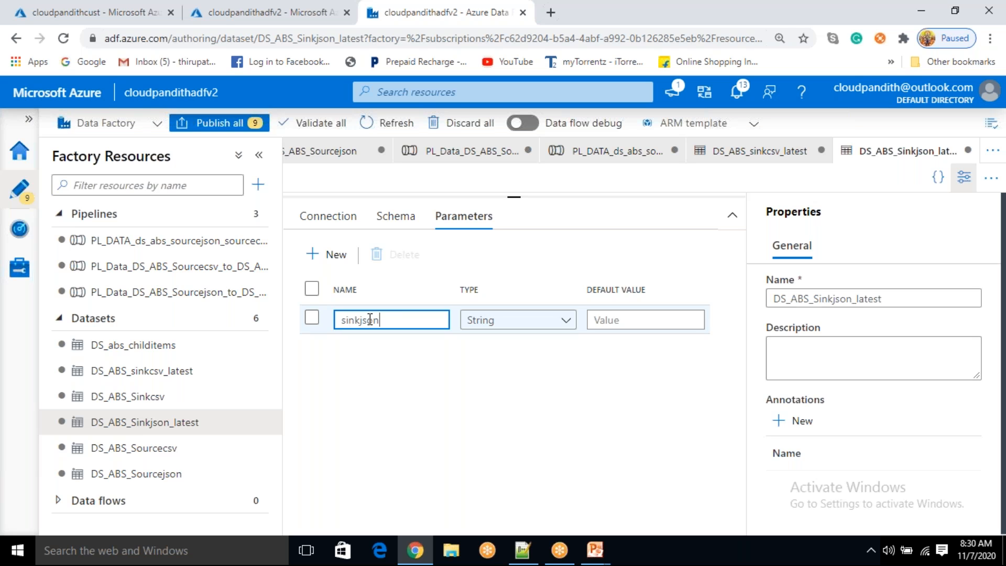
# Set the file name in the dataset's connection path to dynamic content that references the sinkjsonfile parameter
pyautogui.click(348, 215)
pyautogui.click(720, 307)
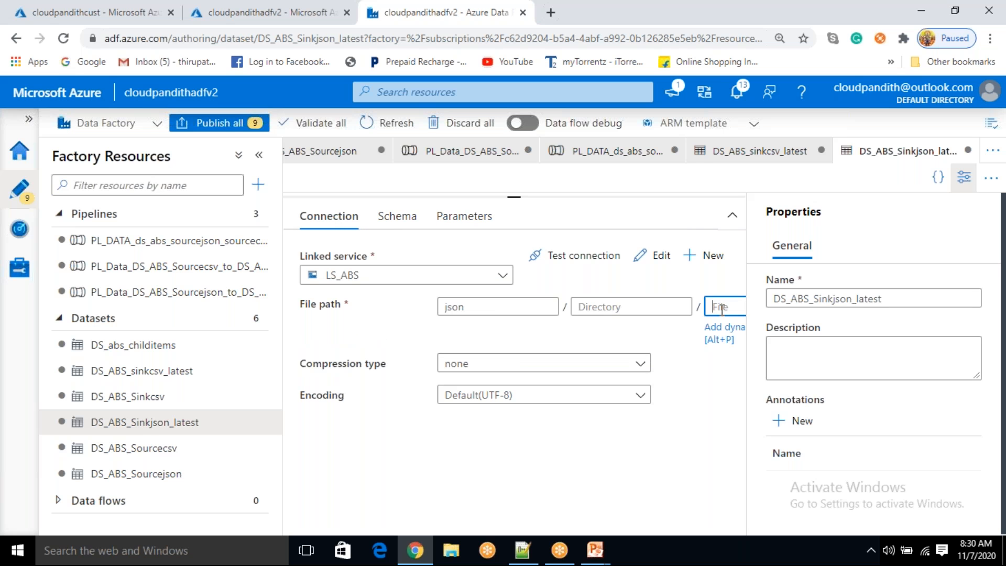
pyautogui.click(724, 327)
pyautogui.scroll(-2, 741, 418)
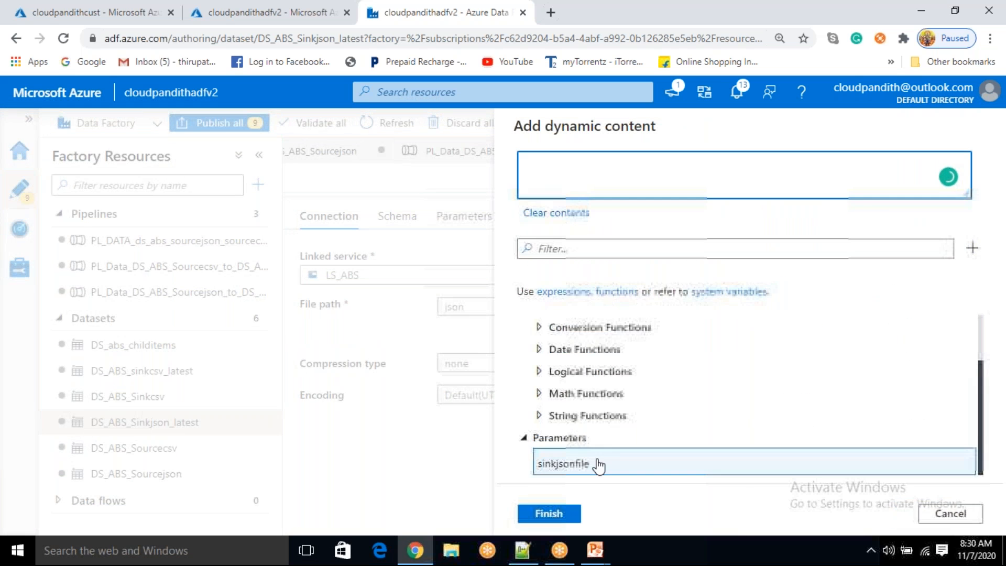
pyautogui.click(593, 464)
pyautogui.click(549, 512)
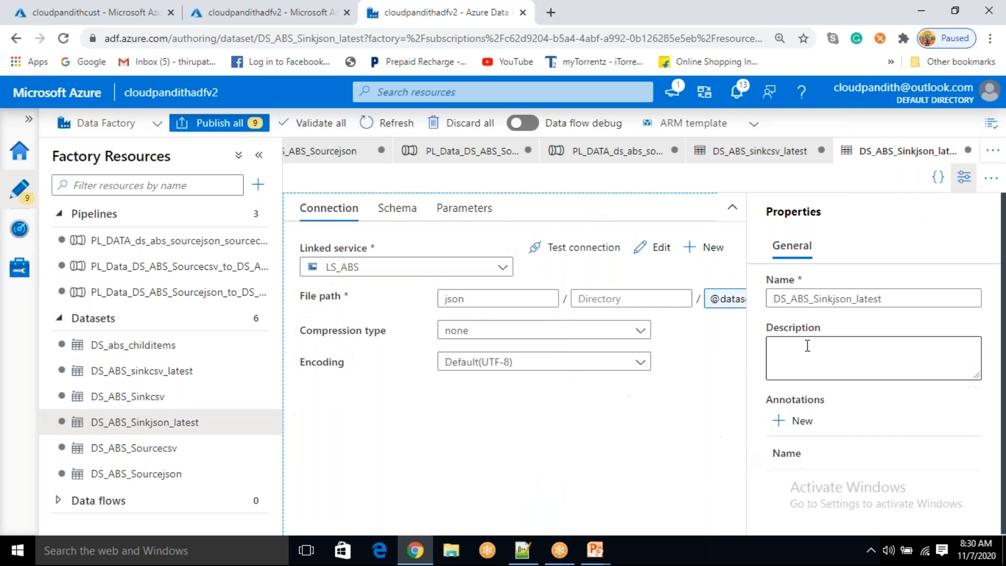
pyautogui.click(152, 241)
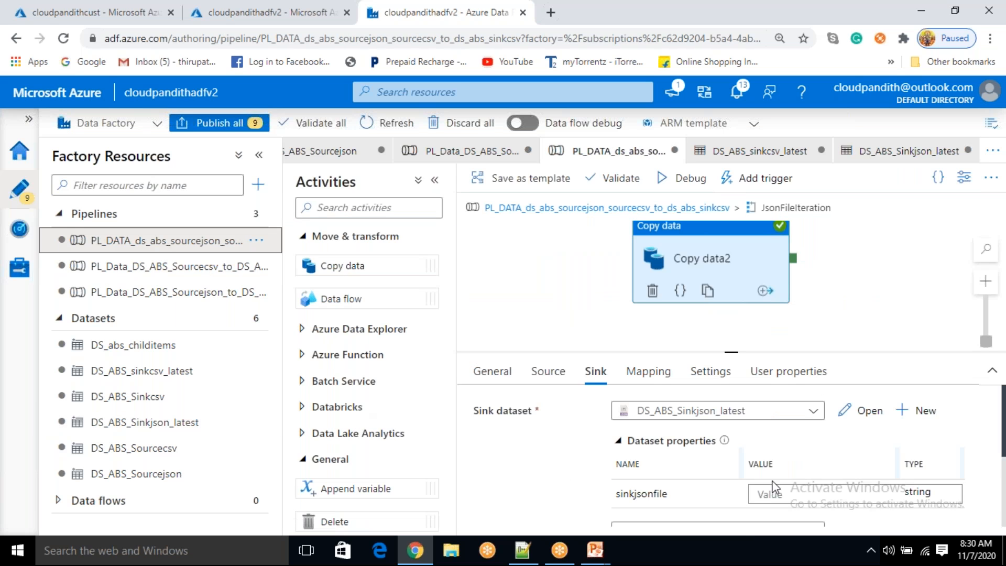
pyautogui.click(776, 495)
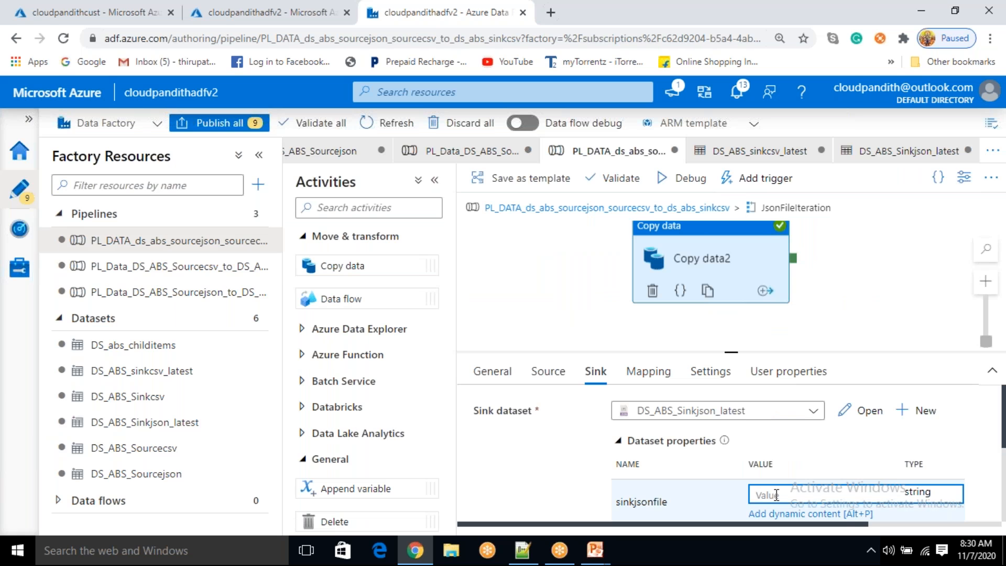
pyautogui.write('@item().')
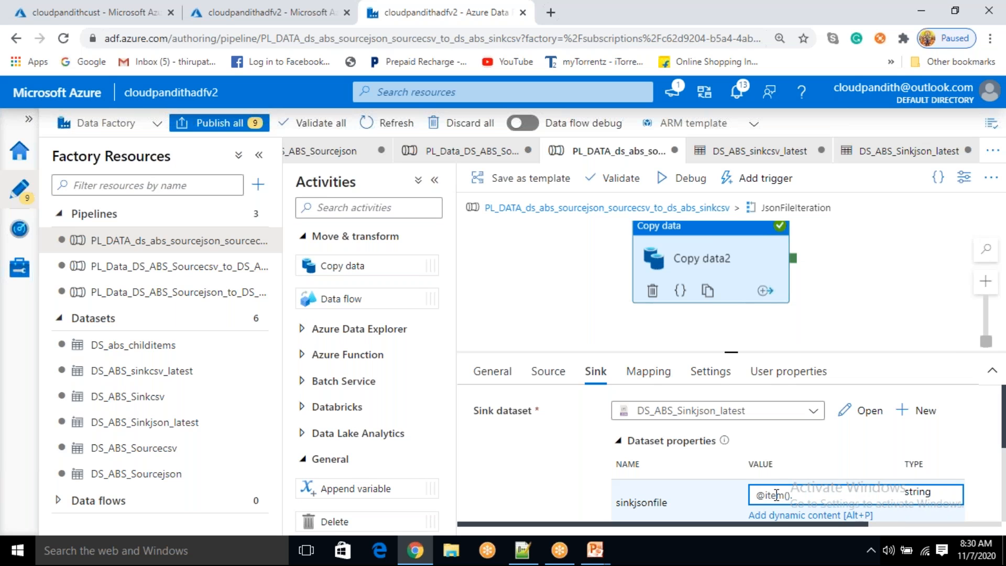
pyautogui.write('name')
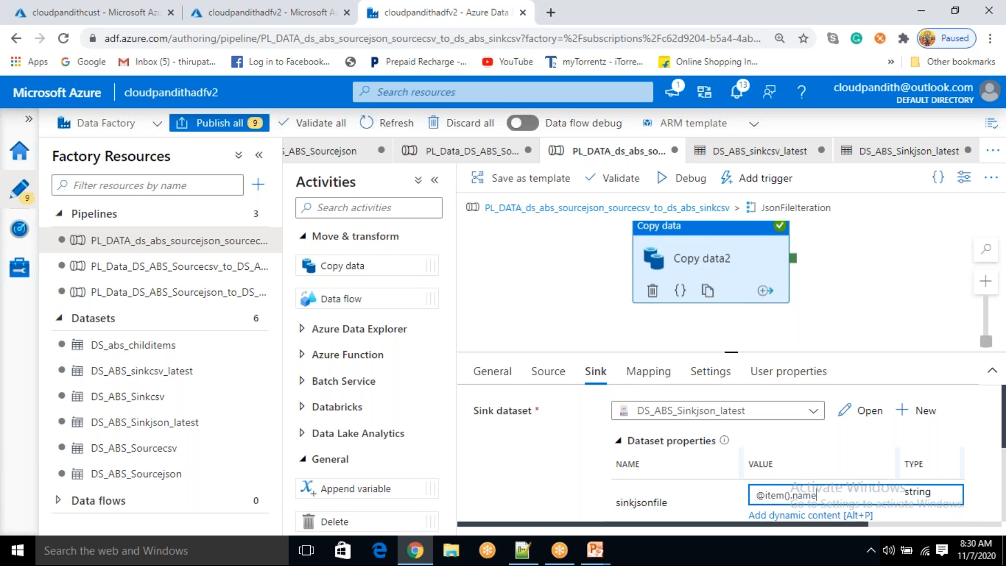
pyautogui.click(745, 22)
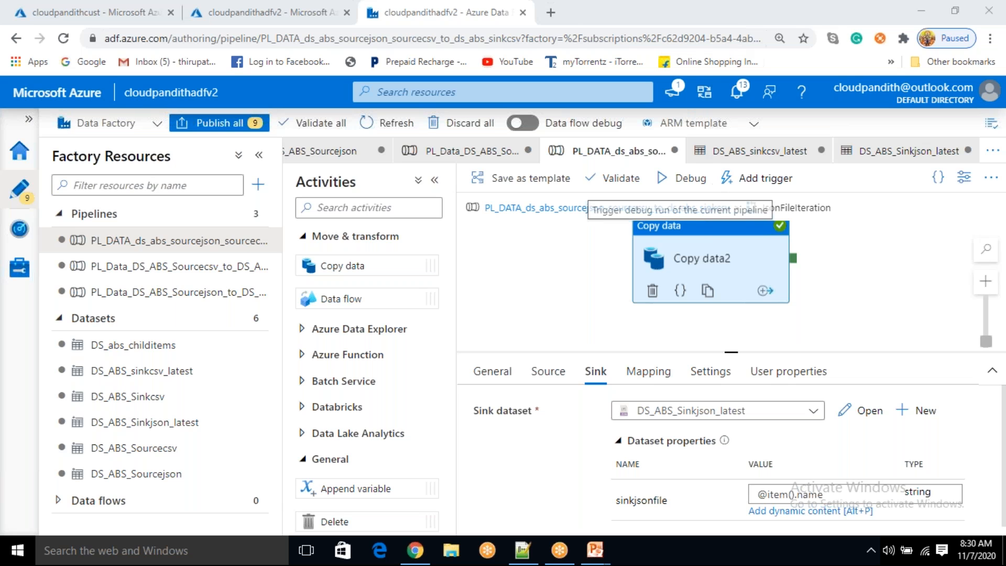
# Run the pipeline in debug mode, enlarge the output area, and refresh the activity run statuses
pyautogui.click(695, 180)
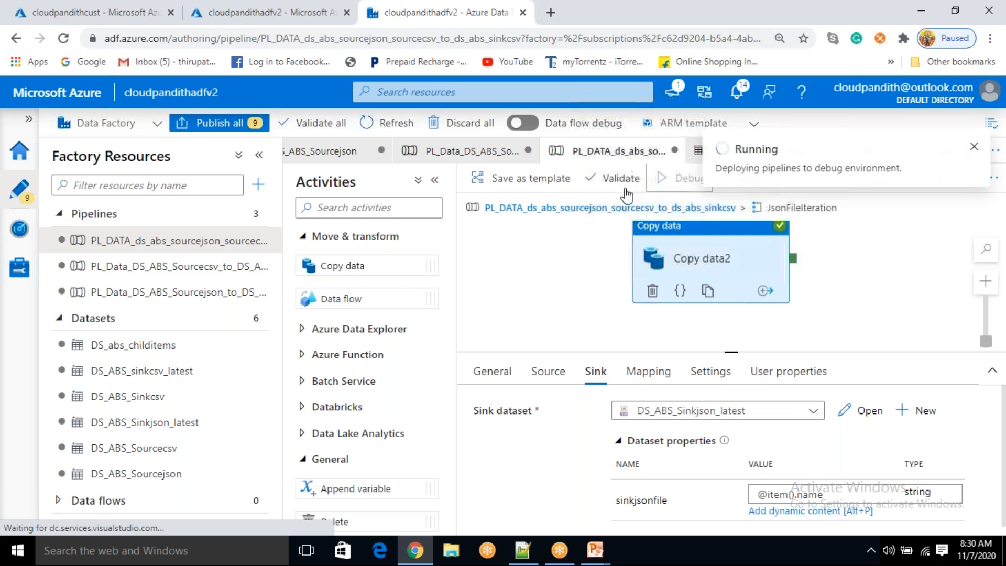
pyautogui.click(68, 12)
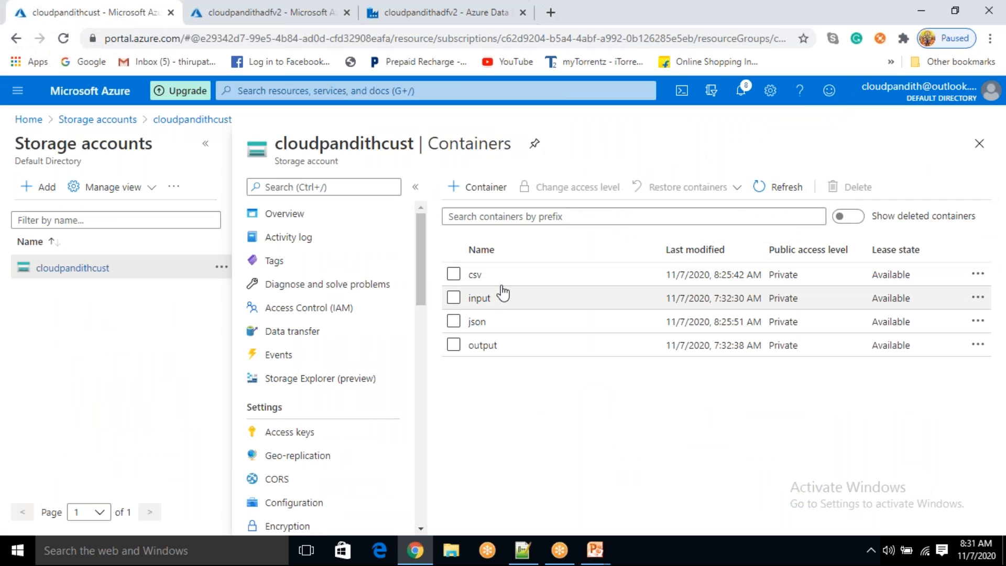
pyautogui.click(422, 21)
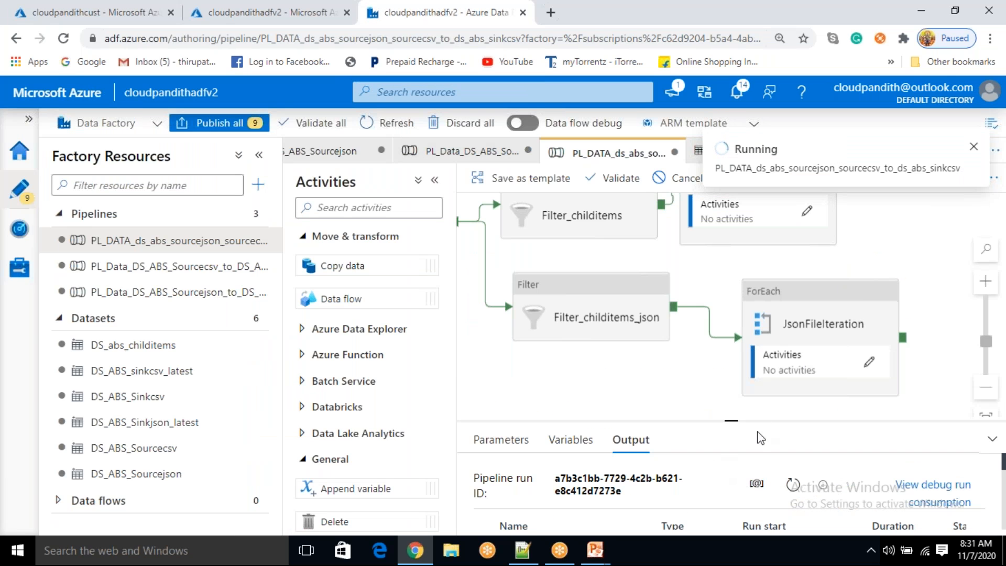
pyautogui.moveTo(730, 420); pyautogui.dragTo(731, 250)
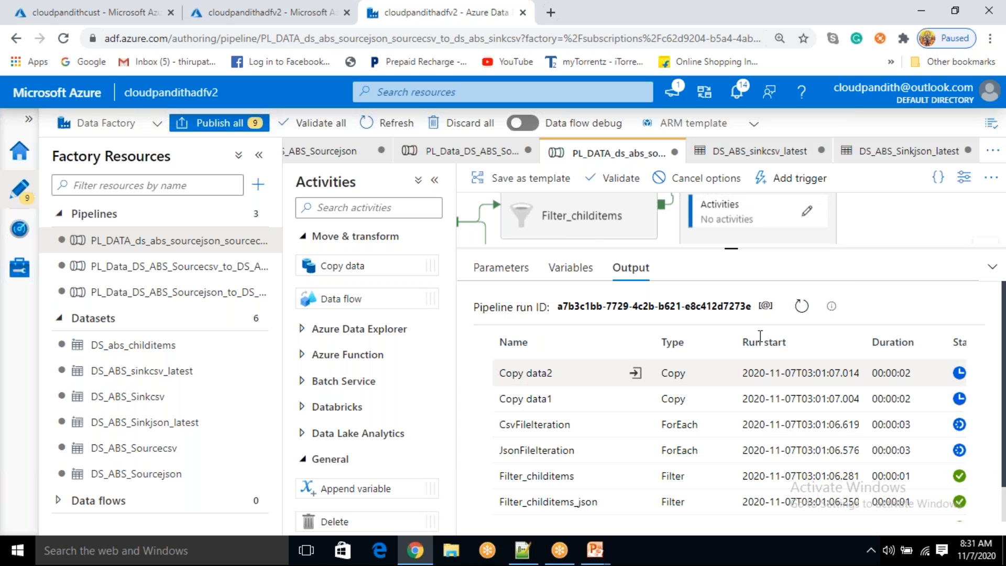
pyautogui.click(800, 307)
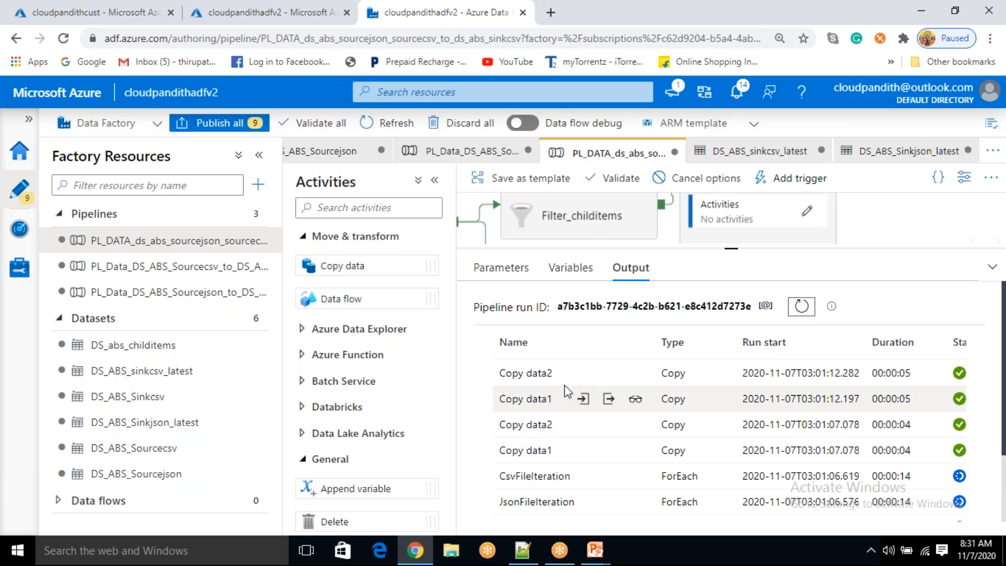
pyautogui.click(801, 306)
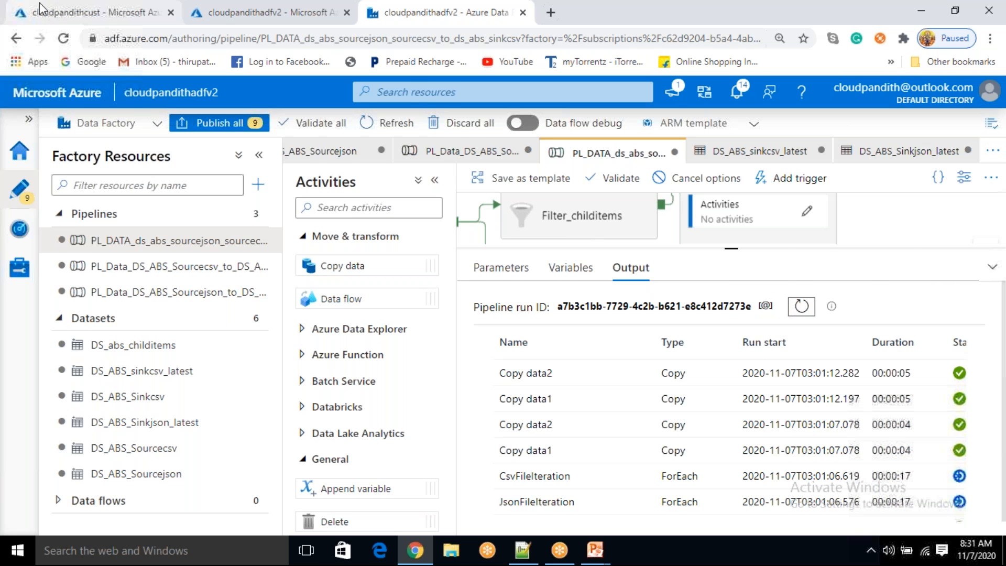
# In the cloudpandithcust storage account, check the files written to the csv container and those in the json container
pyautogui.click(48, 11)
pyautogui.click(513, 281)
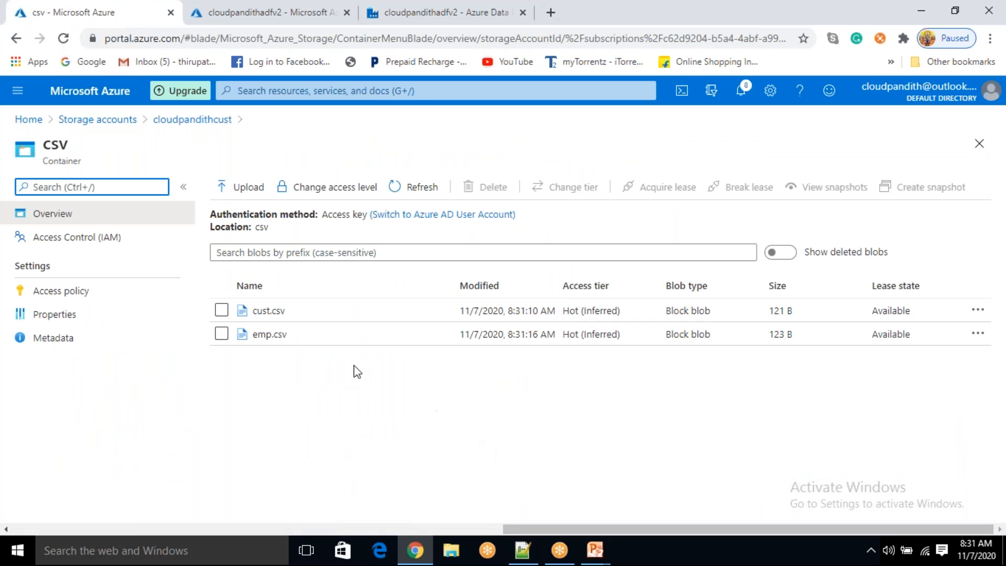
pyautogui.click(198, 120)
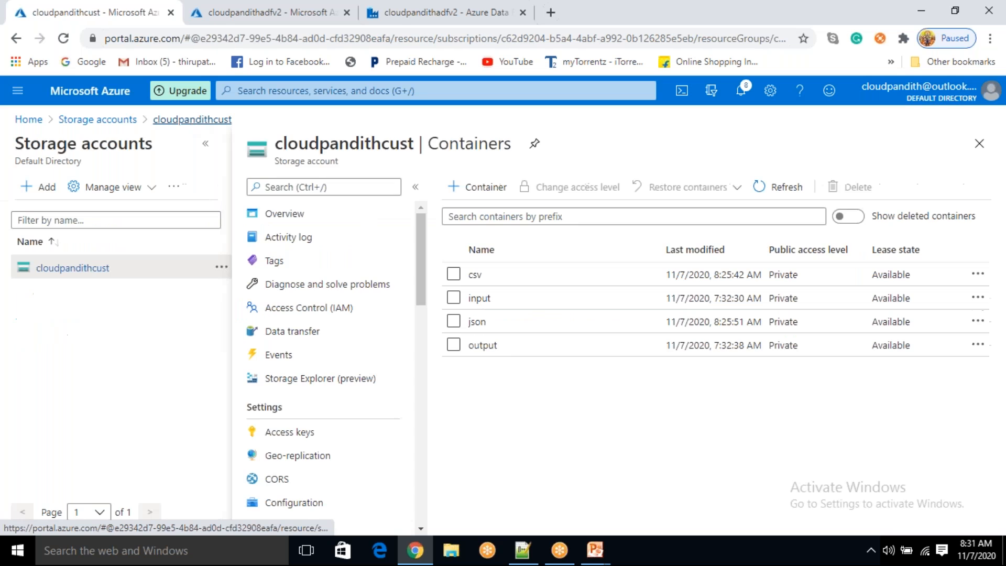
pyautogui.click(518, 325)
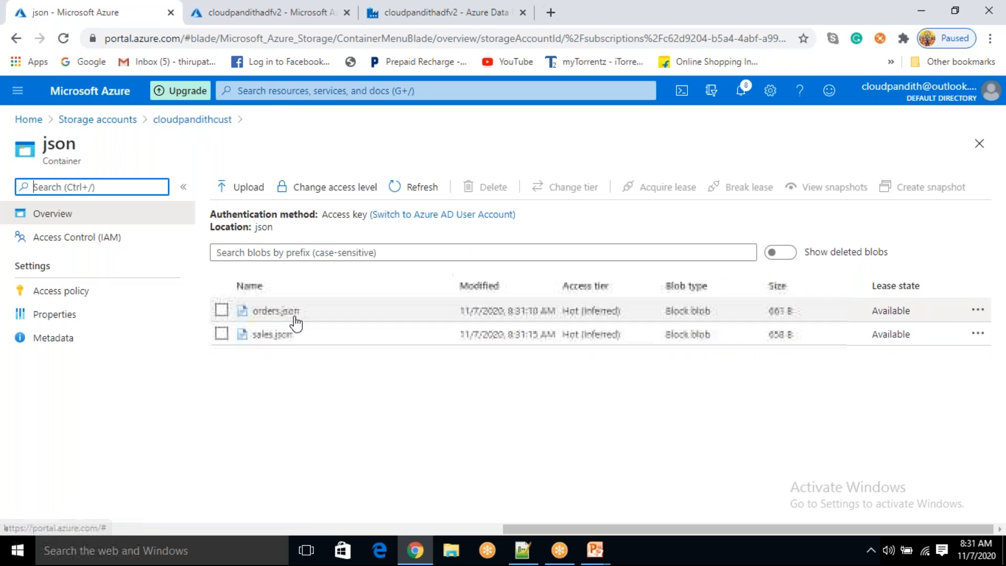
# View the contents of orders.json in the json container and close the file
pyautogui.click(283, 310)
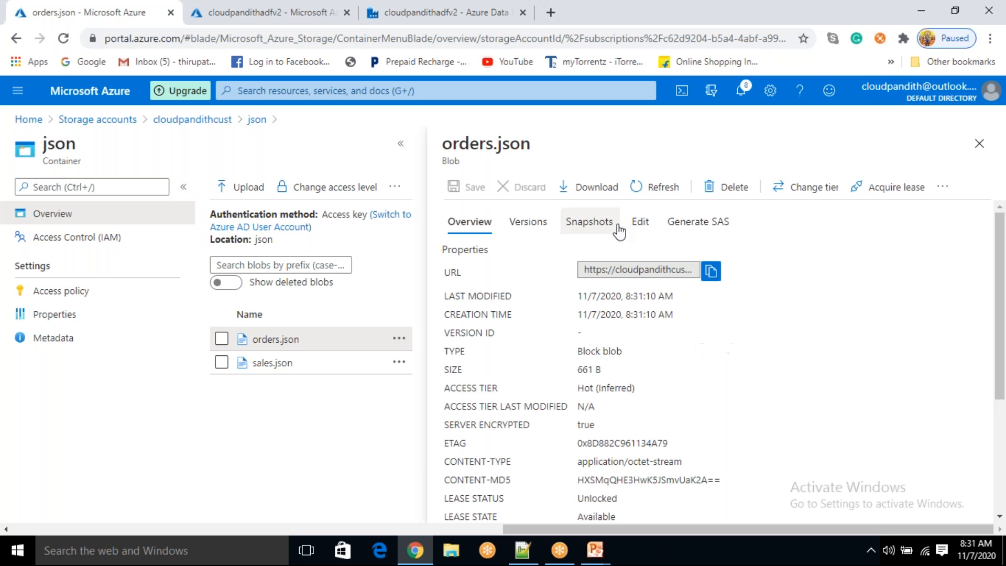
pyautogui.click(640, 222)
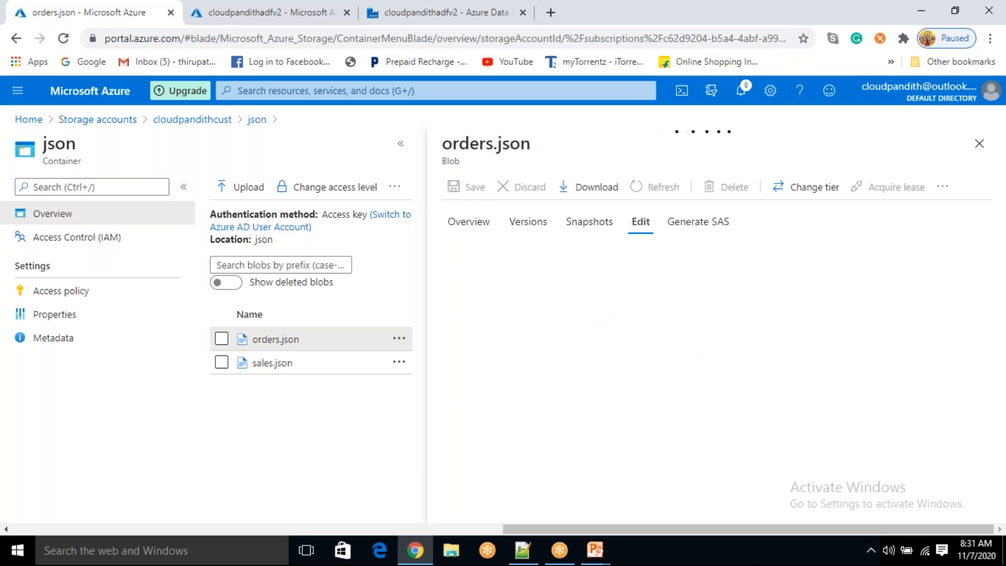
pyautogui.moveTo(541, 278); pyautogui.dragTo(614, 320)
pyautogui.click(978, 143)
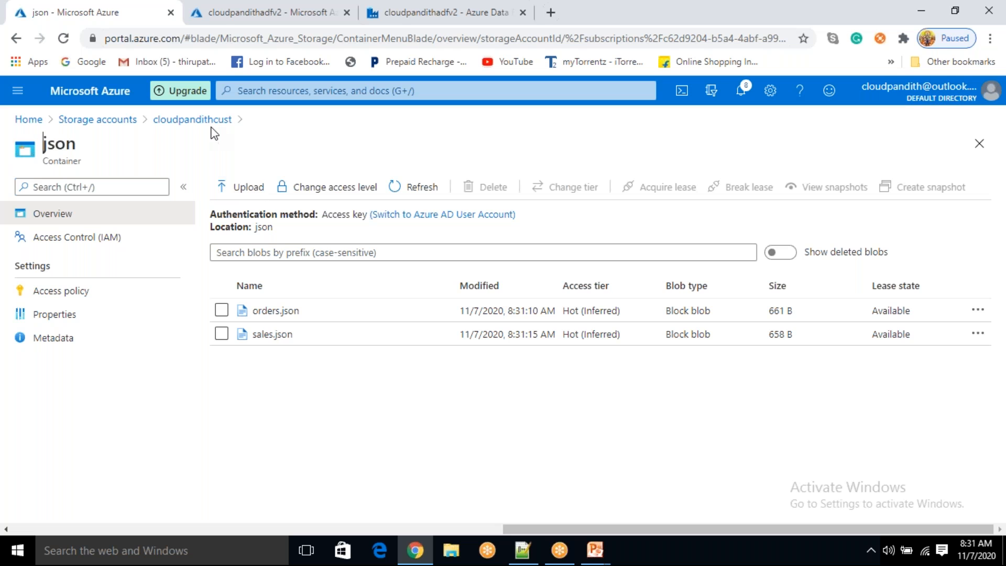
# Open emp.csv in the cloudpandithcust account's csv container, view its contents, and close the file
pyautogui.click(196, 120)
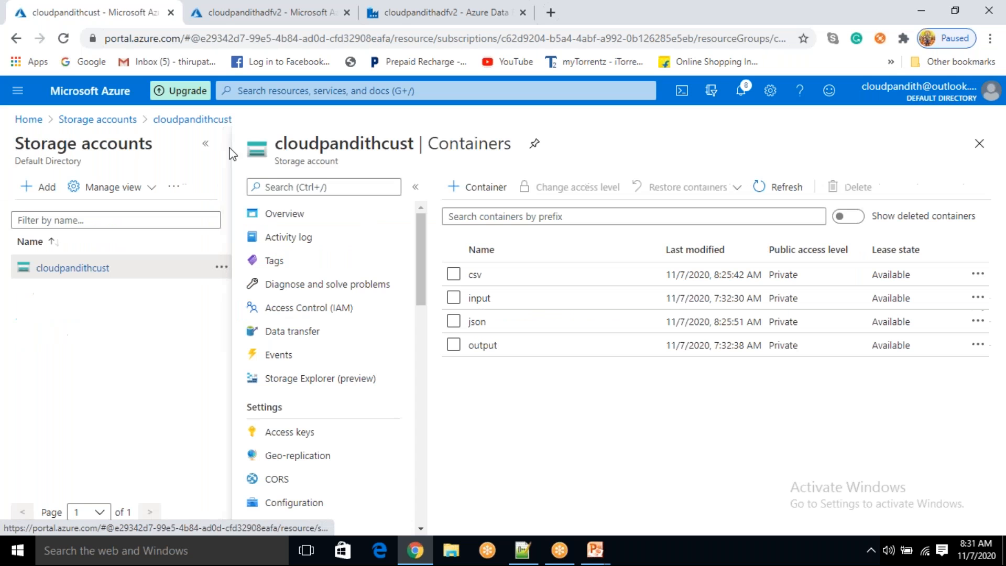
pyautogui.click(502, 274)
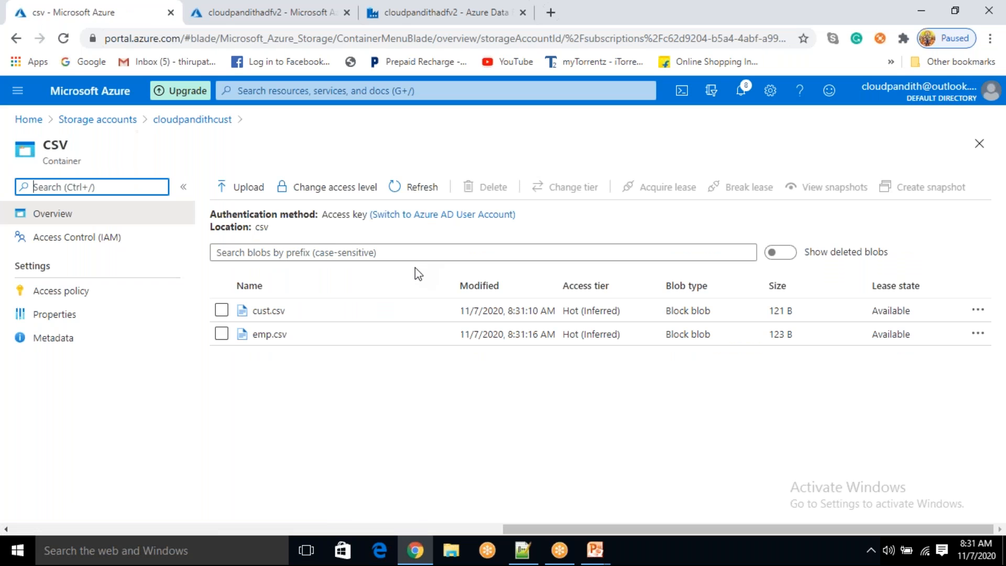
pyautogui.click(329, 339)
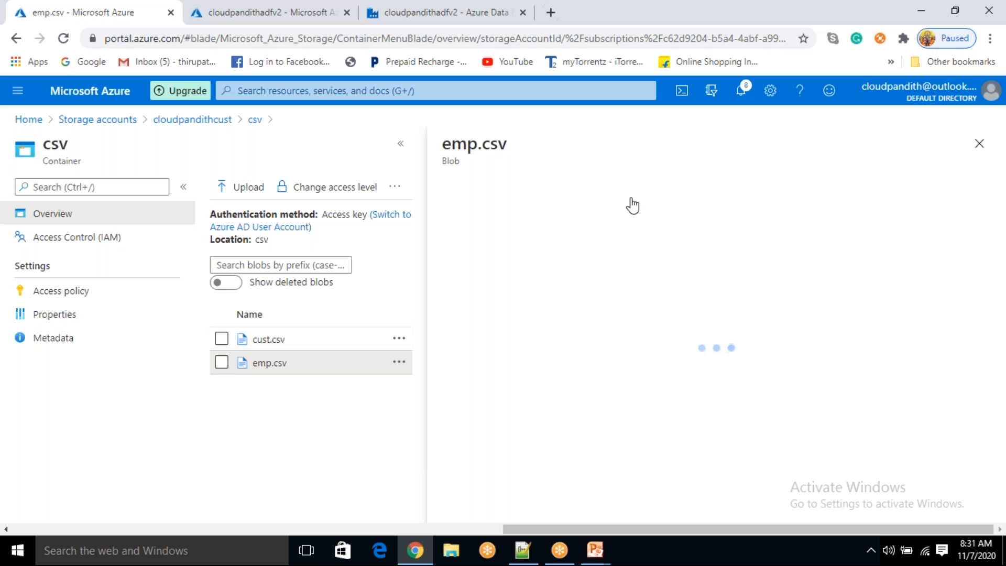
pyautogui.click(640, 221)
pyautogui.moveTo(572, 321); pyautogui.dragTo(490, 250)
pyautogui.click(752, 328)
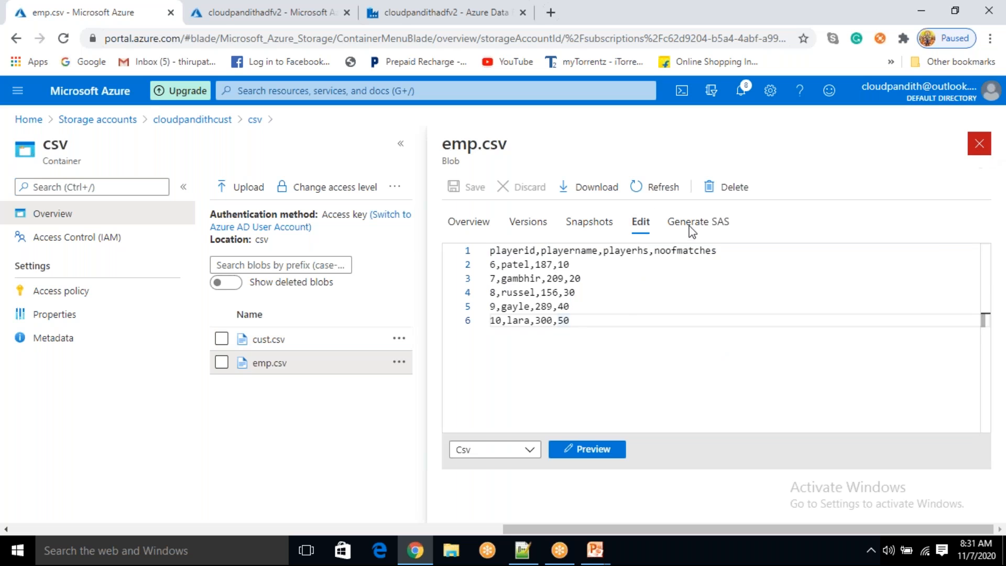
pyautogui.click(979, 144)
# Delete the csv and json containers from the cloudpandithcust storage account
pyautogui.click(189, 120)
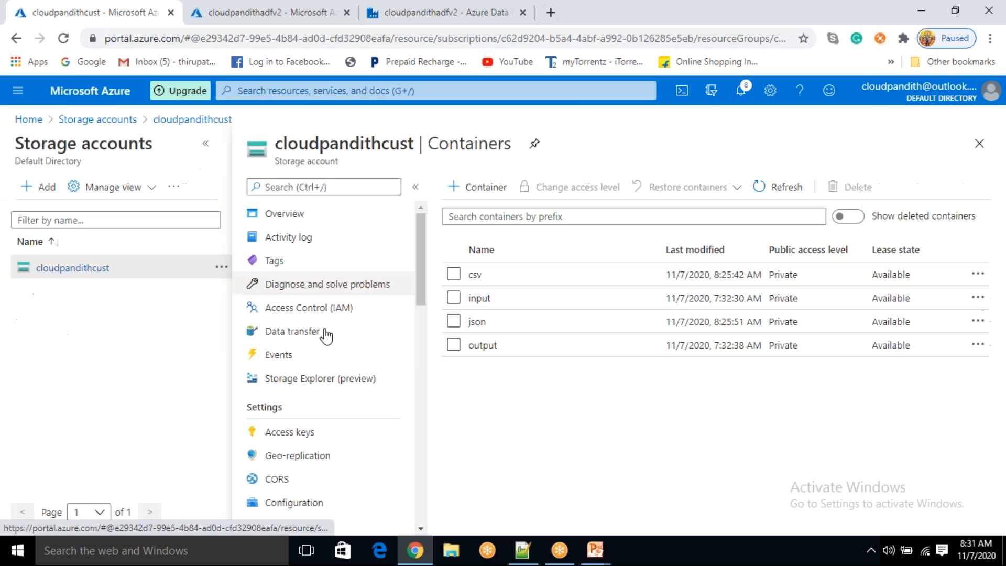
pyautogui.click(453, 274)
pyautogui.click(454, 322)
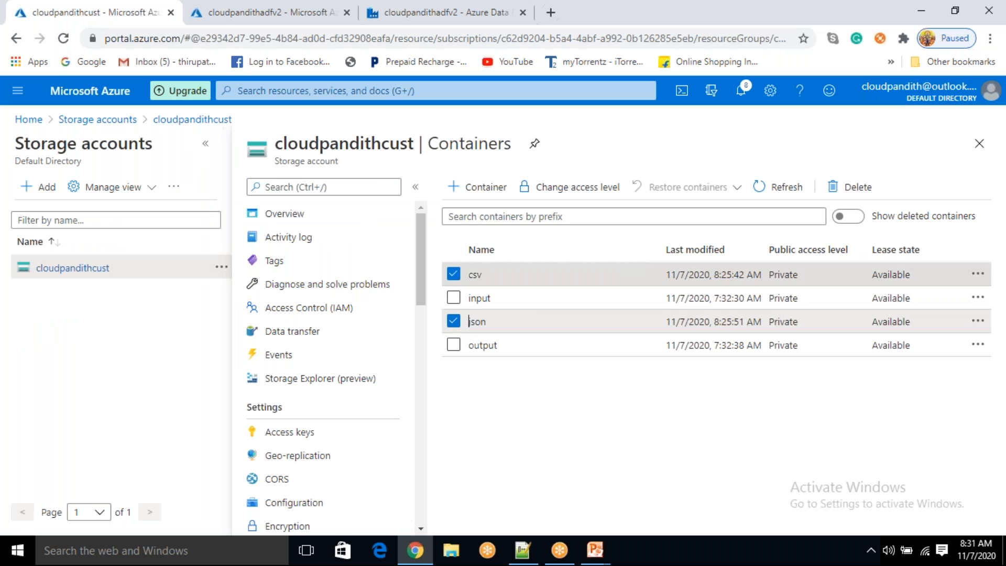
pyautogui.click(854, 188)
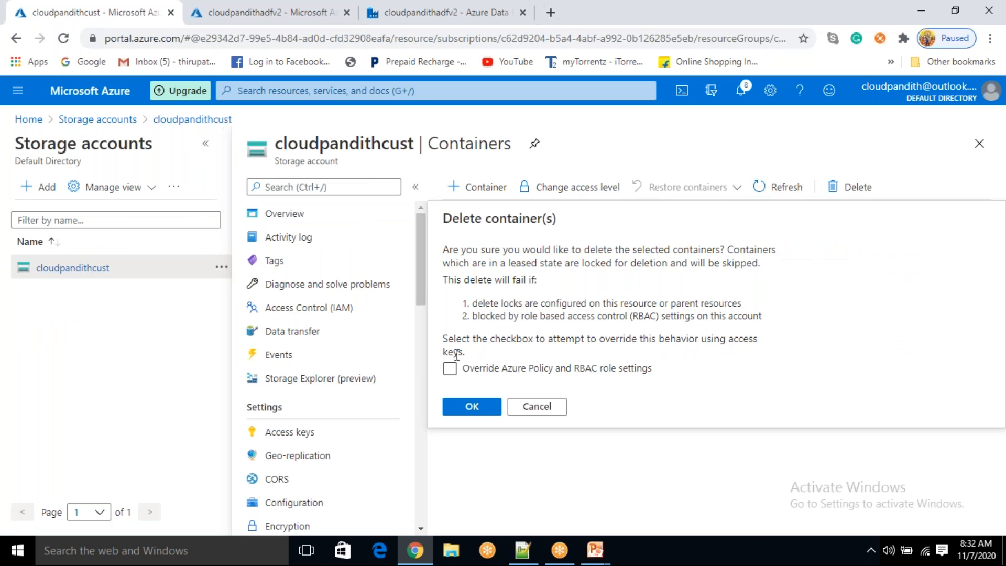
pyautogui.click(471, 406)
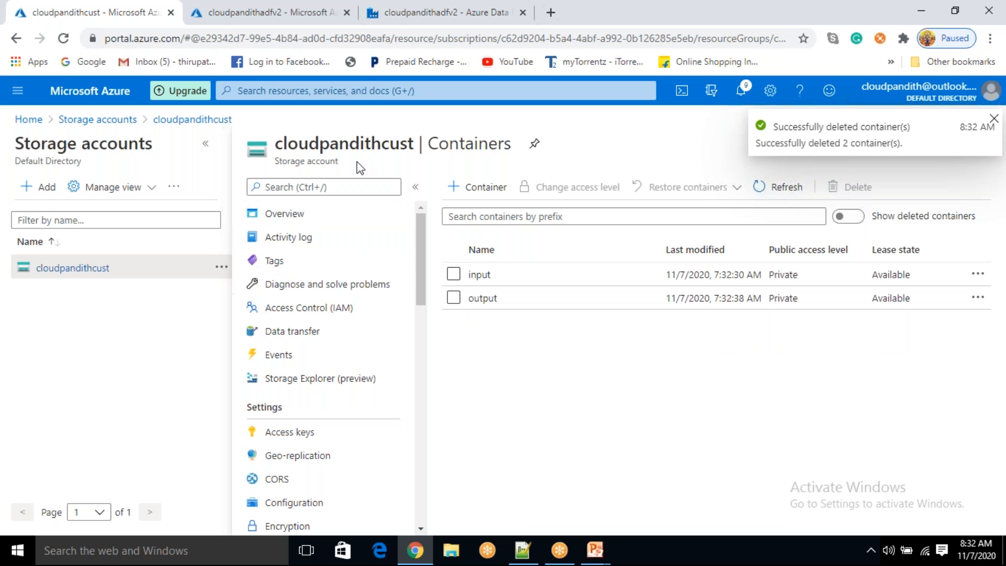
# Switch to the Data Factory pipeline and open Copy data1's sinkfile value inside CsvFileIteration as cleared dynamic content
pyautogui.click(420, 20)
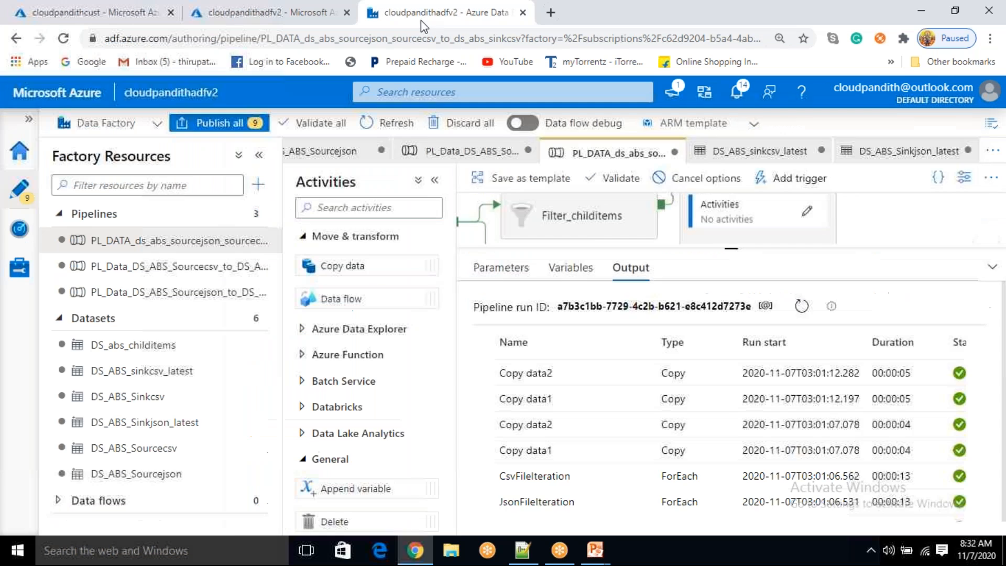
pyautogui.moveTo(732, 249); pyautogui.dragTo(731, 382)
pyautogui.click(806, 211)
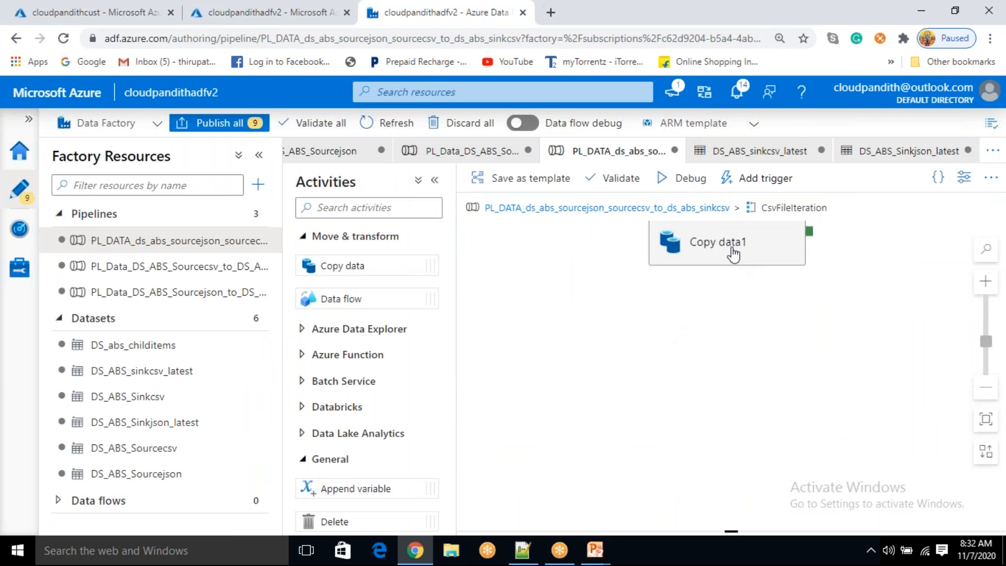
pyautogui.click(728, 249)
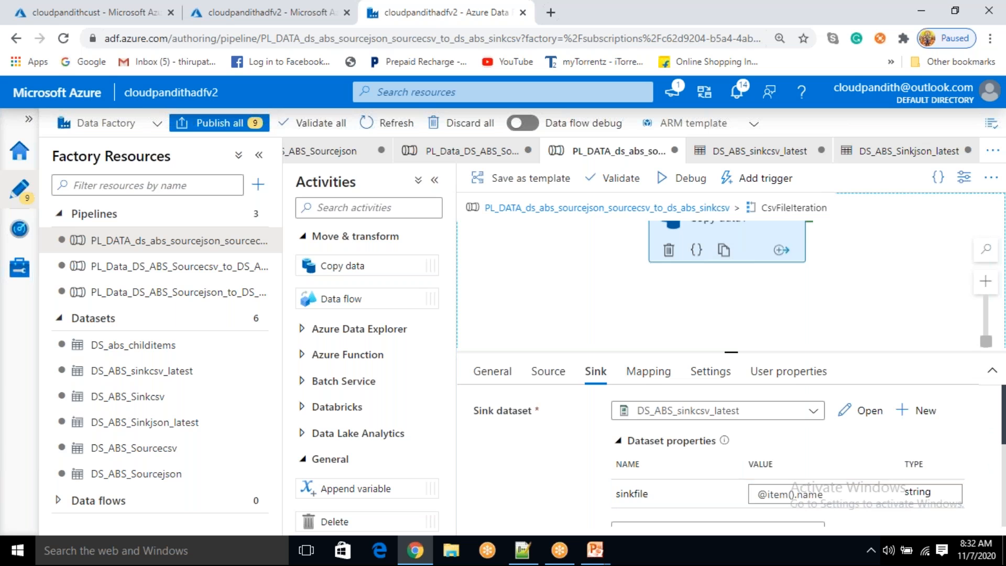
pyautogui.click(840, 495)
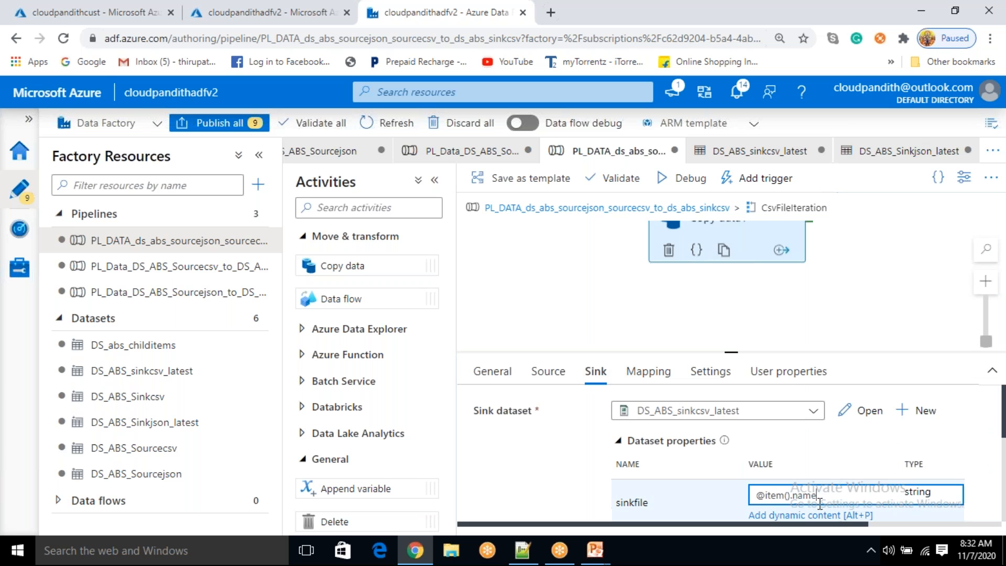
pyautogui.click(809, 516)
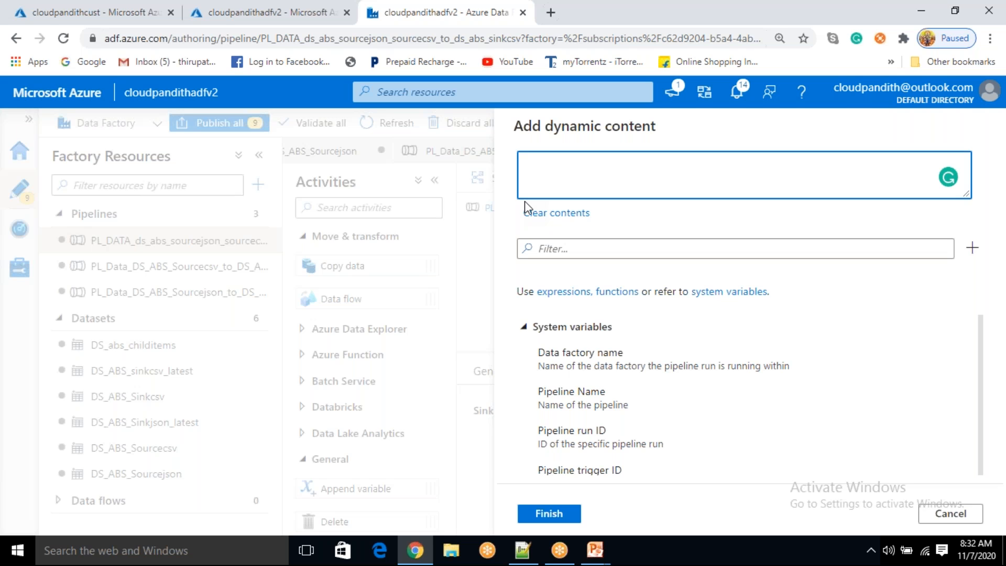
# Write the expression replace(item().name,'.csv','') followed by a comma to strip the extension from the file name
pyautogui.write('replace()')
pyautogui.press('Left')
pyautogui.write('item().')
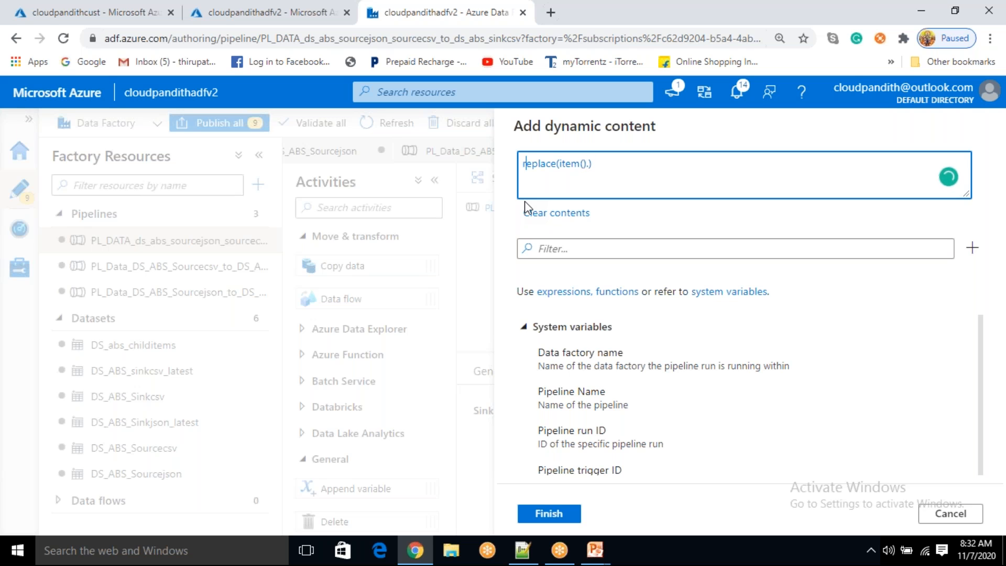
pyautogui.write('name')
pyautogui.write(",''")
pyautogui.write('.csv')
pyautogui.write(",''")
pyautogui.write(',')
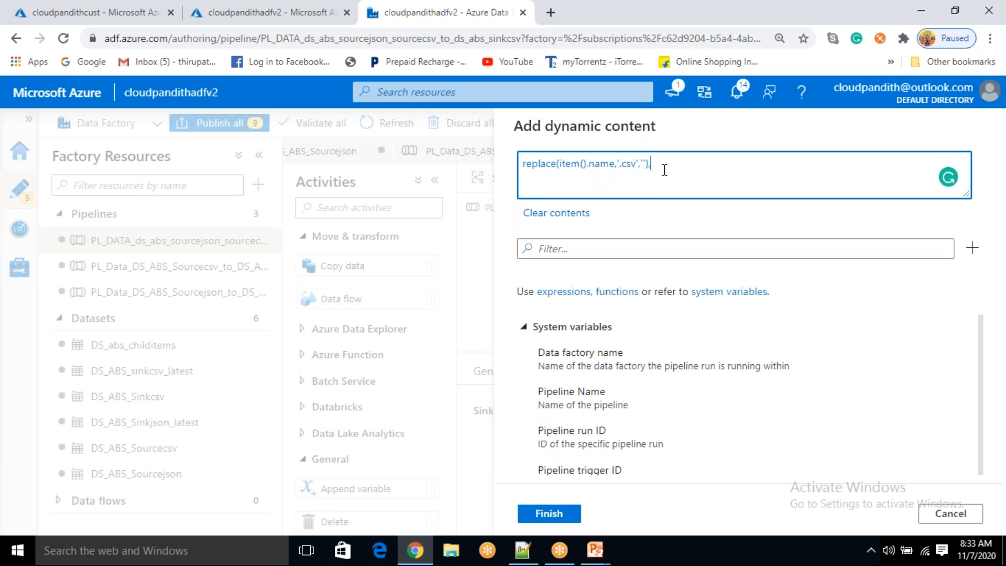
pyautogui.write("'),'")
pyautogui.write("_'")
pyautogui.write(',')
pyautogui.write('@concat(')
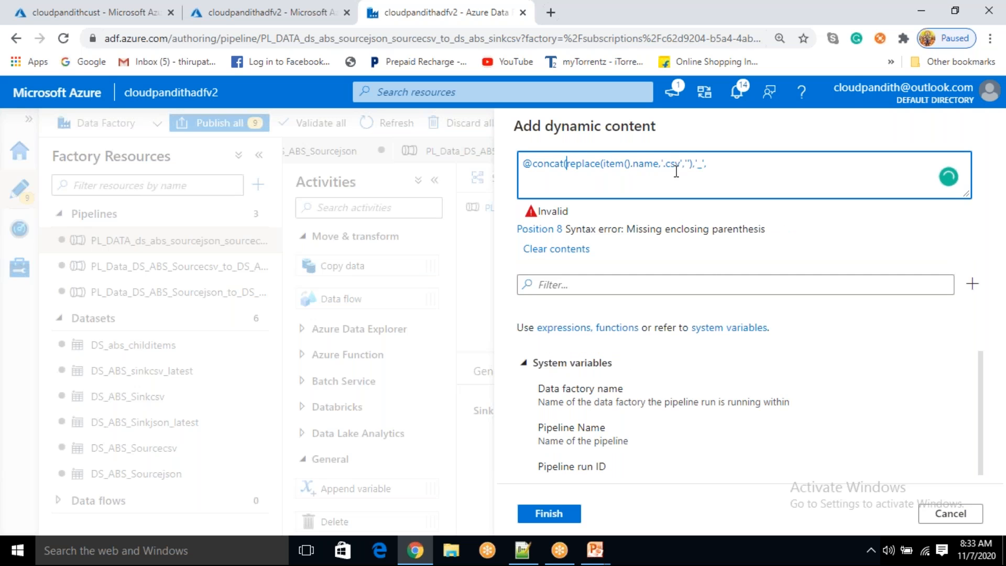
pyautogui.moveTo(684, 165); pyautogui.dragTo(633, 164)
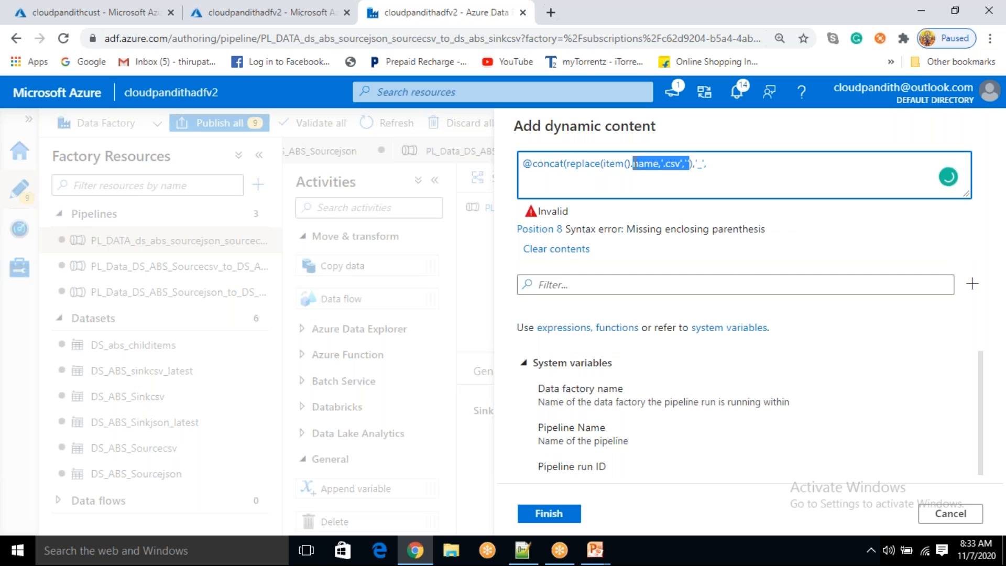
pyautogui.click(608, 175)
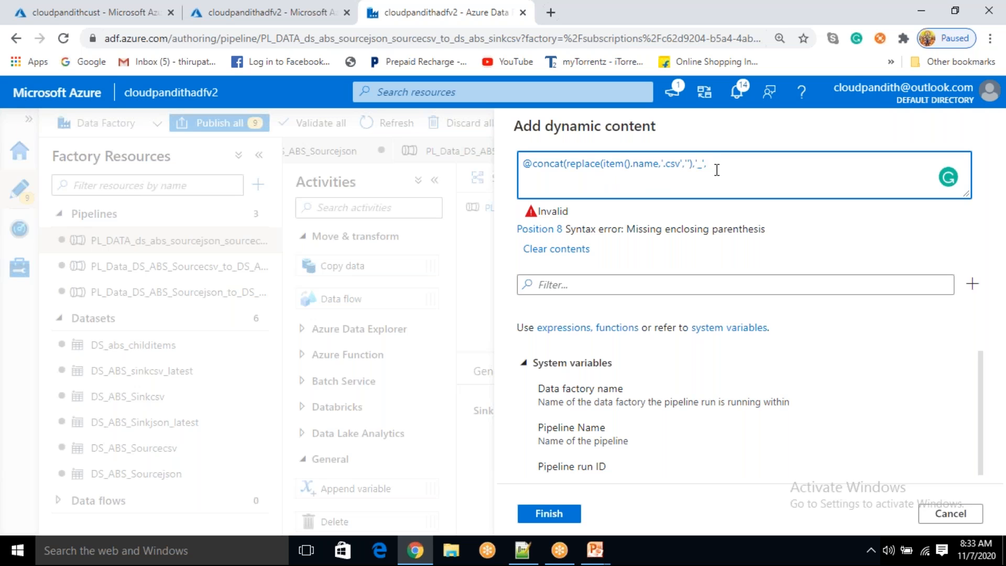
# Find and insert the formatDateTime function at the end of the expression, with utcnow() as its first argument
pyautogui.click(649, 284)
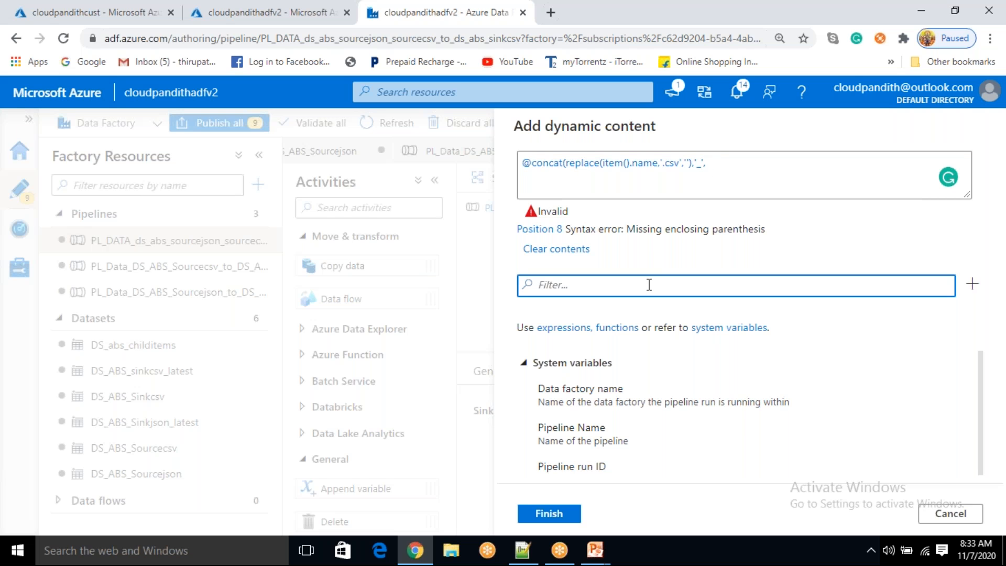
pyautogui.write('format')
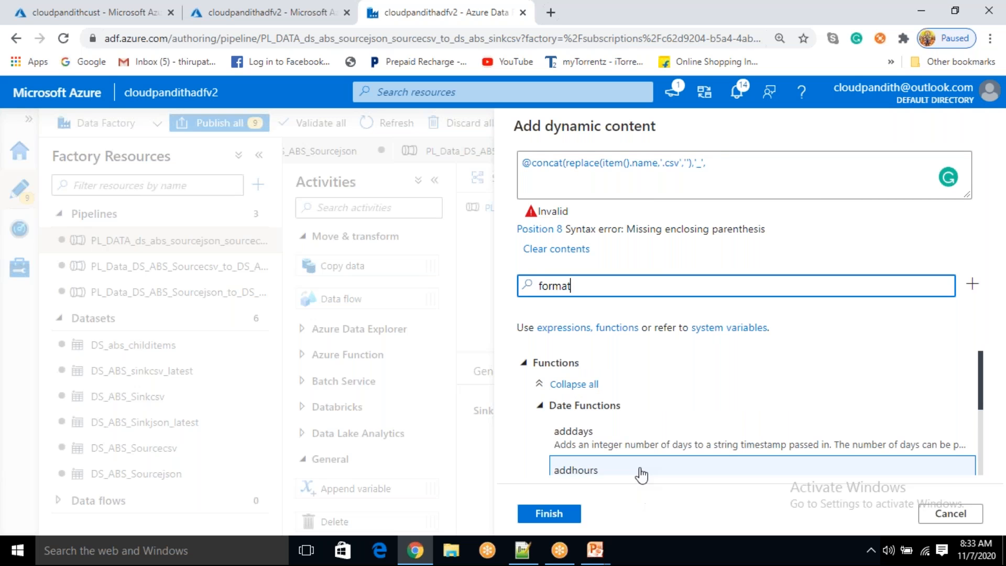
pyautogui.scroll(-3, 639, 471)
pyautogui.click(625, 455)
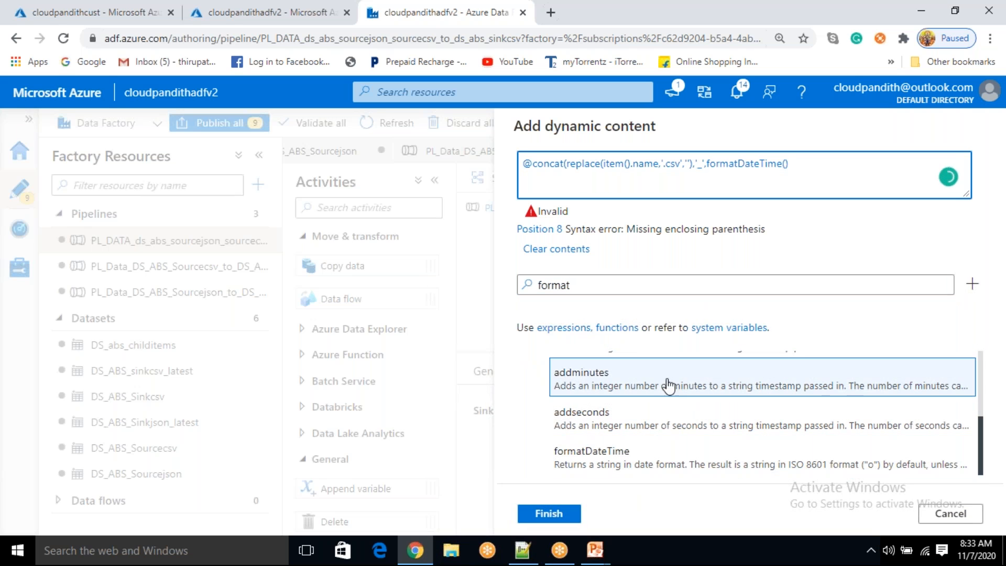
pyautogui.doubleClick(532, 281)
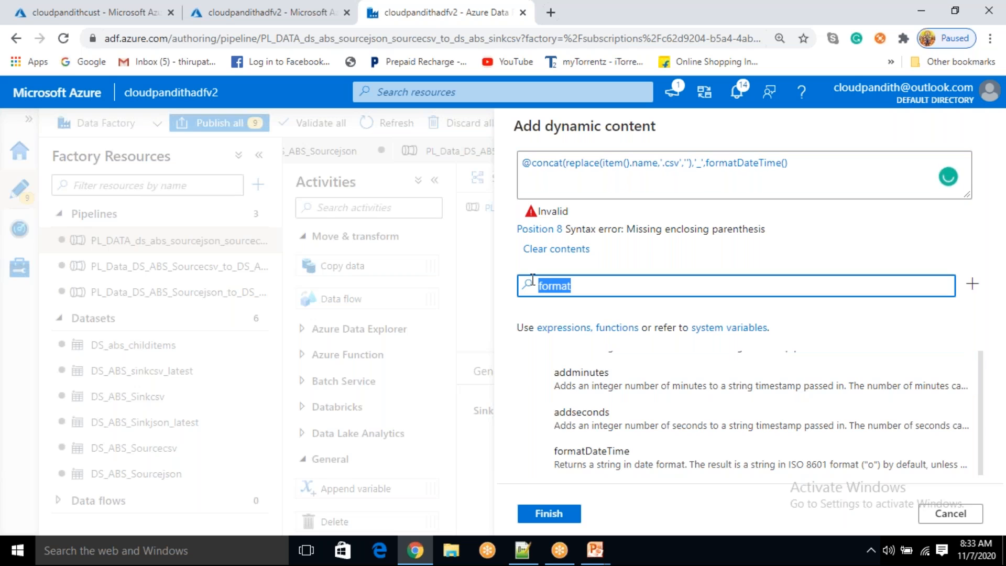
pyautogui.press('BackSpace')
pyautogui.write('utc')
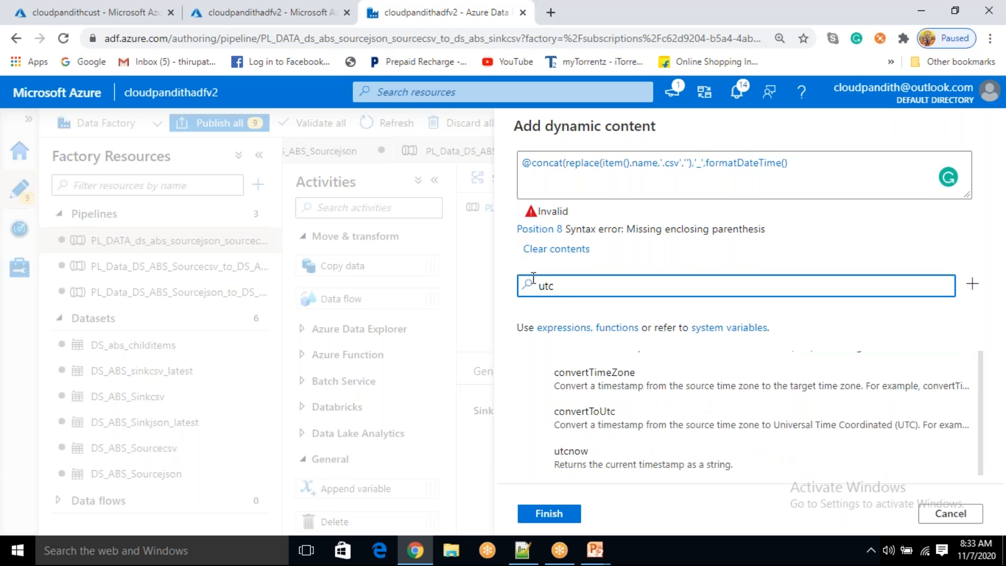
pyautogui.click(619, 442)
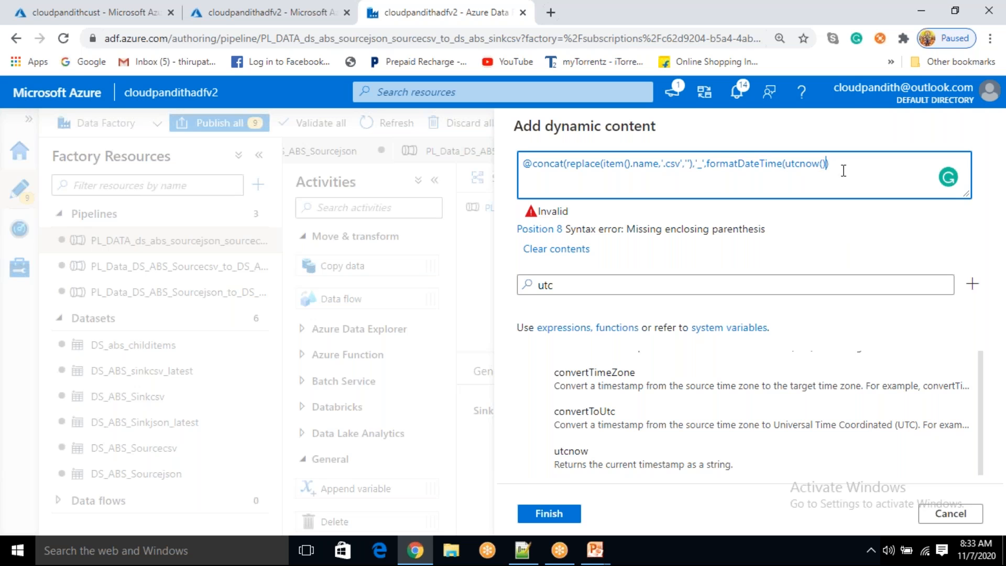
# Give formatDateTime the format 'yyyy_MM_dd' and close the concat expression with '.csv' as its last argument
pyautogui.write(",'")
pyautogui.write('_')
pyautogui.write('yyy')
pyautogui.press('BackSpace')
pyautogui.press('BackSpace')
pyautogui.press('BackSpace')
pyautogui.press('BackSpace')
pyautogui.write("yyyy_MM_dd')")
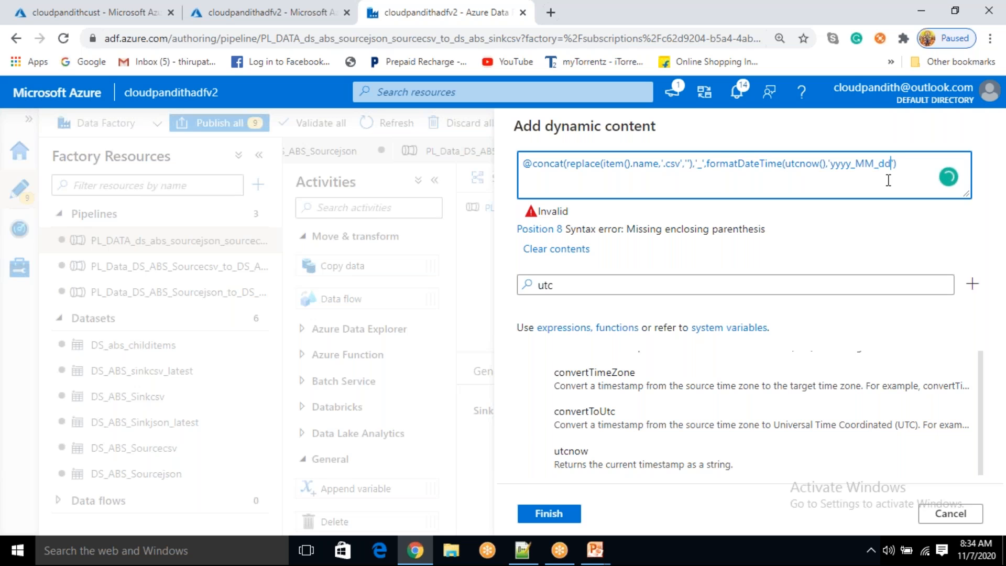
pyautogui.write(",'.csv')")
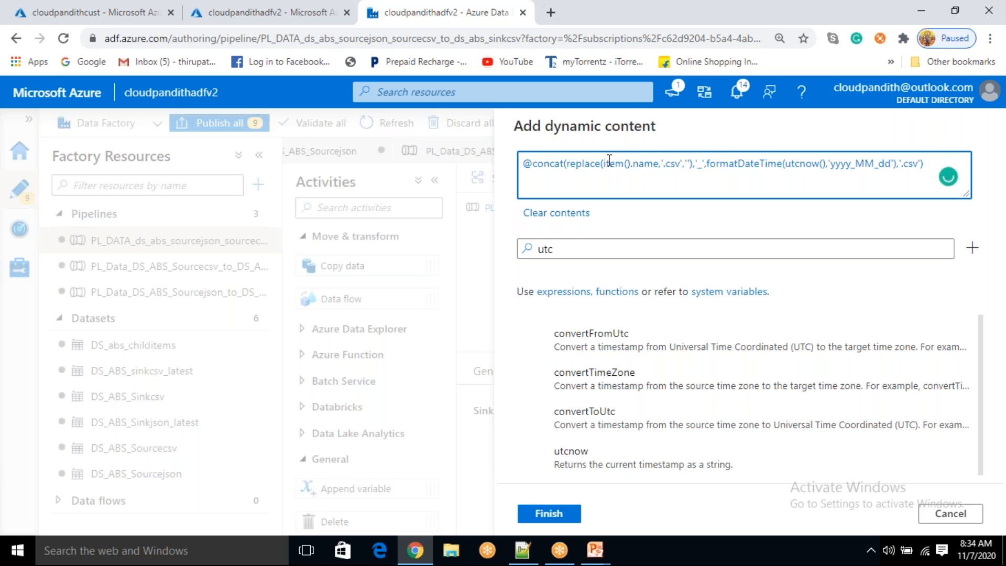
# Examine the finished expression part by part: the replace call, the underscore separator, utcnow and the date format
pyautogui.moveTo(606, 163); pyautogui.dragTo(681, 156)
pyautogui.click(687, 163)
pyautogui.doubleClick(700, 163)
pyautogui.click(706, 165)
pyautogui.press('BackSpace')
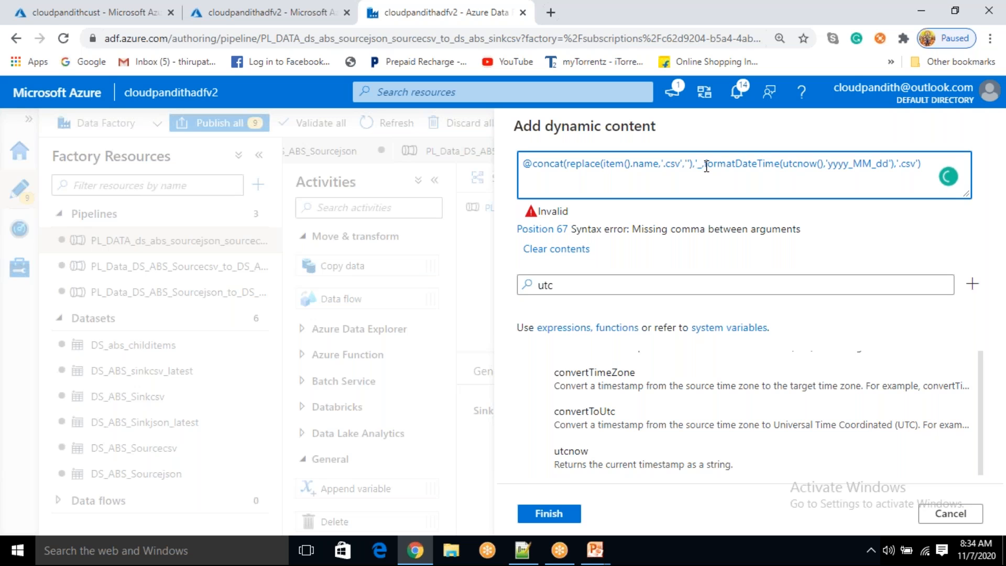
pyautogui.write("',")
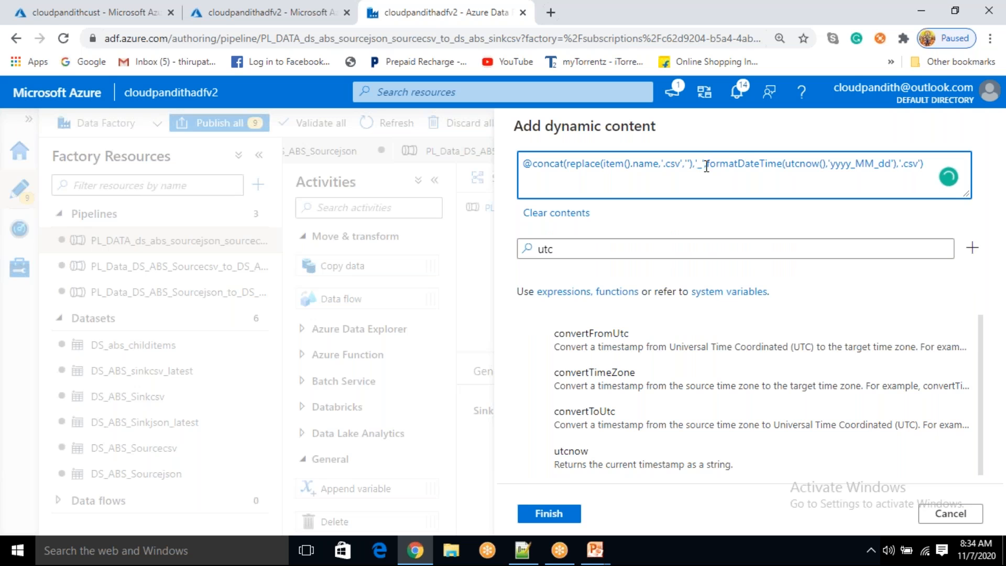
pyautogui.doubleClick(699, 164)
pyautogui.moveTo(830, 164); pyautogui.dragTo(893, 164)
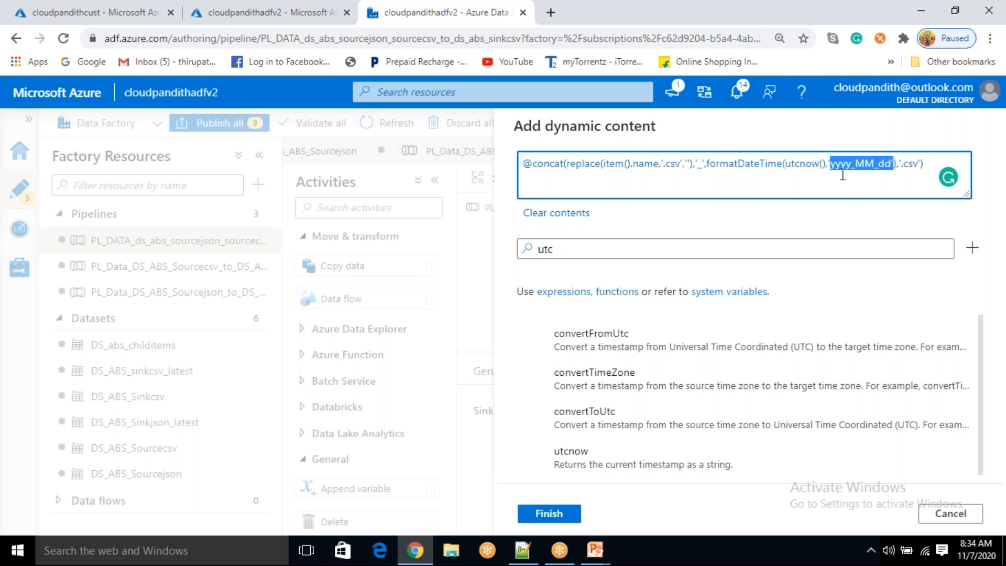
pyautogui.doubleClick(800, 162)
pyautogui.click(736, 162)
pyautogui.moveTo(736, 166); pyautogui.dragTo(525, 165)
pyautogui.doubleClick(810, 166)
pyautogui.click(881, 173)
pyautogui.click(932, 164)
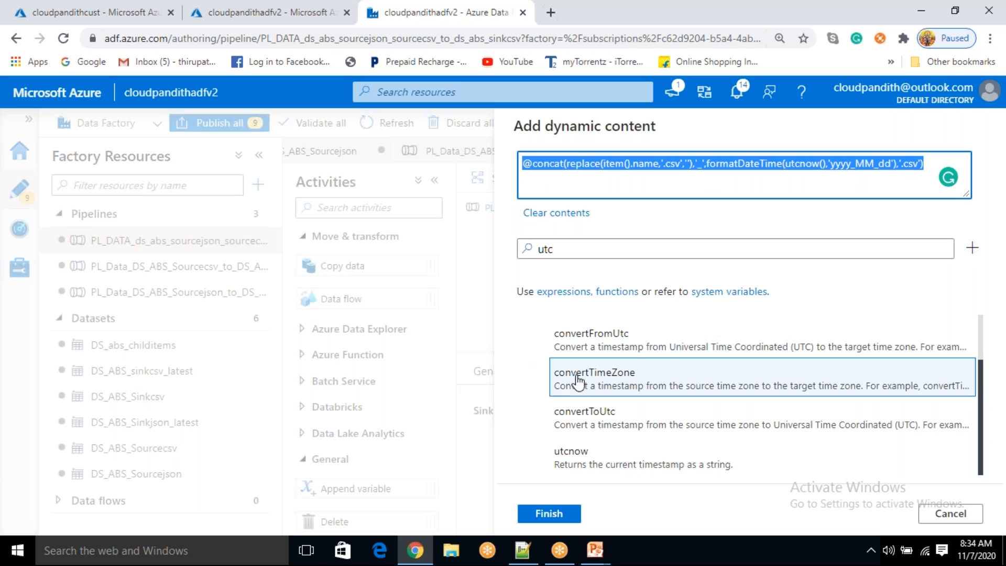
pyautogui.click(664, 177)
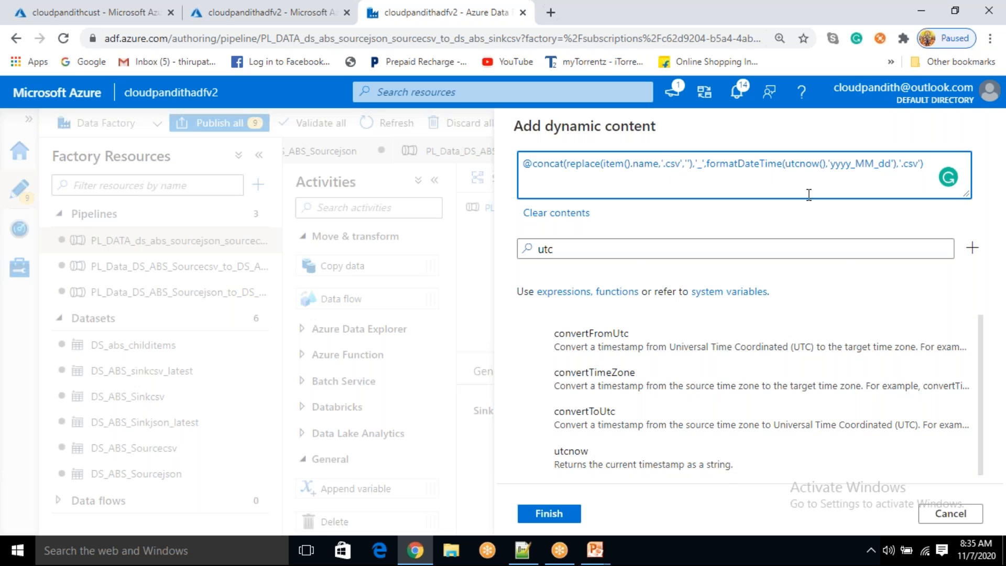
# Apply the concat expression to Copy data1's sinkfile parameter and return to the main pipeline canvas
pyautogui.click(548, 514)
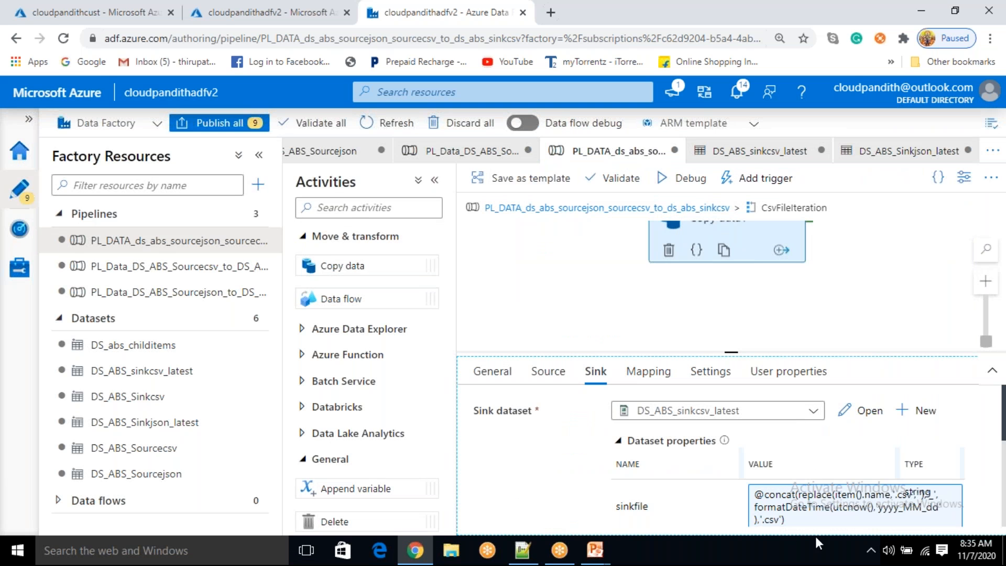
pyautogui.scroll(-2, 680, 508)
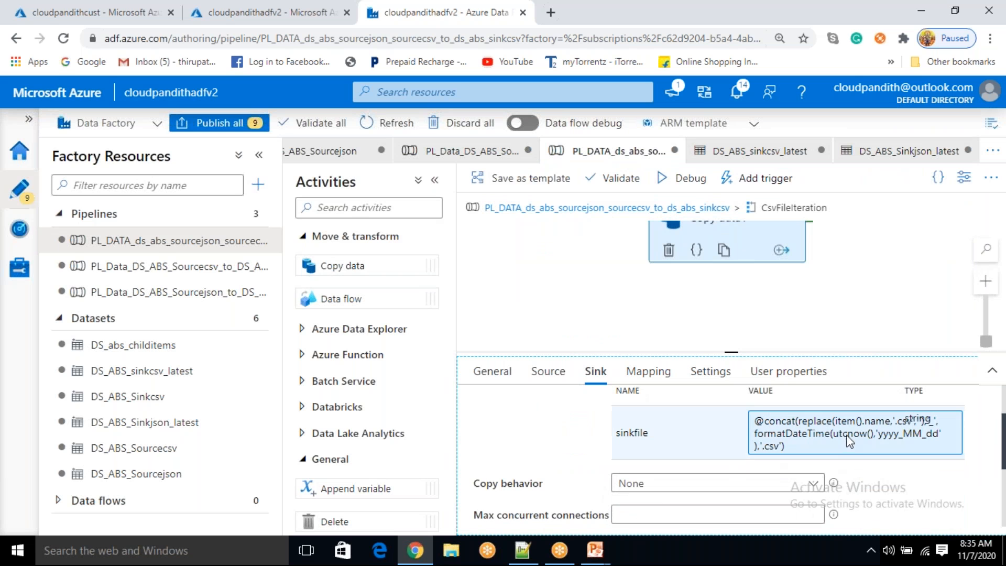
pyautogui.click(658, 209)
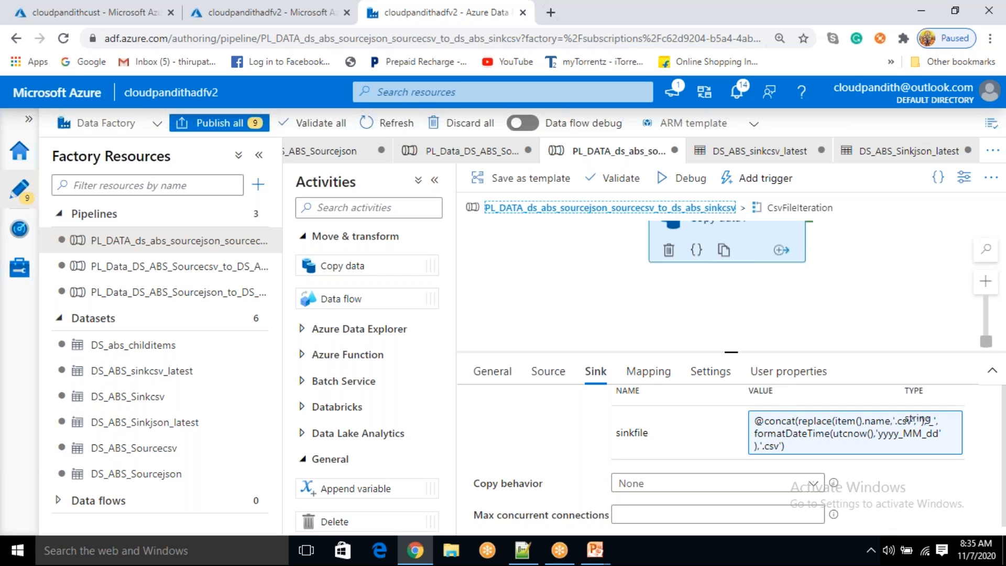
pyautogui.click(665, 209)
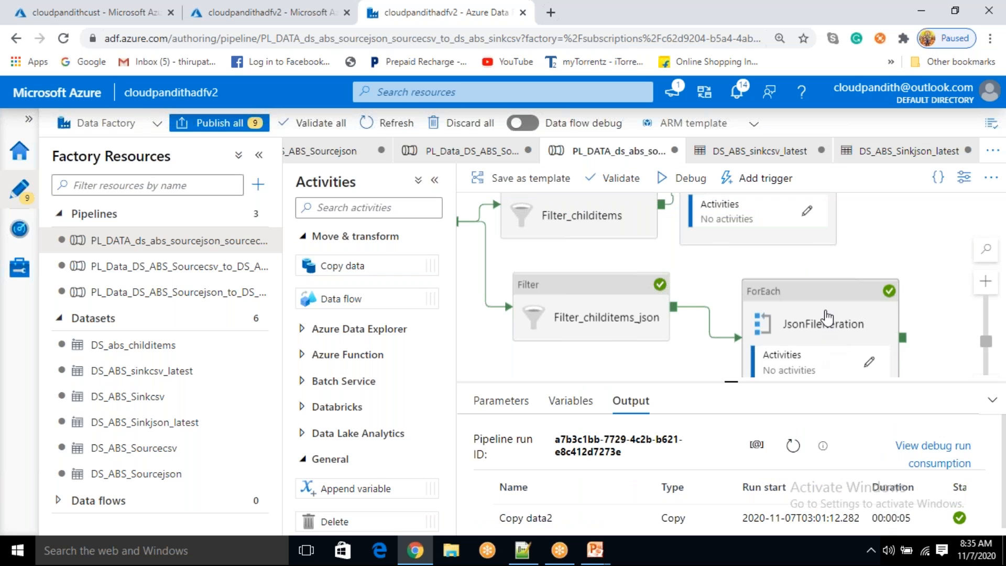
# Copy the concat expression from Copy data1's sinkfile parameter inside CsvFileIteration and return to the main pipeline canvas
pyautogui.click(826, 317)
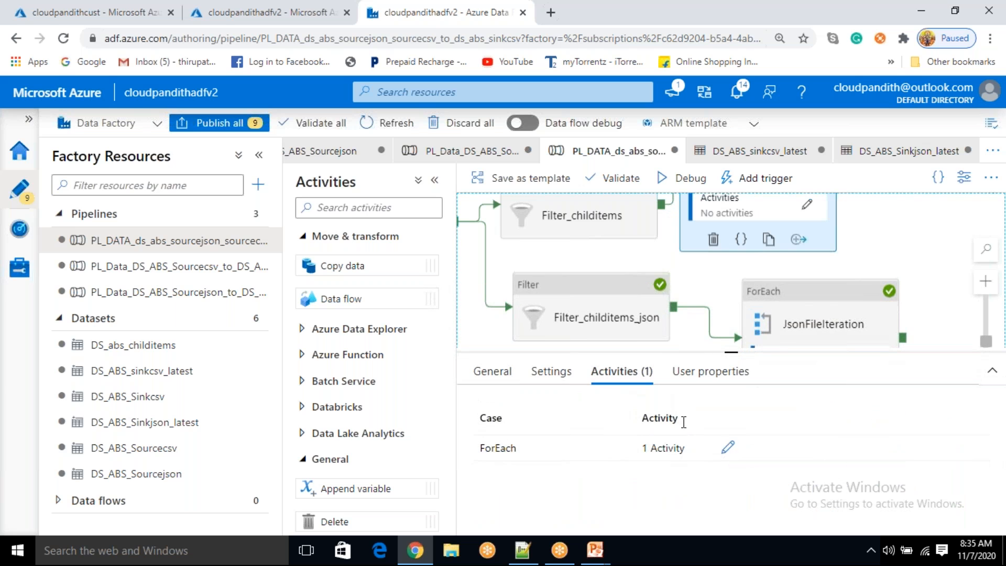
pyautogui.click(729, 448)
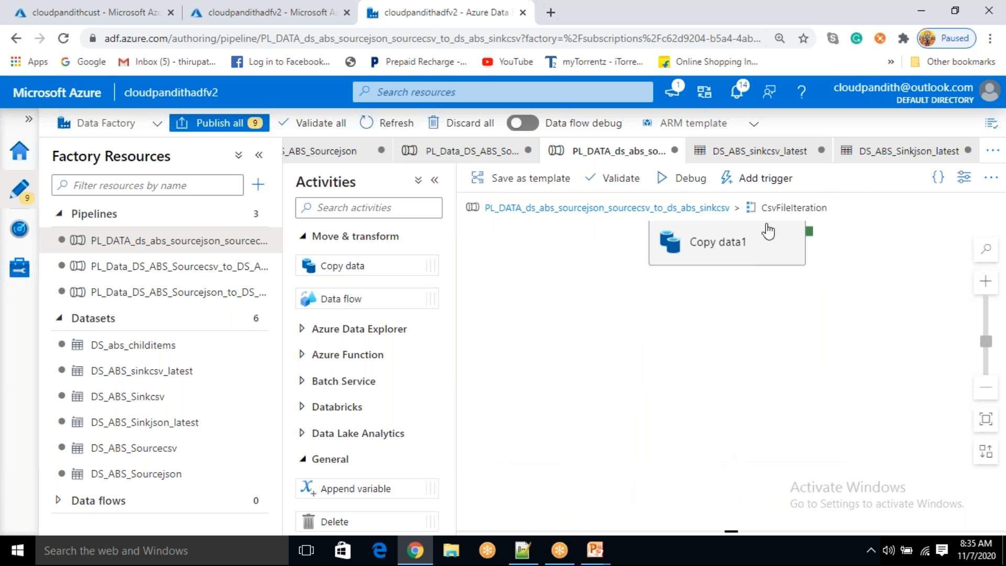
pyautogui.click(871, 507)
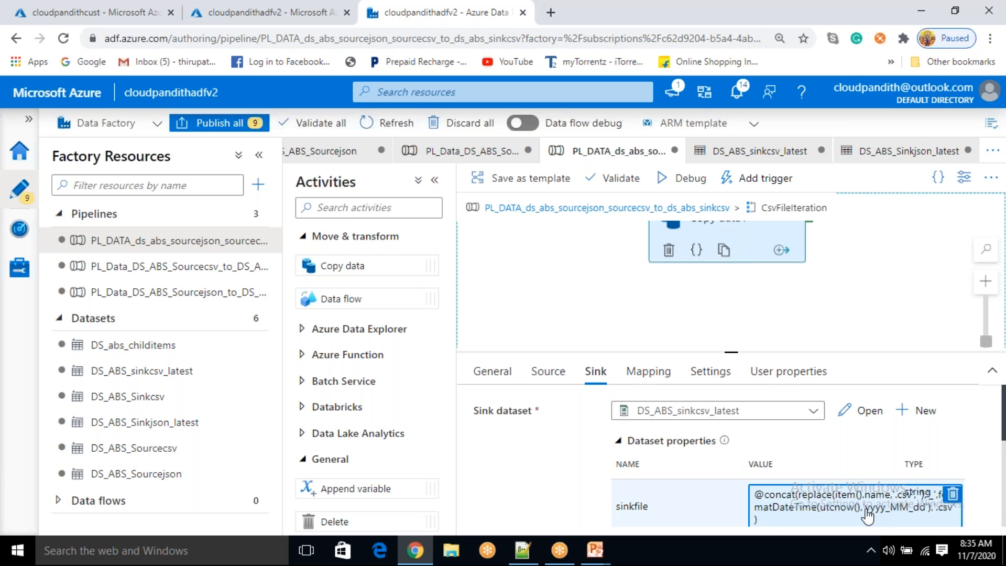
pyautogui.click(640, 215)
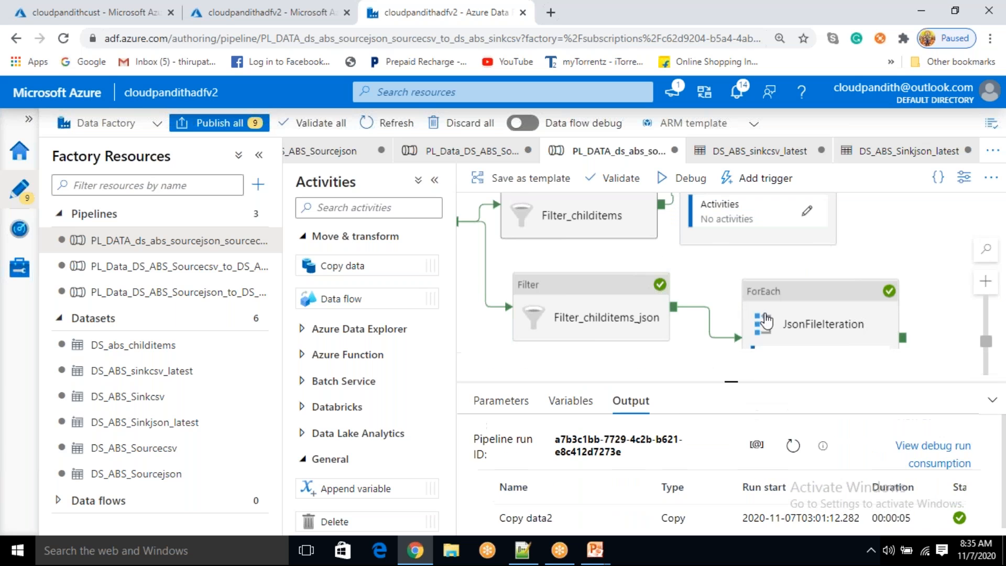
pyautogui.click(801, 319)
pyautogui.click(622, 371)
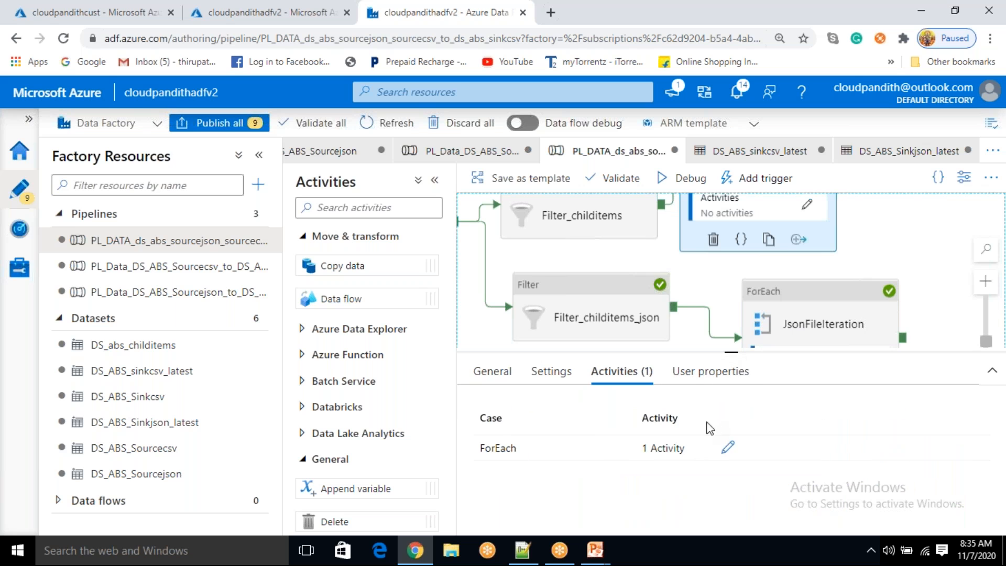
pyautogui.click(729, 452)
pyautogui.click(738, 256)
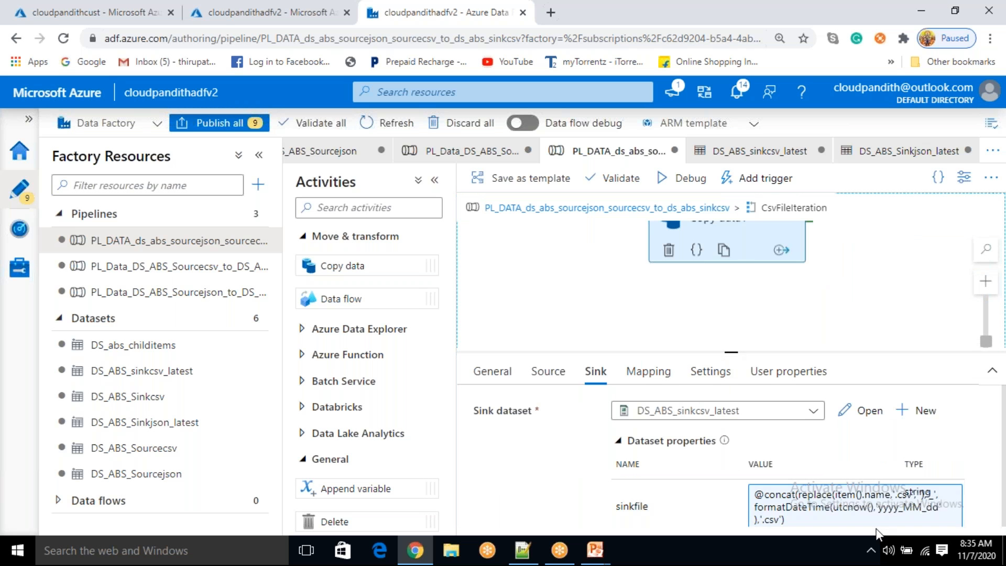
pyautogui.click(674, 208)
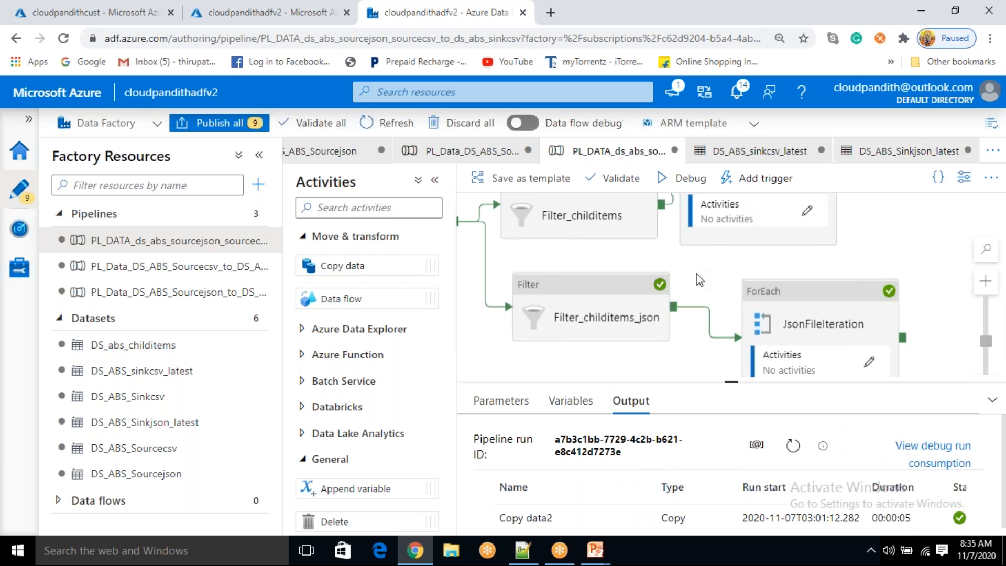
# Replace the sinkjsonfile value of Copy data2 inside JsonFileIteration with the copied concat expression as dynamic content
pyautogui.moveTo(699, 287); pyautogui.dragTo(607, 209)
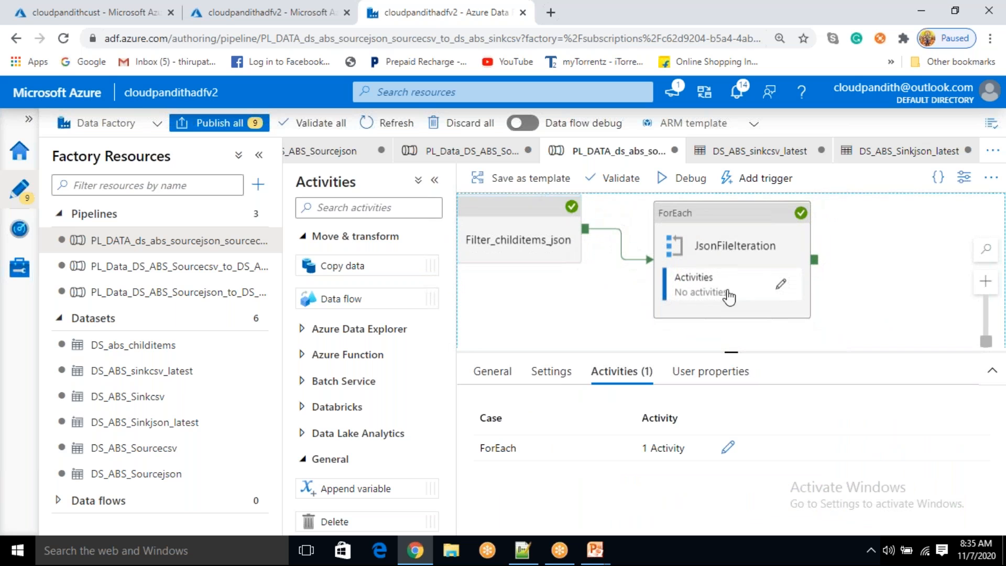
pyautogui.click(781, 292)
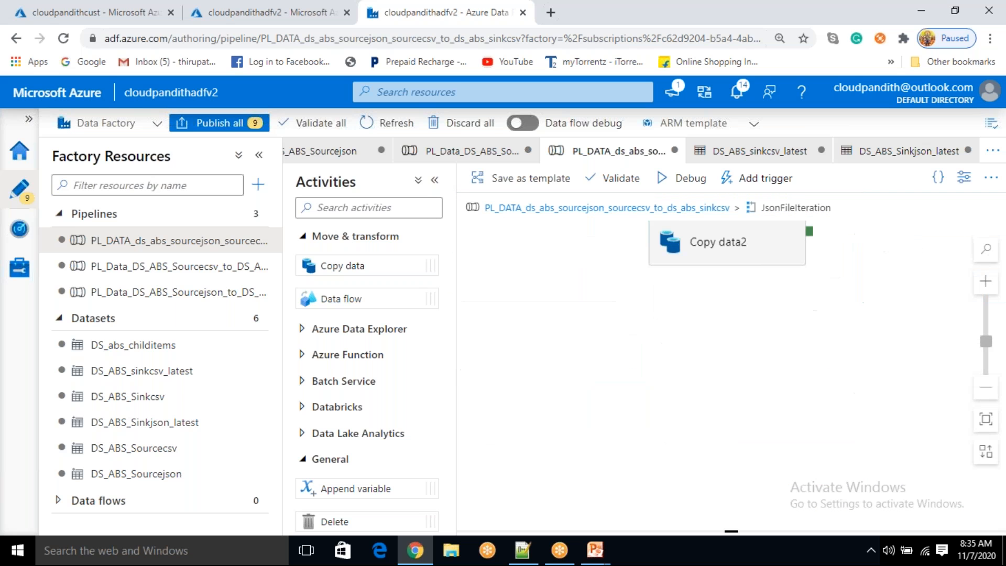
pyautogui.click(739, 241)
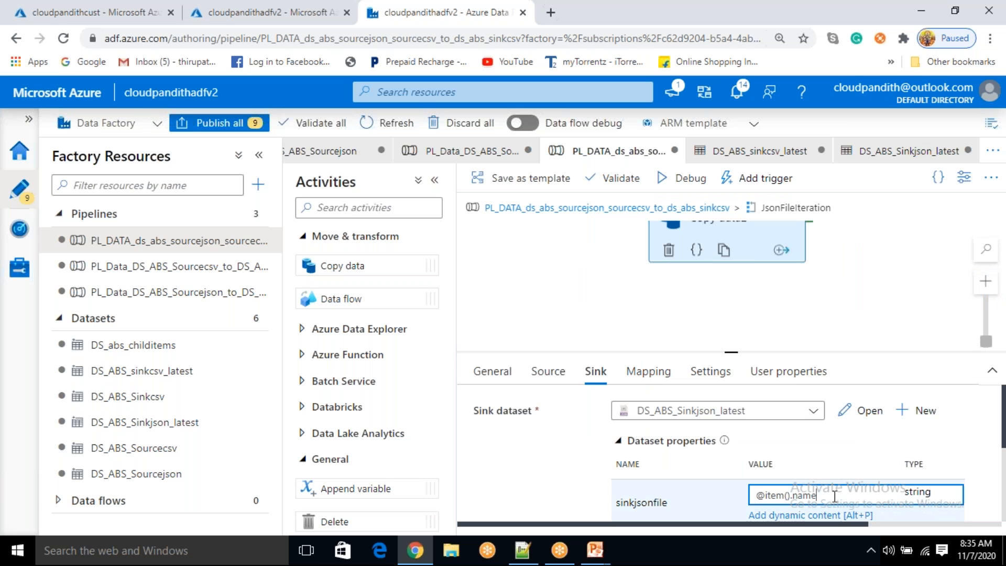
pyautogui.click(810, 511)
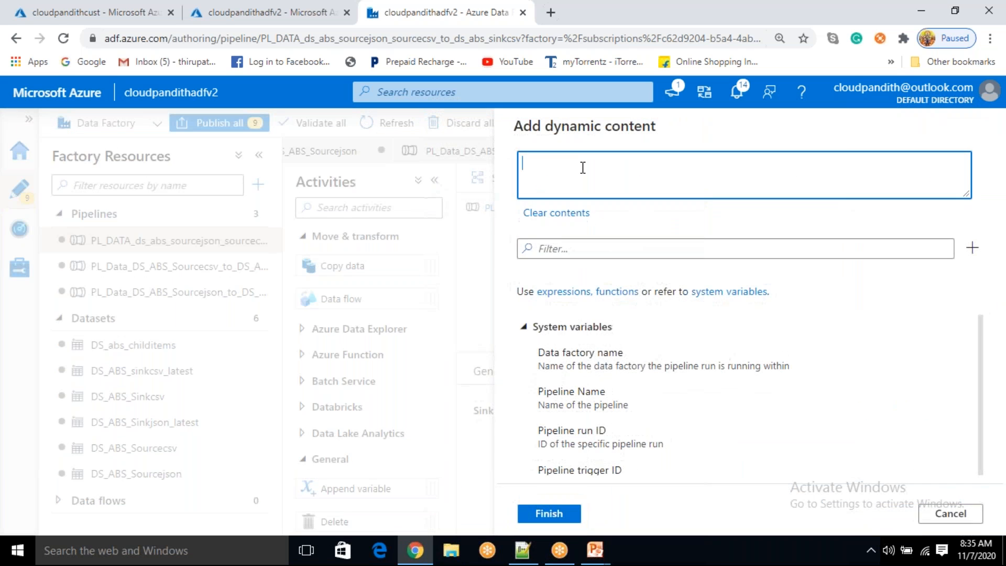
pyautogui.hotkey('ctrl', 'v')
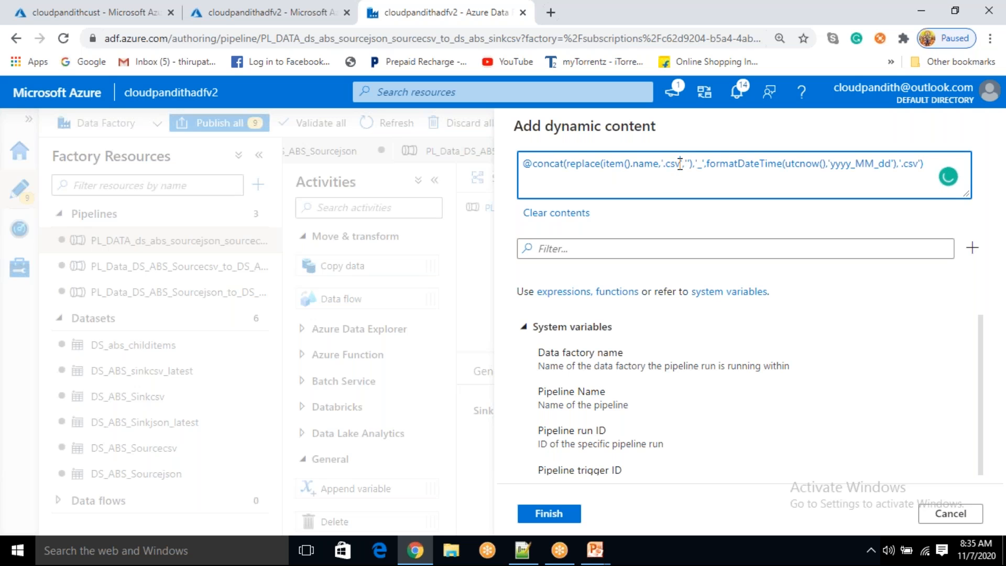
# Change both '.csv' strings in the expression to '.json' and apply it to the sinkjsonfile parameter
pyautogui.press('BackSpace')
pyautogui.press('BackSpace')
pyautogui.press('BackSpace')
pyautogui.write('json')
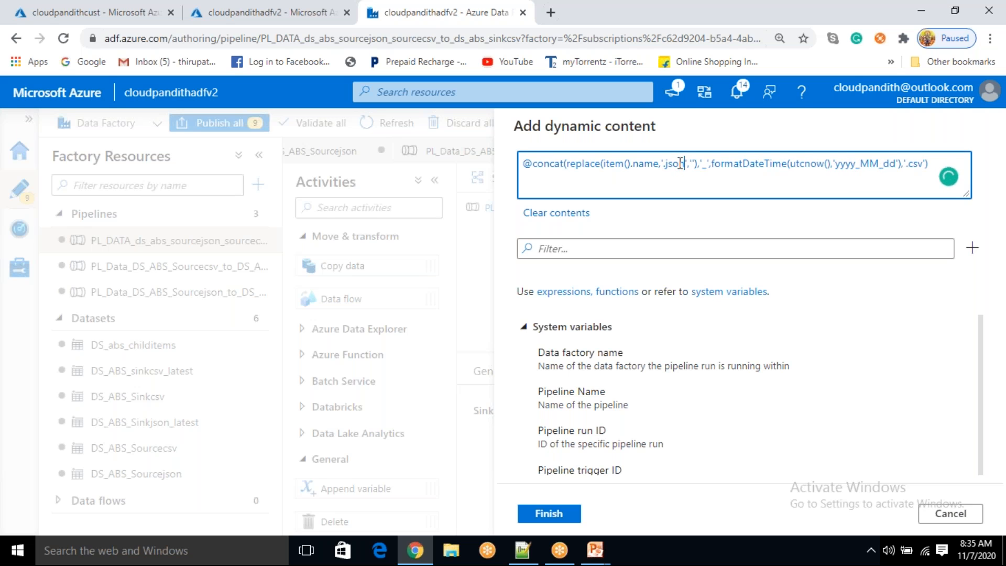
pyautogui.moveTo(623, 163); pyautogui.dragTo(678, 164)
pyautogui.moveTo(702, 164); pyautogui.dragTo(707, 164)
pyautogui.moveTo(836, 163); pyautogui.dragTo(923, 163)
pyautogui.press('BackSpace')
pyautogui.click(559, 512)
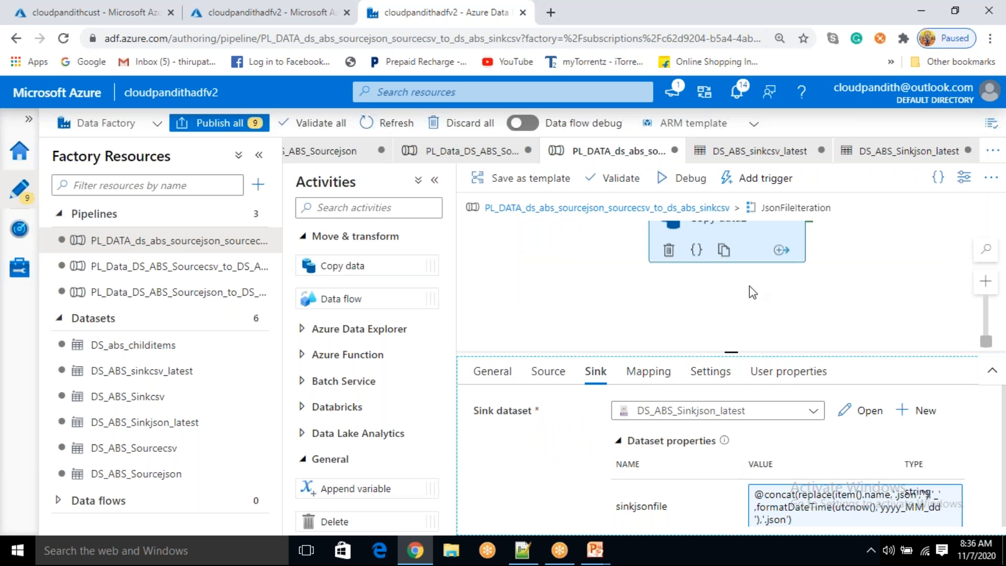
# Start a debug run of the pipeline and refresh the container list of the cloudpandithcust storage account
pyautogui.click(683, 178)
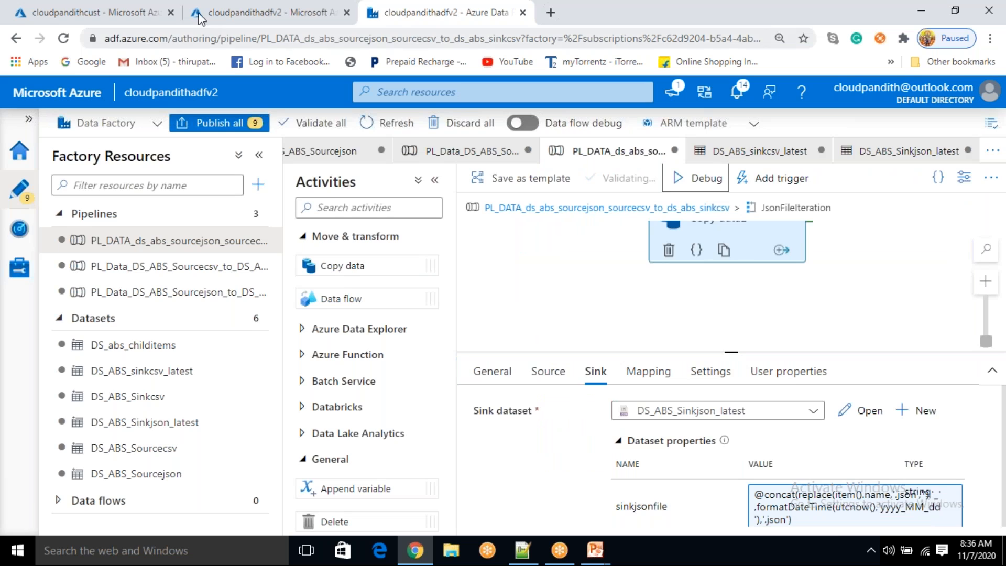
pyautogui.click(96, 4)
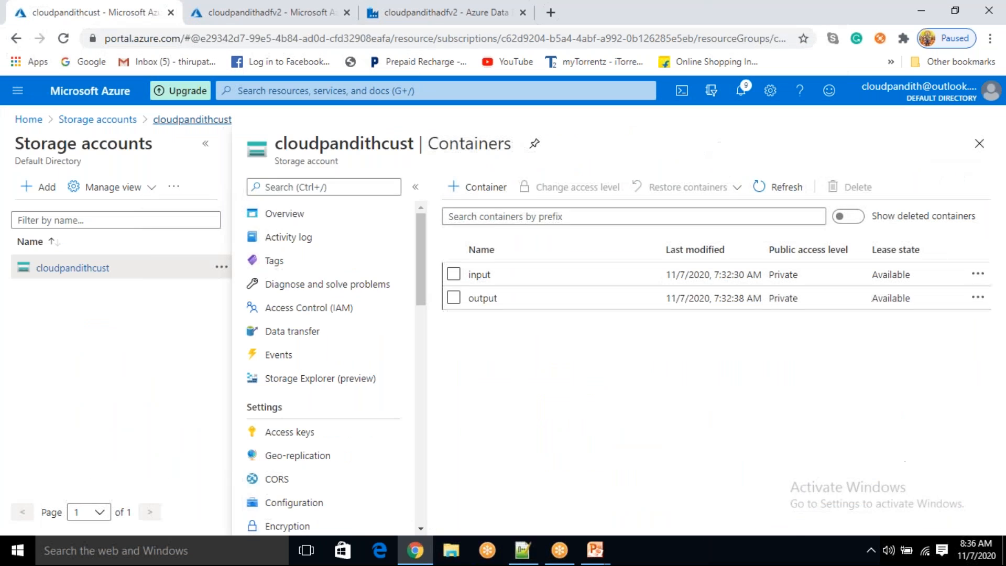
pyautogui.click(784, 191)
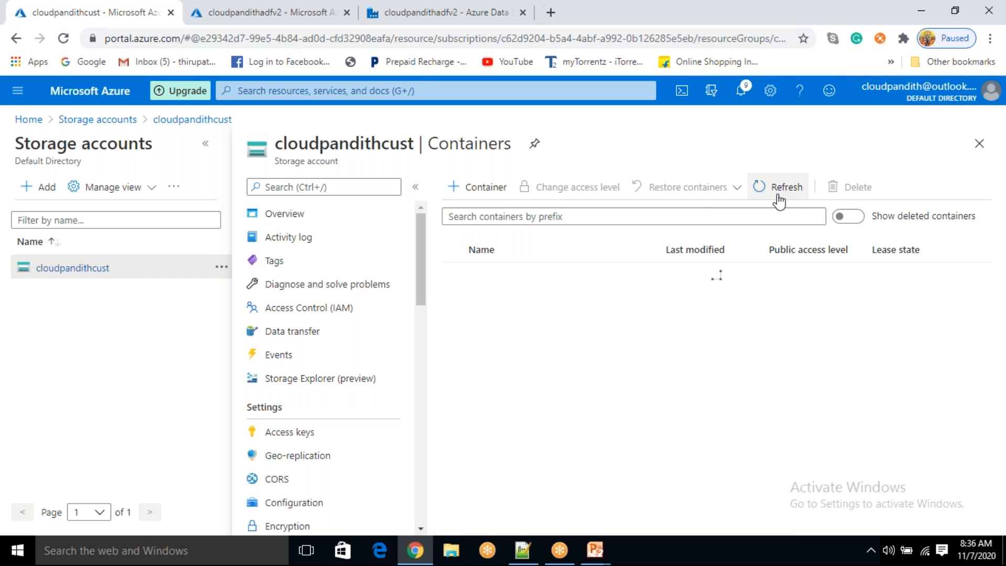
pyautogui.click(779, 190)
pyautogui.click(779, 198)
pyautogui.click(779, 198)
pyautogui.click(780, 197)
# Examine the copied files in the csv container, refreshing its list, and those in the json container
pyautogui.click(550, 278)
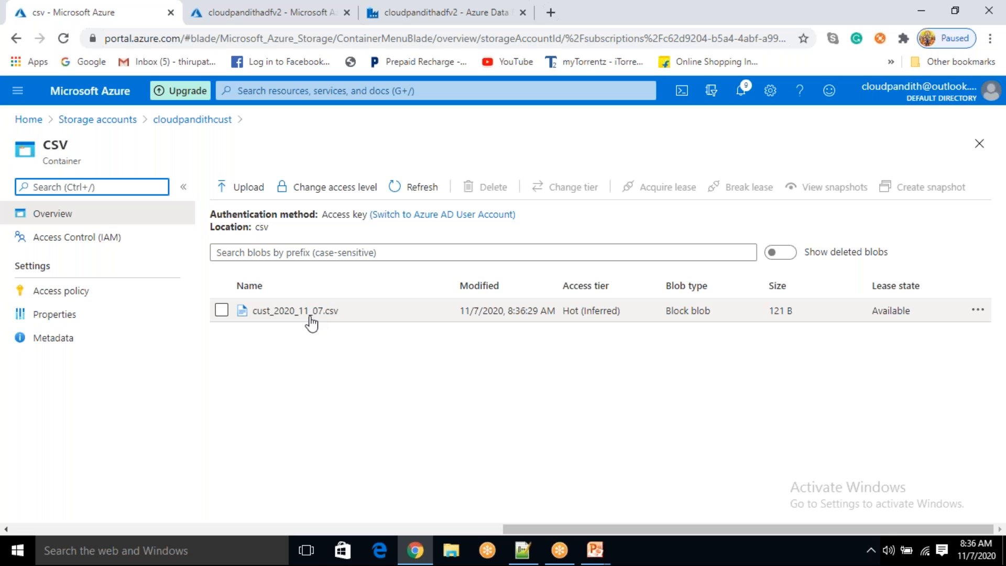
pyautogui.click(401, 187)
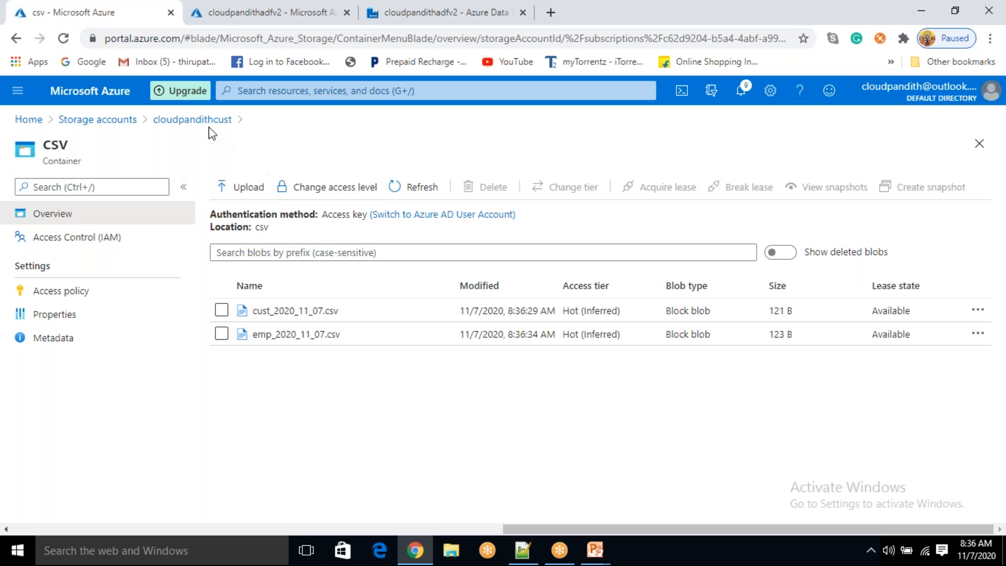
pyautogui.click(220, 121)
pyautogui.click(479, 323)
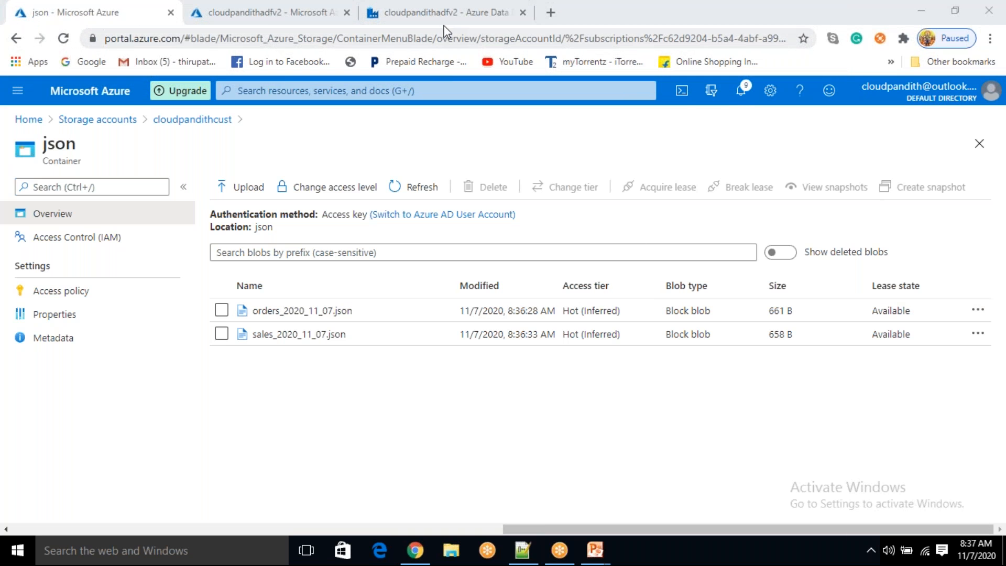
# Switch back to Azure Data Factory and examine the main pipeline's ForEach activities and the debug run output
pyautogui.click(443, 13)
pyautogui.click(681, 178)
pyautogui.moveTo(615, 297); pyautogui.dragTo(554, 339)
pyautogui.moveTo(584, 215); pyautogui.dragTo(492, 257)
pyautogui.moveTo(614, 245); pyautogui.dragTo(519, 280)
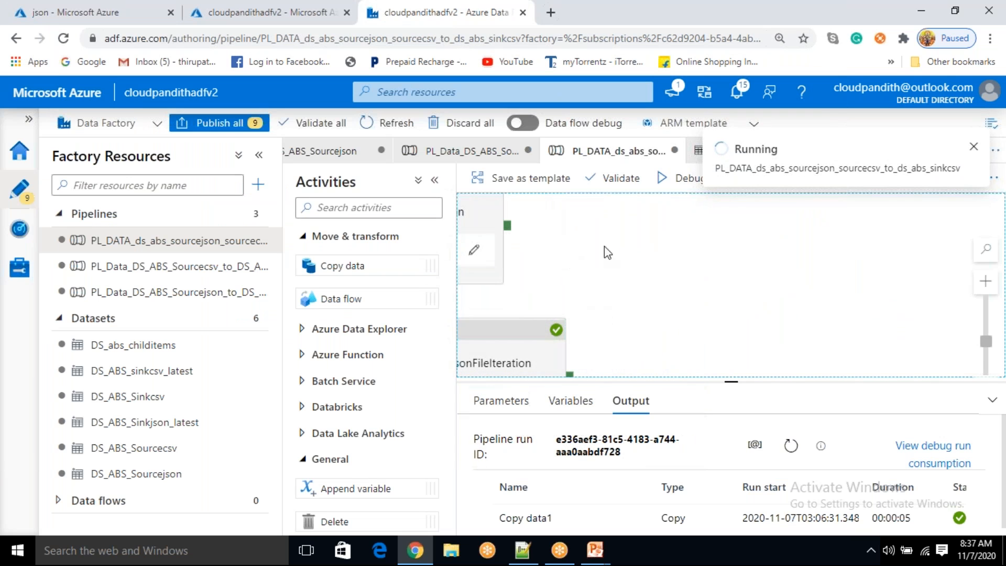